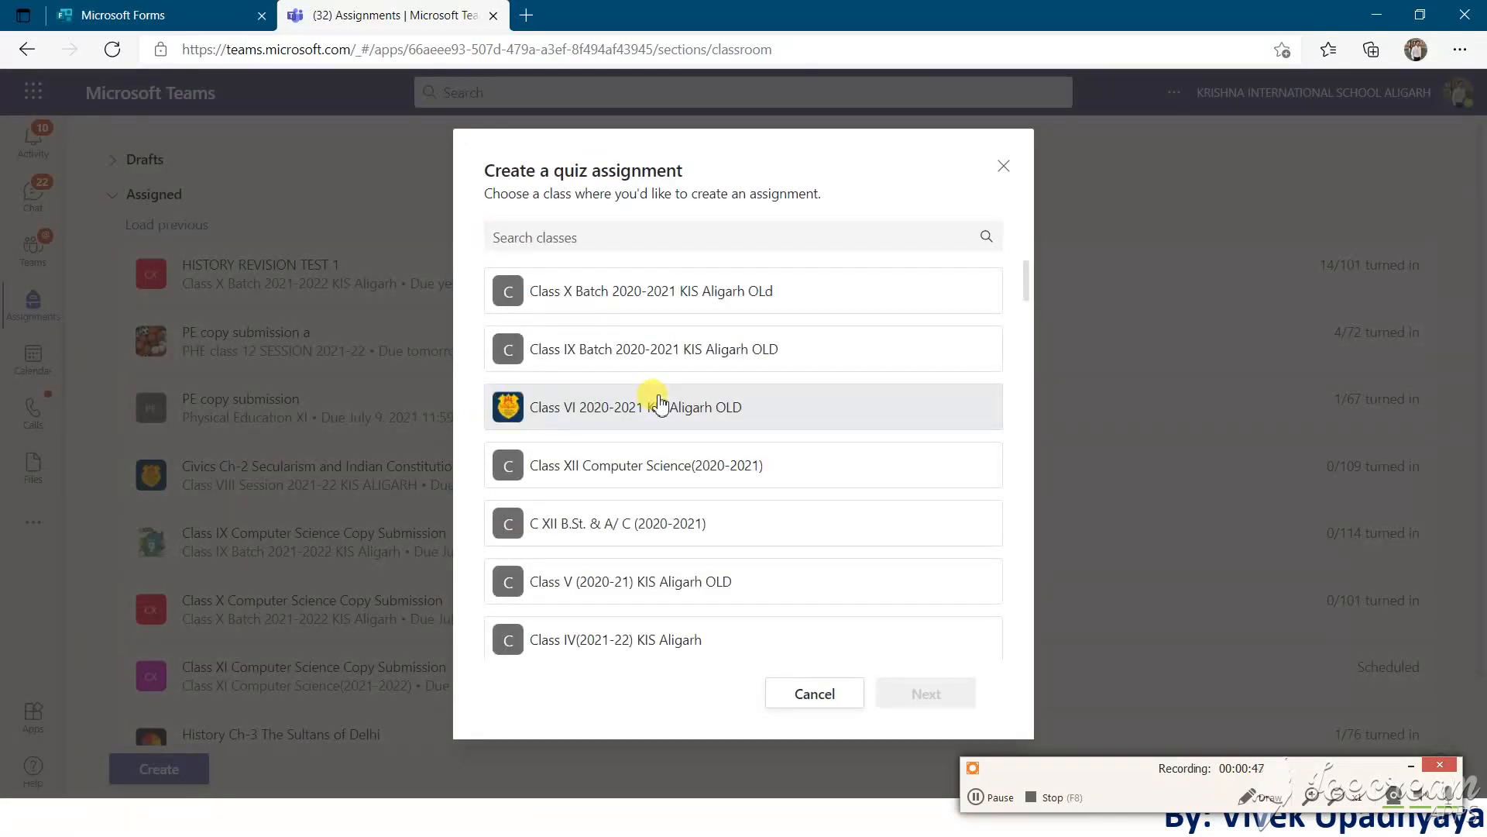
Choose Class XII Computer Science(2020-2021) for the quiz assignment and create a new quiz for it
left_click(648, 418)
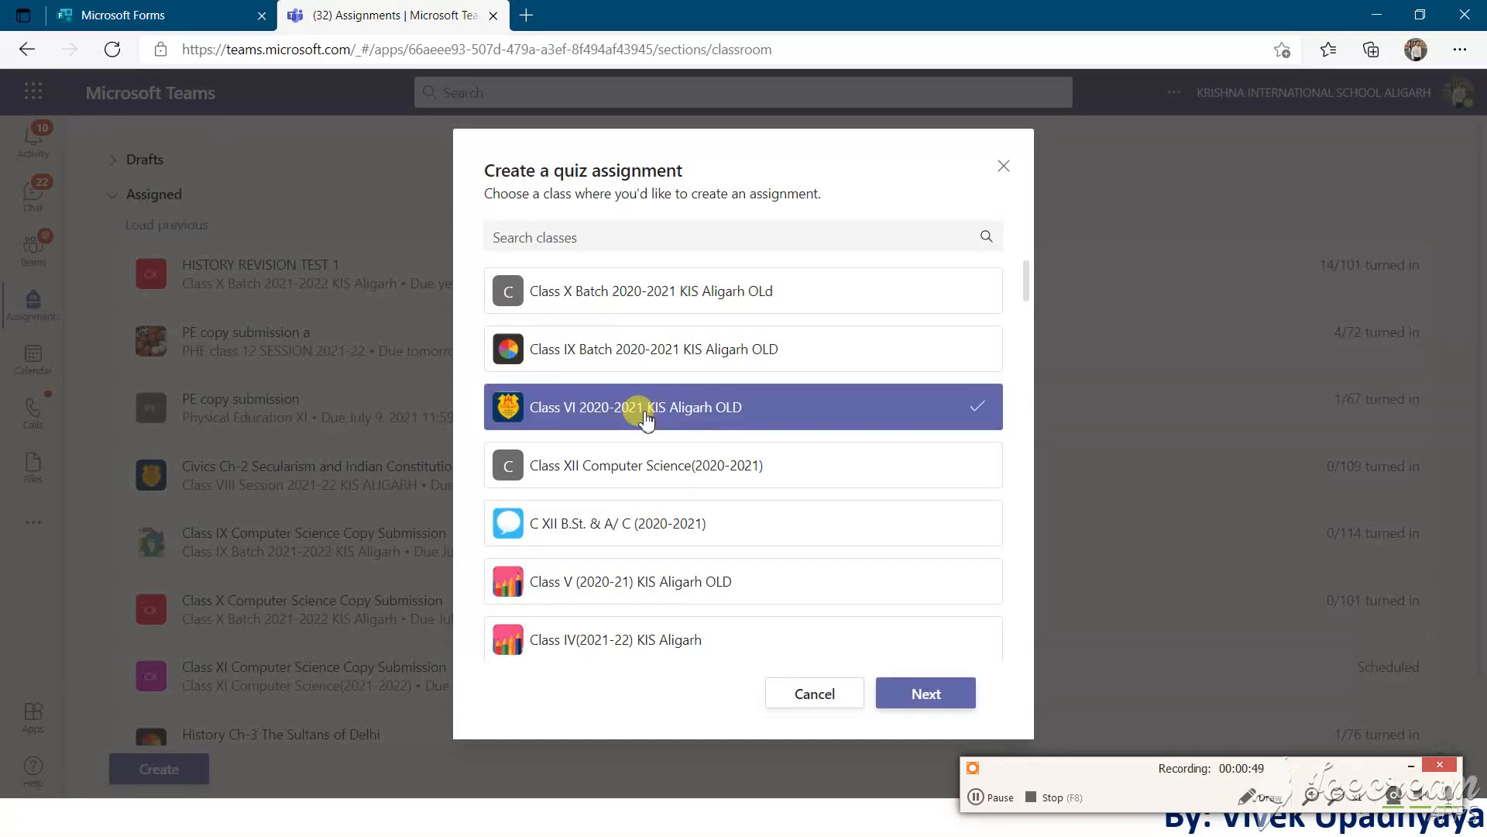
left_click(620, 462)
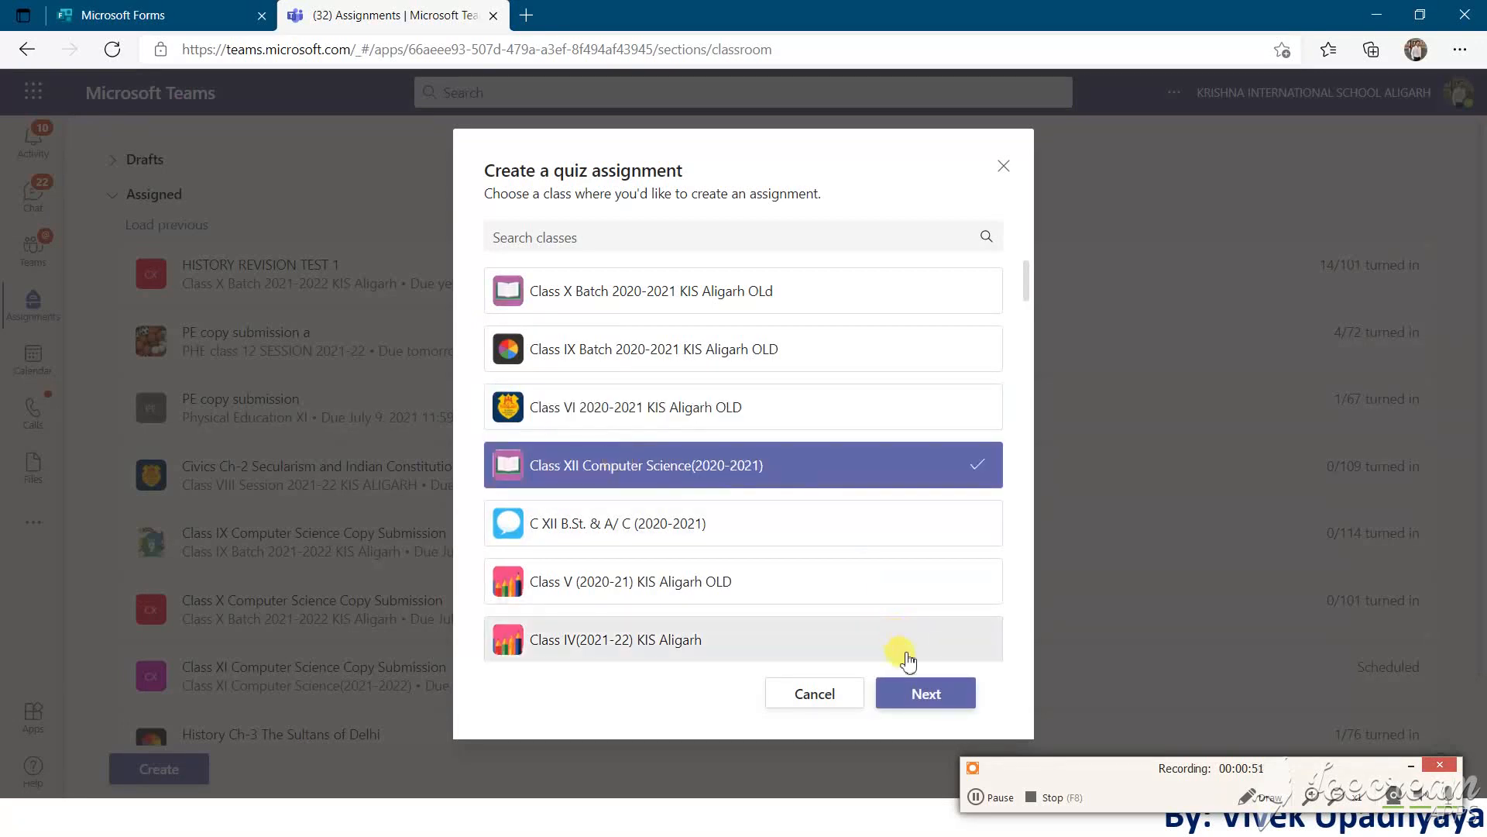
left_click(939, 695)
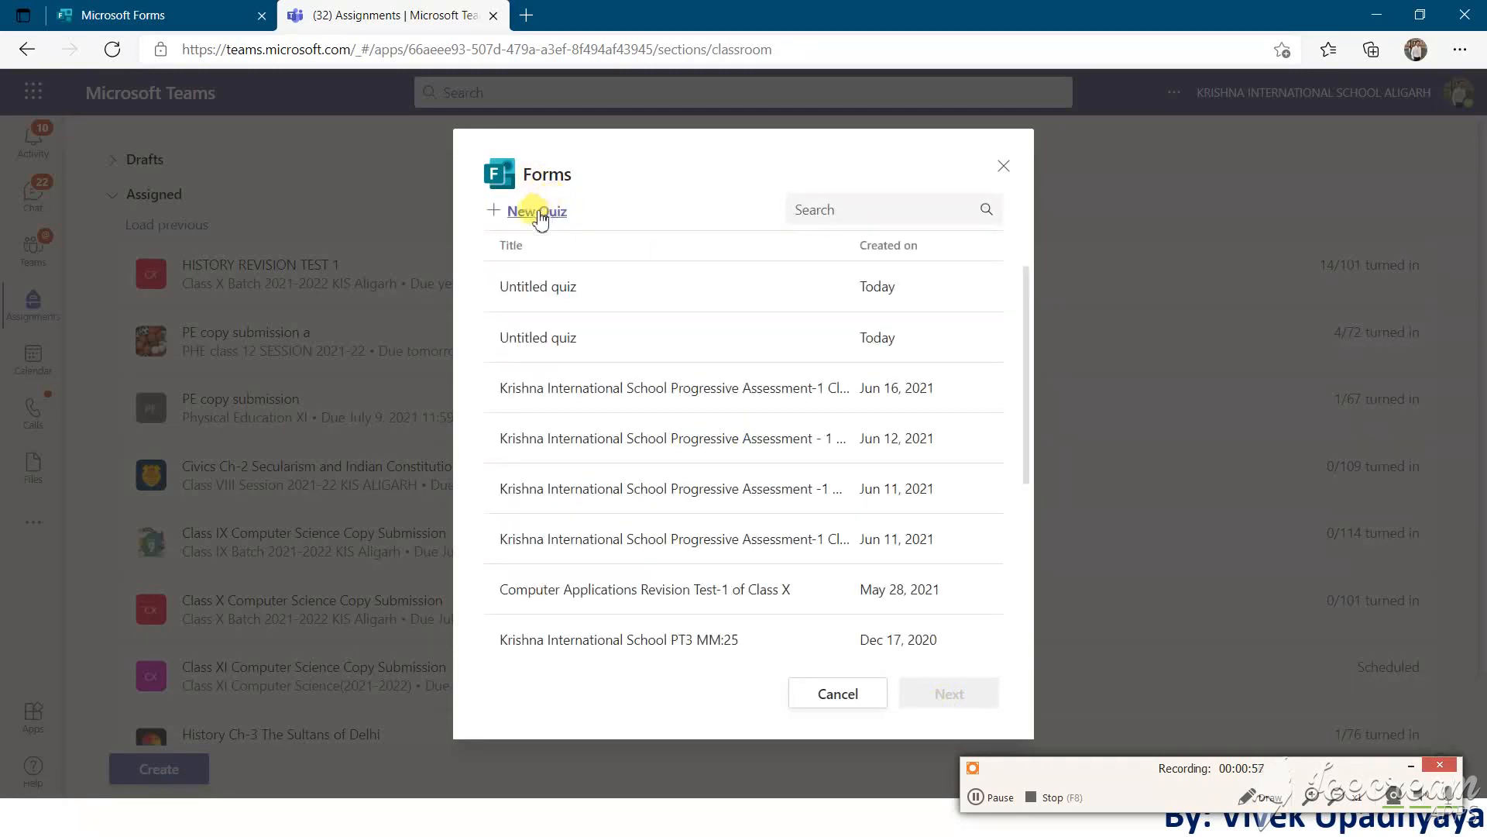
left_click(537, 212)
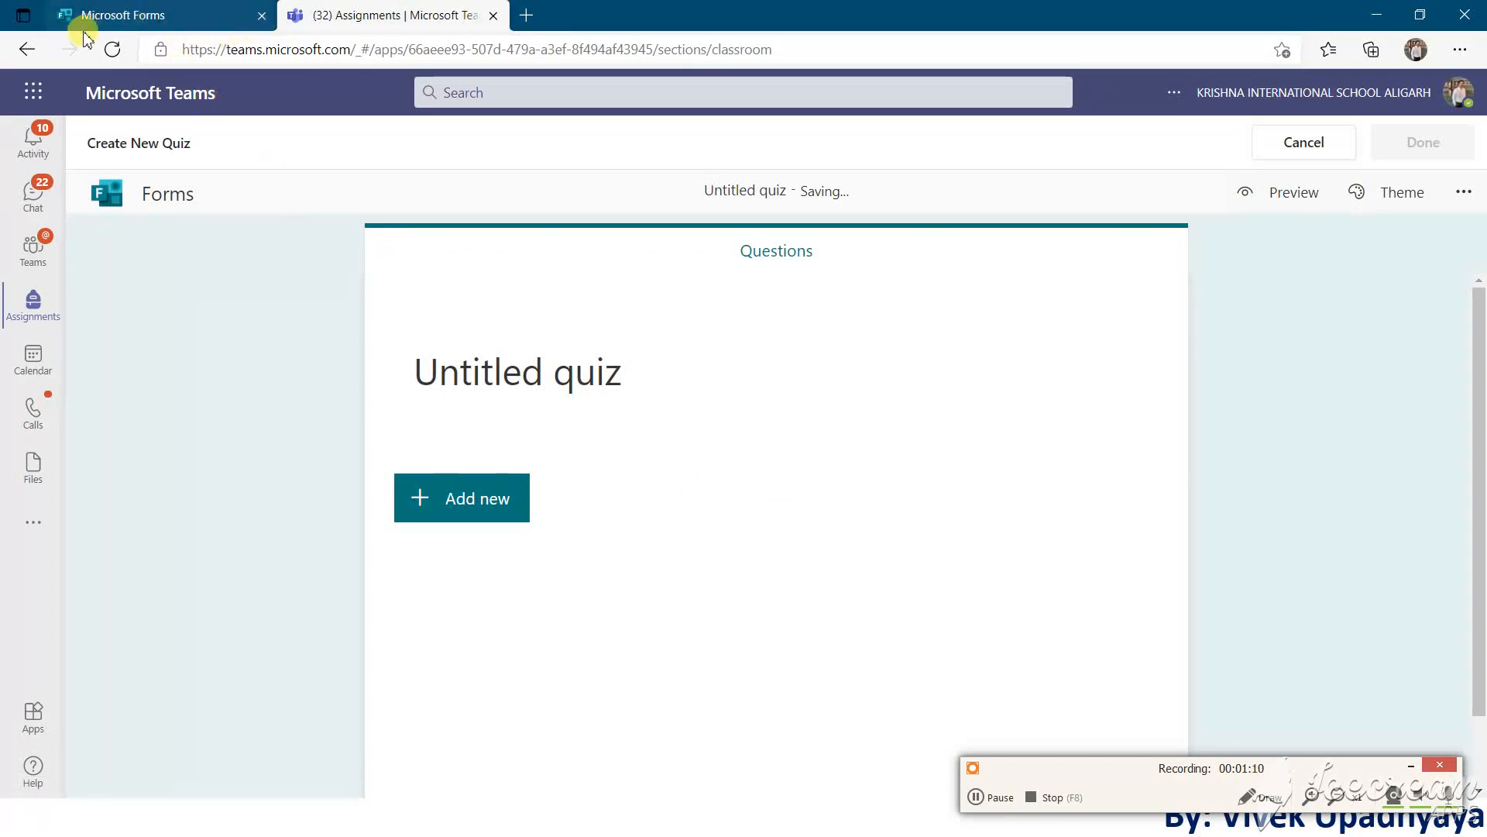
Switch to the Office 365 home page, browse the full app list and open Microsoft Forms
left_click(130, 14)
left_click(26, 49)
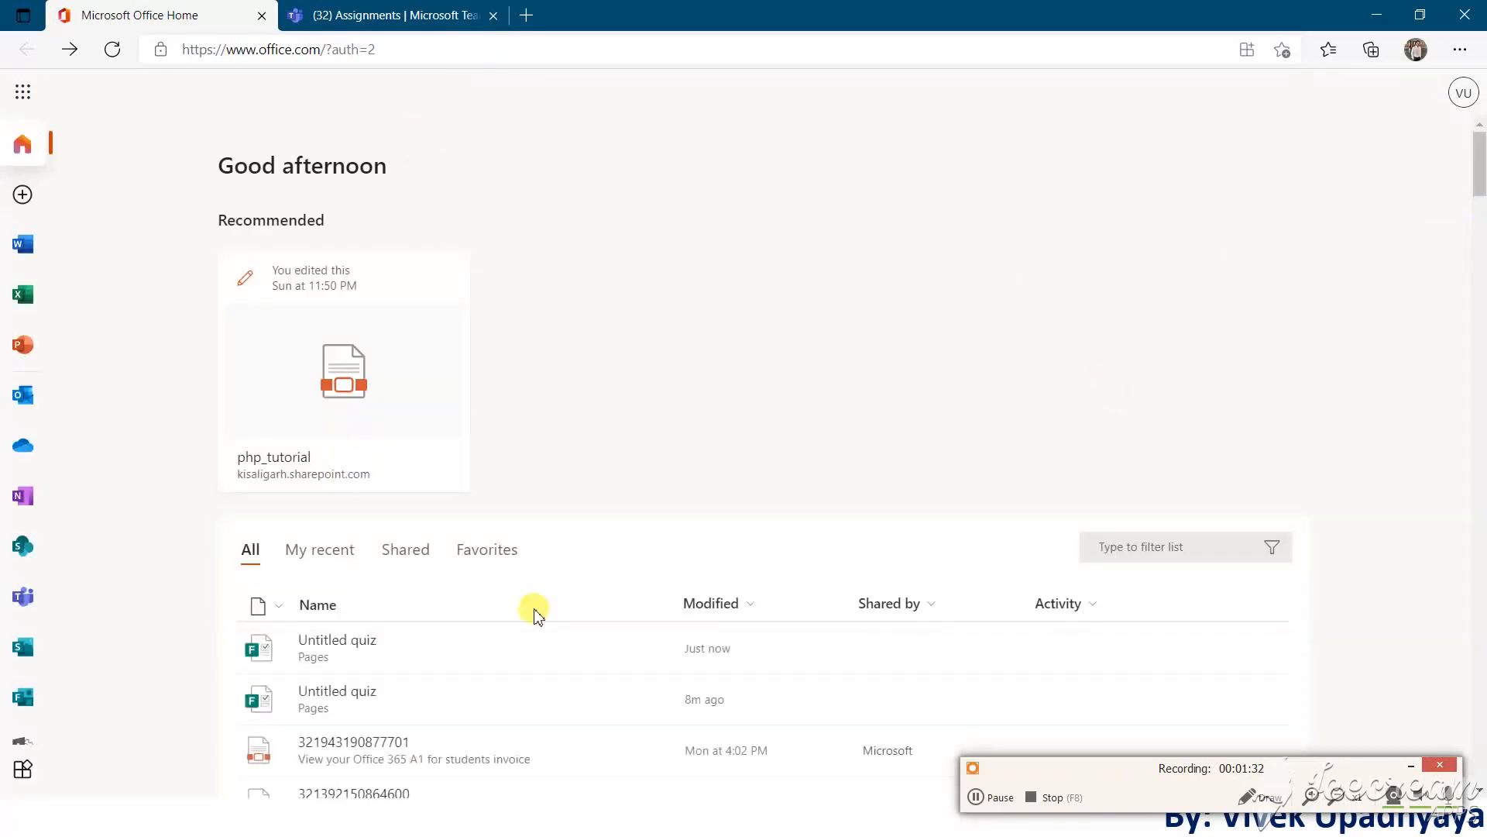
left_click(21, 769)
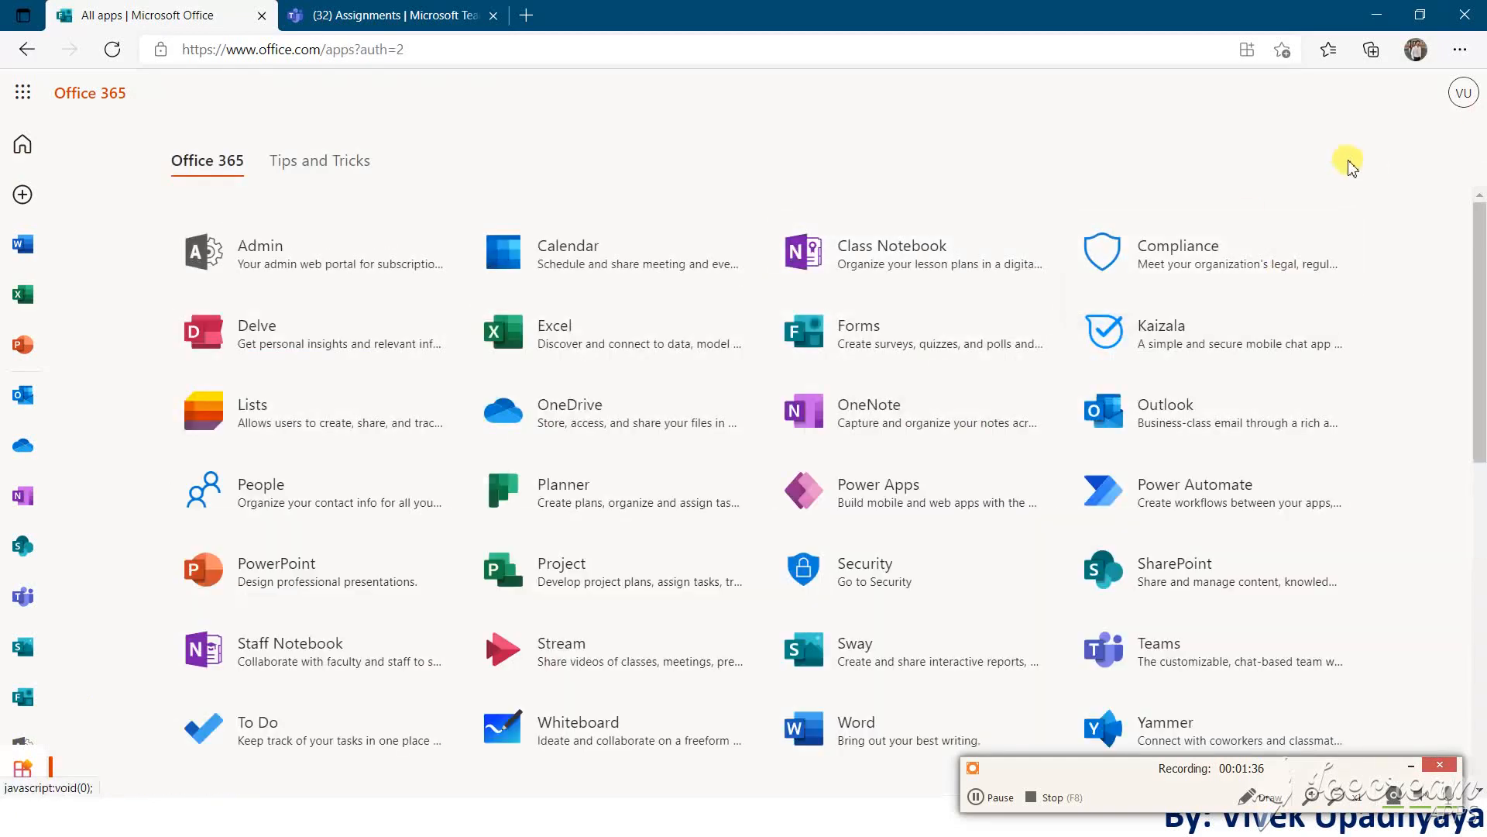
left_click_drag(1480, 283, 1481, 445)
left_click(974, 267)
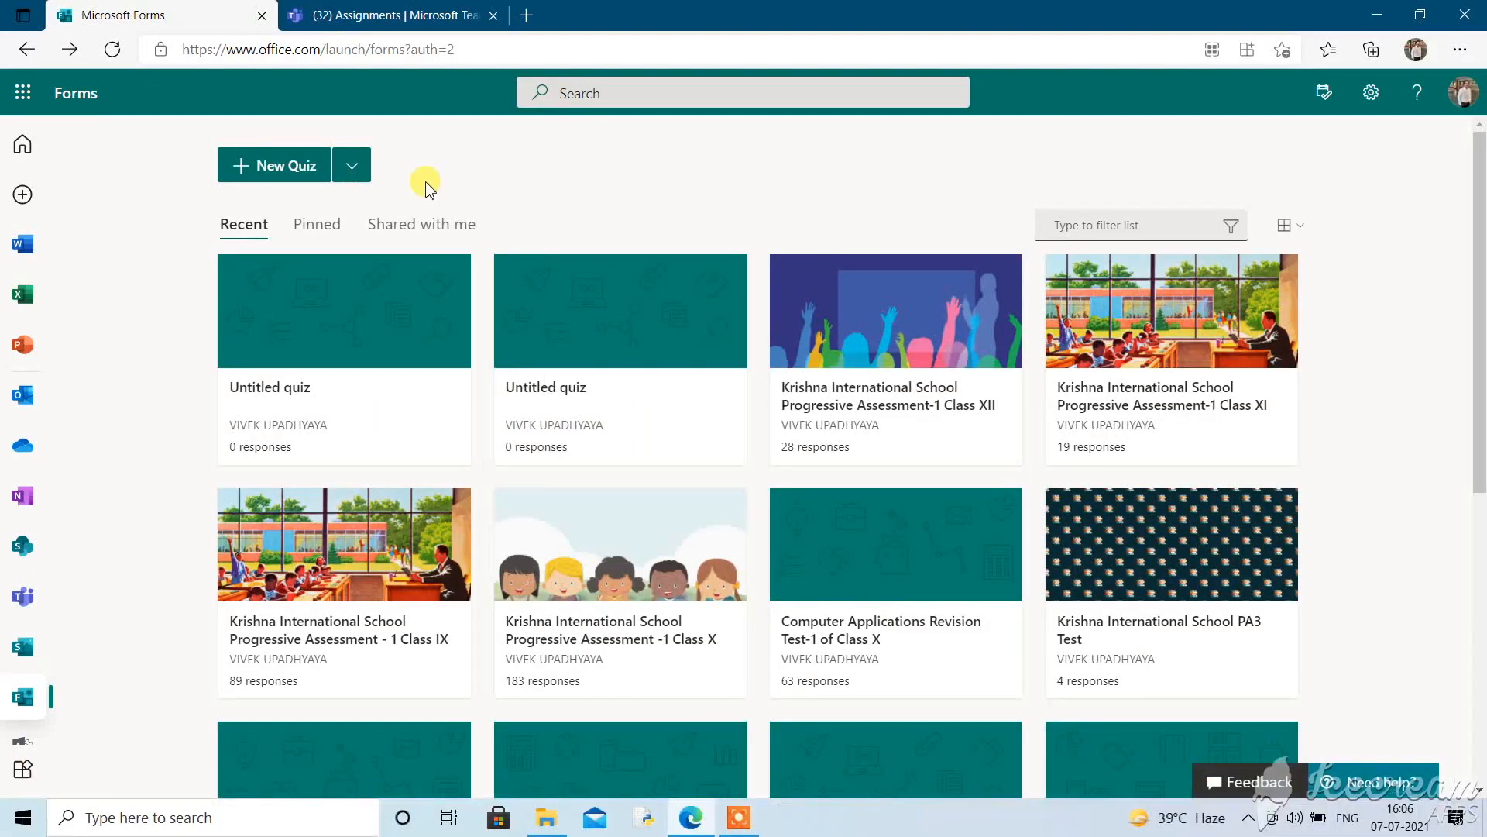
Check the other creation options in Forms and create a new blank quiz
left_click(363, 175)
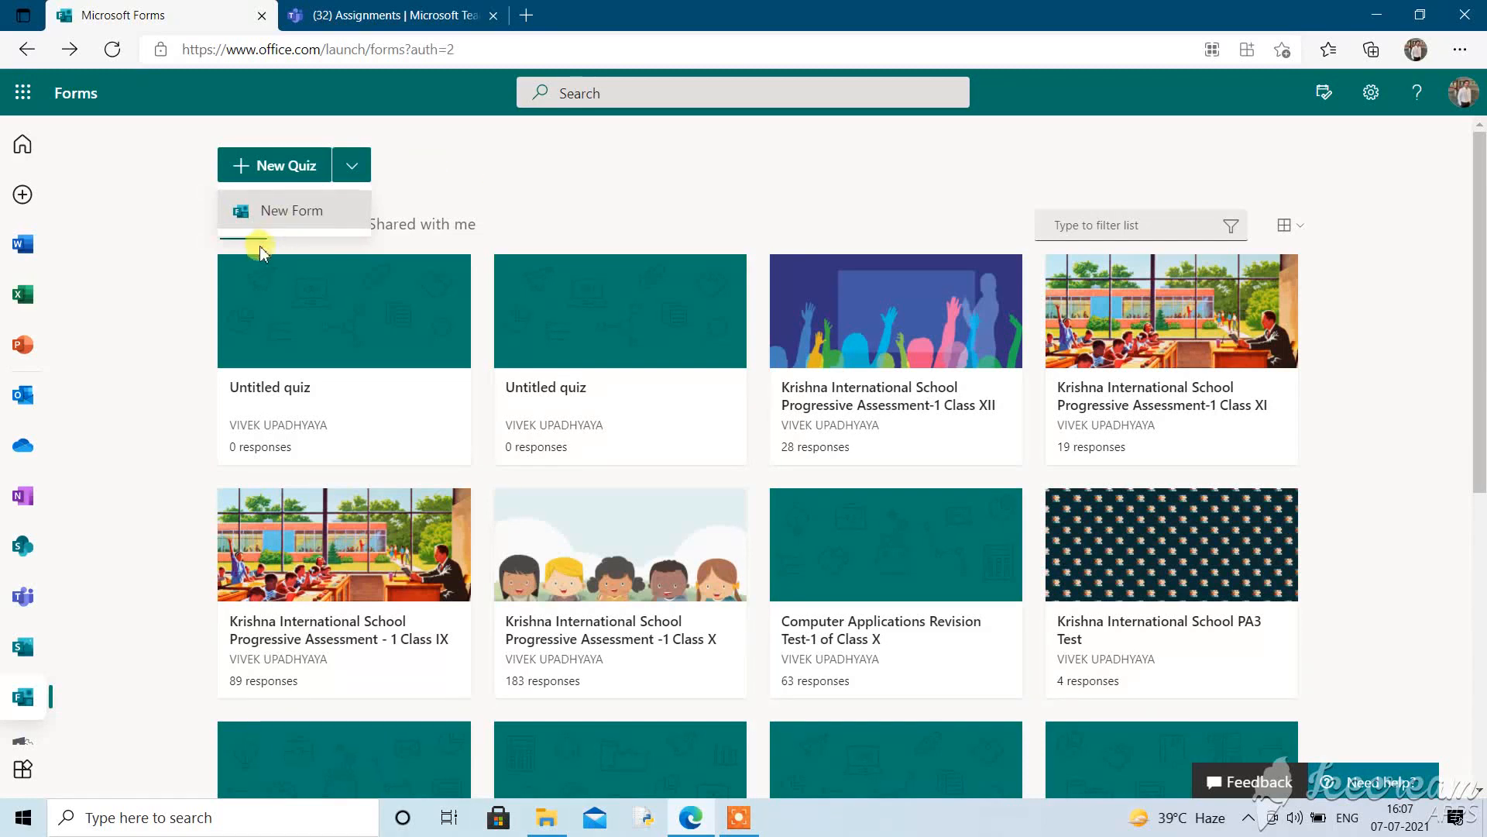
left_click(466, 177)
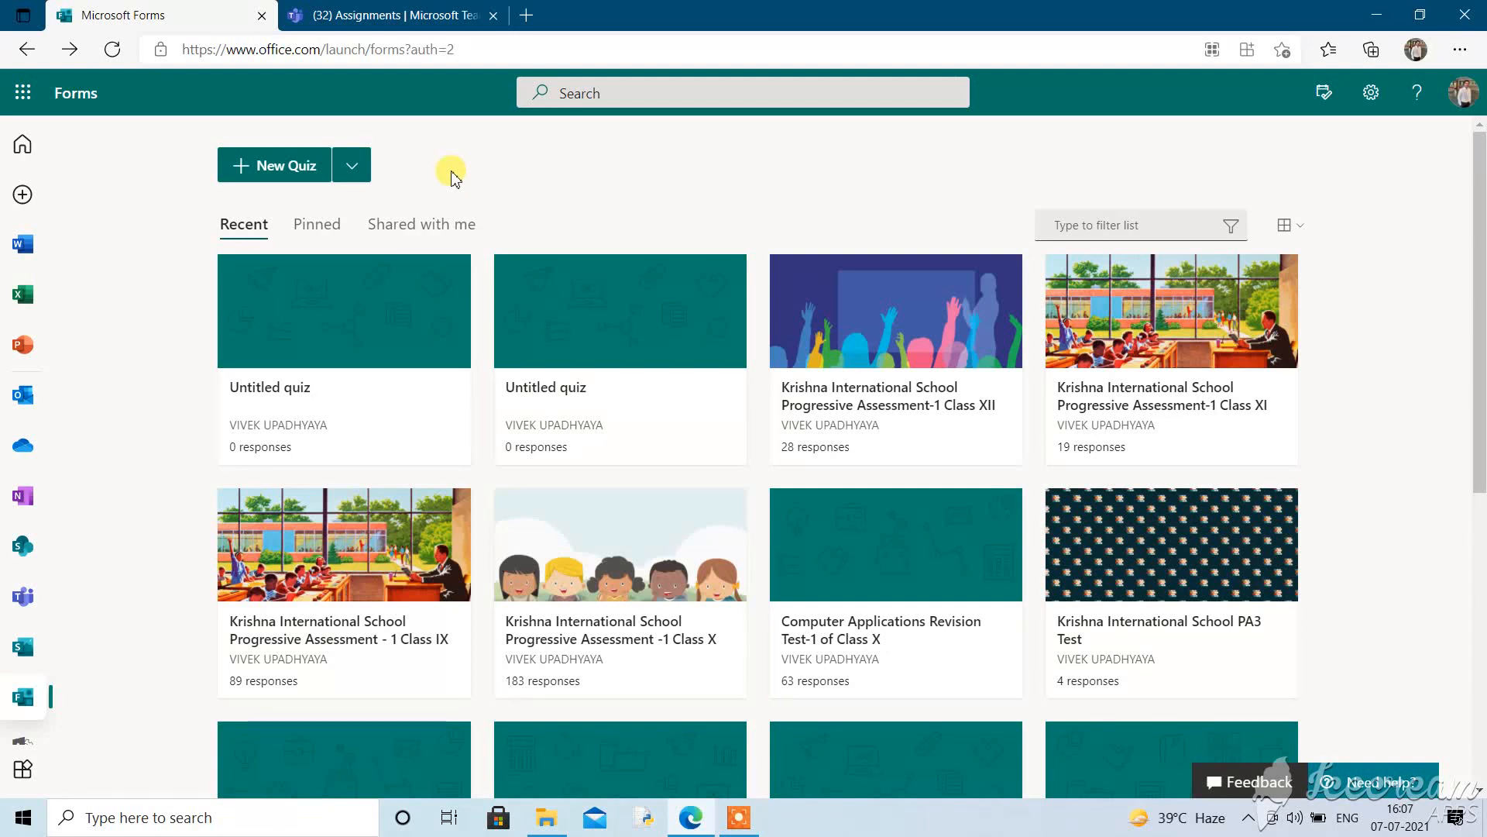
left_click(271, 169)
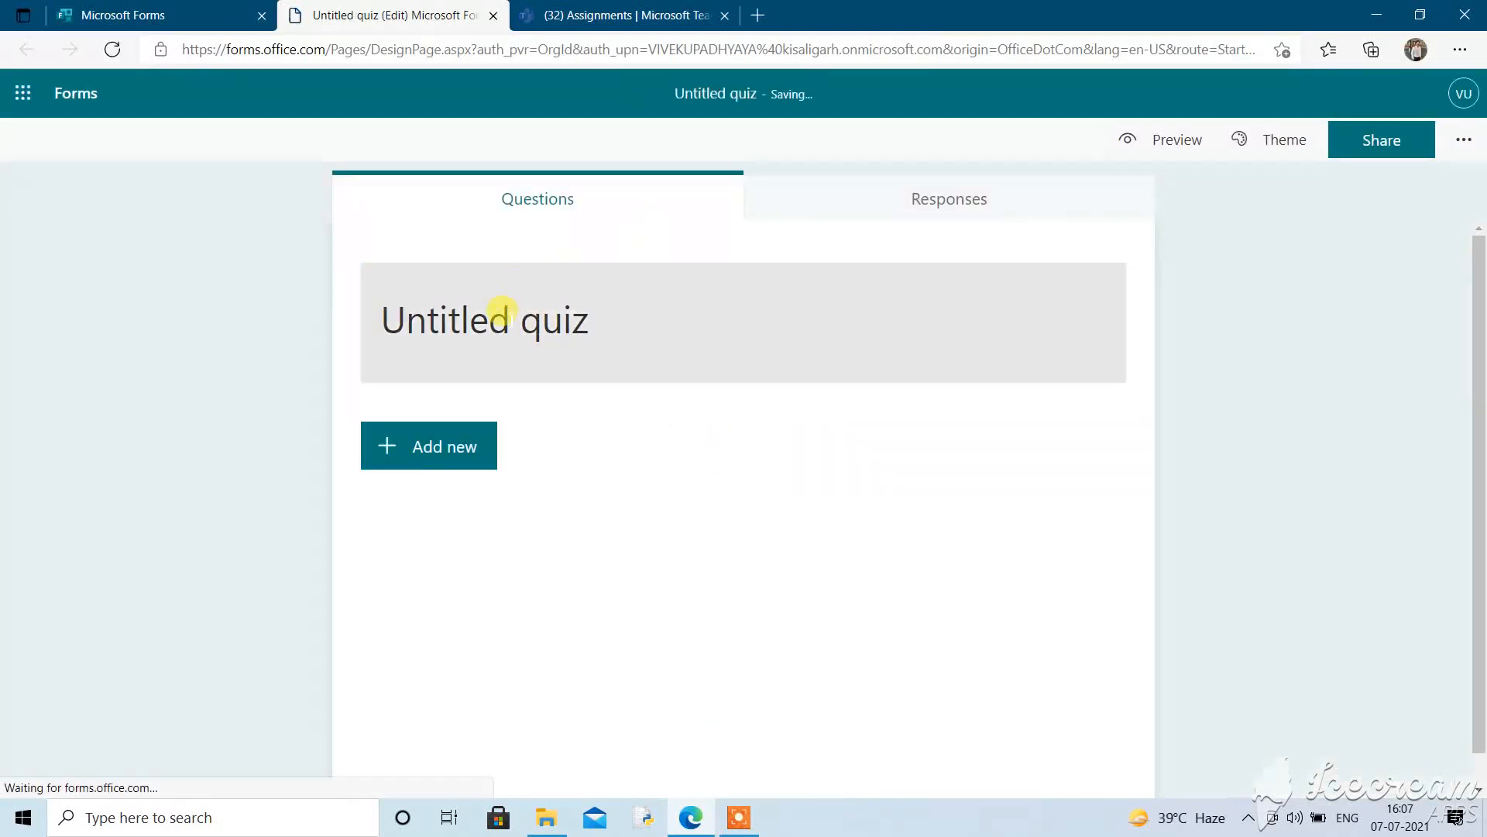
Title the quiz "Krishna International School"
left_click(510, 321)
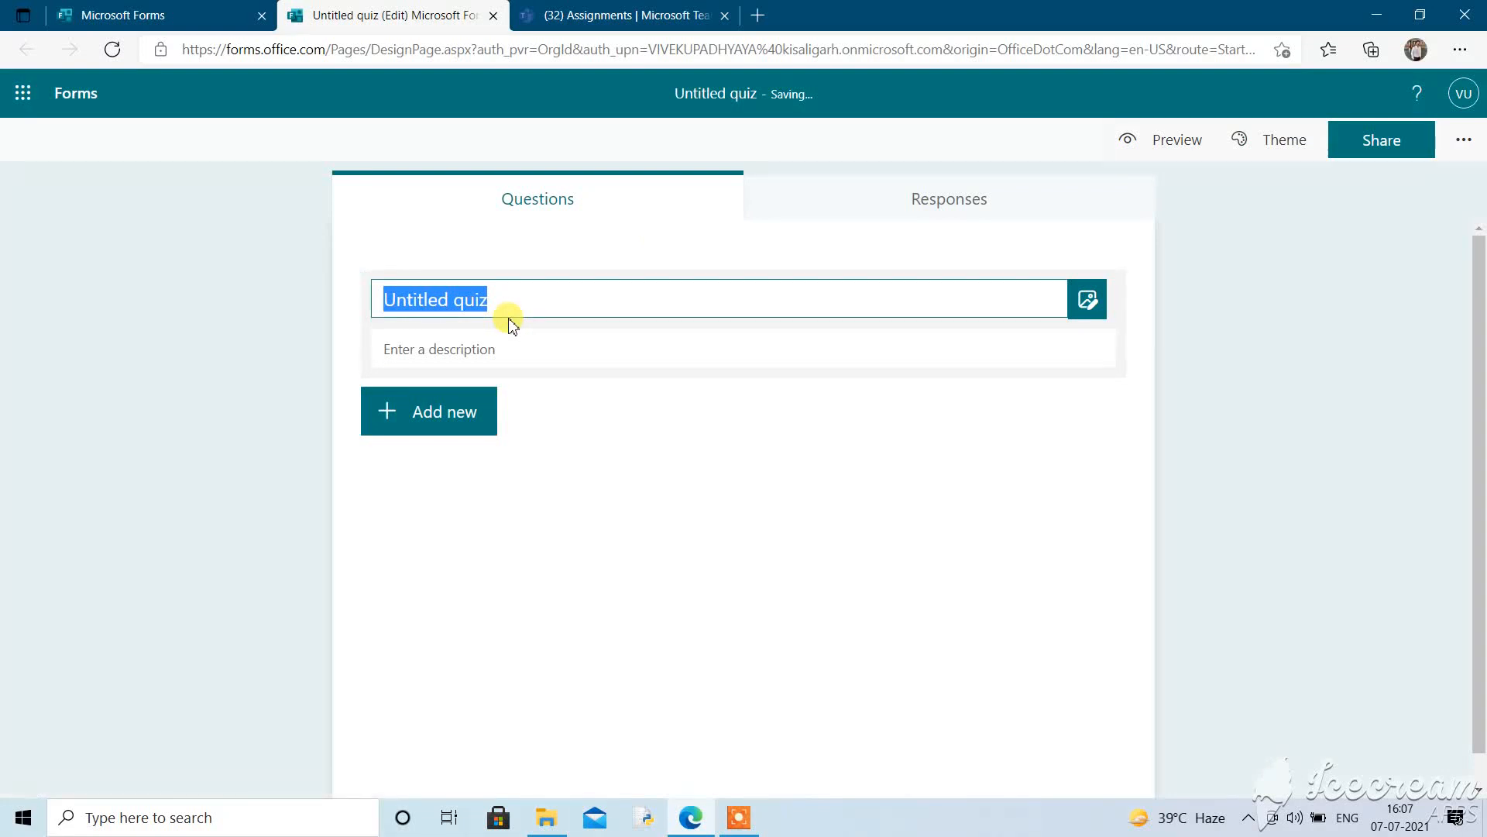
type("Krishna")
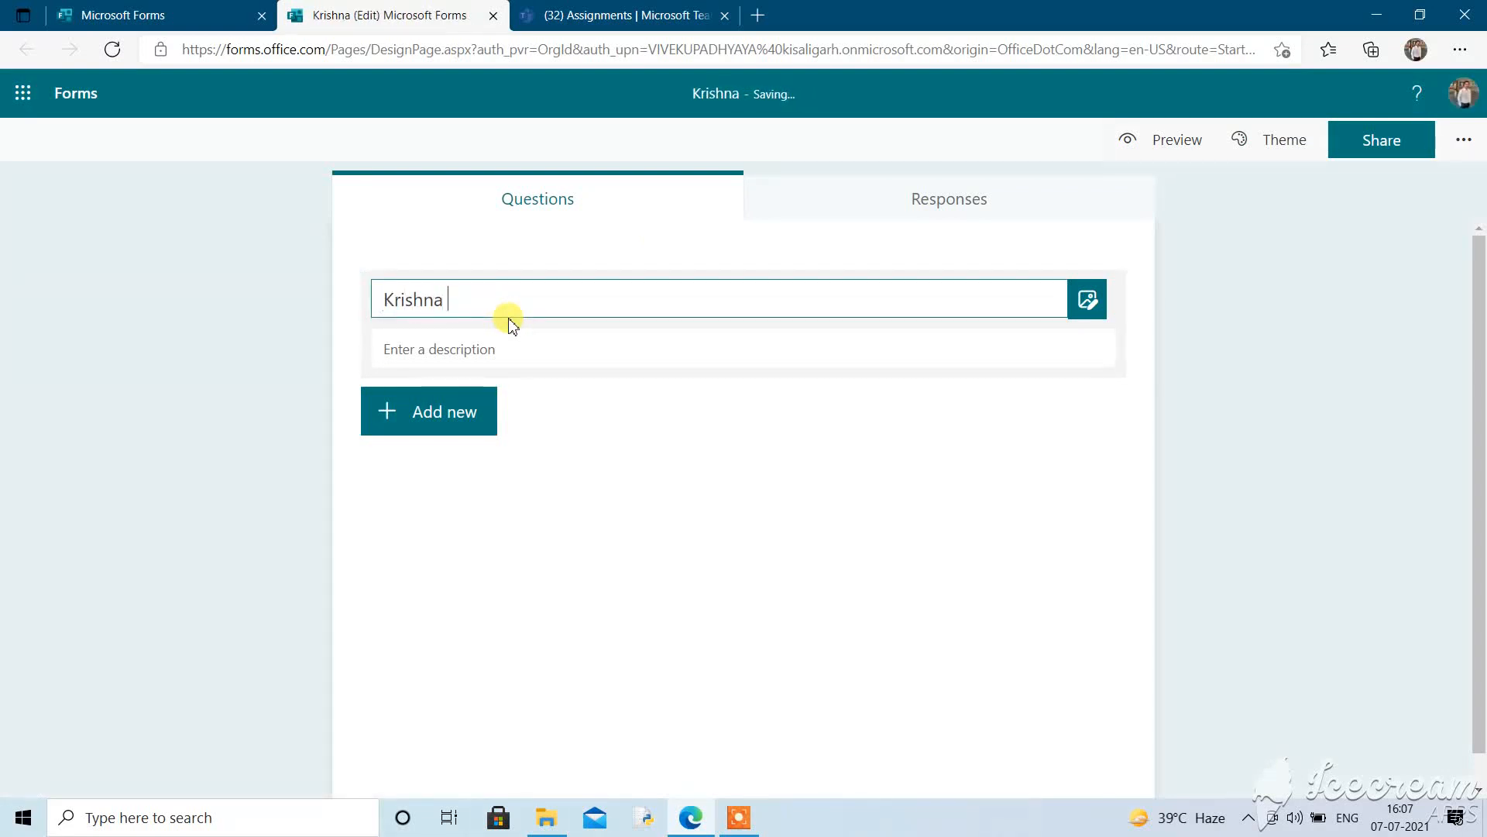
type(" Internation")
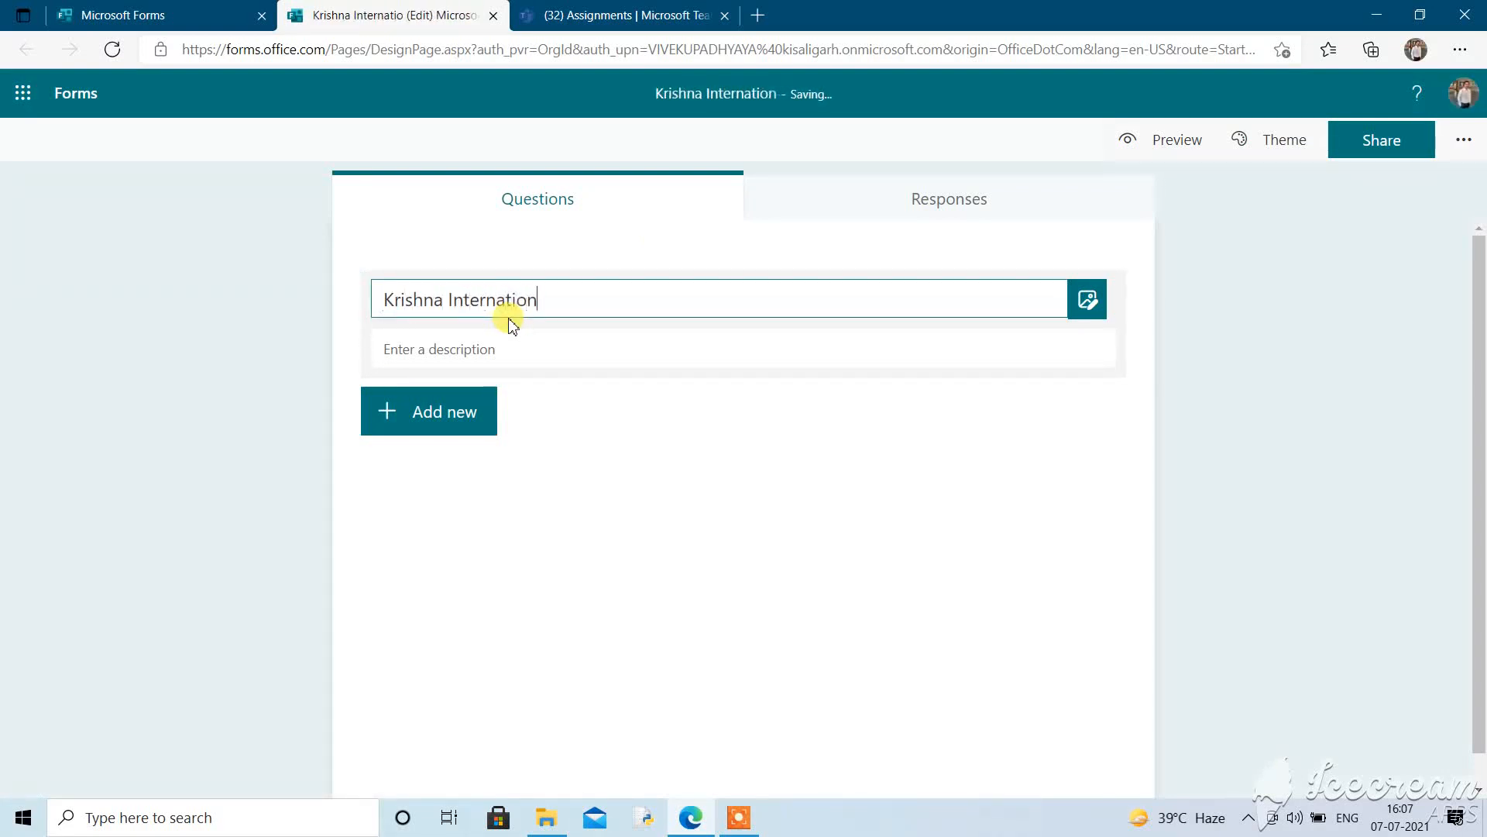
type("al Sch")
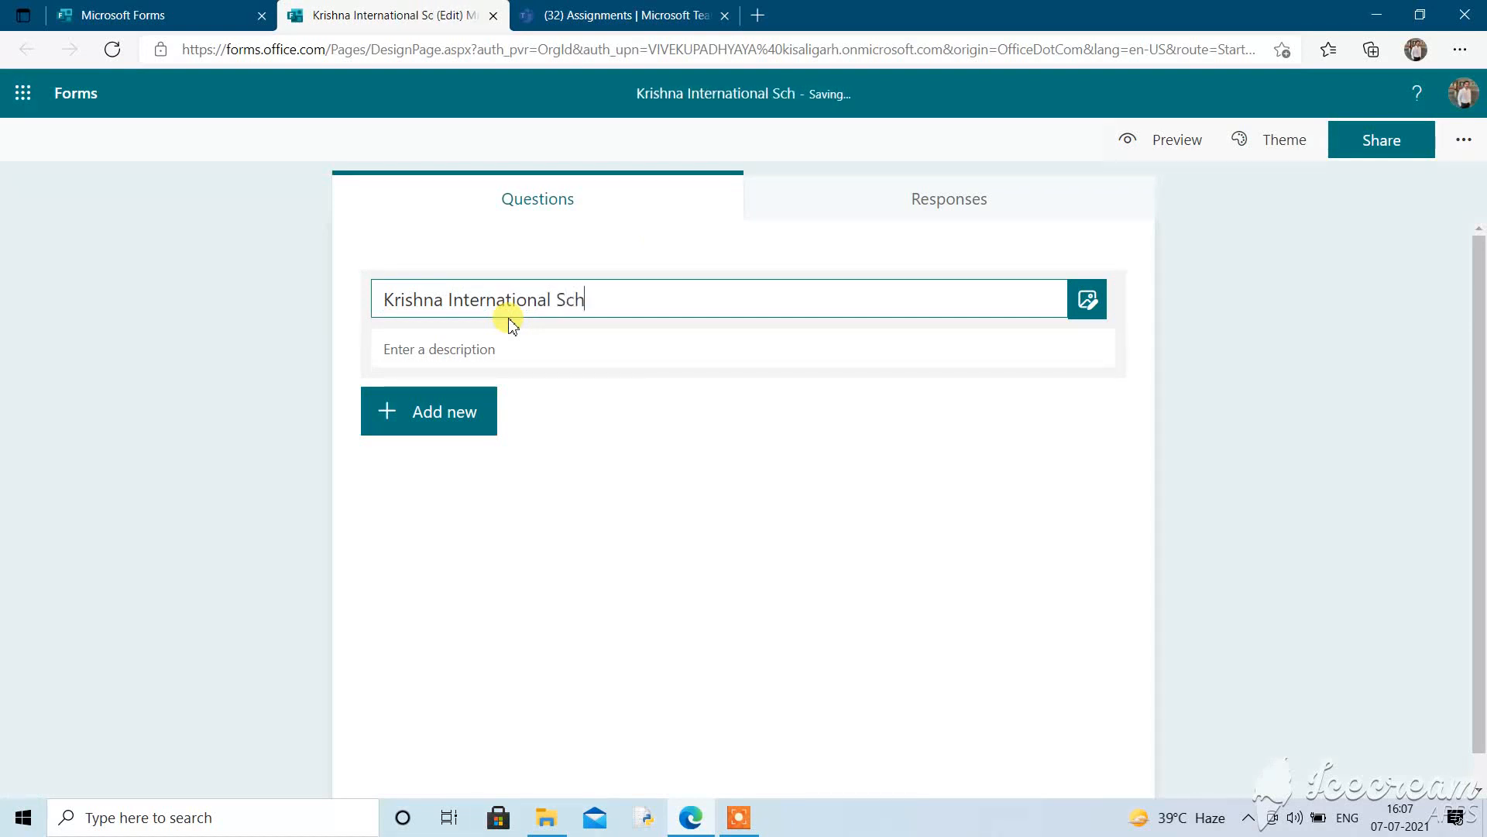
type("ool")
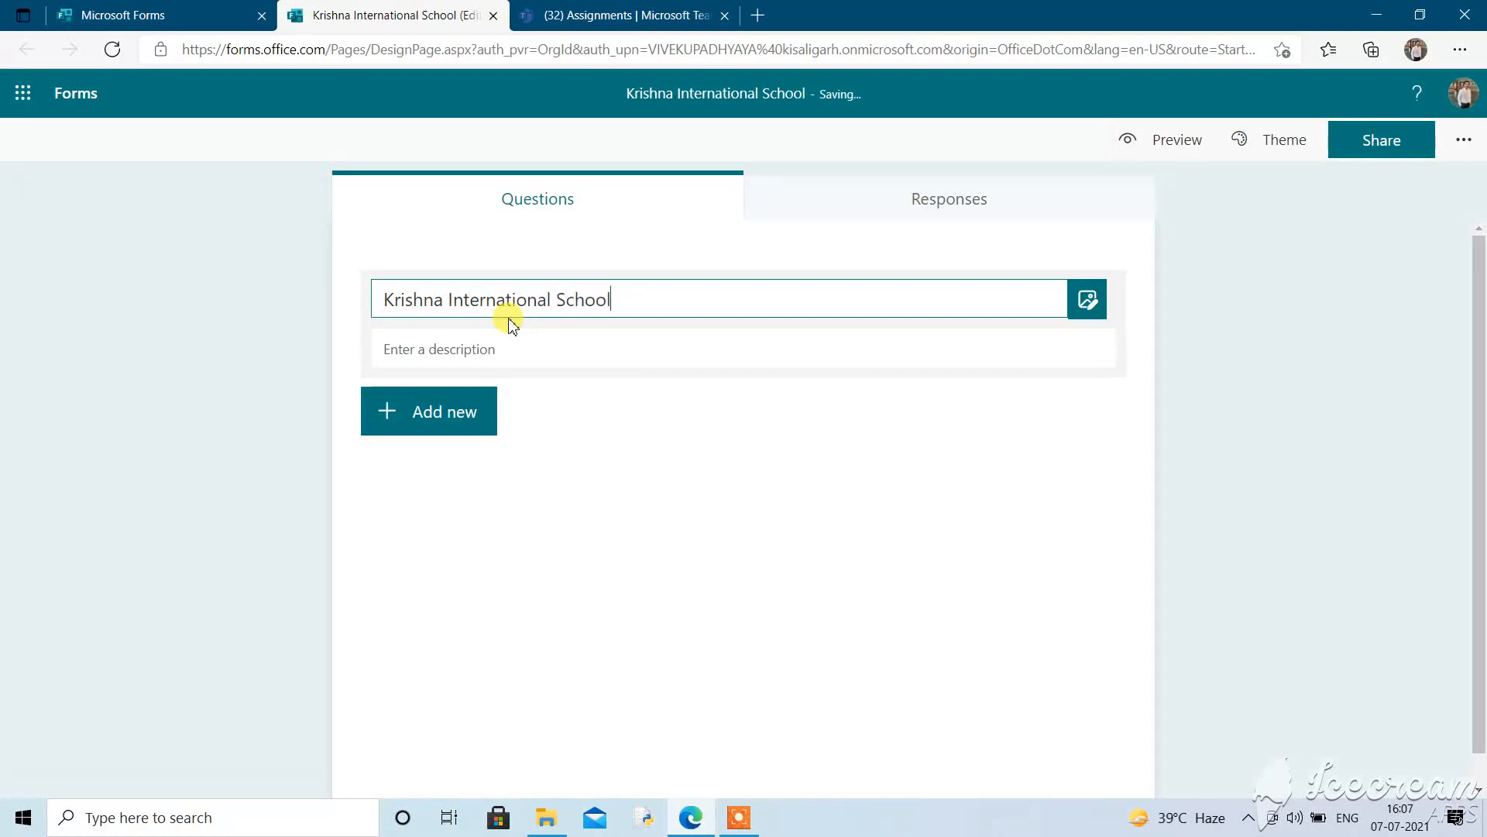
Upload the sch_logo image from the Desktop folder as the picture beside the quiz title
left_click(1086, 300)
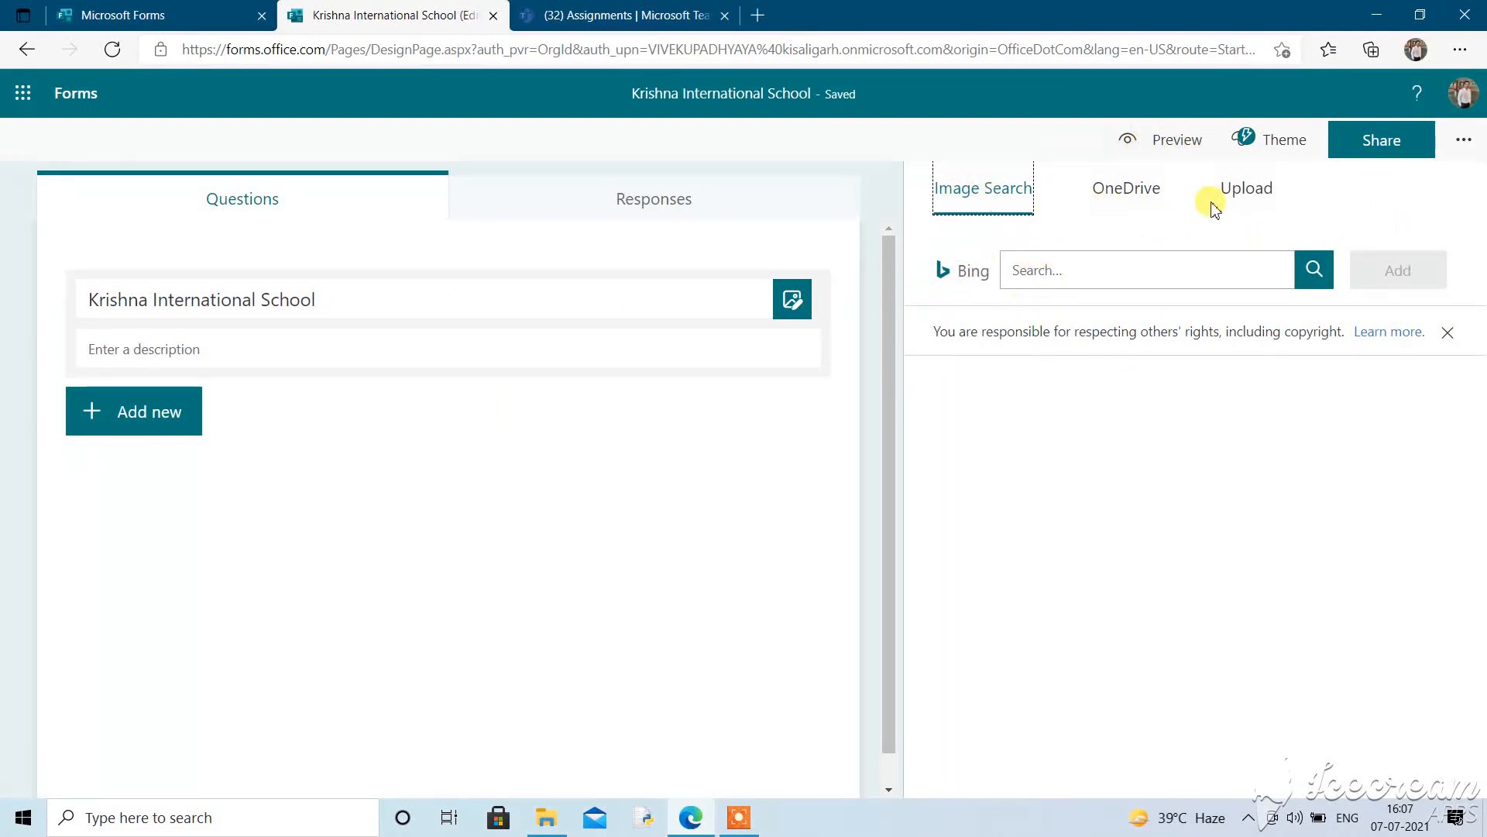
left_click(1247, 203)
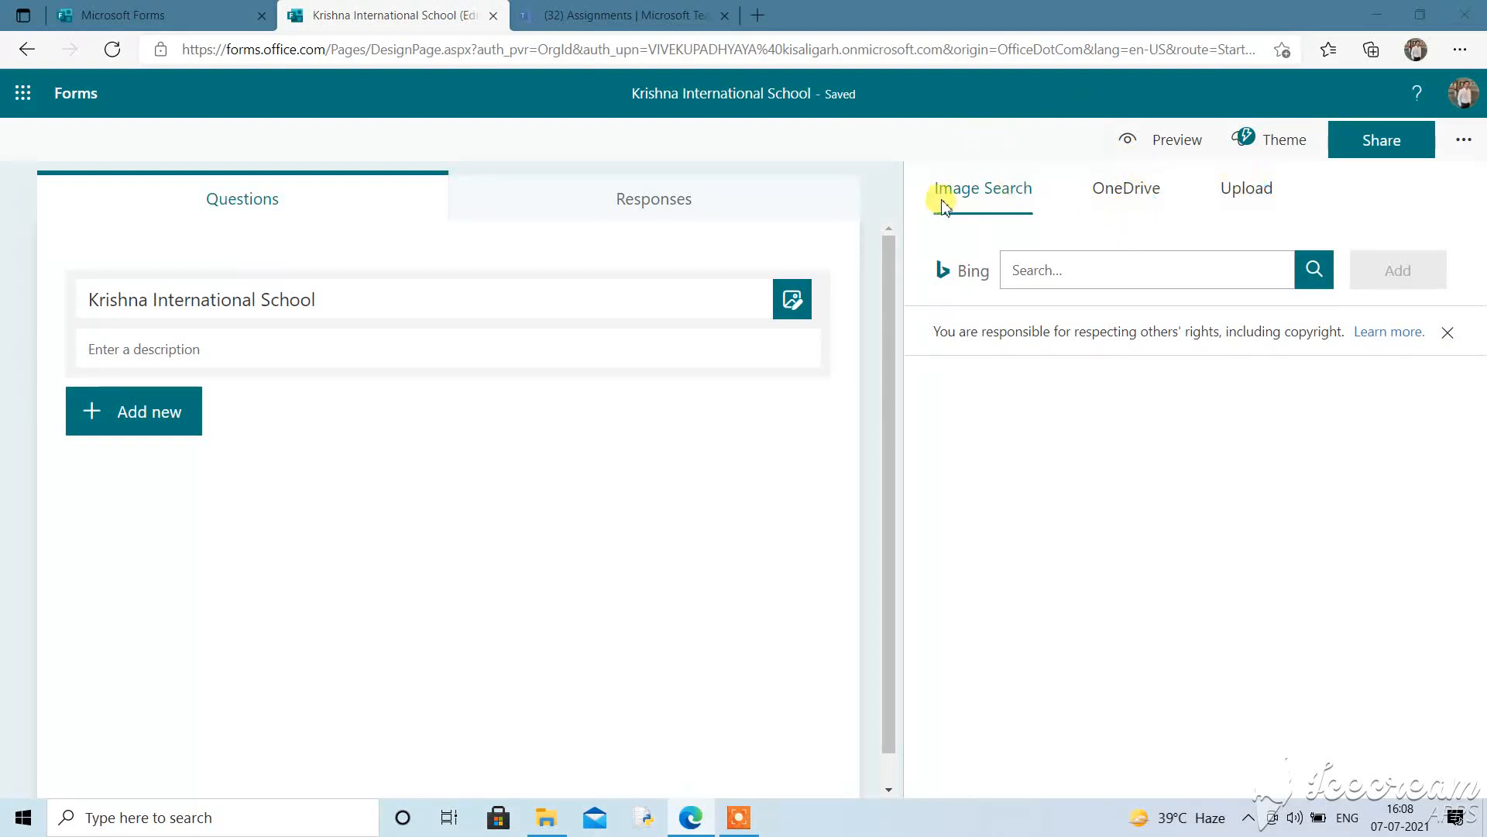
left_click(1248, 191)
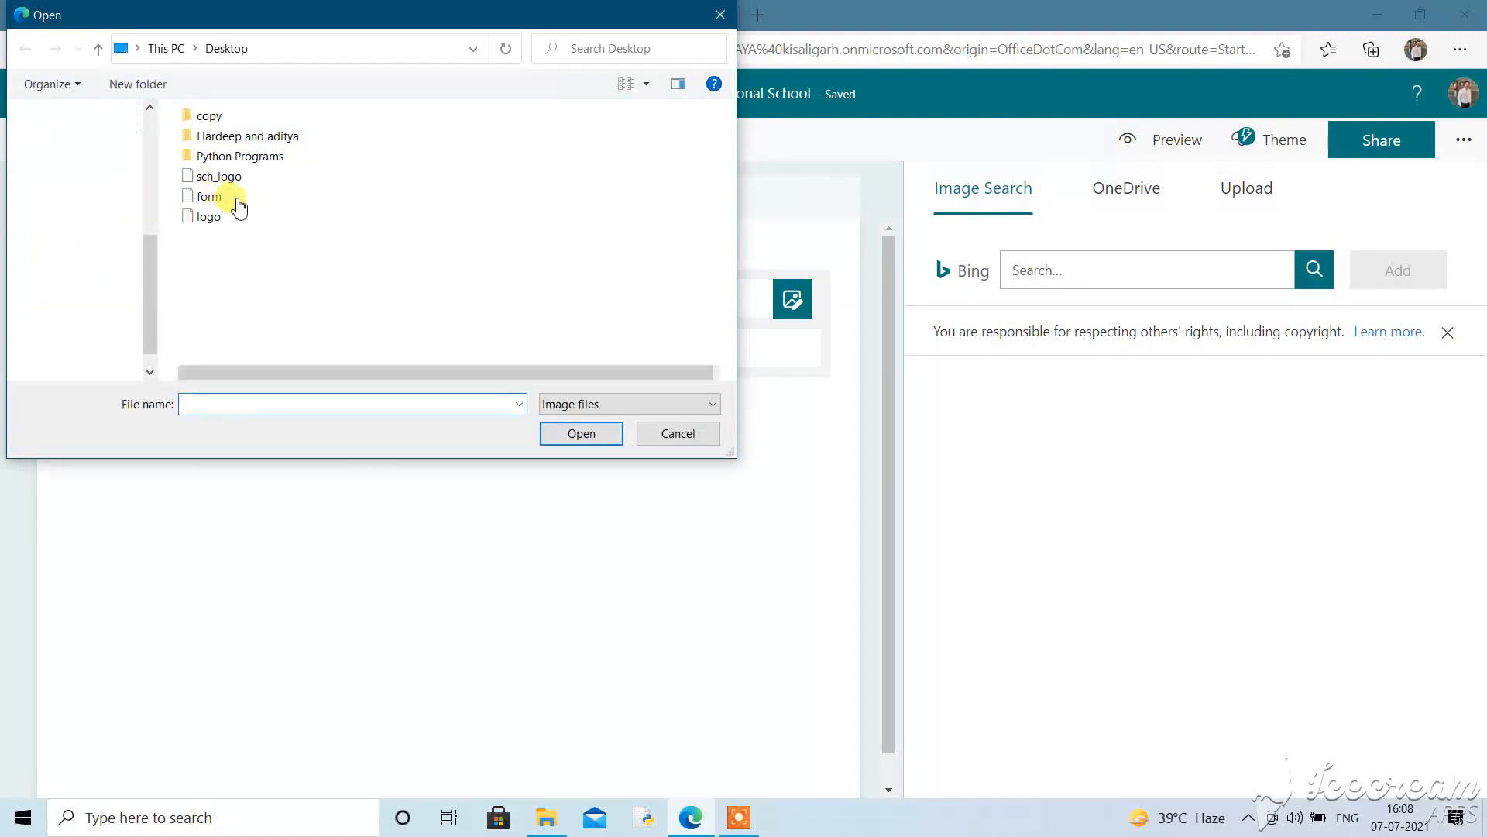
left_click(83, 189)
left_click(85, 165)
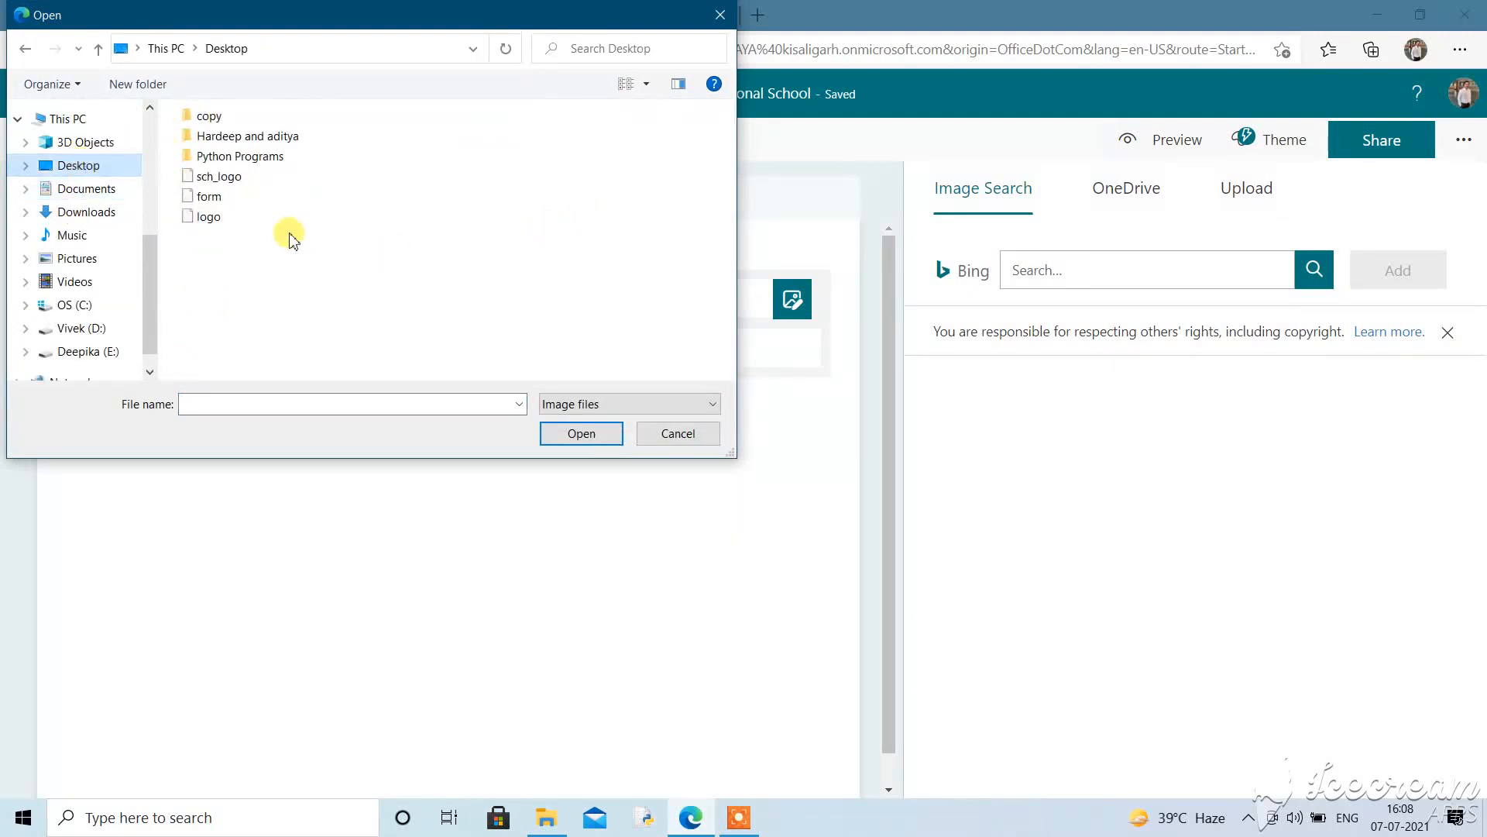
left_click(208, 216)
left_click(219, 177)
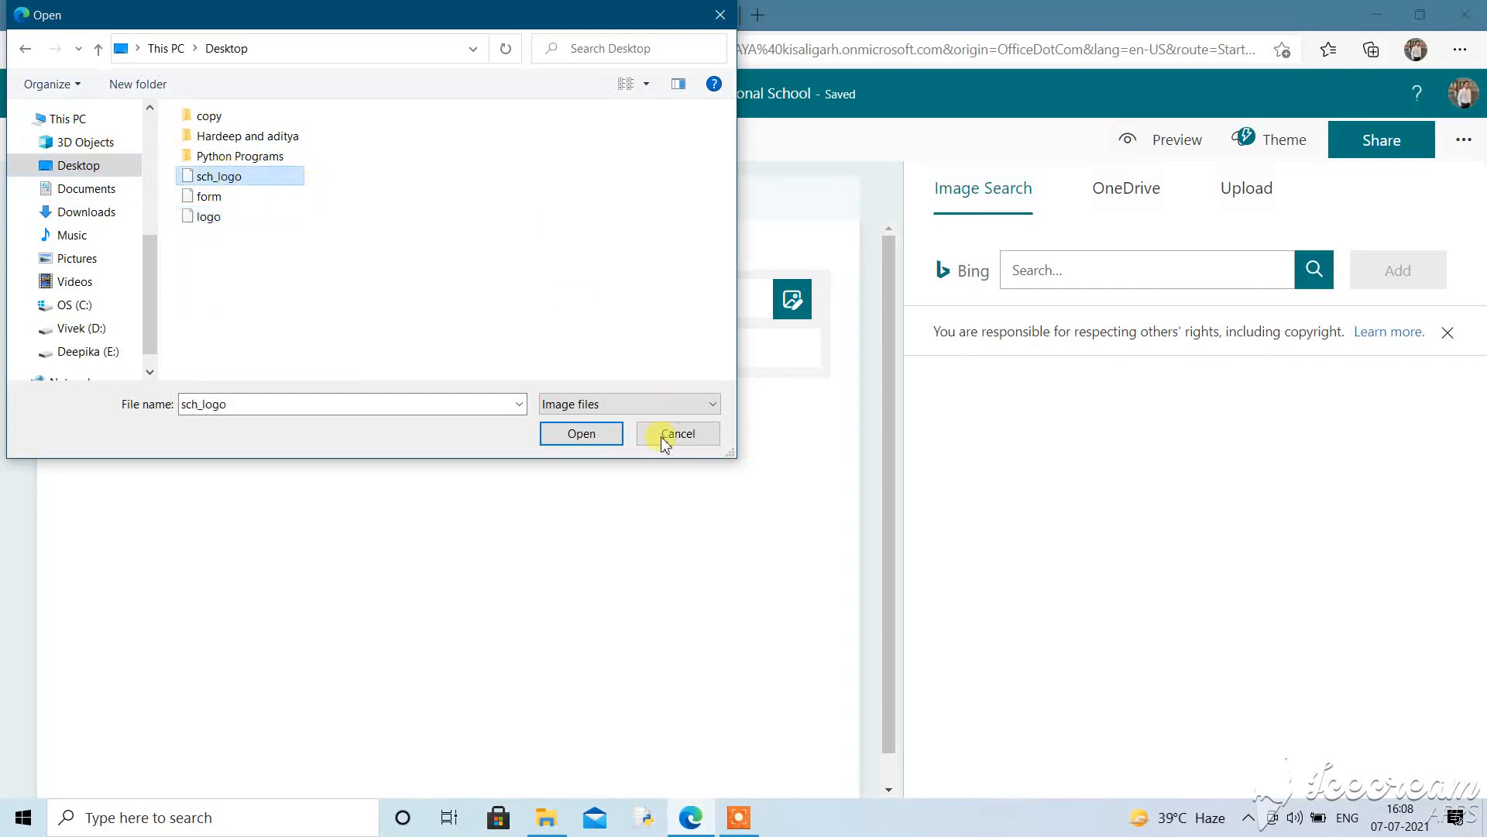
left_click(565, 440)
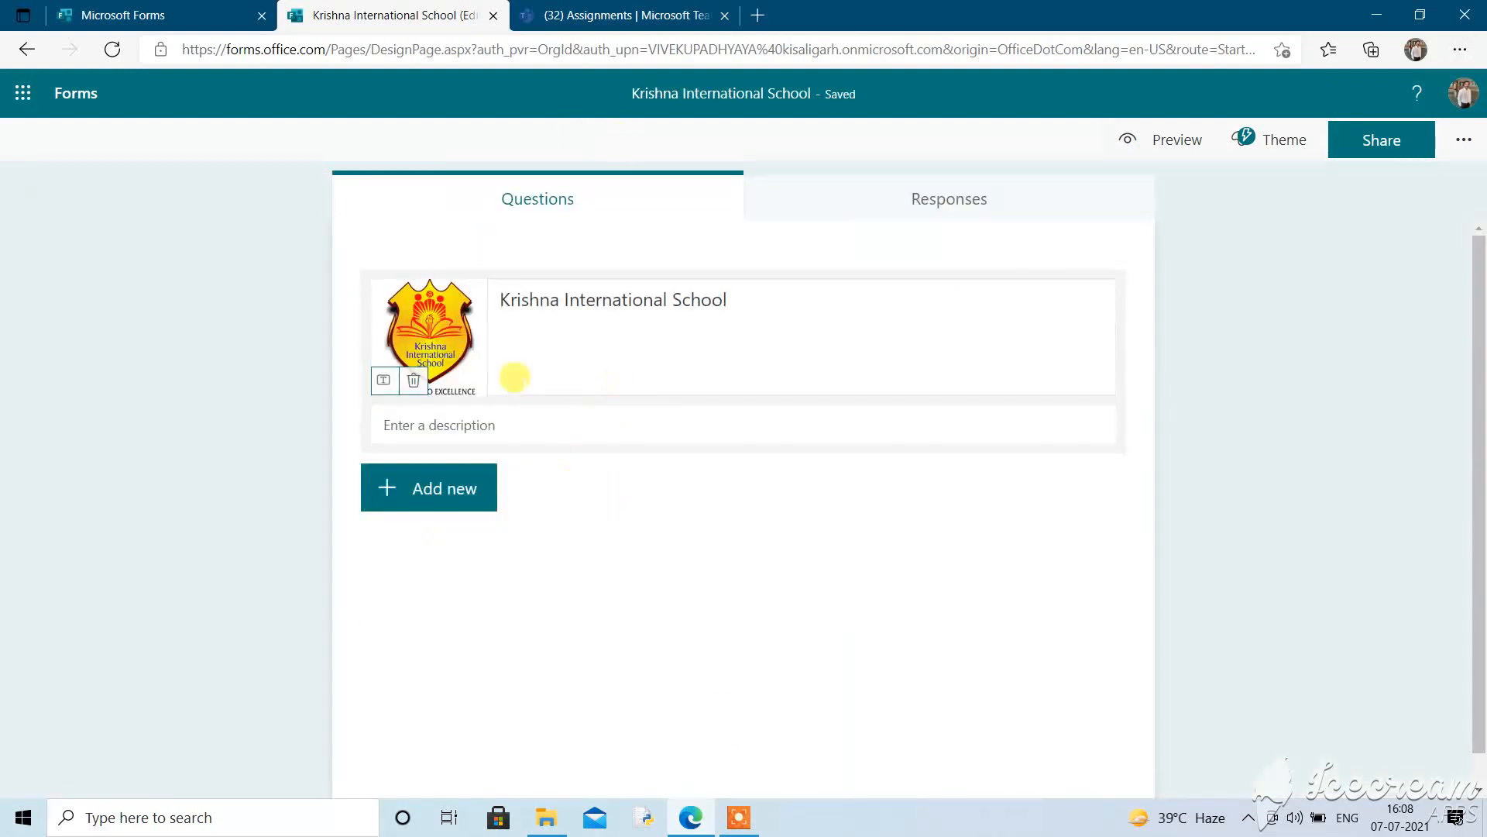
Add "Computer Assessment 1" as a second line of the quiz title
left_click(709, 320)
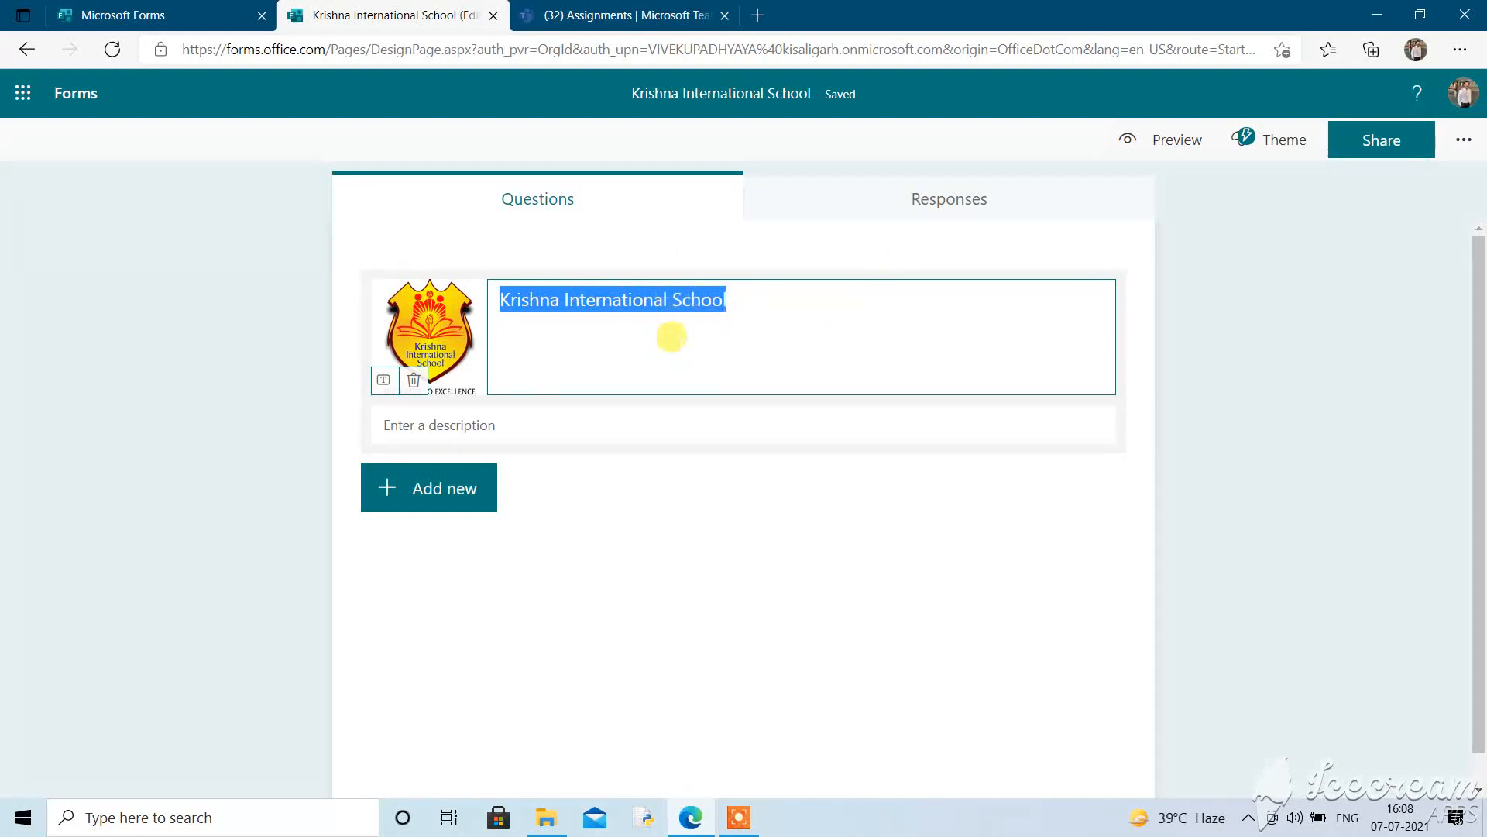
triple_click(671, 337)
left_click(734, 296)
key("Return")
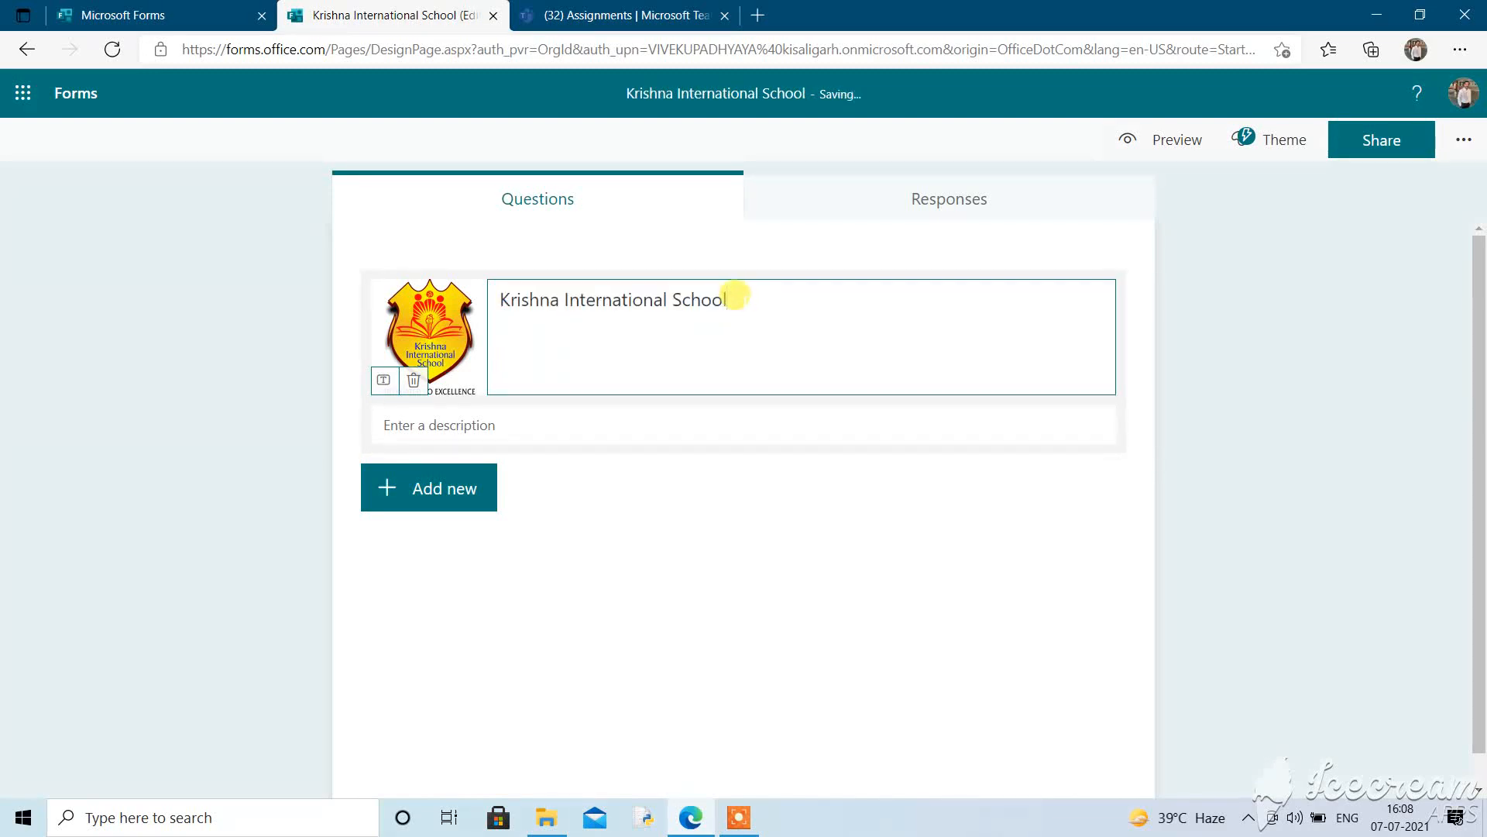
type("Assessmen")
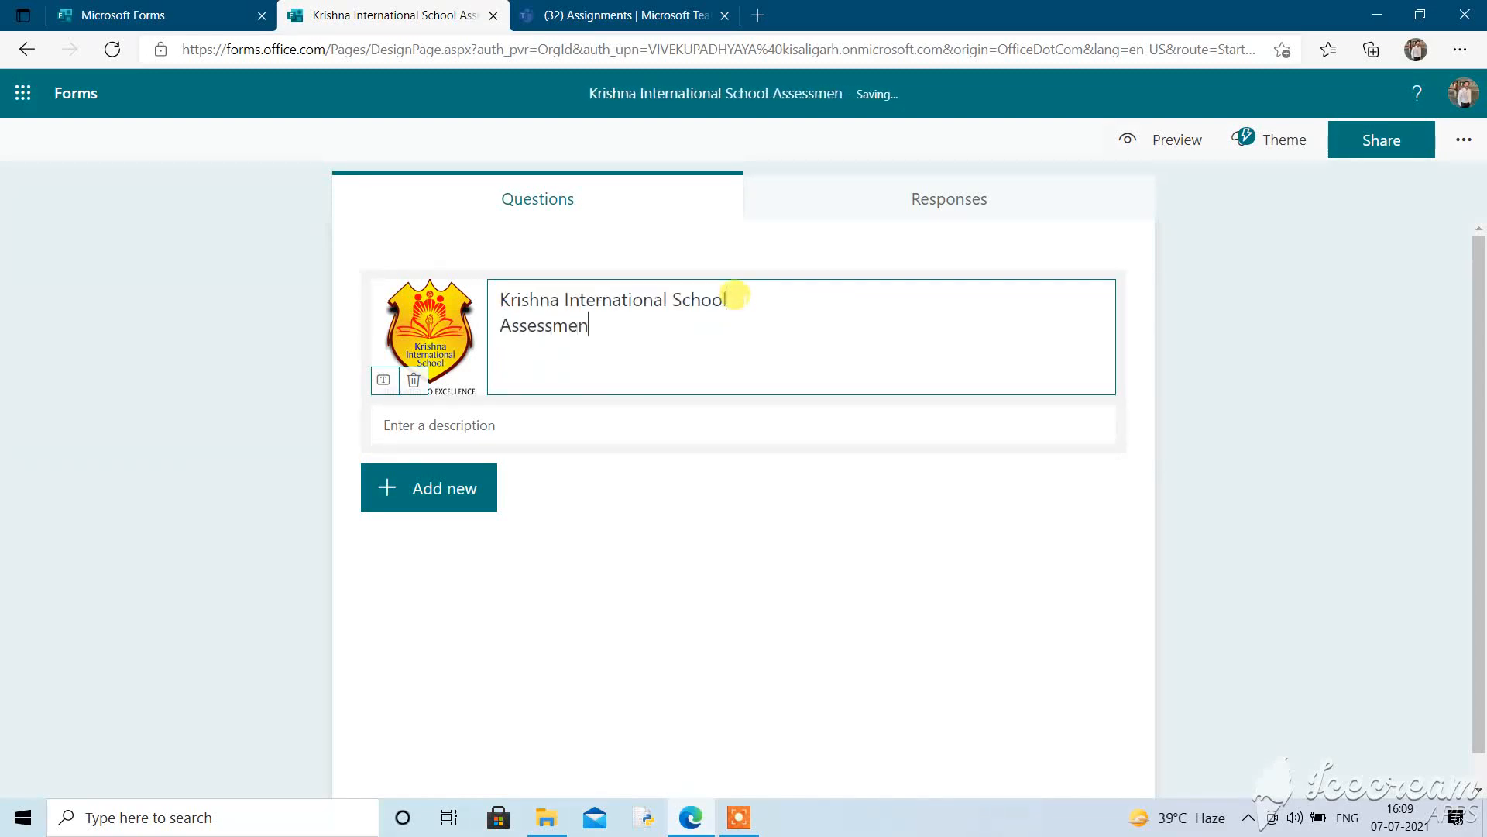
type("t 1")
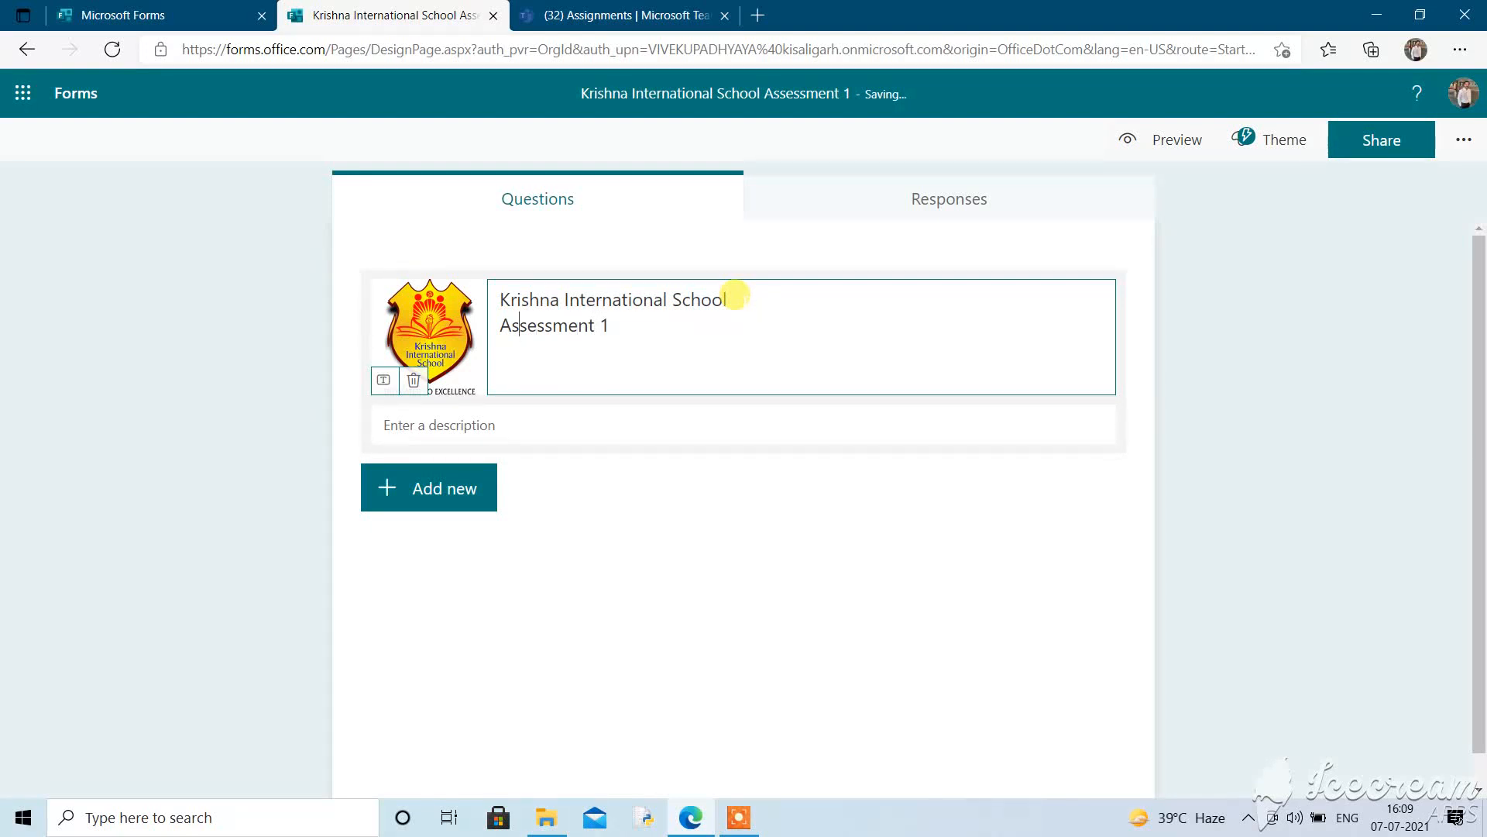
type("Computer")
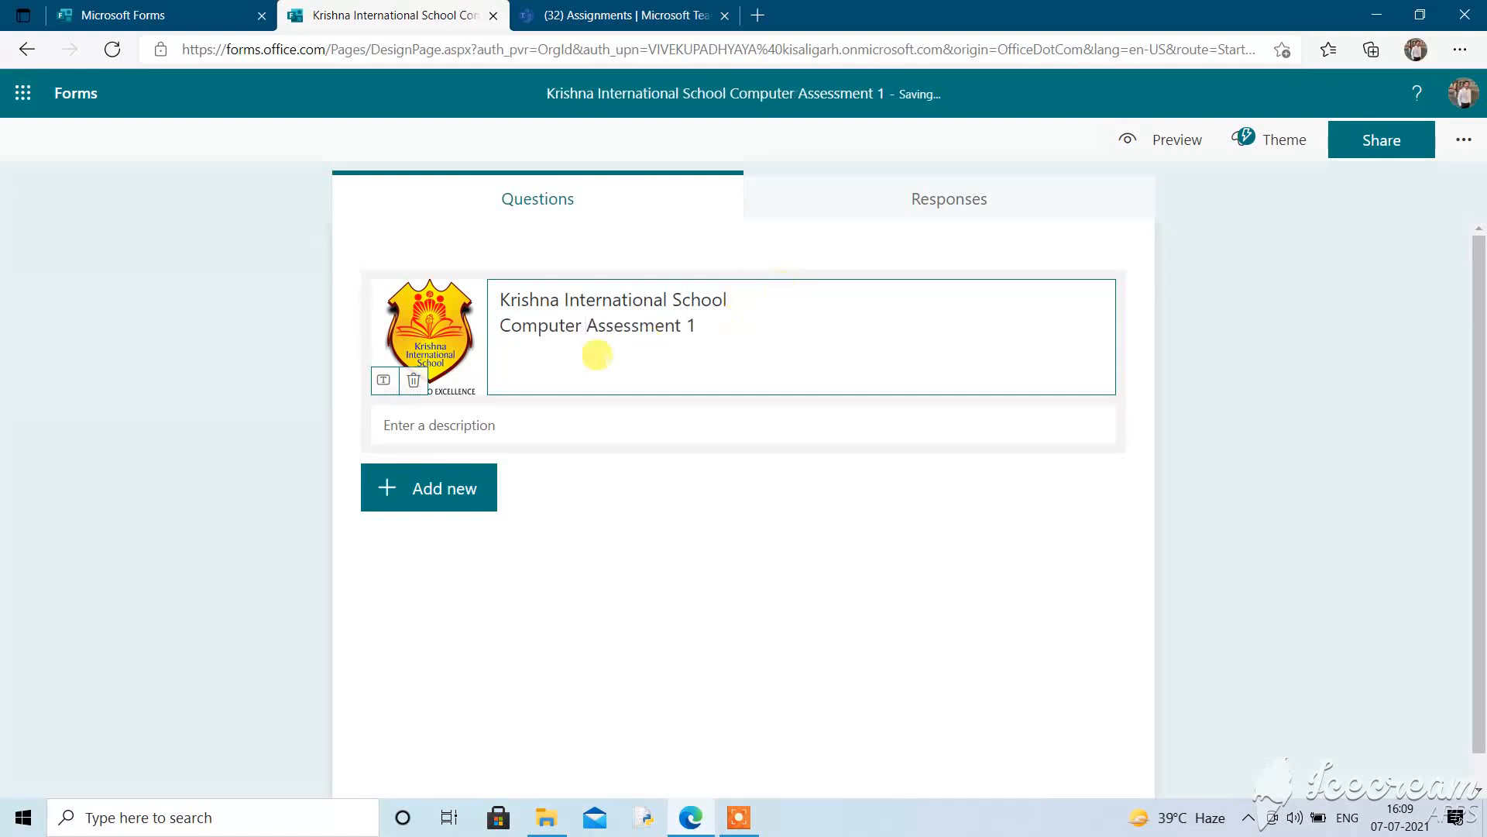
Enter the quiz description "Computer Applications" with "MM: 25" spaced far to its right, and preview the quiz
left_click(501, 423)
type("Co")
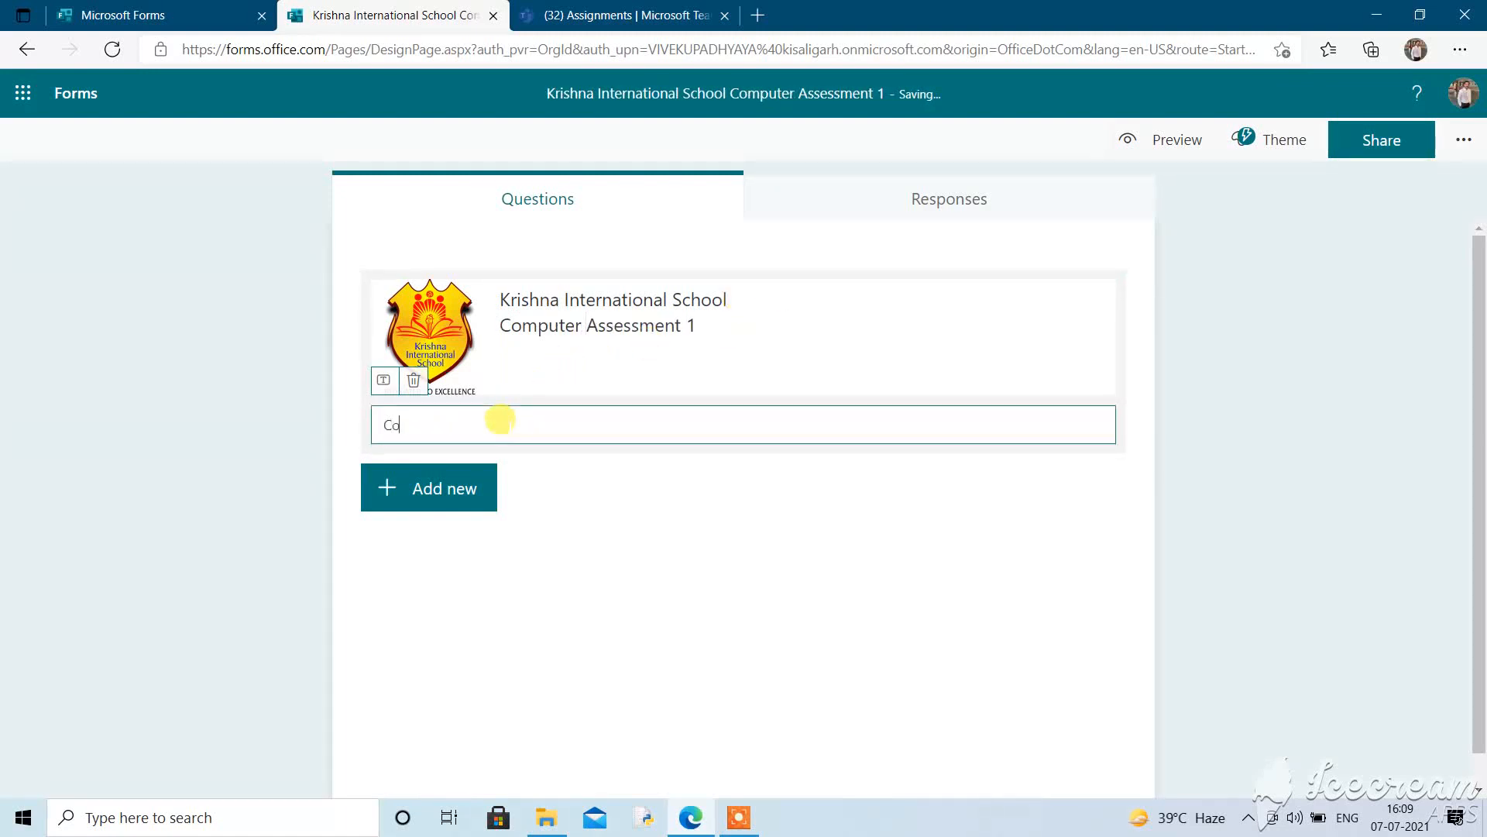
type("mputer Application")
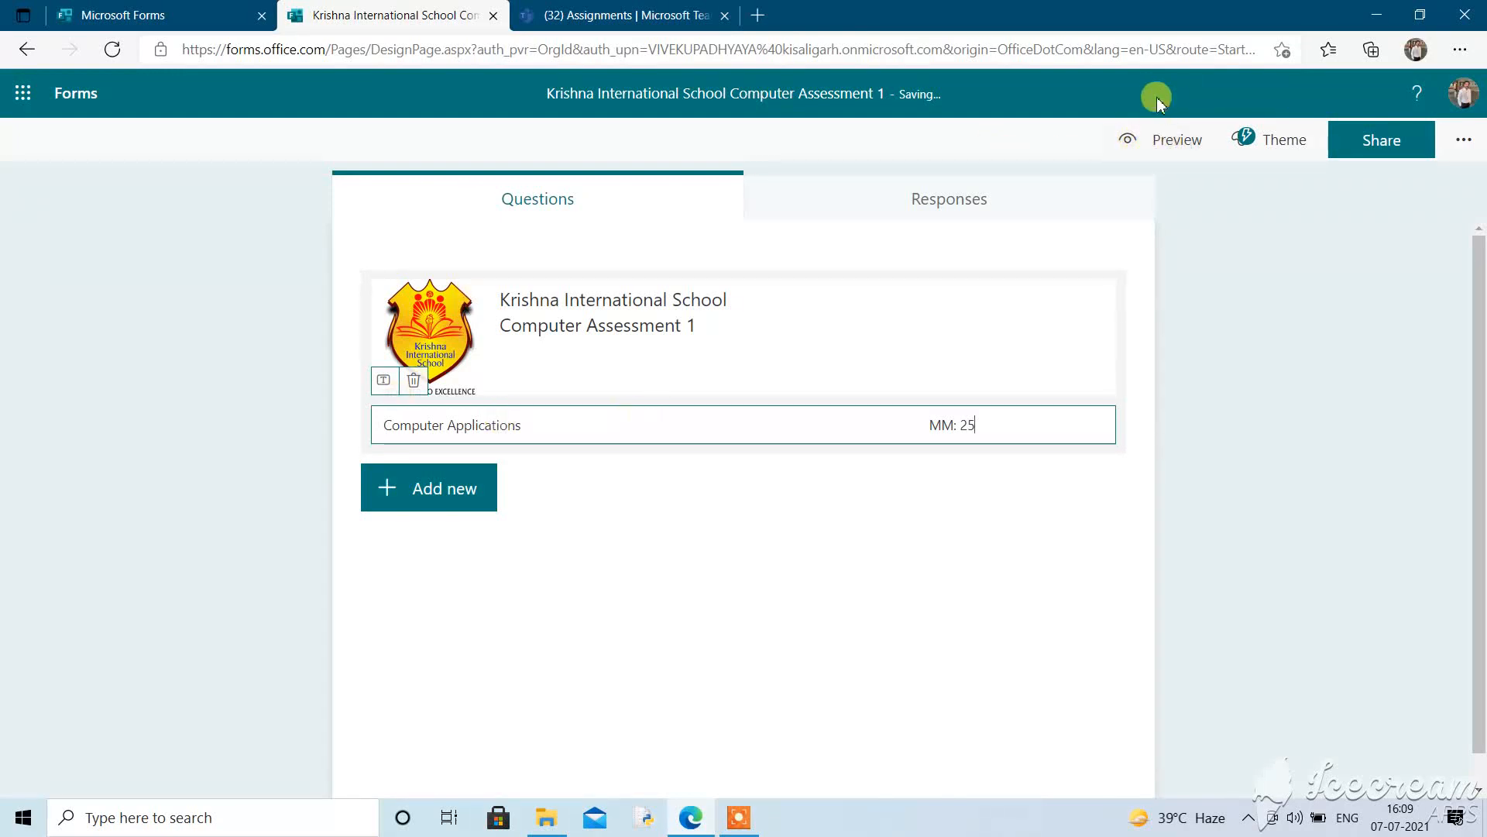
left_click(1175, 144)
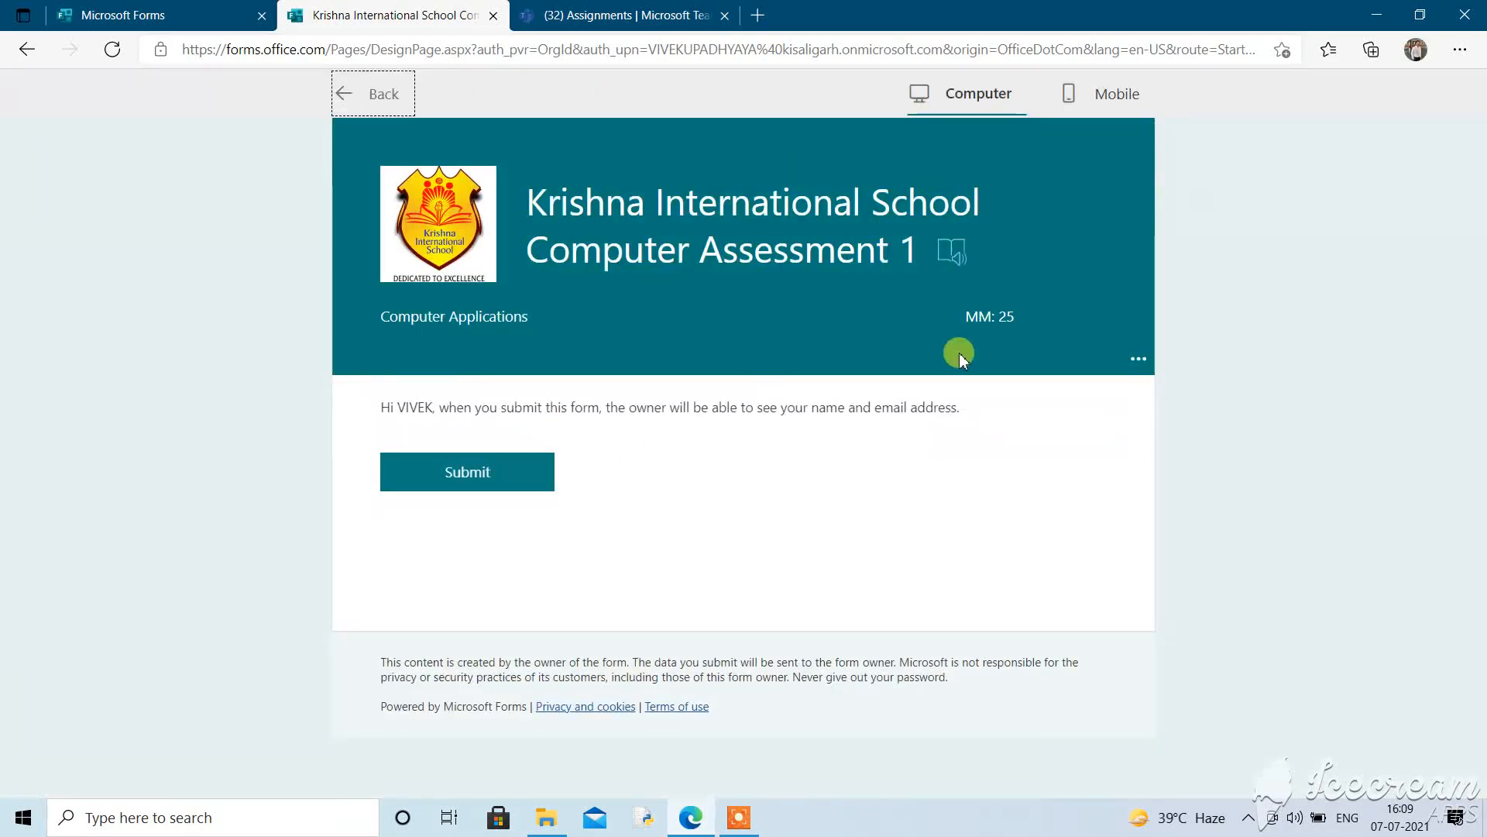
left_click(378, 90)
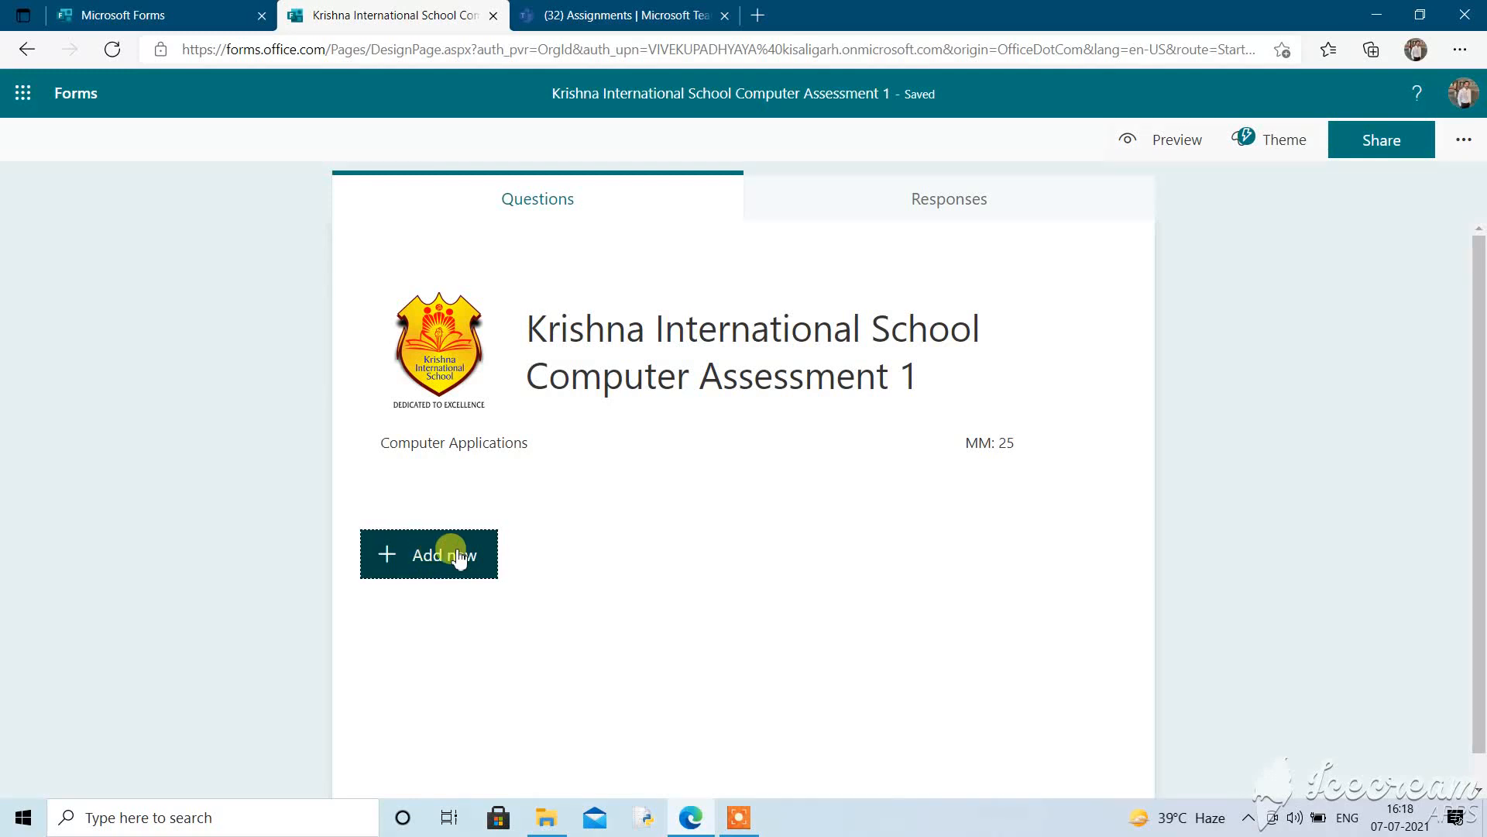
Apply the theme with children playing under a tree to the quiz and preview it
left_click(461, 556)
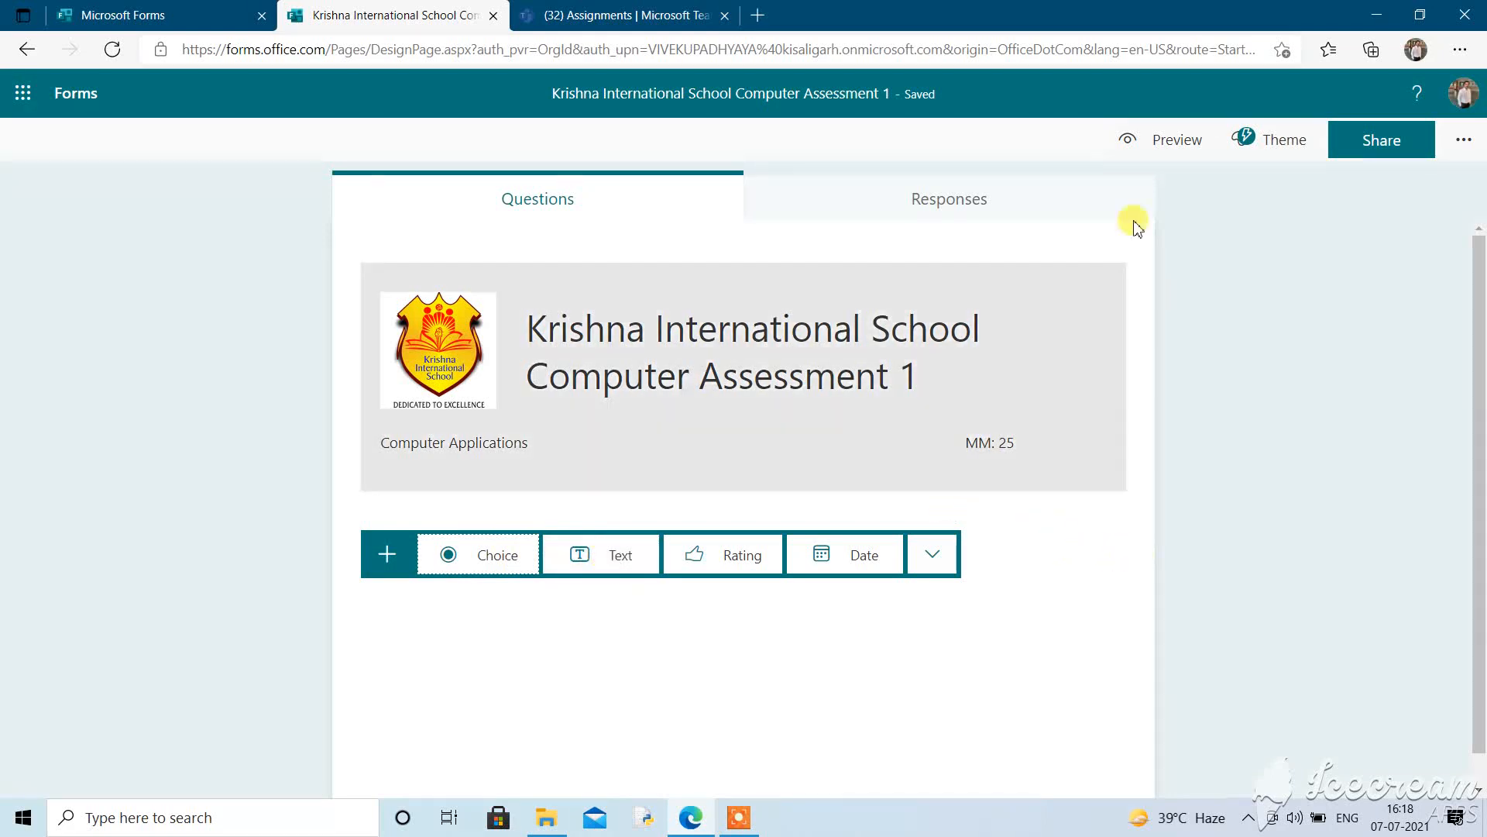
left_click(1282, 141)
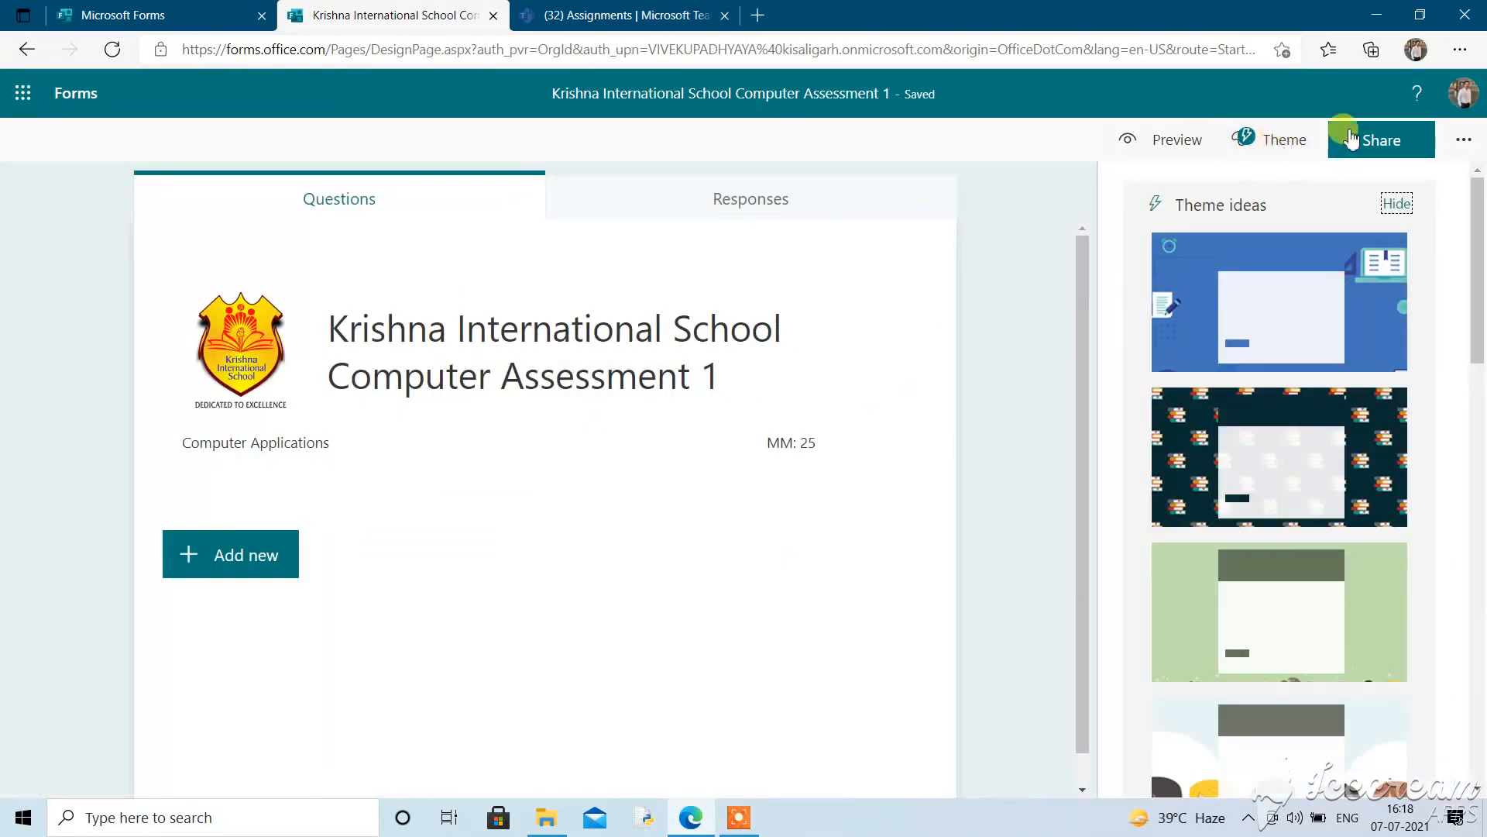
left_click_drag(1480, 259, 1466, 511)
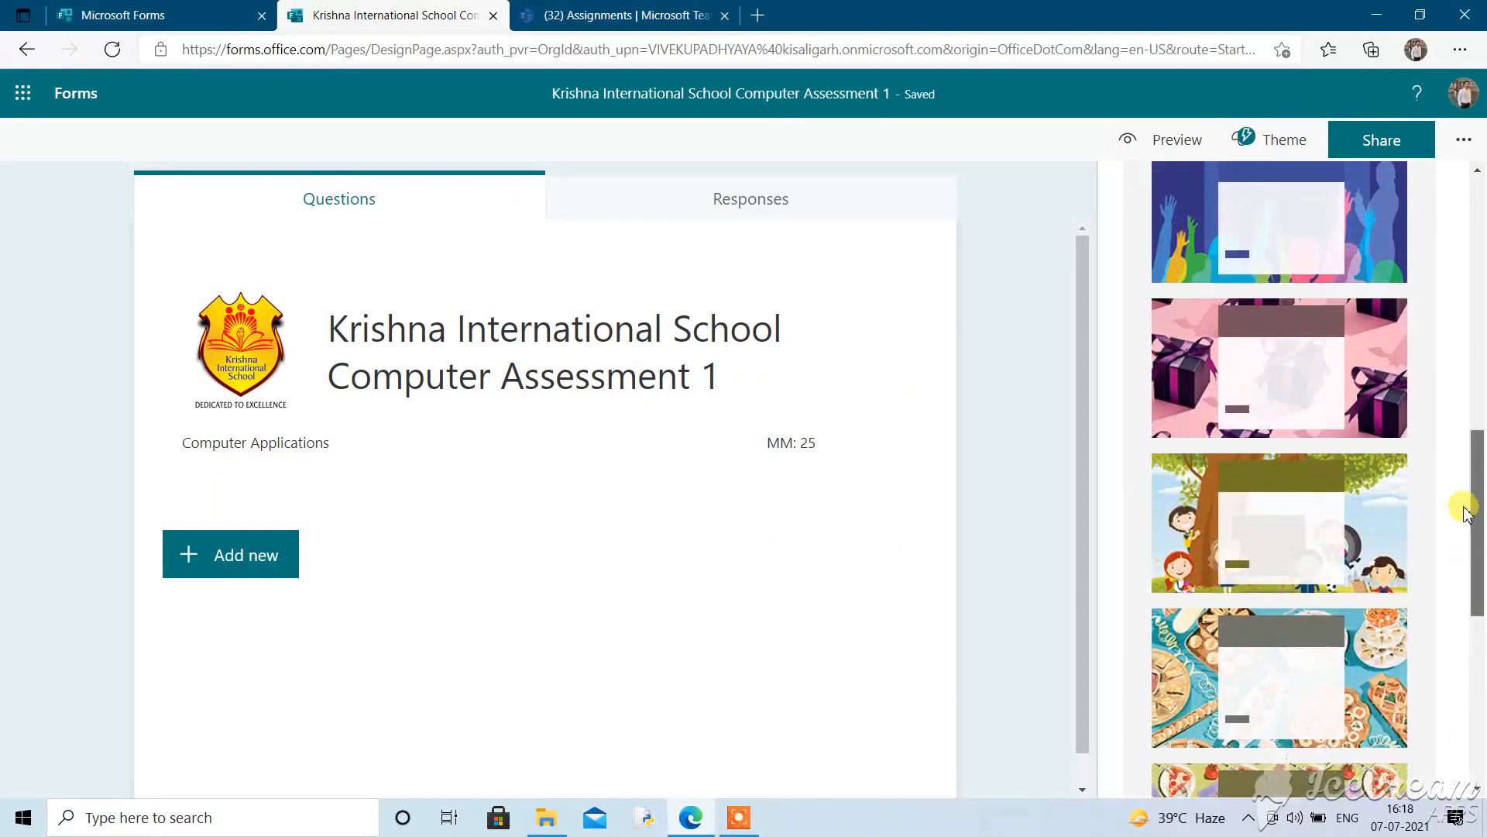
left_click(1381, 543)
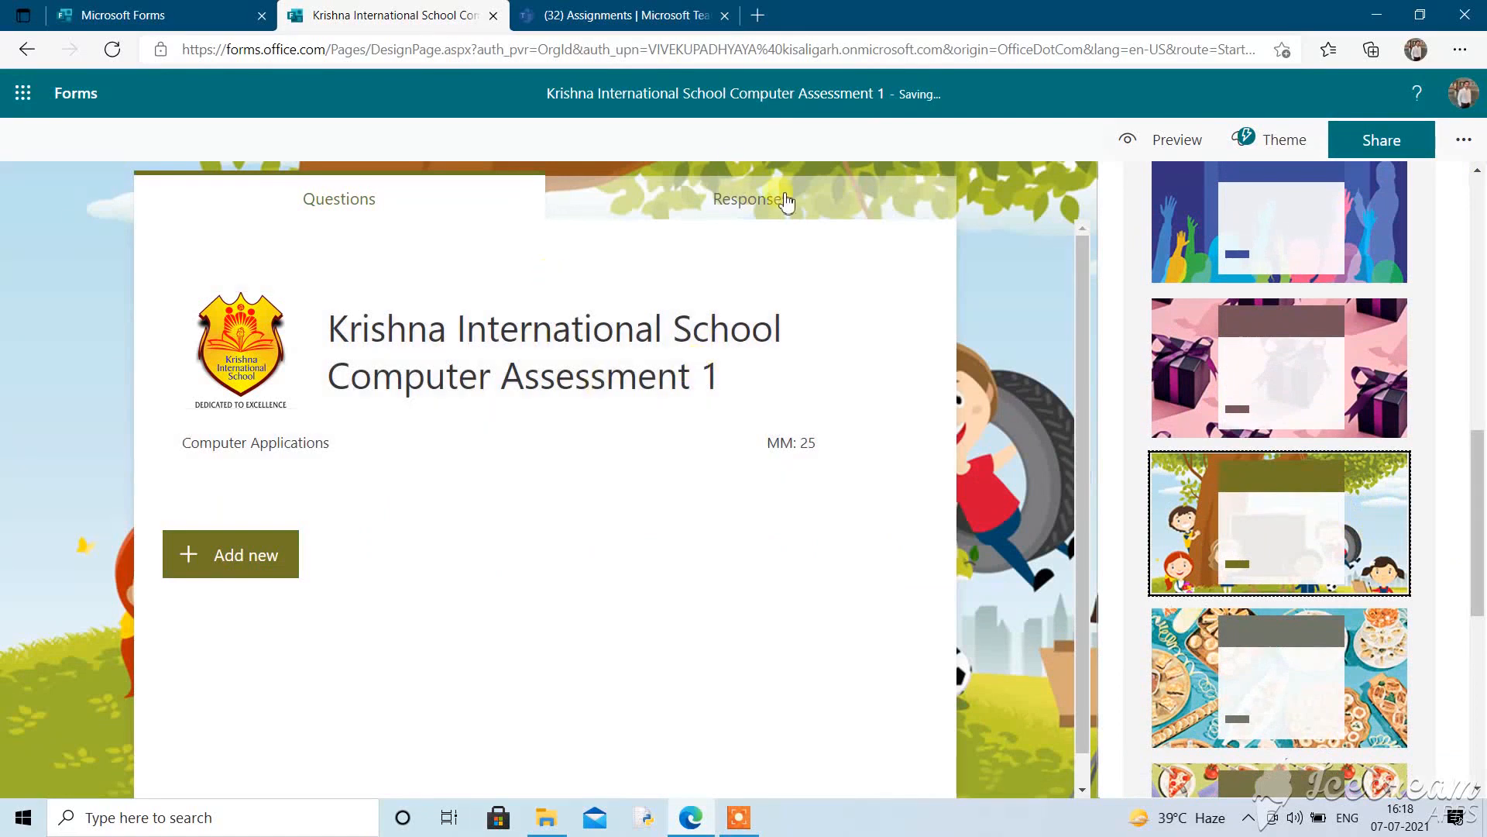
left_click(1149, 133)
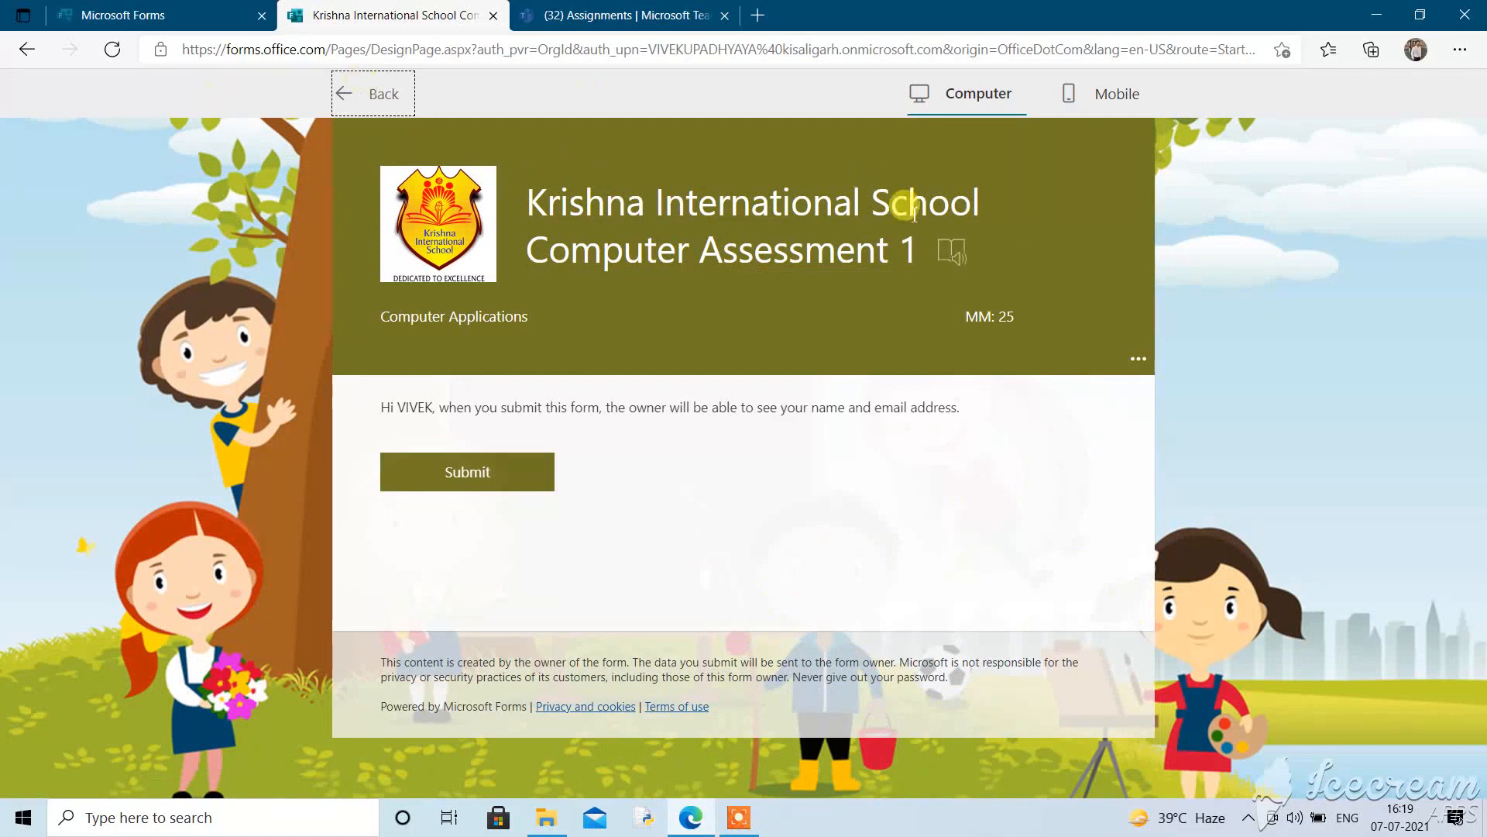
Leave the preview and add a section titled "Section A(MCQs)" to the quiz
left_click(387, 96)
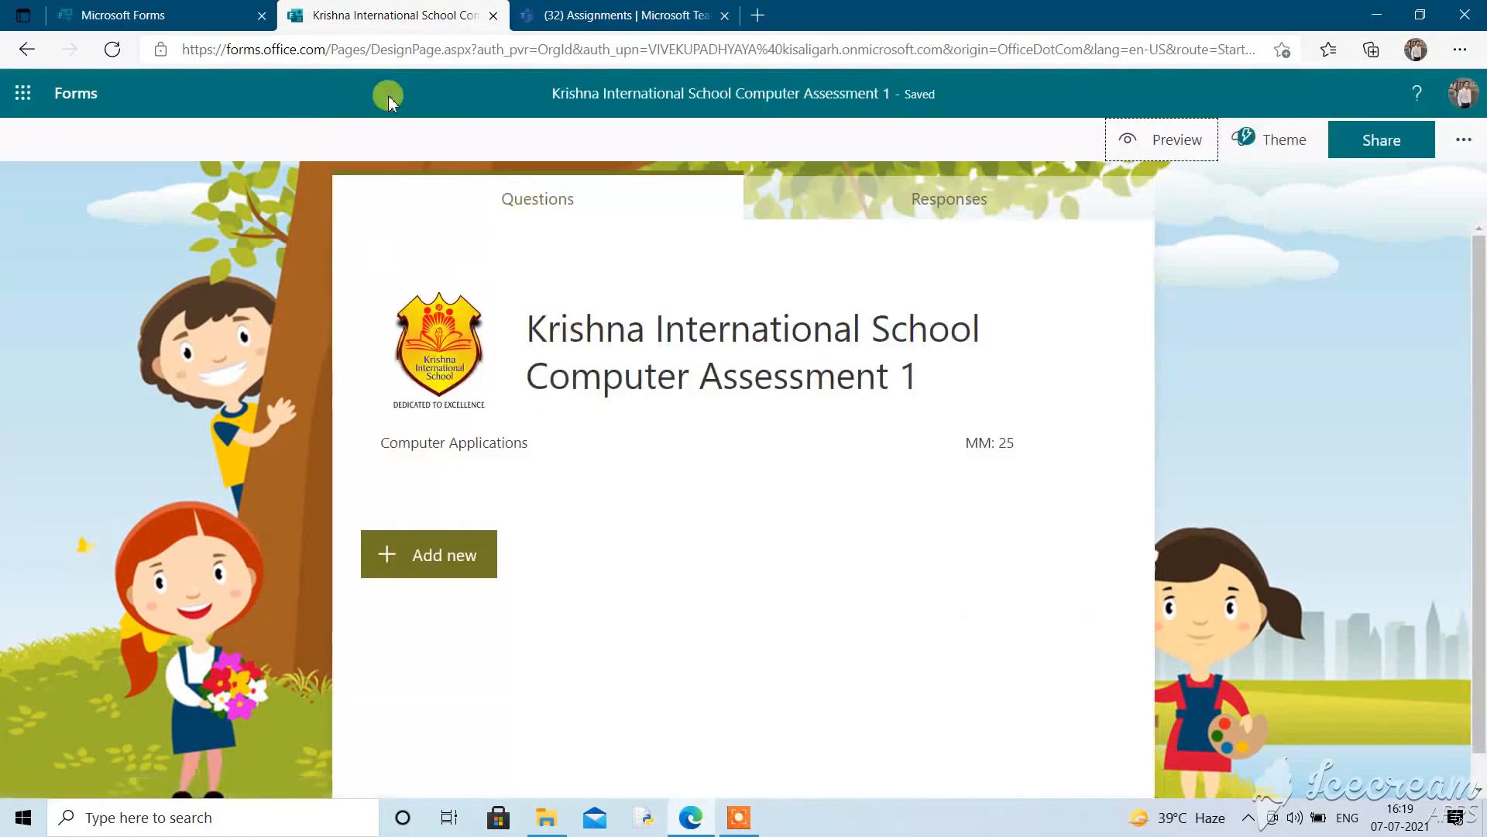
left_click(428, 570)
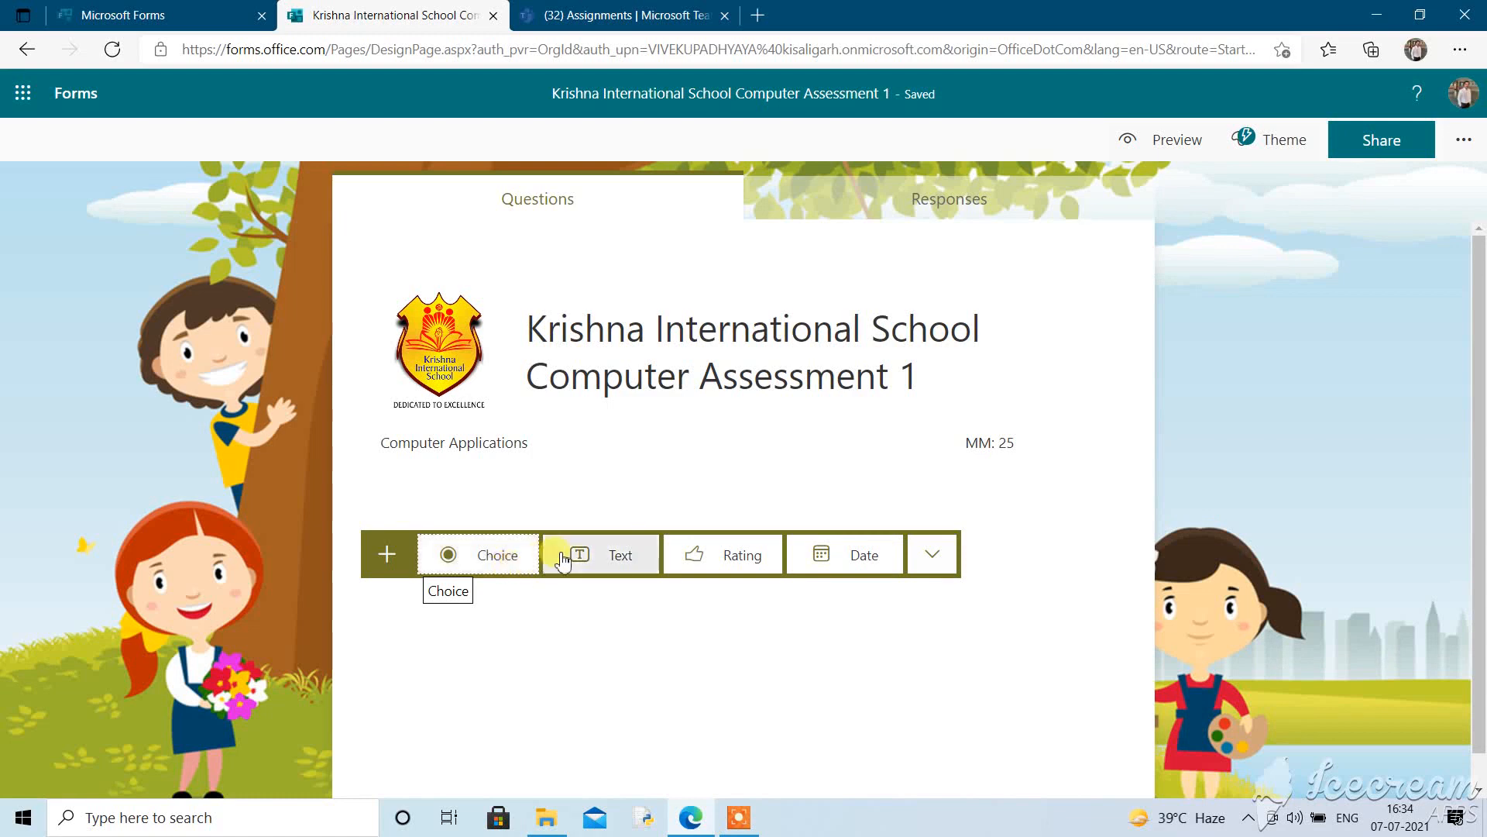
left_click(932, 556)
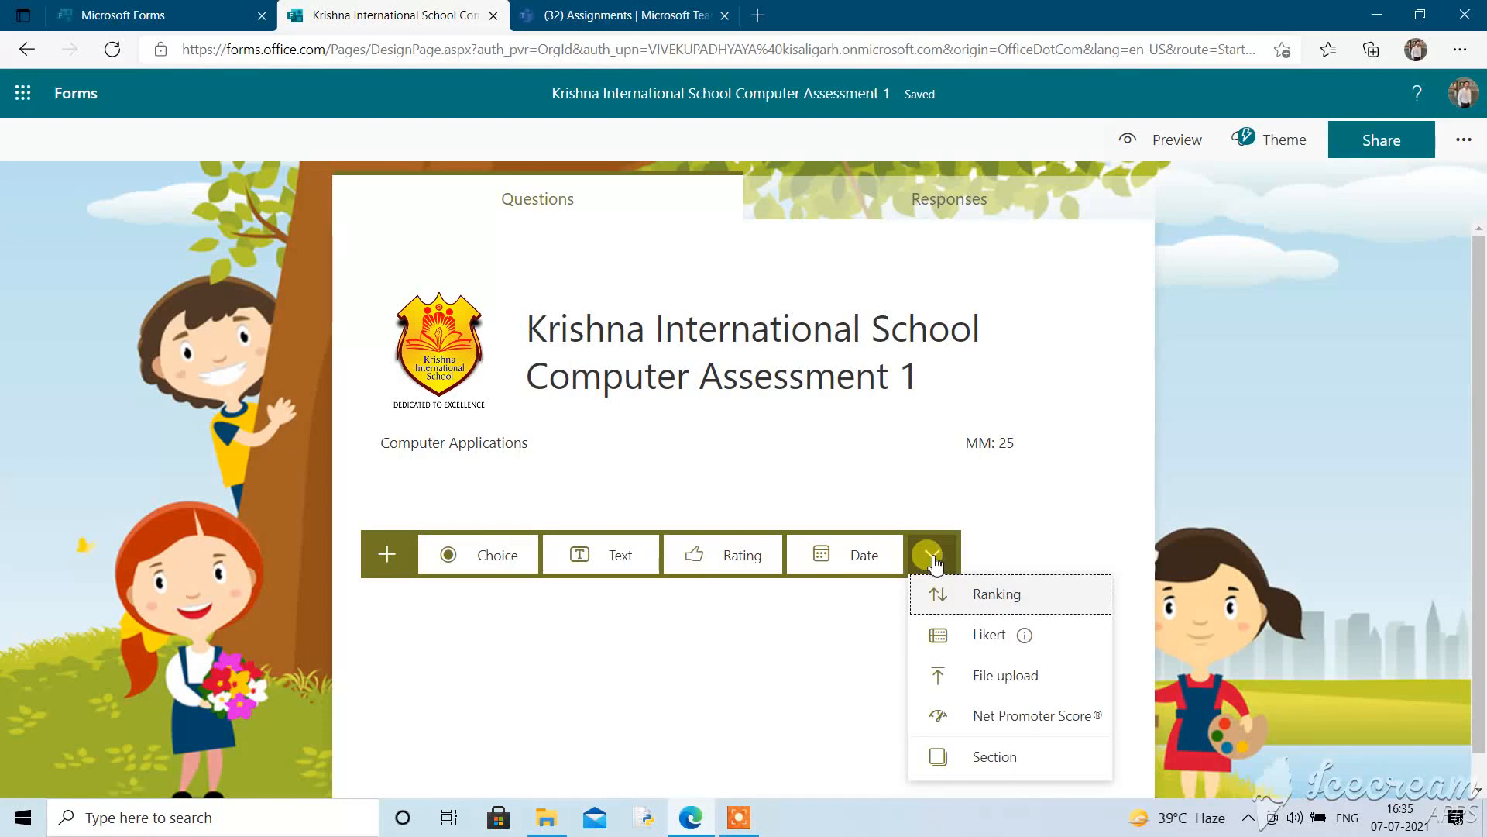
left_click(992, 759)
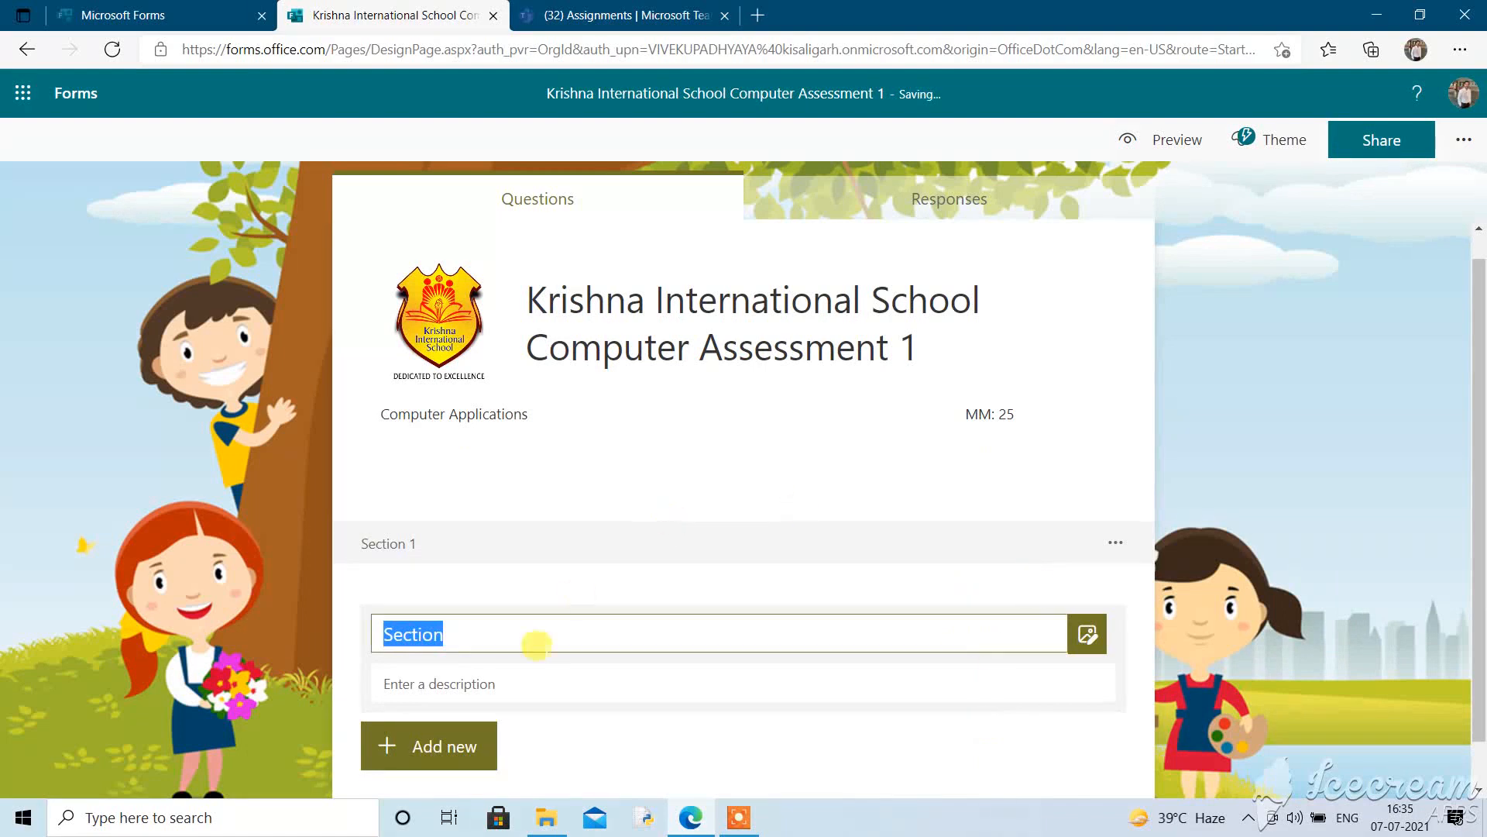
left_click(475, 632)
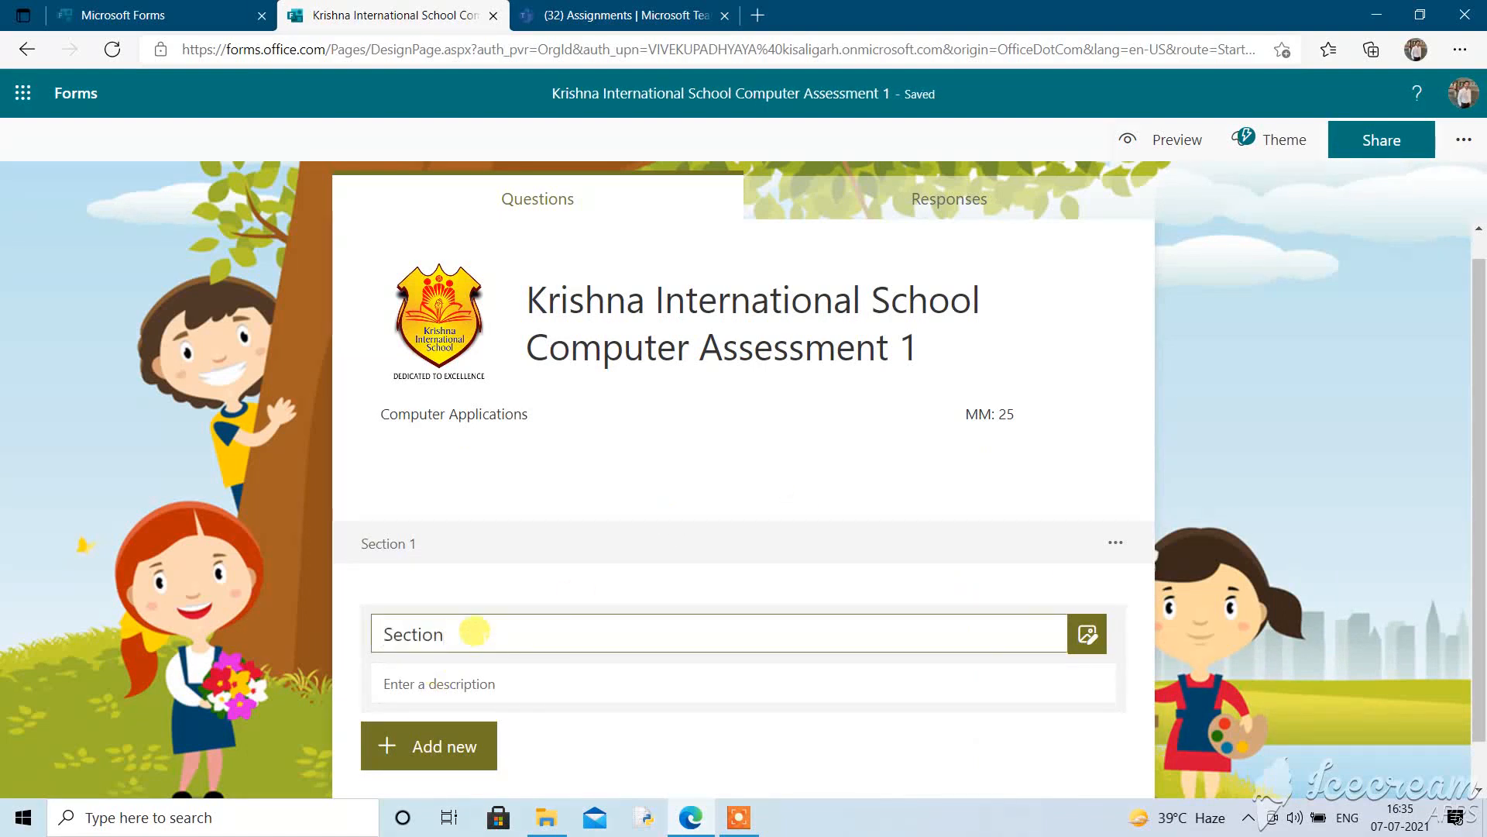
type("A")
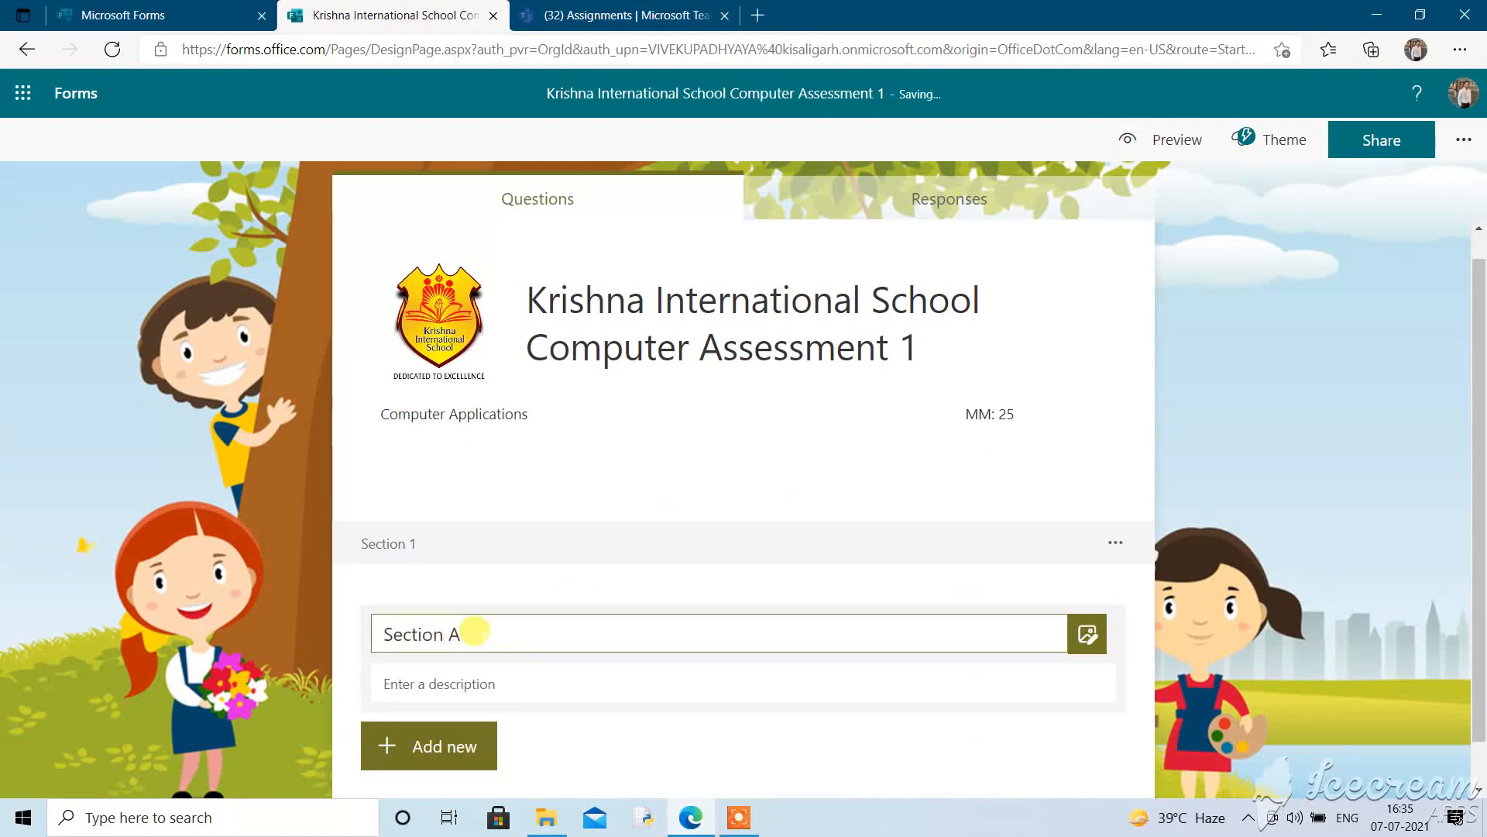
type("()MC")
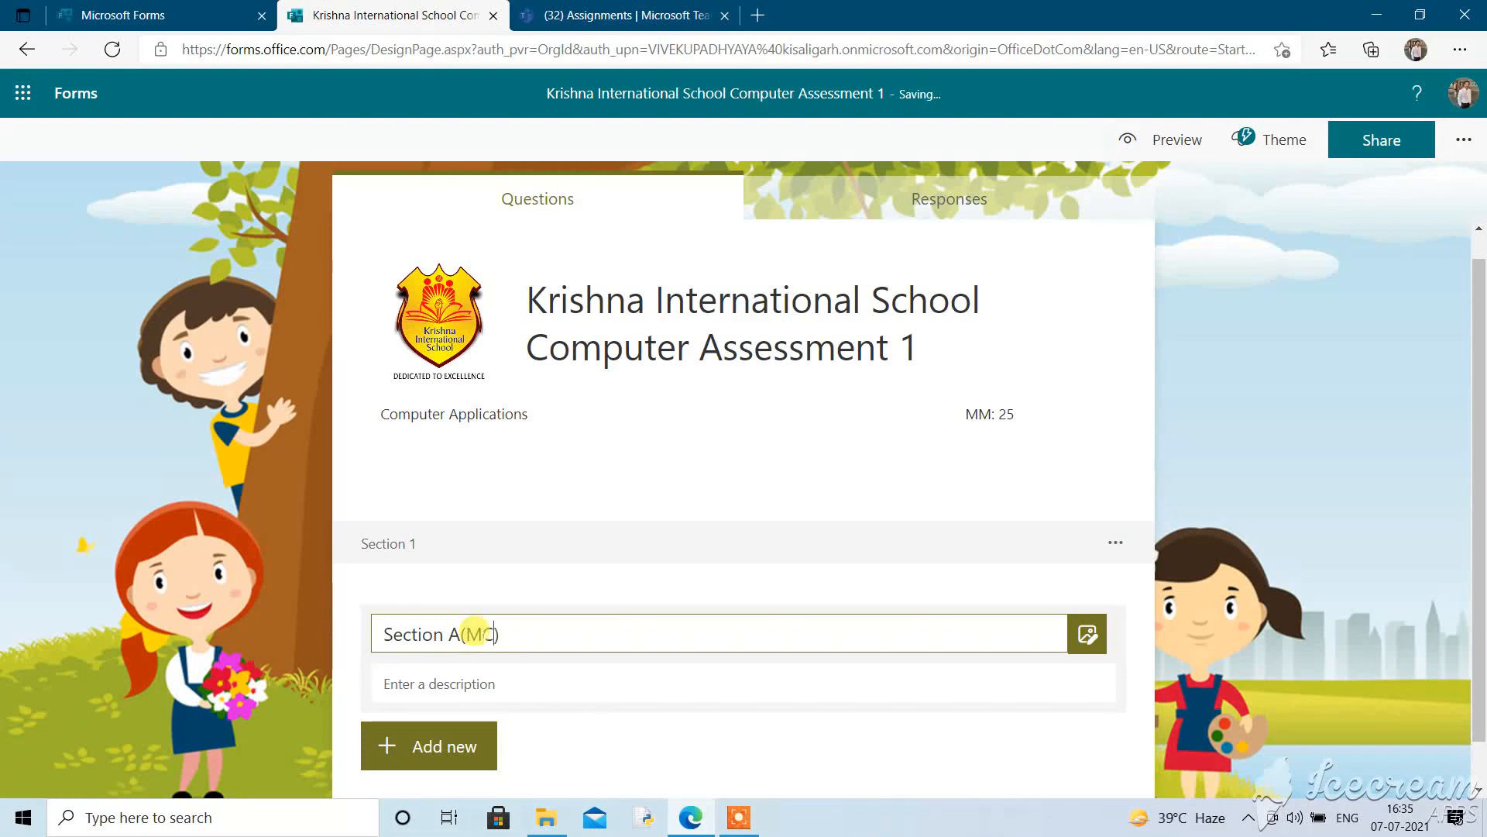
type("Qs")
Add a choice question to Section A with the text "Which of the following is an inout device?"
left_click(432, 746)
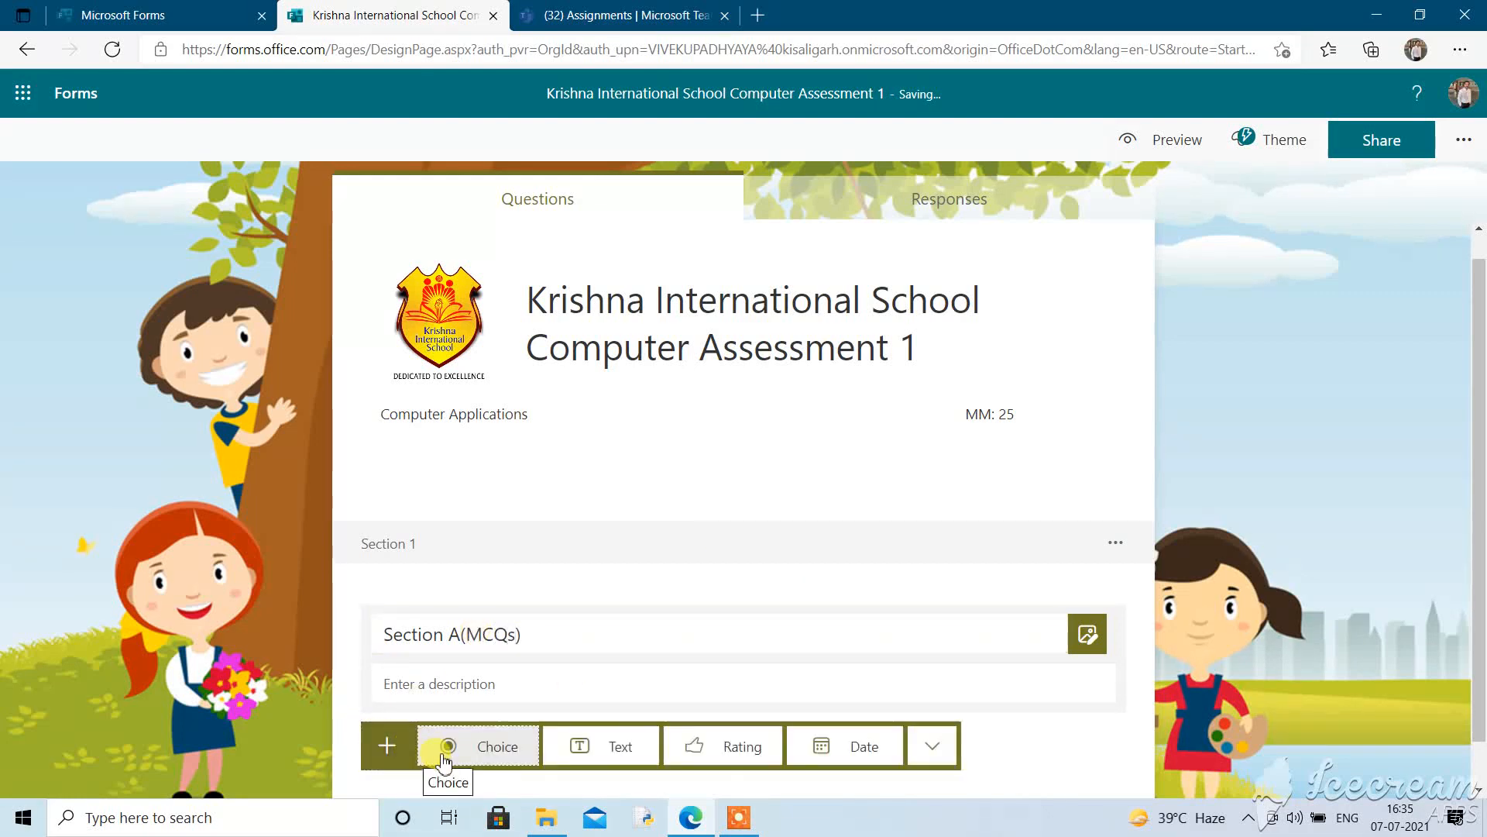
left_click(445, 751)
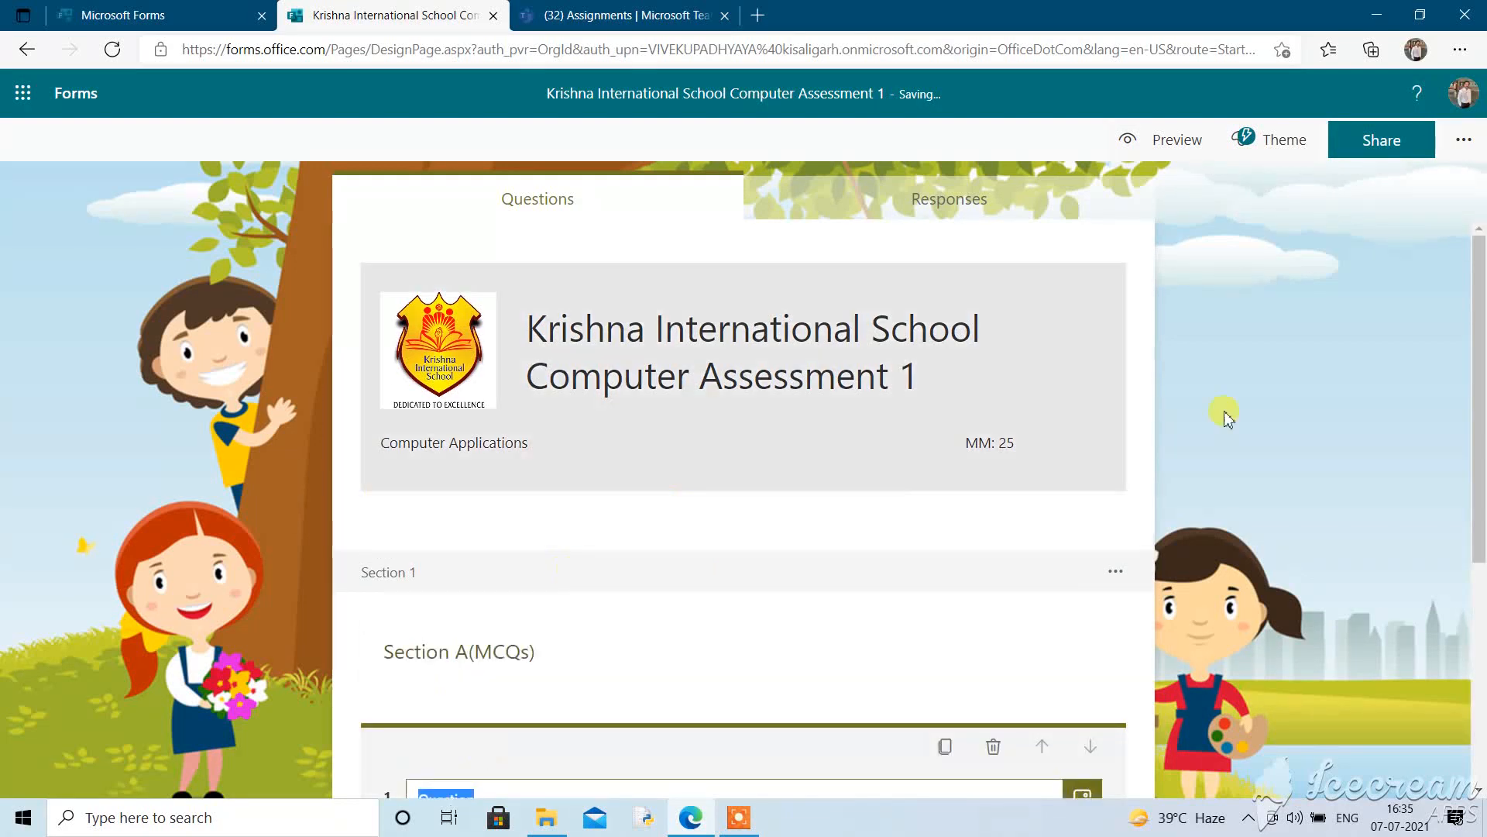
left_click_drag(1483, 272, 1482, 498)
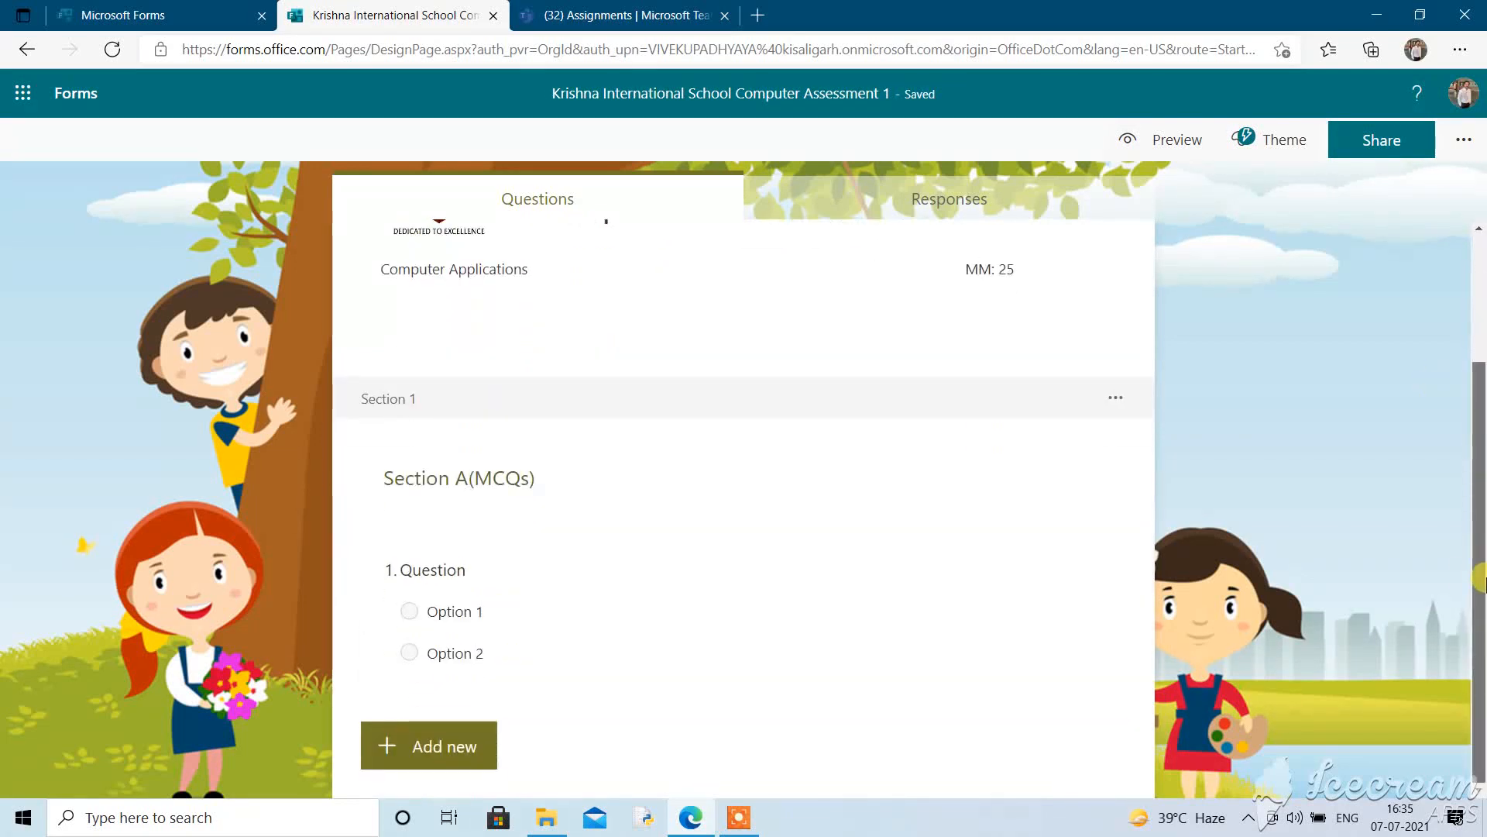
left_click(517, 577)
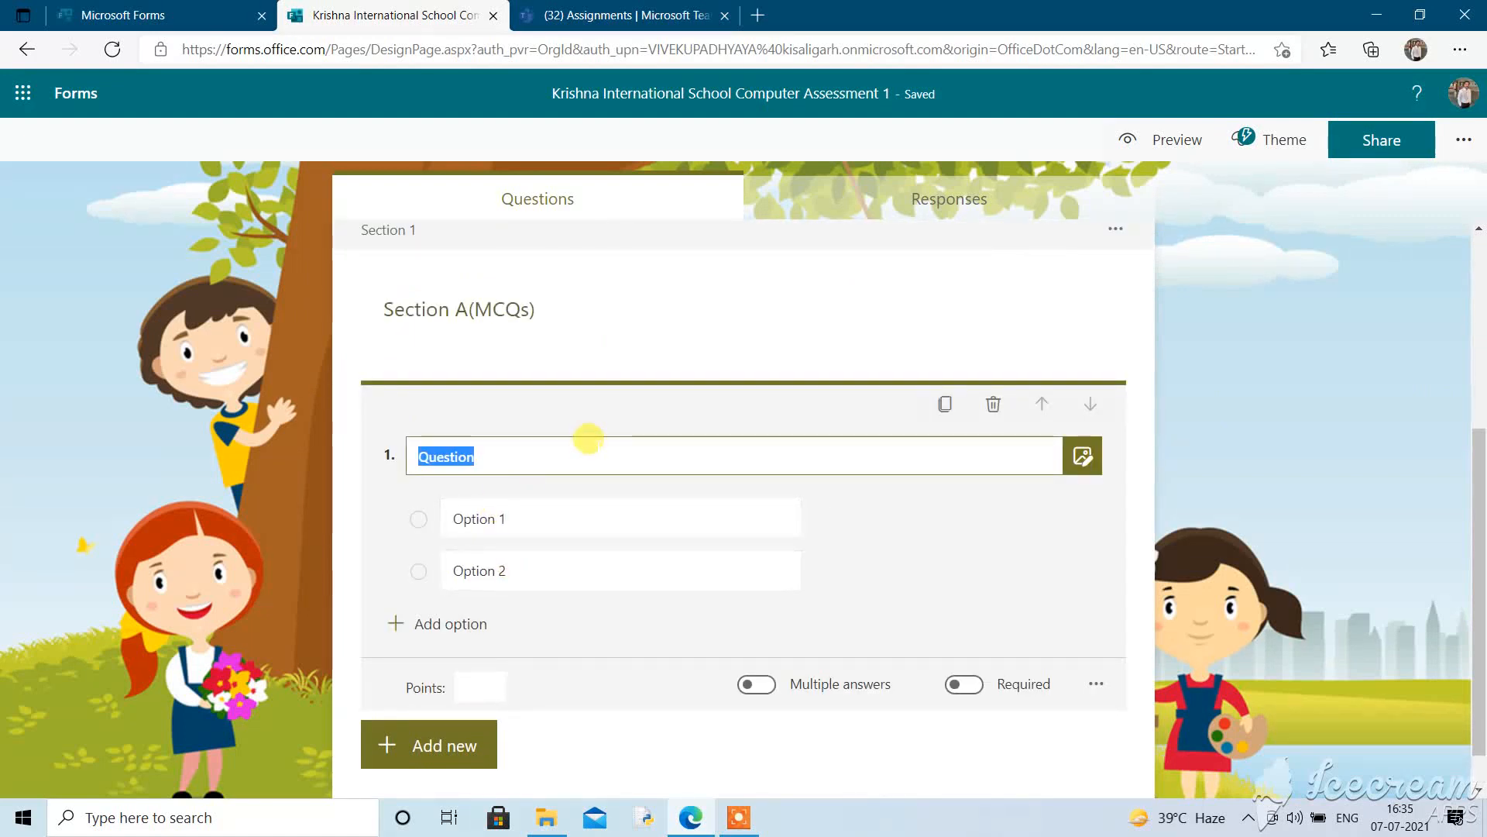
scroll(593, 445, "up", 4)
type("Which")
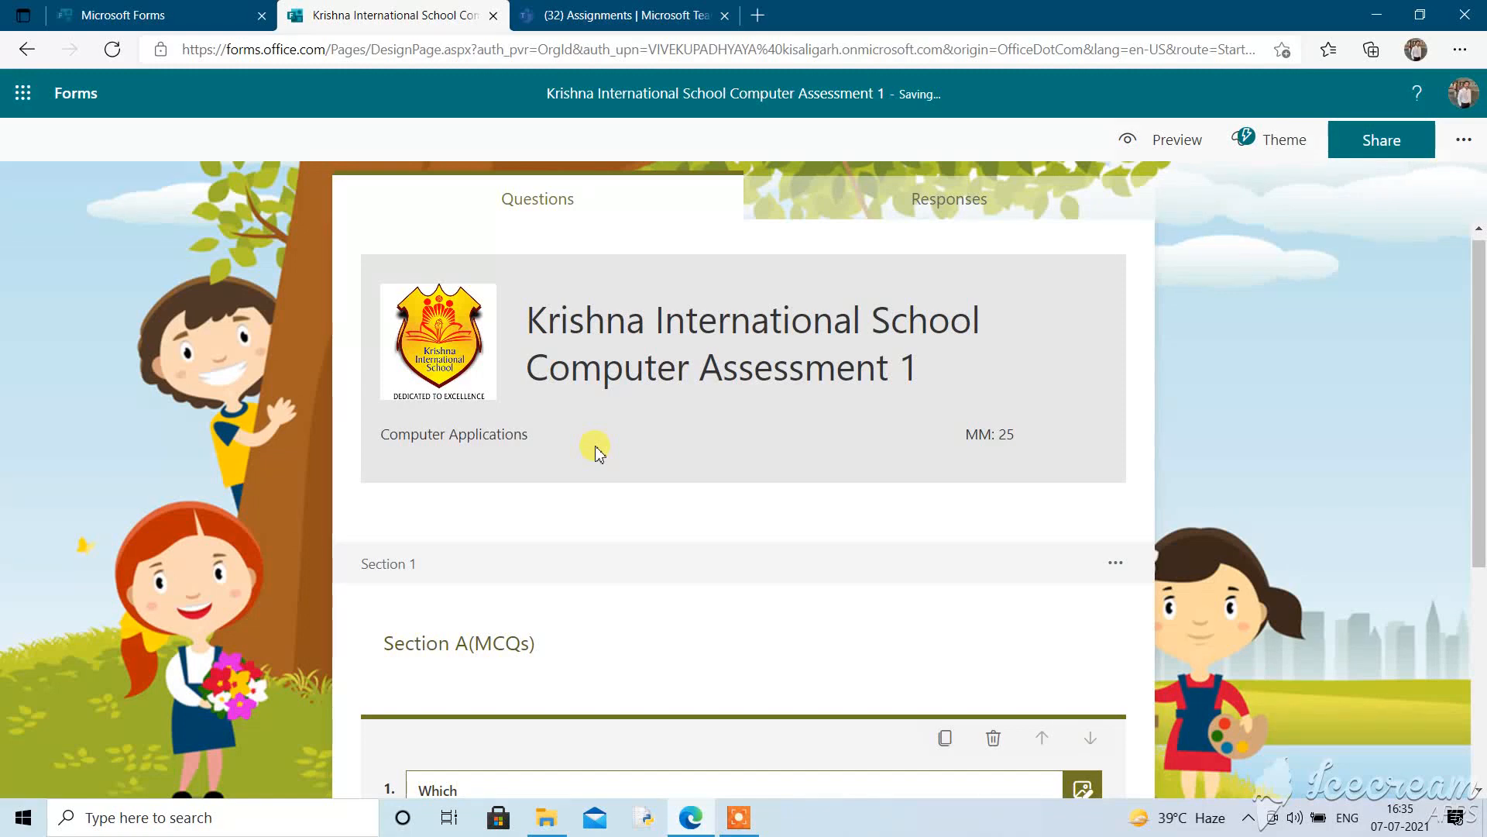
type(" of the following is an  in")
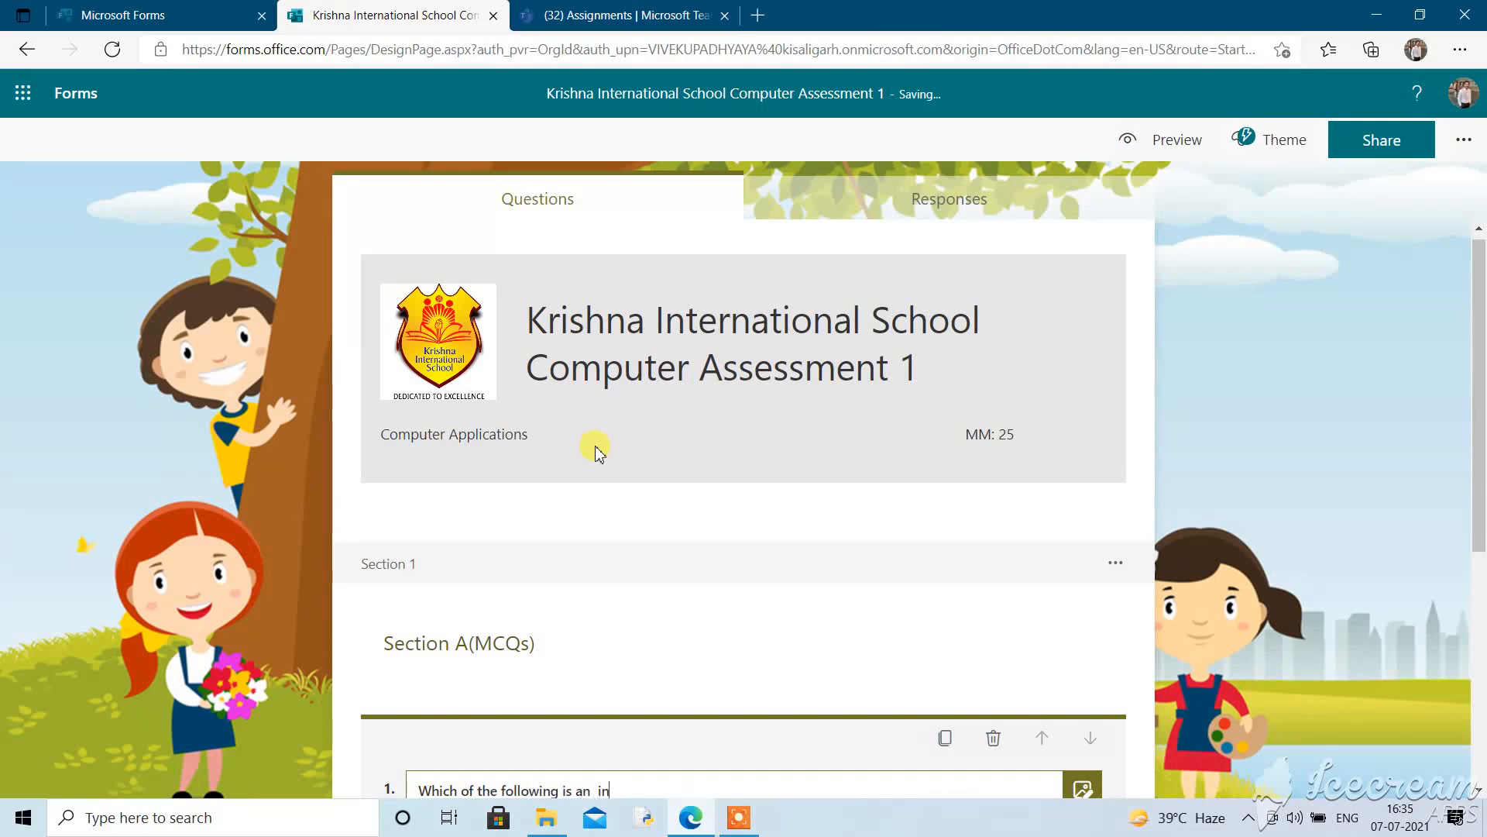
type("out device?")
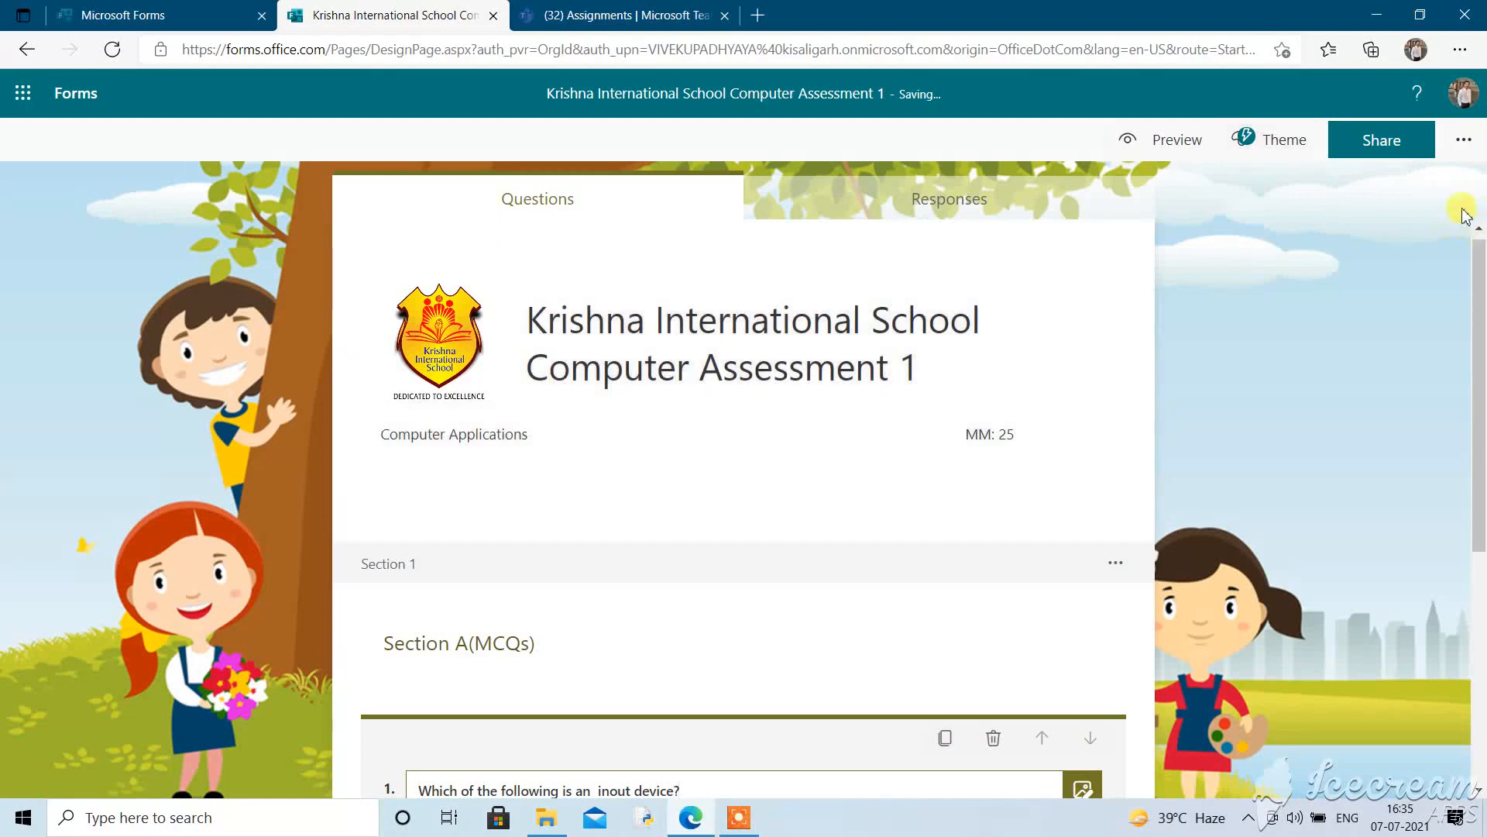
Set the first two answer options of question 1 to "Monitor" and "Printer"
left_click_drag(1480, 265, 1476, 504)
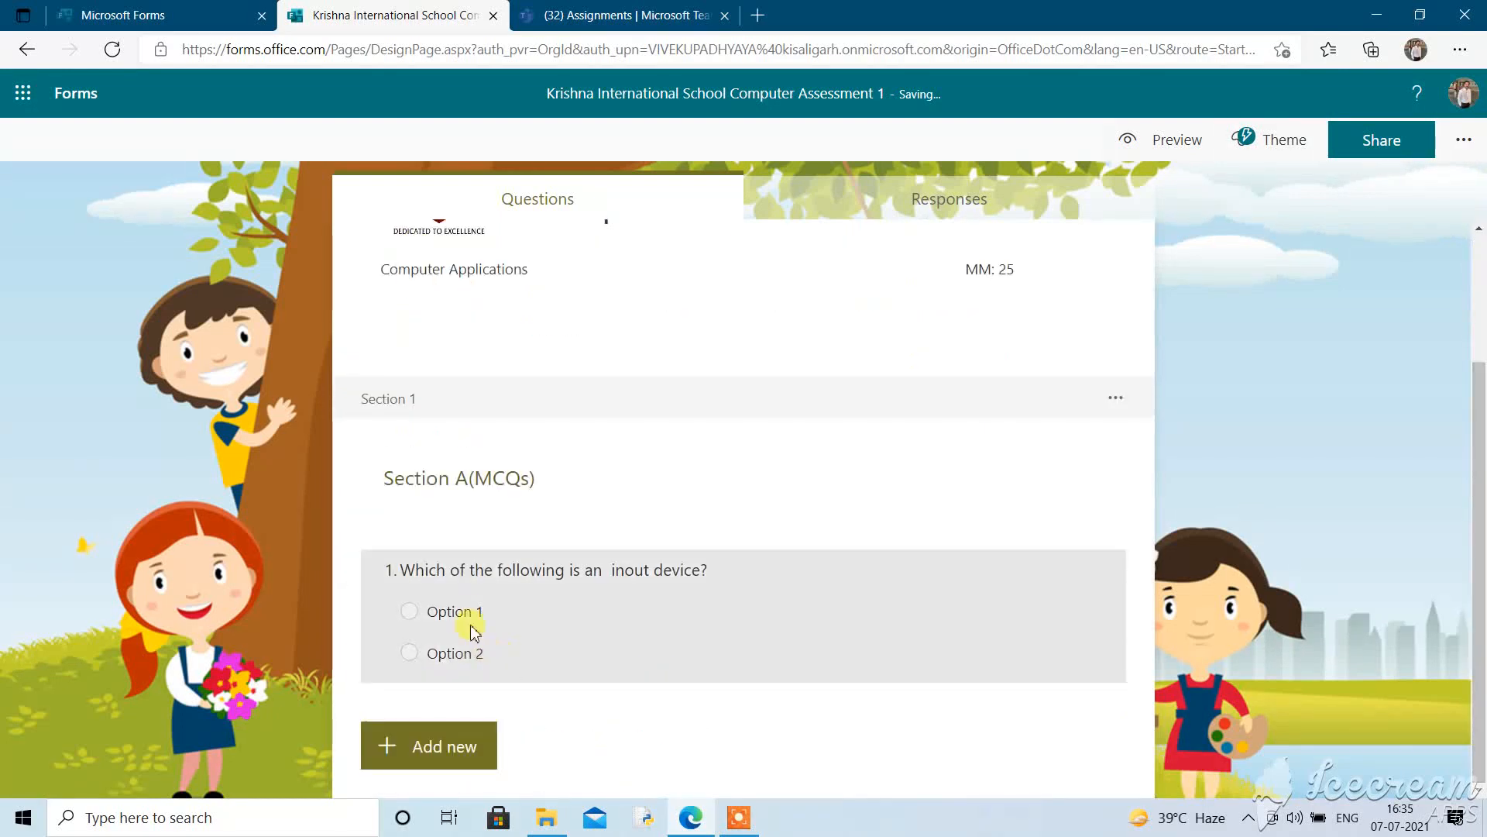
left_click(471, 618)
scroll(584, 620, "up", 4)
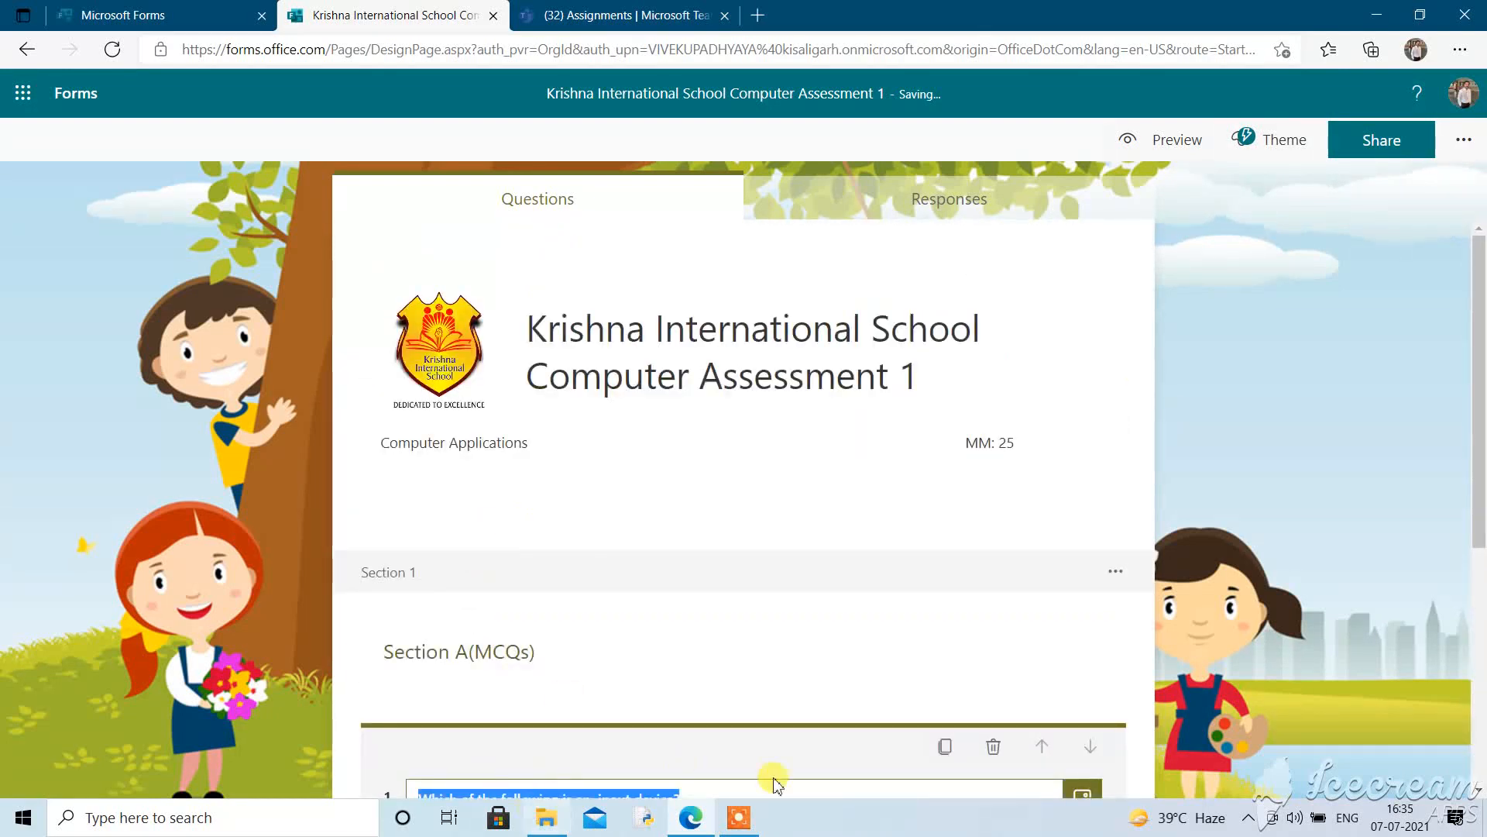
key("Right")
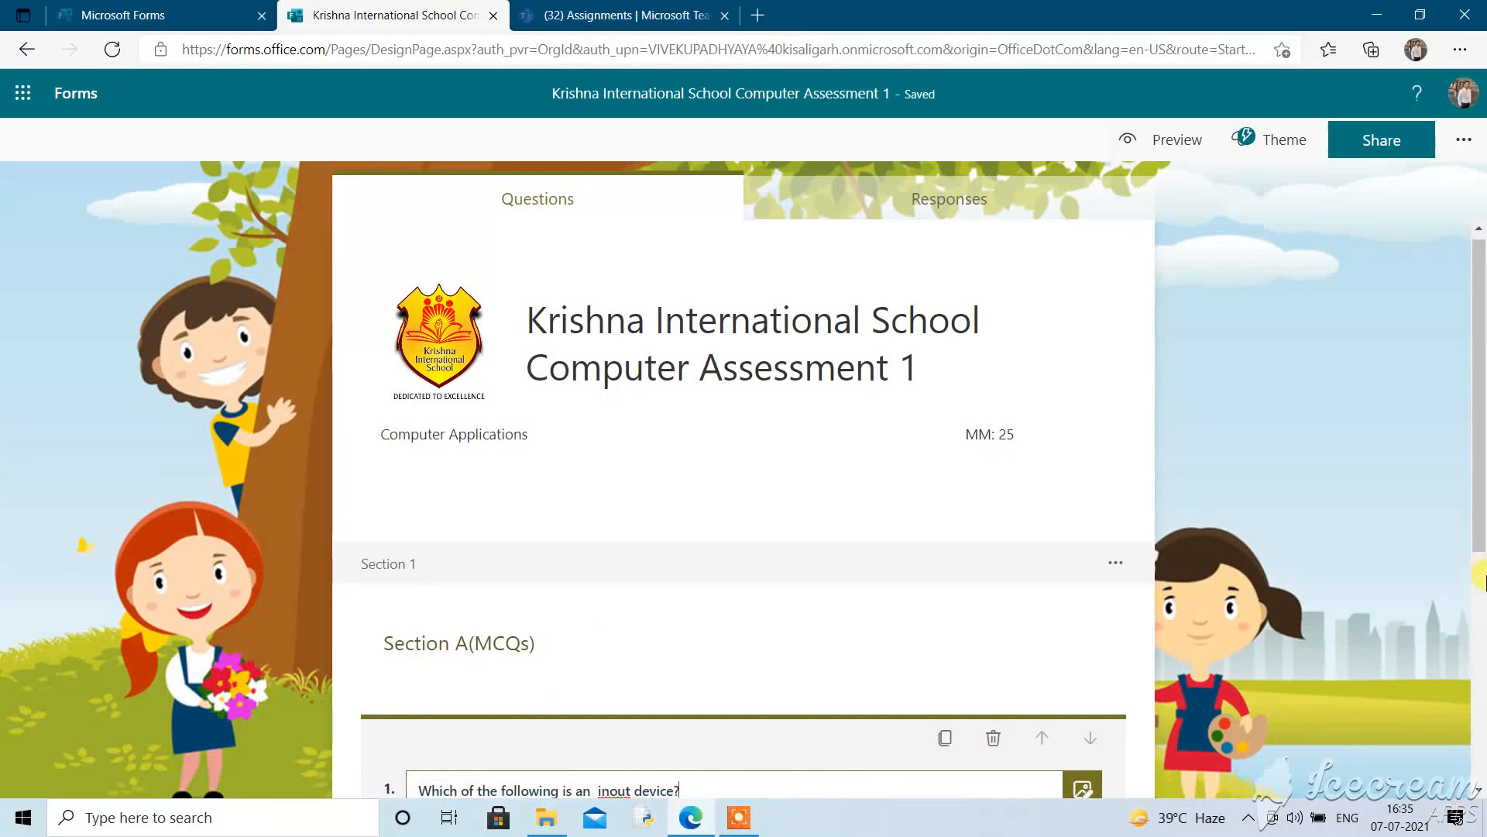
left_click_drag(1480, 540, 1485, 808)
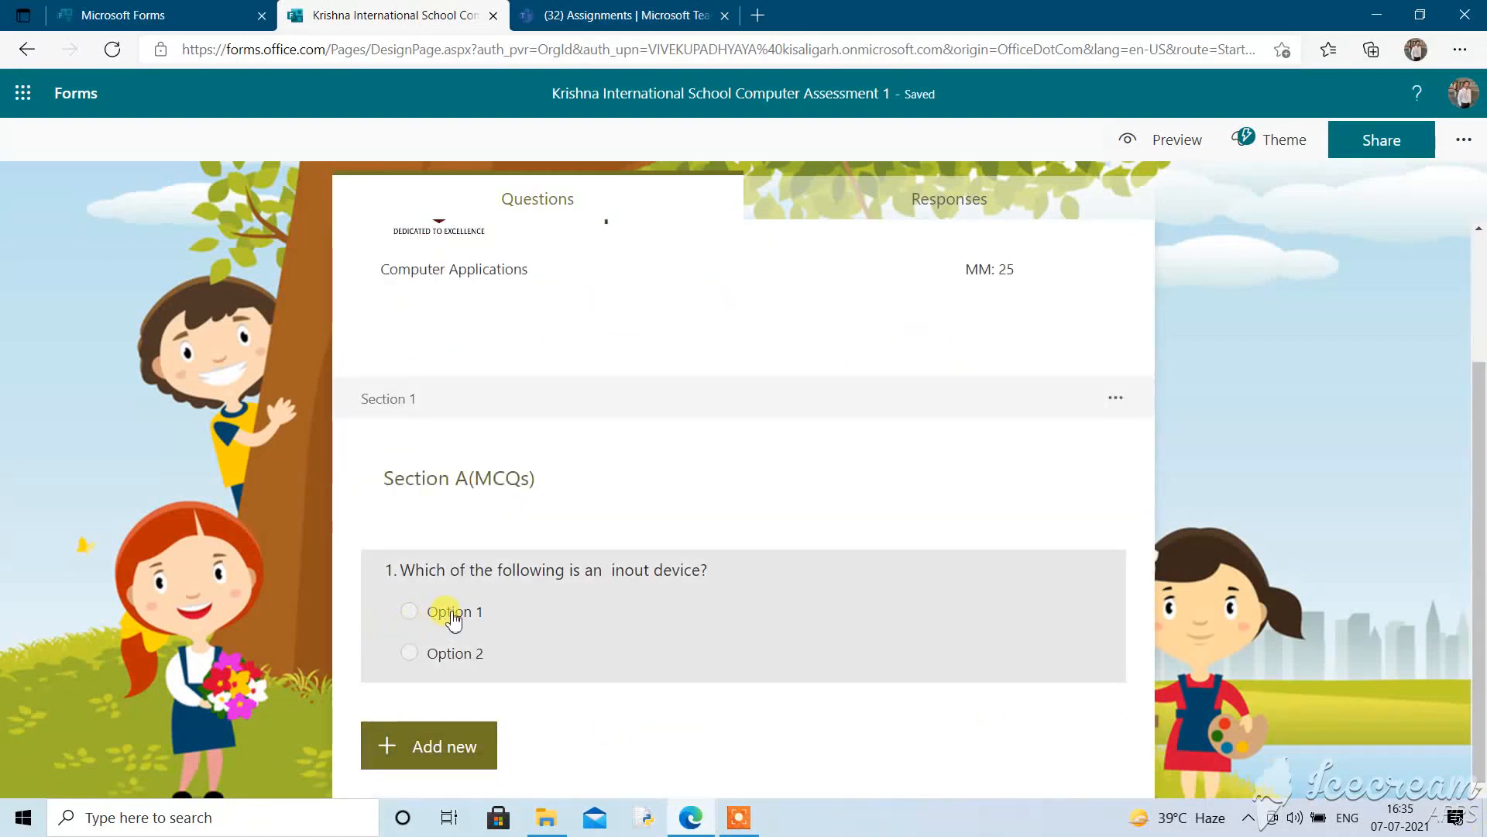
left_click(453, 620)
left_click(475, 519)
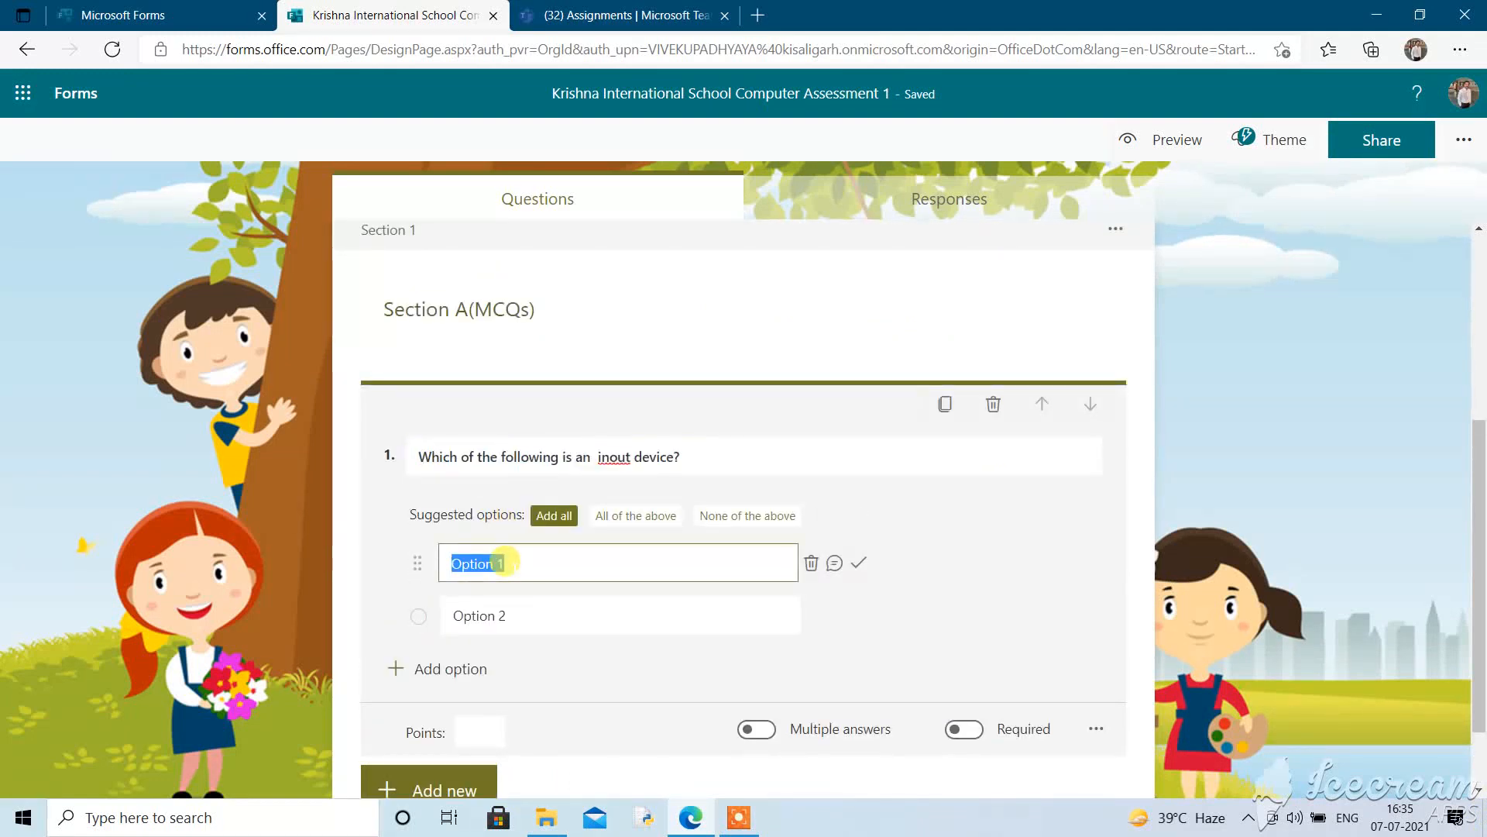
type("Monitor")
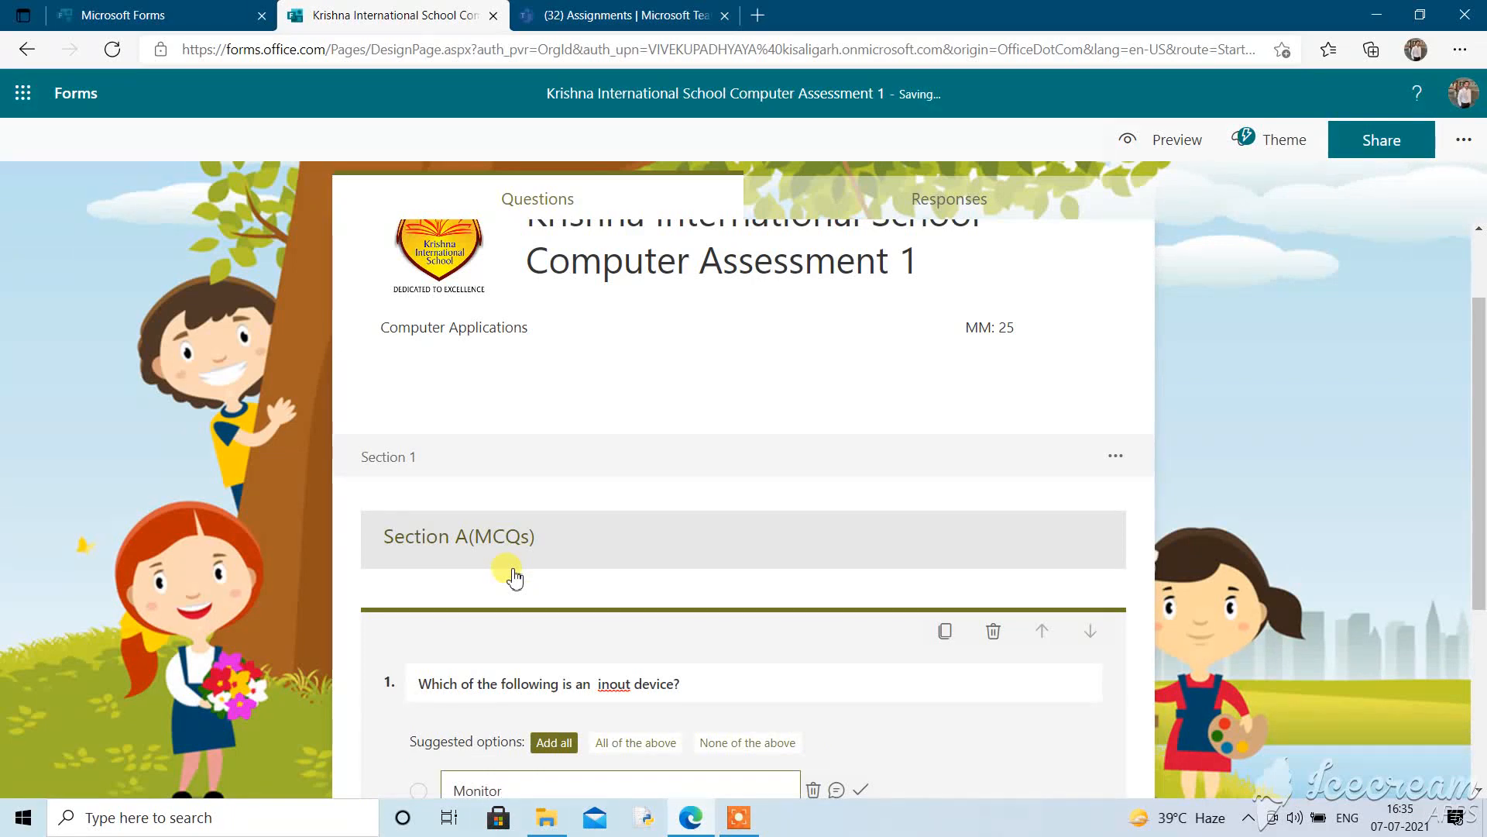
key("Return")
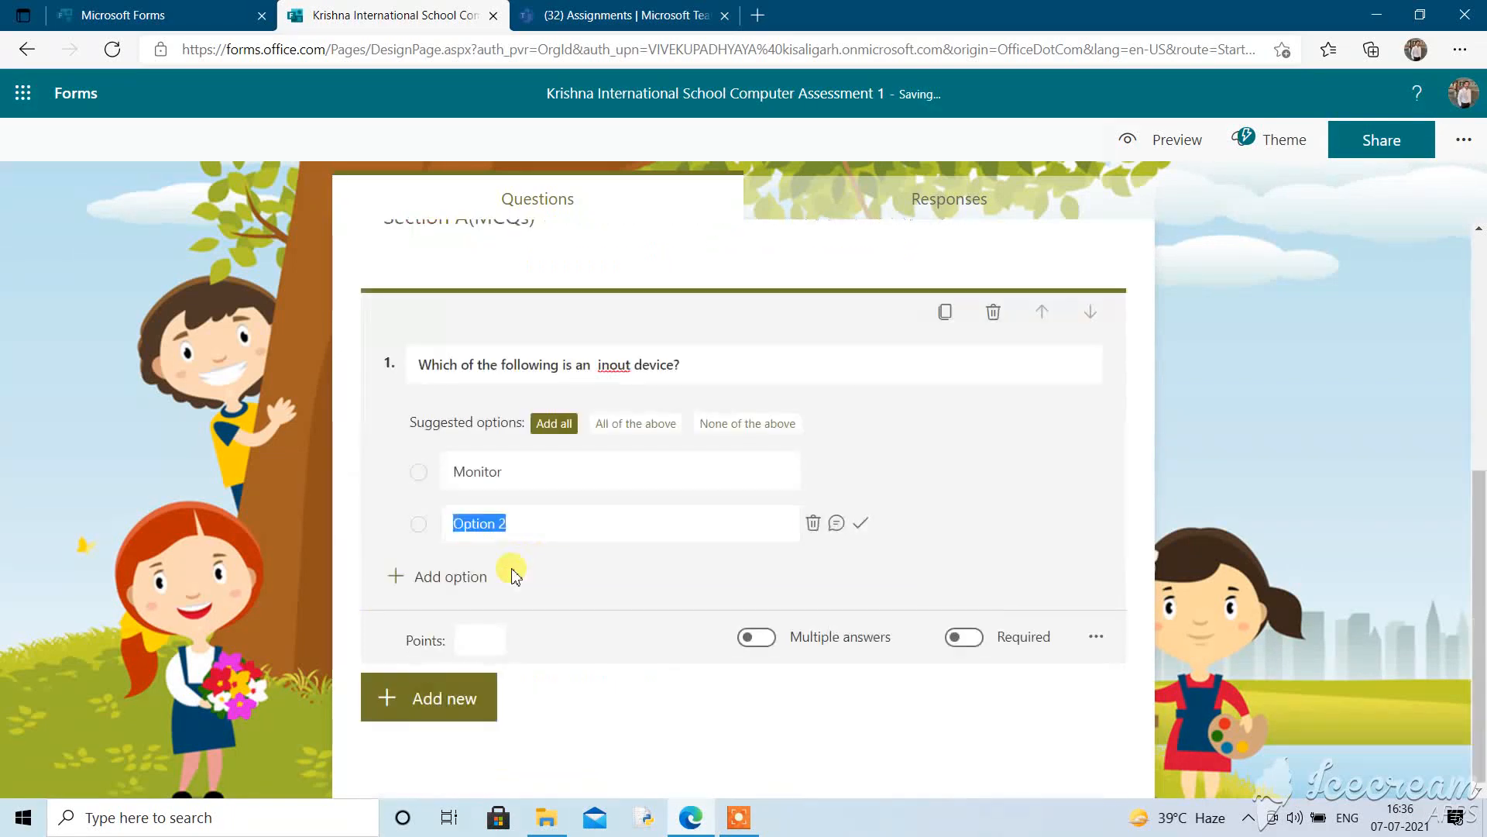
type("Printer")
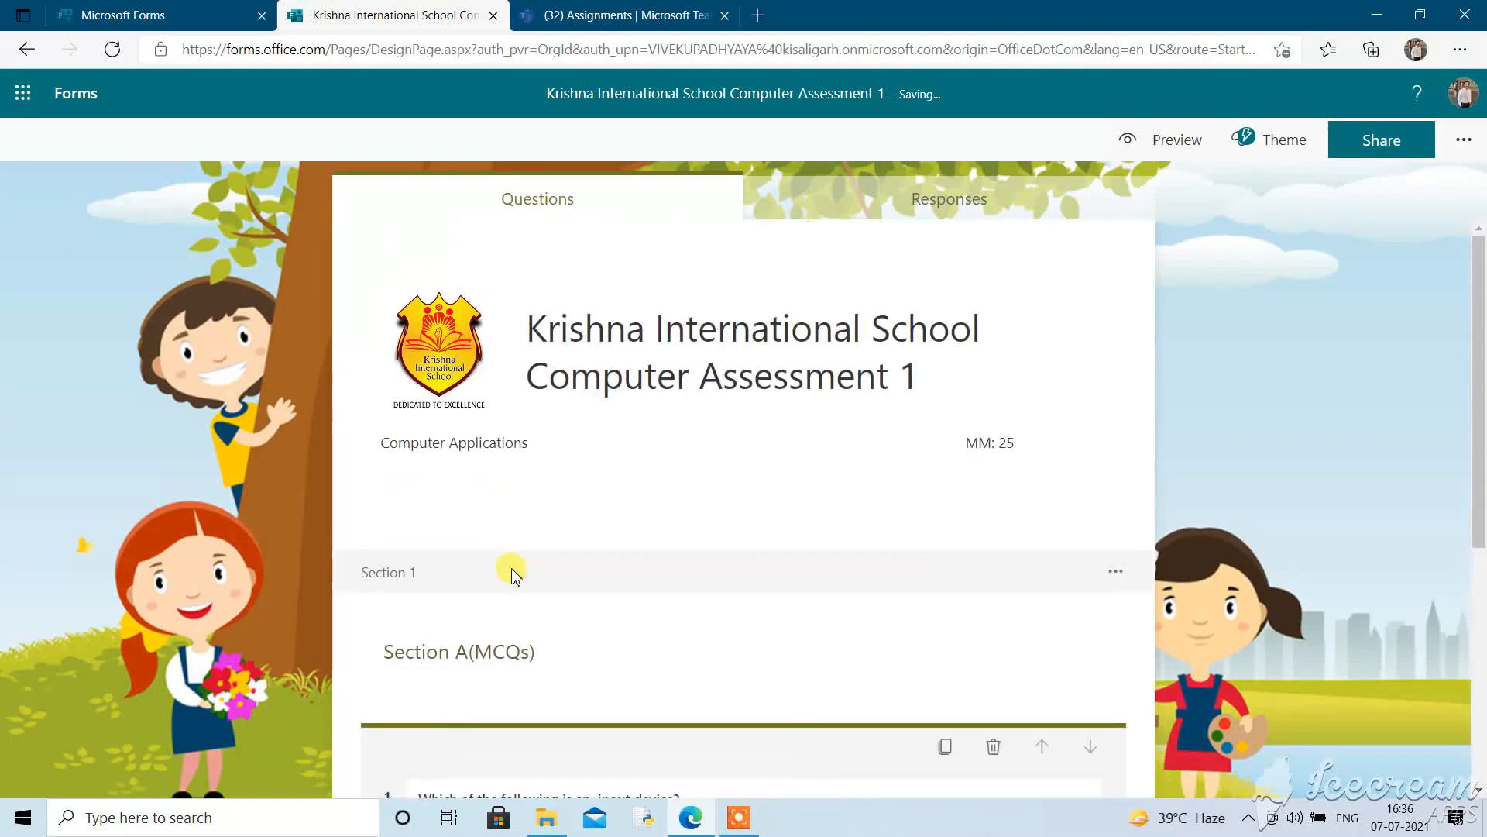
Add a third answer option, "Mouse", to question 1
key("Tab")
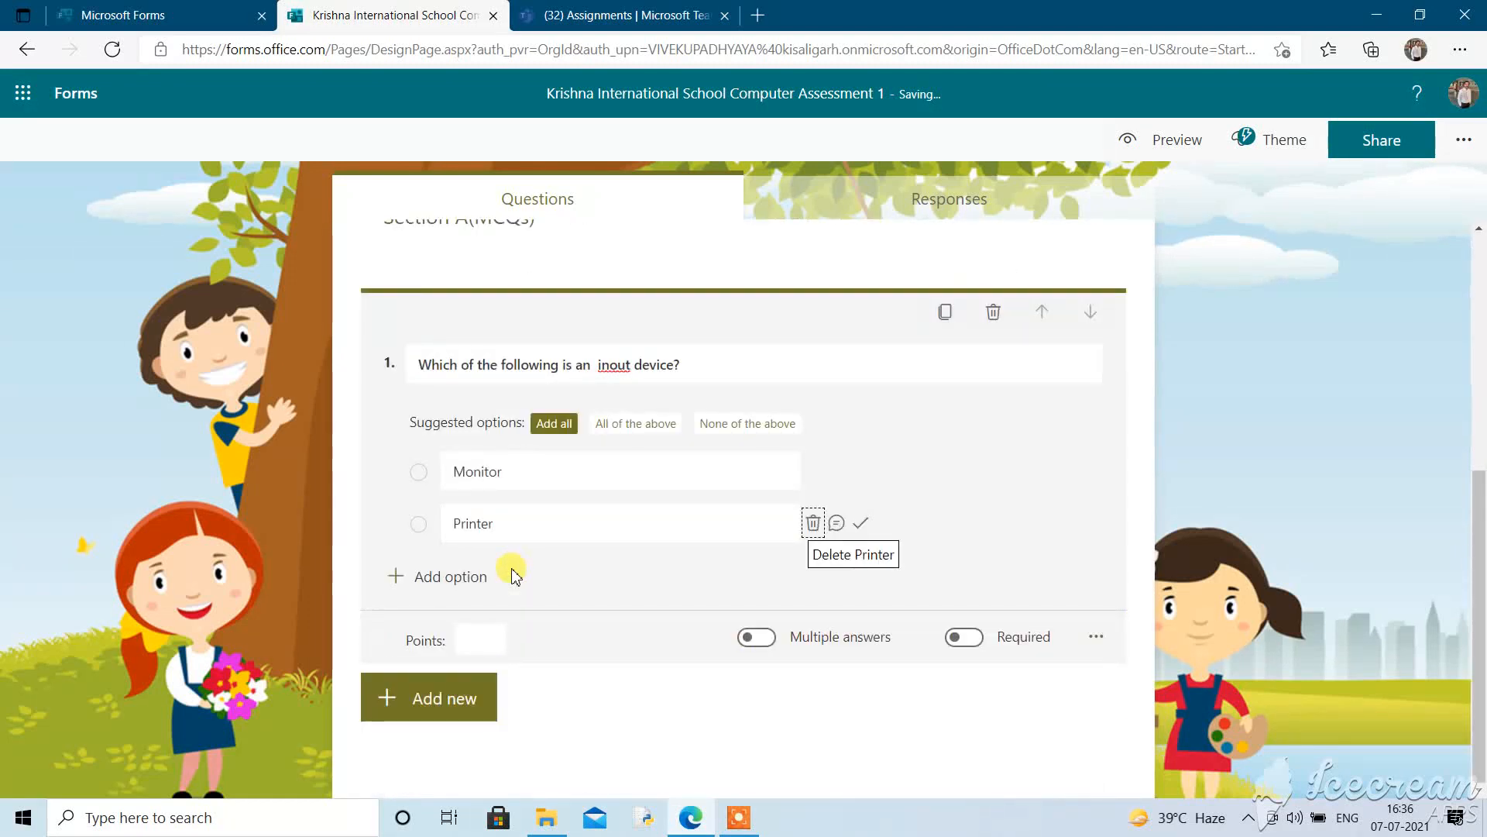
key("Tab")
key("Tab")
key("Tab")
key("Return")
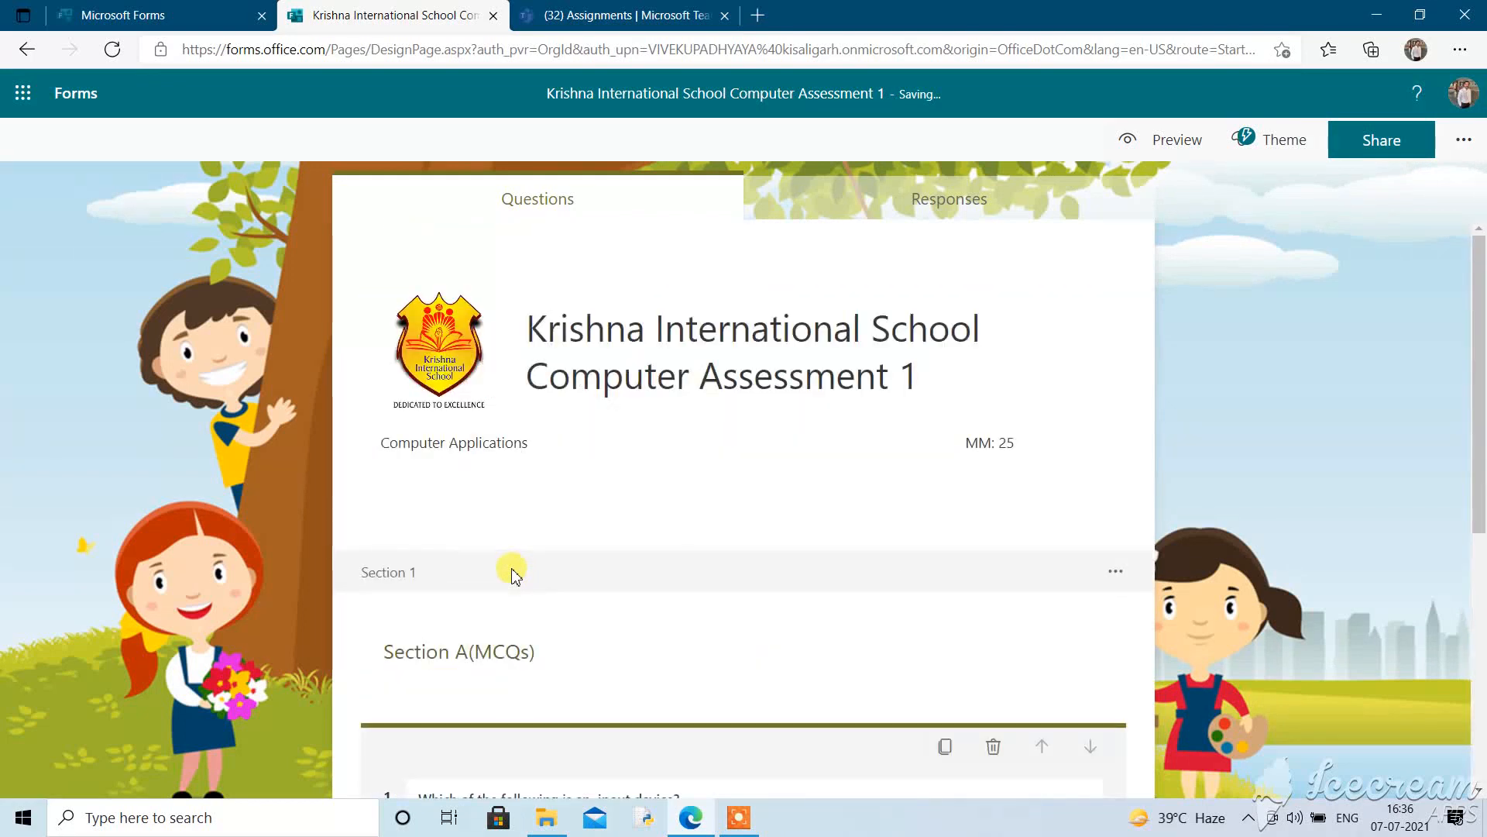
key("Tab")
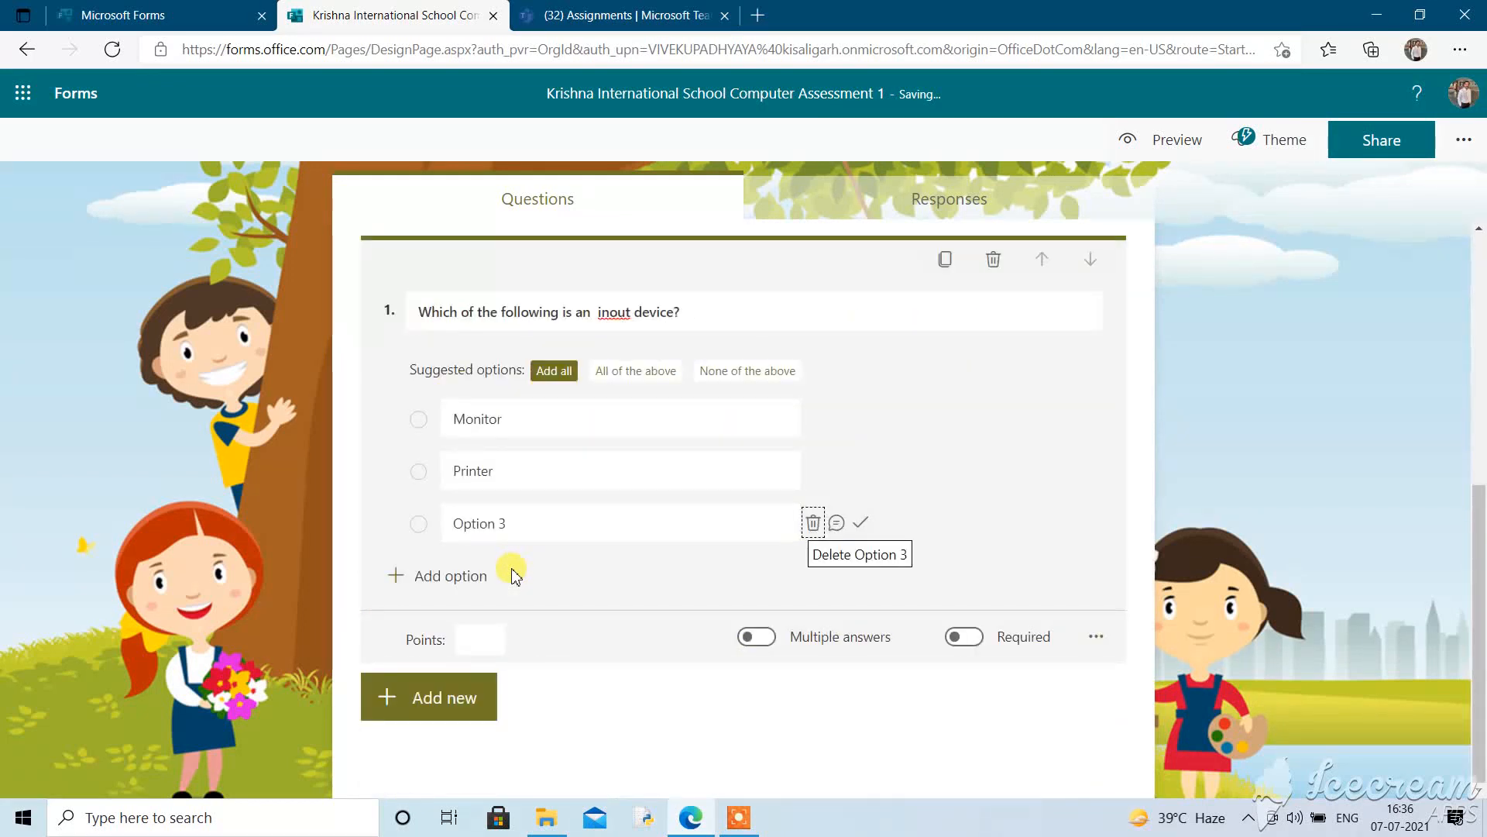
key("shift+Tab")
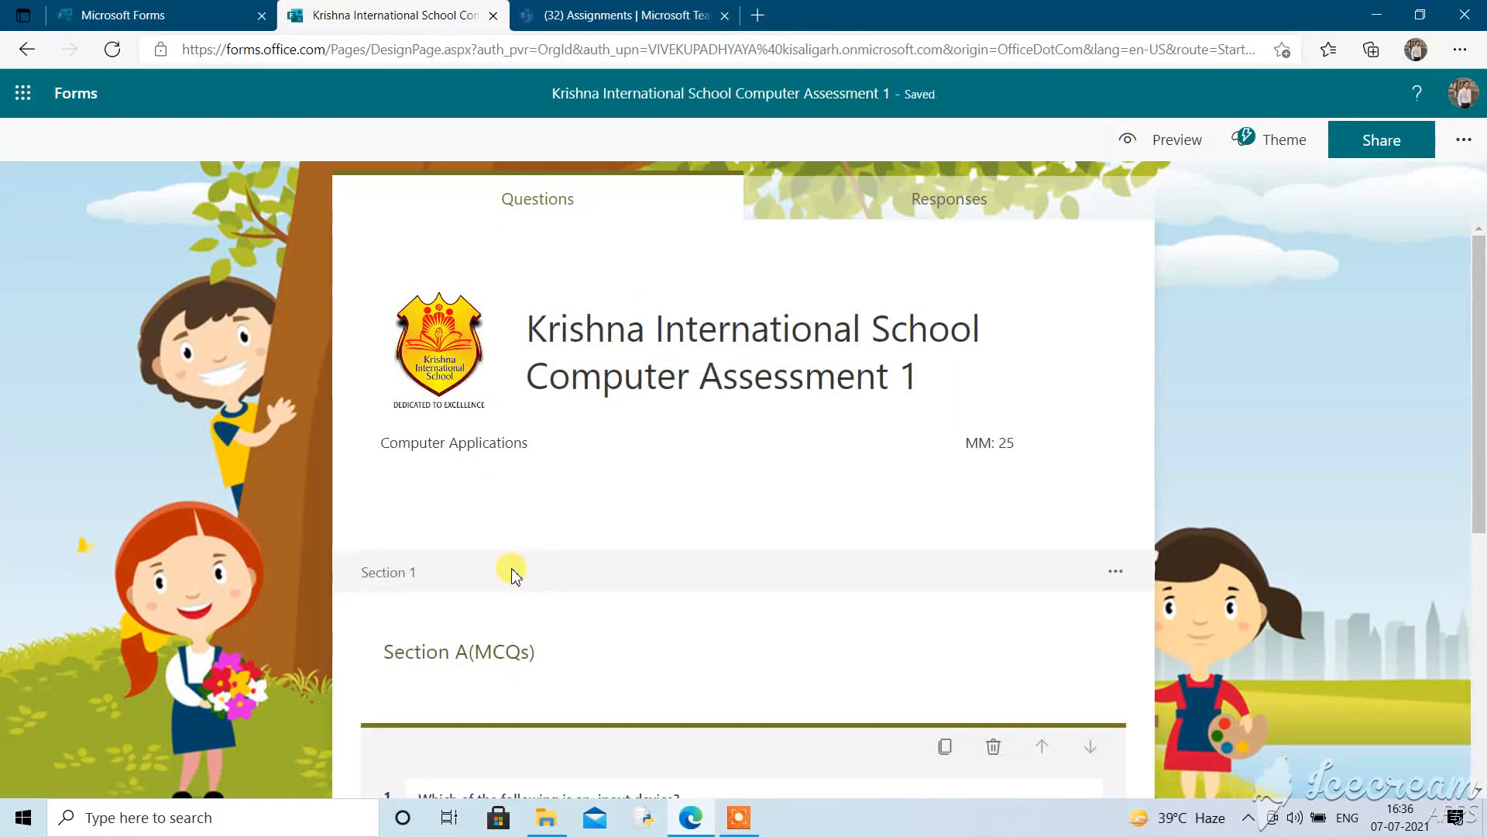
type("Mouse")
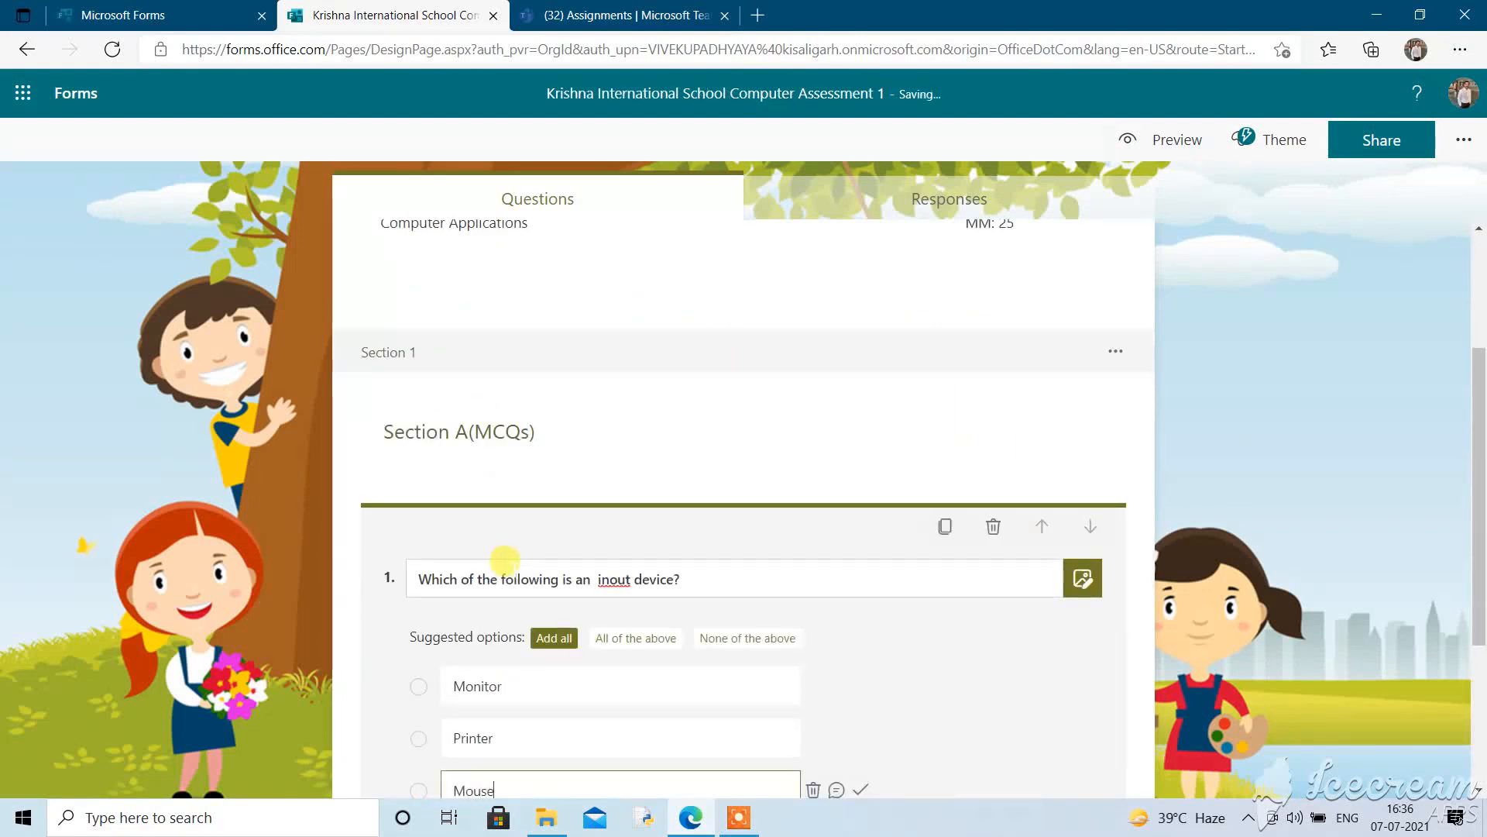
Add a fourth answer option, "Speakers", to question 1
key("Tab")
key("Tab")
key("Tab")
key("Tab")
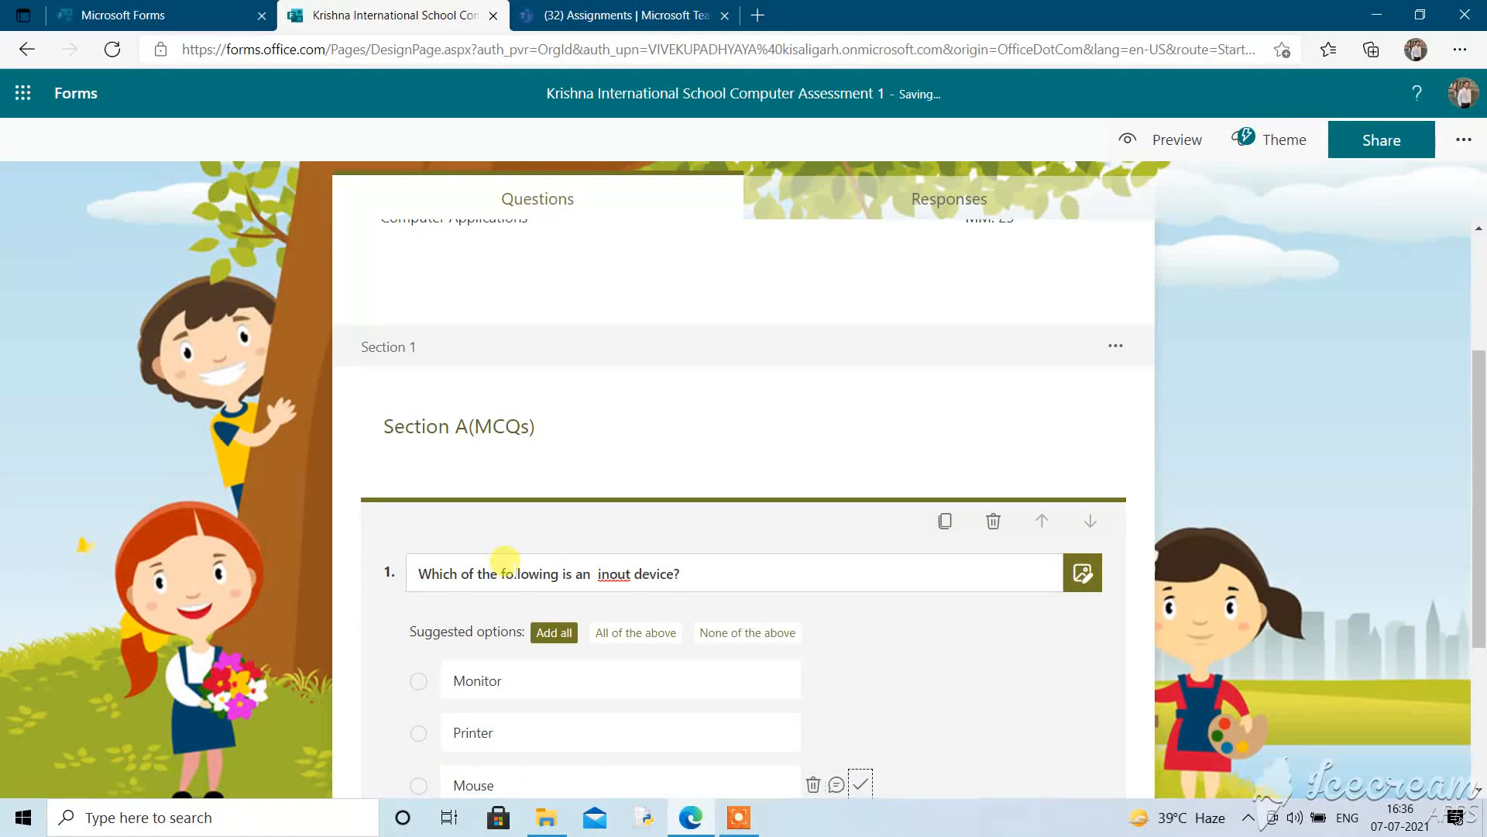
key("Tab")
key("shift+Tab")
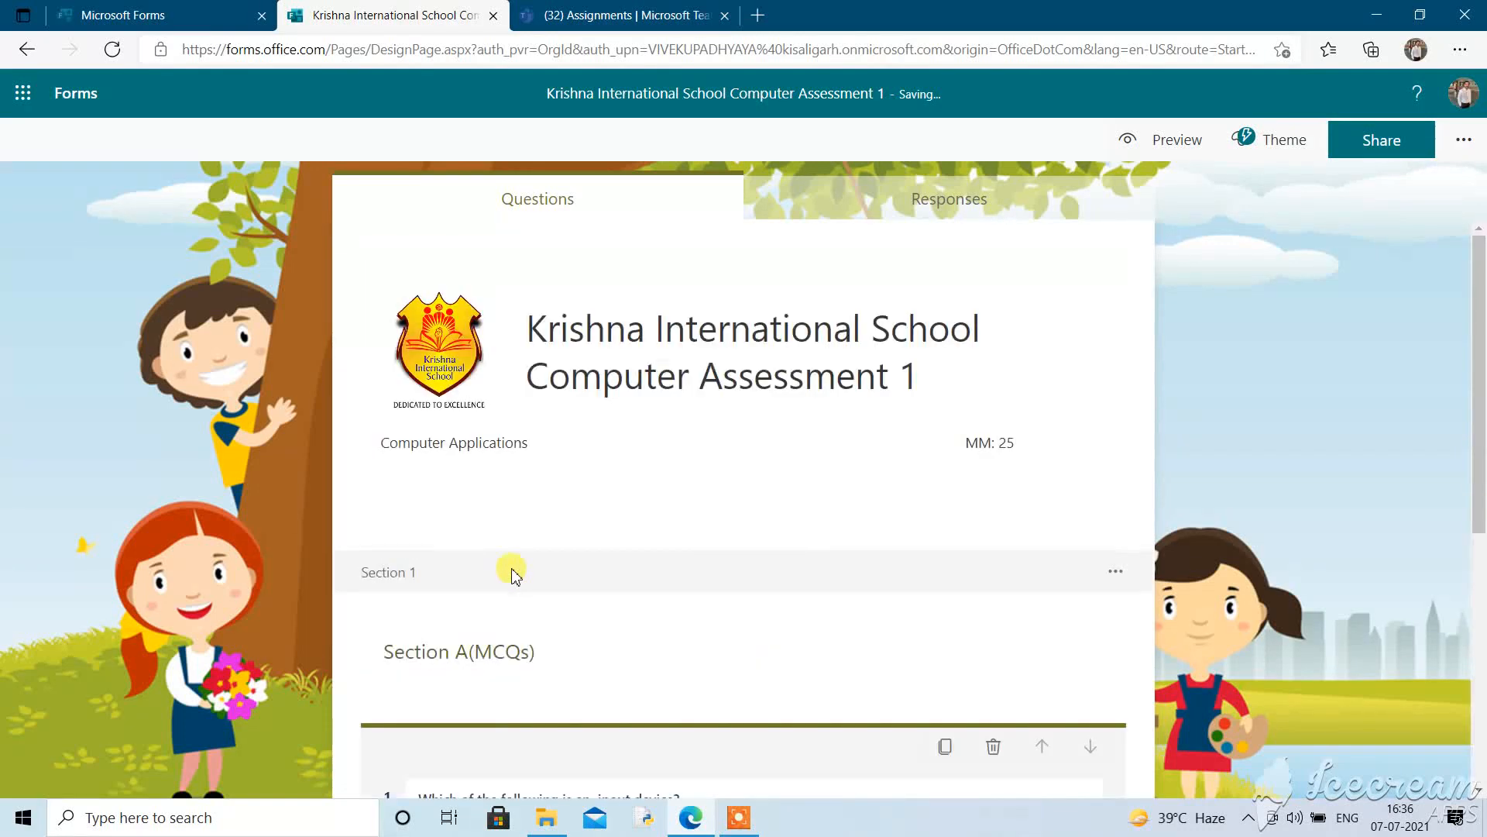
key("Return")
type("Speakers")
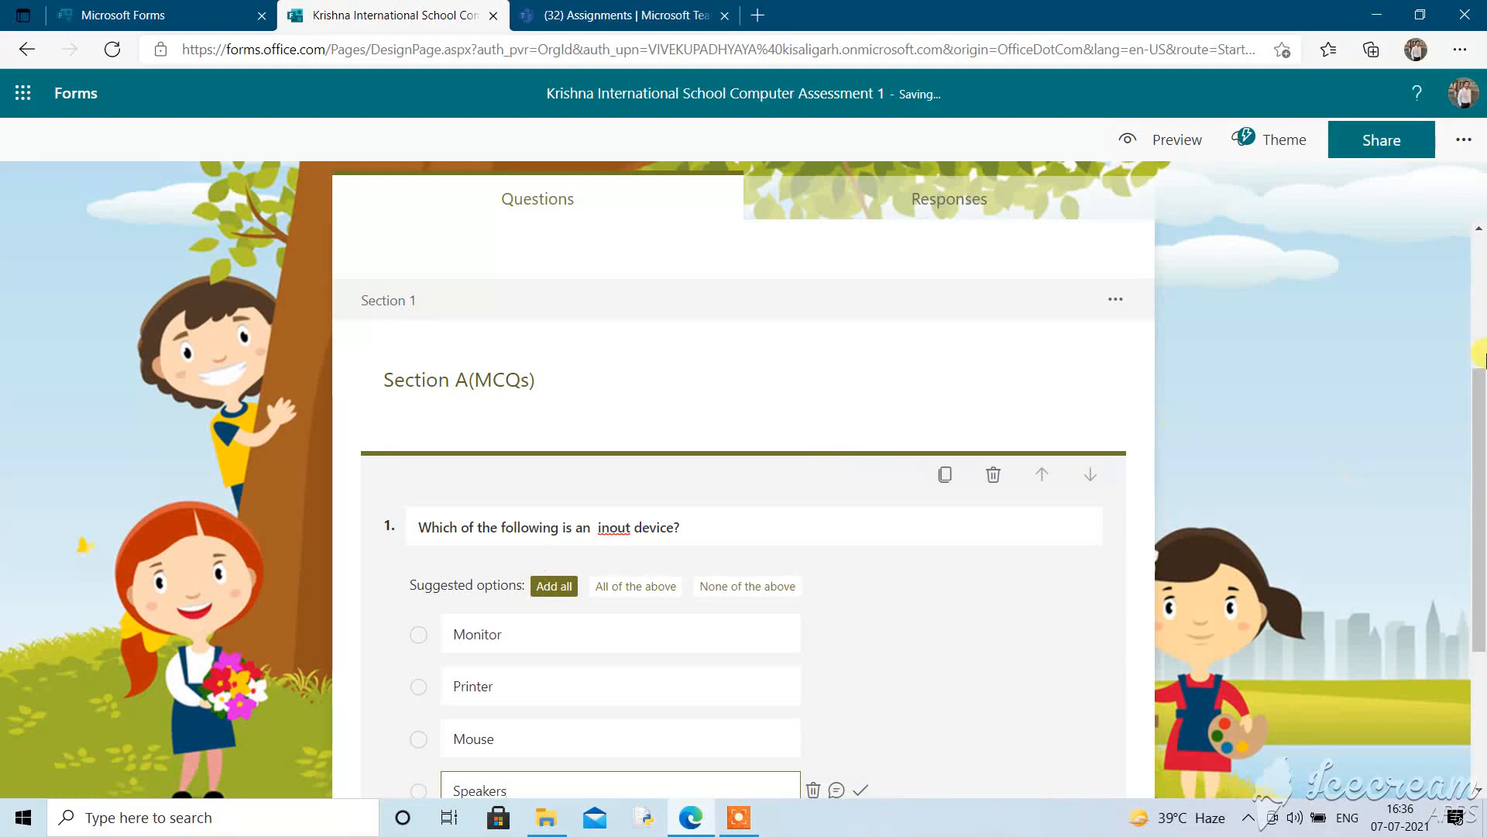
Reopen question 1 and correct its text to "Which of the following is an input device?"
left_click_drag(1483, 386, 1483, 252)
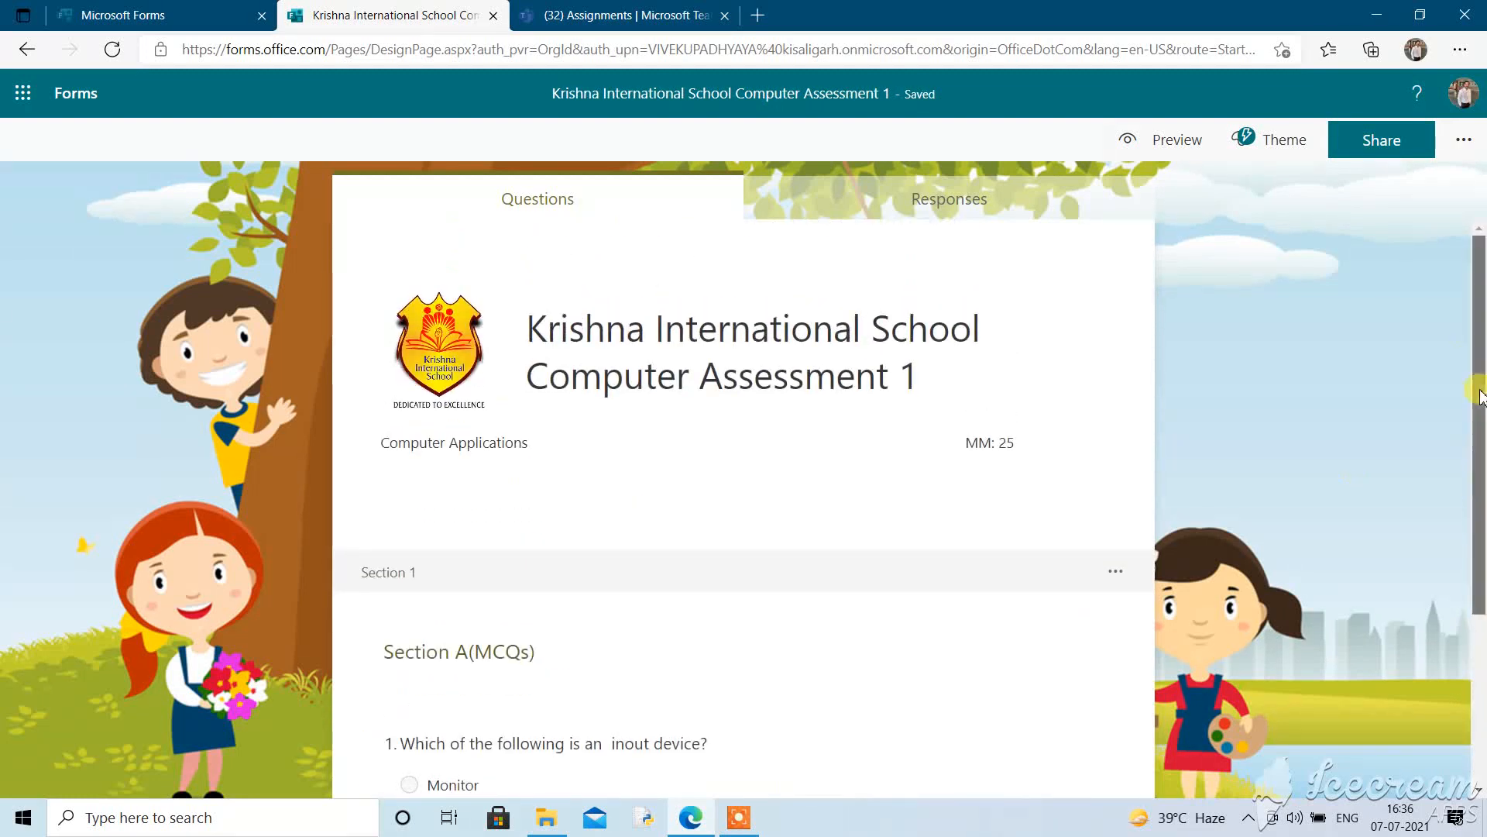
left_click_drag(1480, 465, 1476, 680)
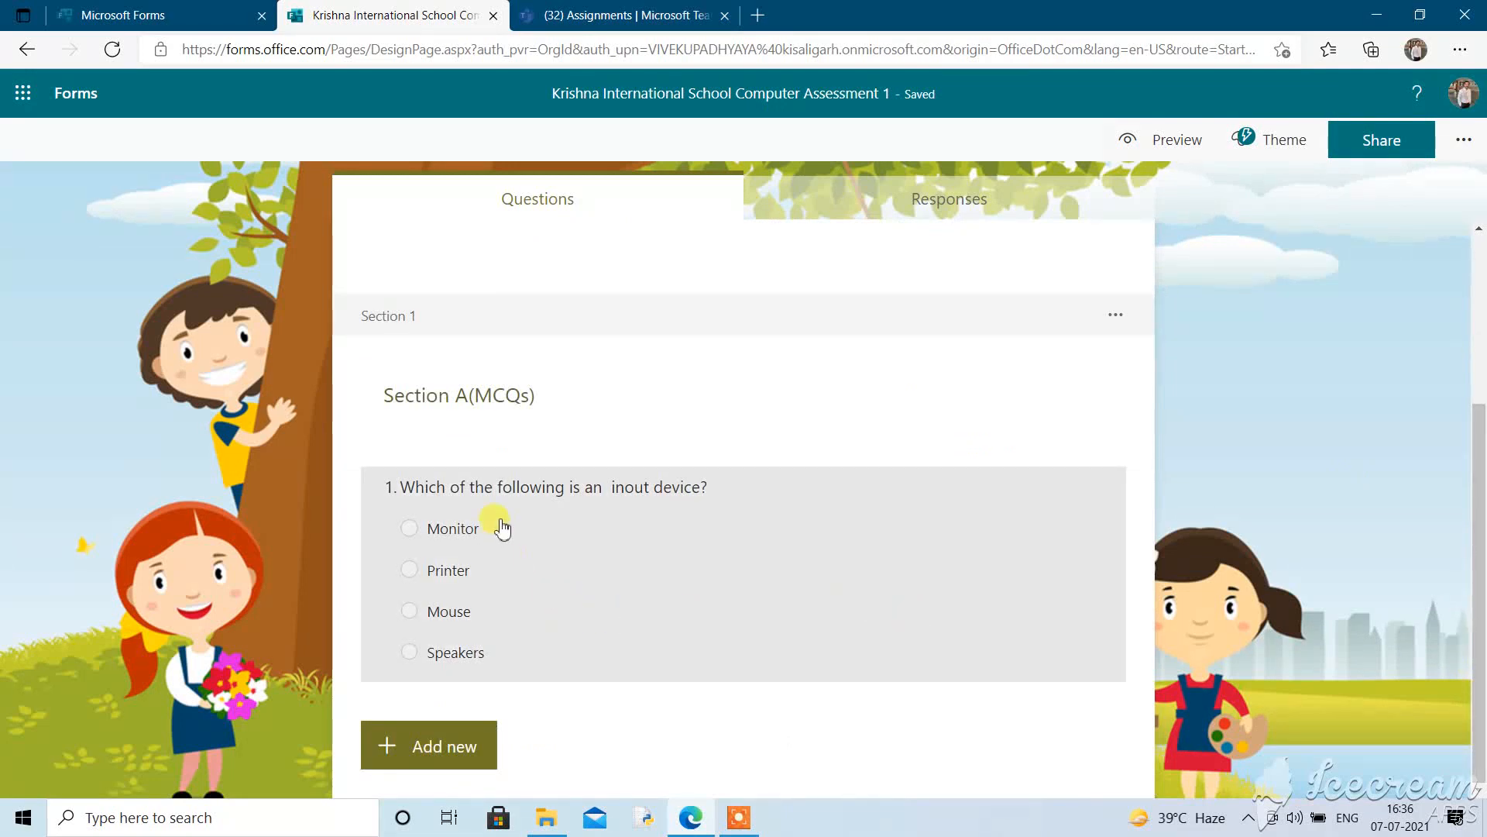
left_click(500, 616)
left_click(857, 519)
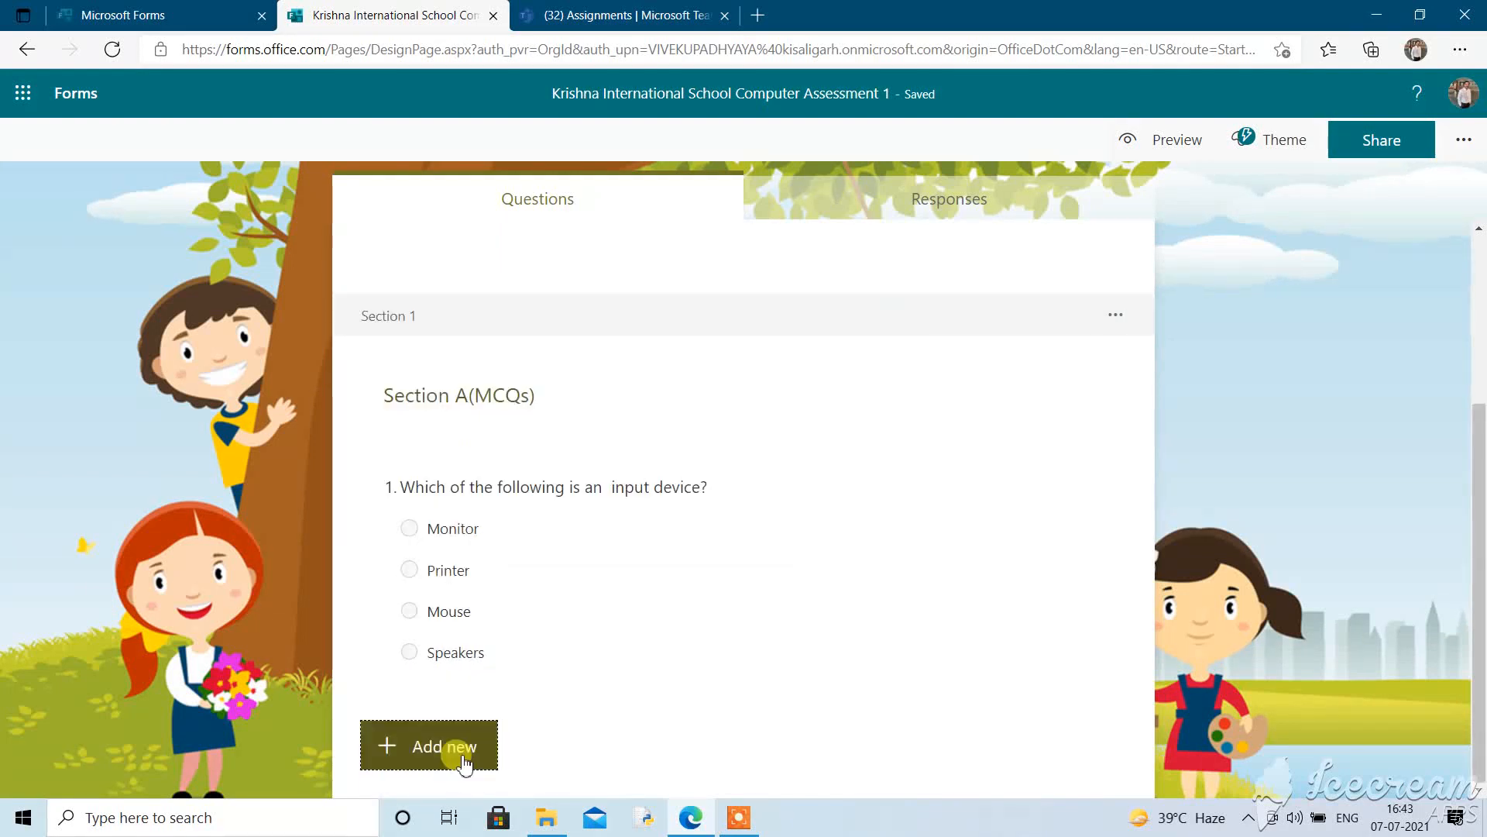
Add a second choice question with the text "Which of the following is an output device?"
left_click(463, 758)
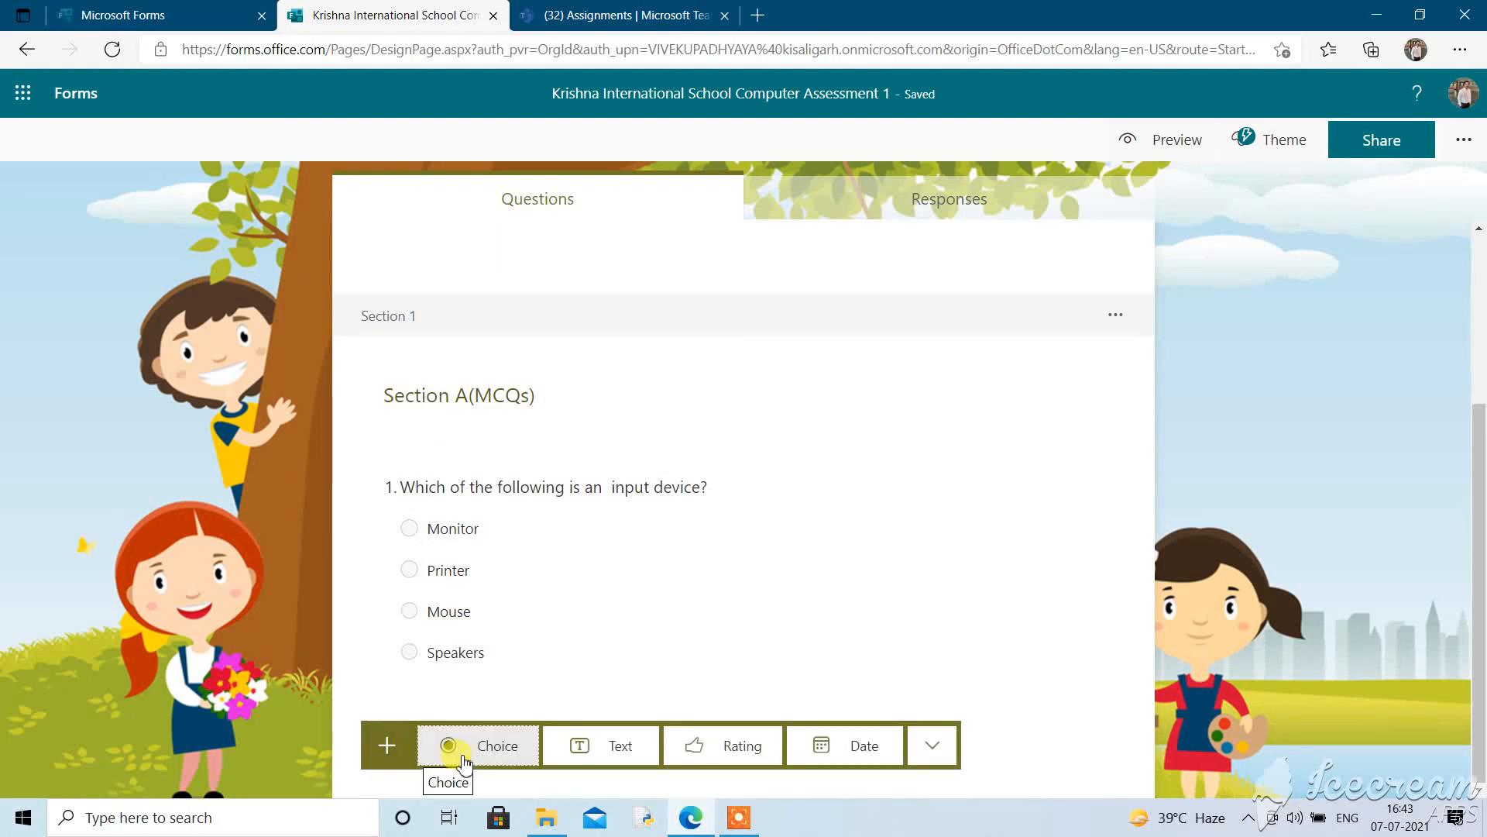
left_click(512, 752)
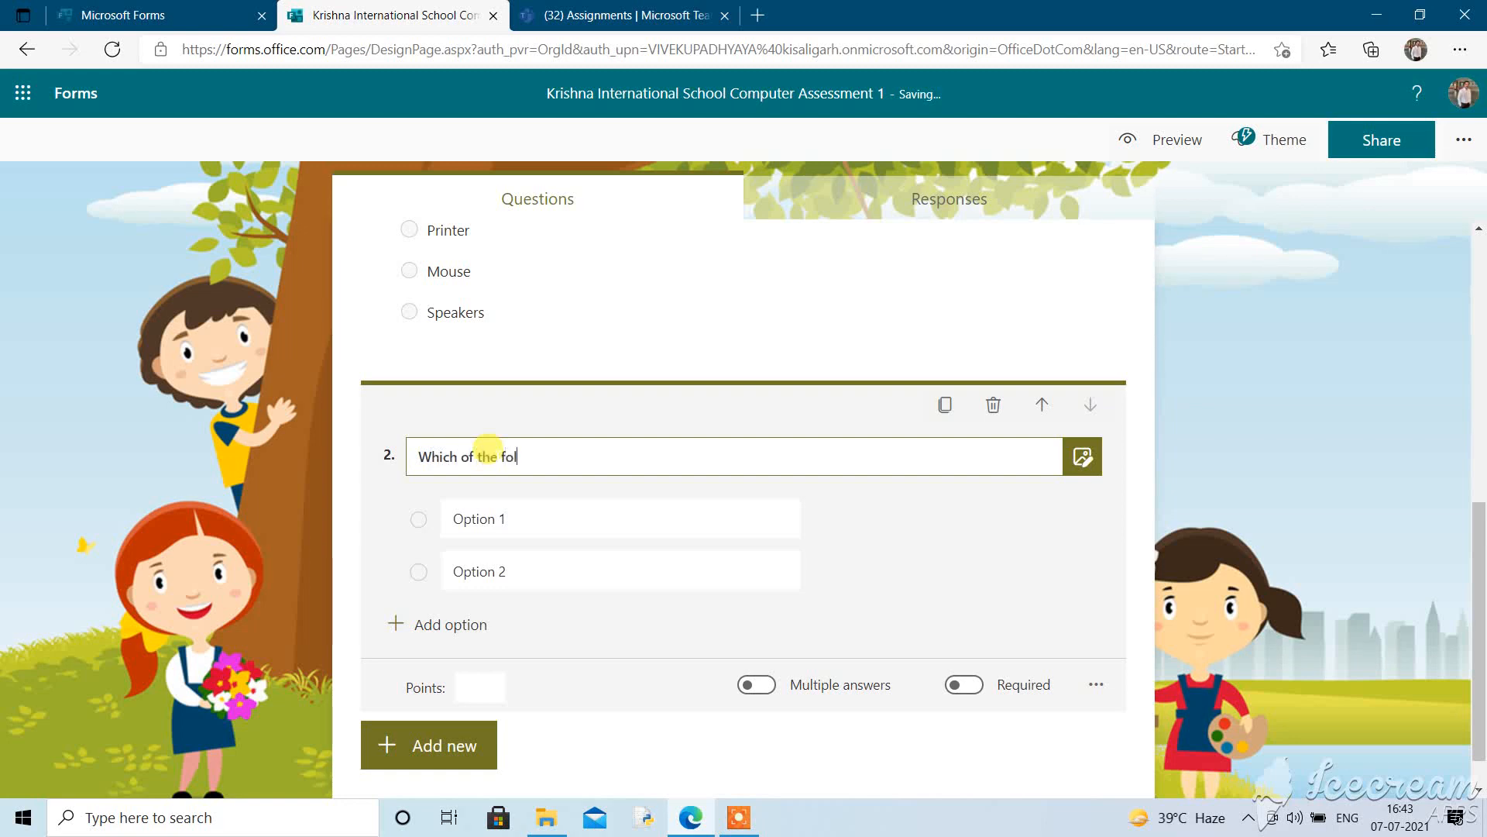
type("lowing is a no")
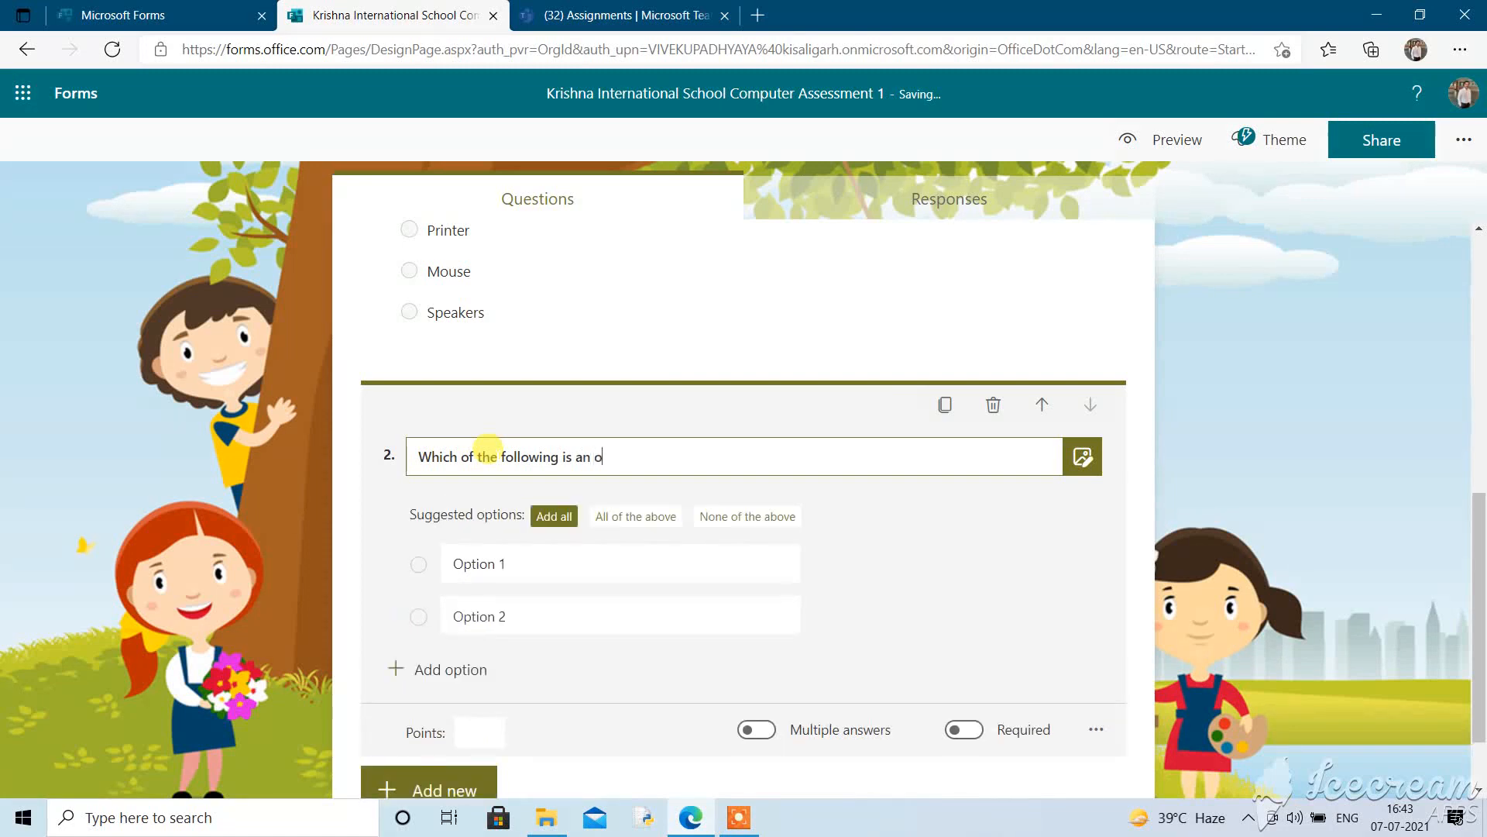
type("utput devi")
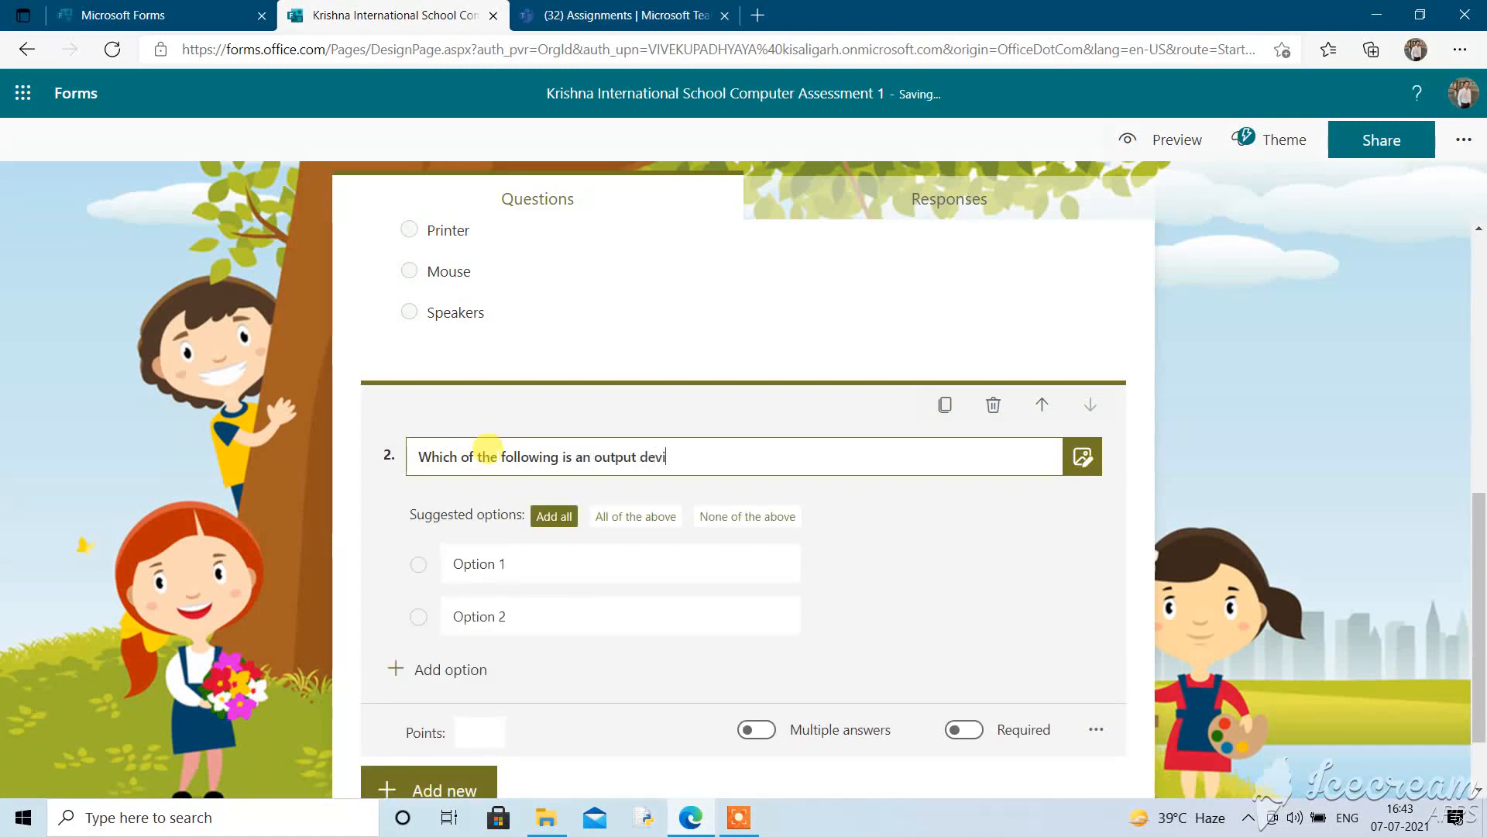
type("ce?")
Set the first answer option of question 2 to "Mouse"
left_click(468, 563)
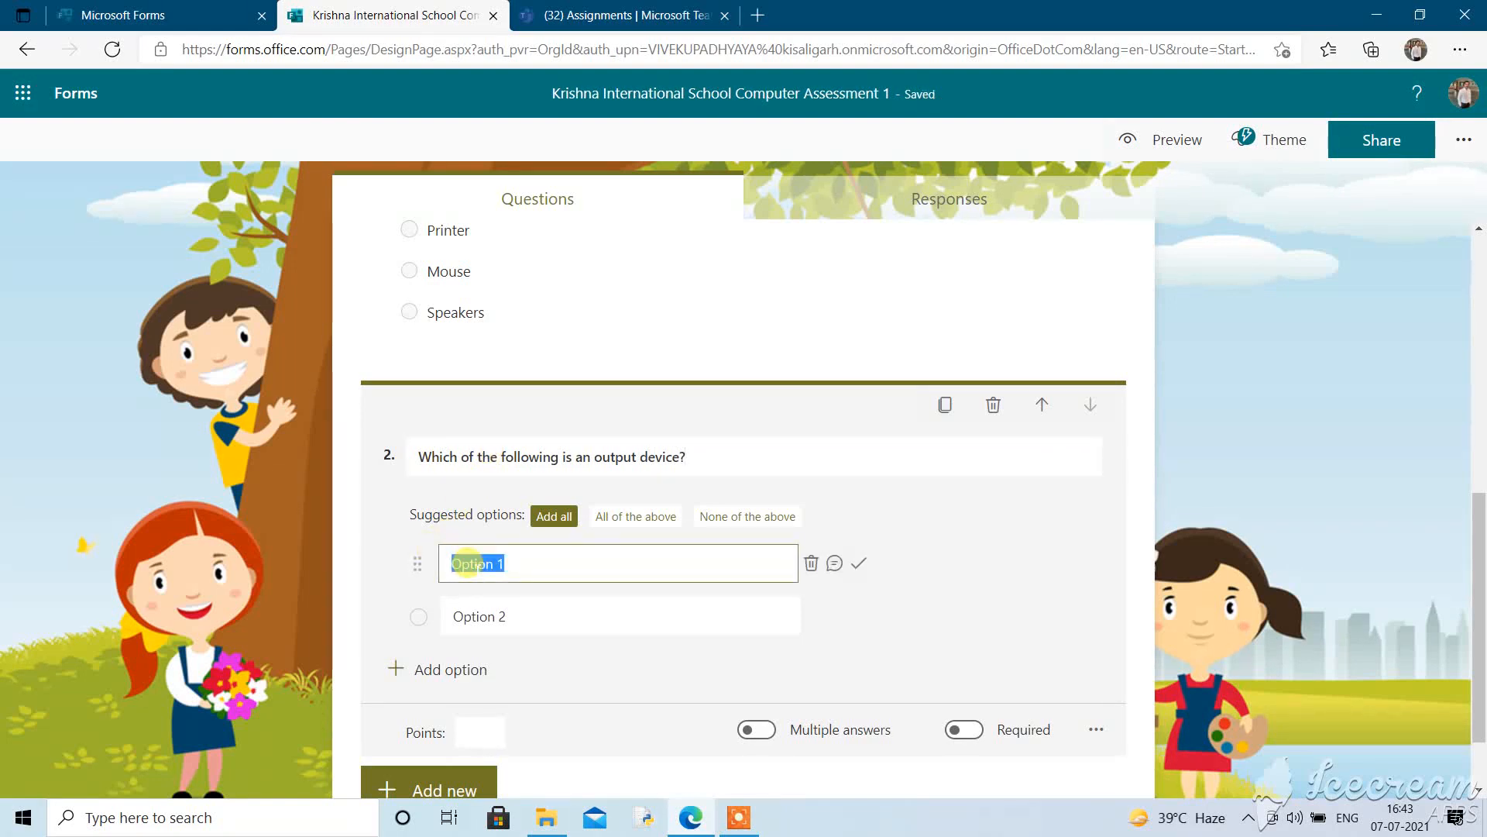
left_click(468, 563)
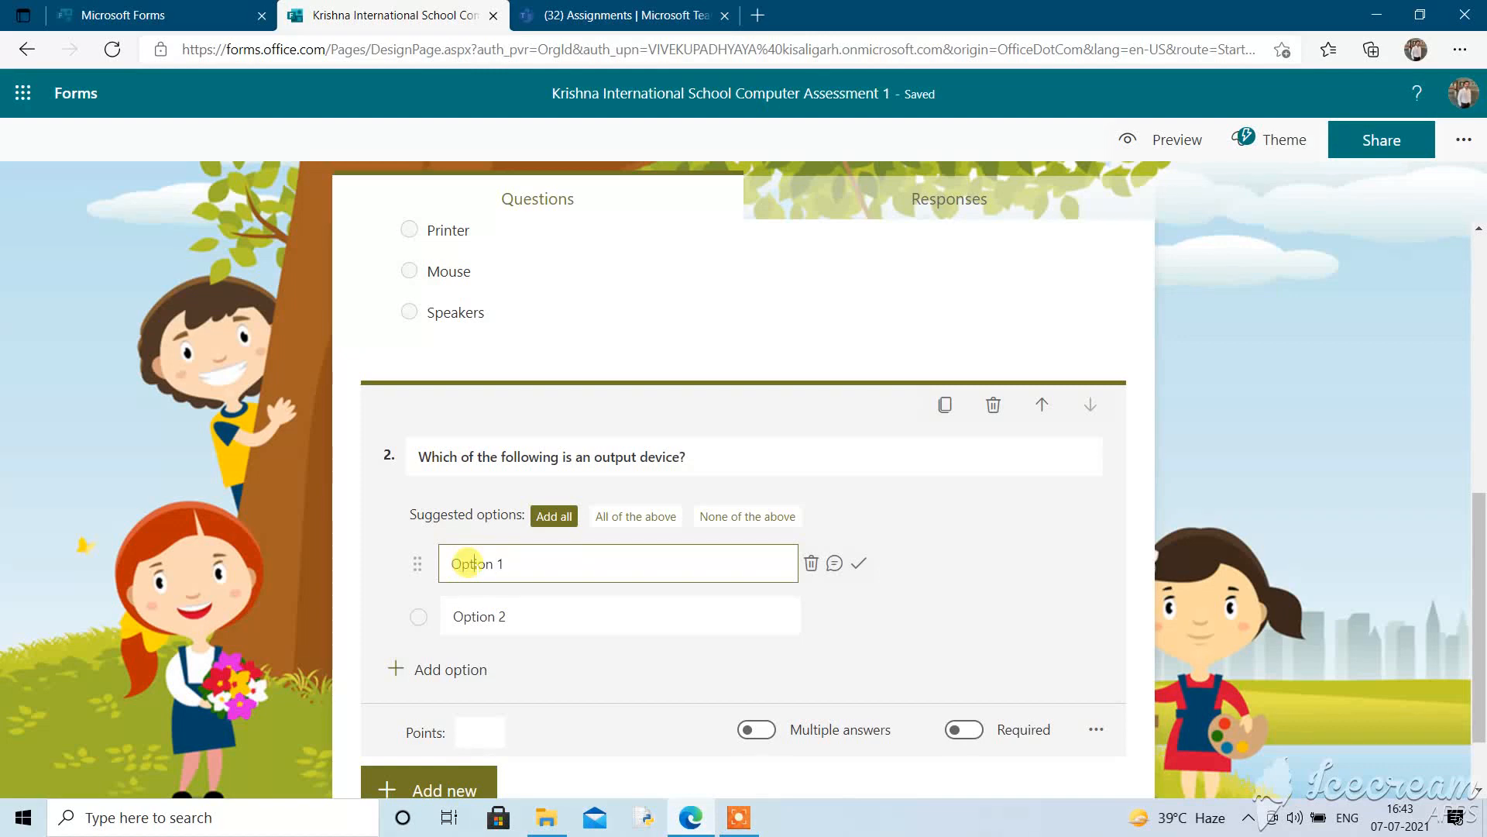
type("Mouse")
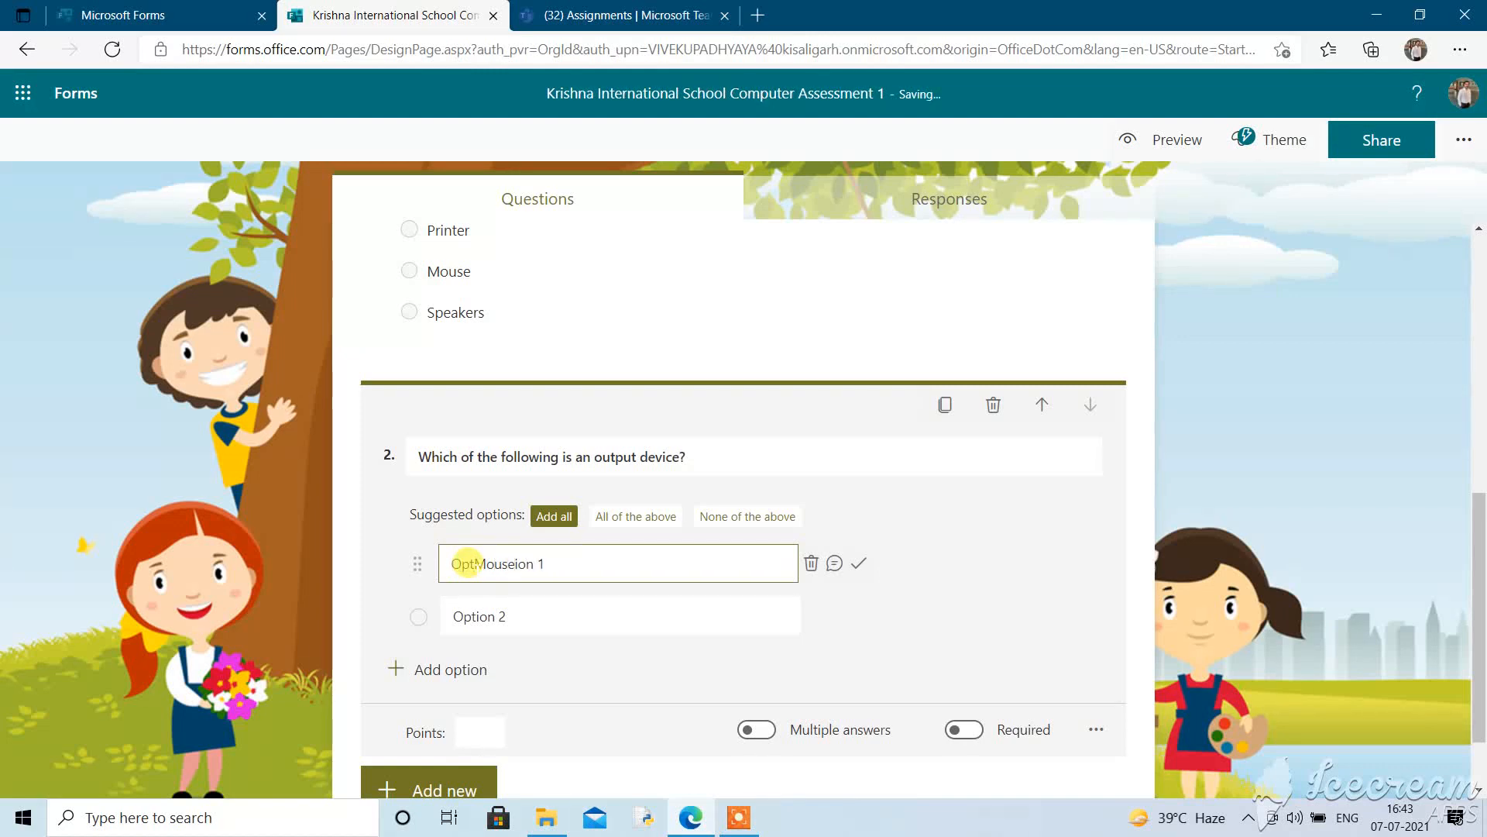
key("Tab")
key("Tab")
key("Tab")
key("Tab")
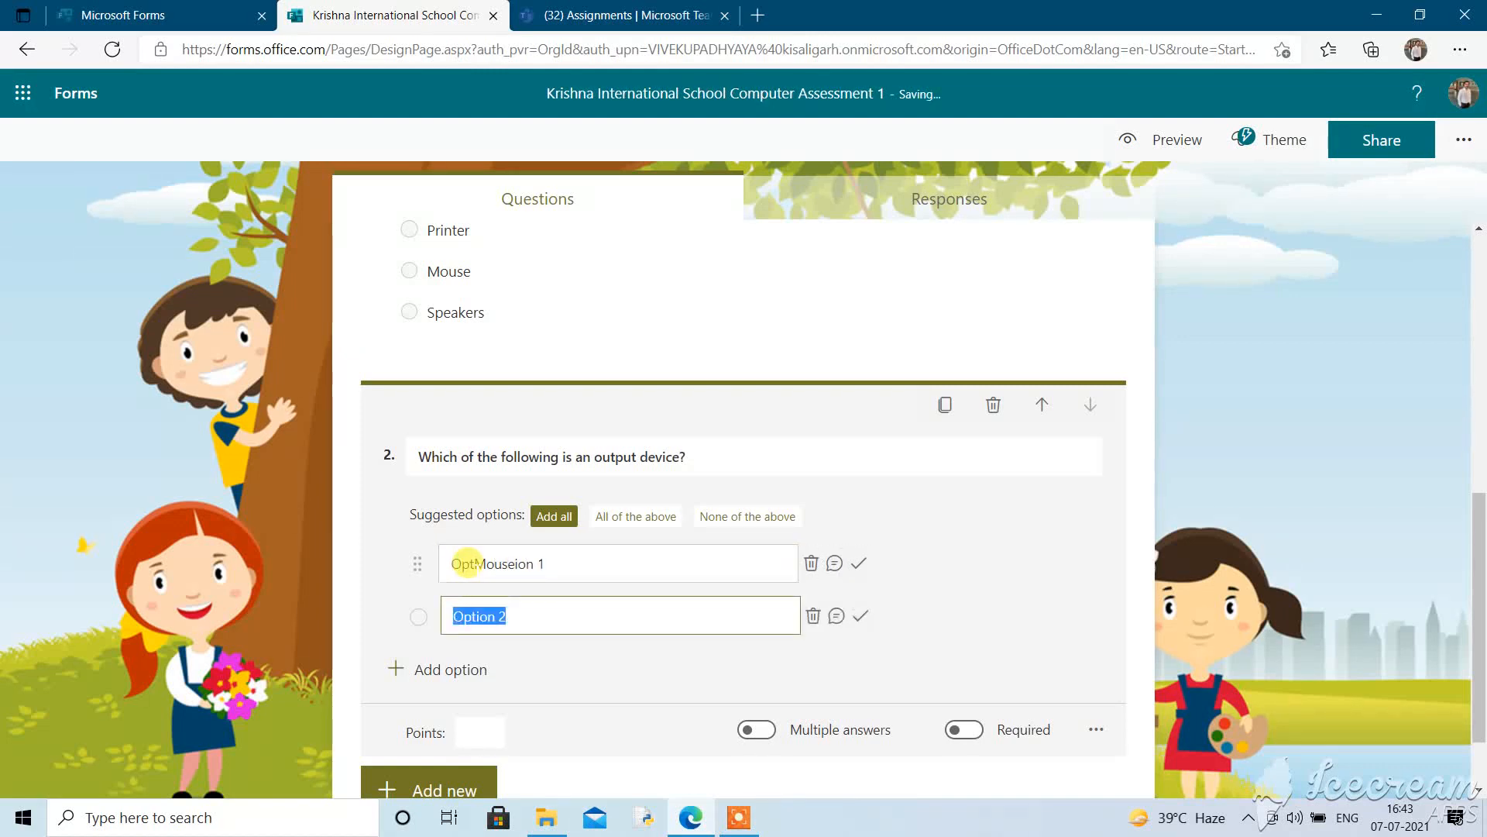
key("shift+Tab")
key("shift+Tab")
key("shift+Tab")
key("shift+Tab")
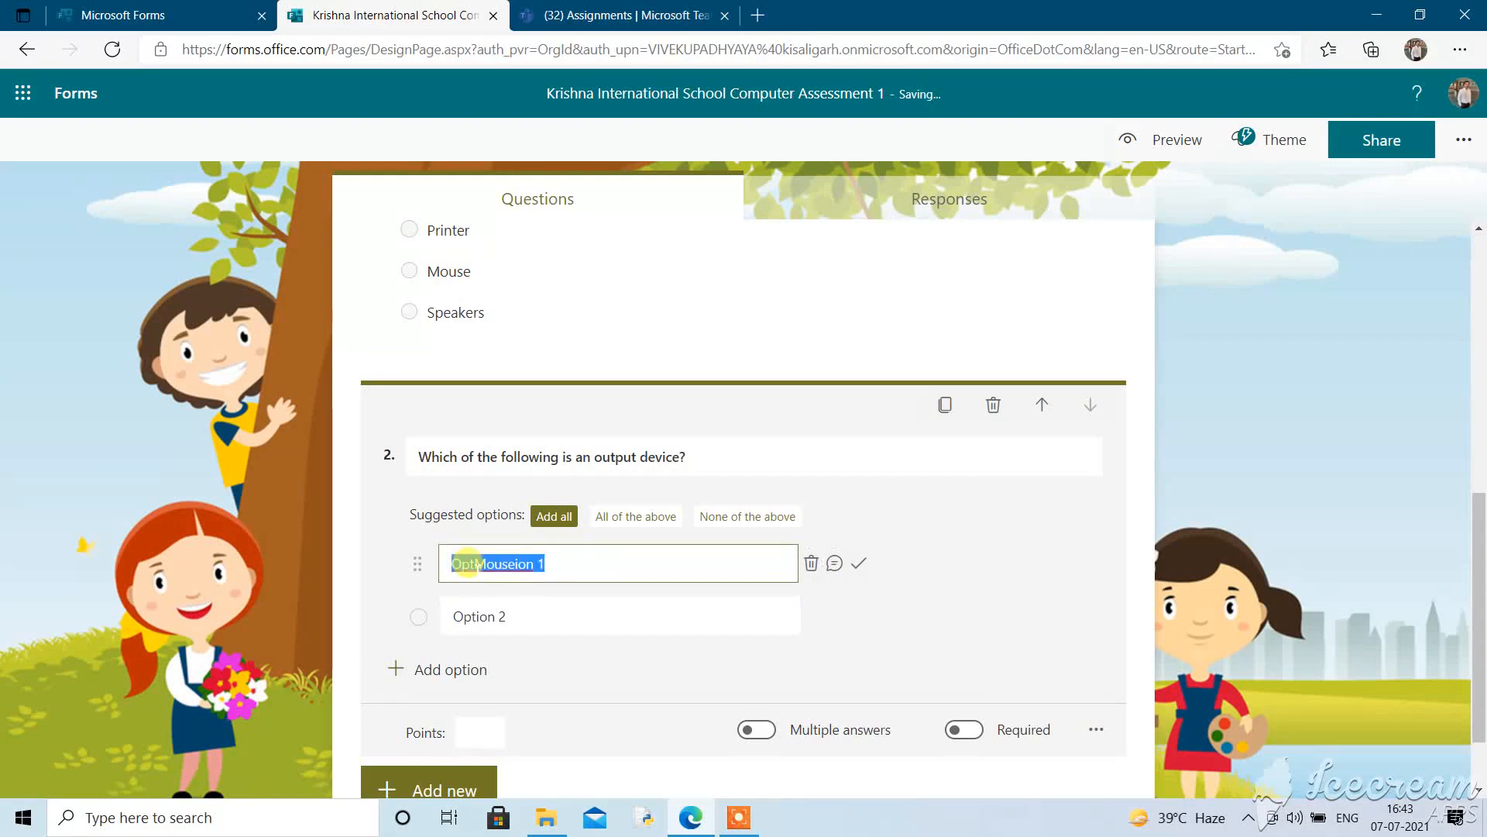
type("Mouse")
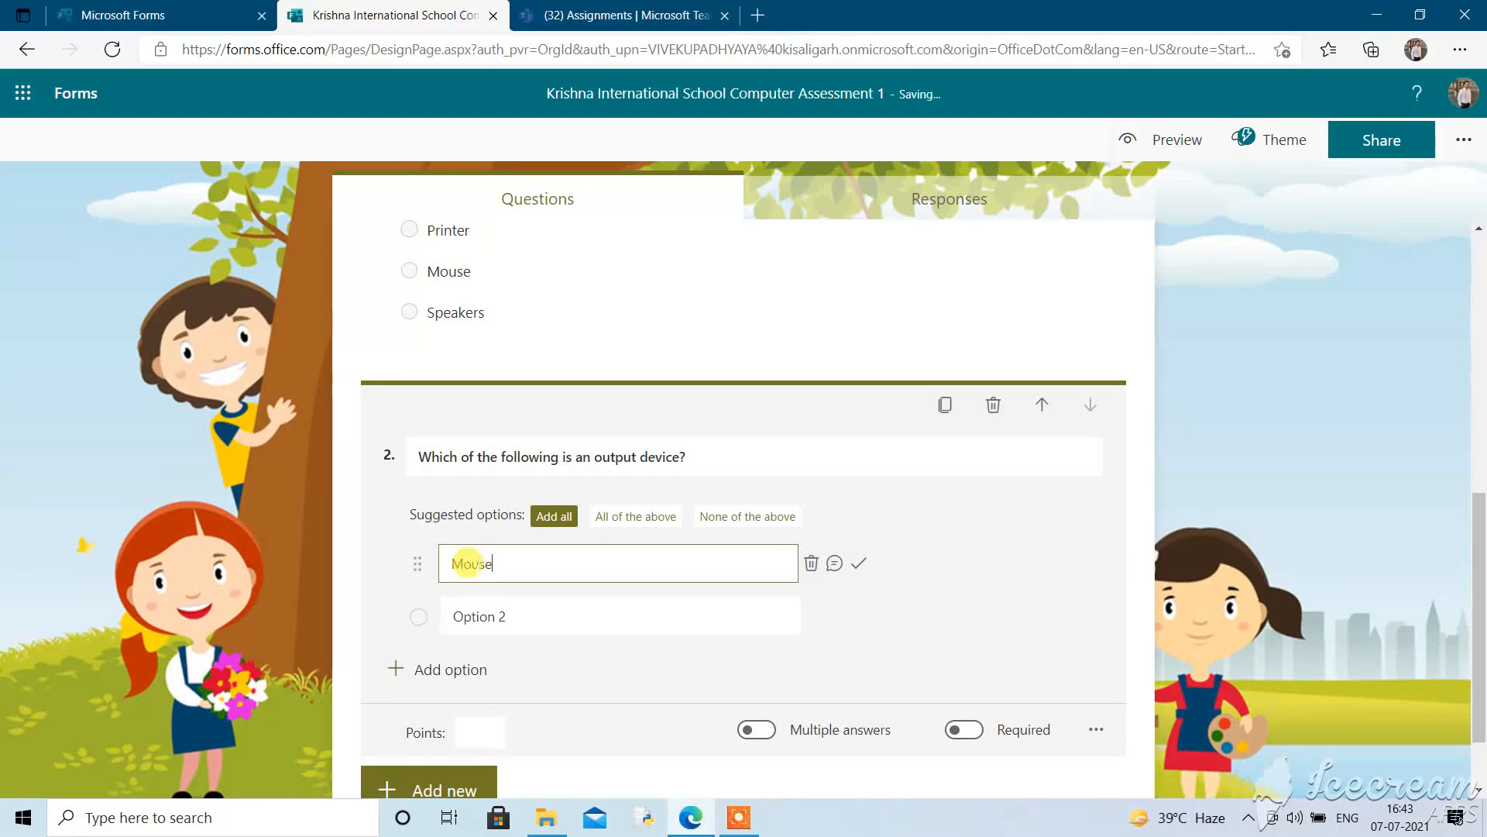
Set the second answer option of question 2 to "Keyboard" and add "Monitor" as the third
left_click(481, 593)
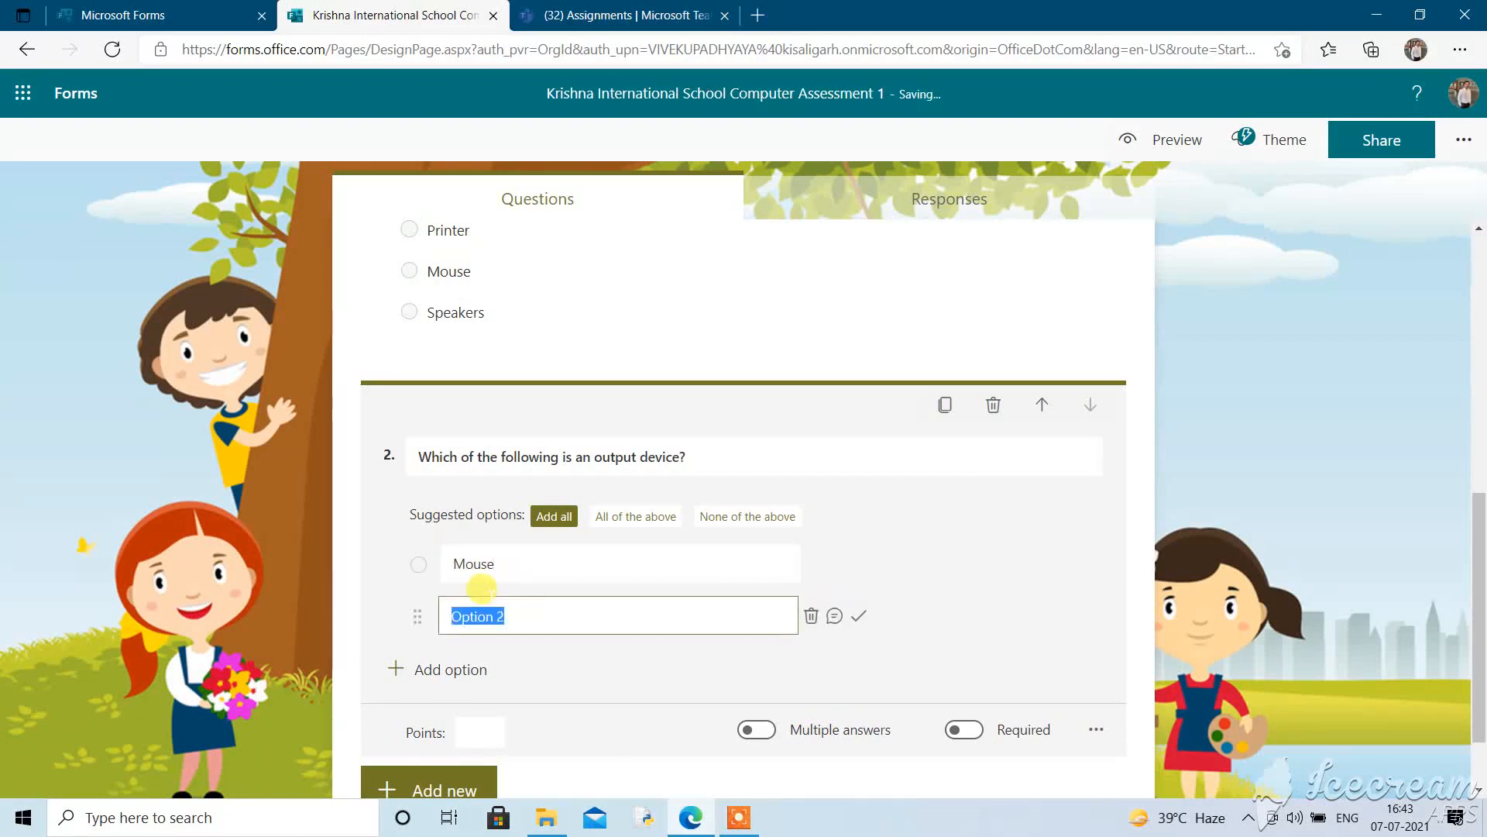
type("Keyboard")
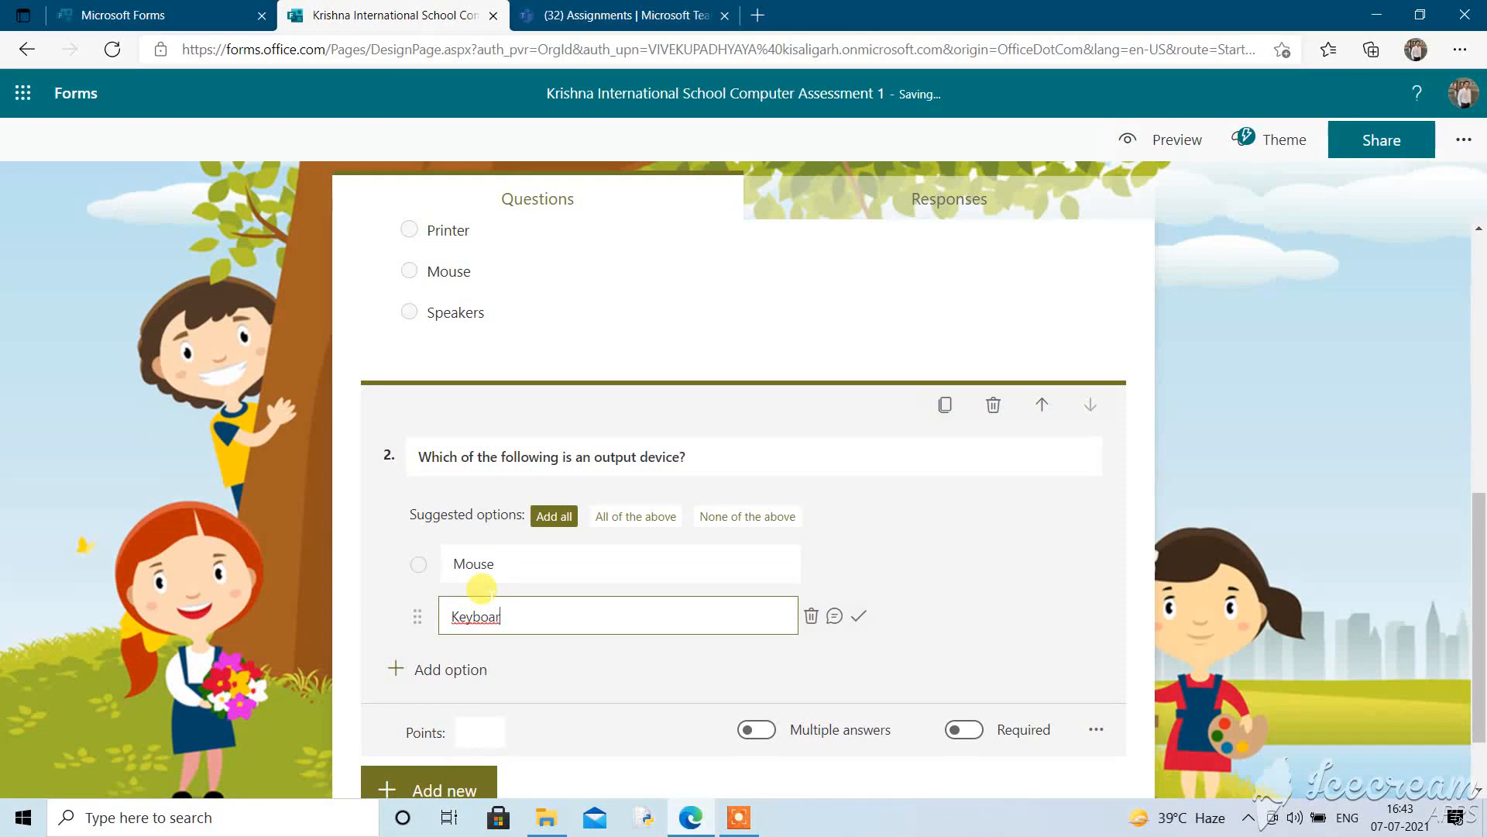
key("Return")
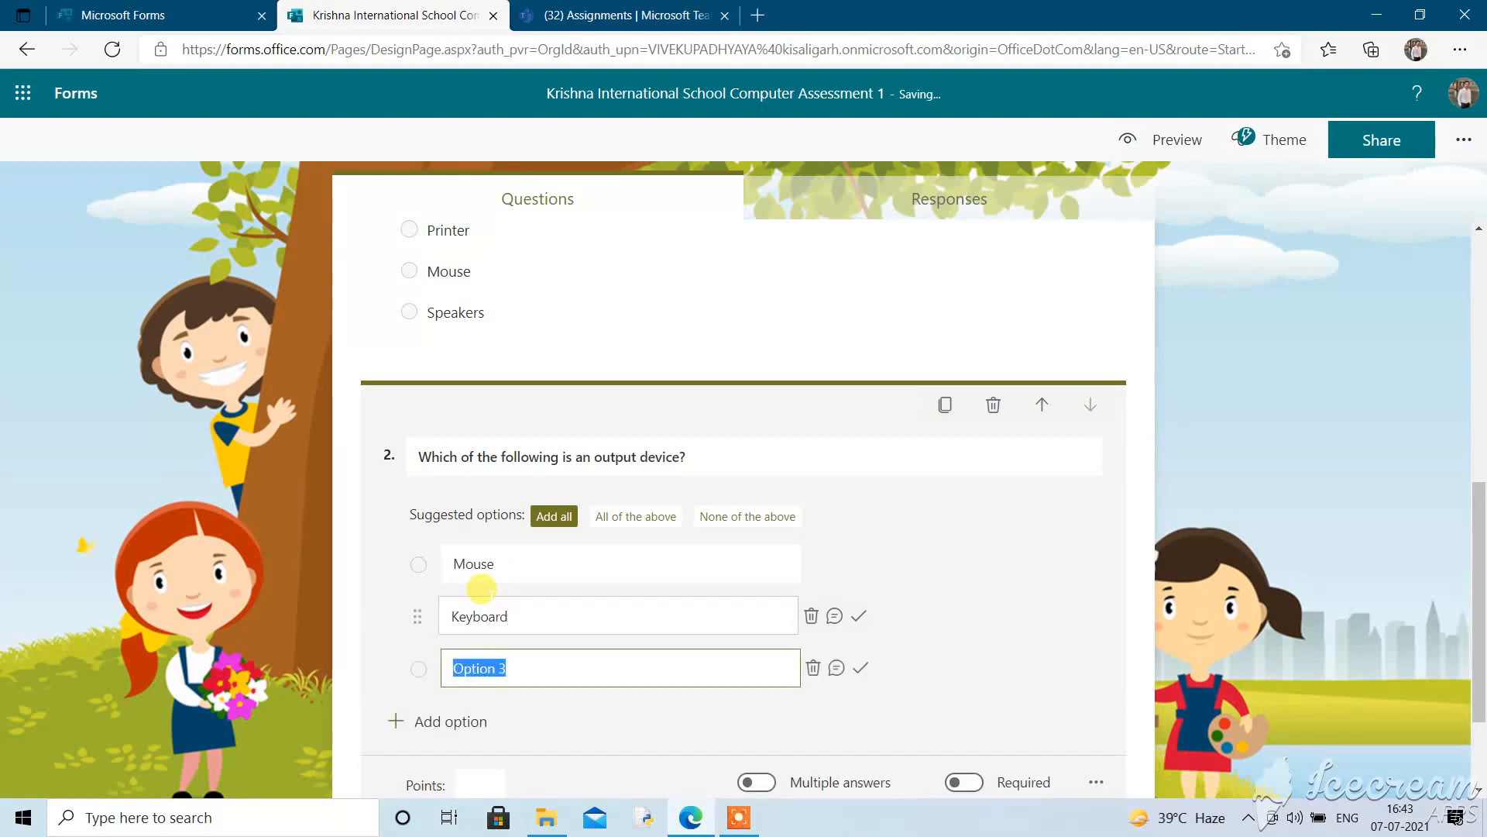
type("Monitor")
Add a fourth answer option, "lightpen", to question 2 and mark "Monitor" as the correct answer
key("Return")
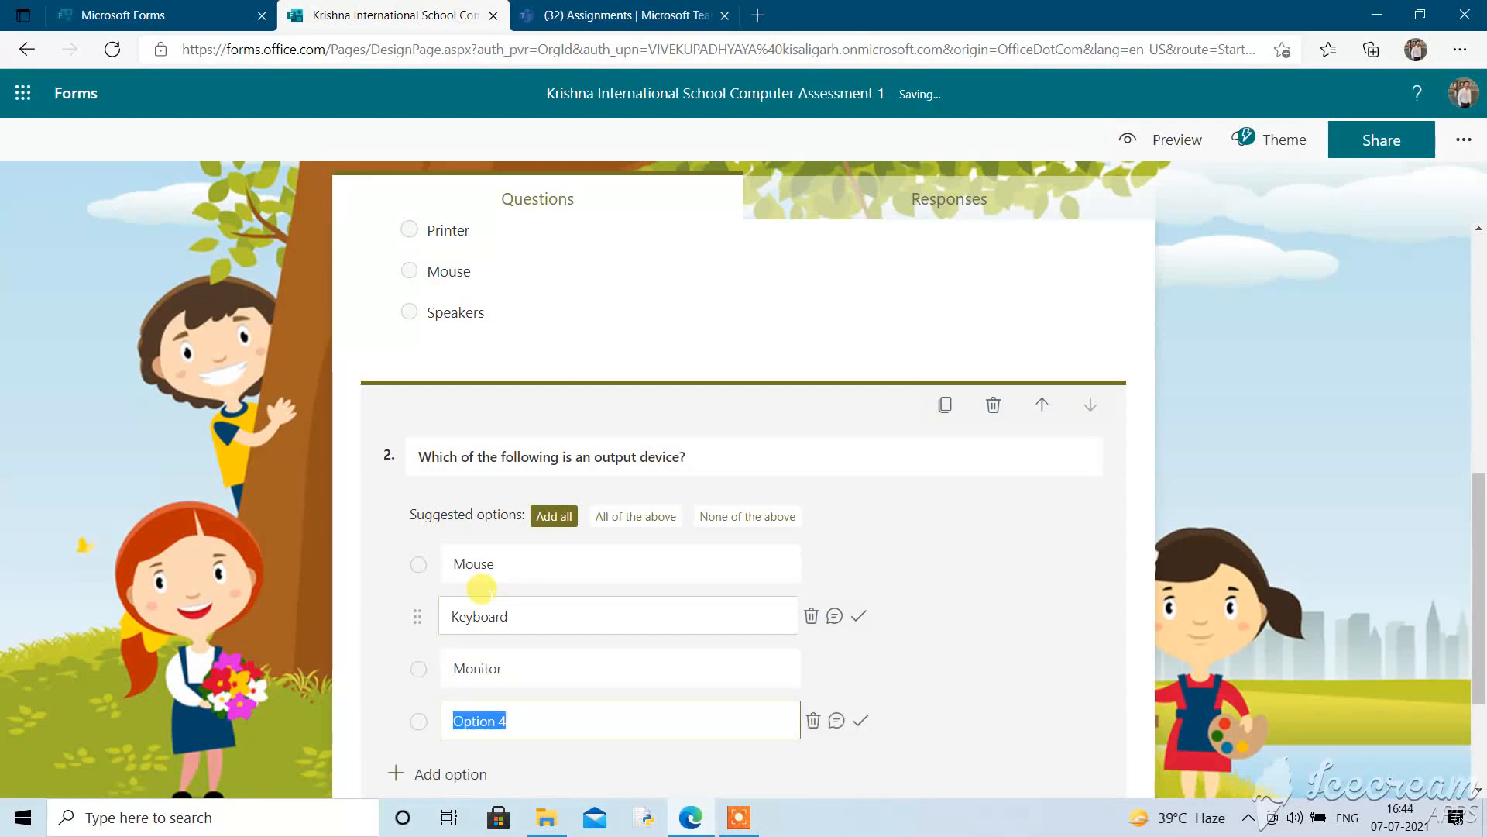
key("BackSpace")
type("lighpen")
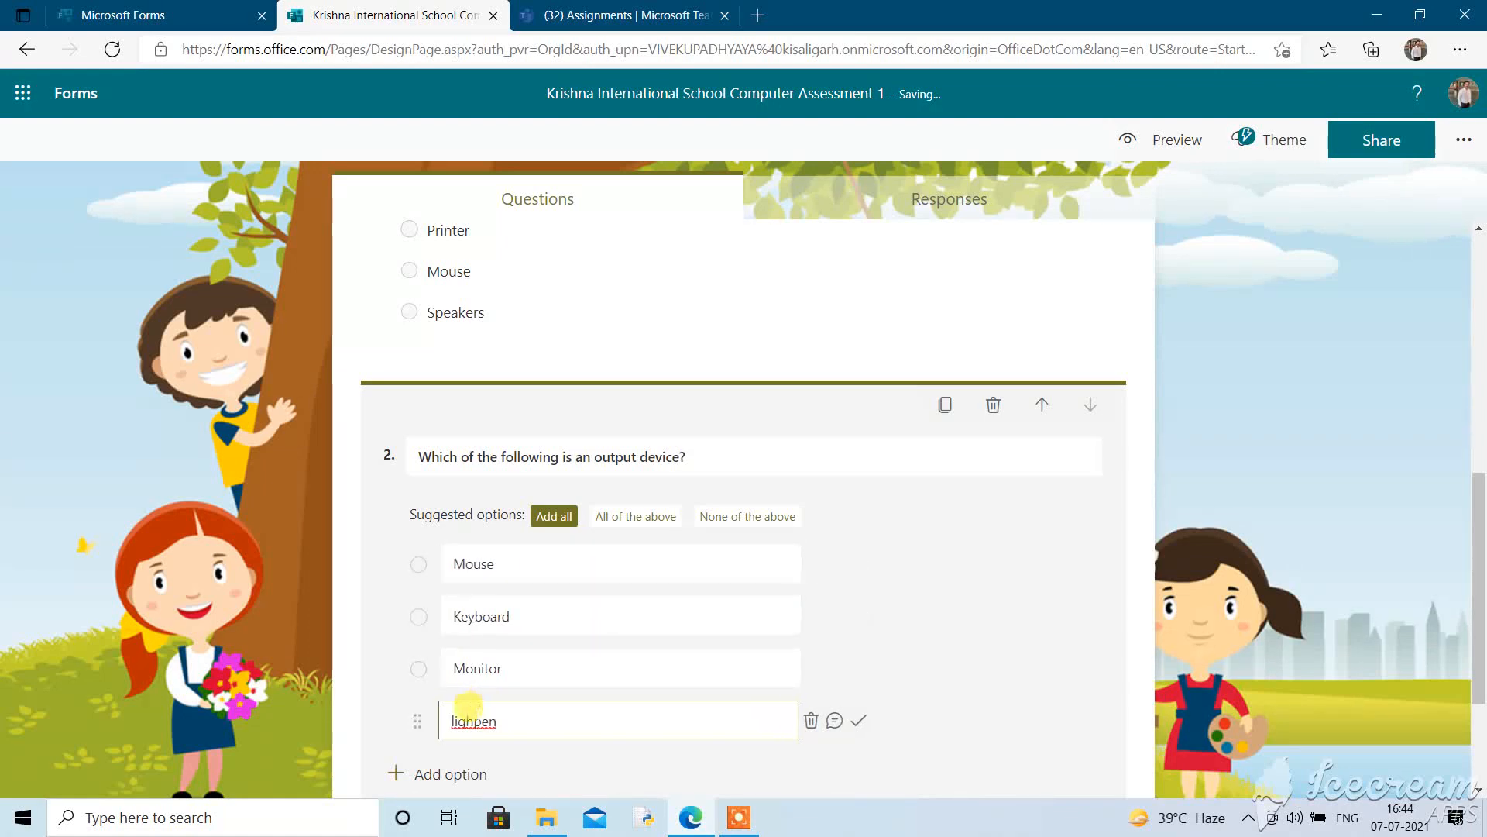
left_click(474, 720)
type("t")
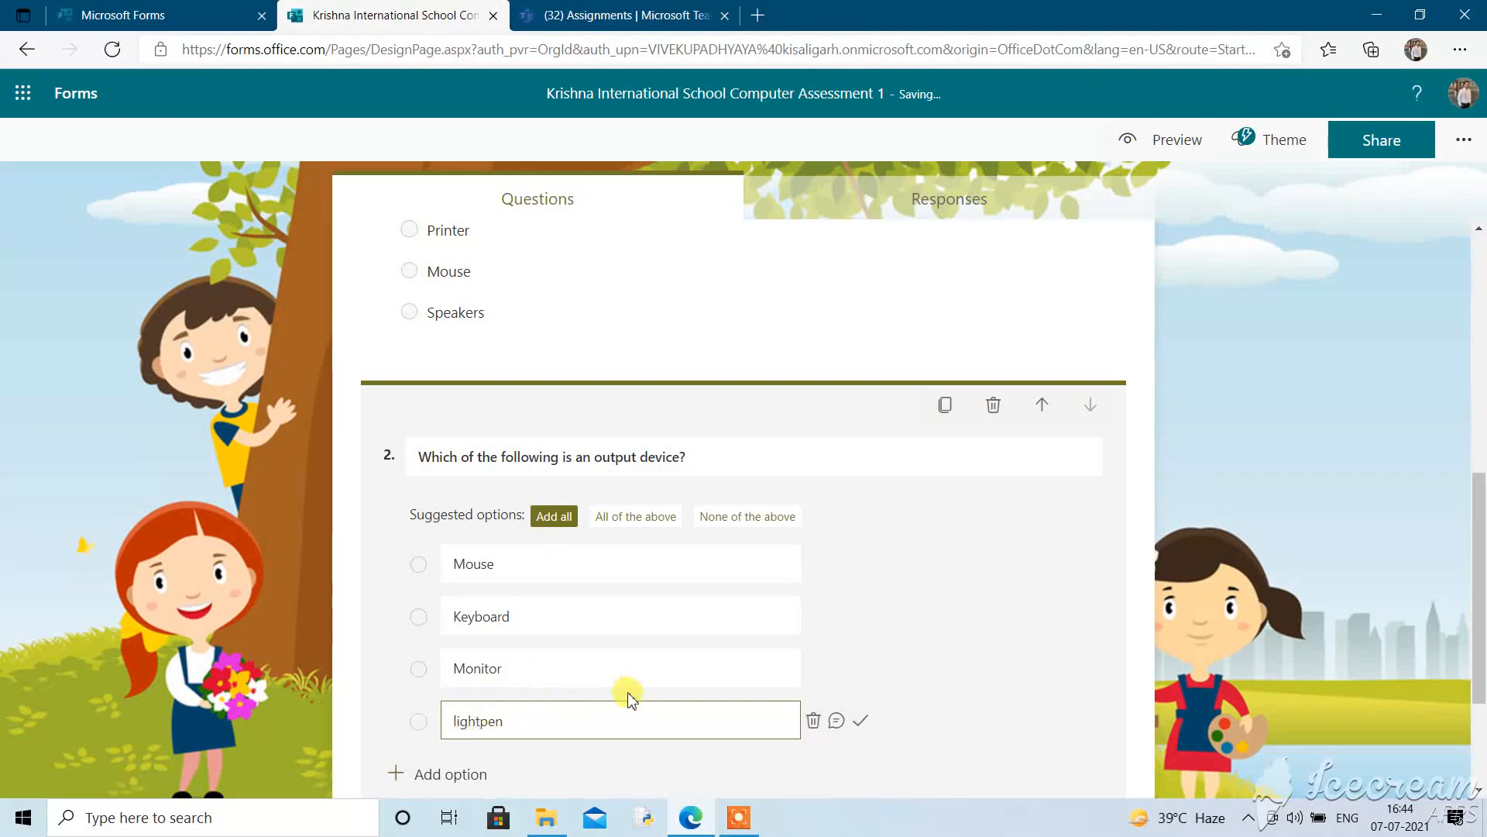
left_click(859, 668)
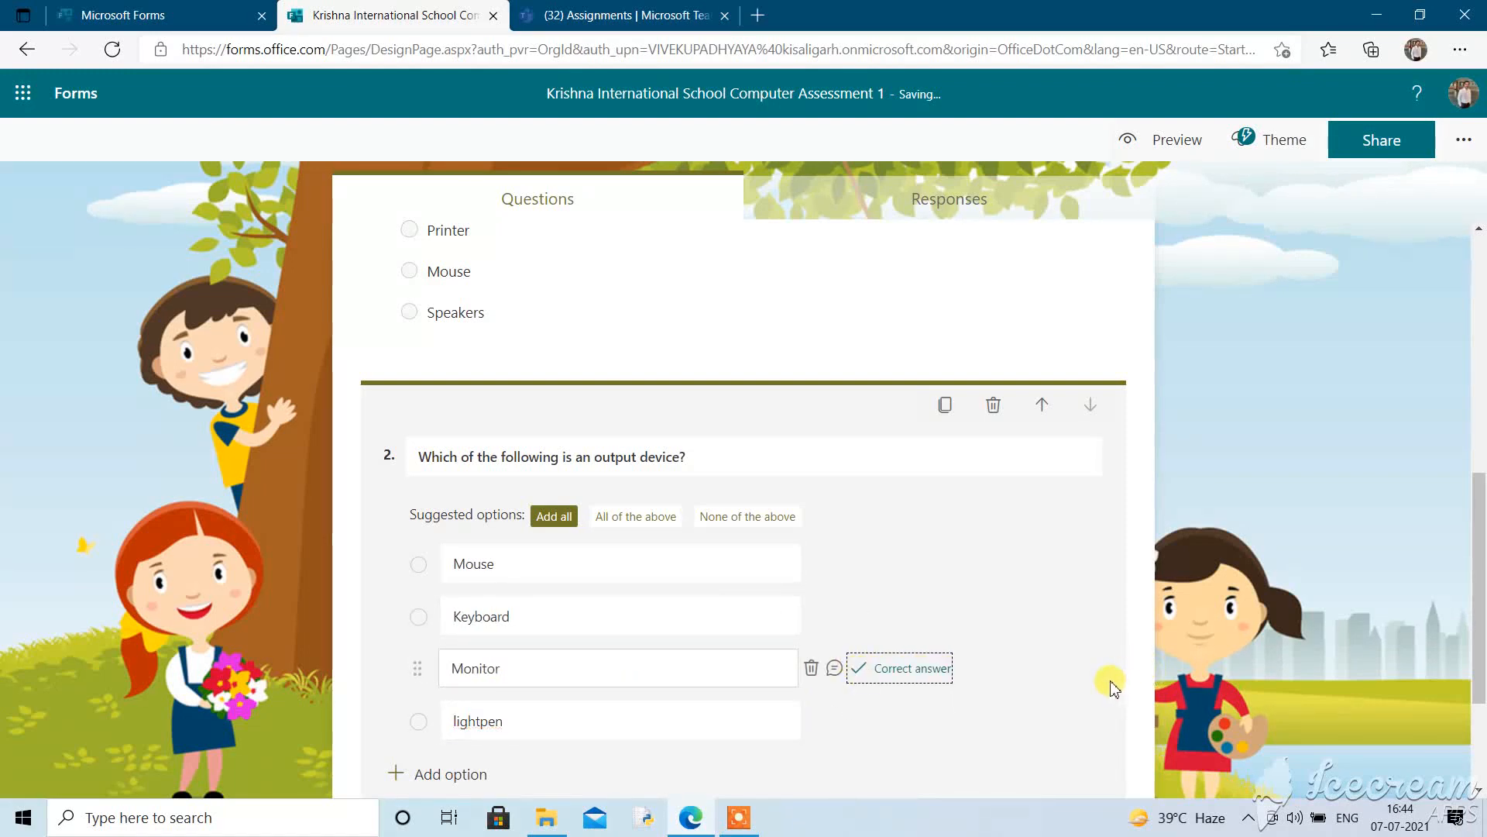
left_click(1481, 577)
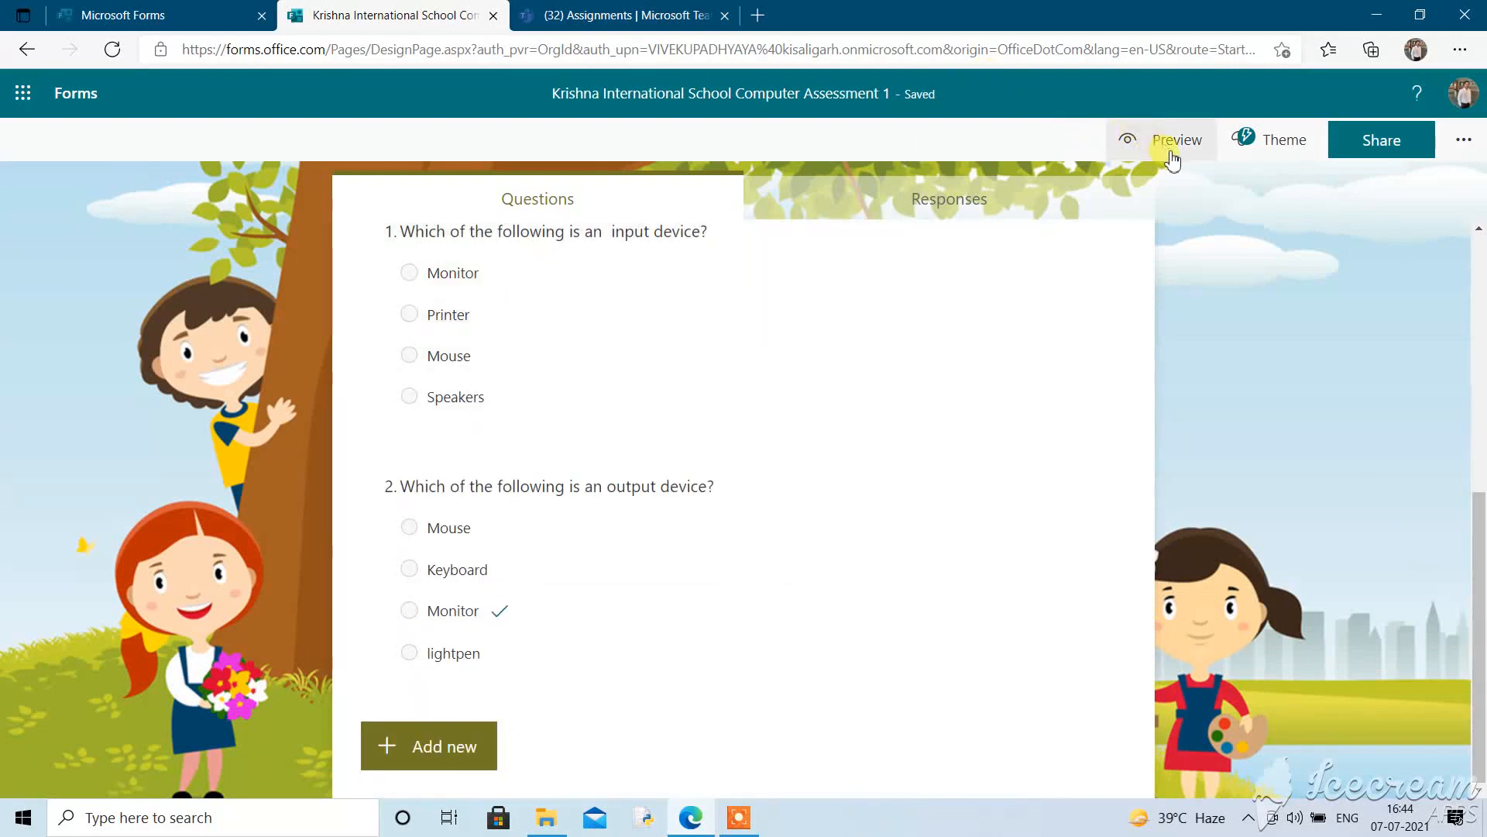
Preview the quiz in the computer layout and look through its header and both questions
left_click(1172, 155)
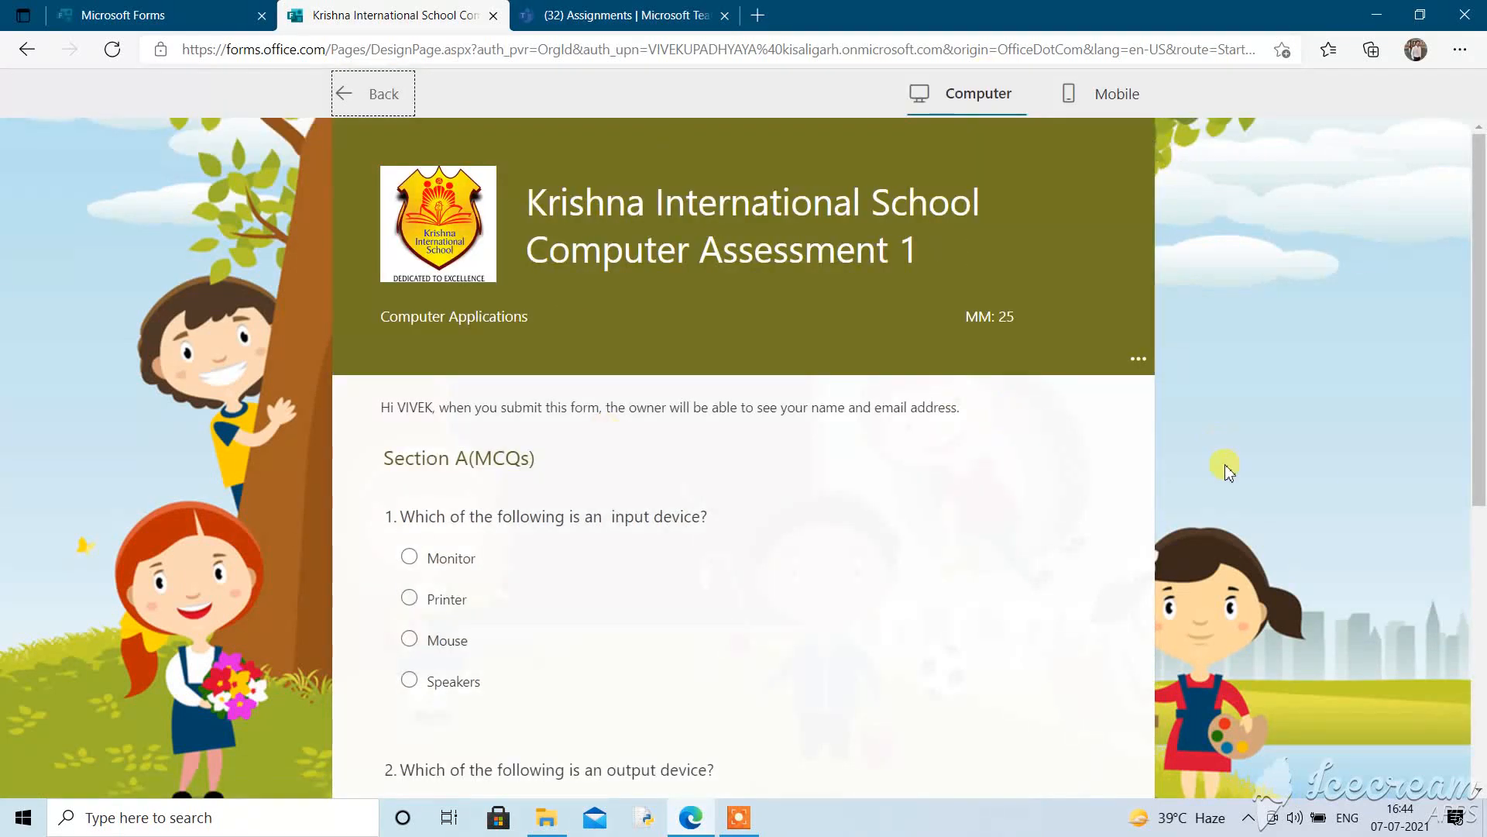
scroll(1481, 484, "down", 5)
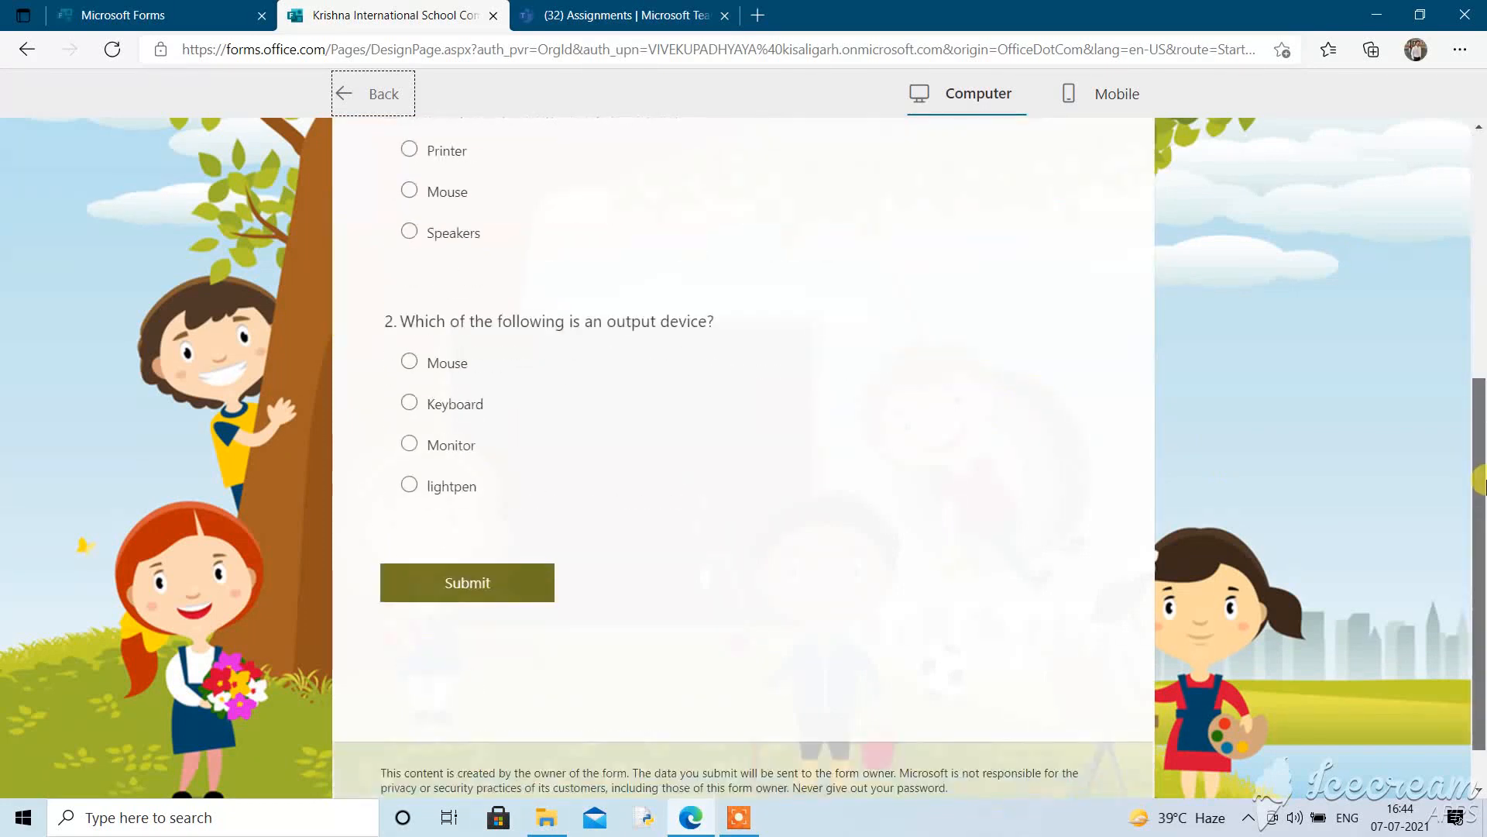
left_click_drag(1486, 480, 1486, 500)
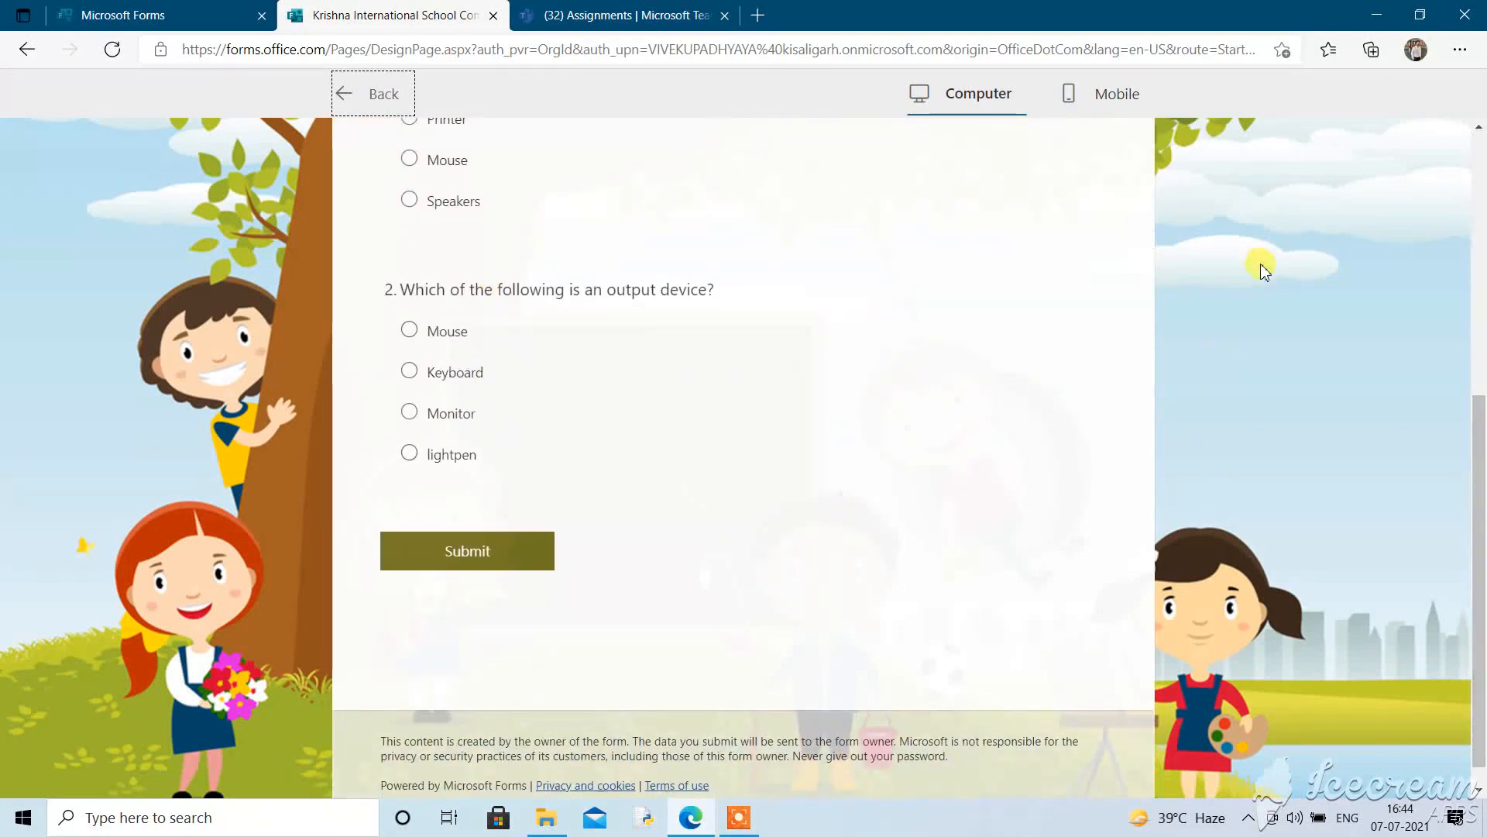
scroll(1457, 341, "up", 3)
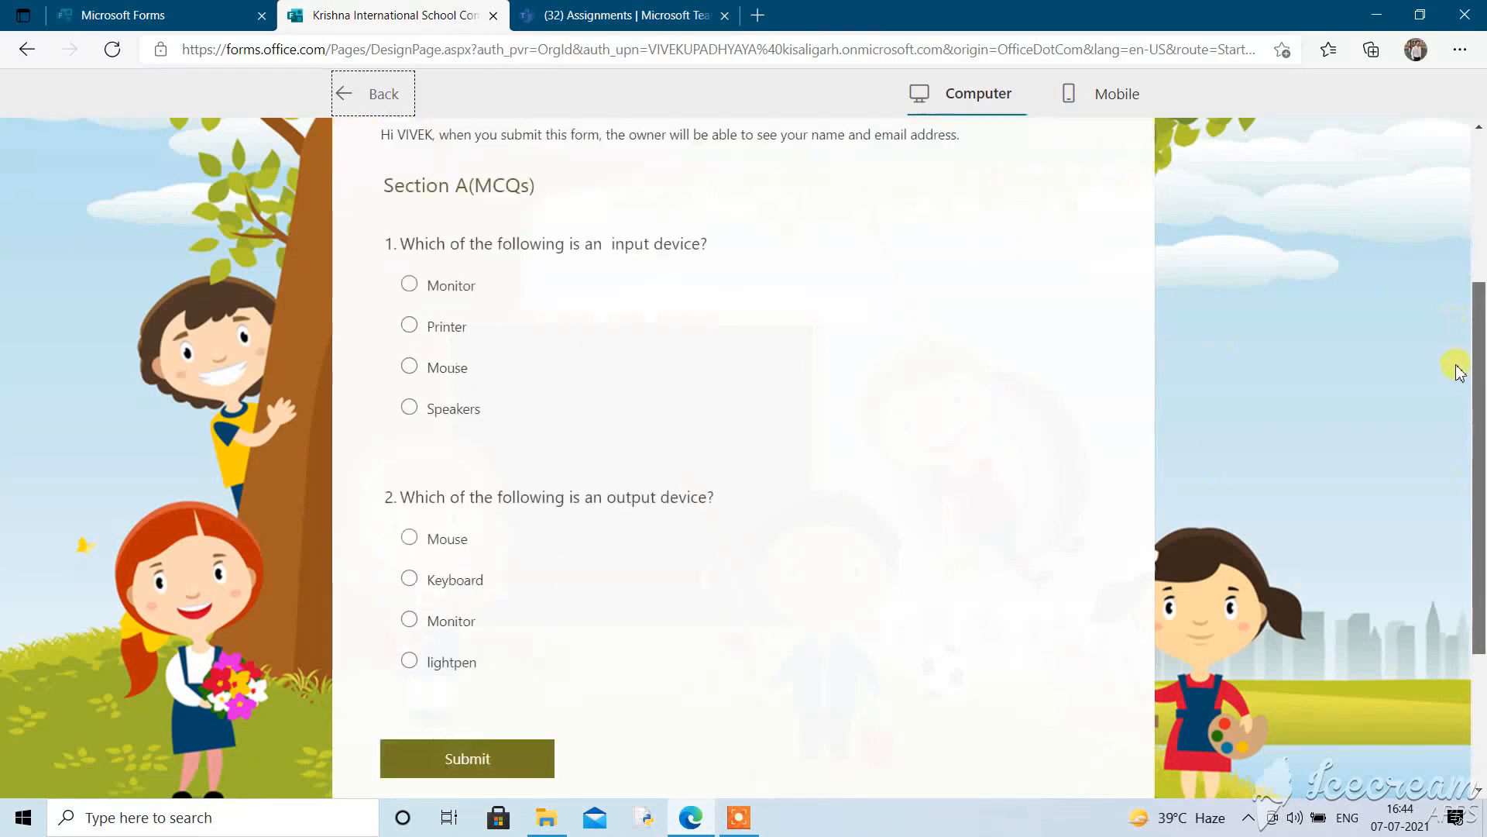
left_click_drag(1456, 366, 1455, 371)
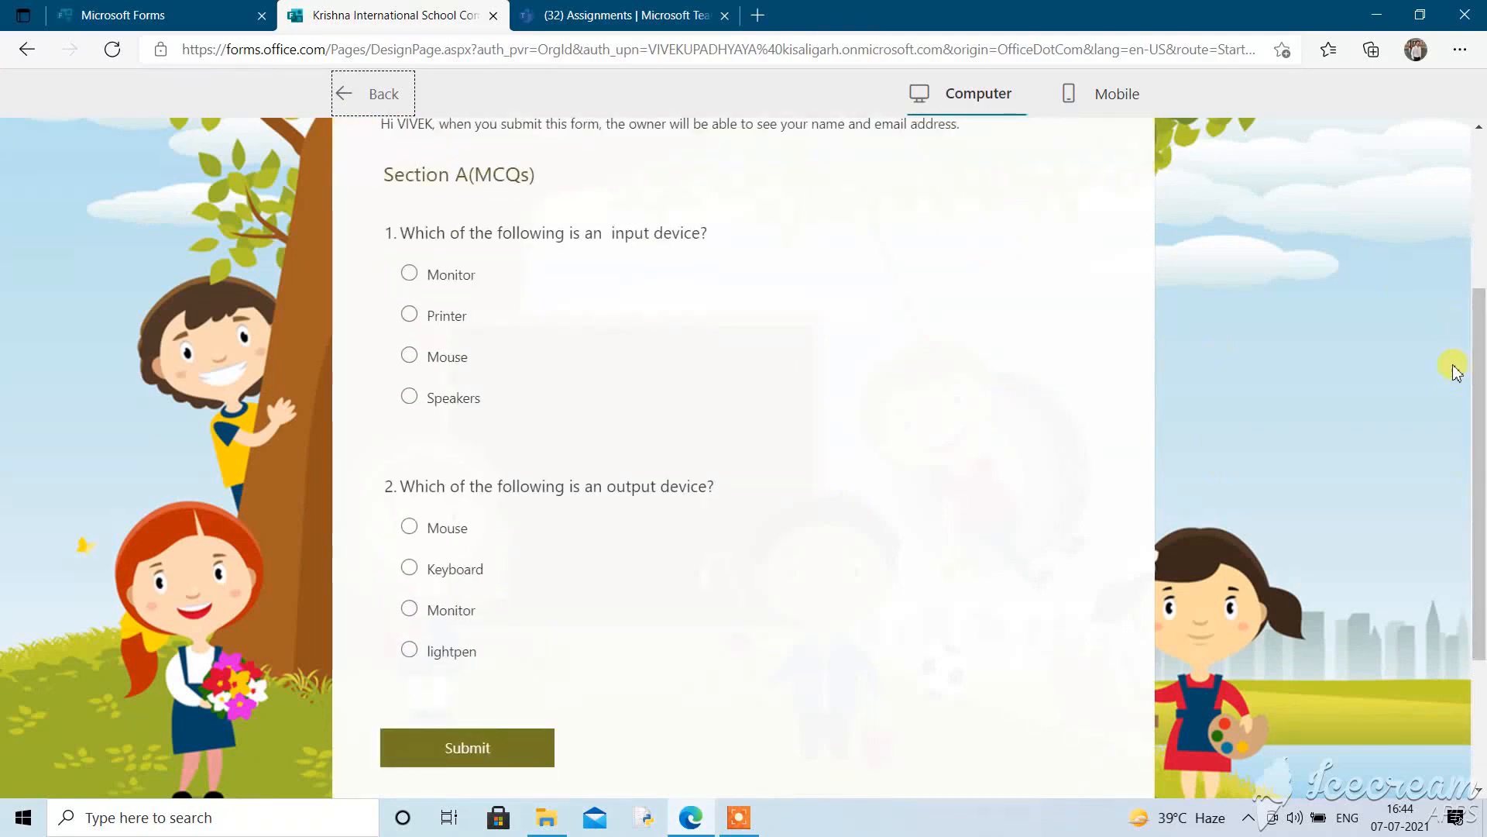
Try answering "Monitor" for question 1 and "Keyboard" for question 2 in the preview, and return to editing
left_click(411, 275)
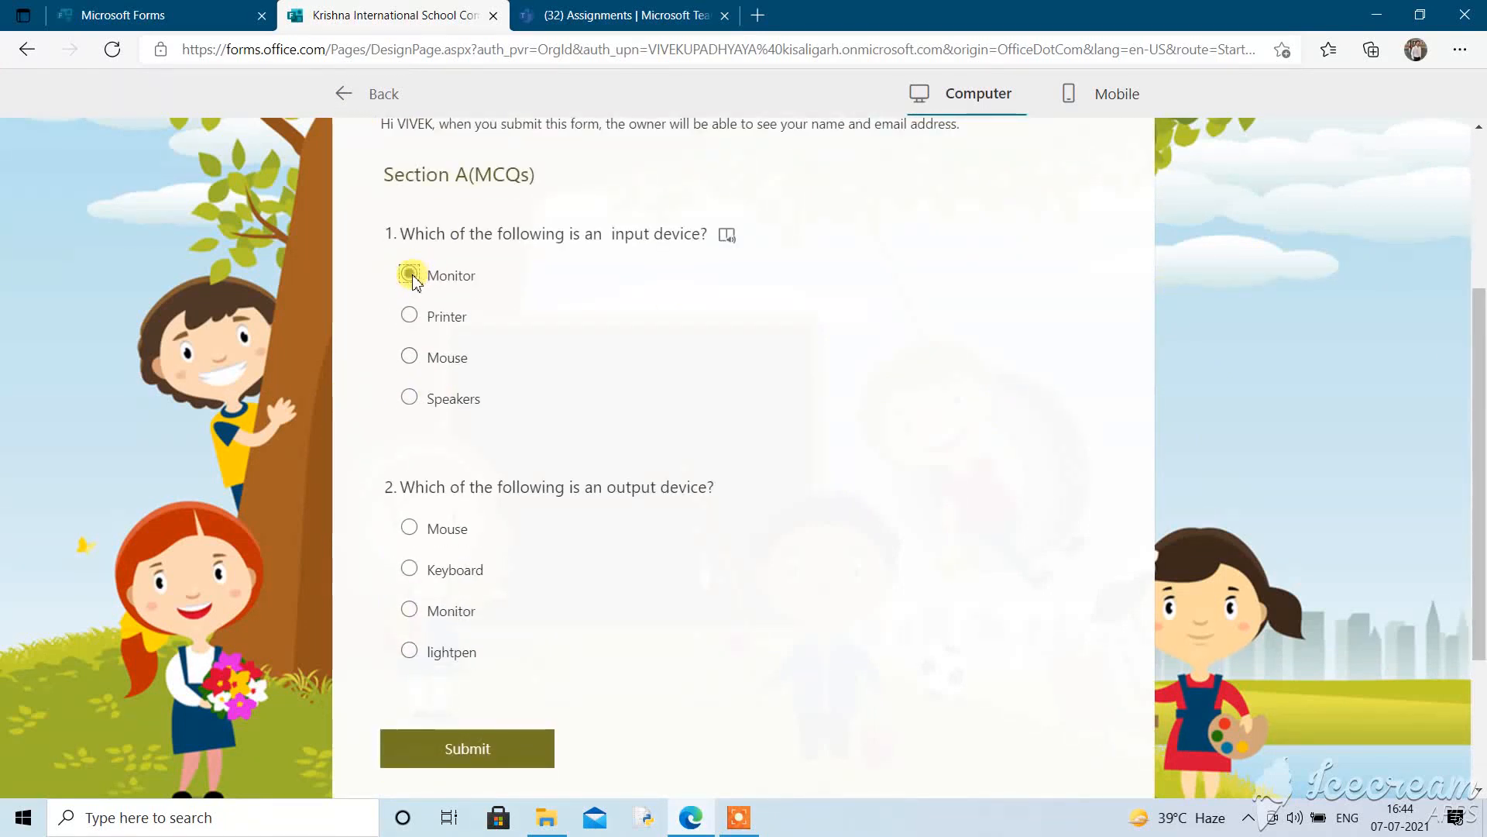
left_click(424, 576)
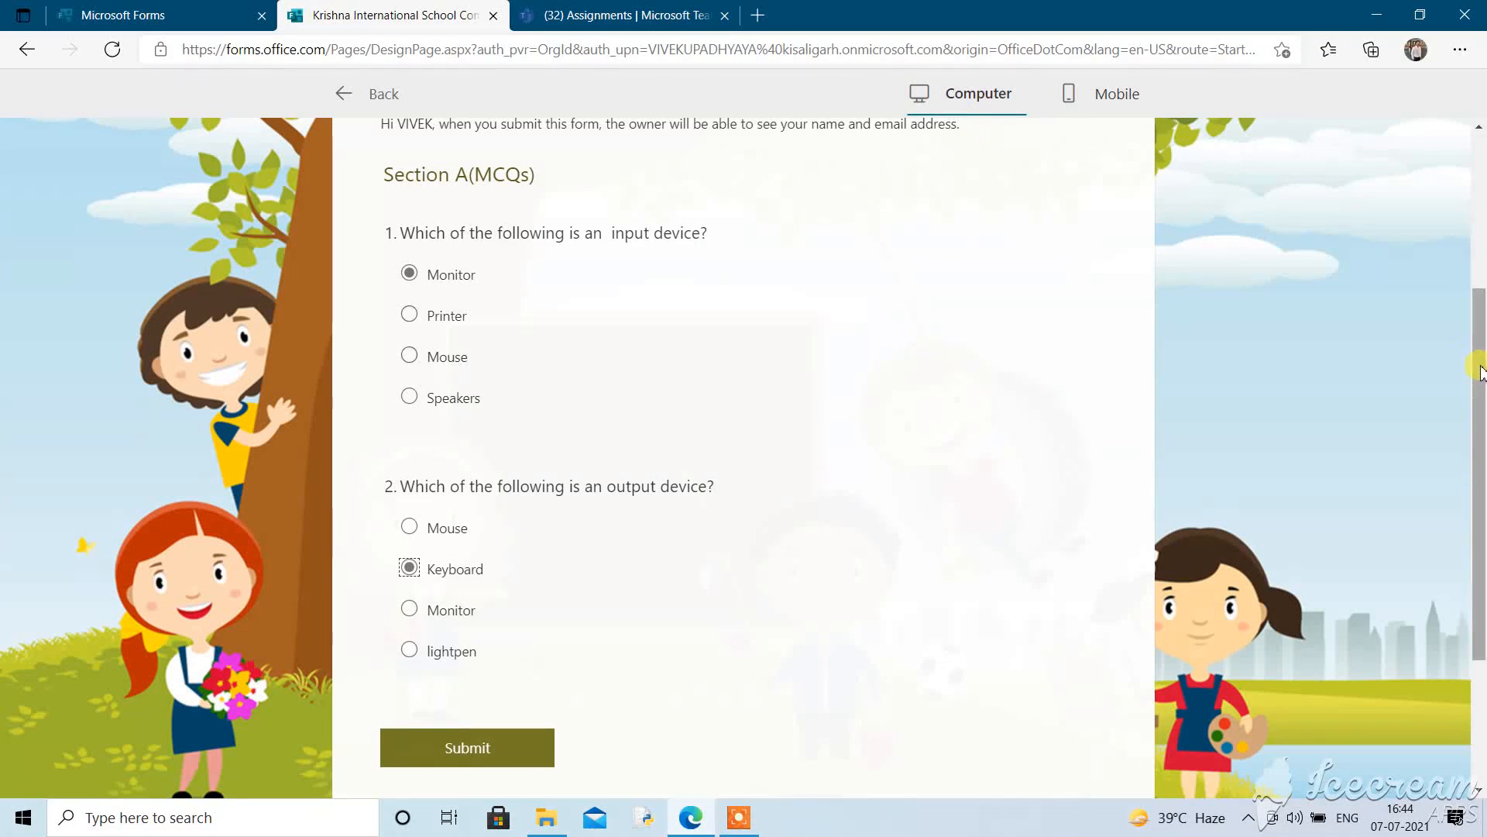
left_click_drag(1430, 214, 1216, 142)
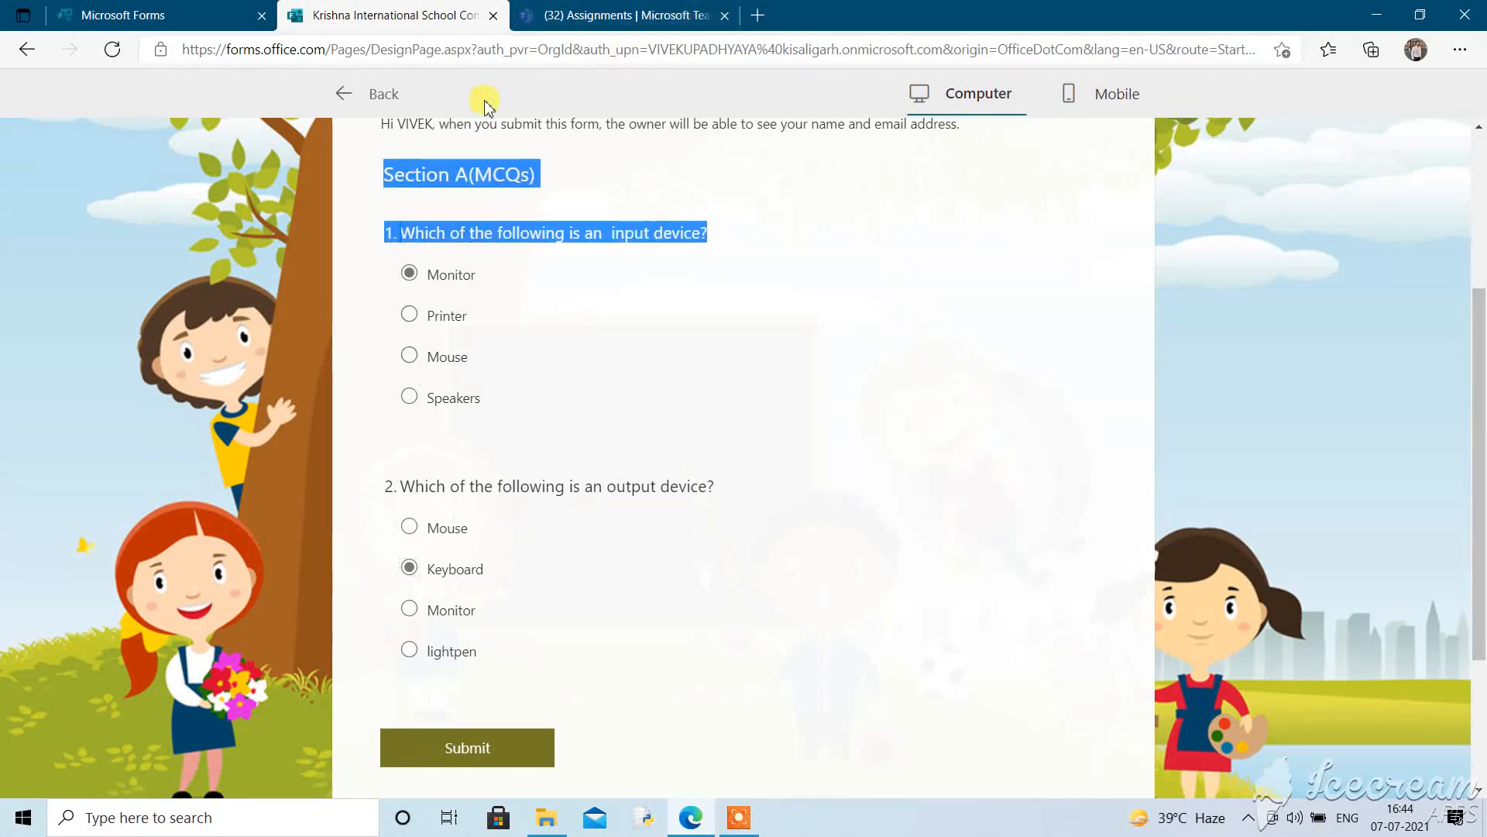
left_click(366, 94)
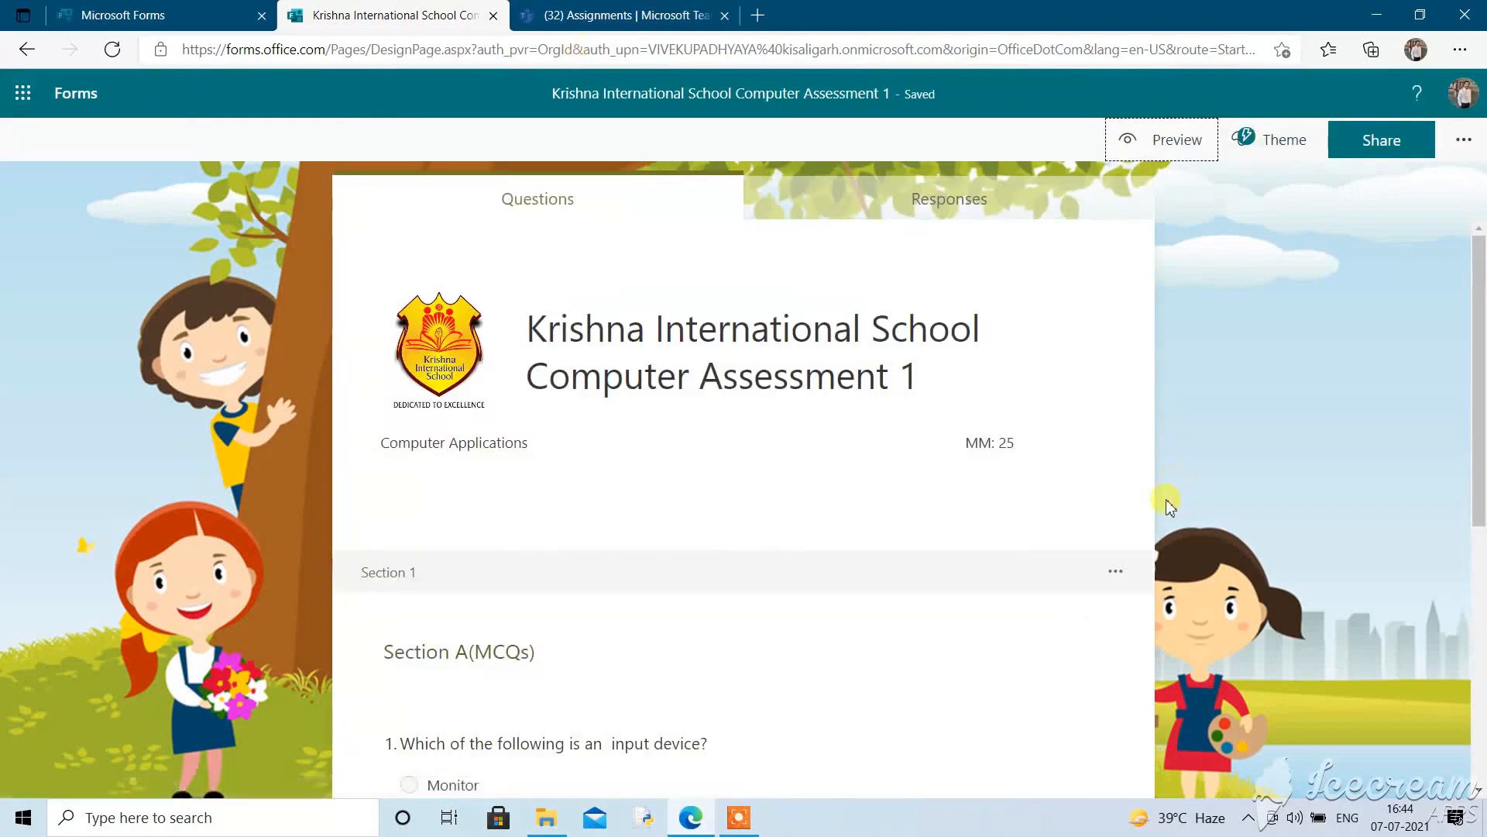
Add a new section below question 2
left_click_drag(1478, 308, 1479, 589)
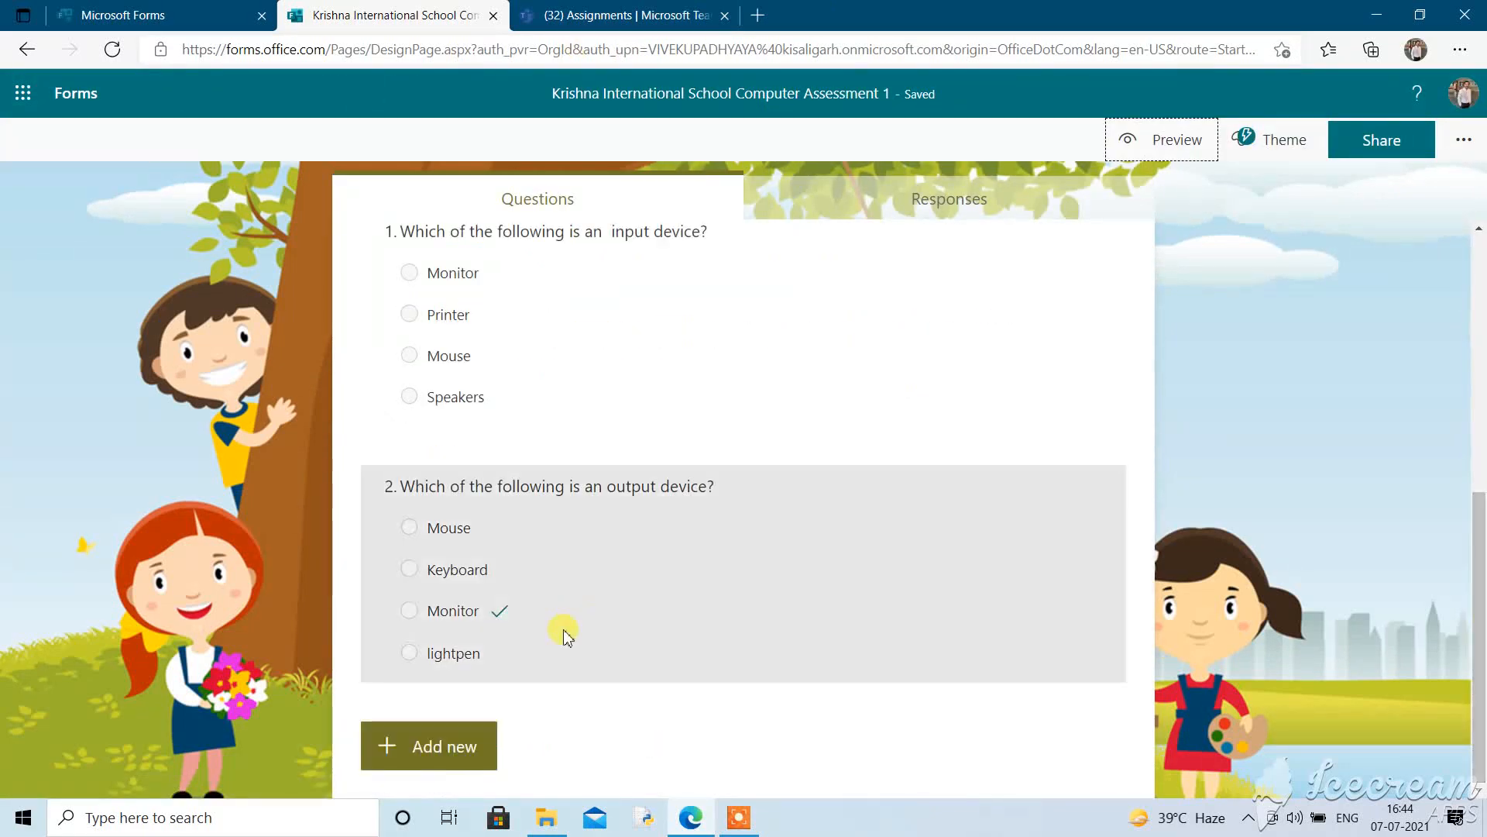
left_click(468, 748)
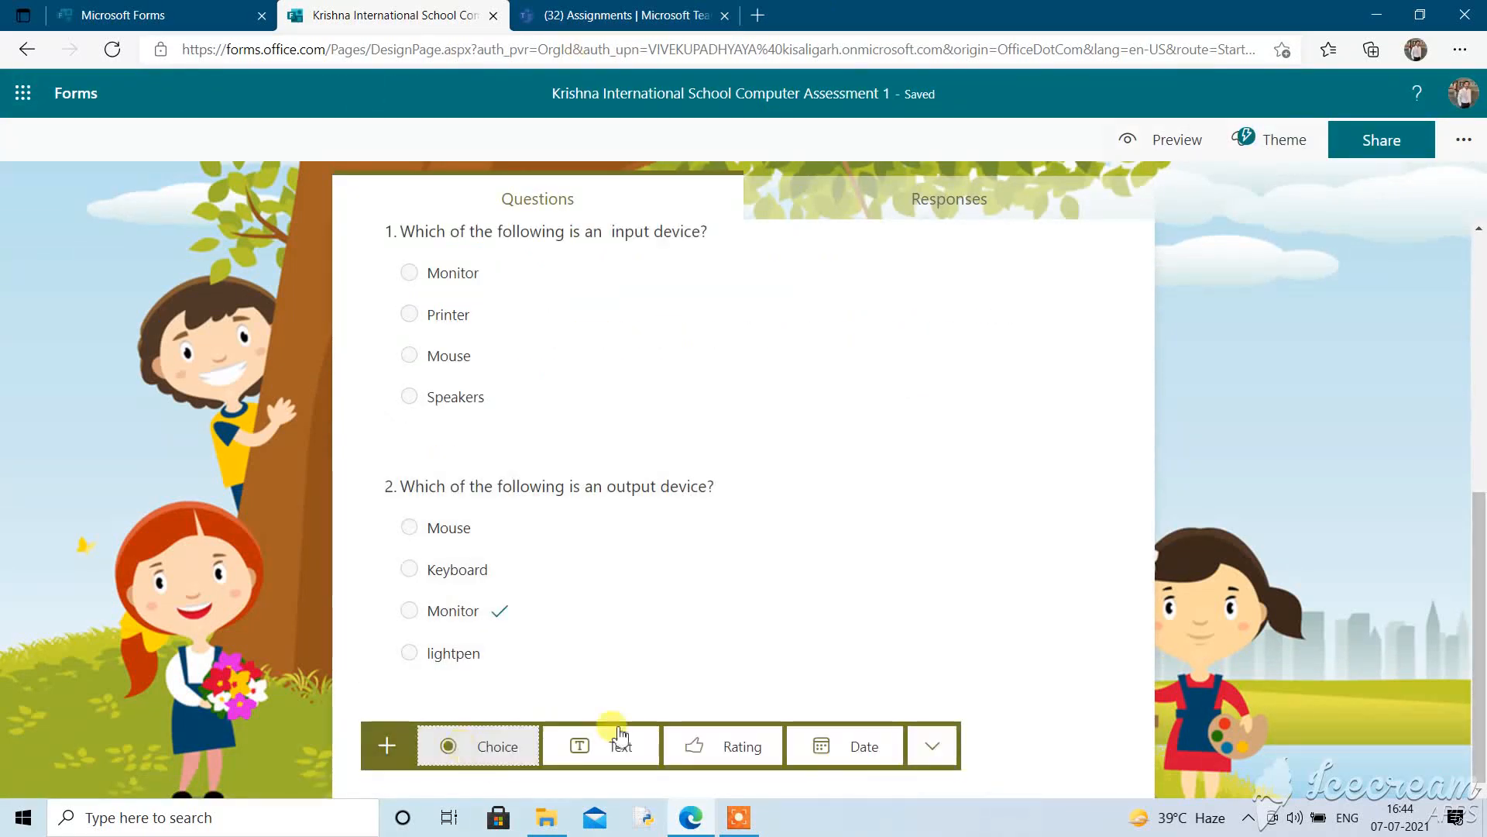
left_click(932, 746)
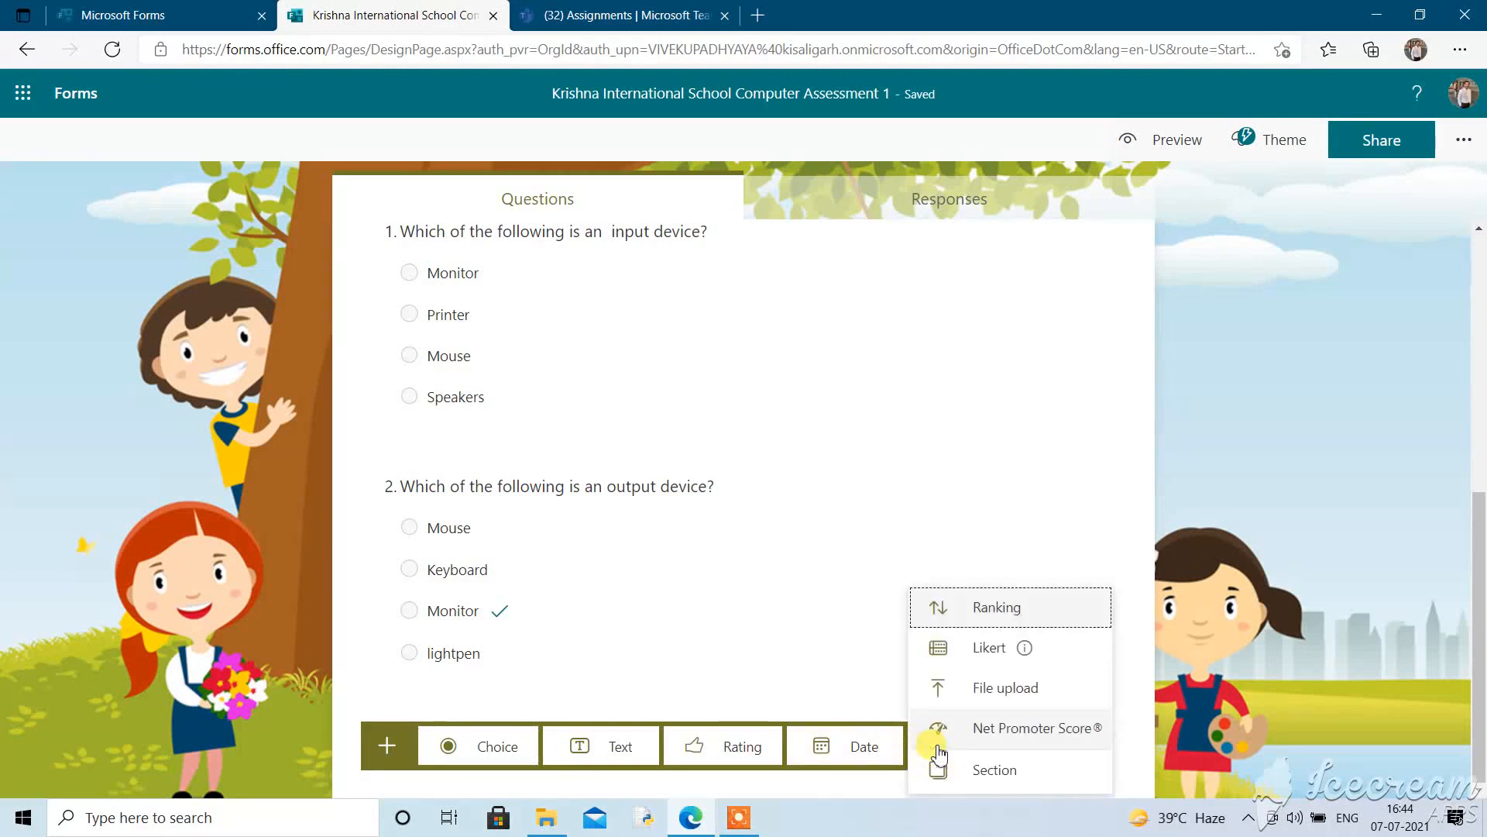
left_click(999, 770)
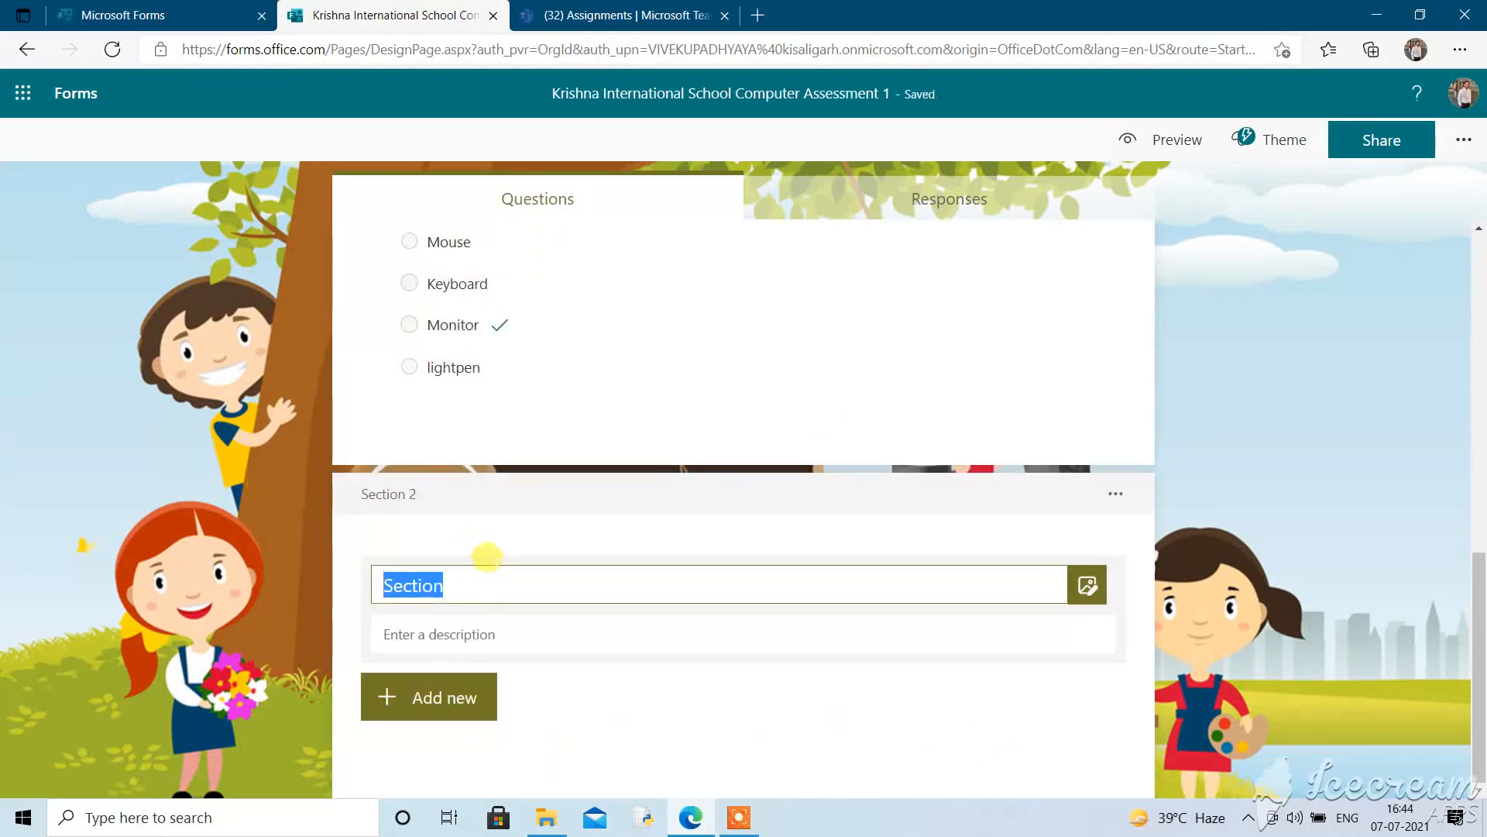
Title the new section "Section B(Theoretical type Questions)"
left_click(464, 577)
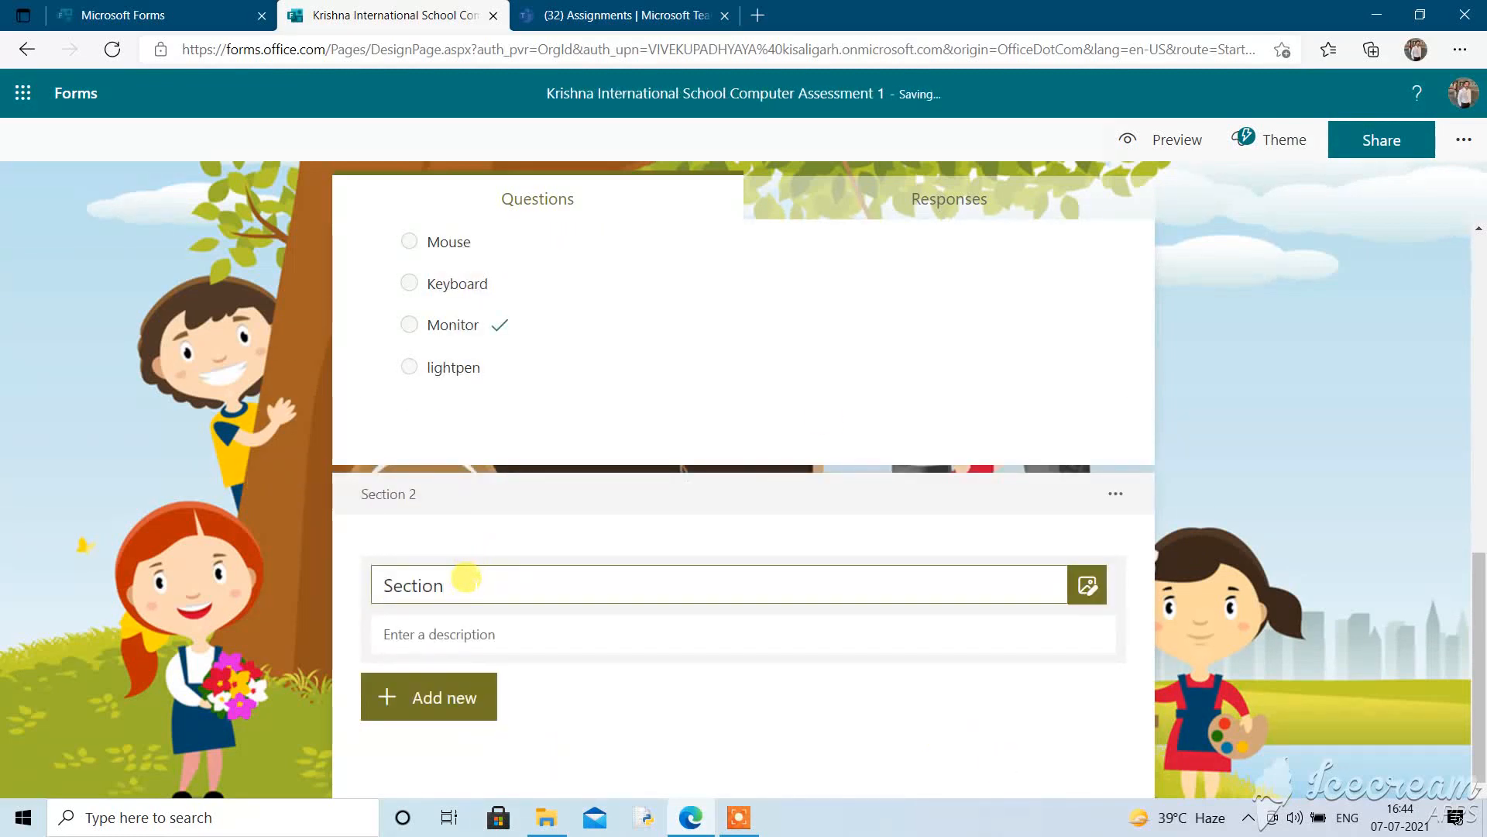
type("B")
type("()")
type("Theor")
type("stical Q")
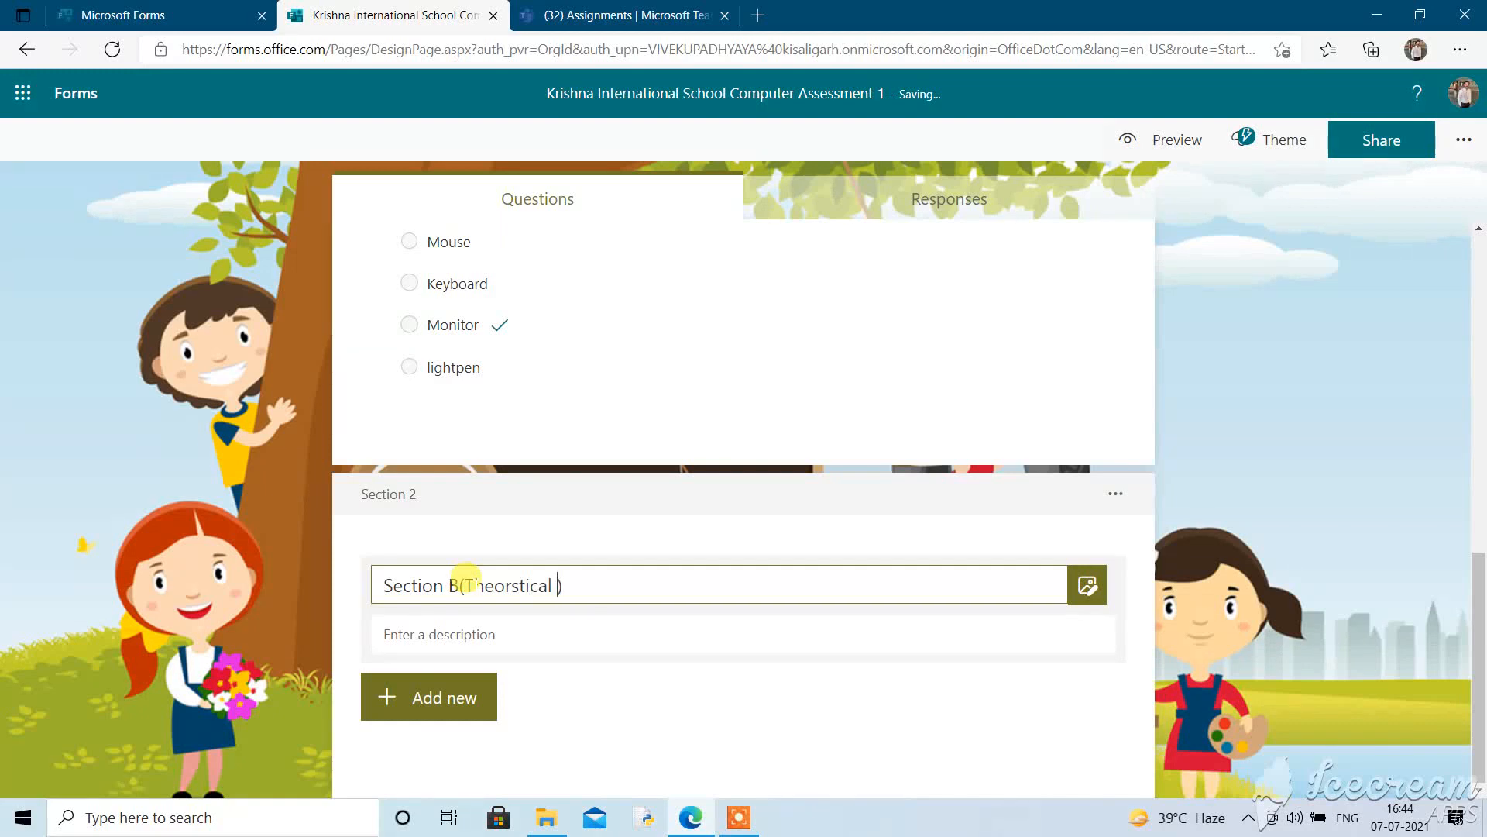
key("BackSpace")
type("type")
key("Left")
key("Left")
key("BackSpace")
type("e")
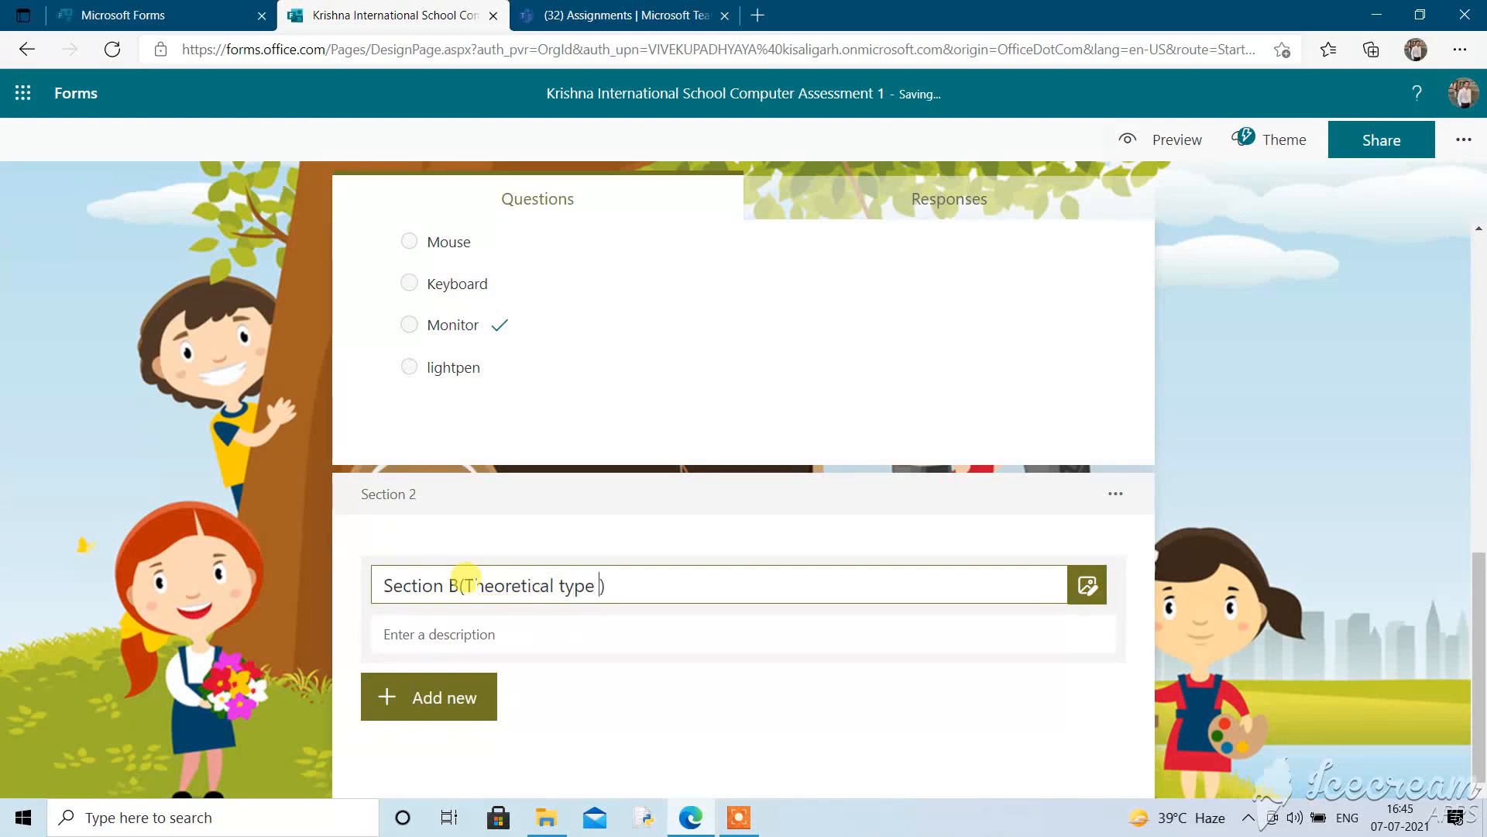
type(" Quation")
key("Left")
key("Left")
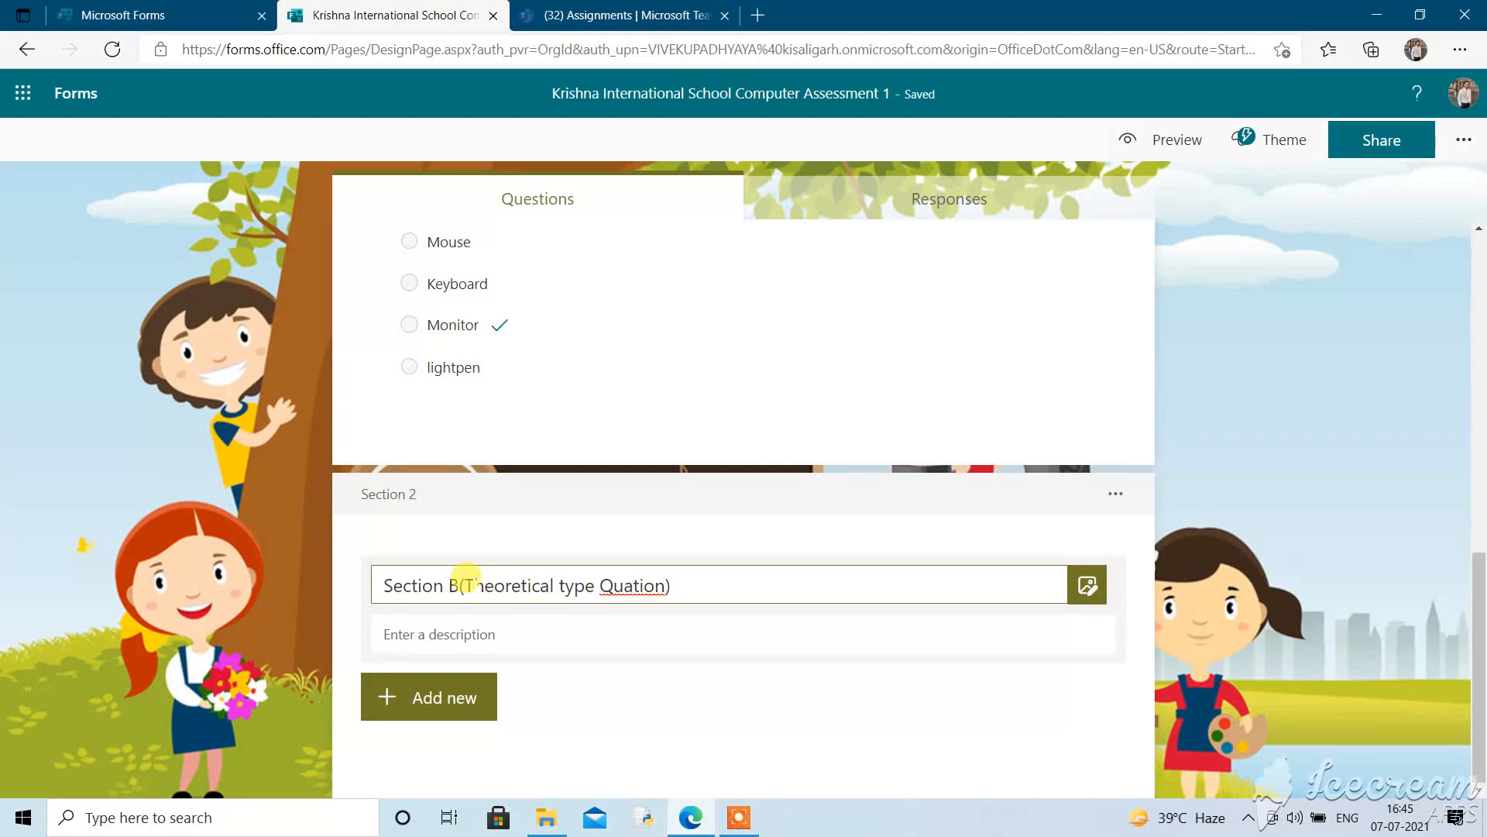
key("BackSpace")
type("estion")
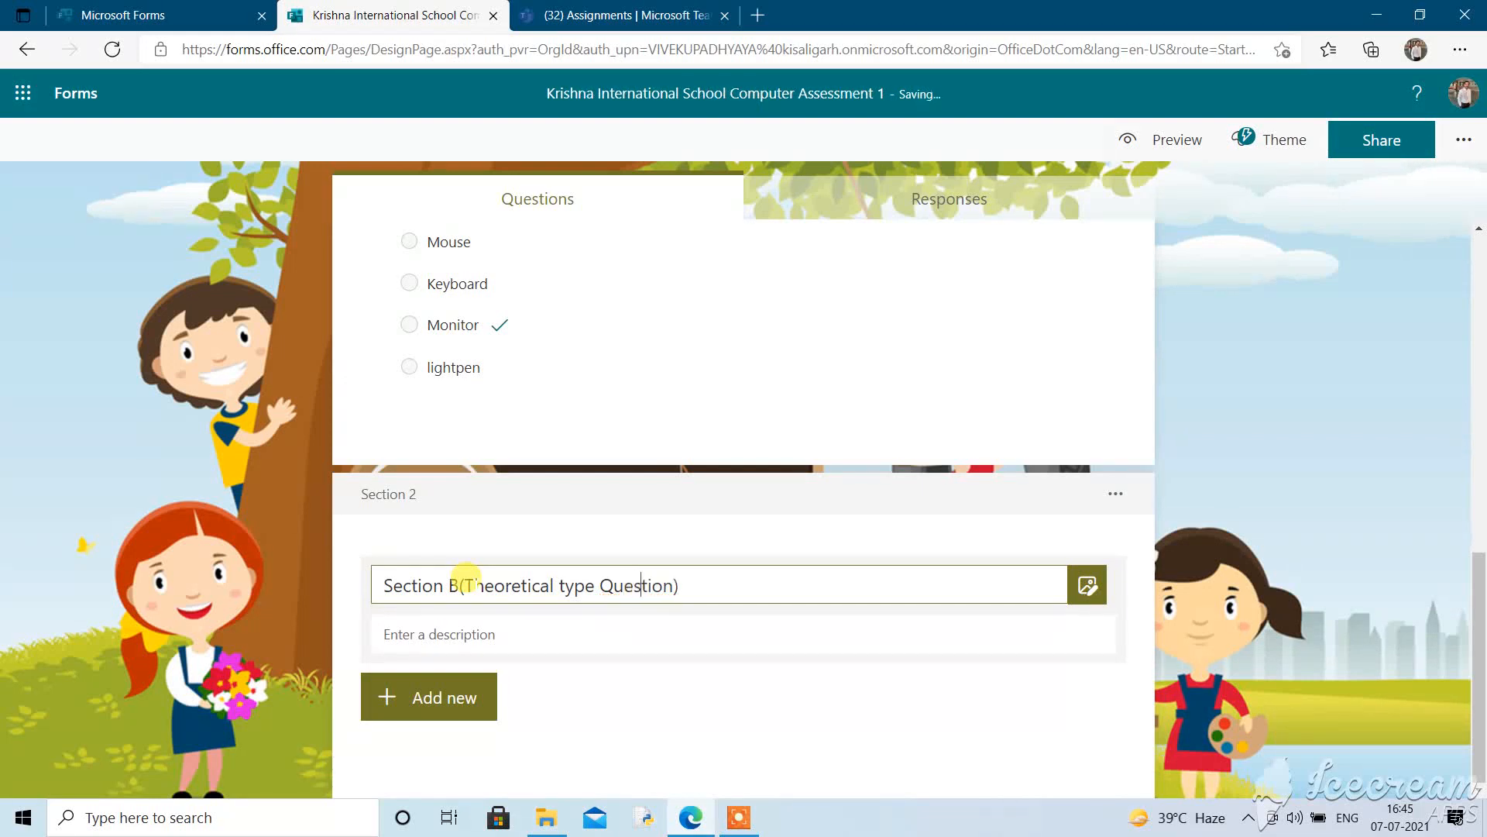
type("s")
key("End")
Add a text question to Section B and enable the long answer option for it
left_click(426, 703)
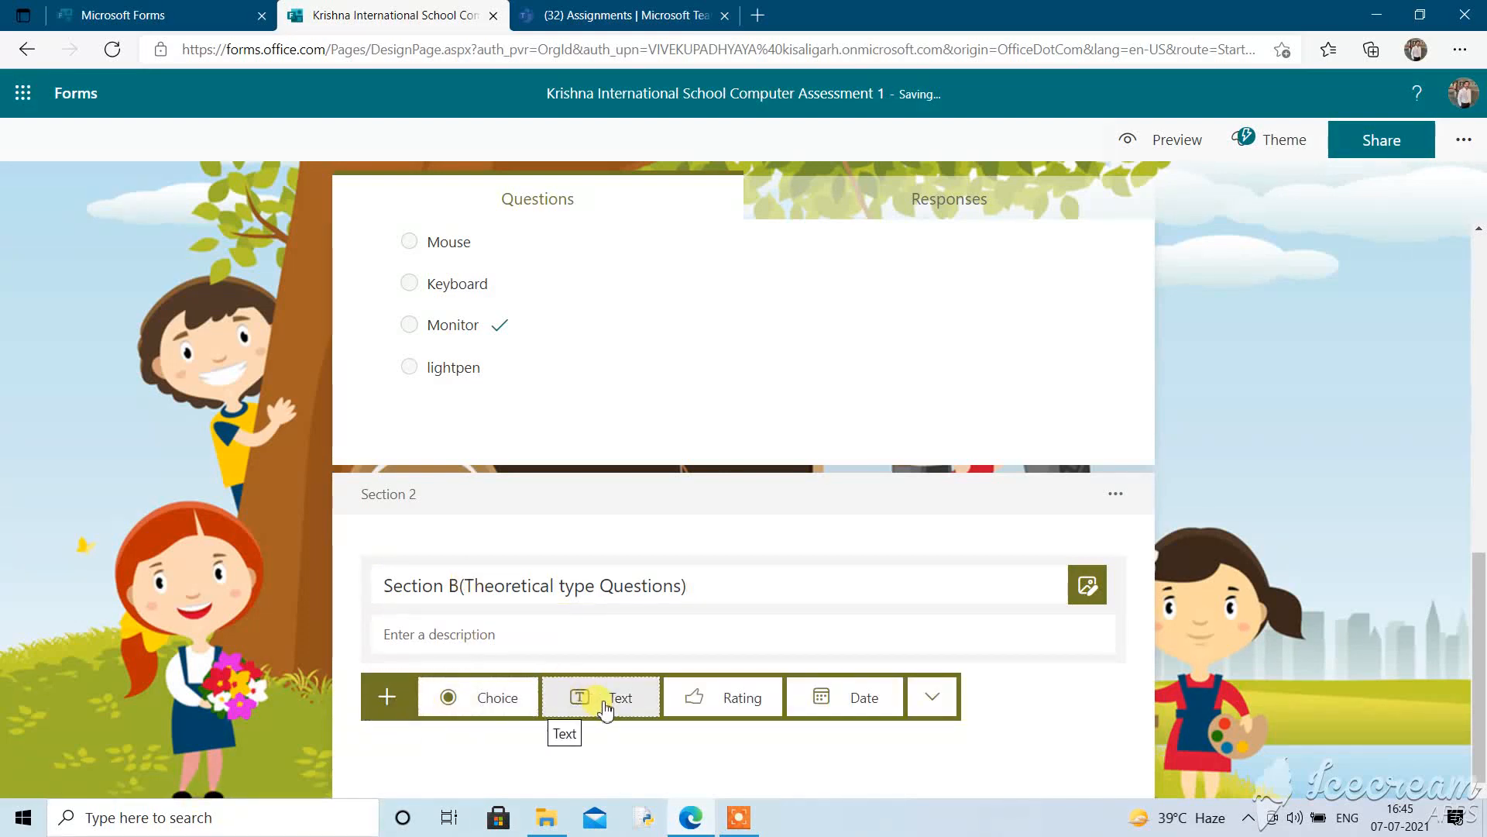
left_click(604, 701)
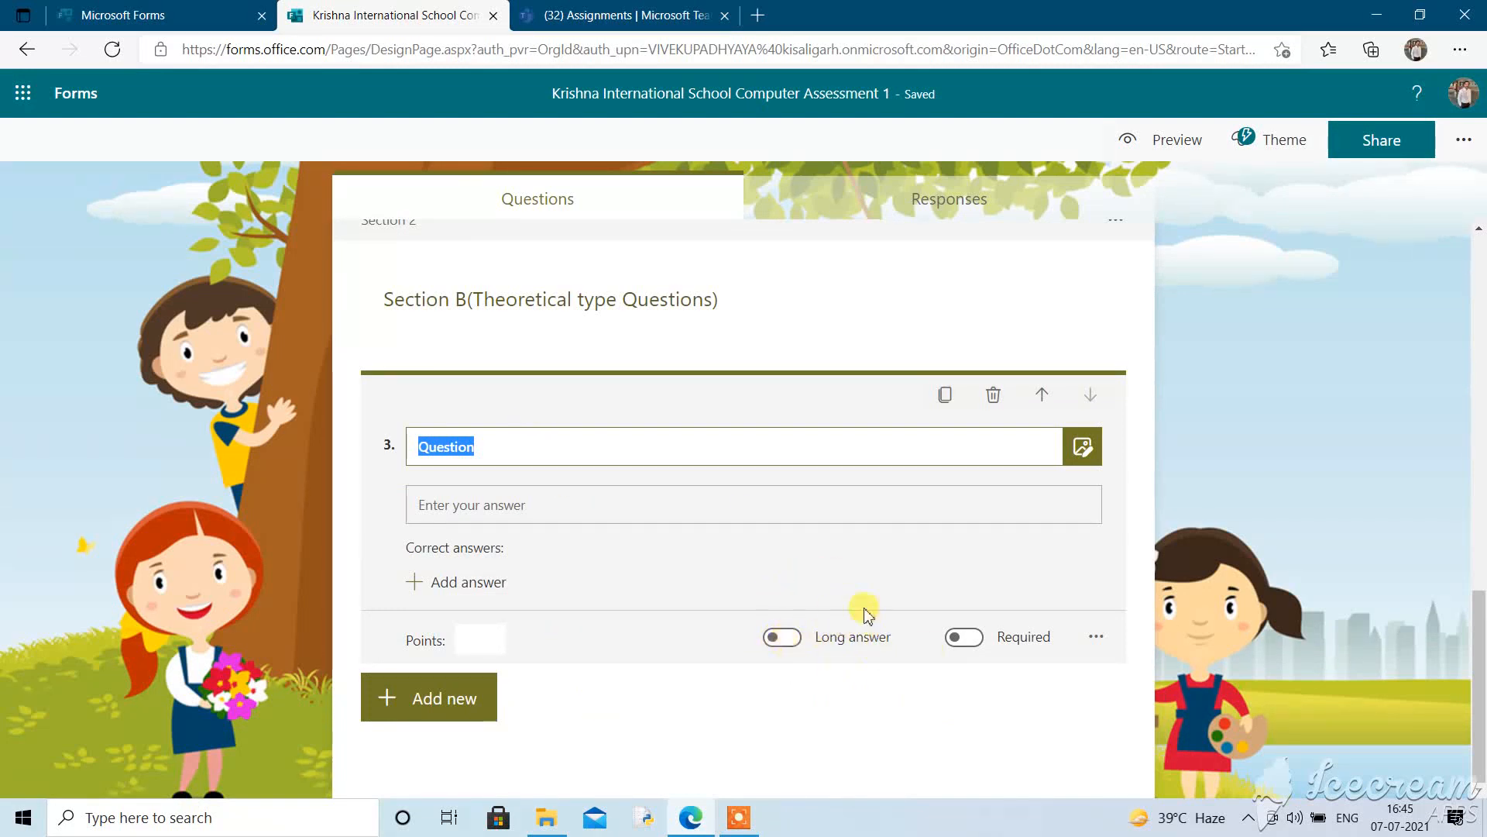
left_click(781, 638)
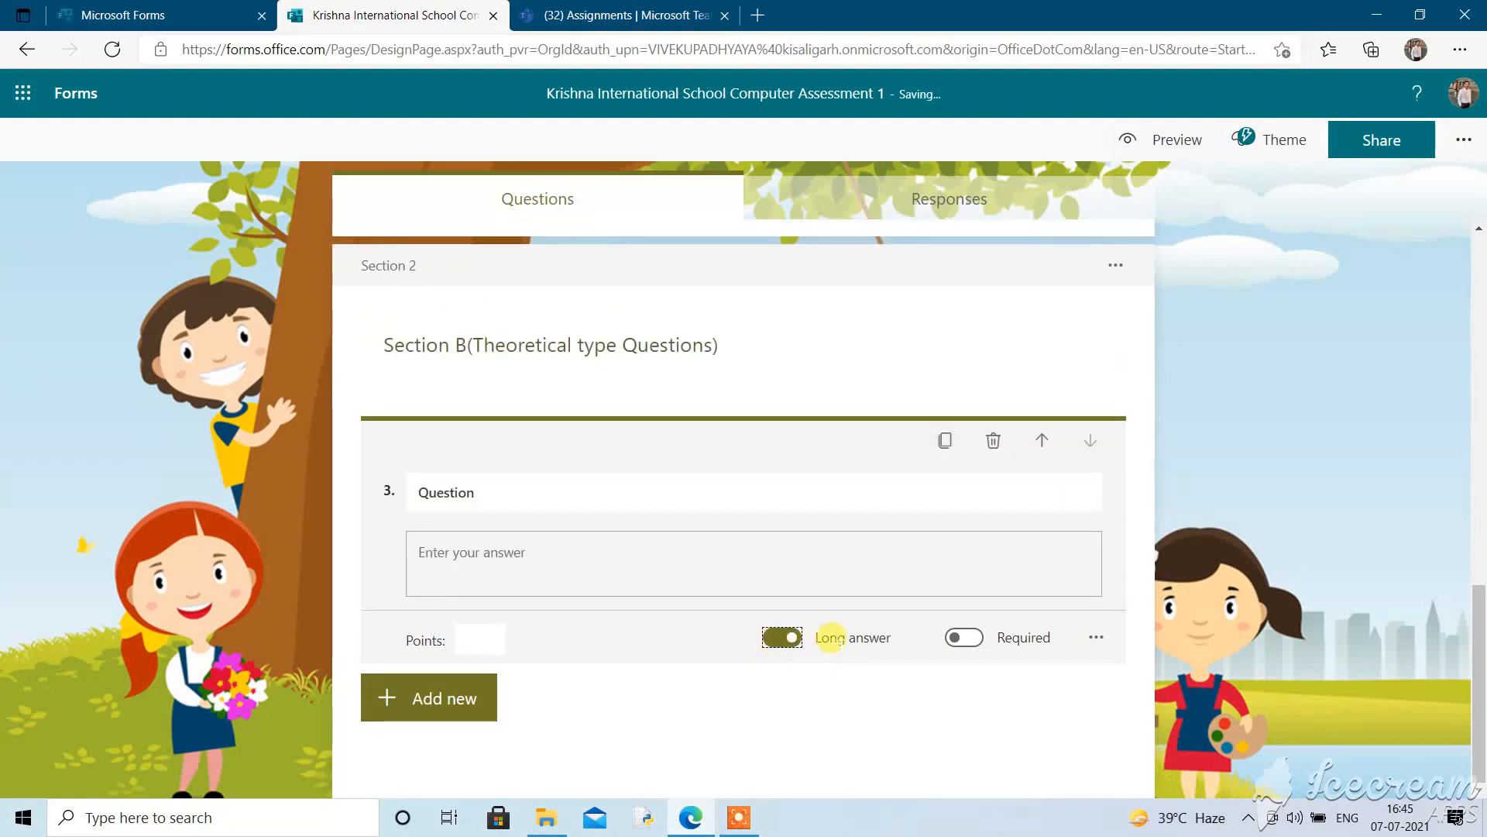
left_click(565, 550)
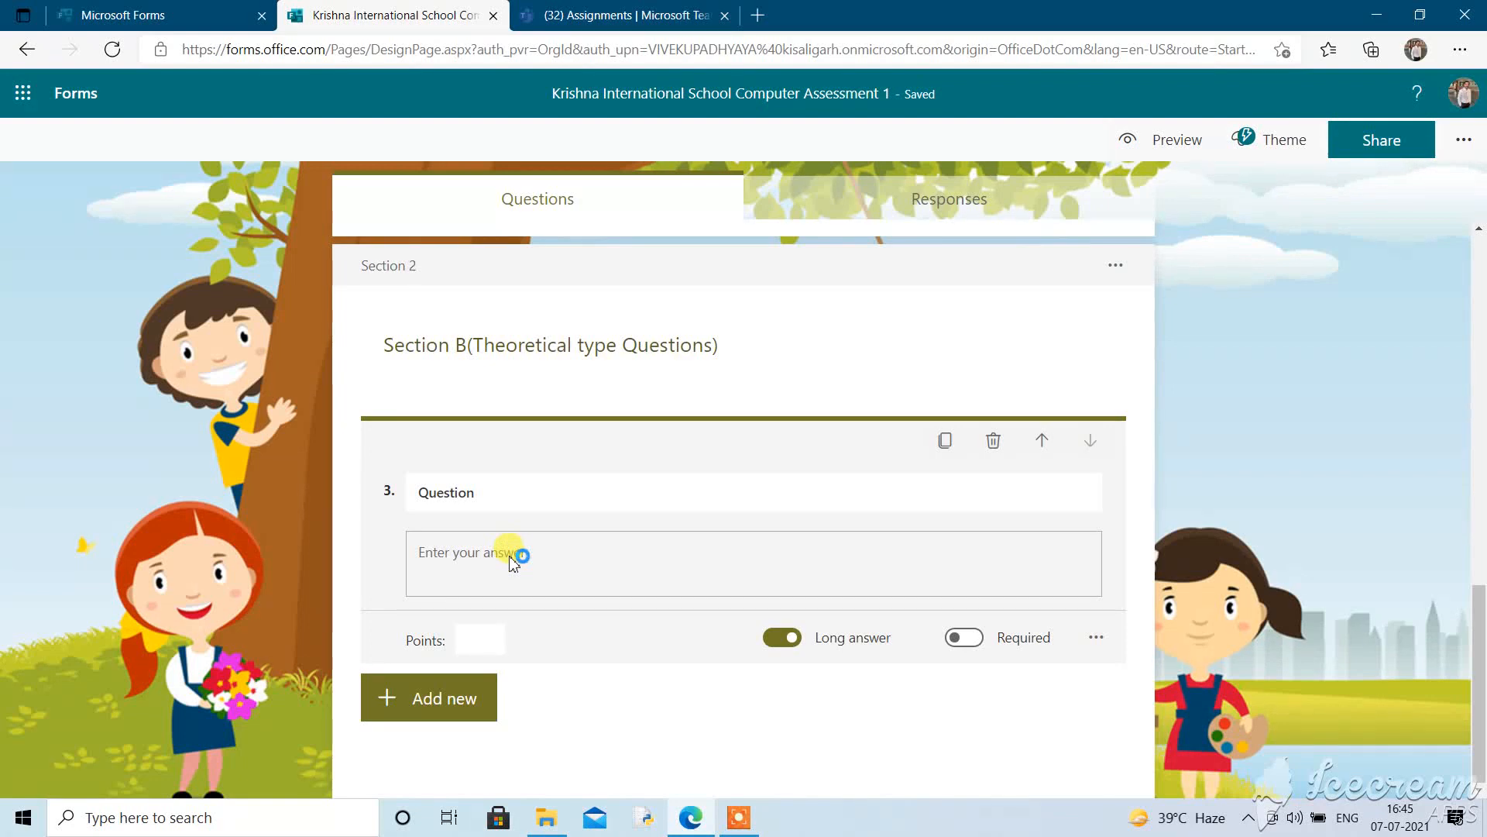
Set the text of question 3 to "Question3 for long answer?"
left_click(470, 485)
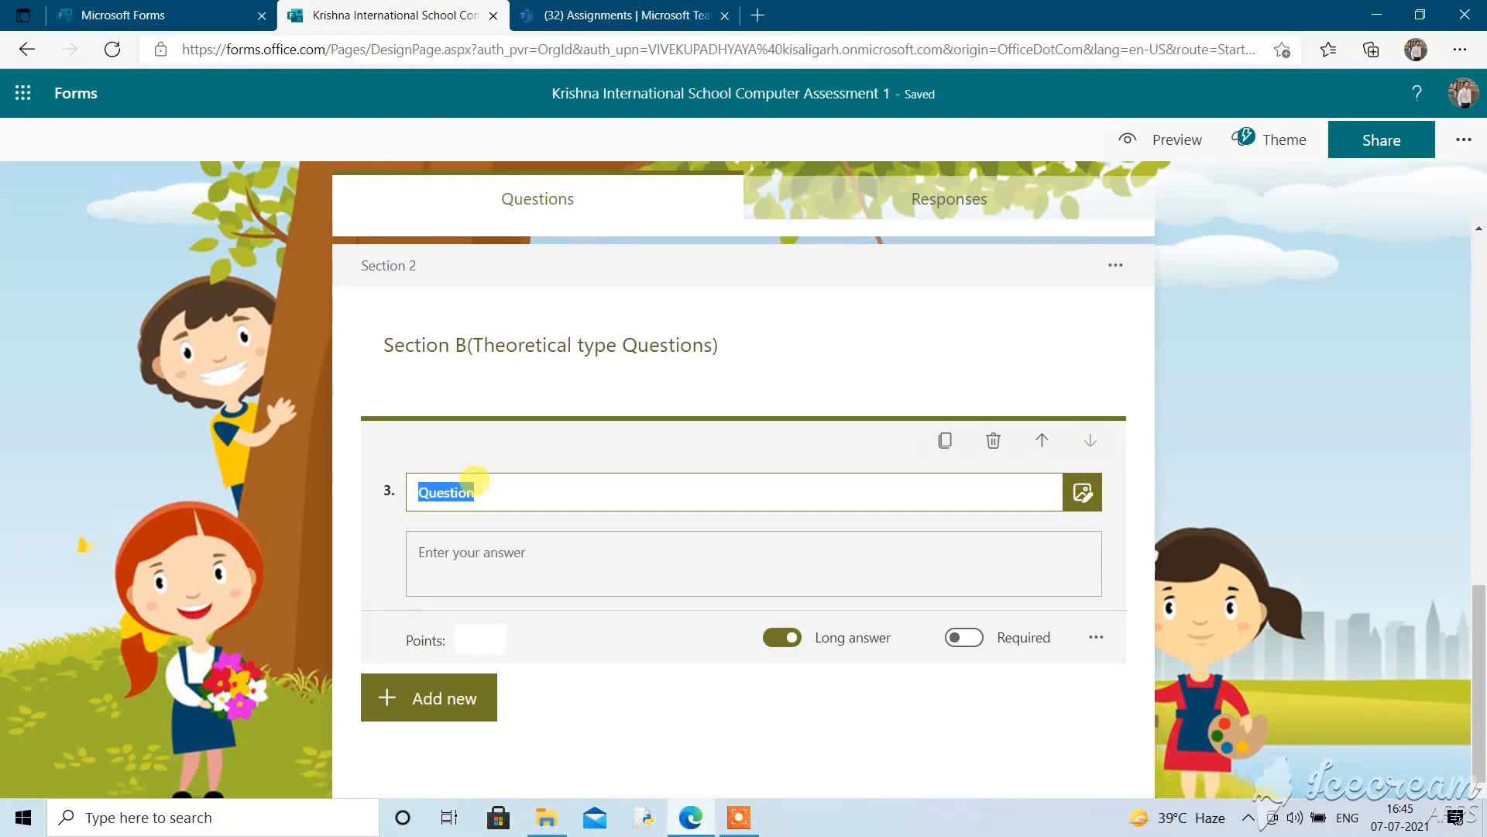
type("Q")
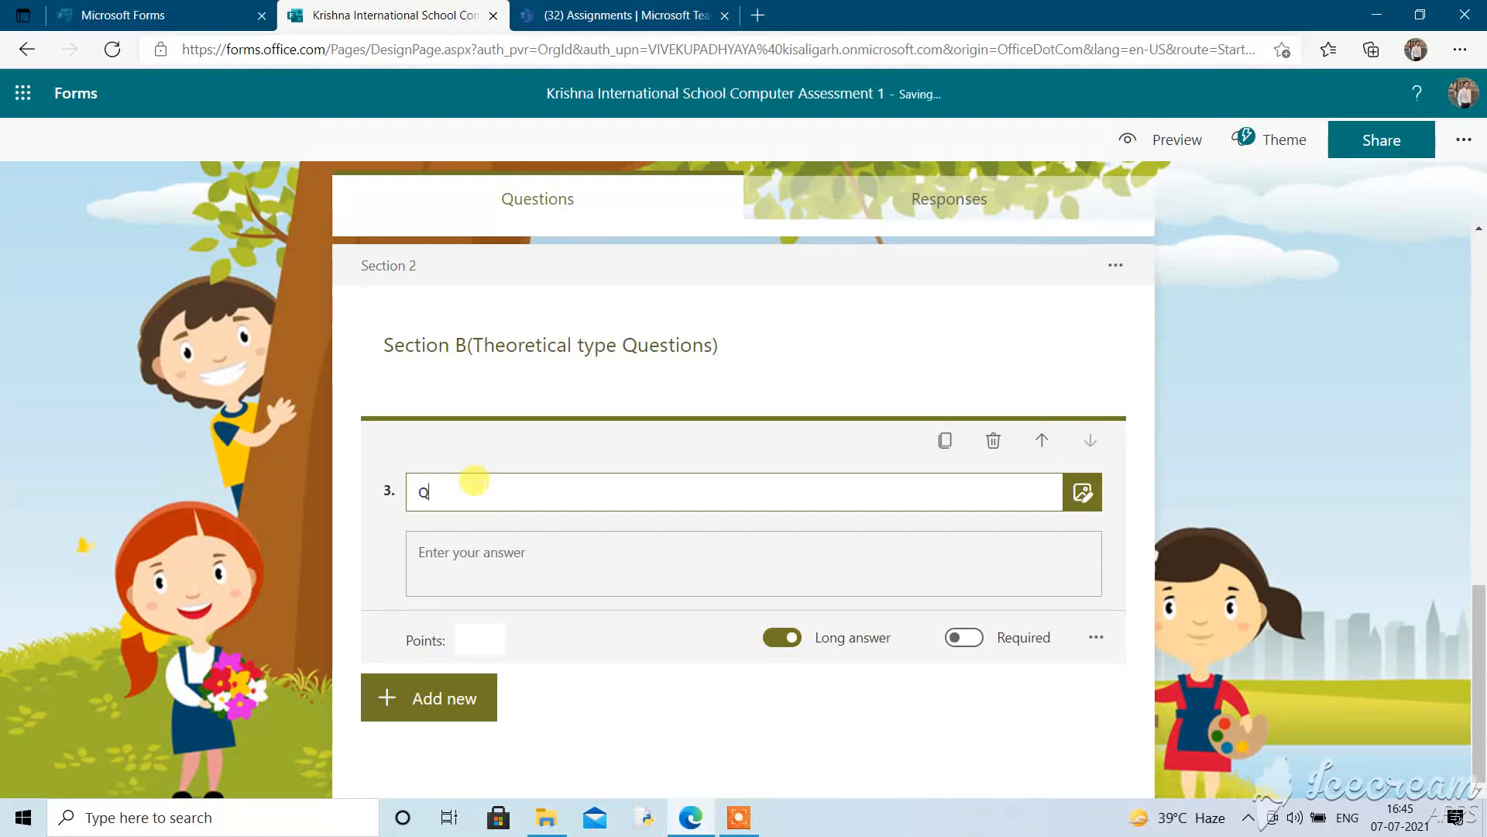
type("uestion2")
key("BackSpace")
type("3")
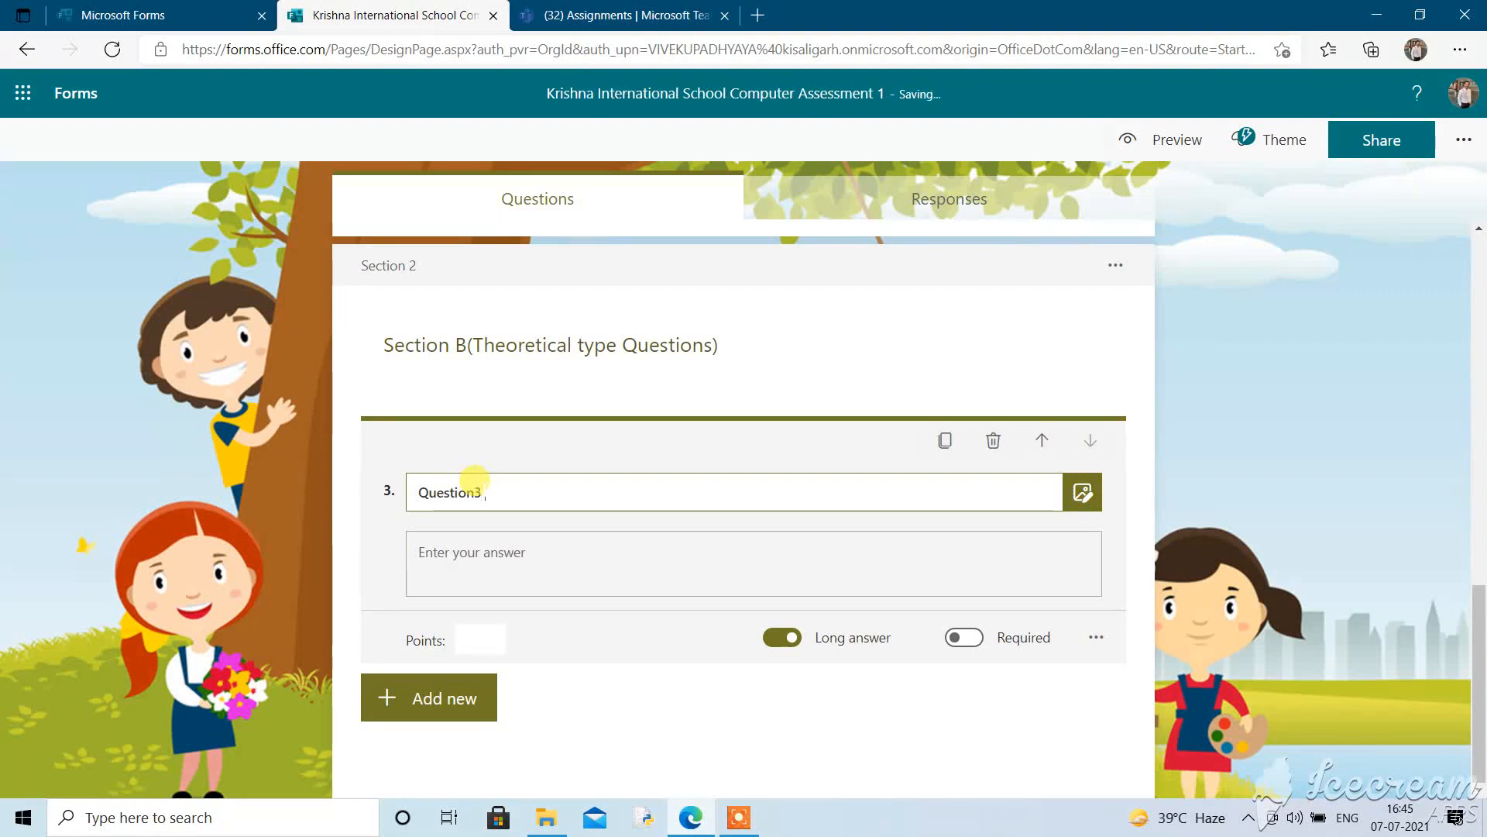
type(" for long an")
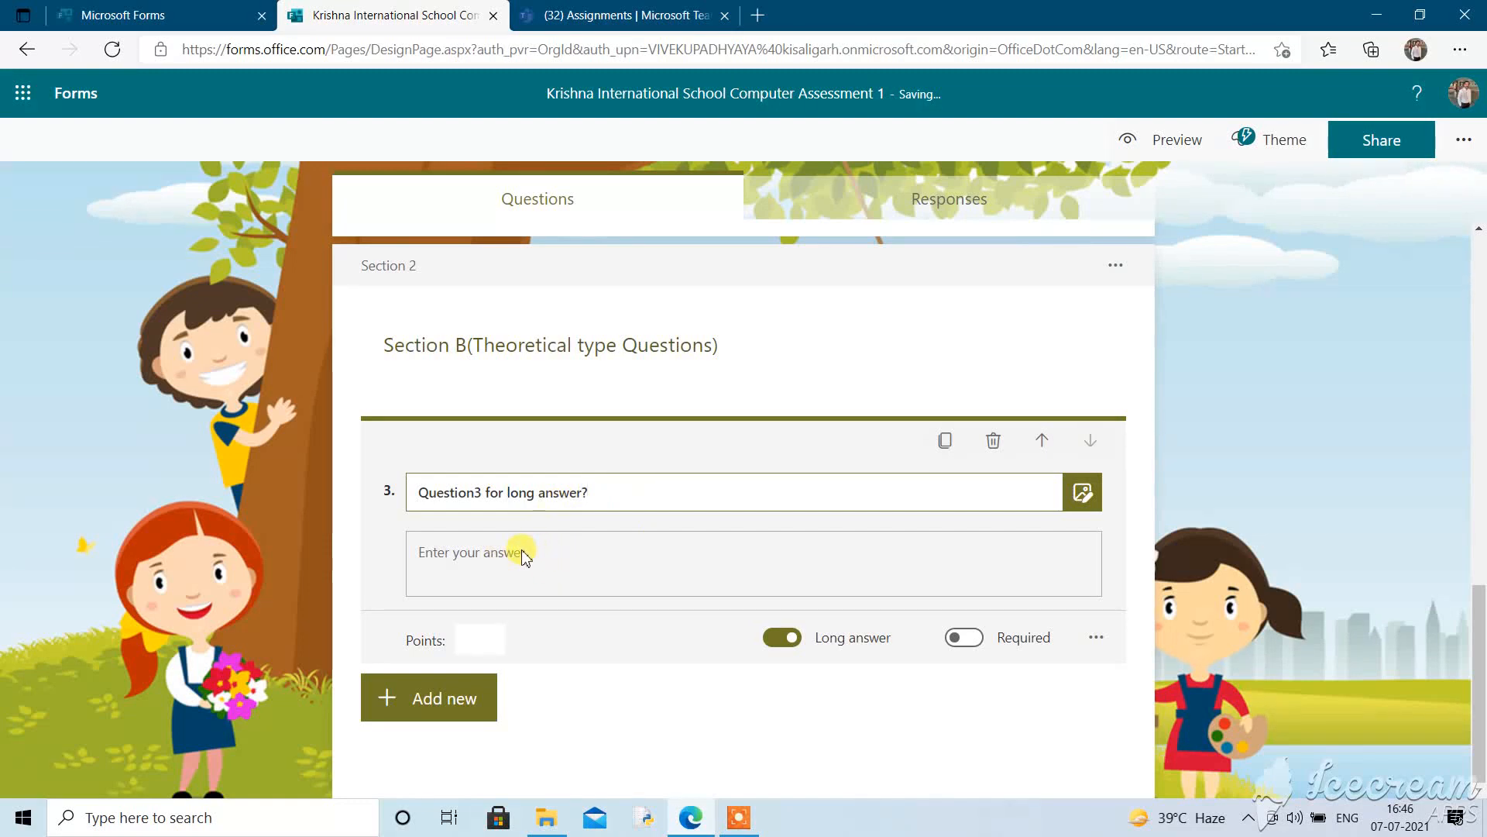
left_click(482, 552)
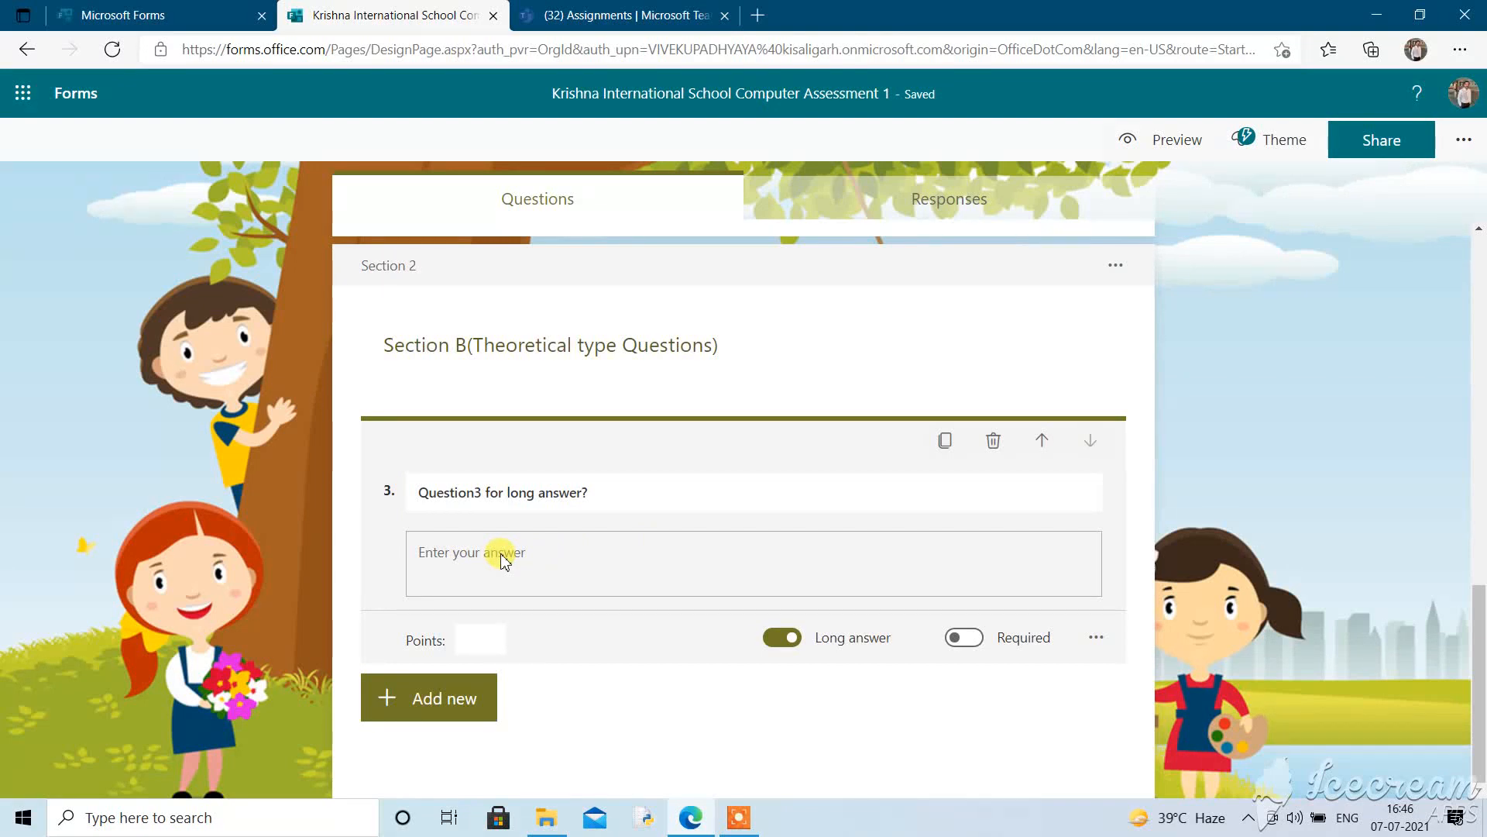
Disable the long answer option for question 3, try a short sample answer in the preview, and return to editing
left_click(784, 637)
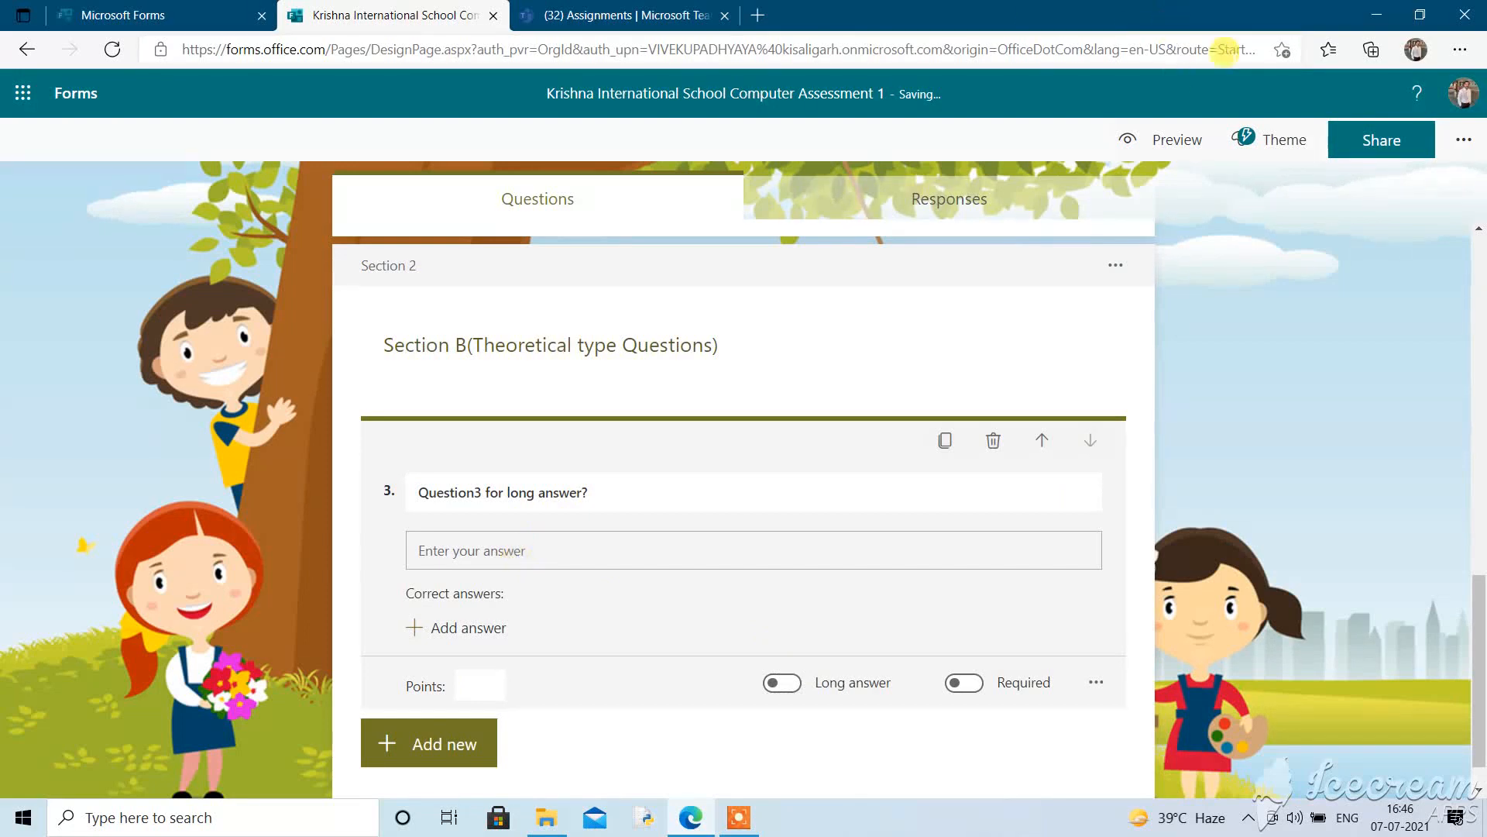
left_click(1177, 142)
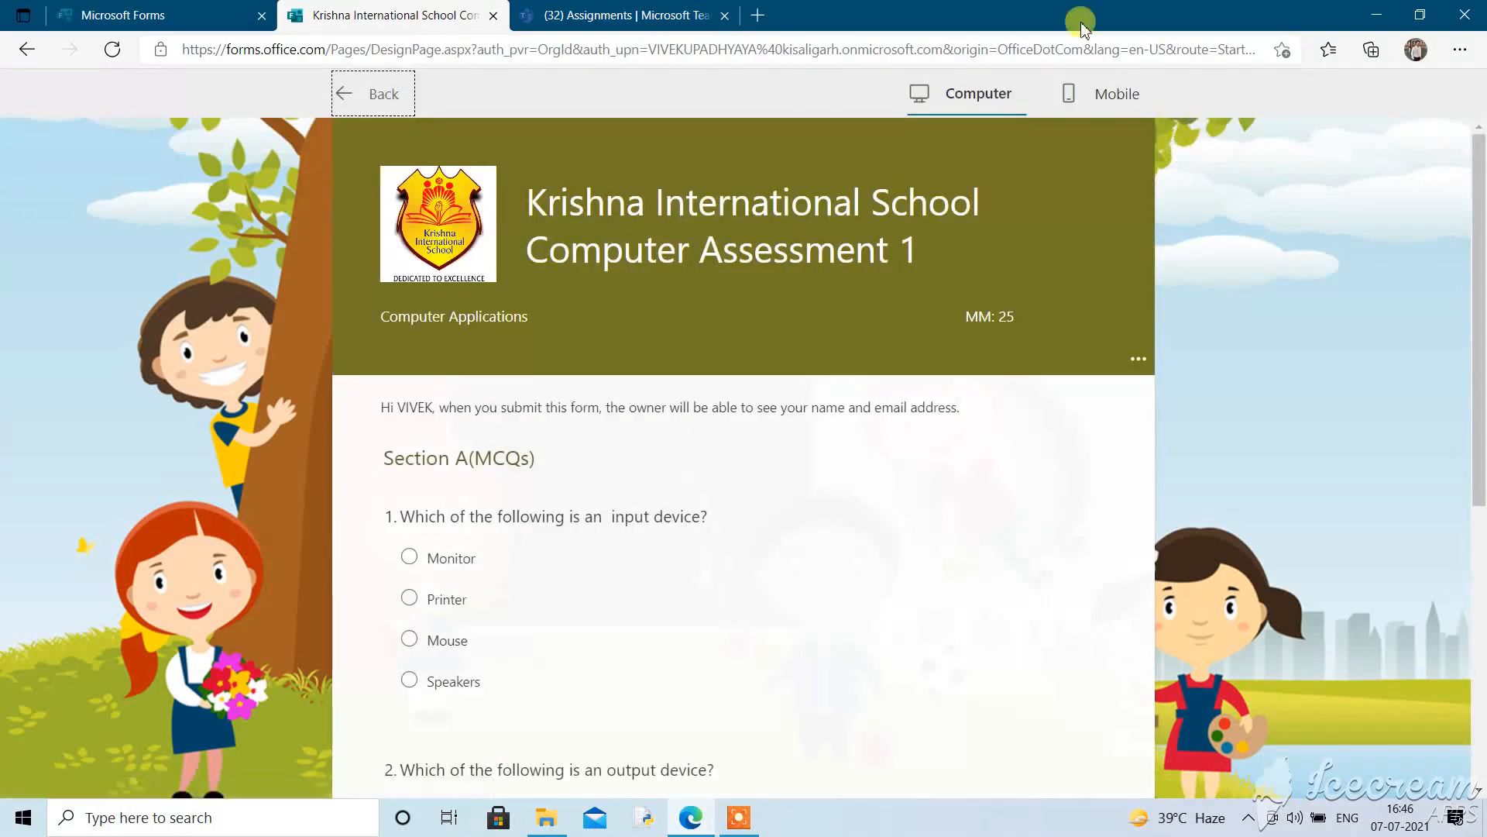
left_click_drag(1479, 178, 1479, 566)
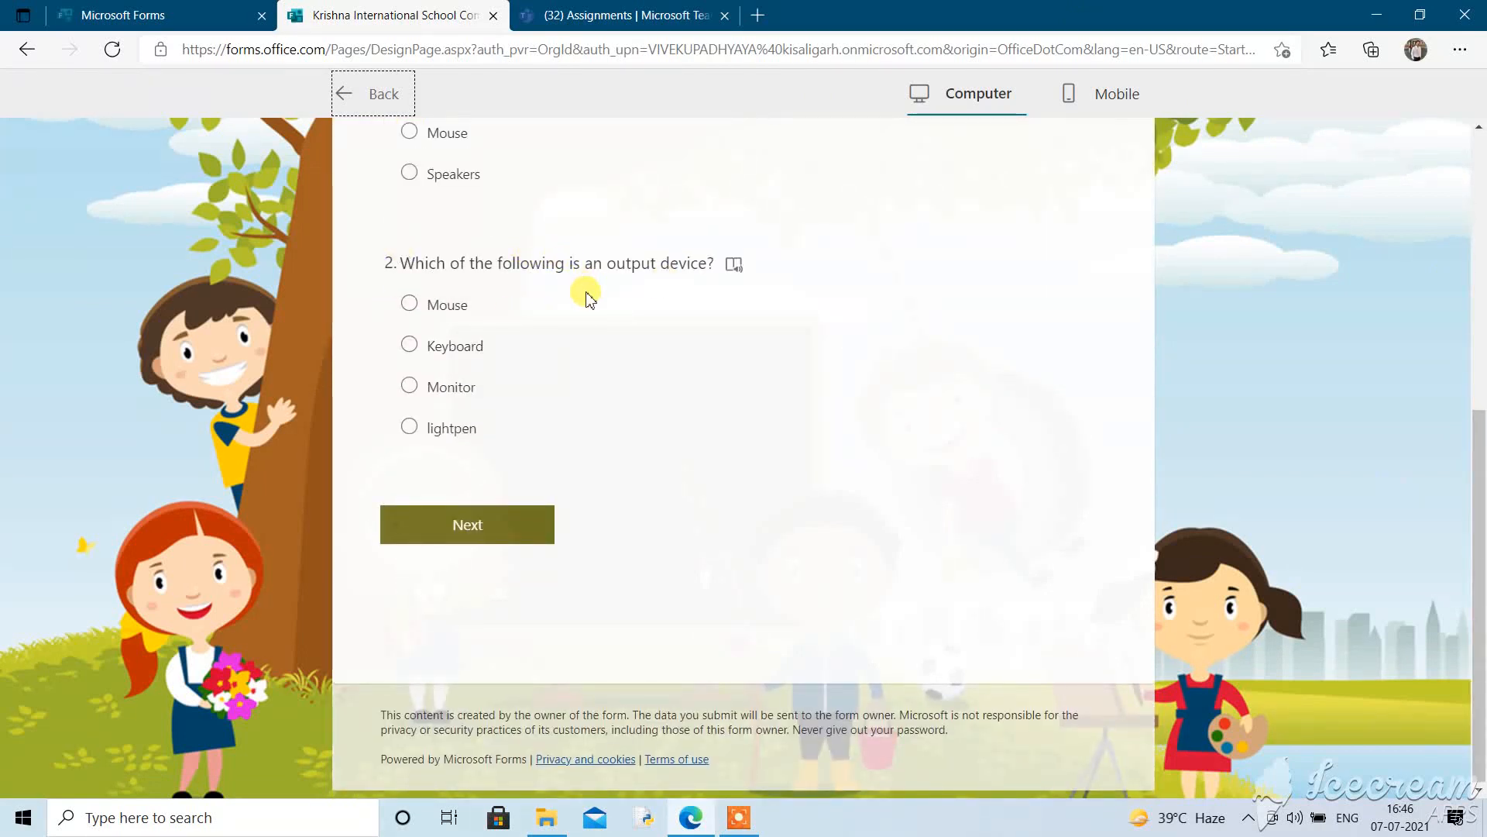
left_click(484, 527)
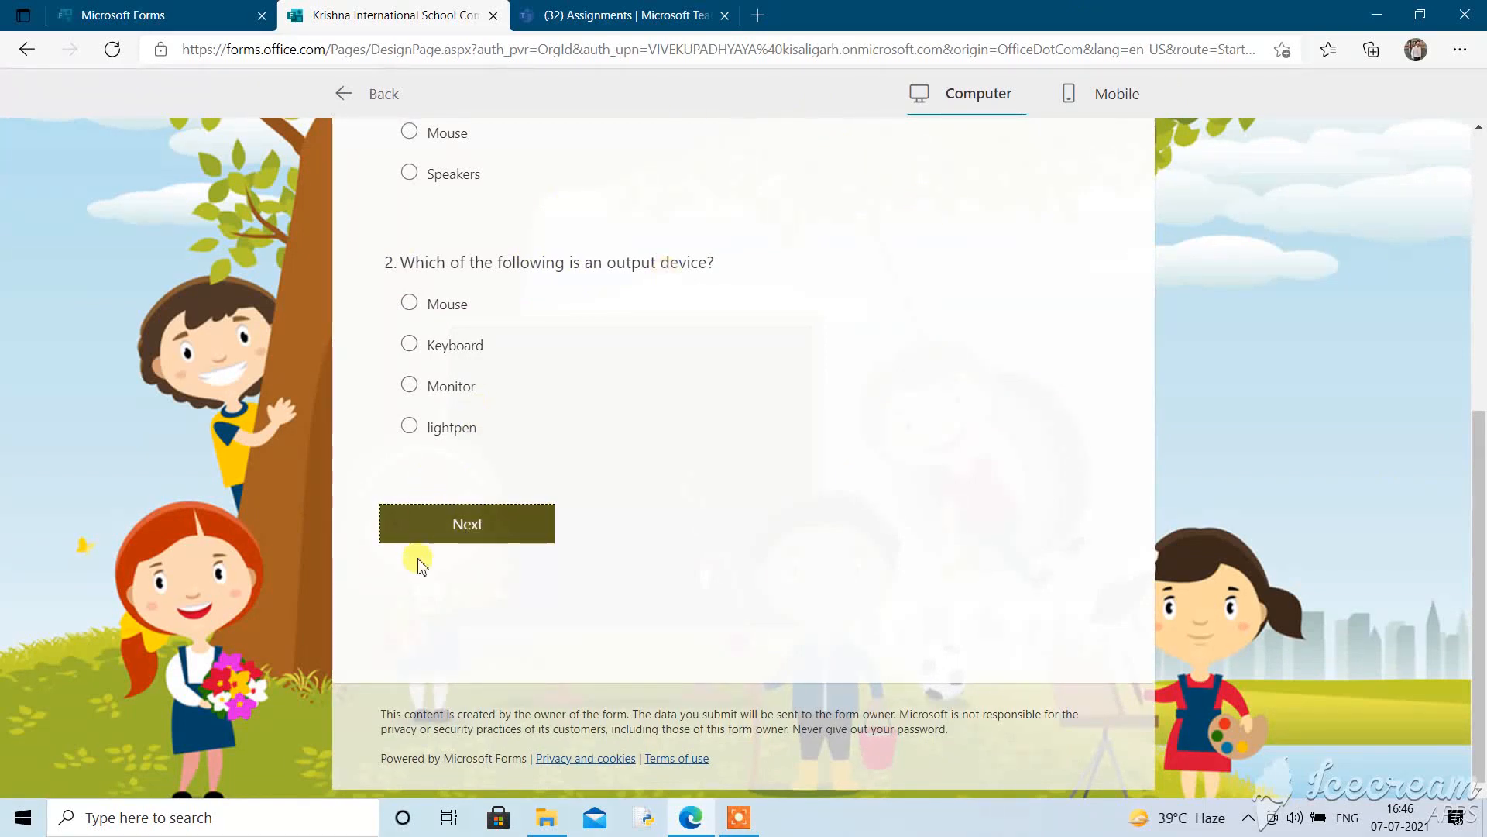
left_click(457, 527)
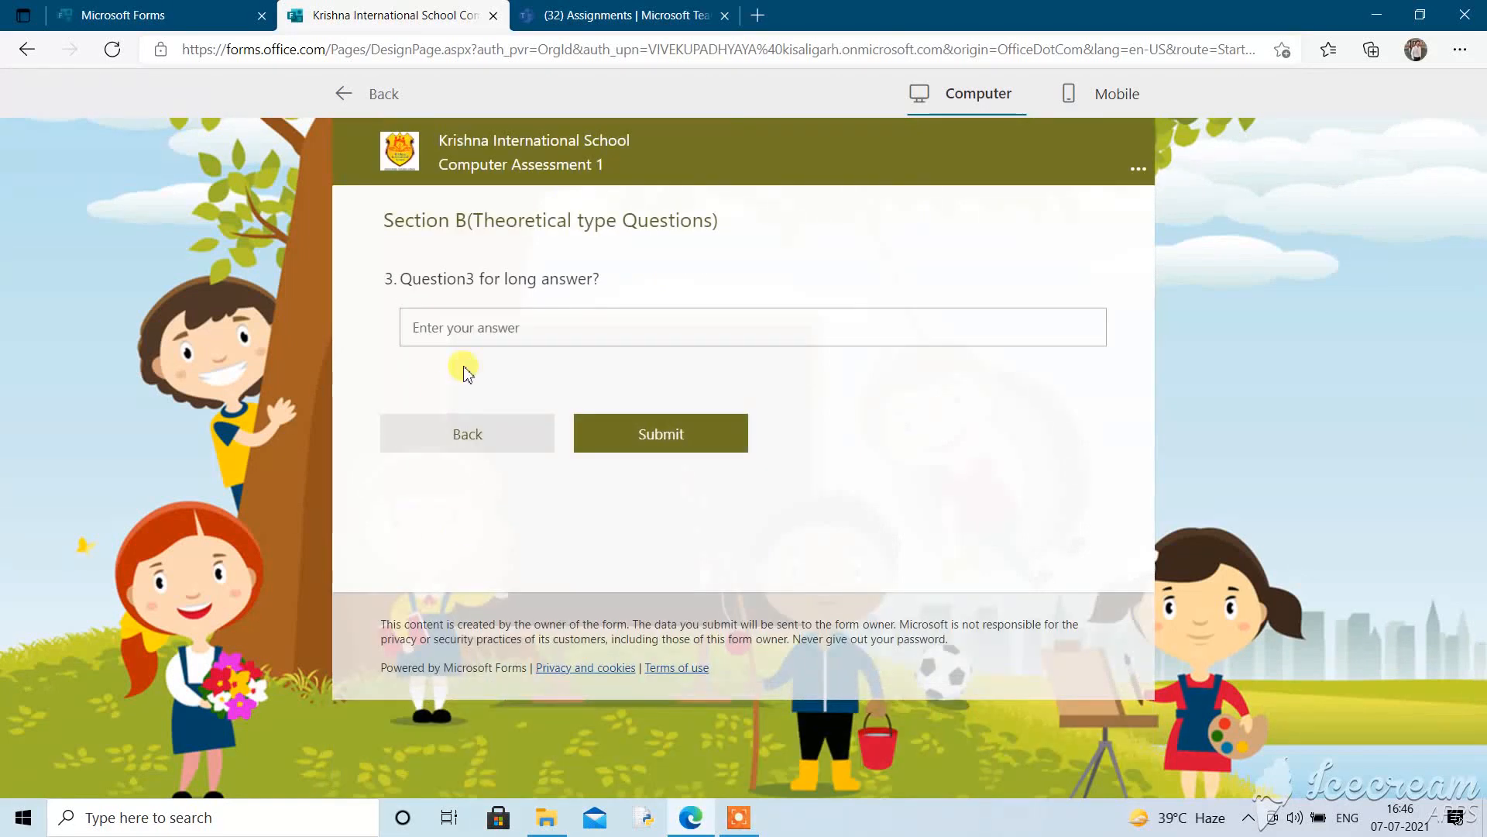
left_click(474, 322)
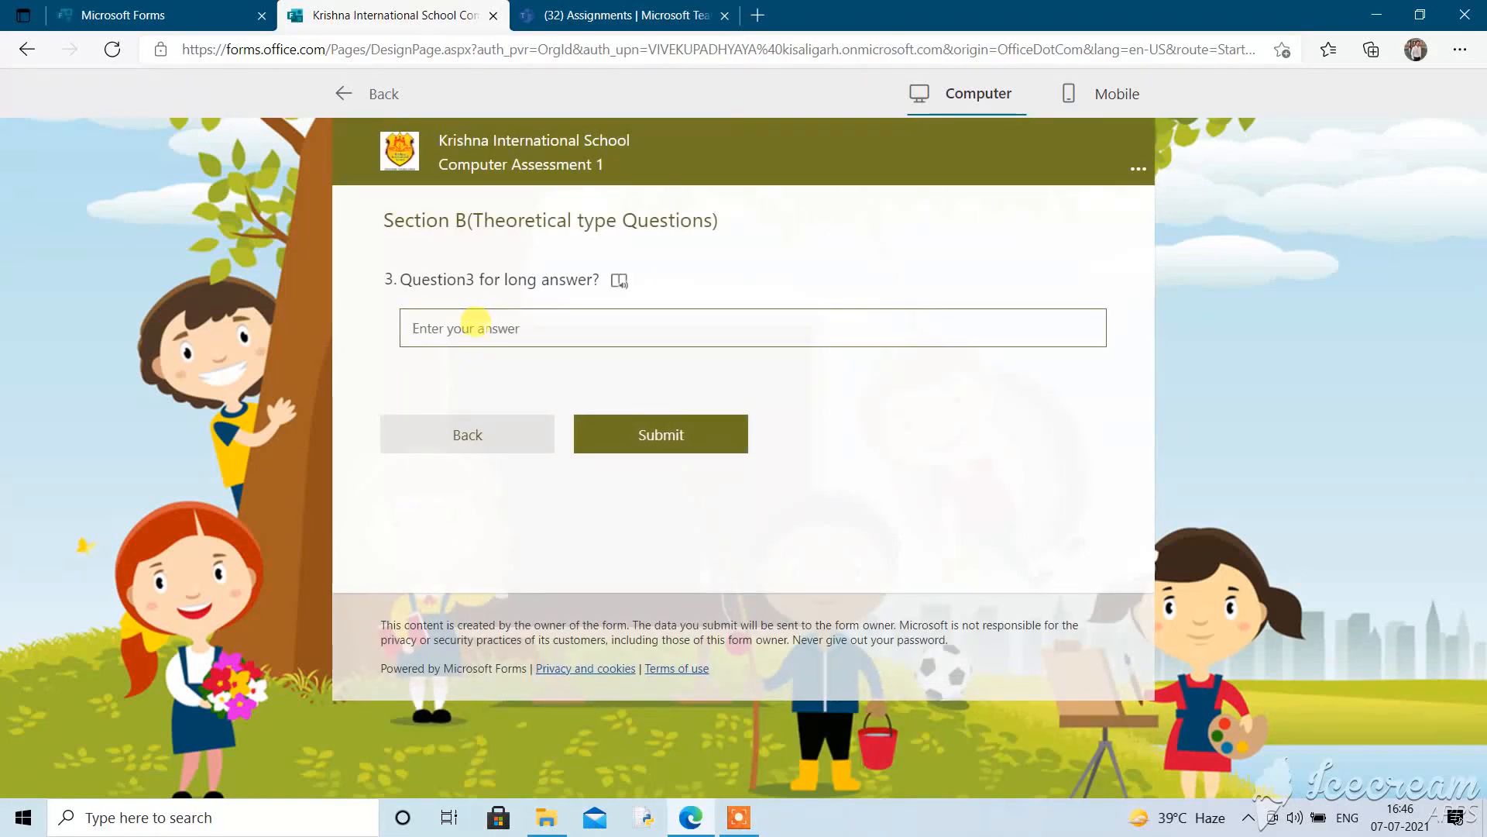
type("gksdn gkand kgnad ngad ga")
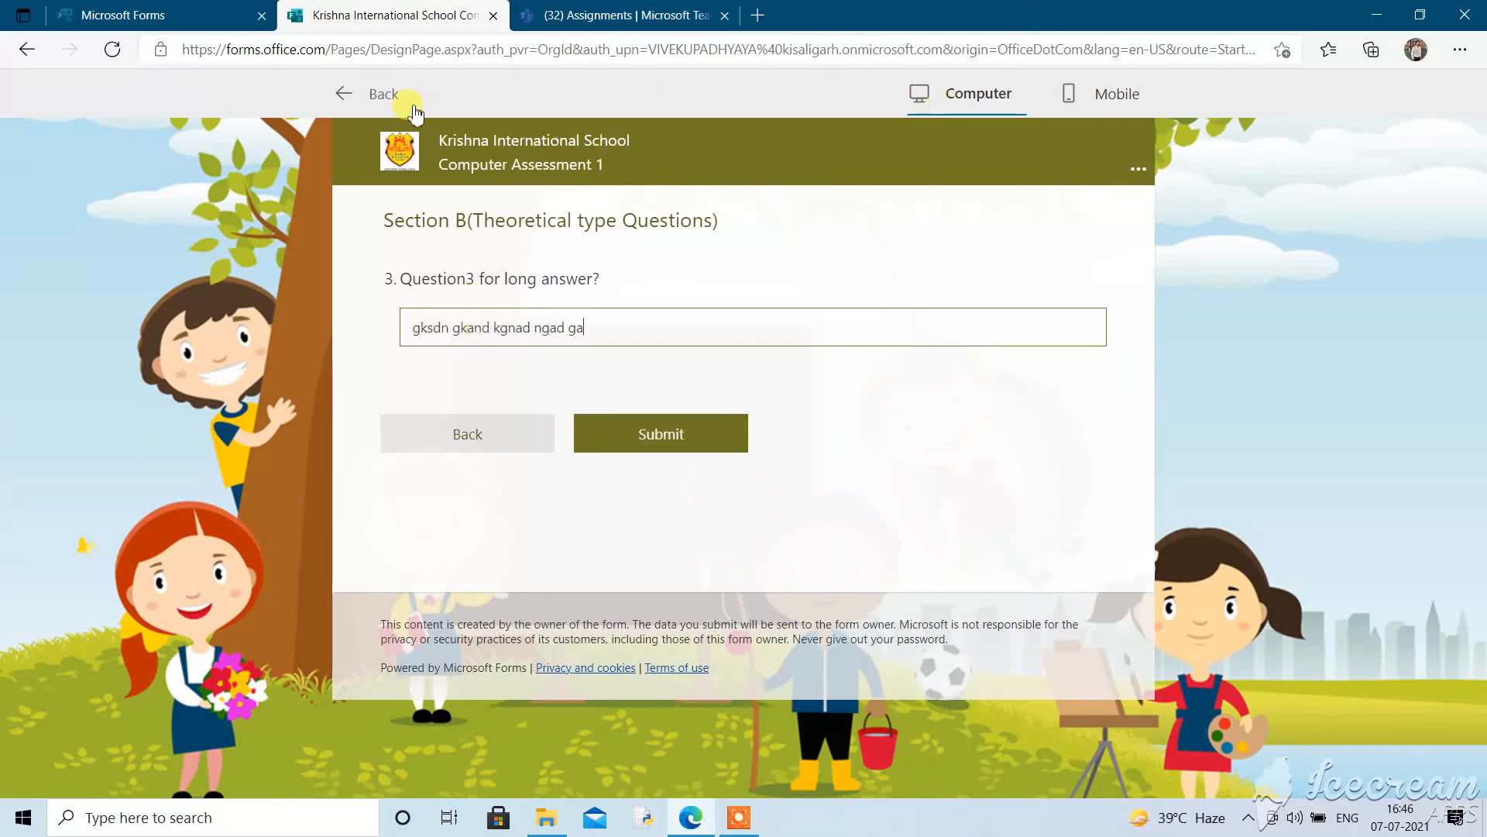
left_click(364, 94)
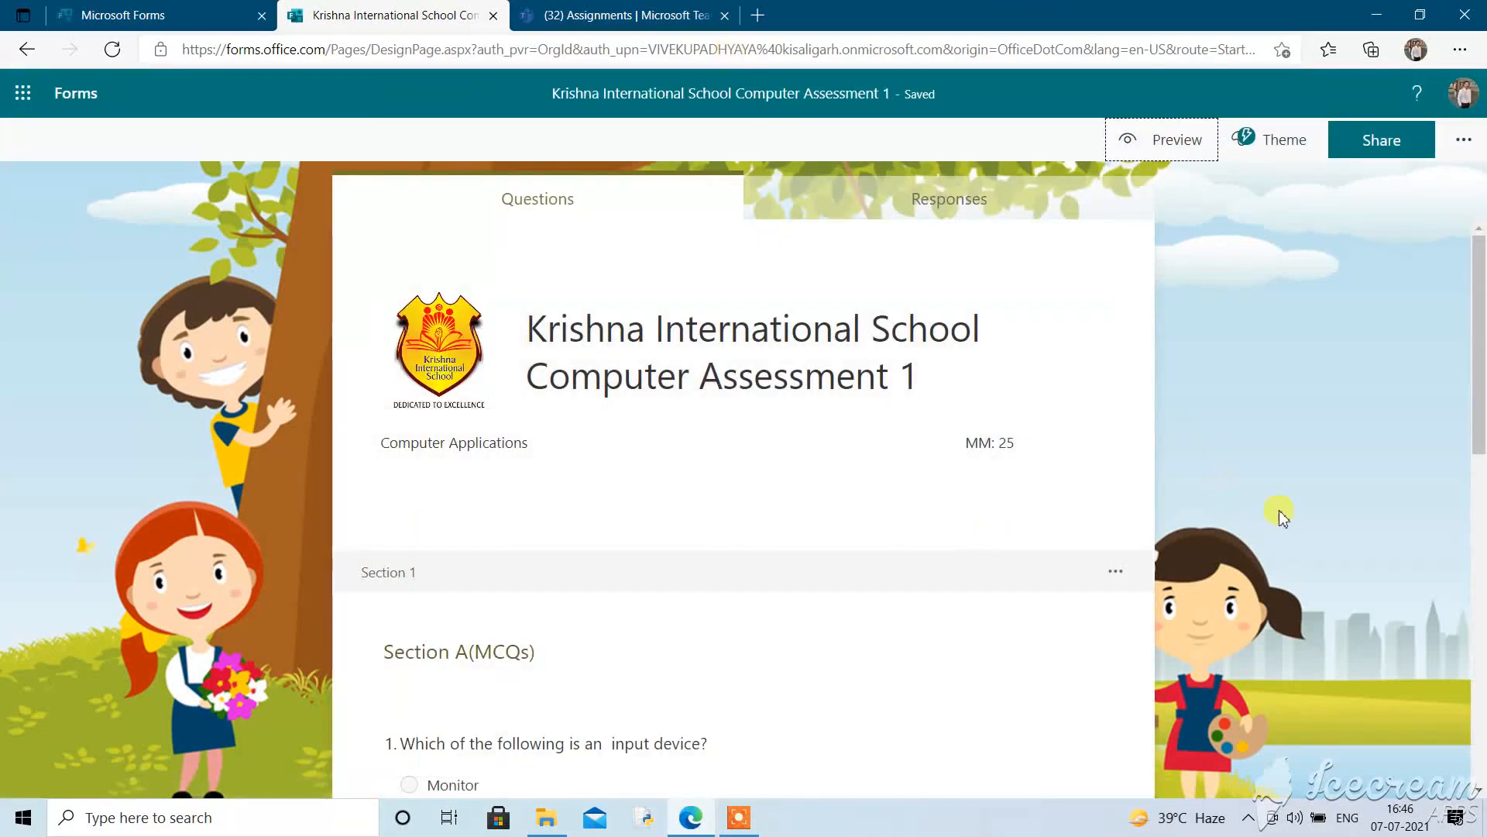
Enable the long answer option for question 3 in Section B
left_click_drag(1481, 333, 1484, 713)
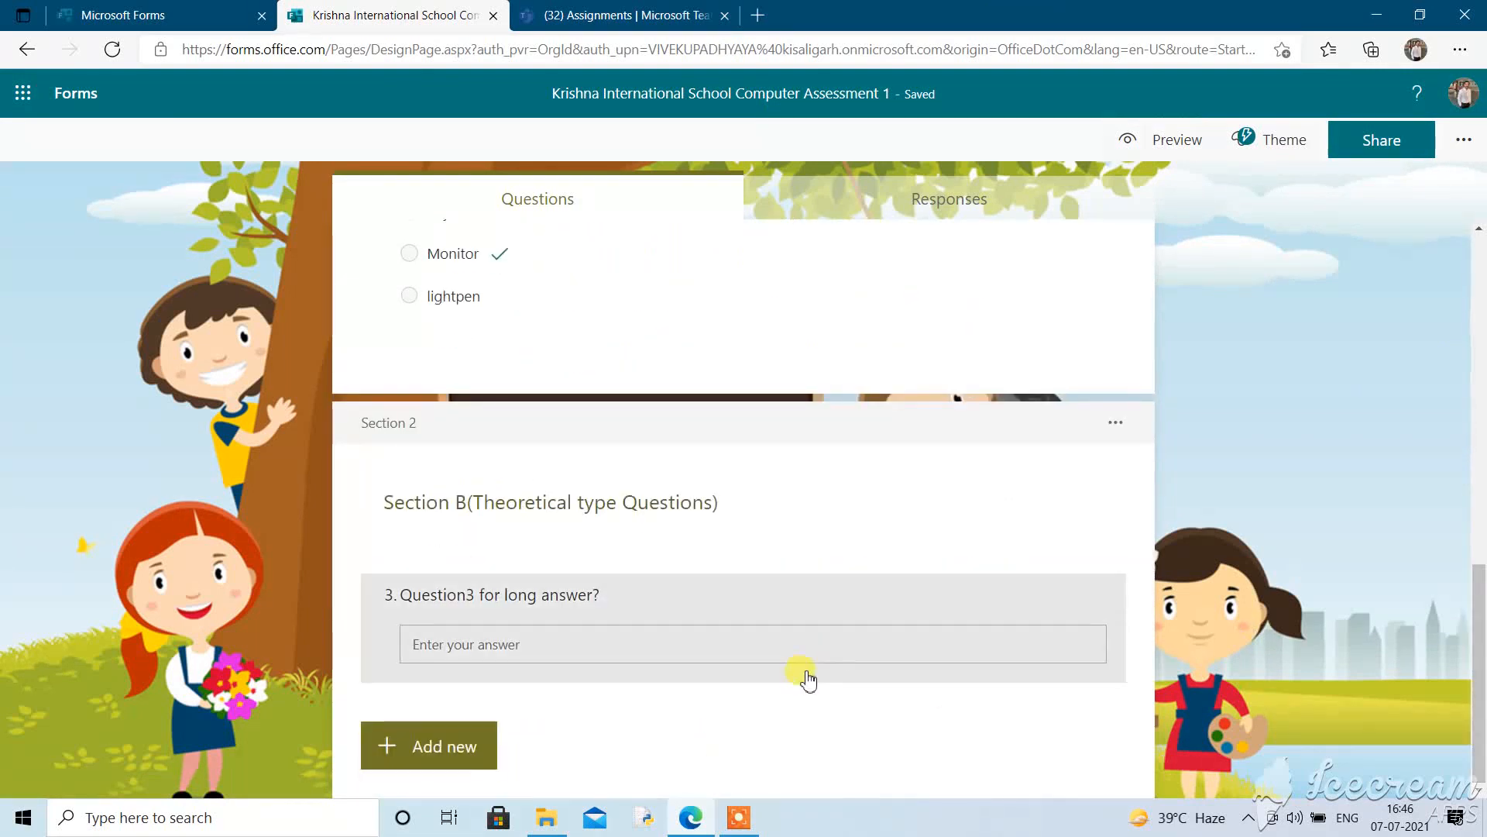
left_click(807, 677)
left_click(779, 690)
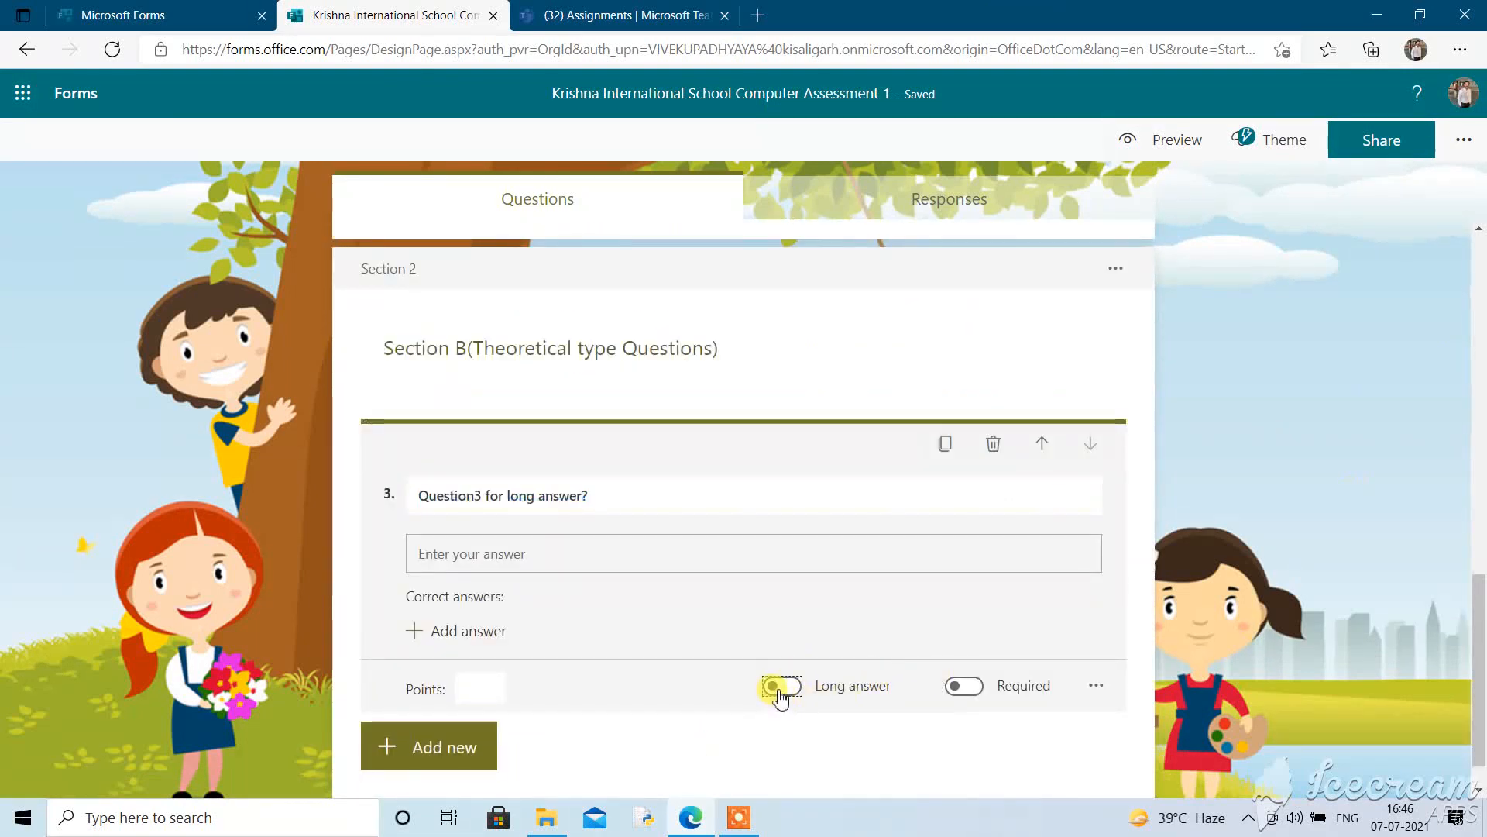
Preview the quiz through to Section B, try a sample answer of several lines for question 3, and return to editing
left_click(1169, 142)
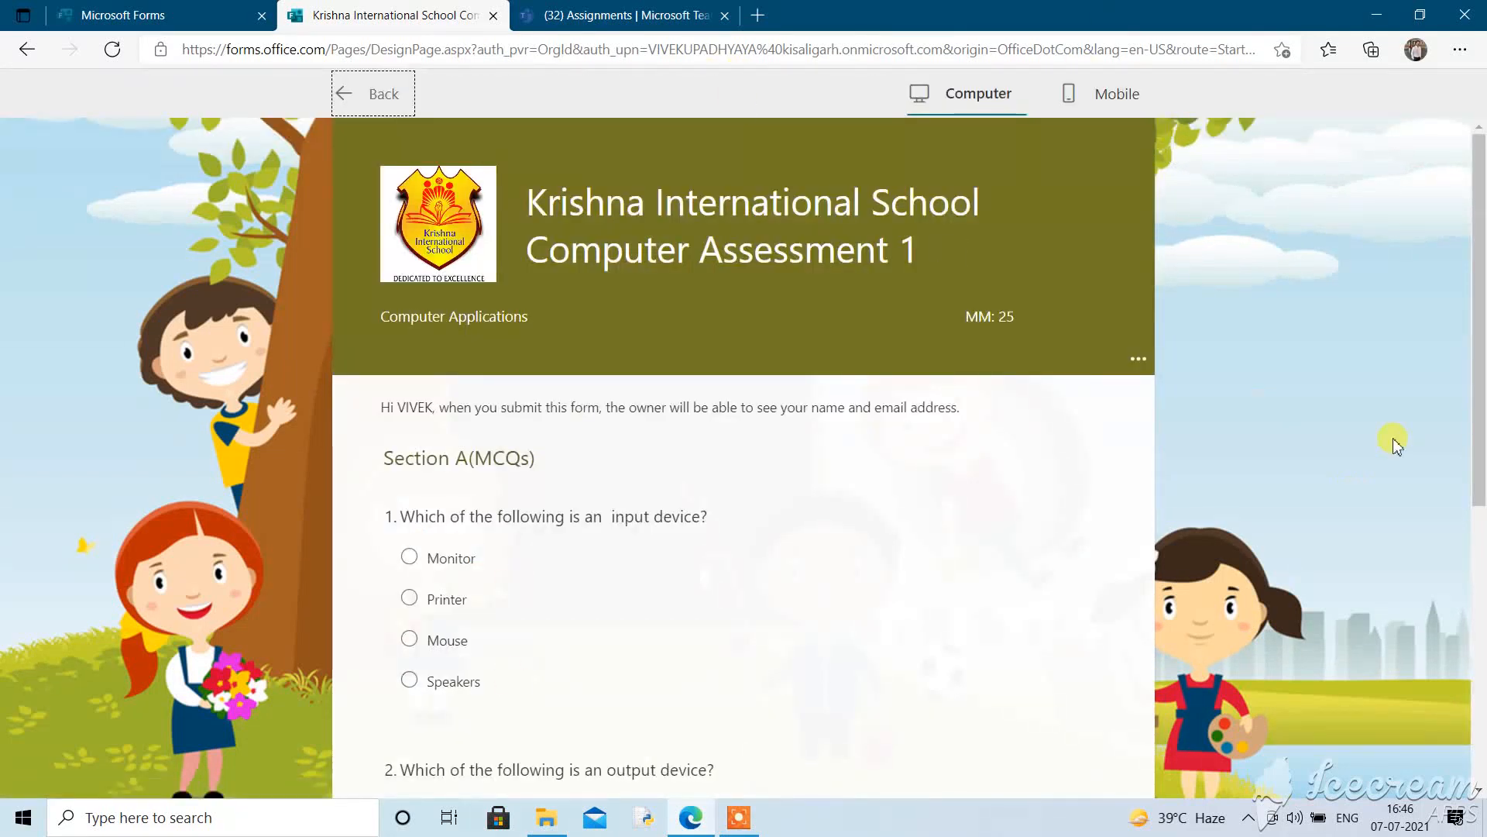
left_click_drag(1479, 318, 1480, 620)
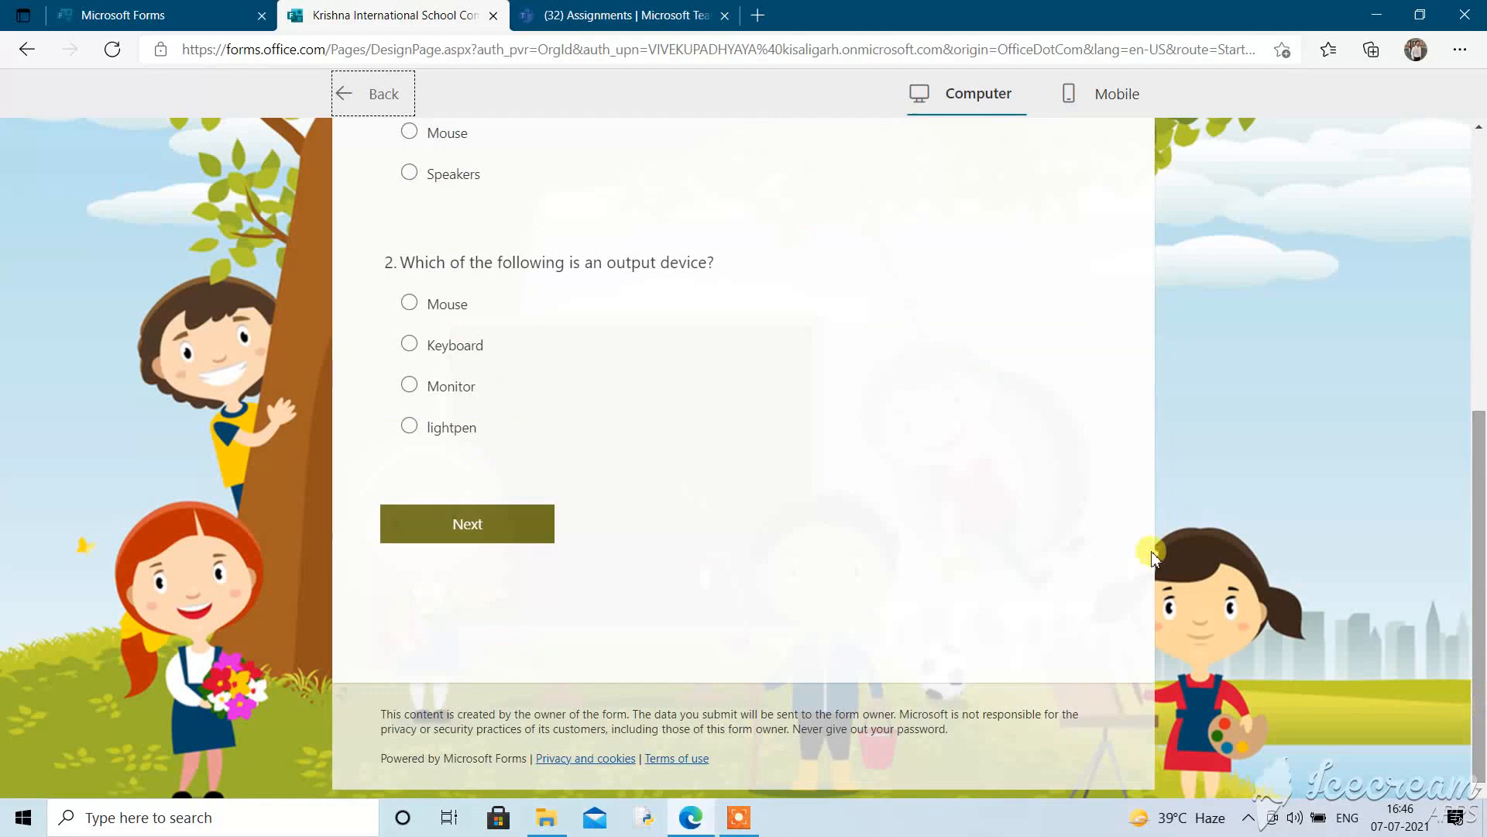
left_click(478, 530)
left_click(486, 317)
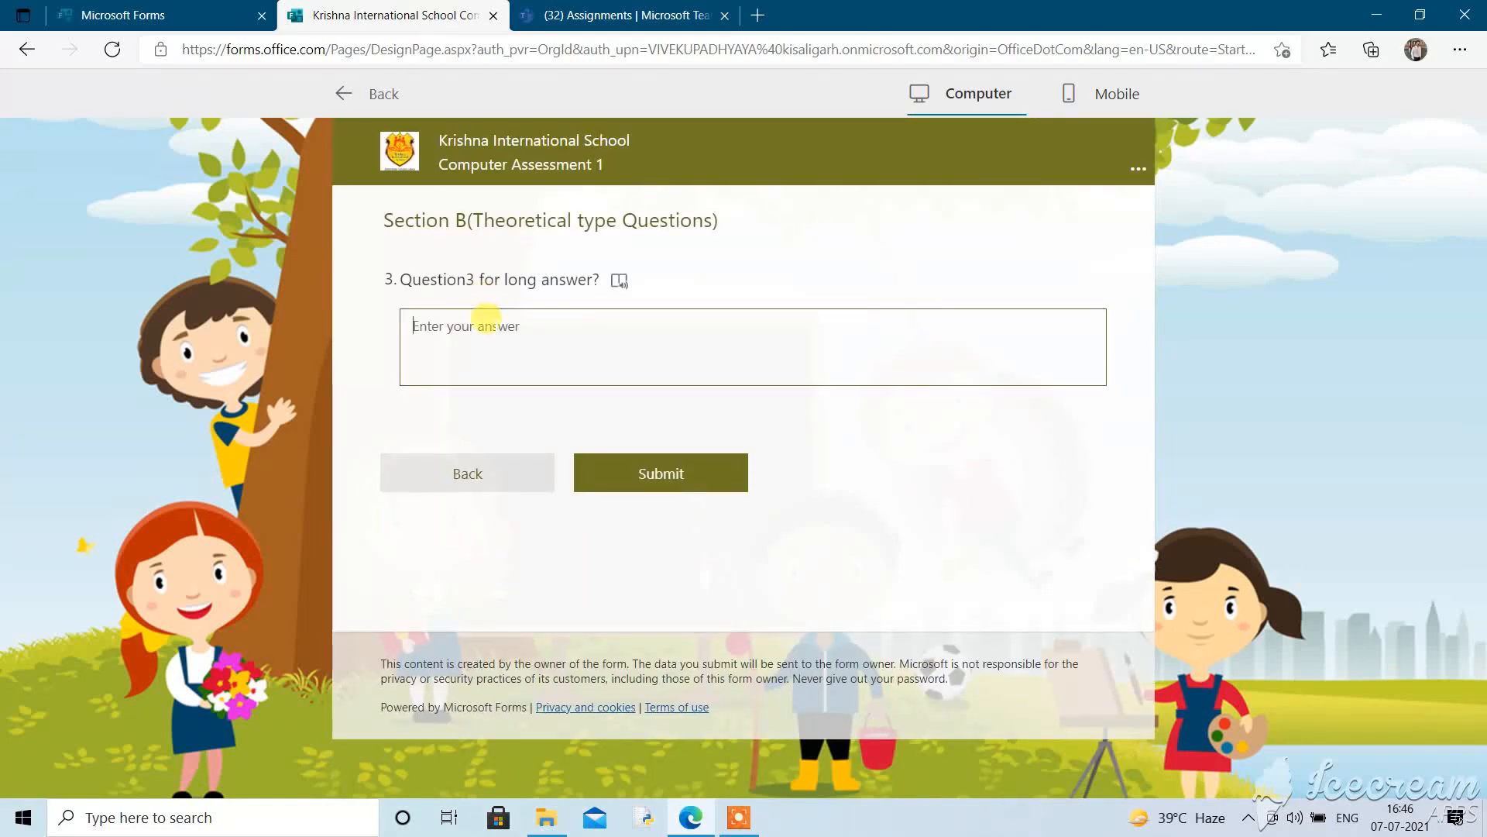
type("sklgjlks glkds kgadk slglkads kgladksl gnkladslgn")
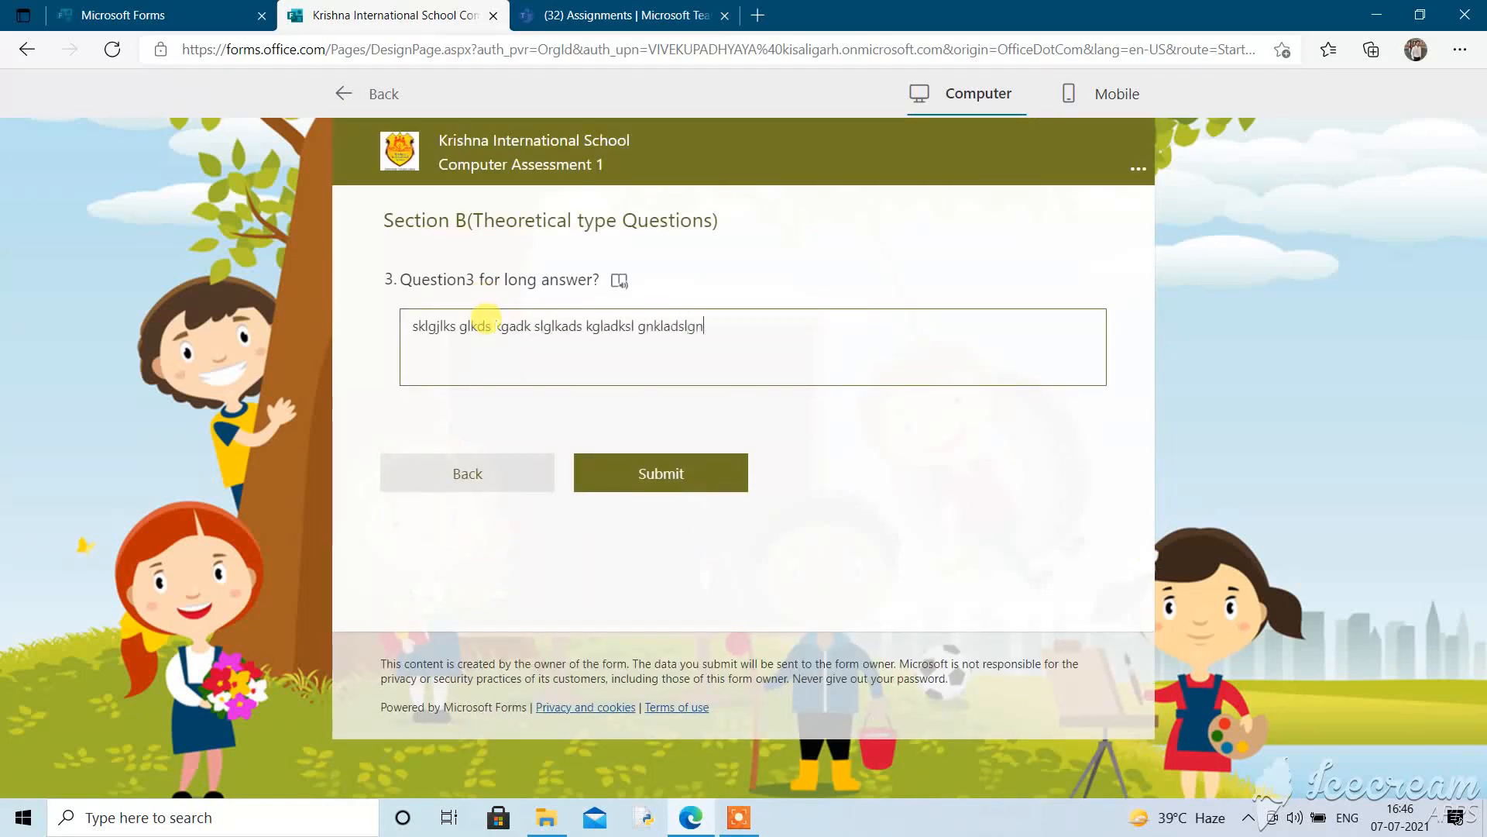
type("aklsdn gklansdklng klskd gnlksdfn kg snfklgnksfnkhndkfhklsnfkh")
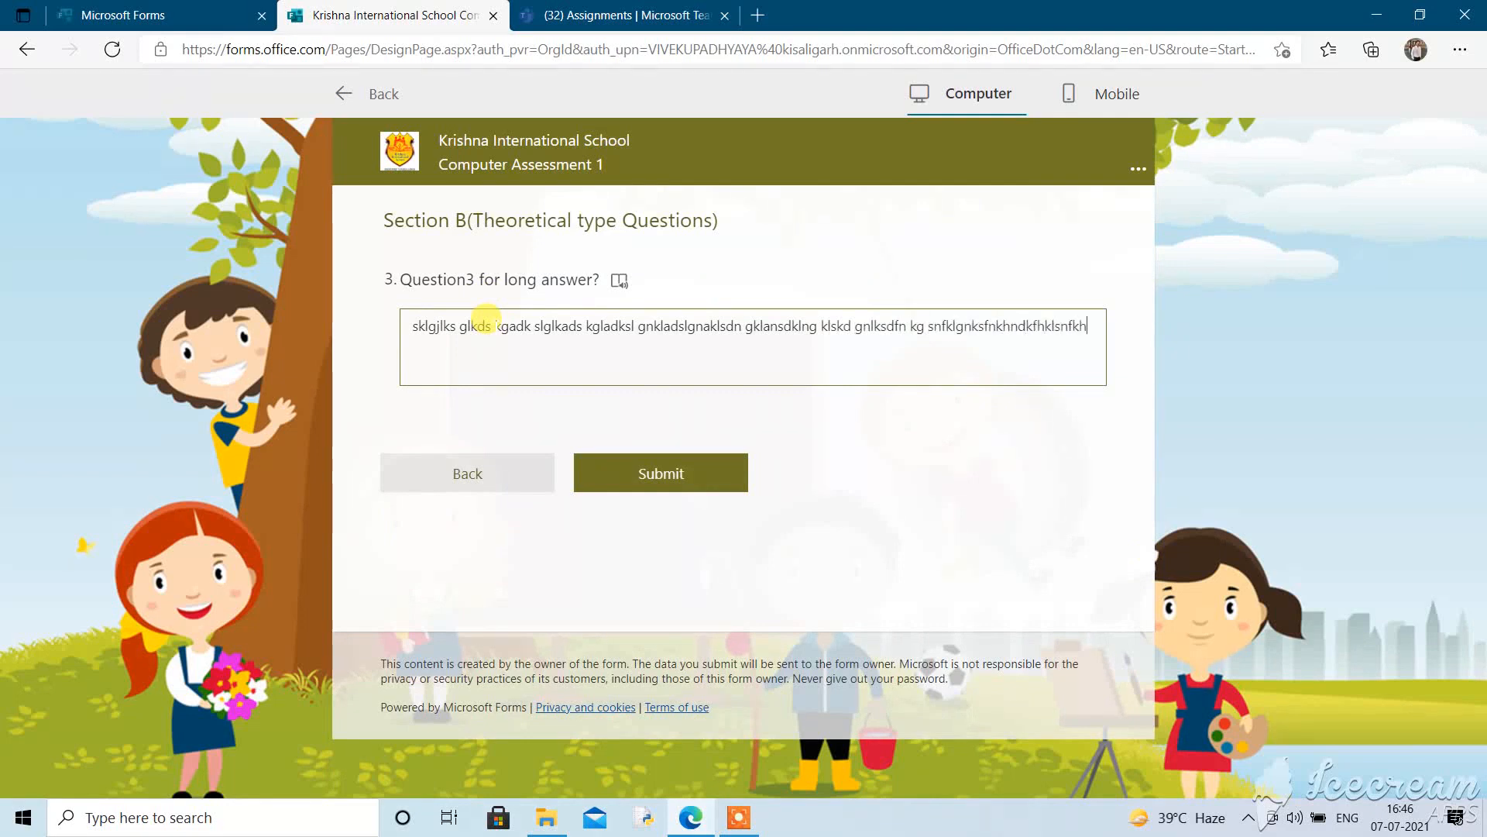
type("sfkhksfnk hskfhksnf khskfhksfkd nhksdfnk hskfd")
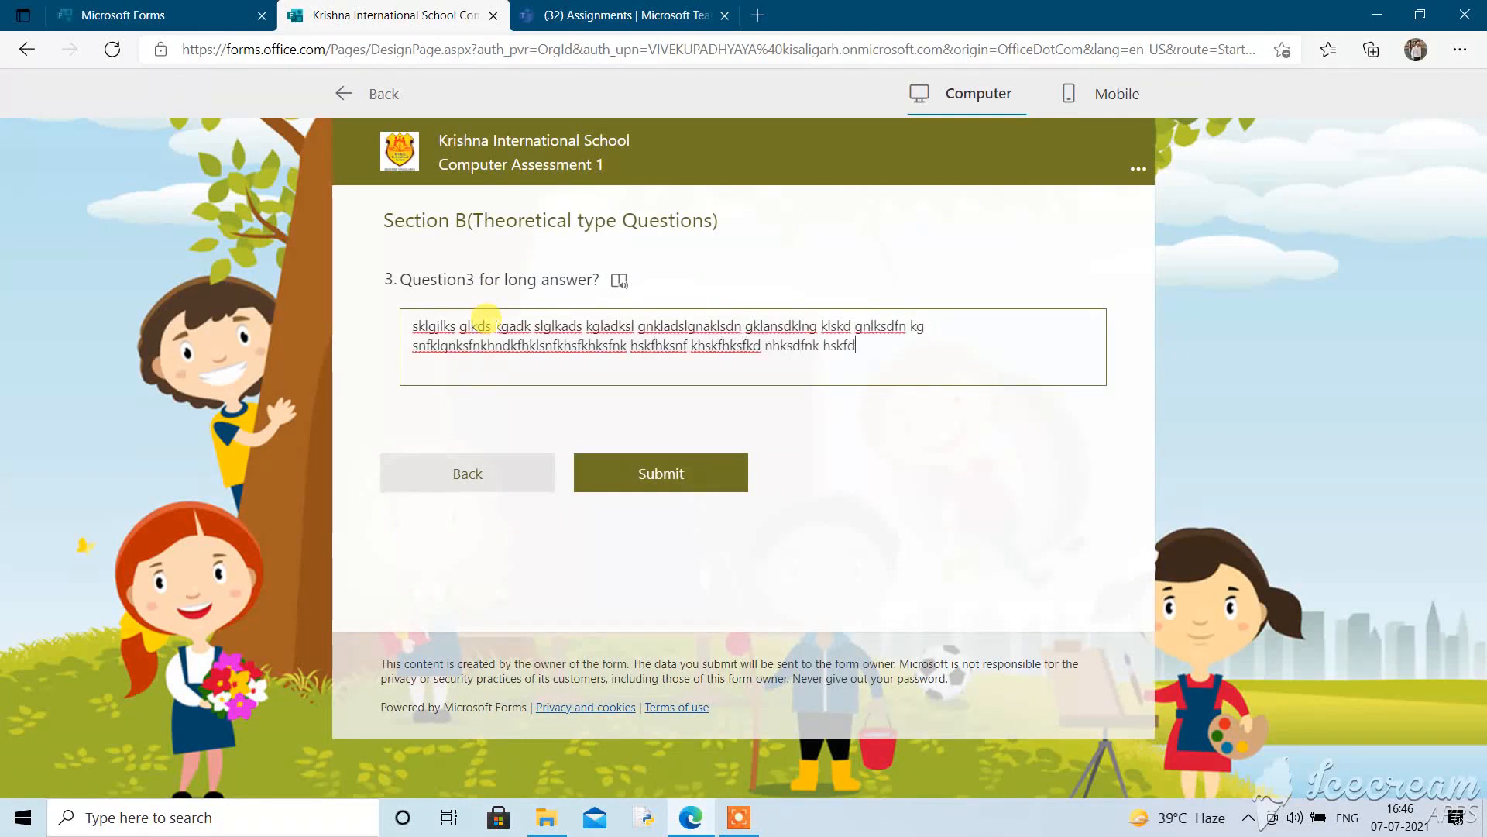
type("n hksnfknh ksdnfkhnsdkf hksfk hskfd hknsf hsfnh")
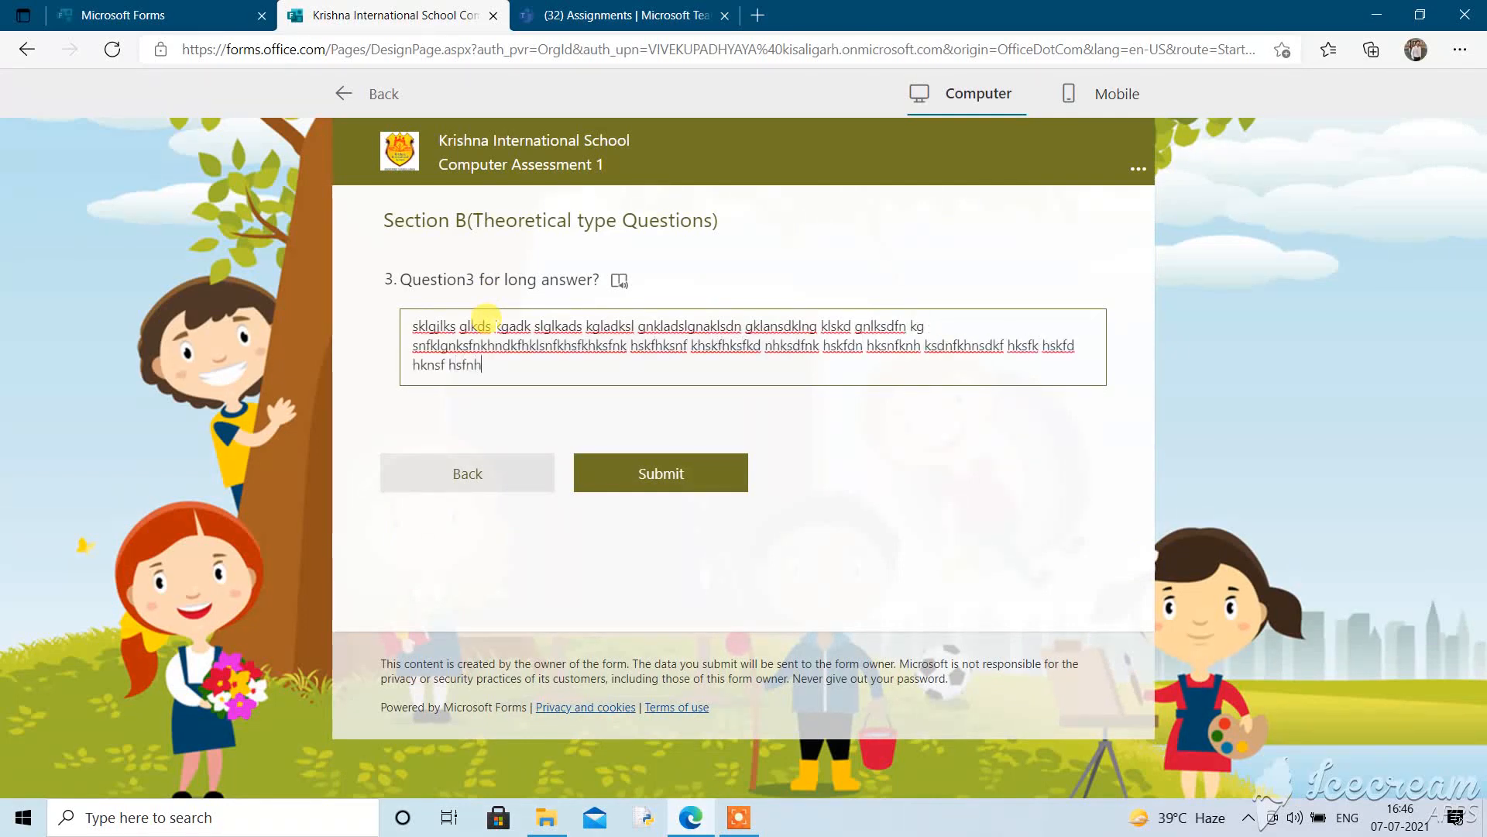
type("snfd hnskf klhsfkn khsdnfkhns kfhksnfkhsfnk")
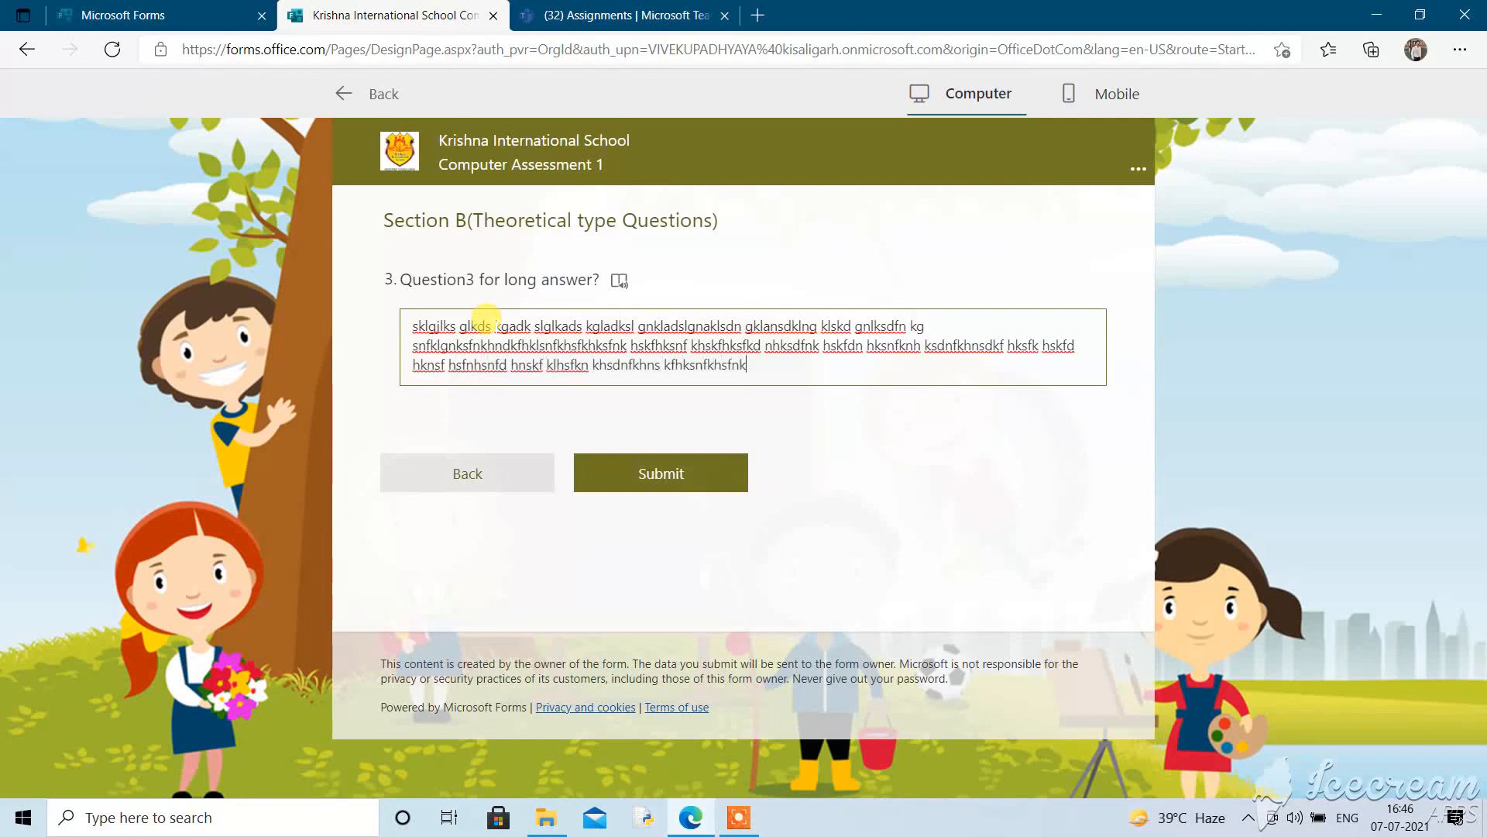
type("sdfkkhsdfknhskdfn khlsnfkh skfnk hsfkdn khsdfkhns")
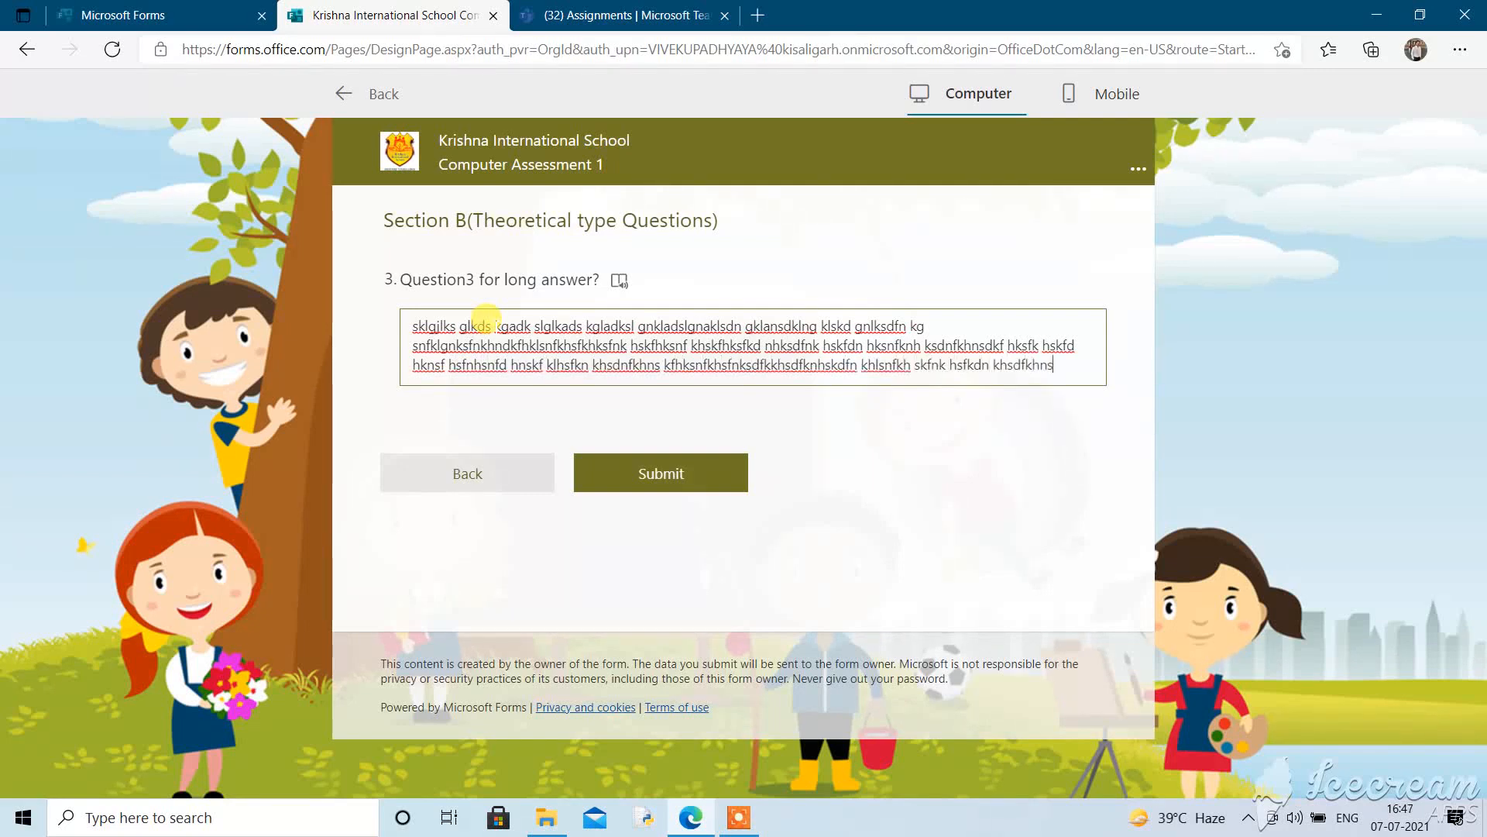
type("kfn hksfnk hsfkhn ksfdn hksdflkhkfsnkhsklfdhkls nfdkhsfdklhn ksdfnhklsnfdkhskfdhlksnk")
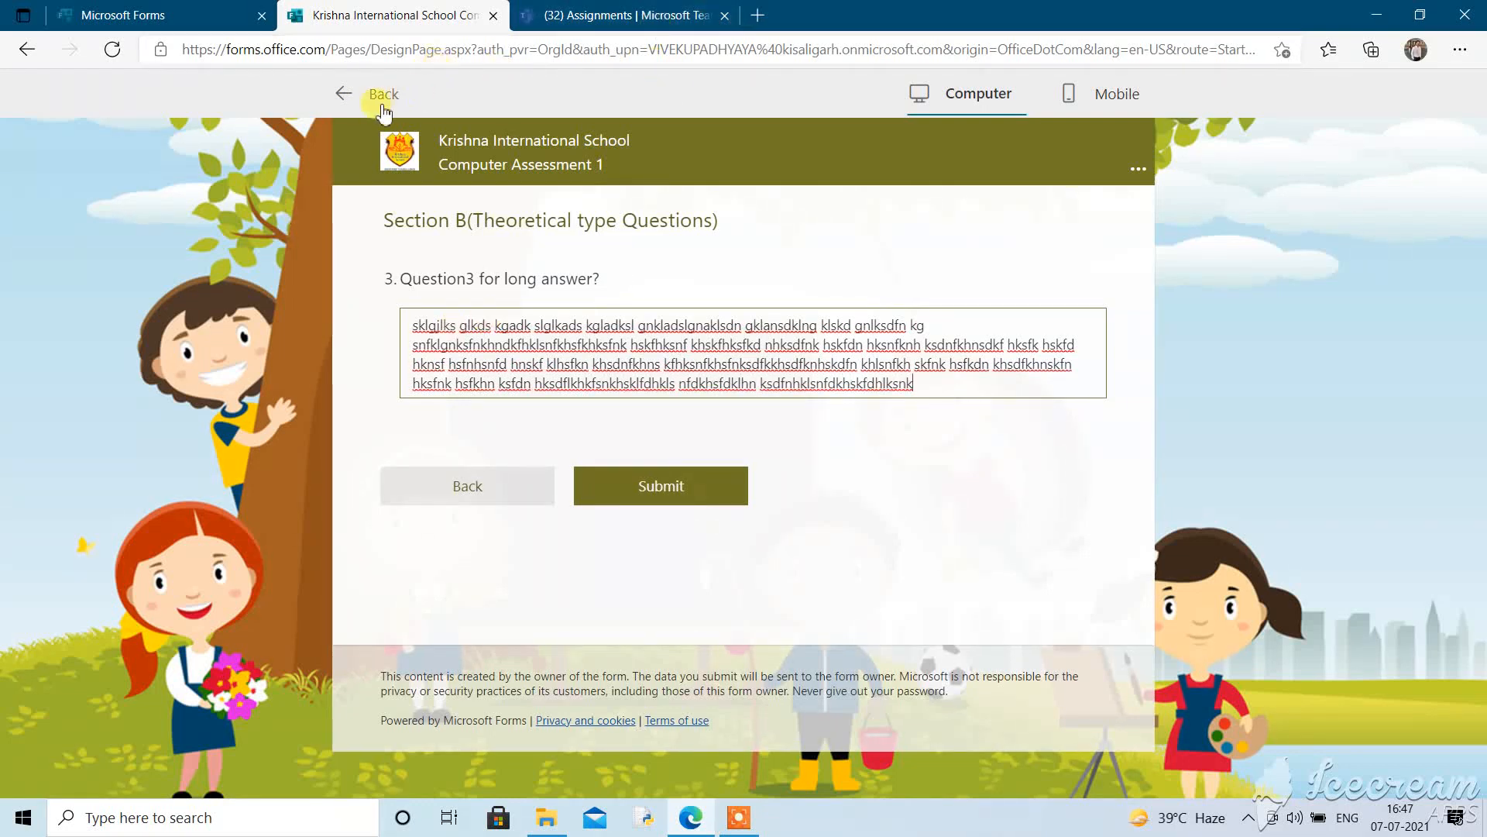
left_click(353, 98)
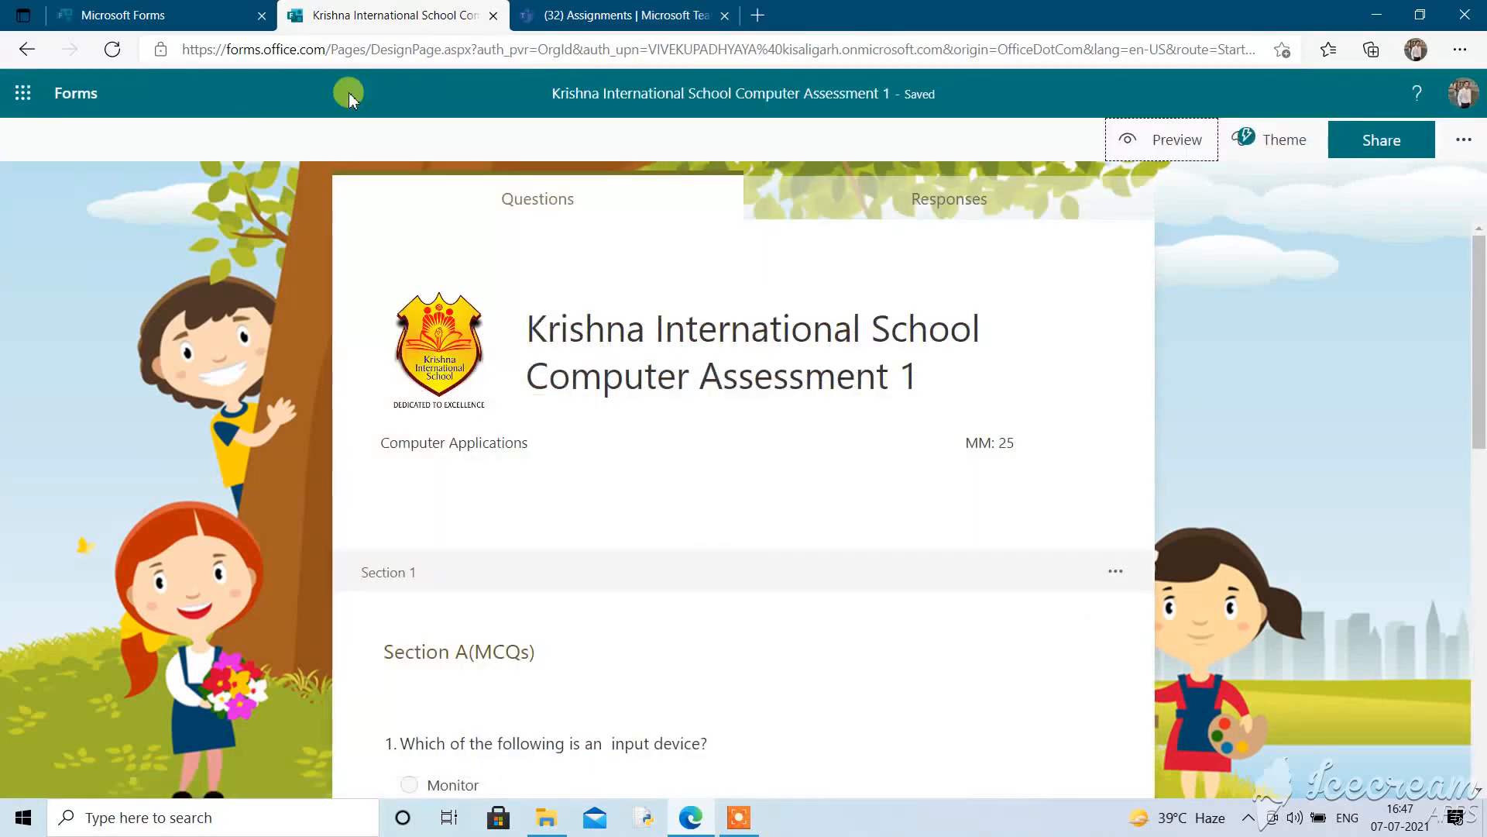
Add a choice question as question 4 at the end of Section B and make it required
left_click_drag(1480, 341, 1481, 639)
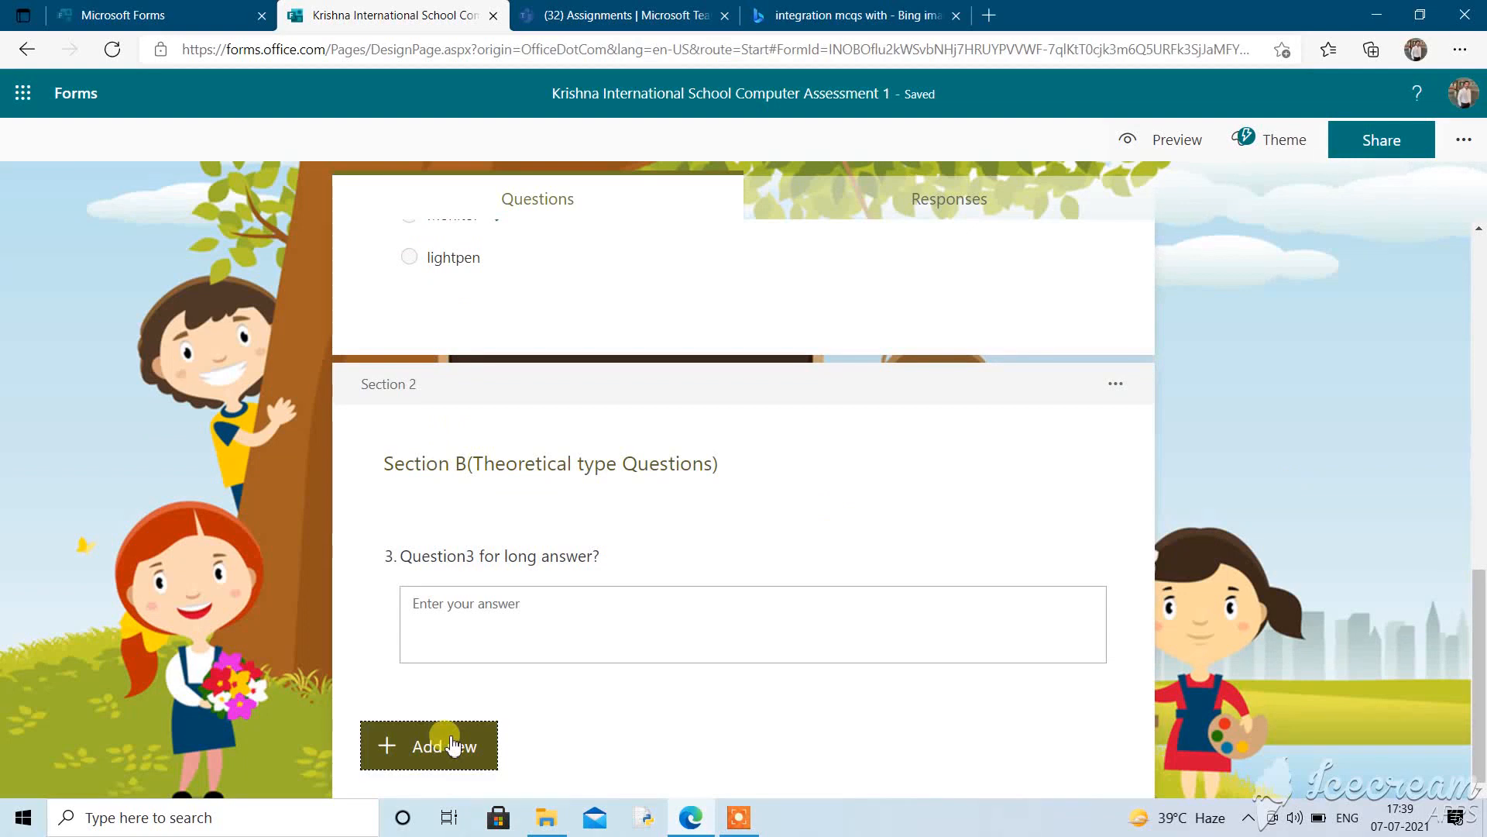
left_click(451, 745)
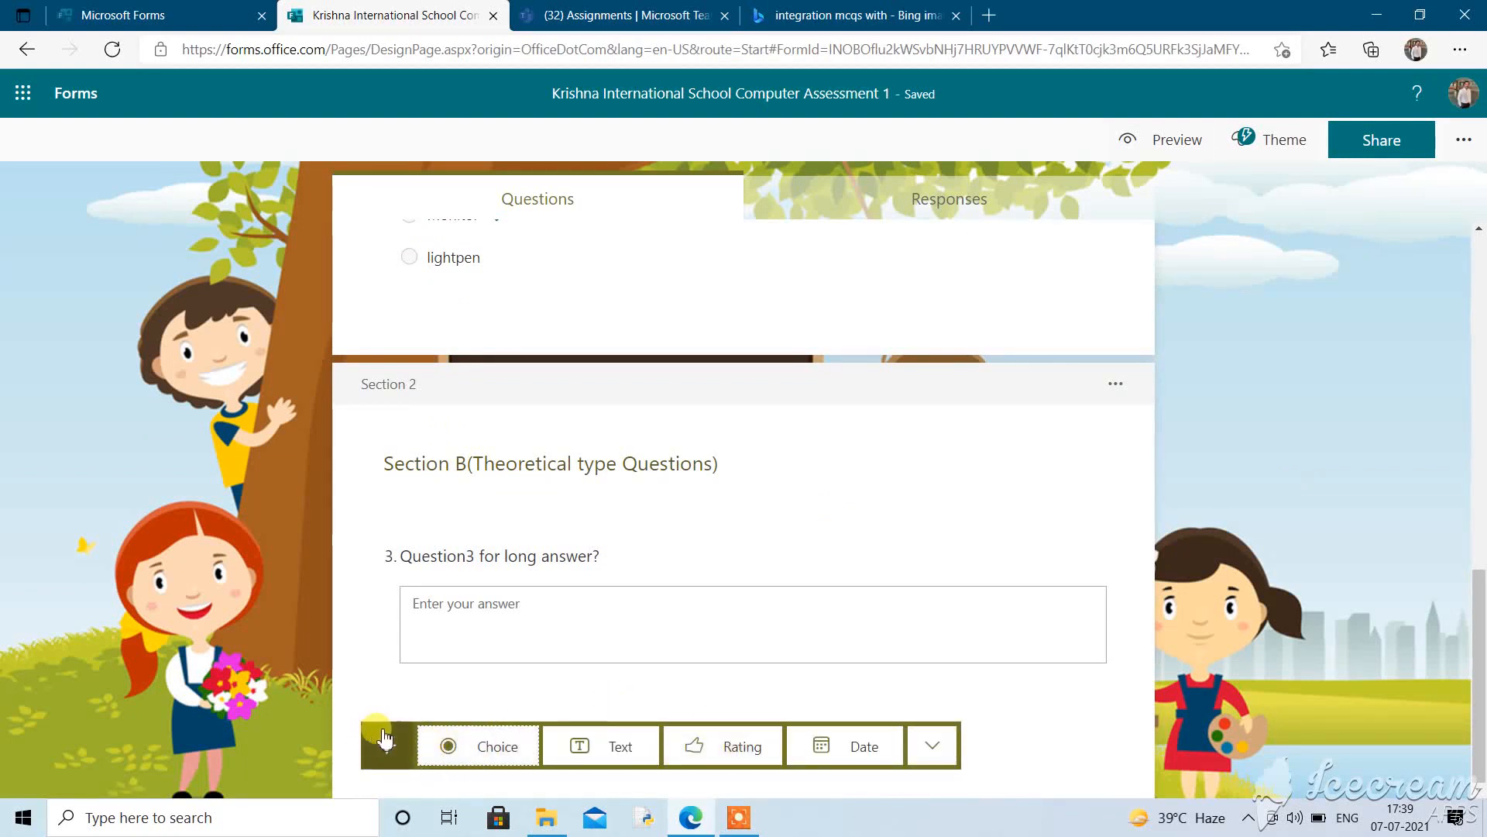
left_click(486, 755)
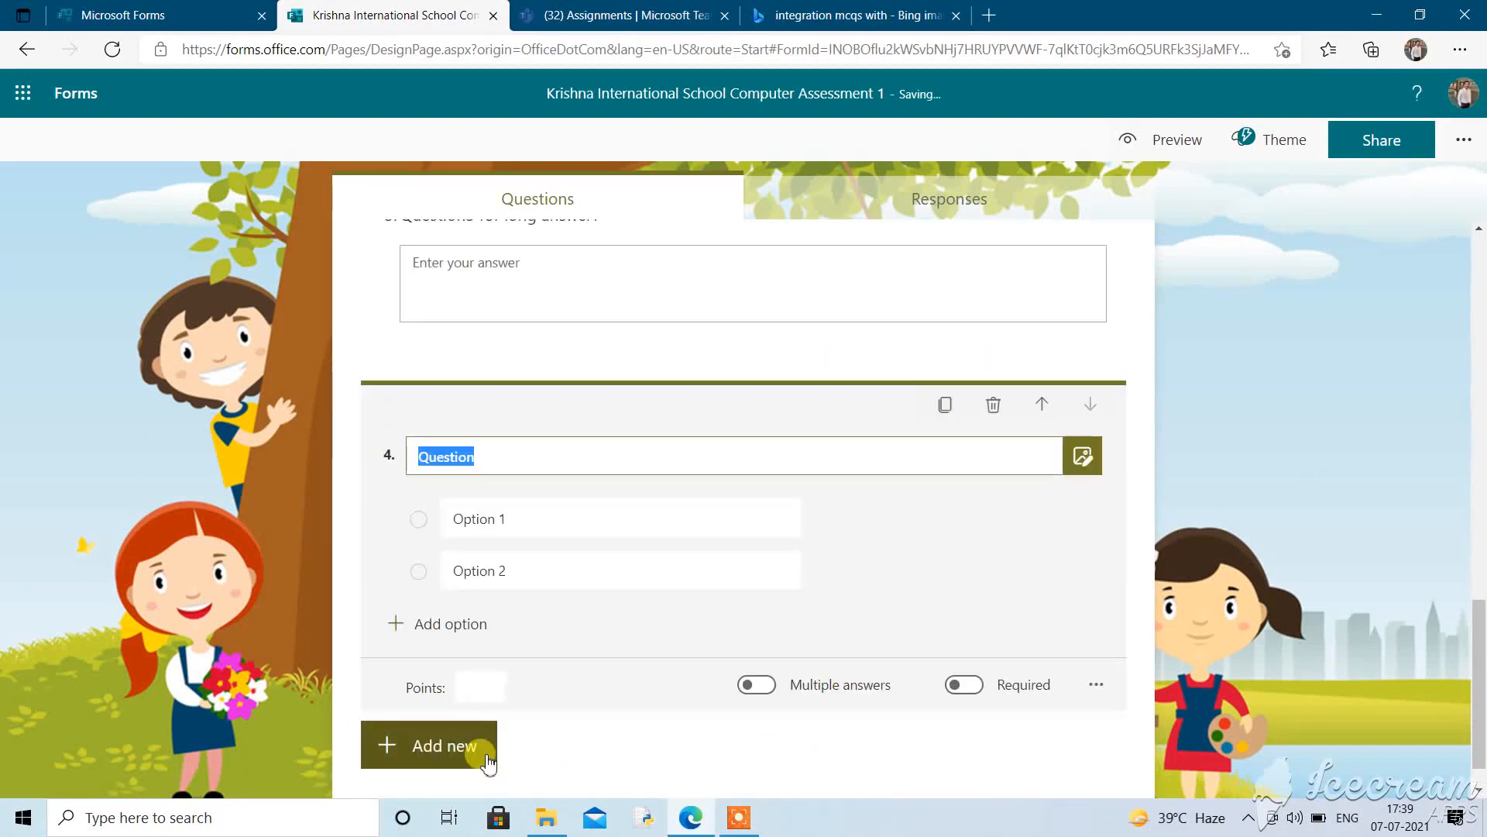
left_click(960, 687)
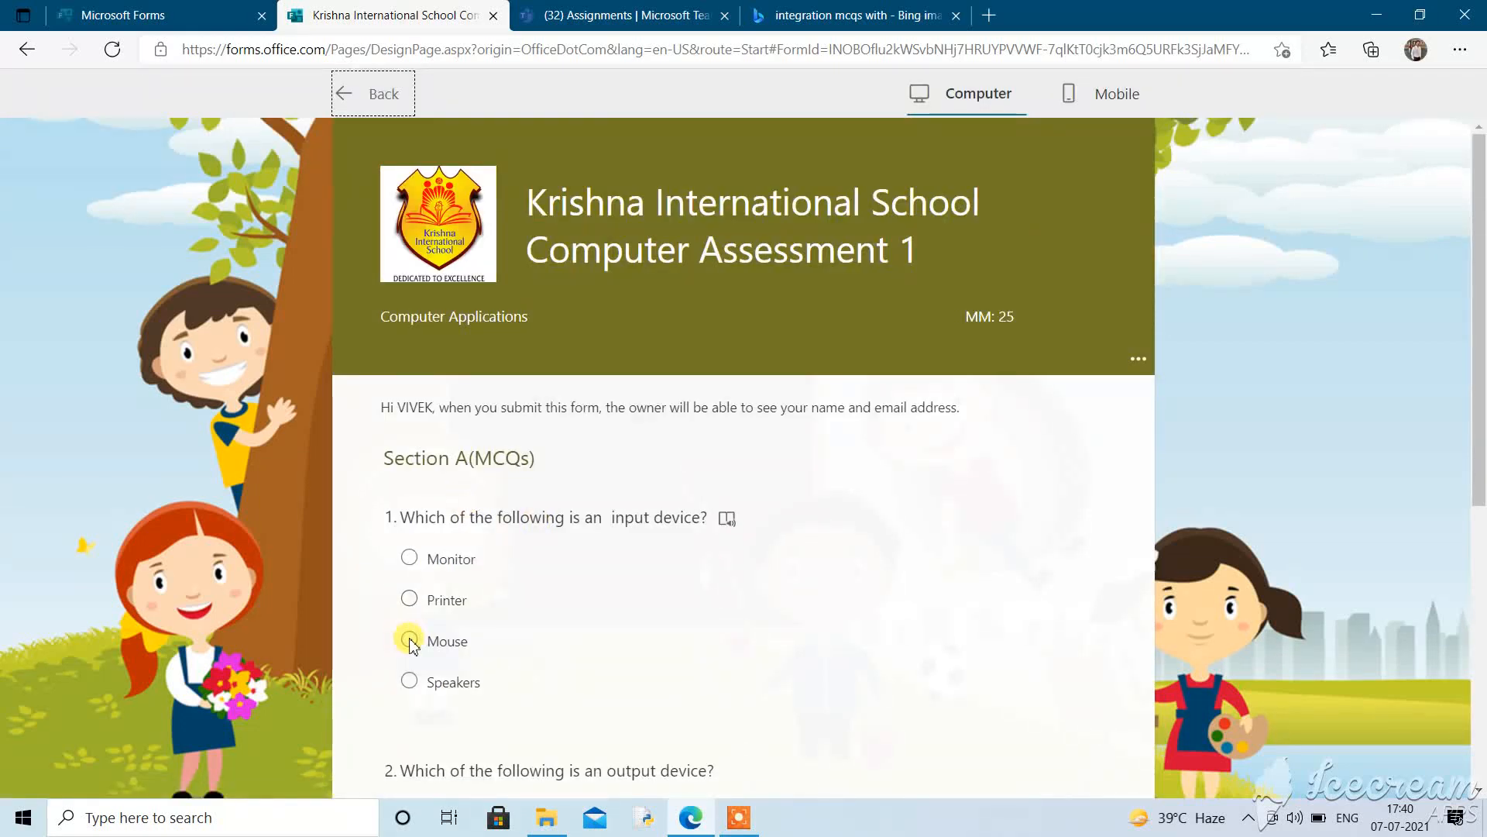
In the preview, answer question 1 with Mouse and question 2 with Monitor, and continue to Section B
left_click(410, 641)
scroll(1480, 383, "down", 2)
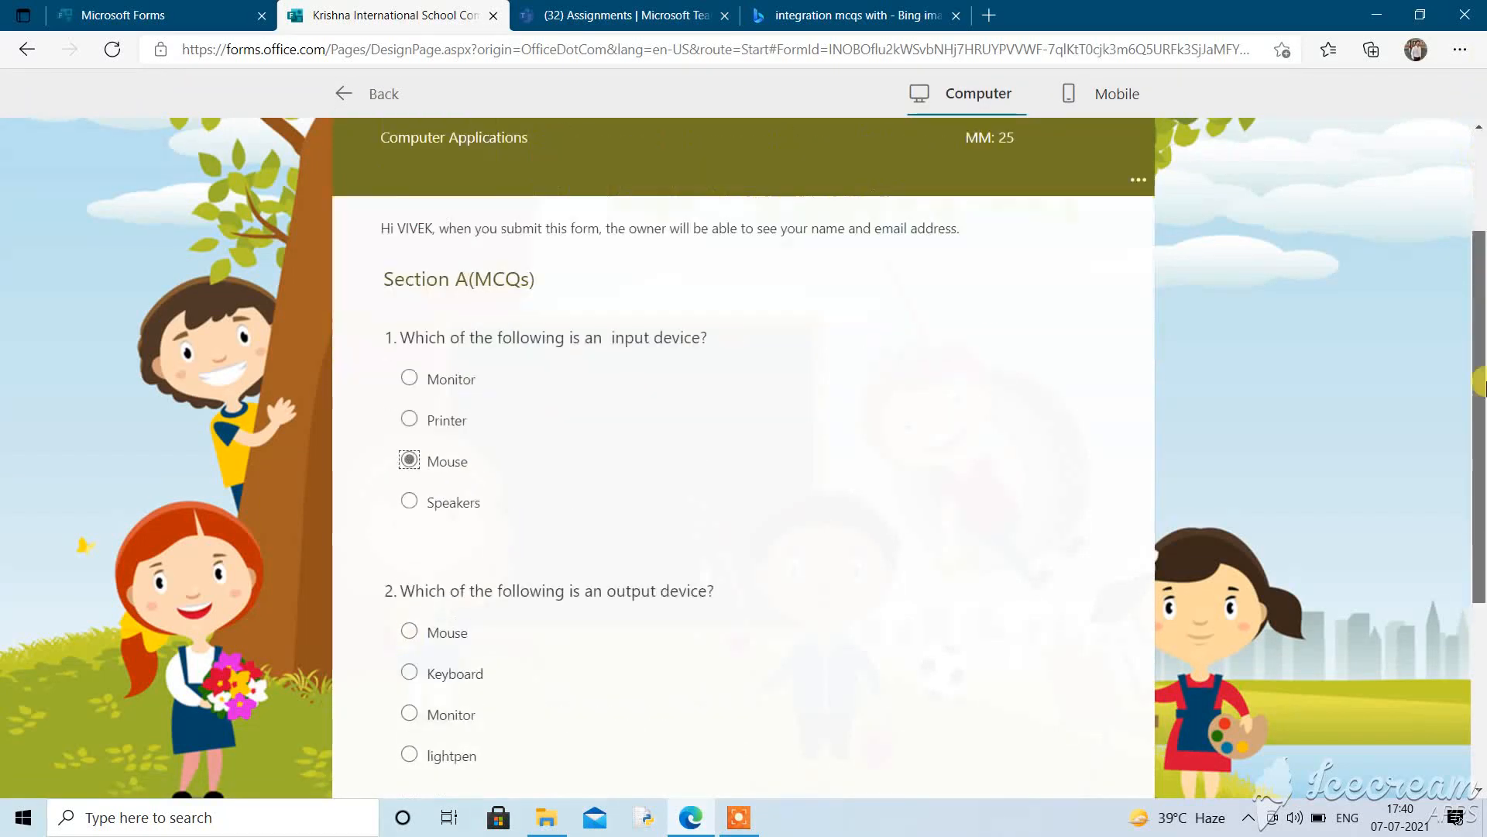
scroll(1481, 384, "down", 4)
left_click(410, 416)
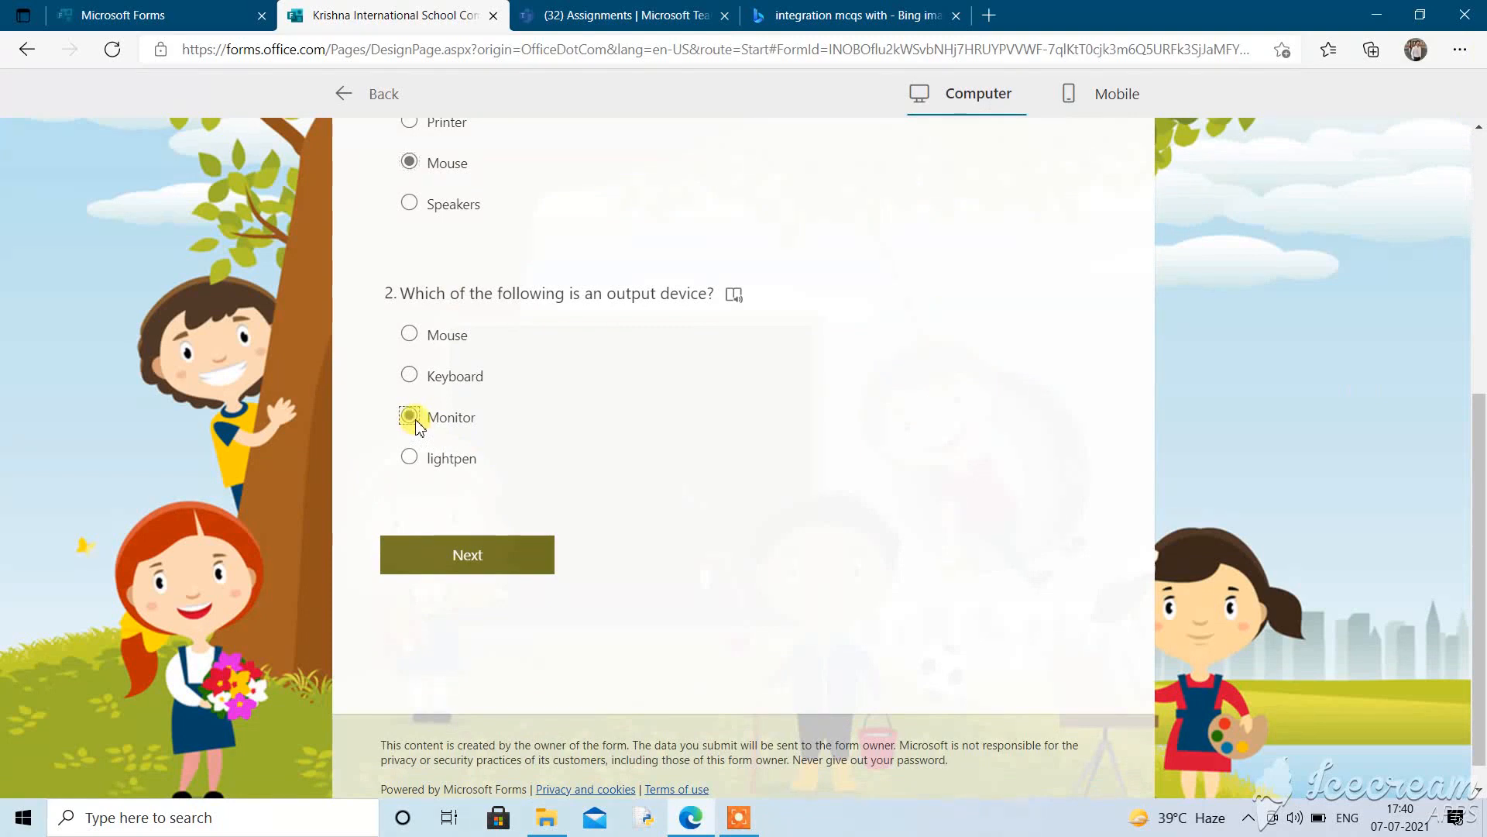
left_click(490, 556)
Enter the sample answer sasdfasdasg for question 3, try submitting without question 4, choose its Option 1, and return to editing
left_click(502, 366)
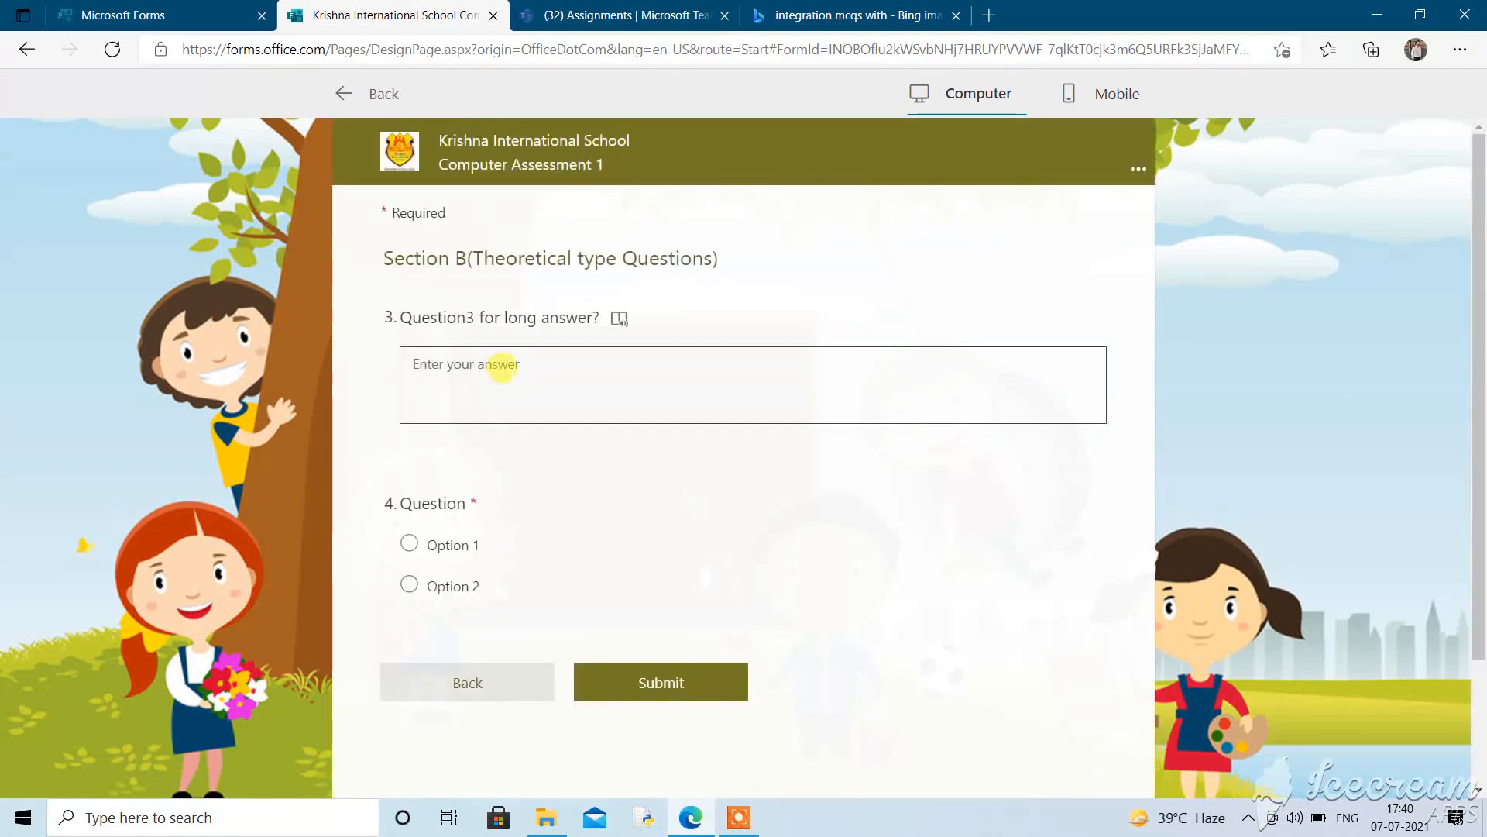
type("sasdfasdasg")
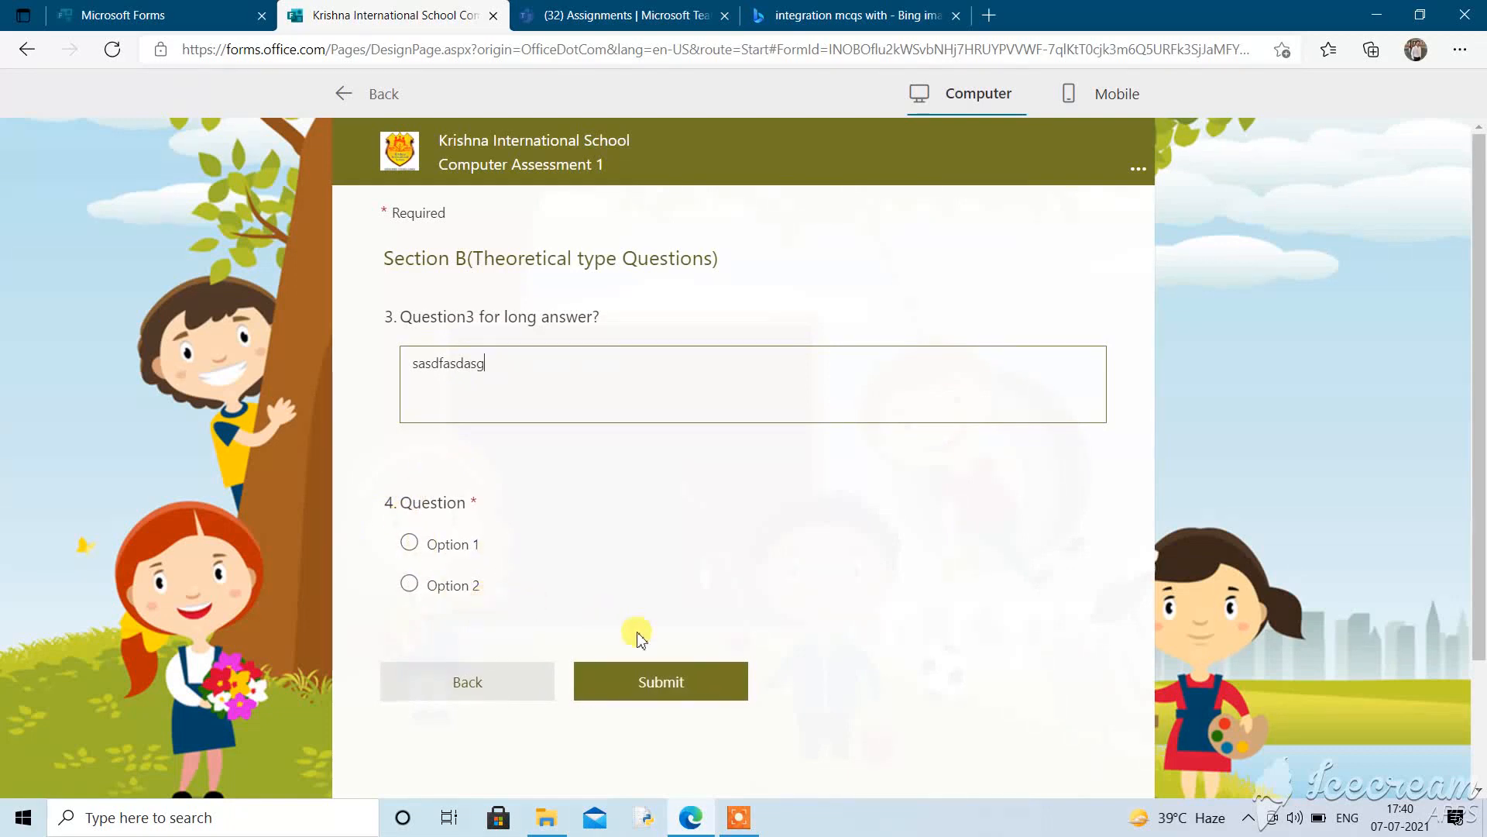
left_click(676, 685)
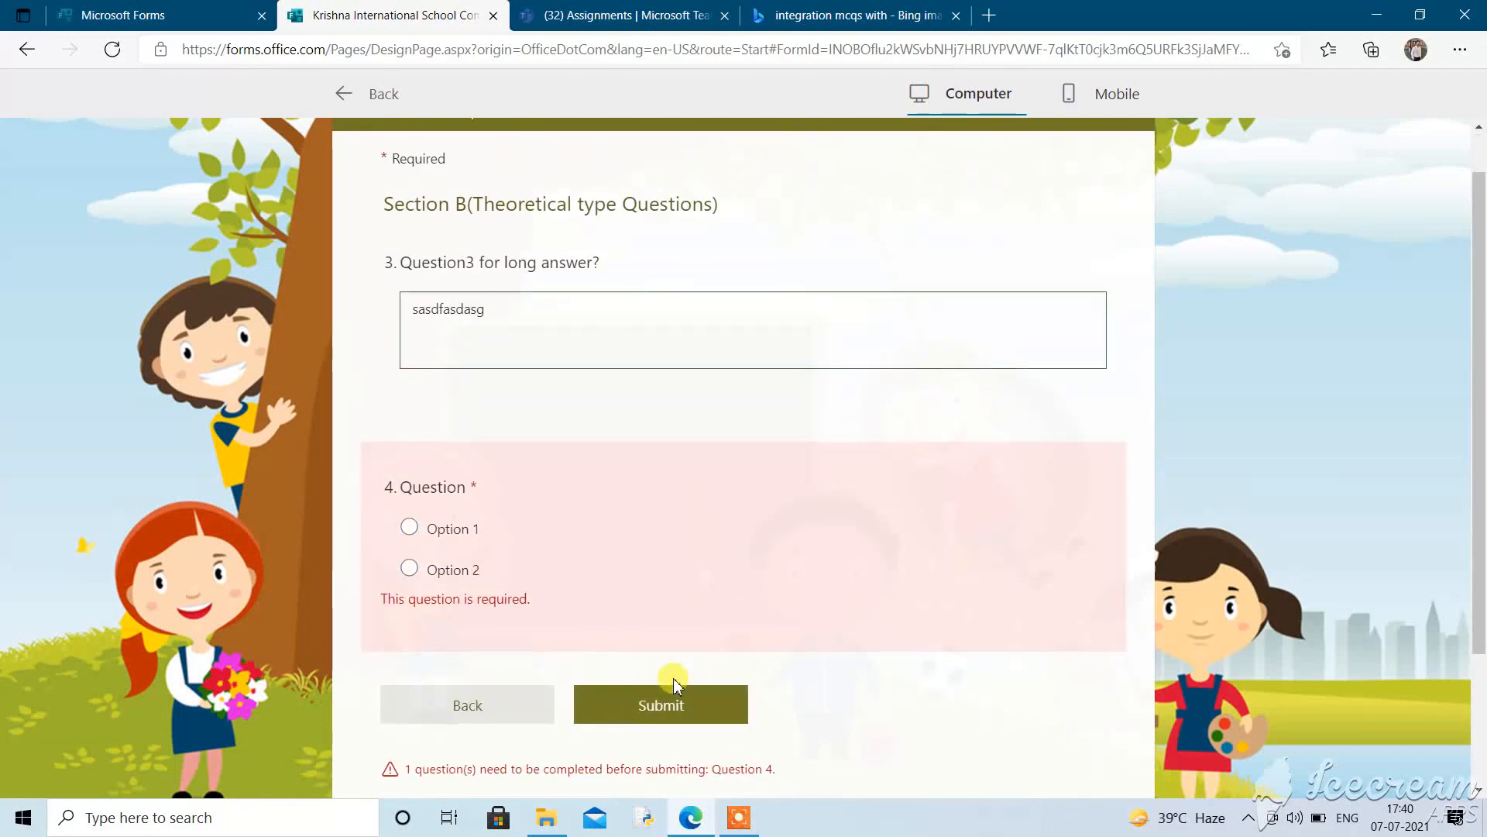
left_click(412, 533)
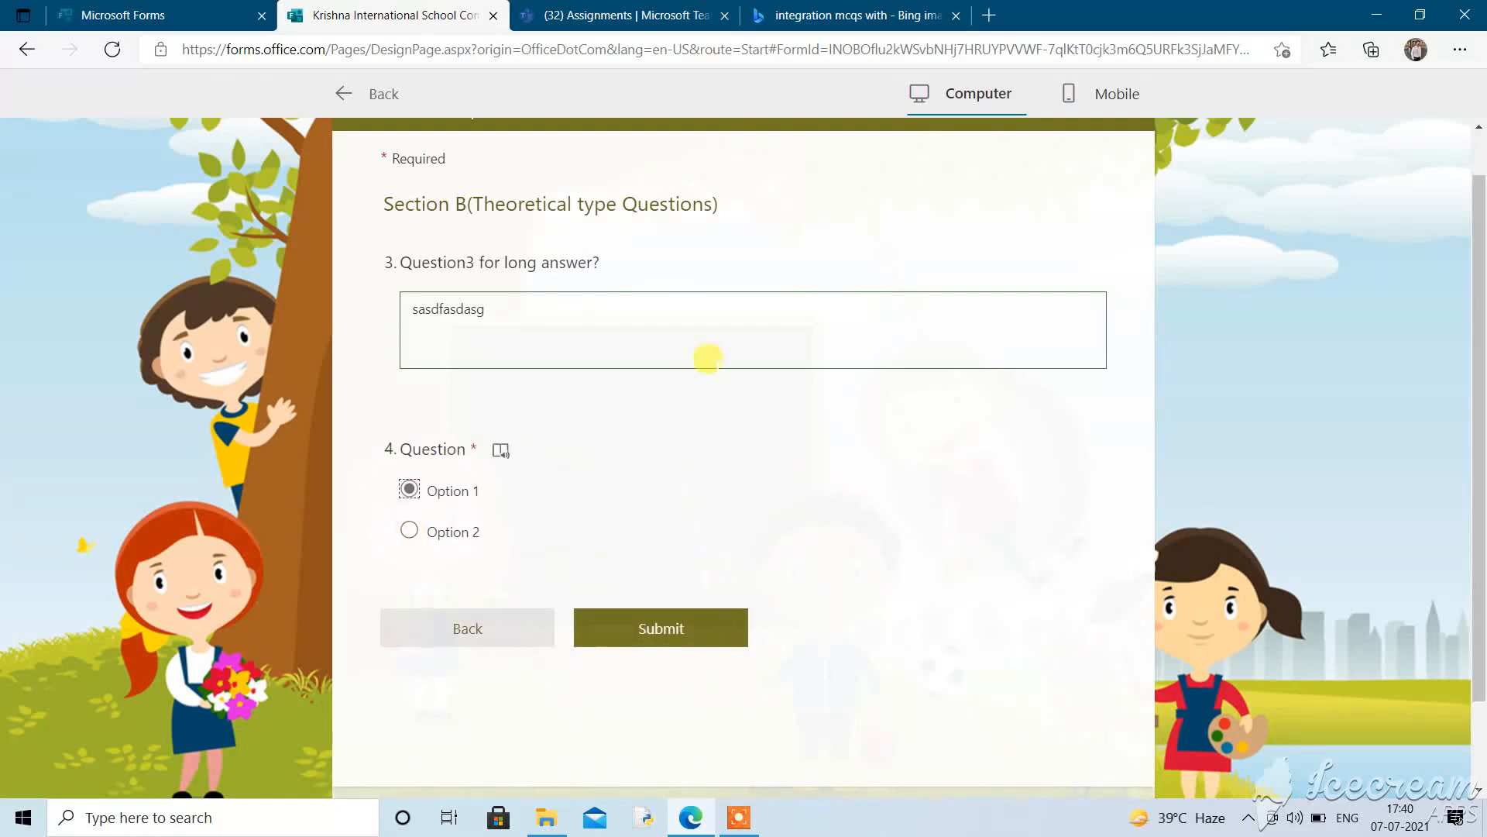
left_click(344, 92)
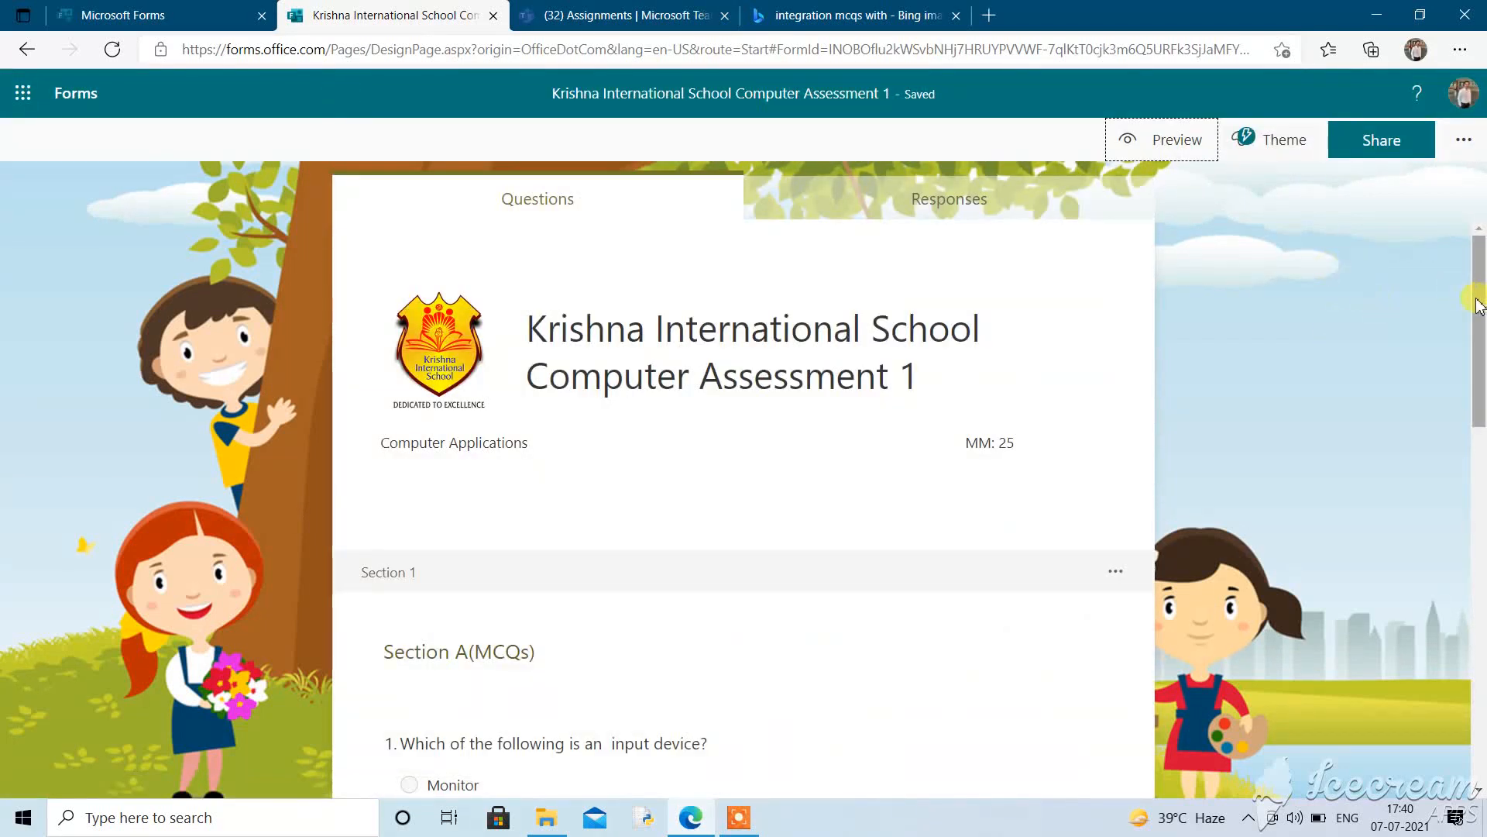
Add a choice question as question 5 at the end of Section B and enable its Math option
left_click_drag(1477, 299, 1481, 694)
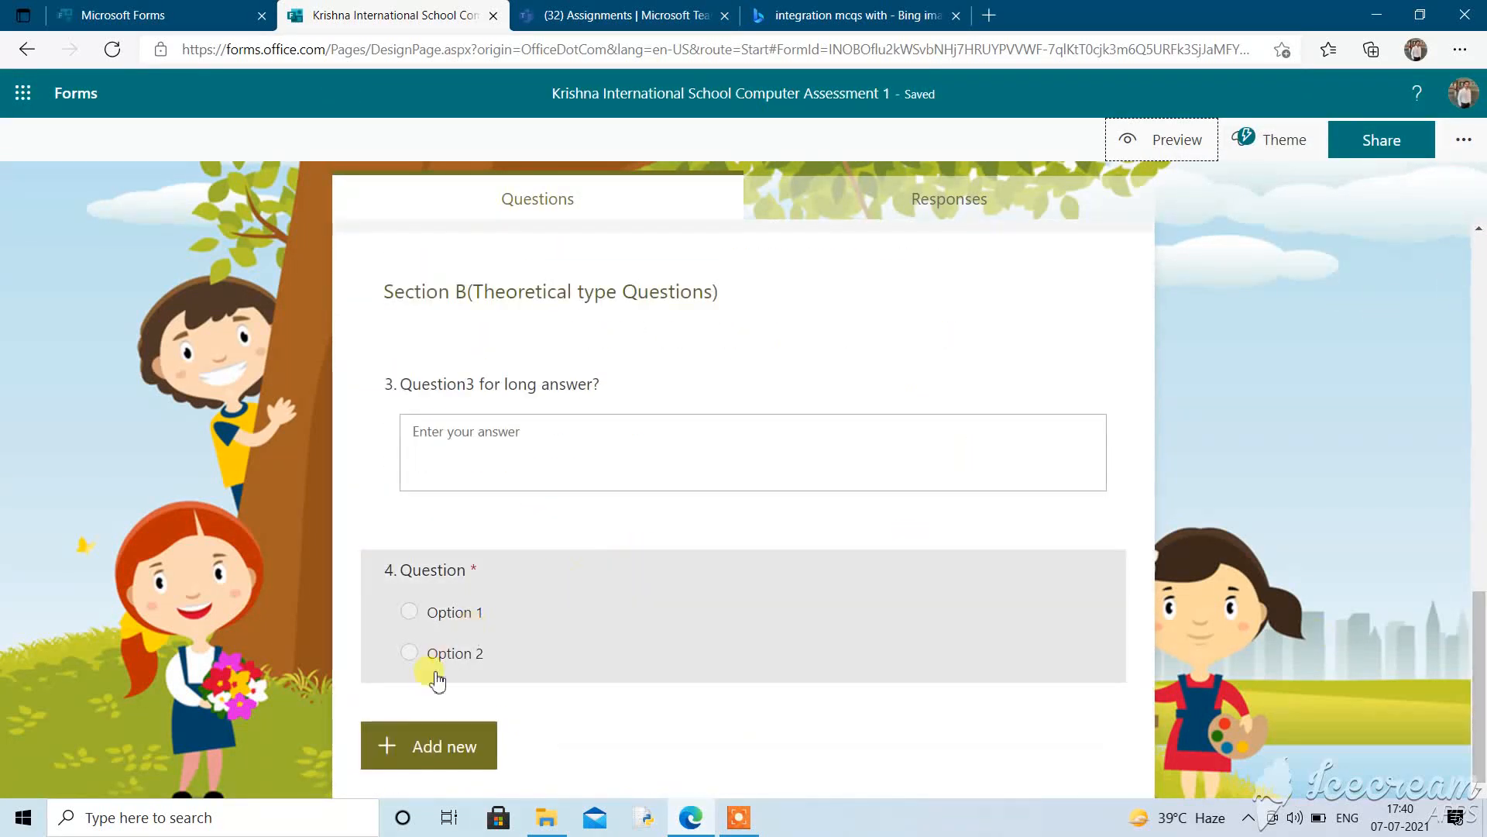
left_click(444, 760)
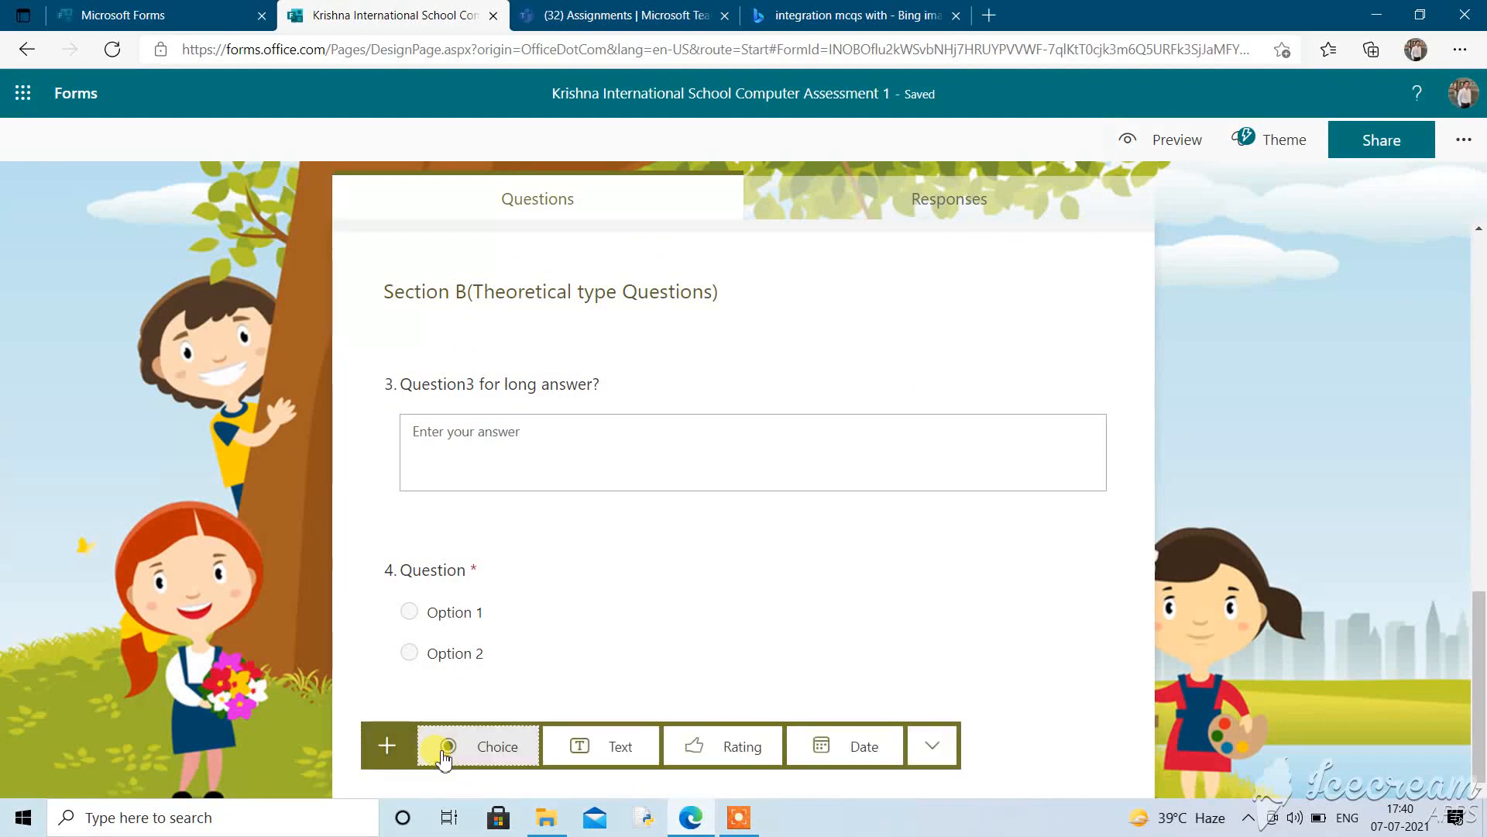
left_click(502, 747)
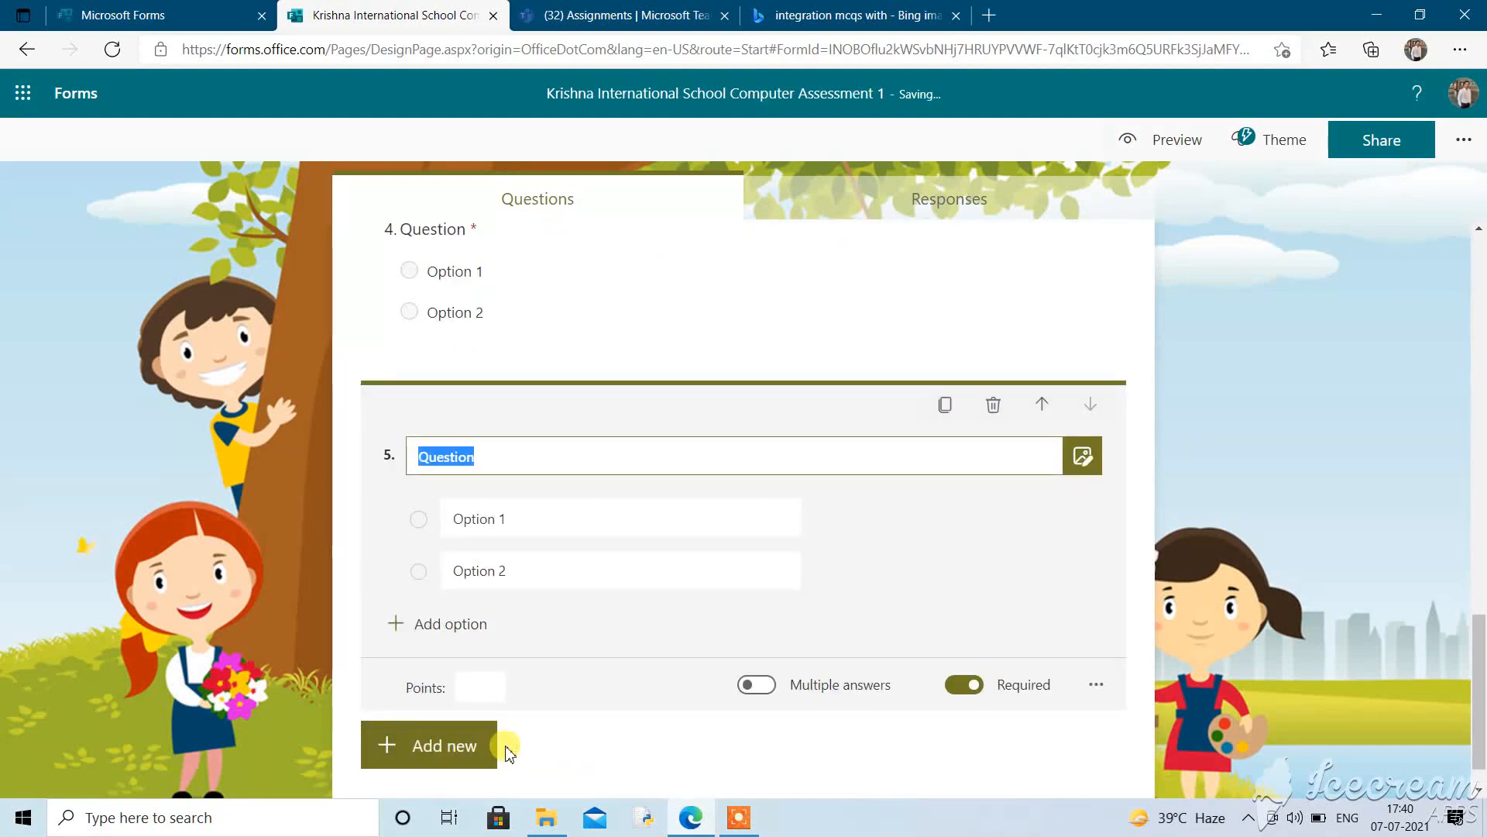
left_click(1104, 687)
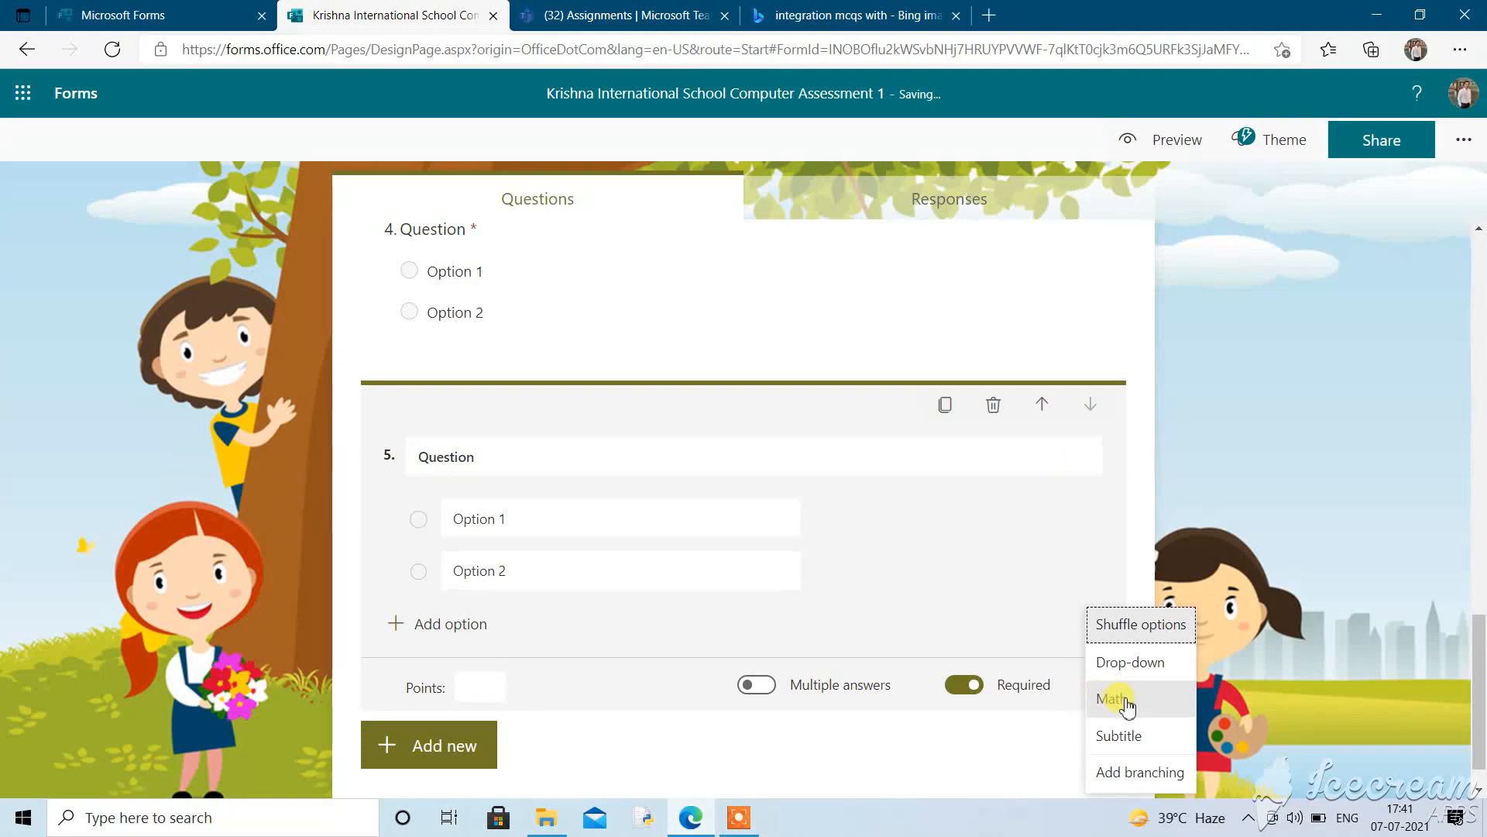
left_click(1113, 699)
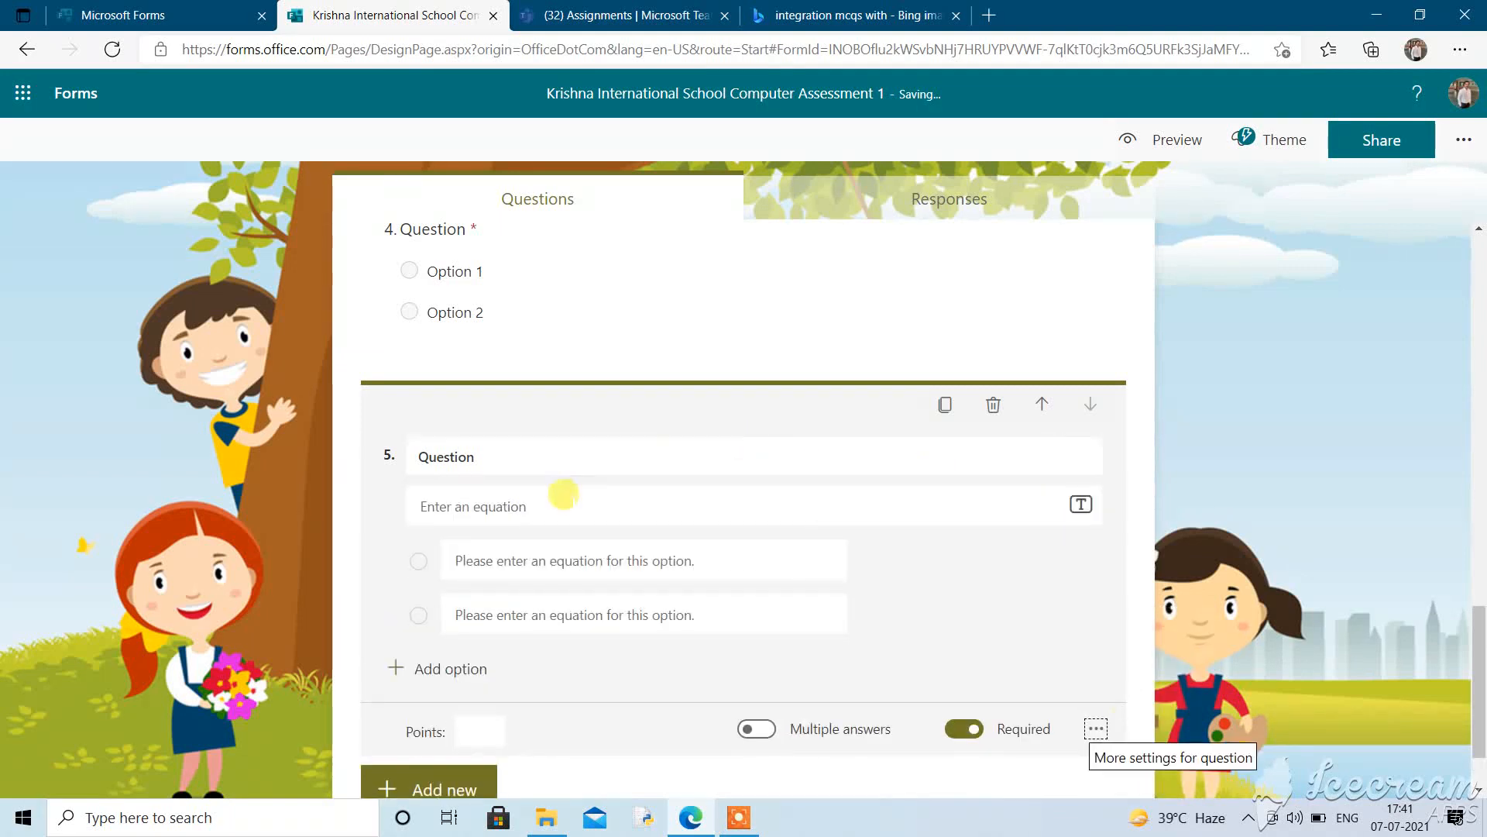
Enter the equation log₂24 = ? for question 5 using the logarithm symbol with base 2
left_click(547, 500)
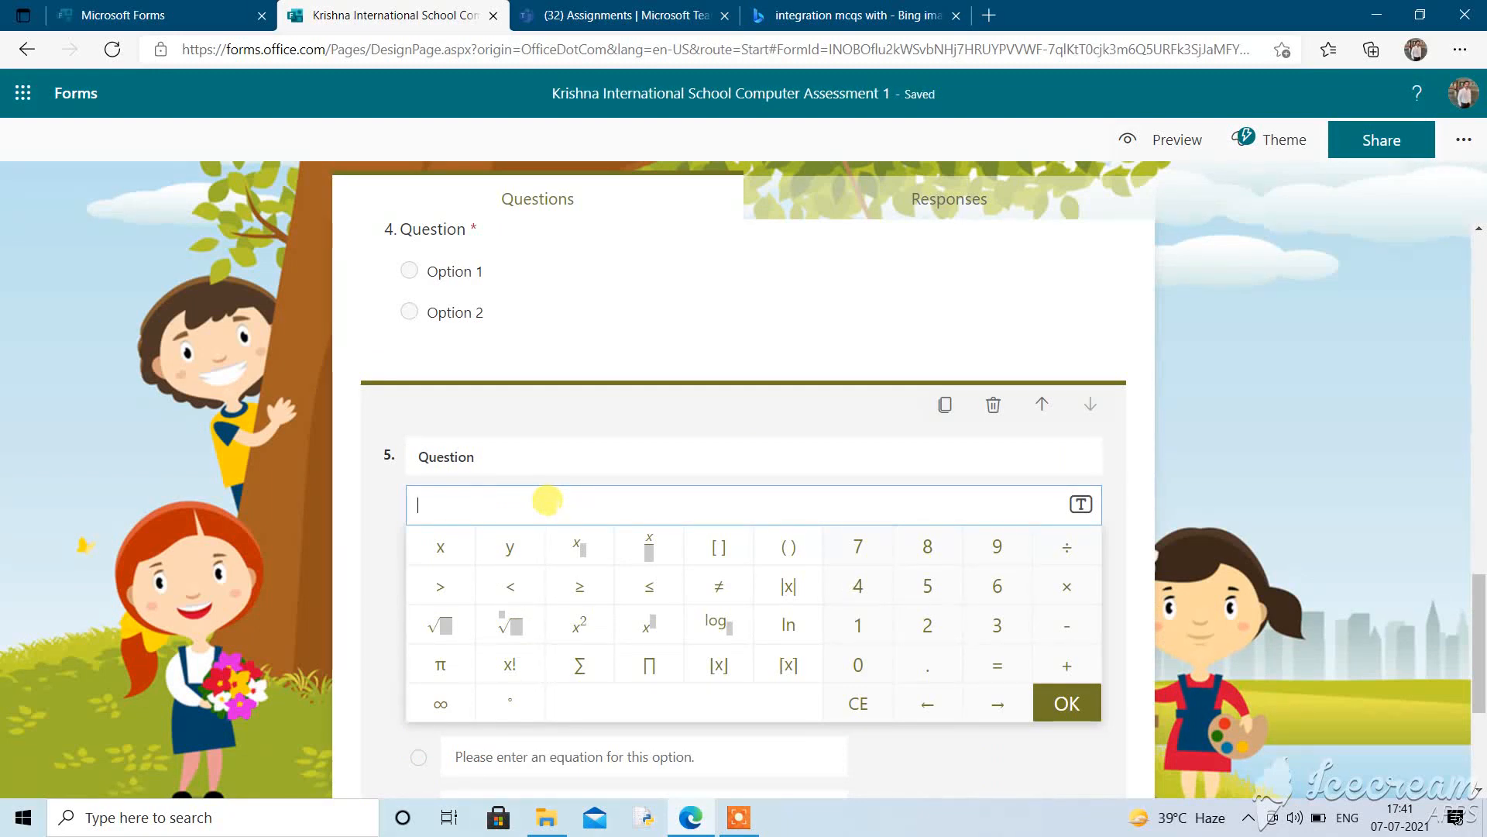
left_click(717, 623)
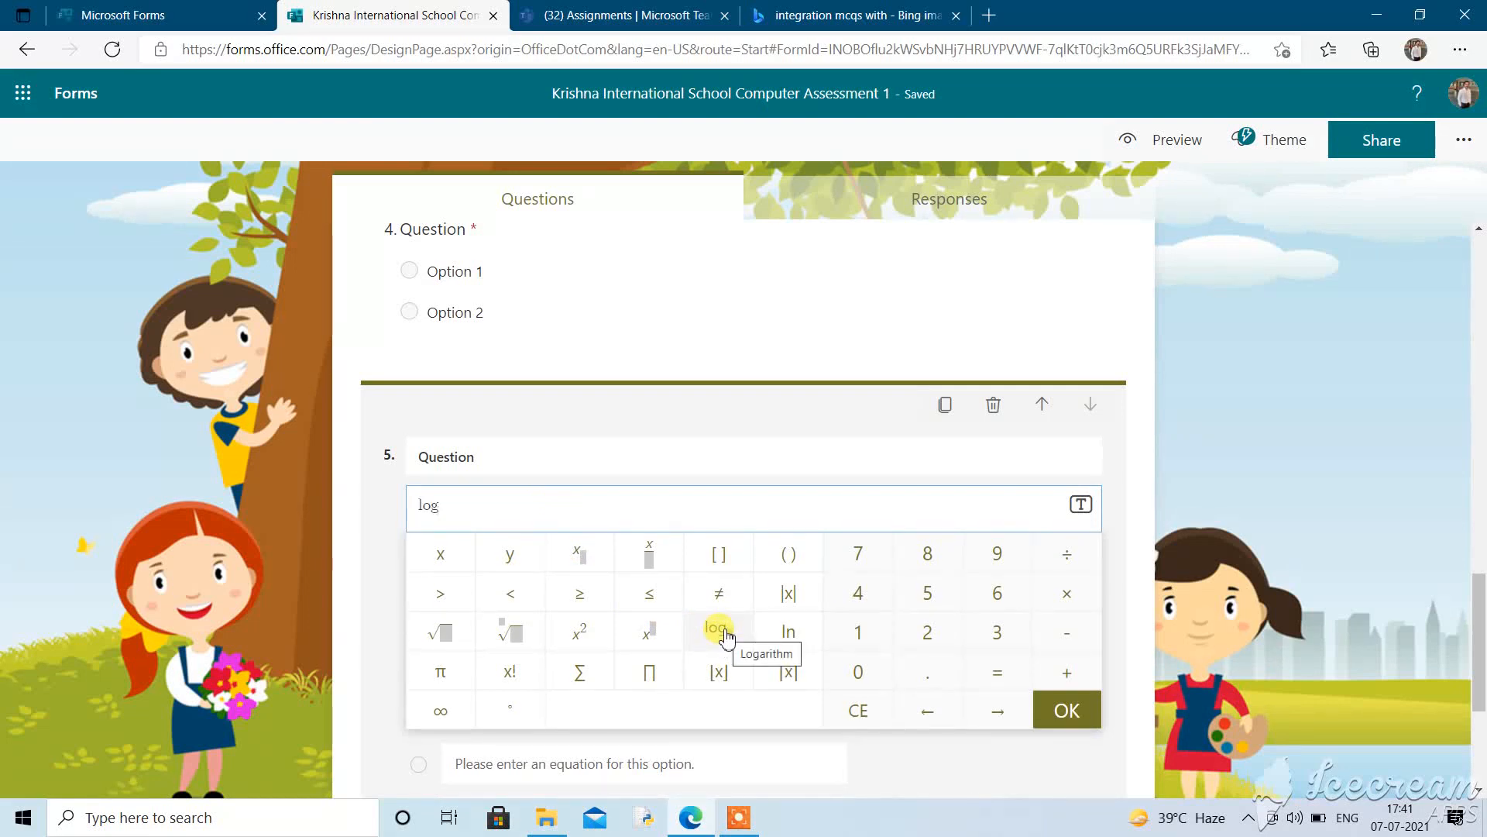
type("2")
key("Right")
type("2")
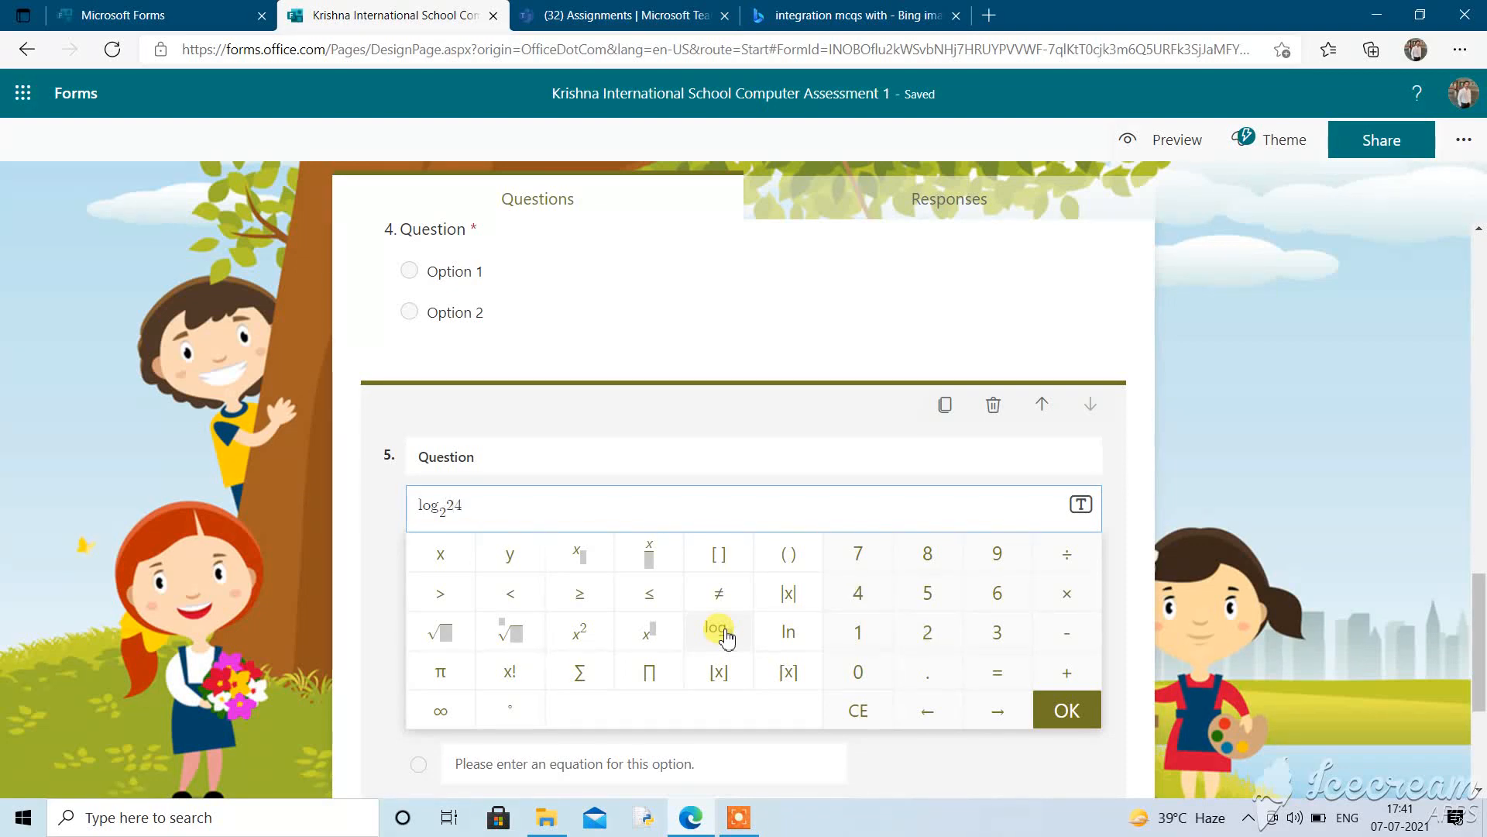
type("4 = ?")
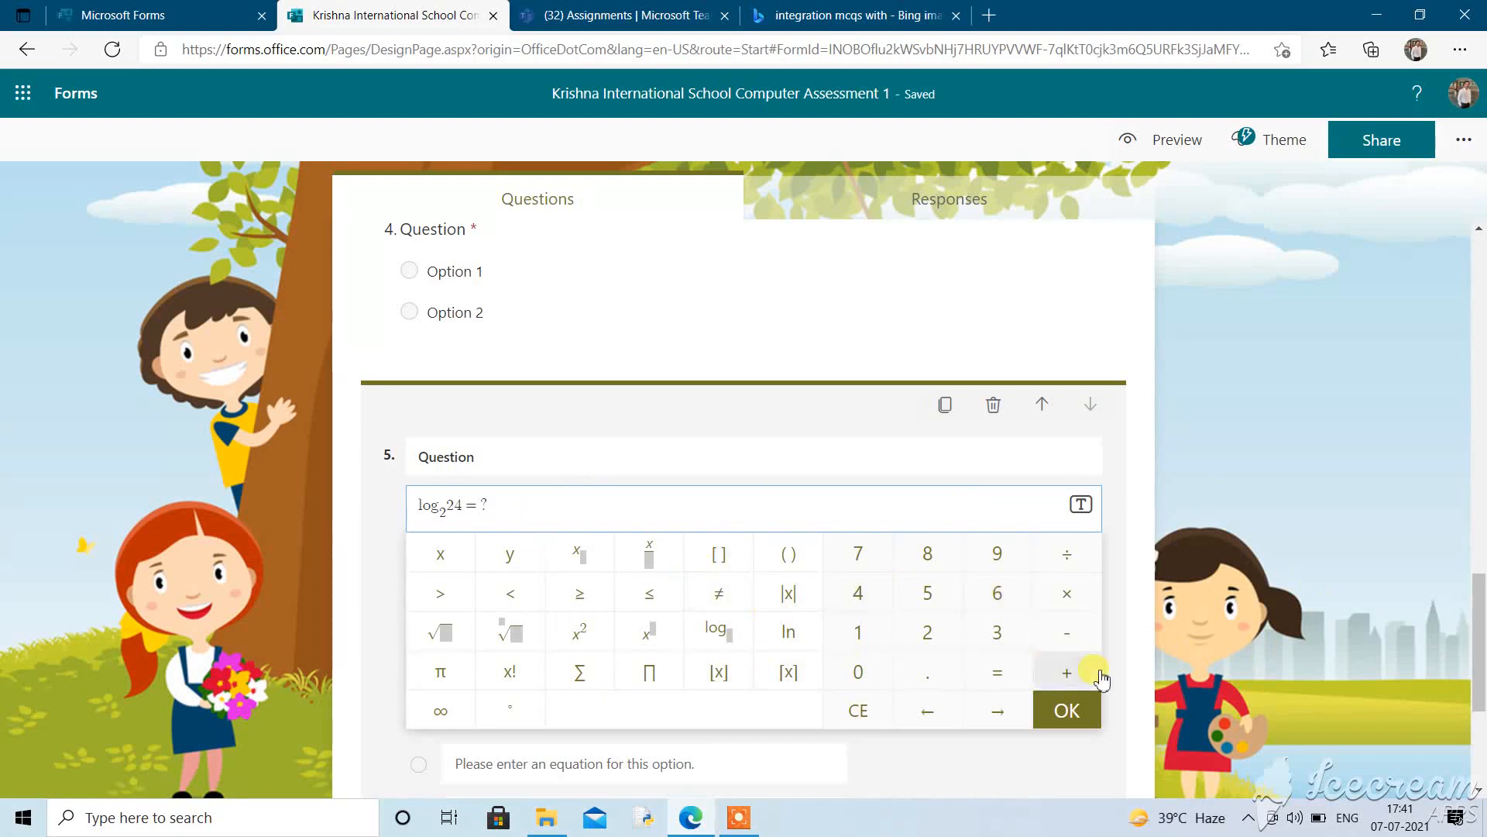
left_click(1139, 637)
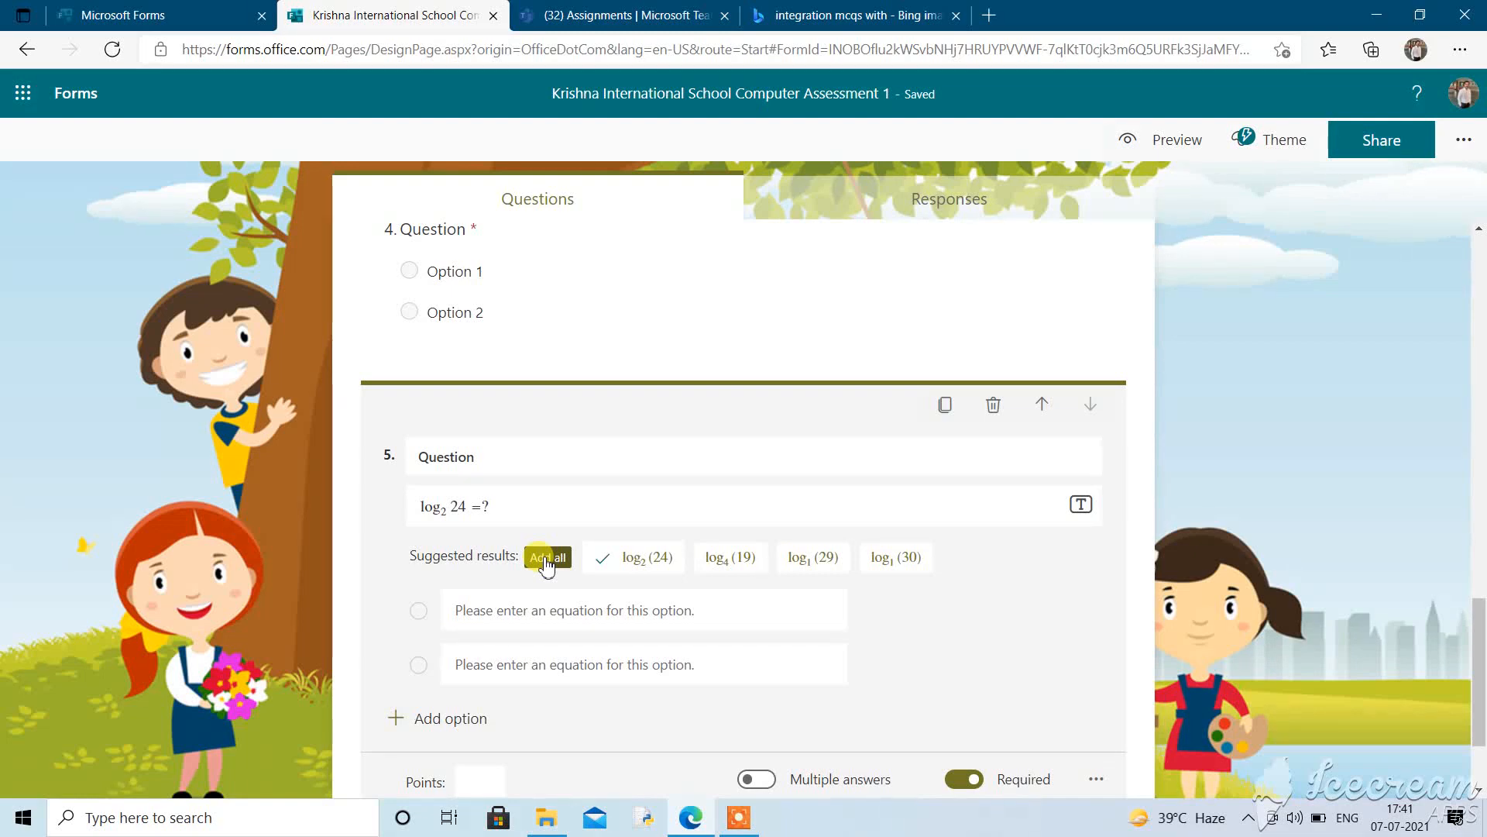
Add all suggested results as options for question 5 and mark log₂(24) as the correct answer
left_click(547, 562)
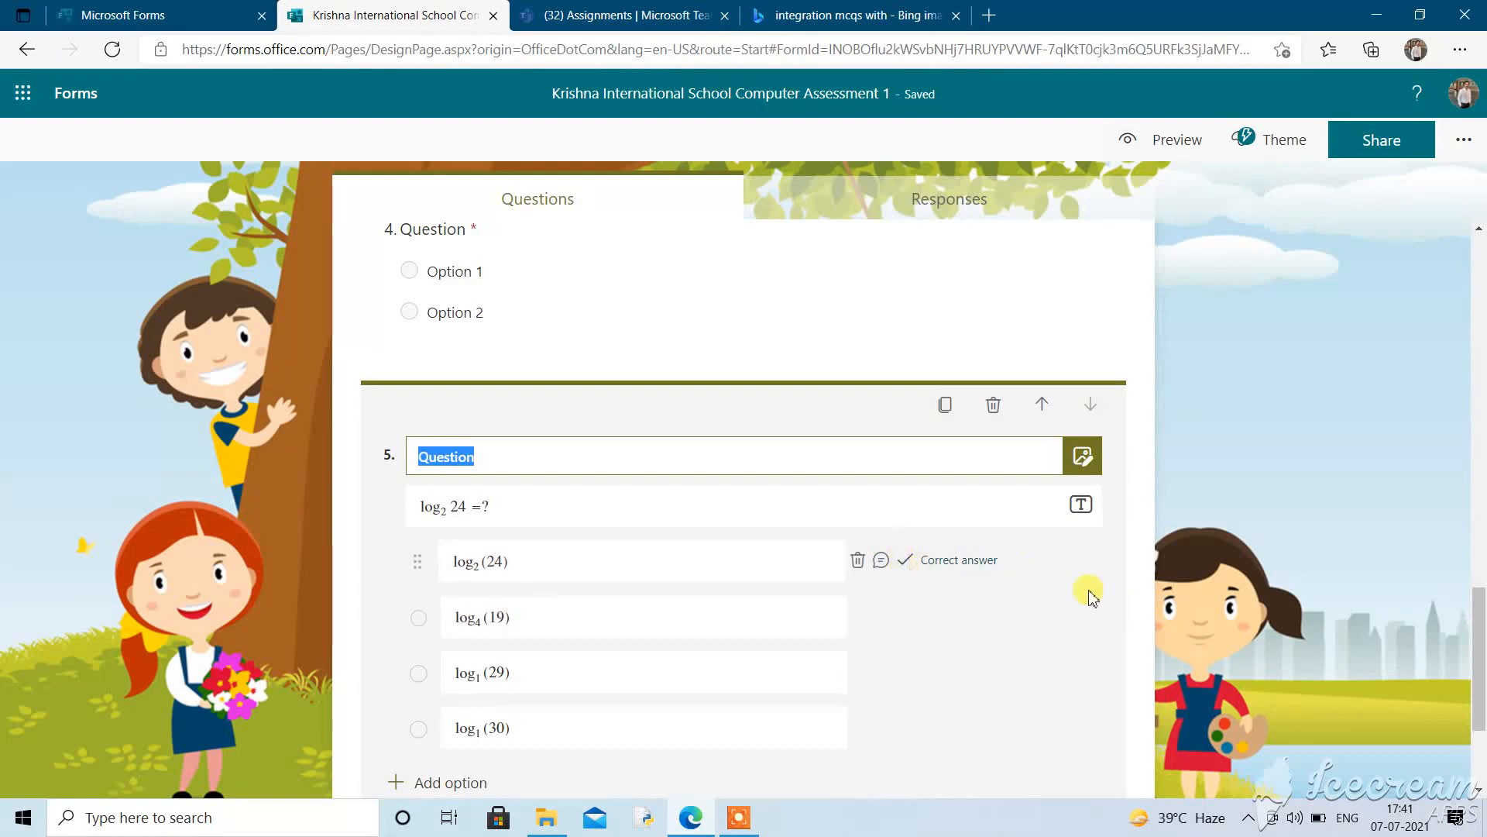
left_click(904, 562)
left_click(906, 561)
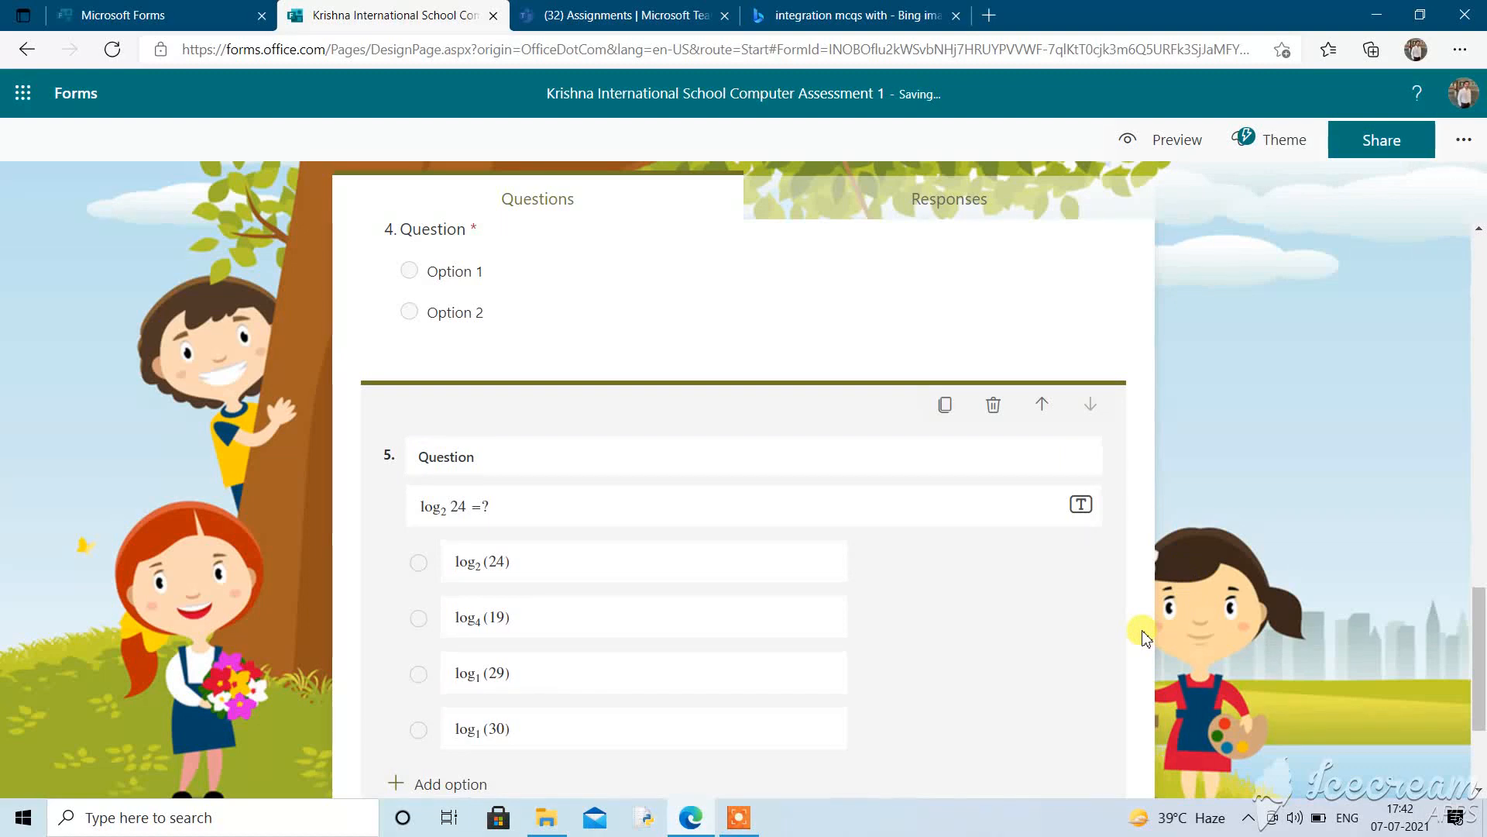
scroll(1145, 637, "down", 2)
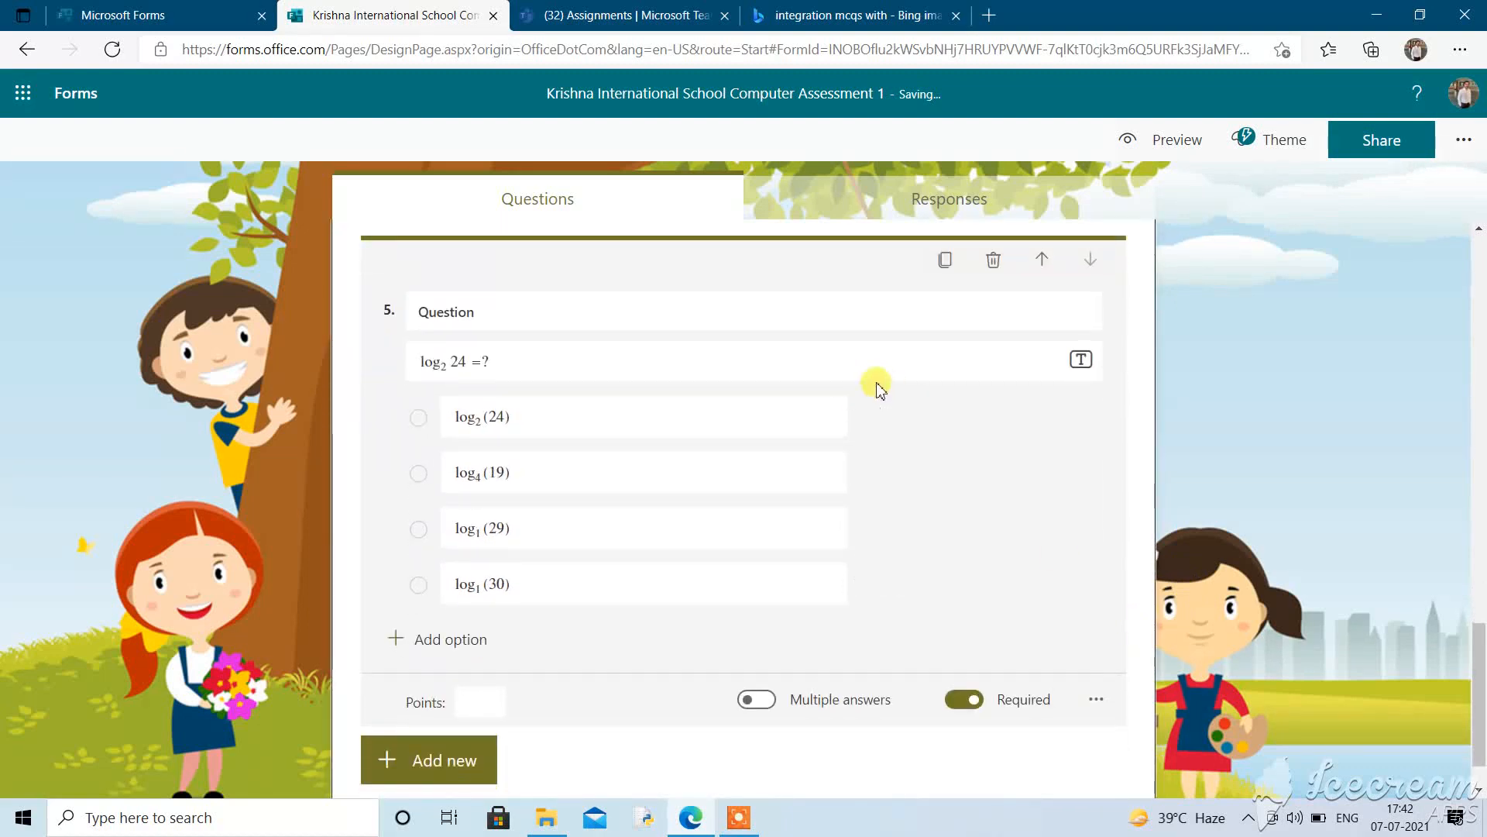
left_click(904, 414)
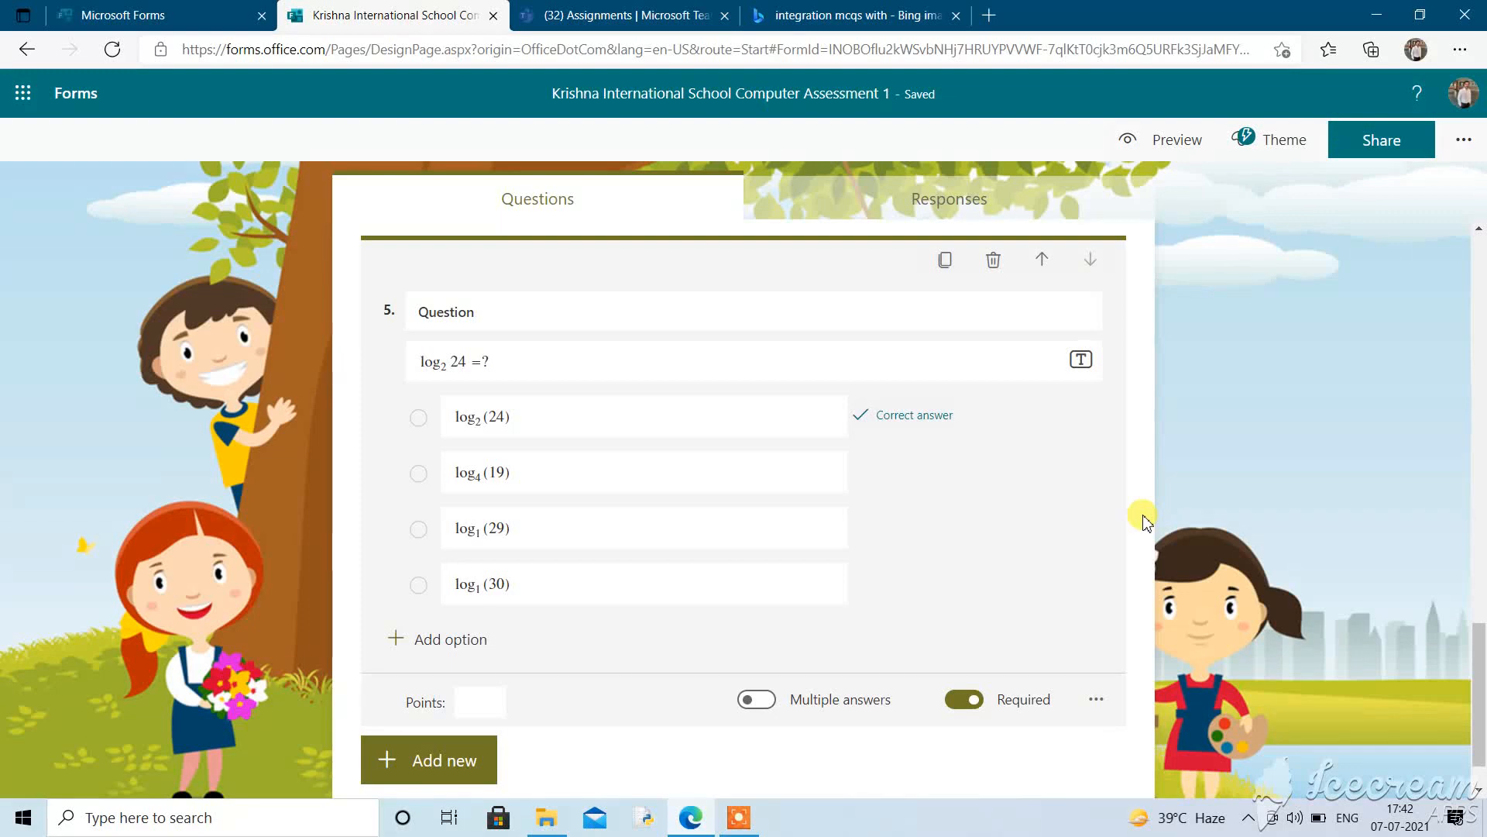
Reopen question 5's equation to review the math symbols, and leave the question without editing it
left_click(528, 350)
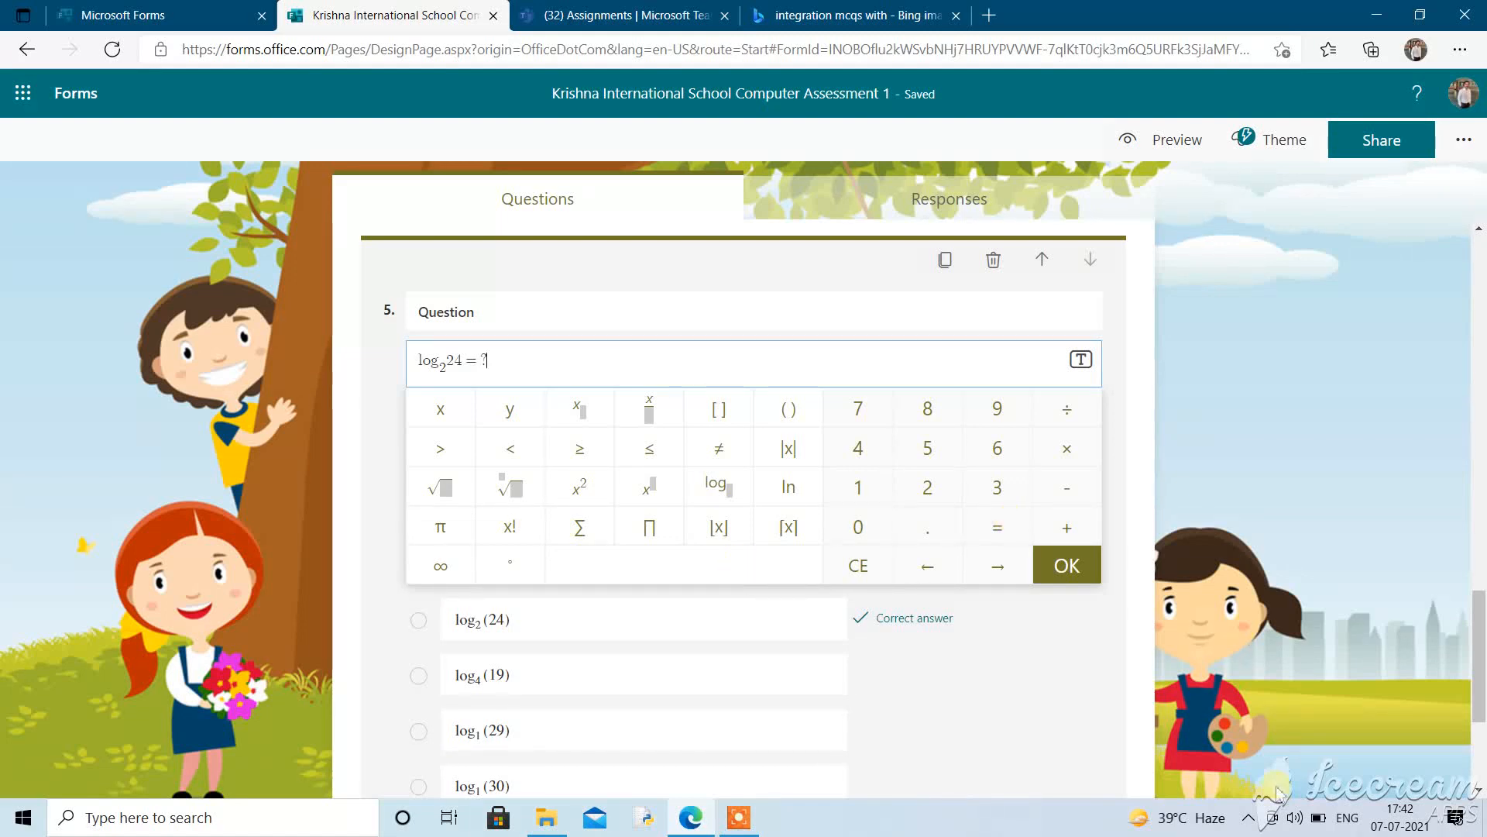
left_click(1123, 697)
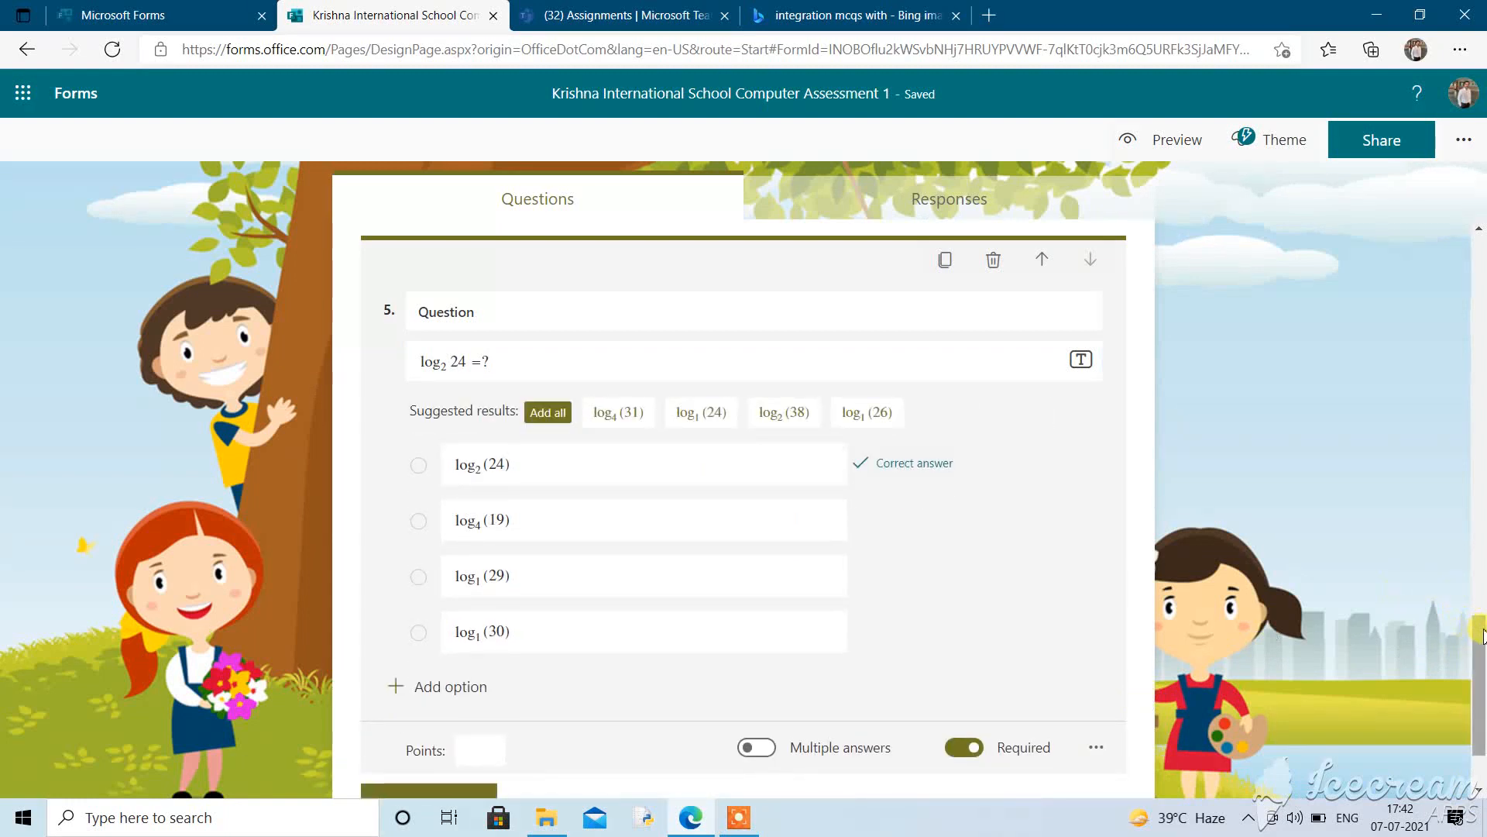
left_click(1482, 635)
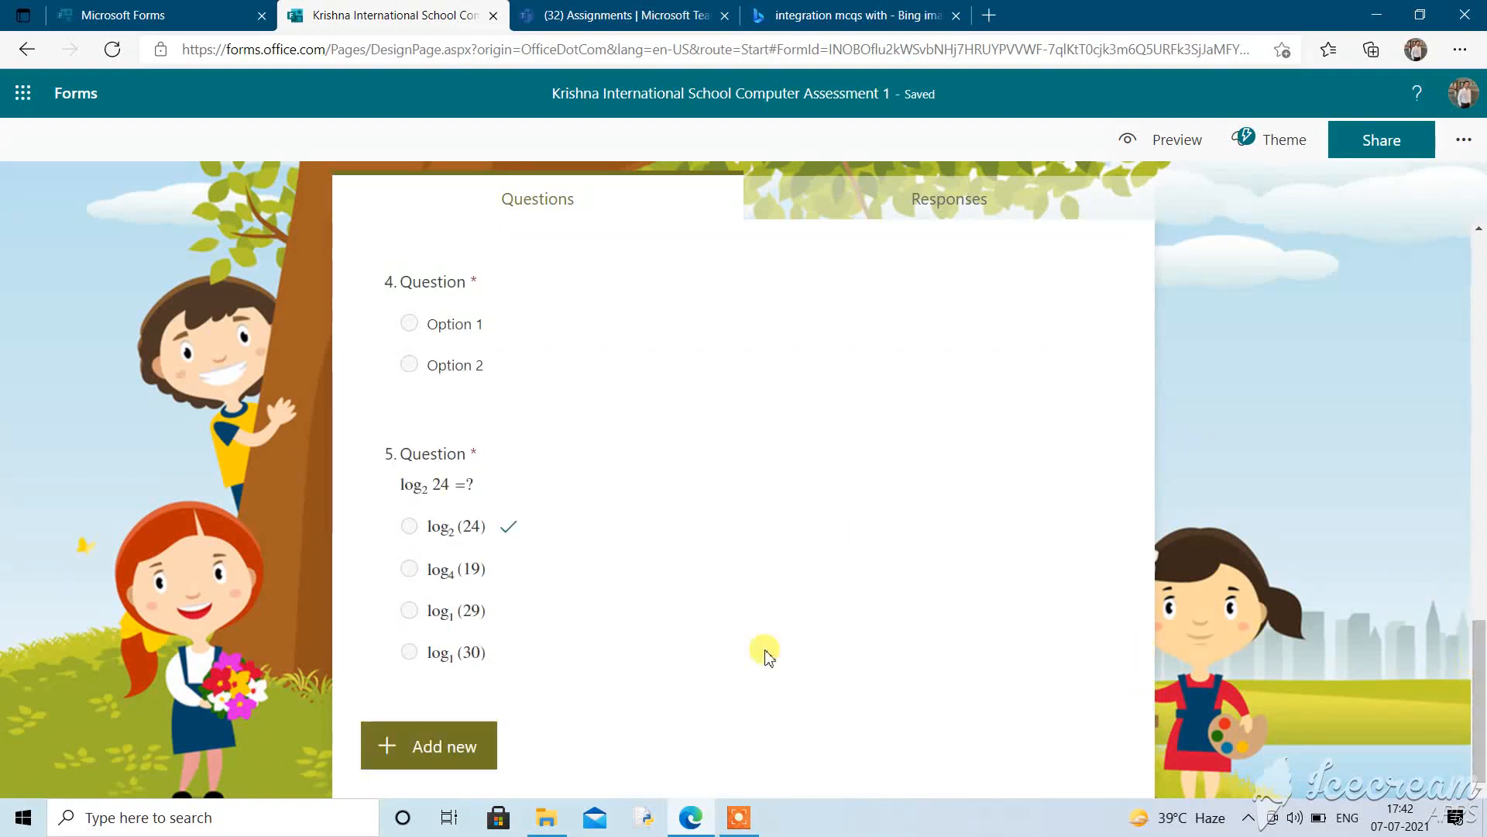
Add a choice question with math options as question 6 and check its additional settings
left_click(440, 745)
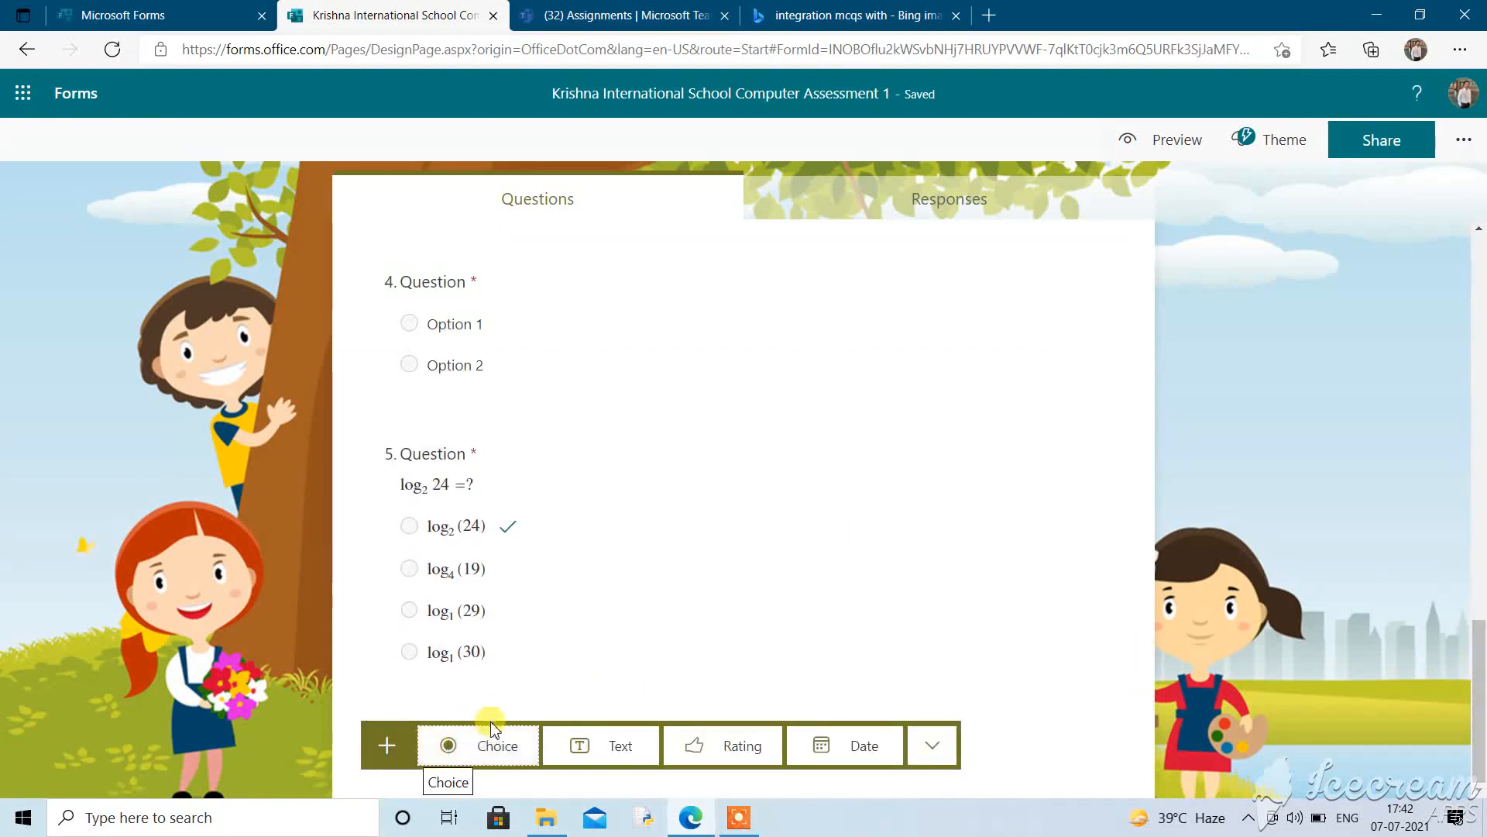
left_click(500, 746)
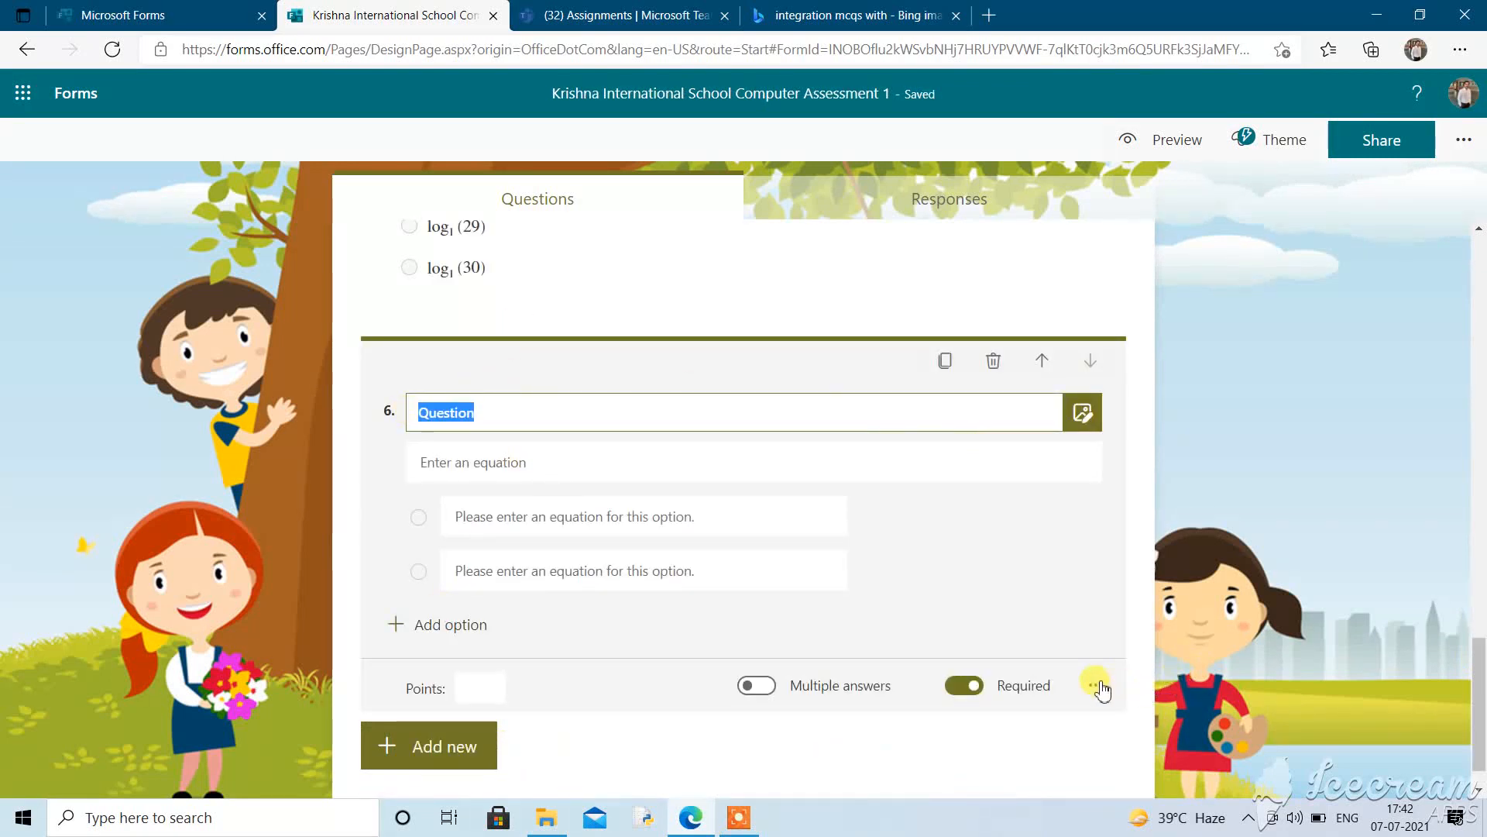
left_click(1096, 685)
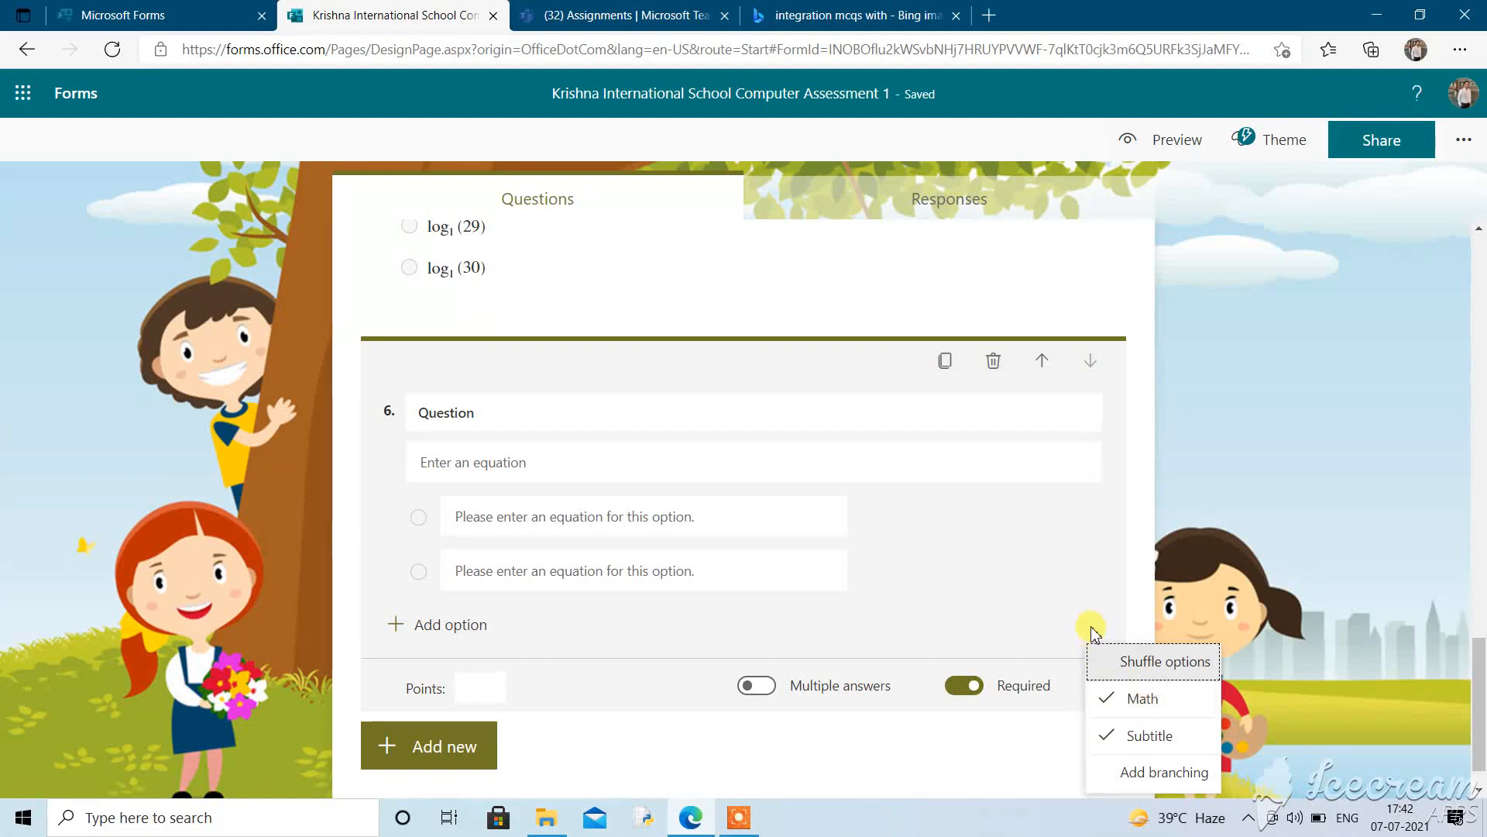
left_click(1136, 624)
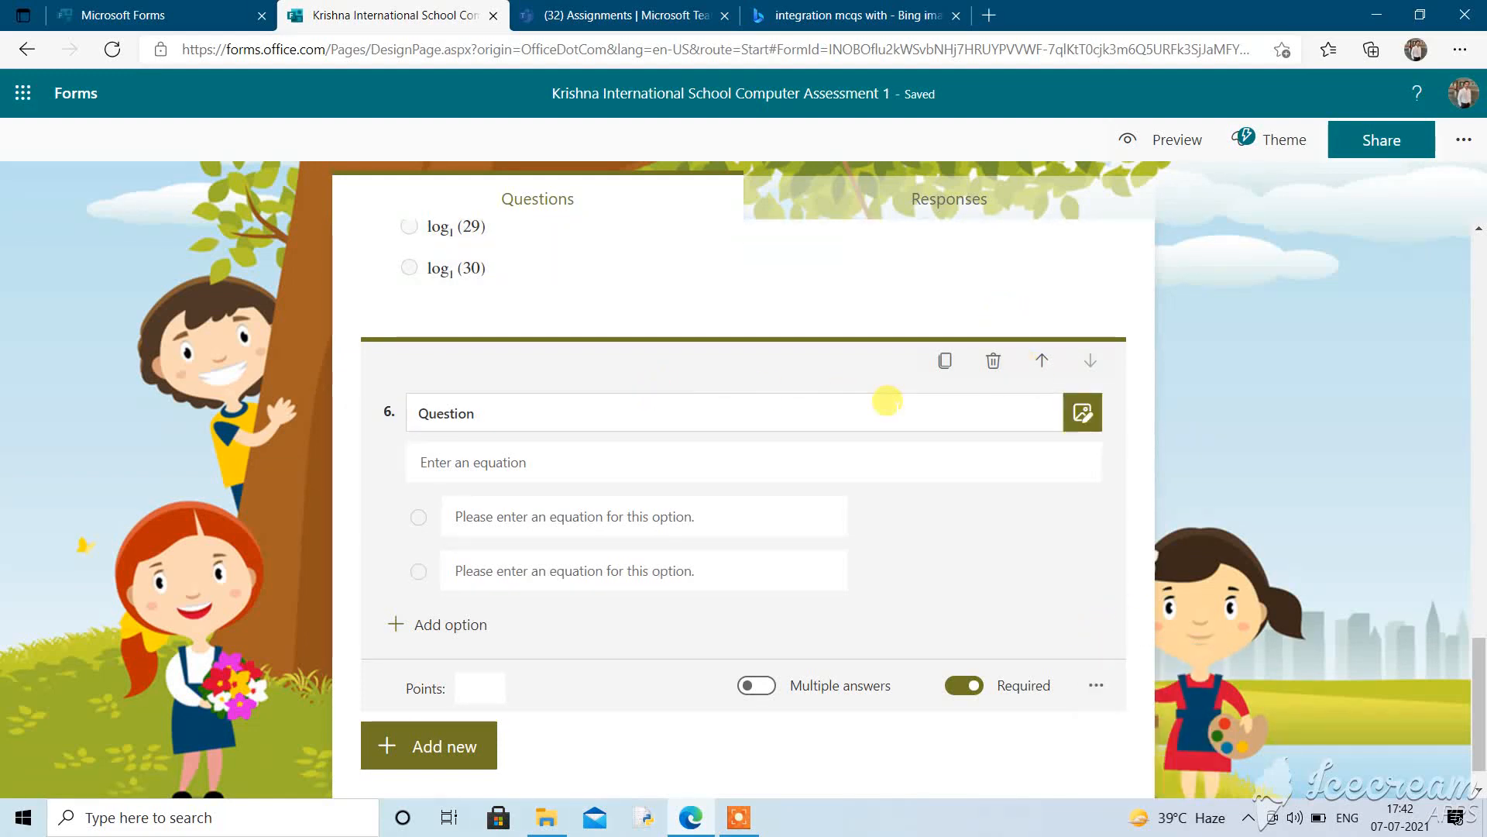
Upload the image file Q from the Desktop and insert it into question 6
left_click(1083, 413)
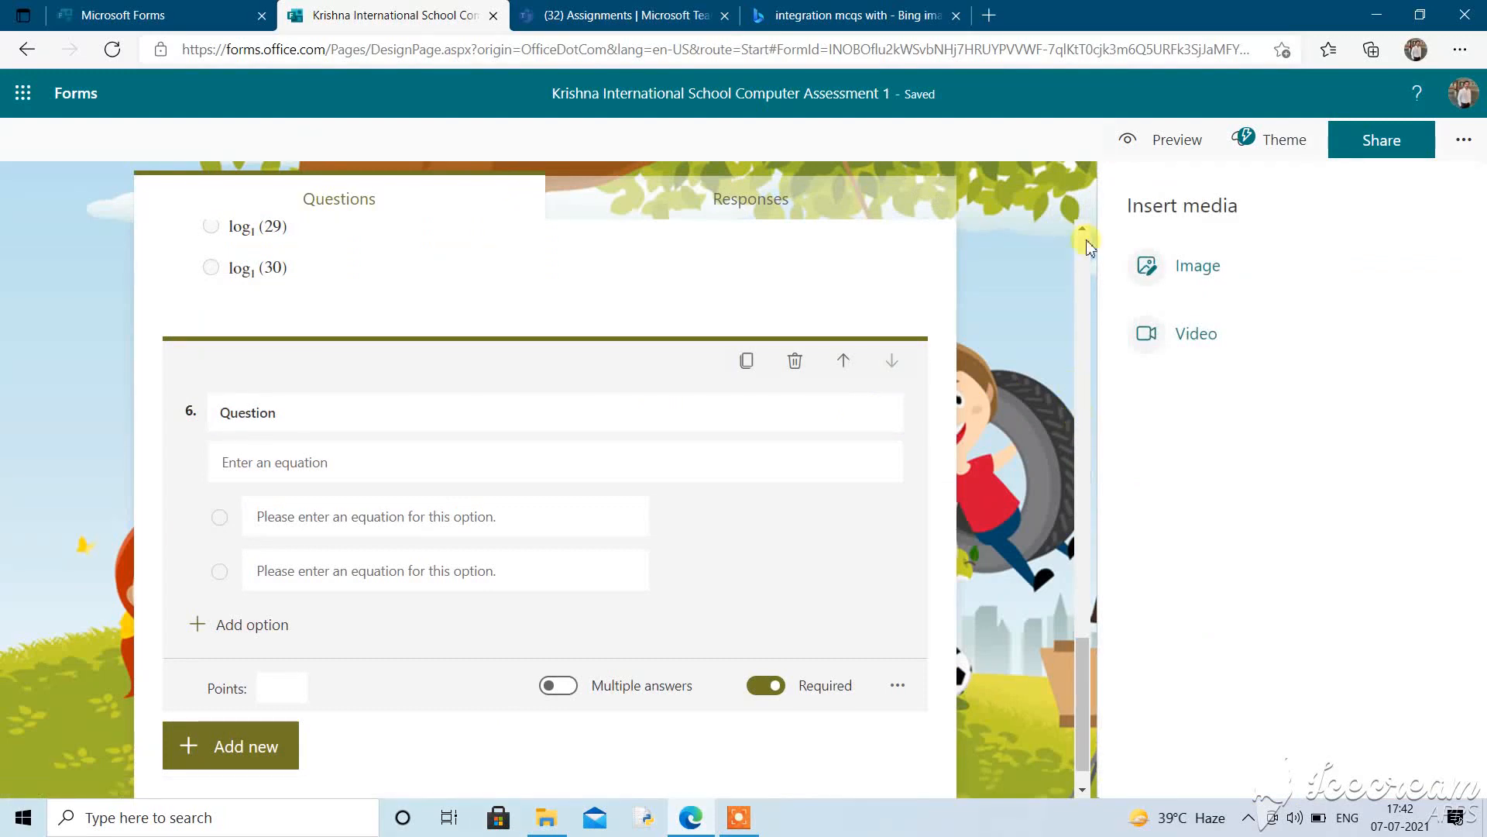
left_click(1208, 275)
left_click(1242, 260)
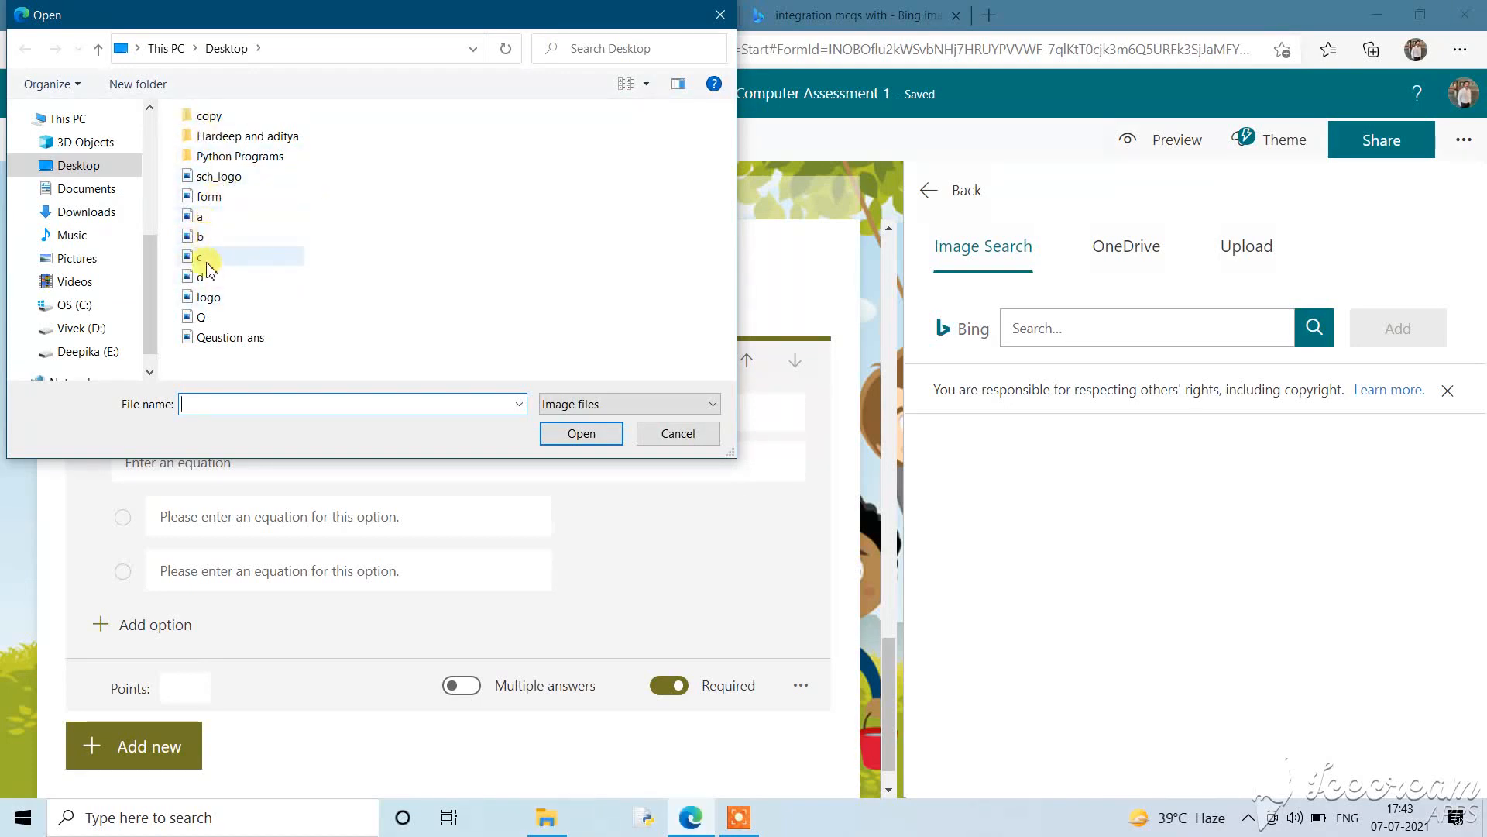
left_click(211, 317)
left_click(597, 434)
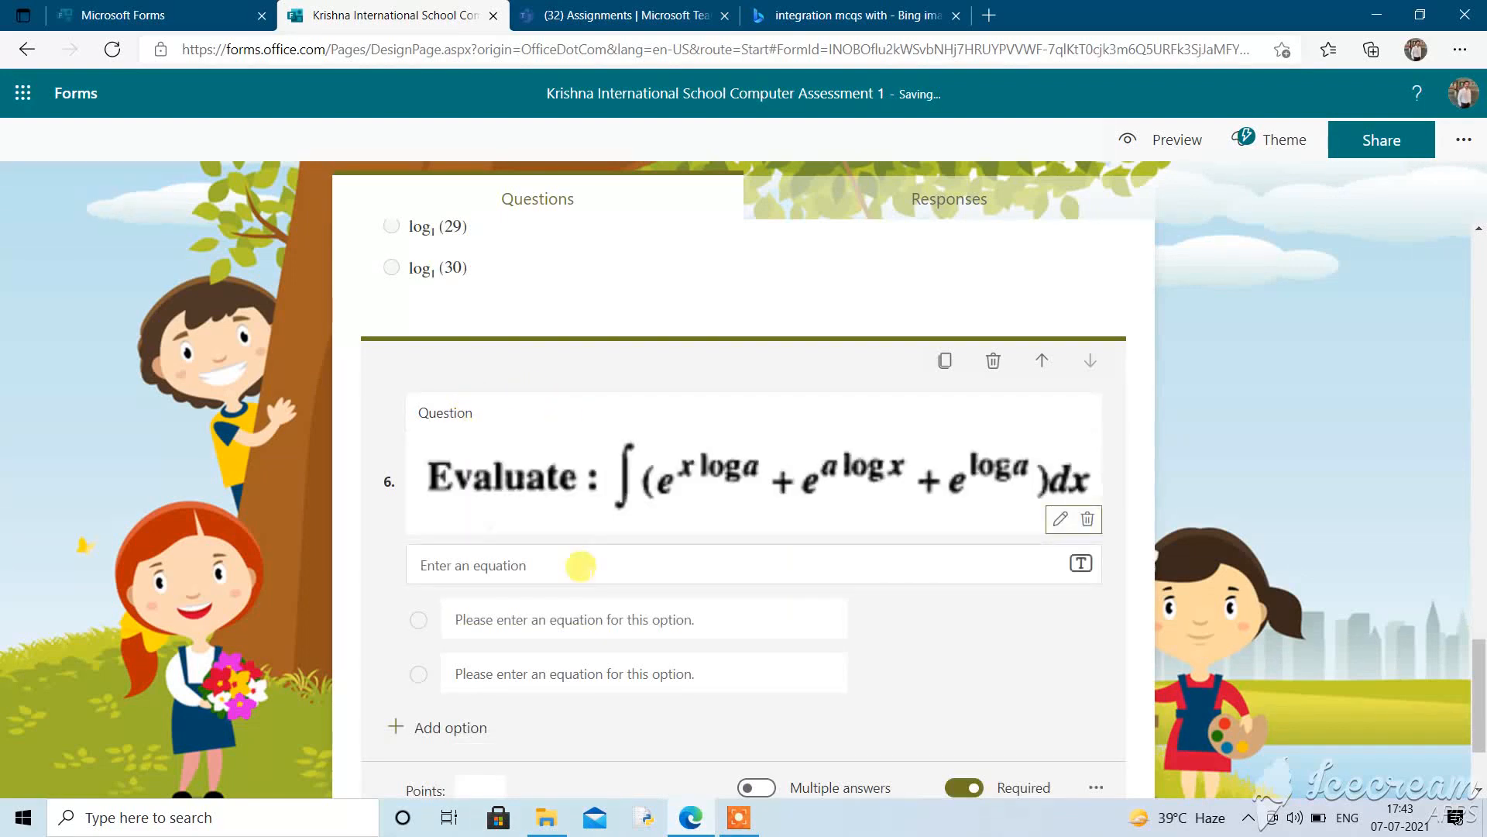
Clear question 6's placeholder title and enter 23 and 56 as its first two answer options
left_click(504, 408)
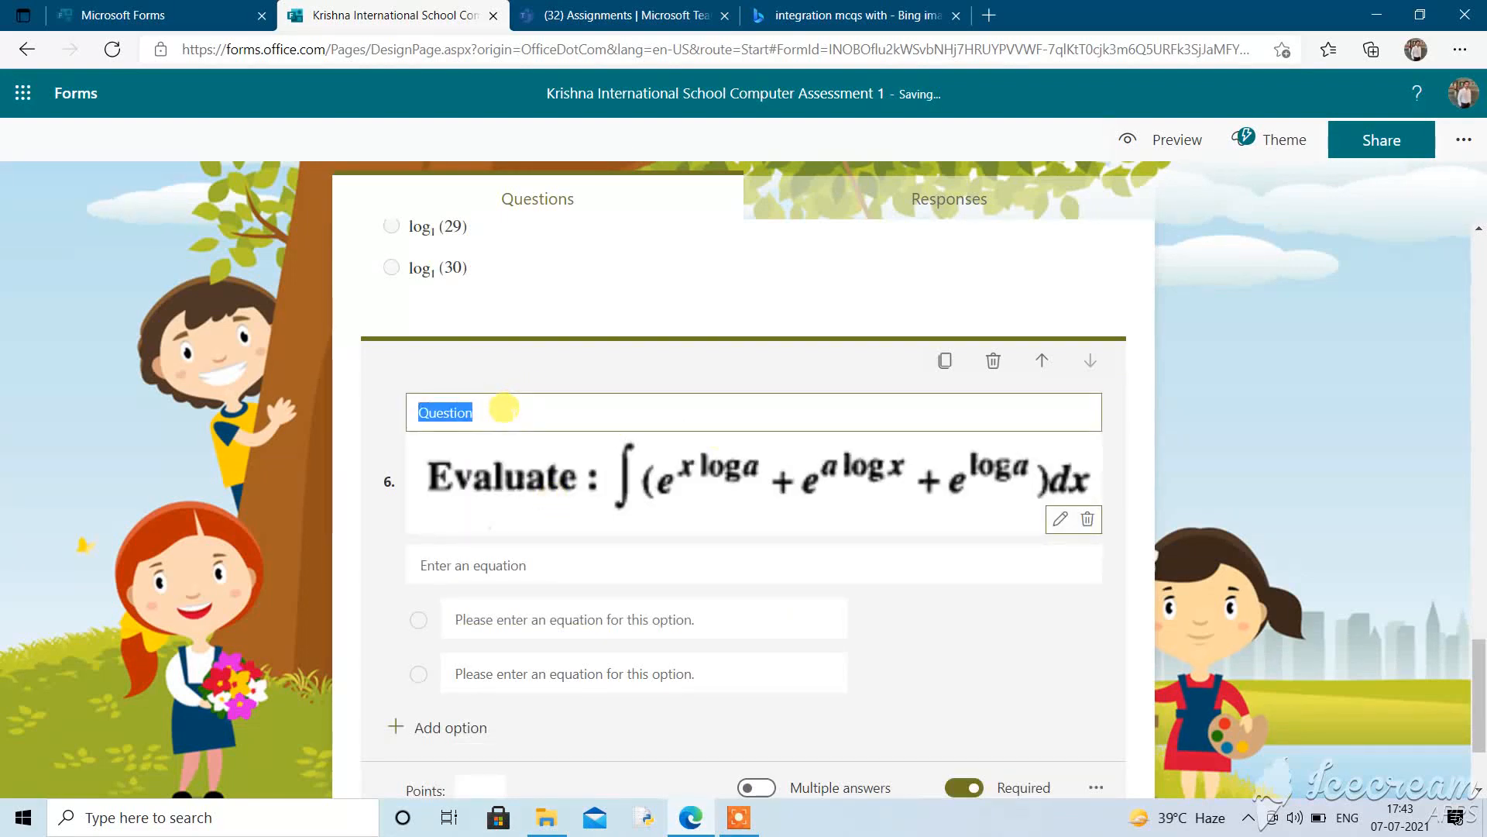
key("BackSpace")
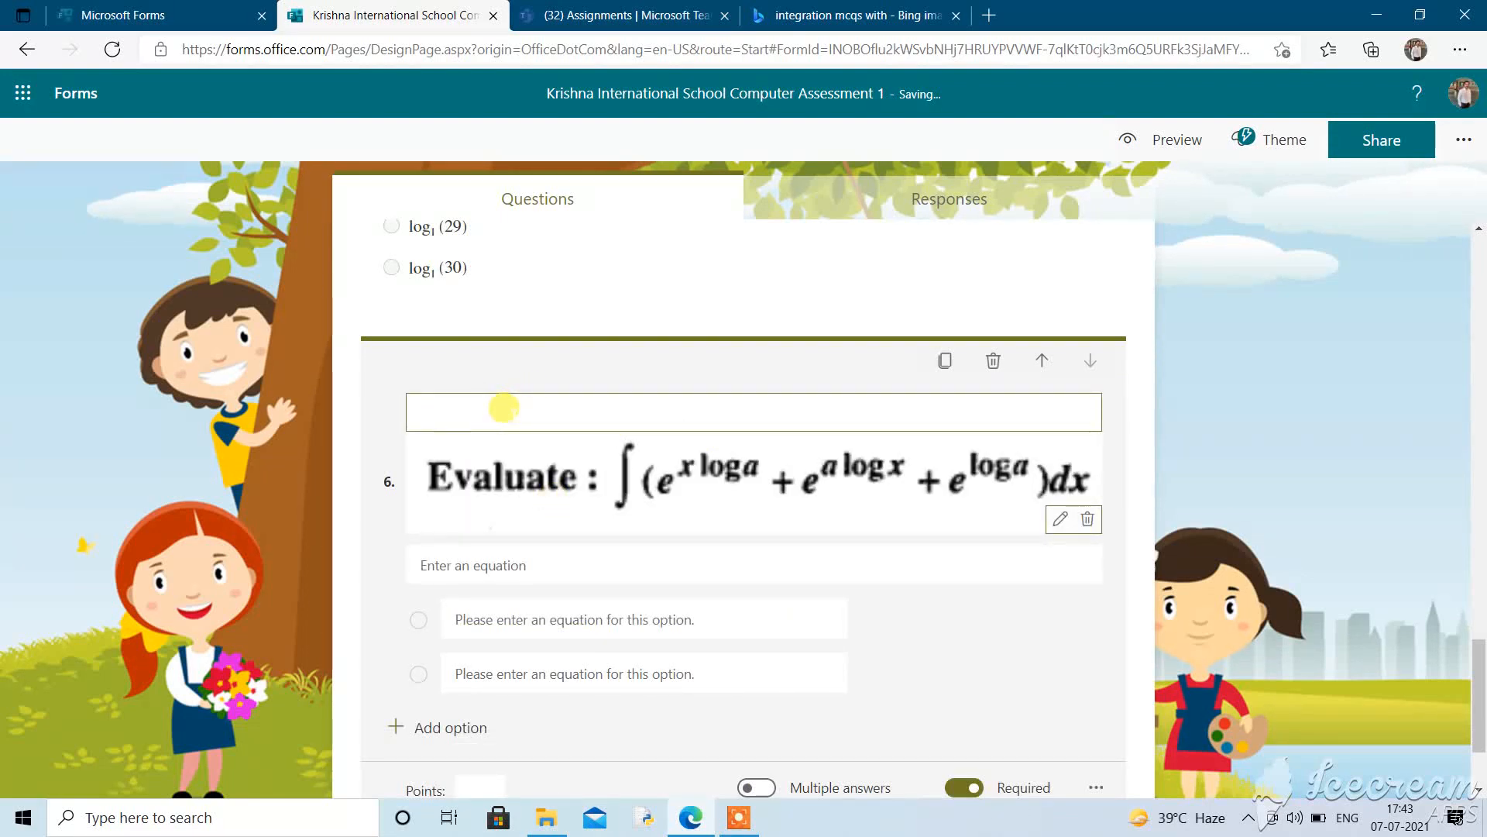
left_click(500, 619)
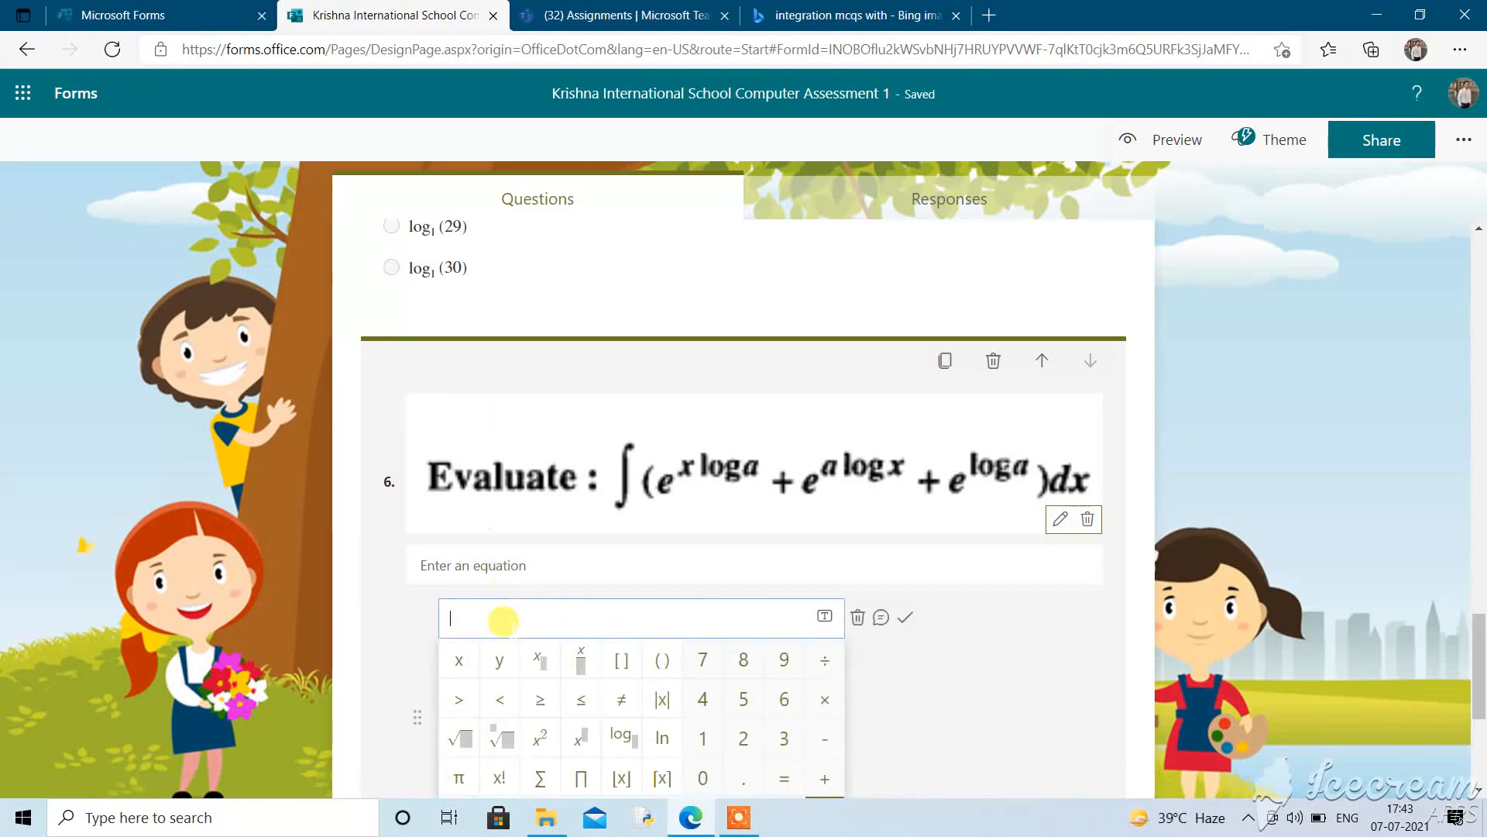
type("23")
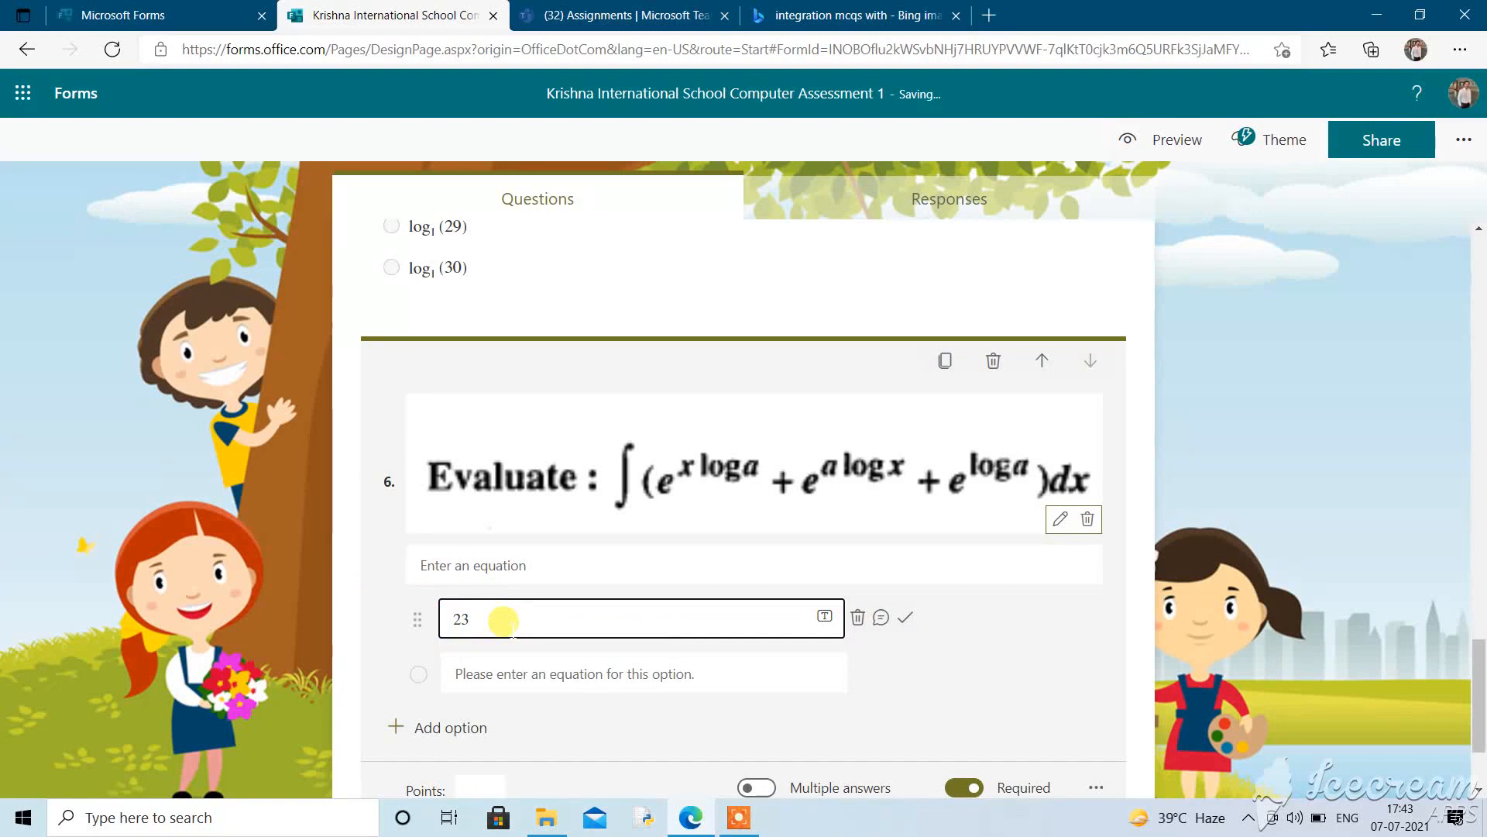
left_click(692, 667)
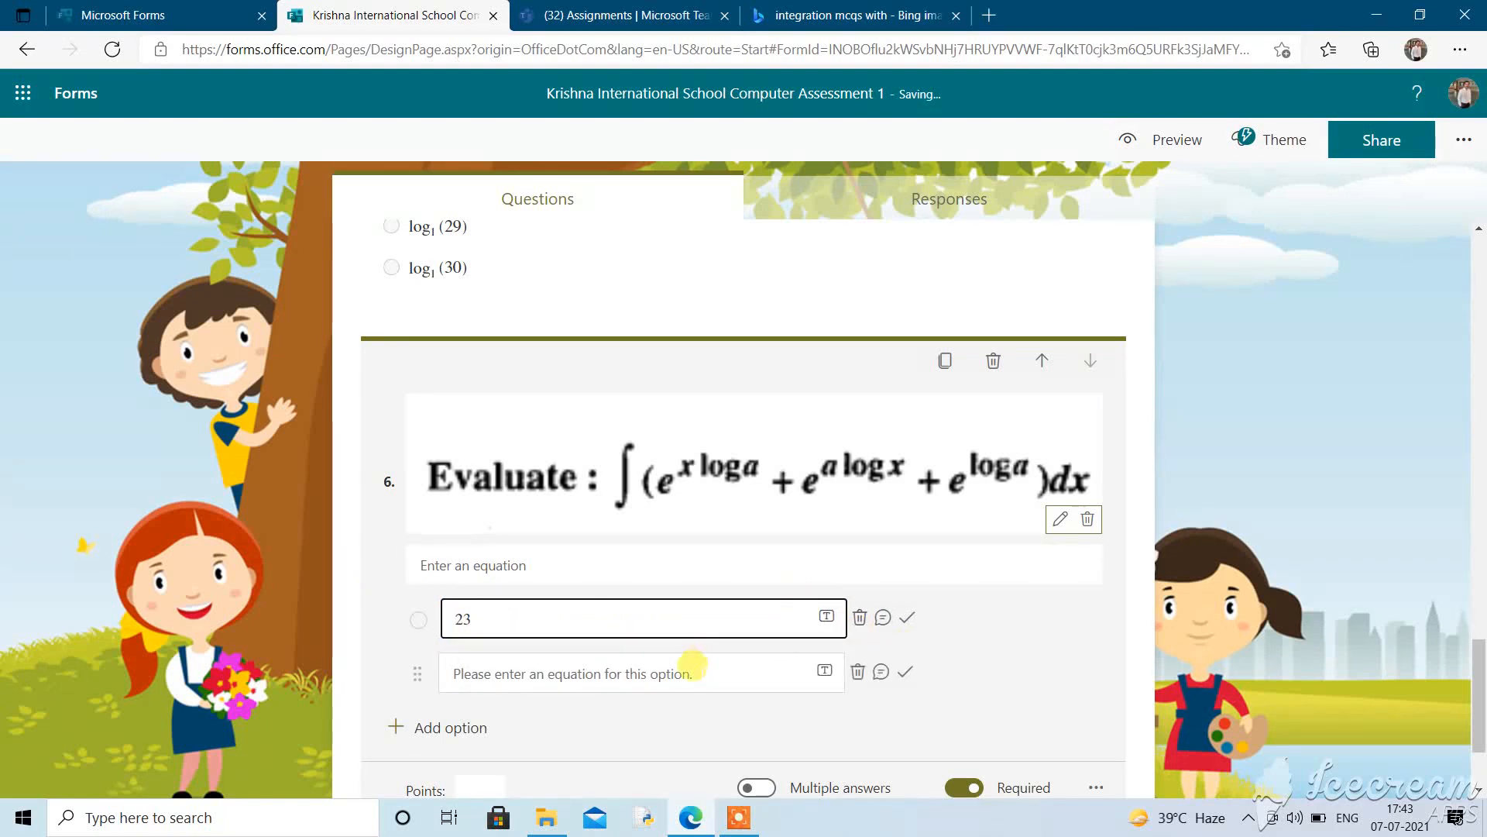
type("56")
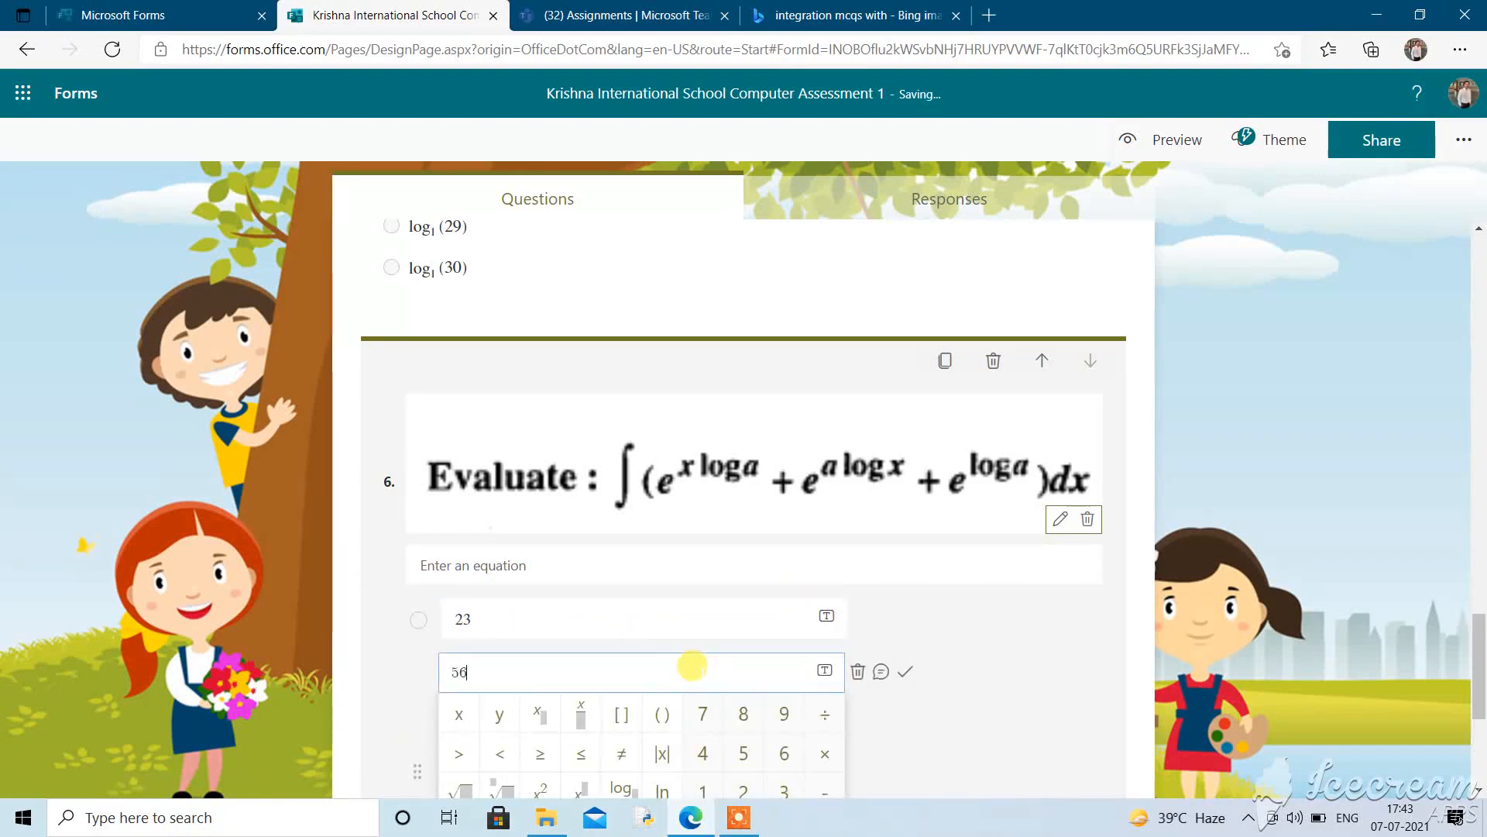
Add two more answer options, 78 and 23, to question 6
left_click(461, 732)
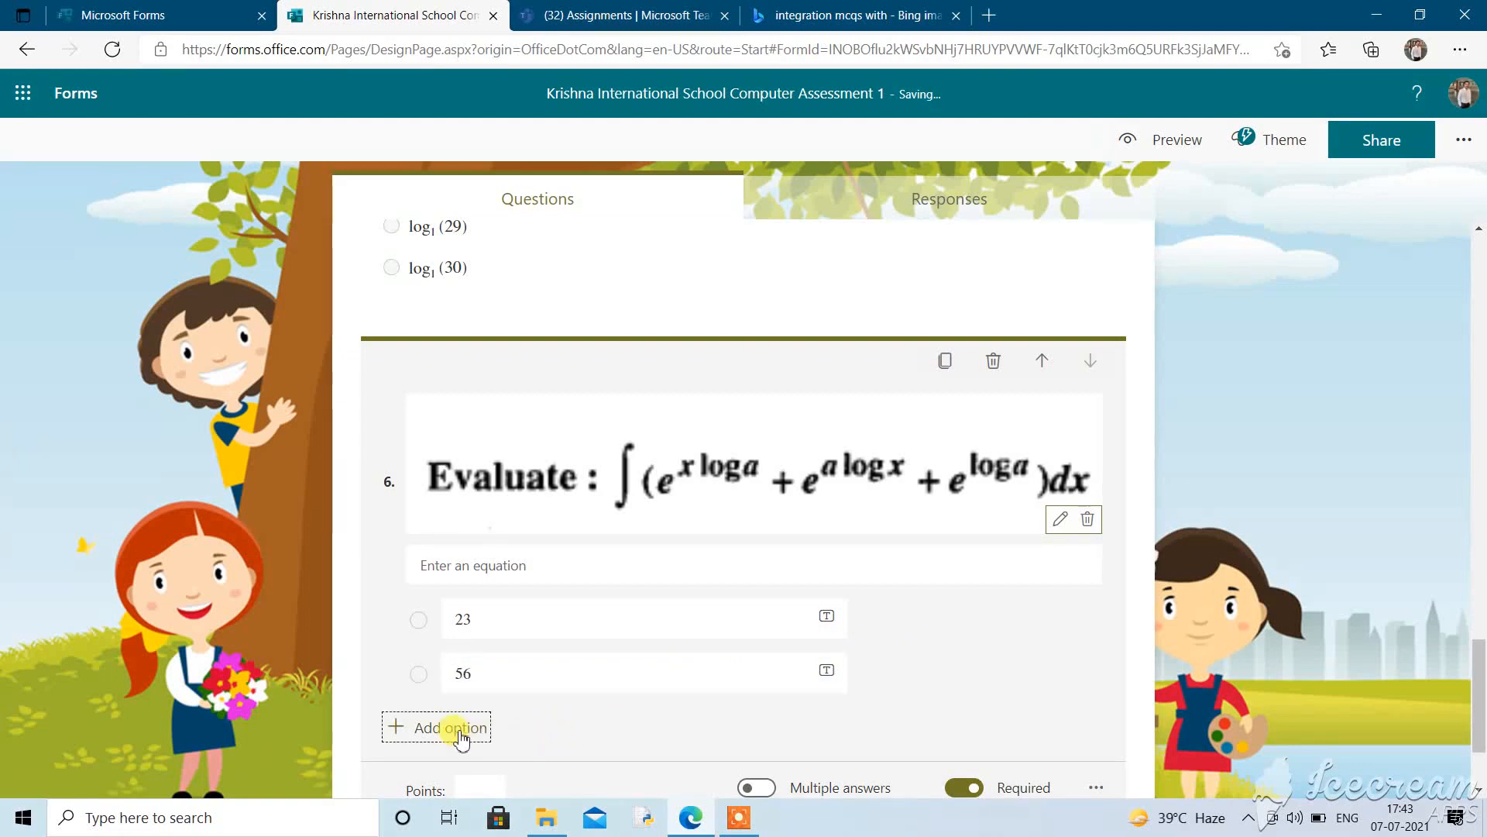
type("78")
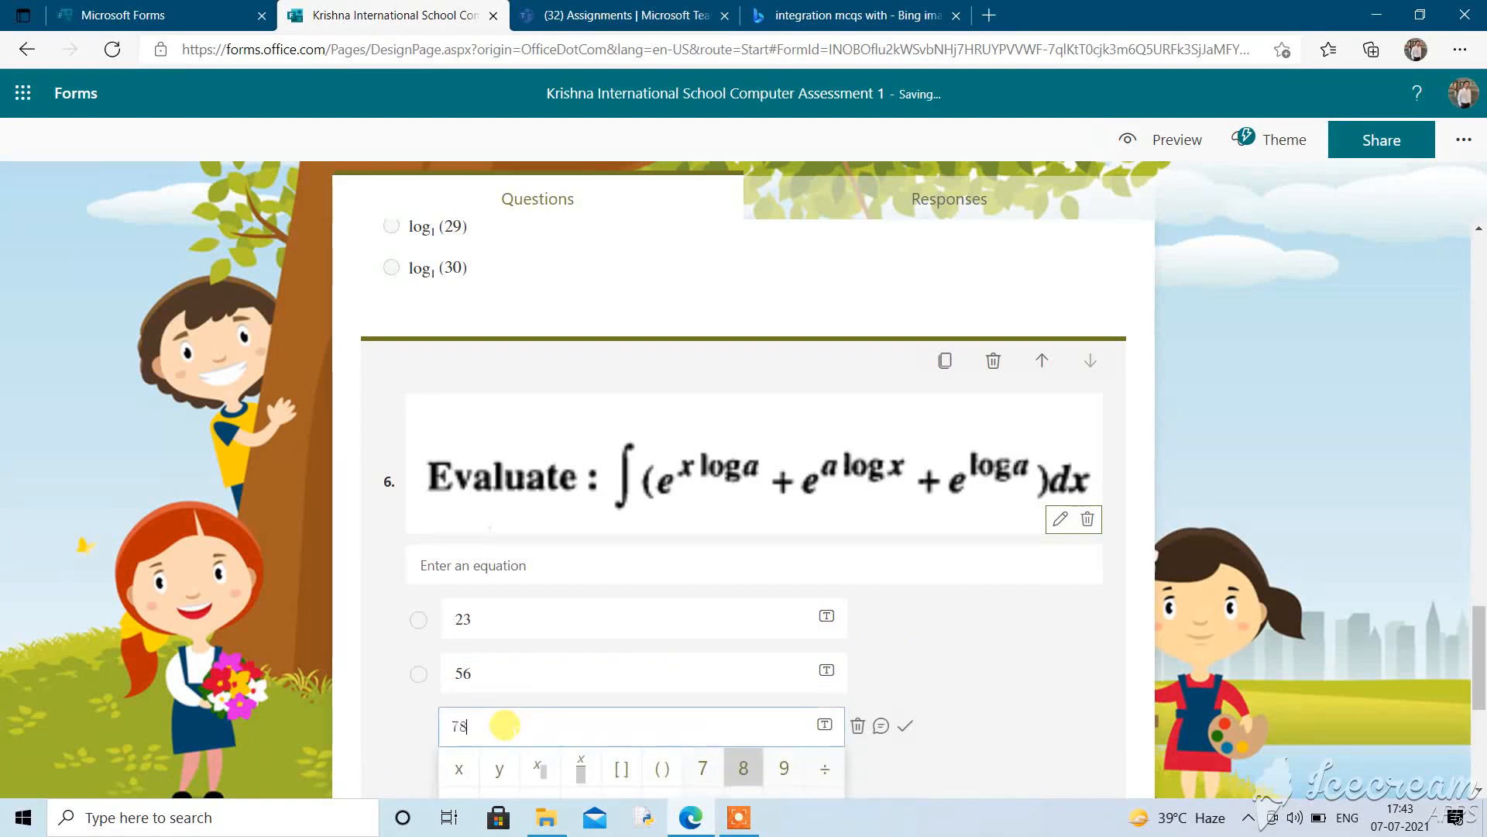
left_click(968, 779)
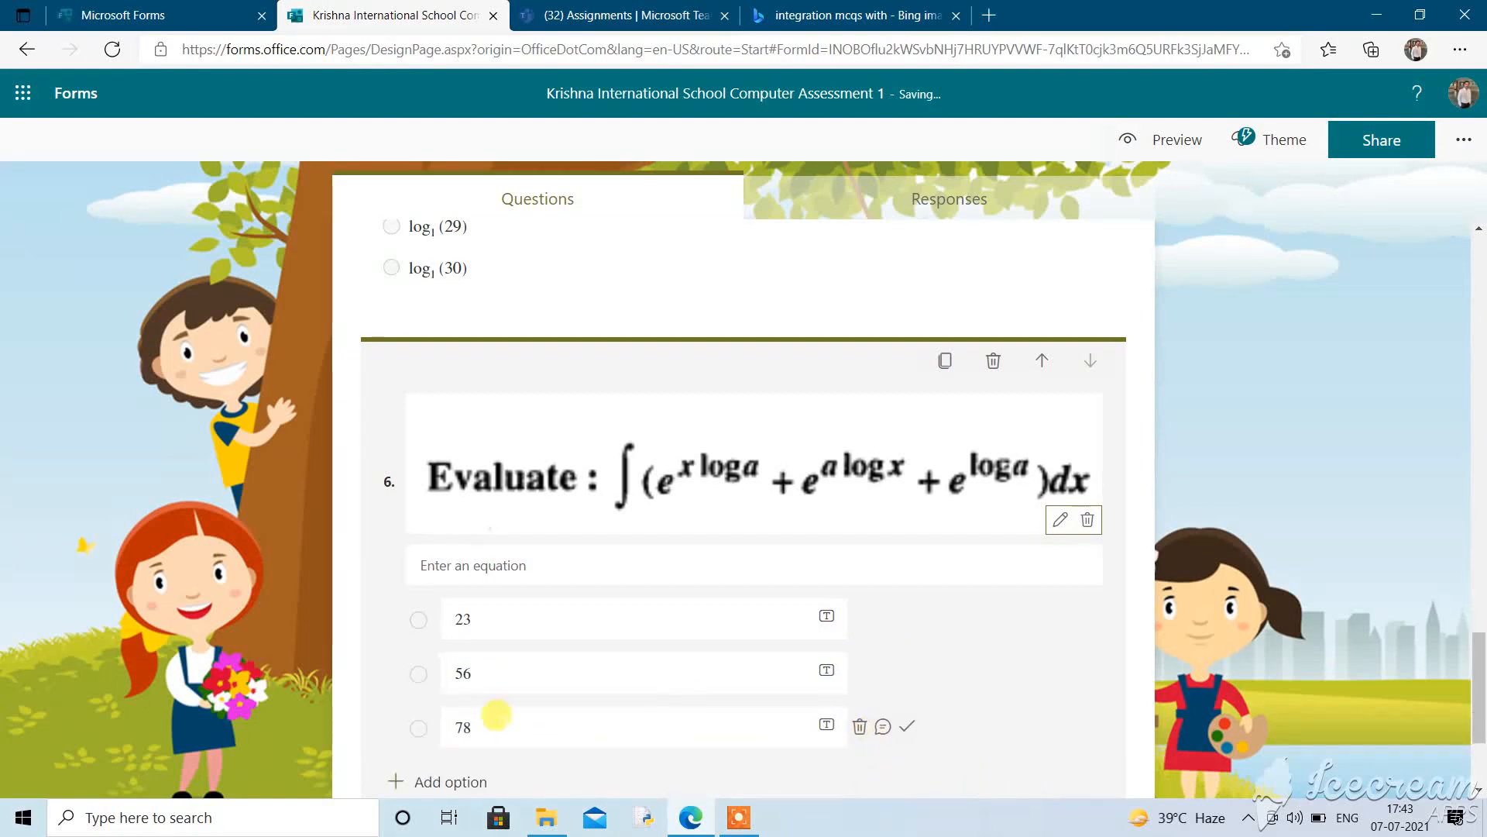
left_click(459, 781)
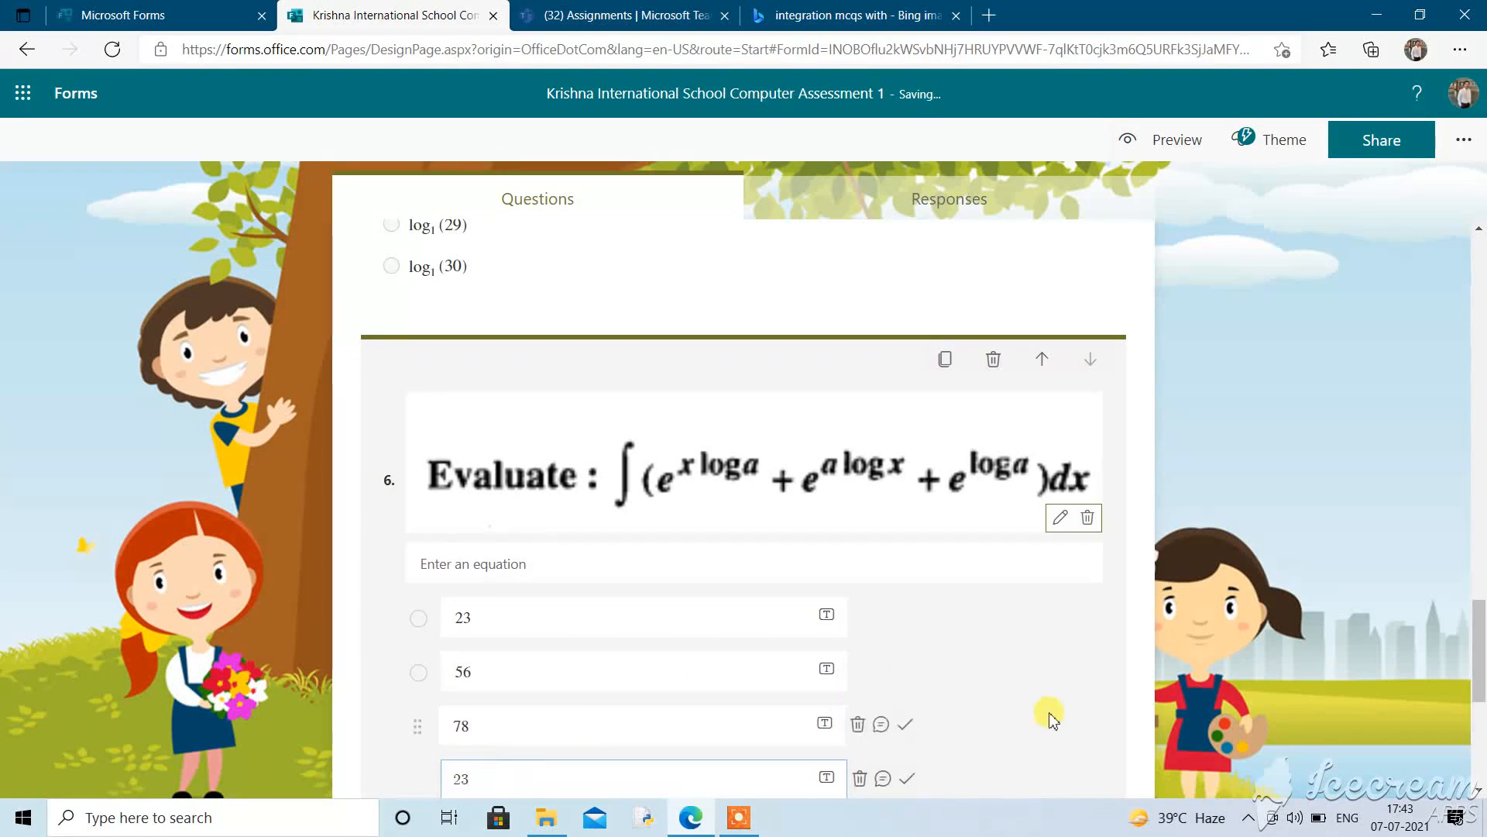
left_click(779, 531)
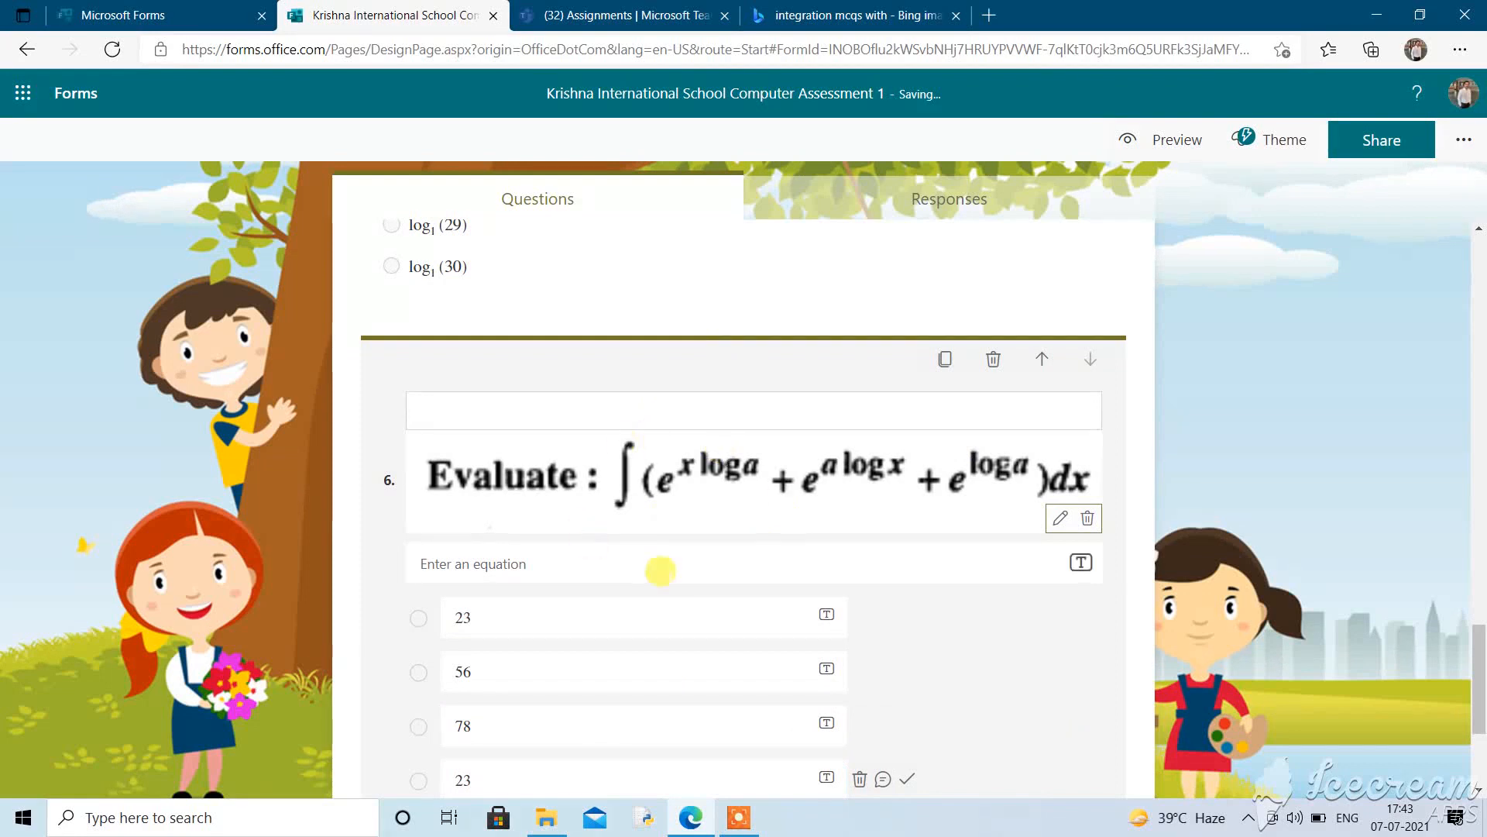
left_click(654, 486)
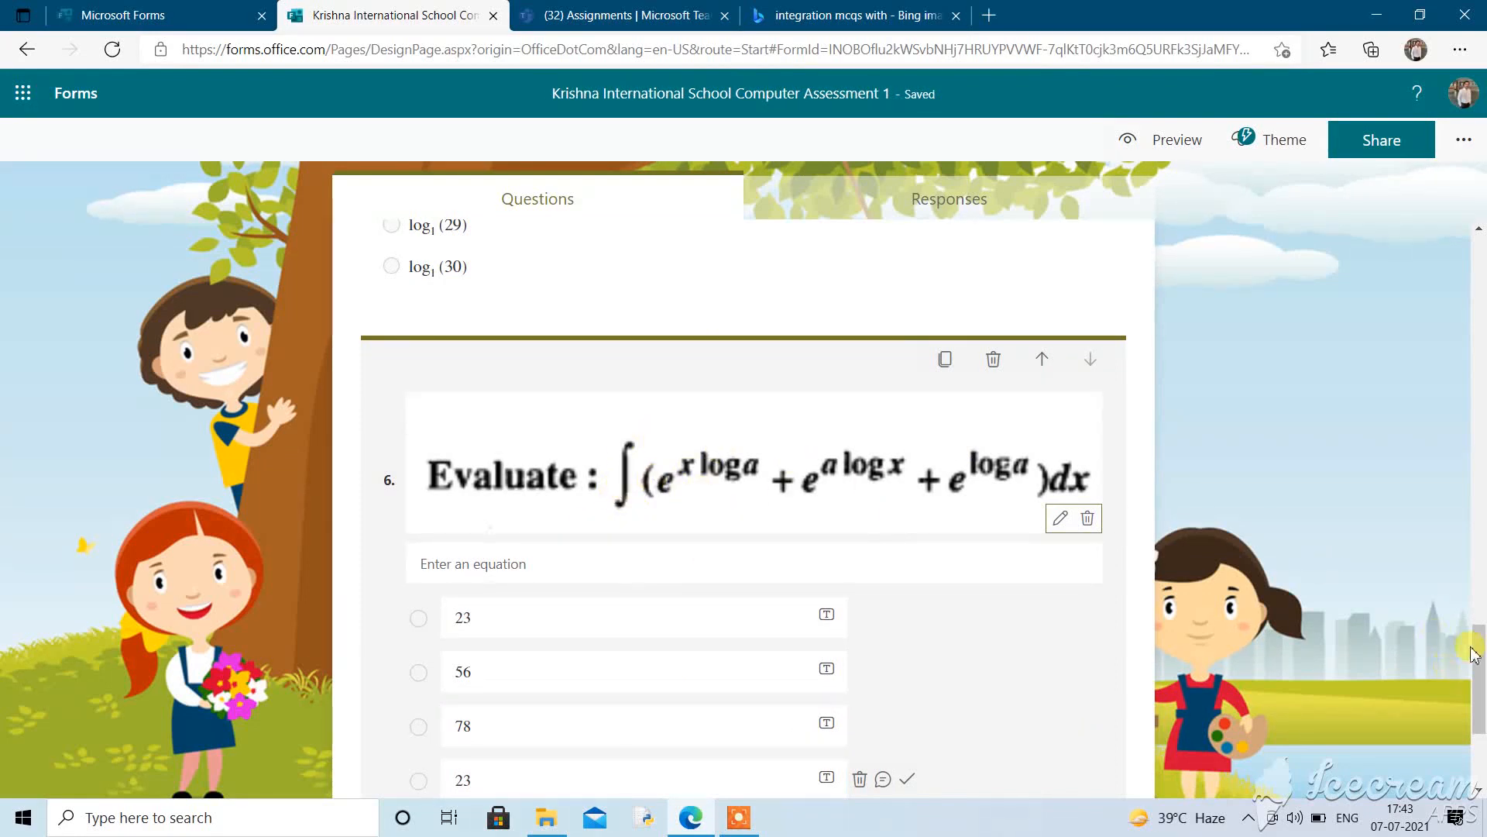
Add a new choice question as question 7 after the integral question
scroll(1480, 643, "up", 6)
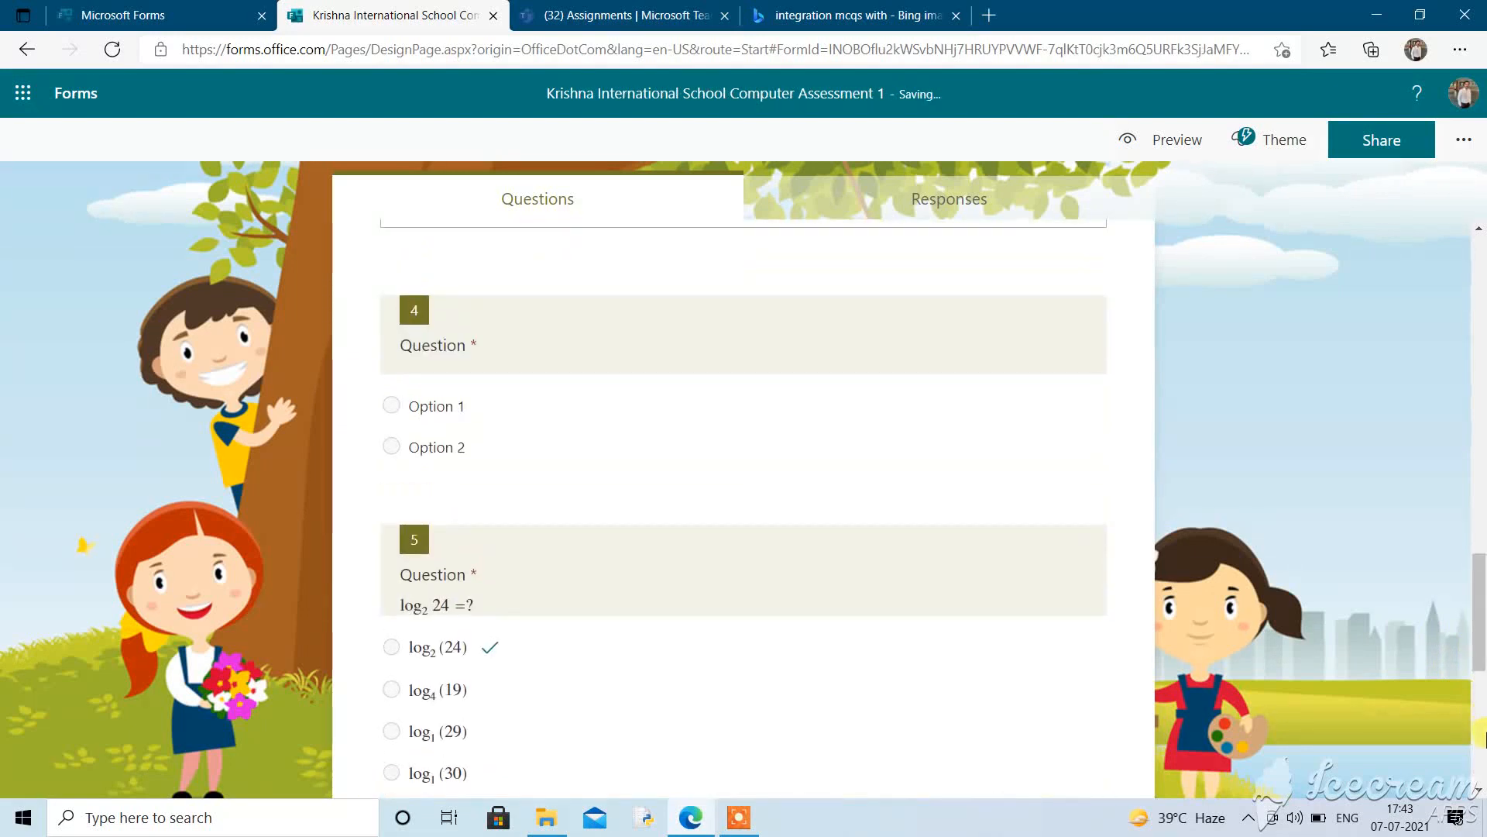
scroll(1480, 794, "down", 7)
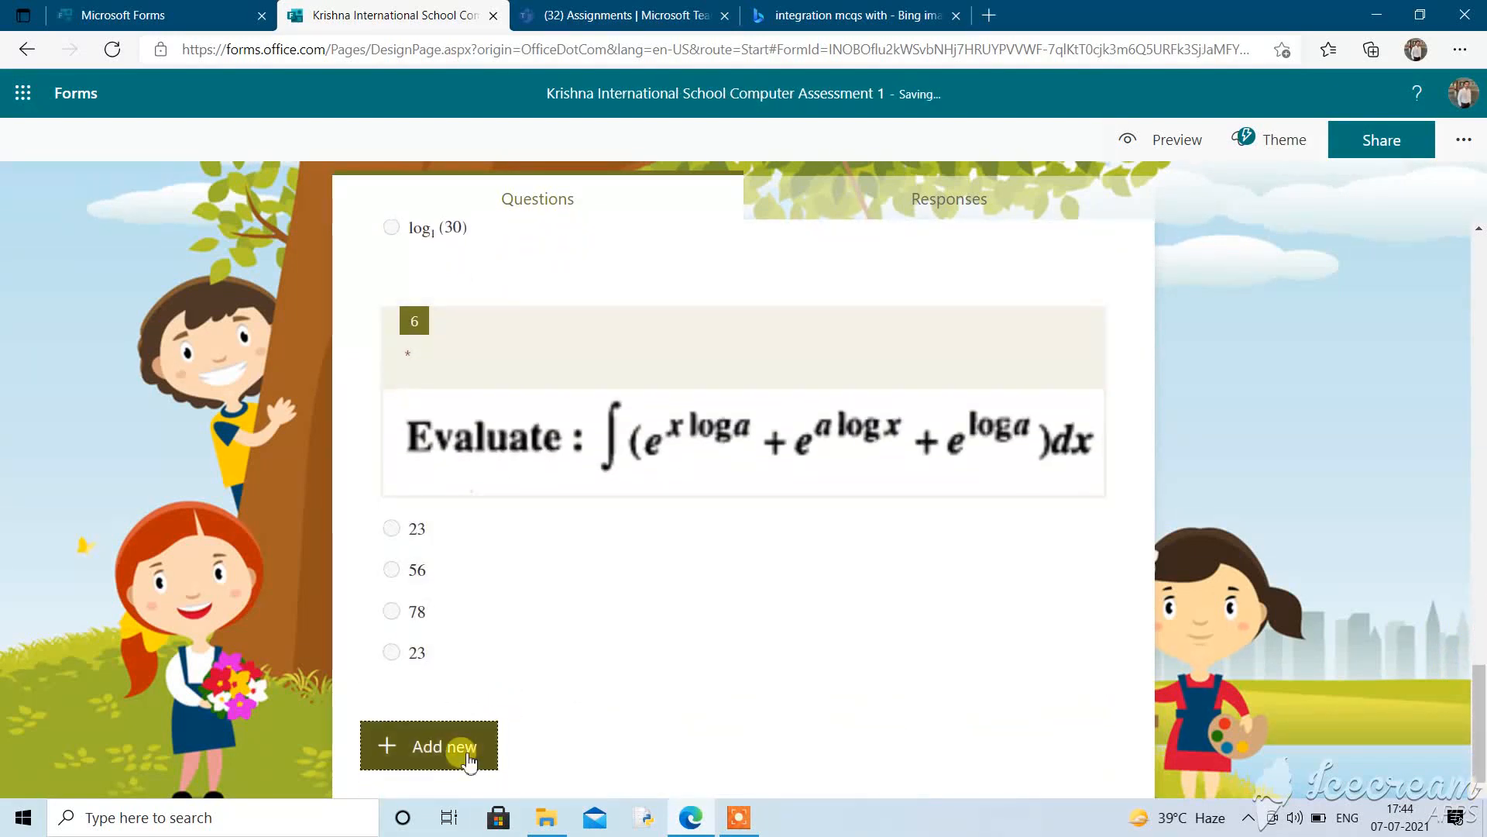
left_click(465, 746)
left_click(498, 747)
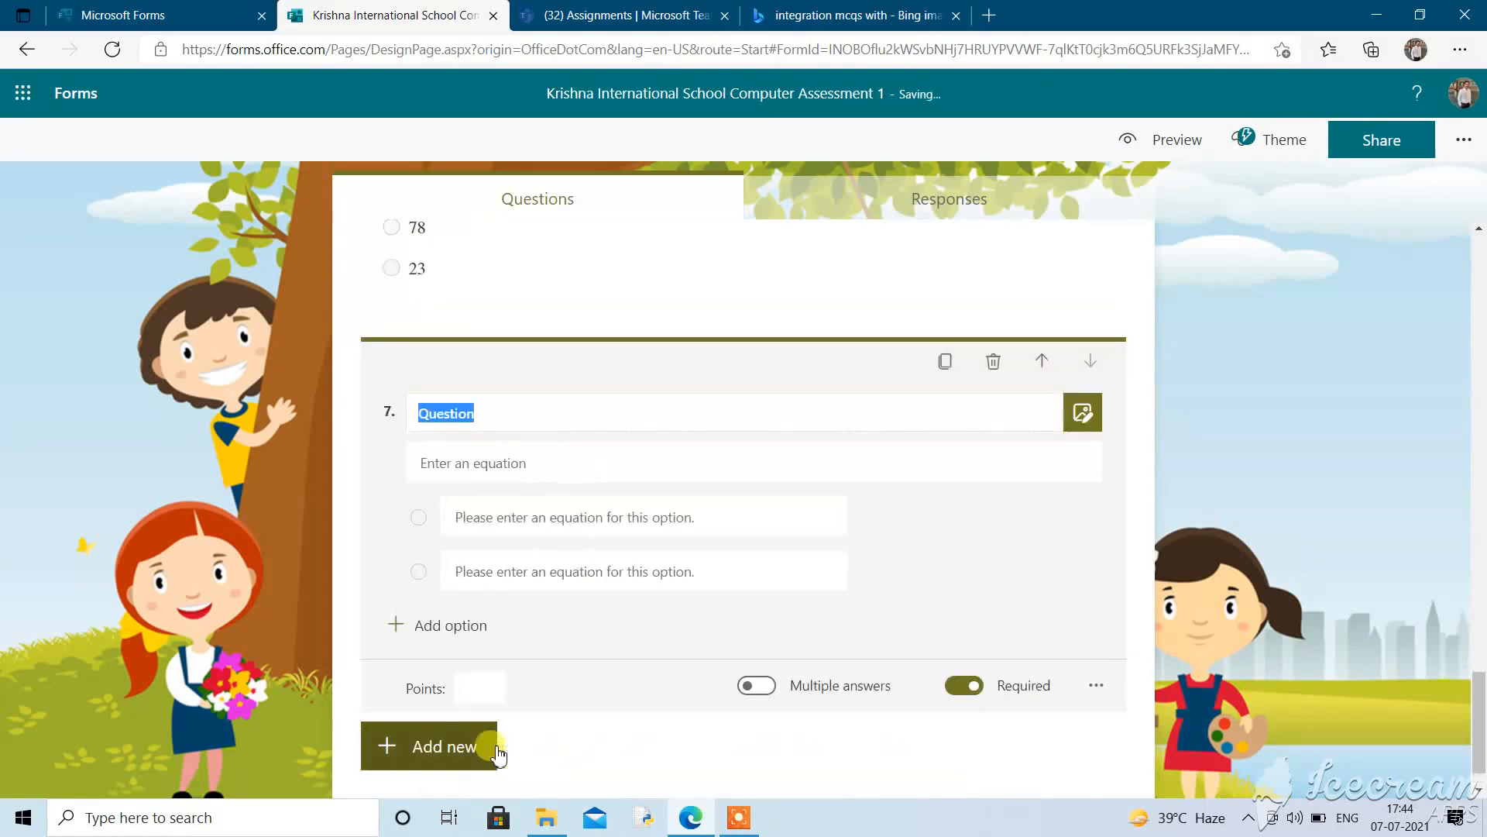
Upload the image file Qeustion_ans from the Desktop and insert it into question 7
left_click(1085, 412)
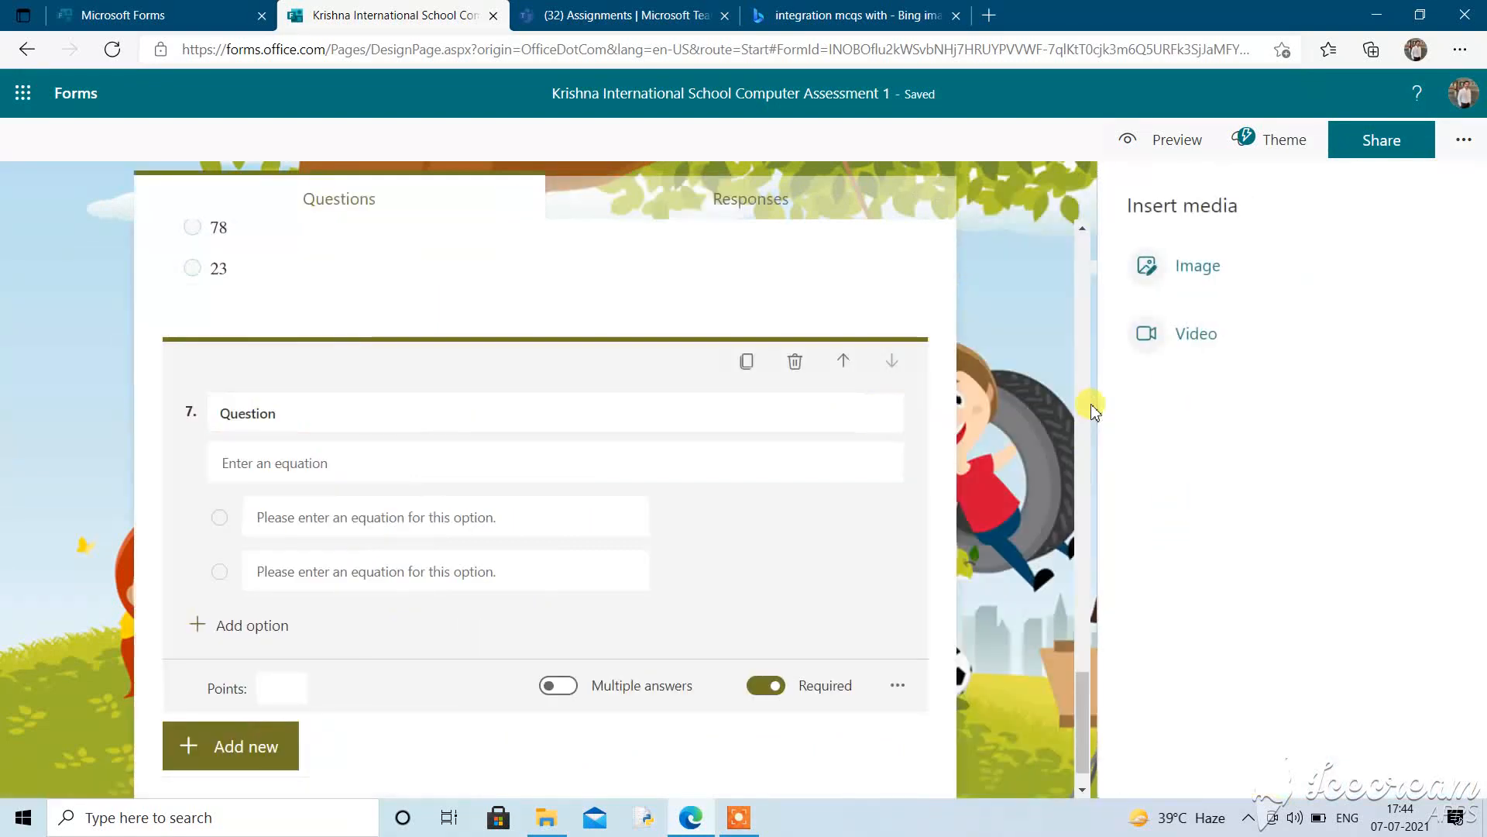
left_click(1231, 267)
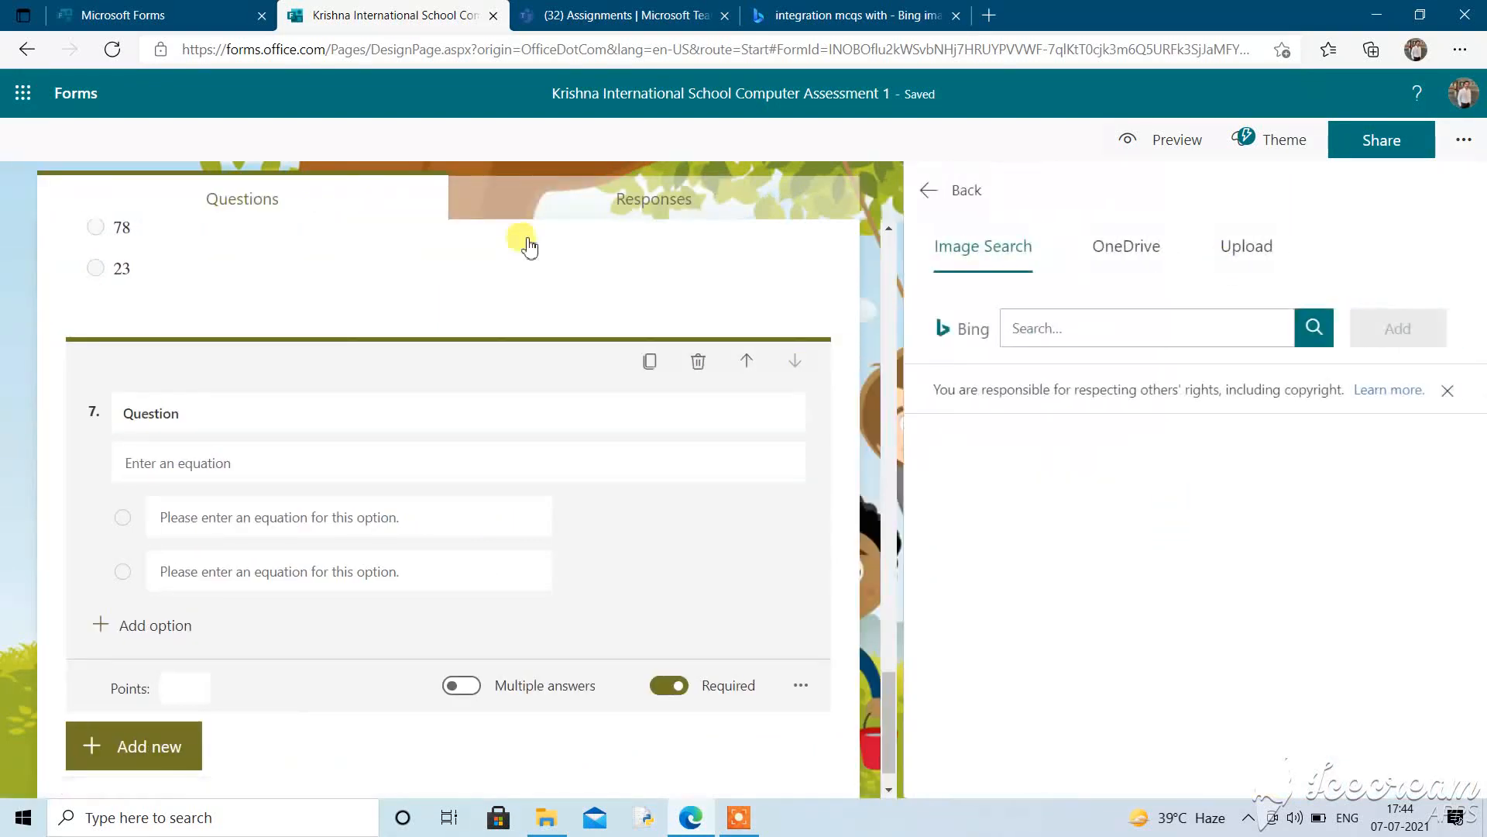
left_click(1274, 248)
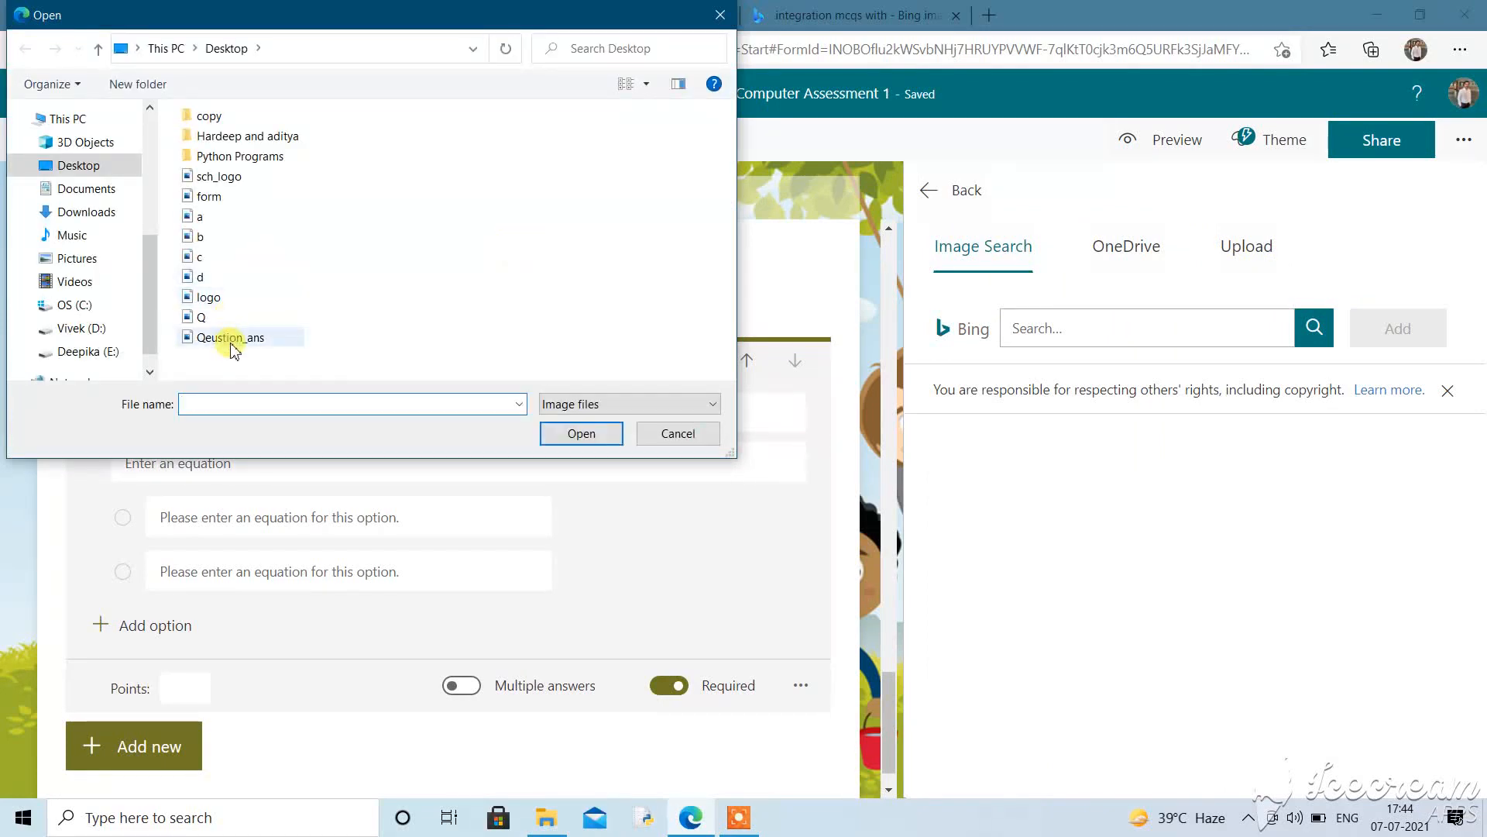
left_click(275, 338)
left_click(591, 434)
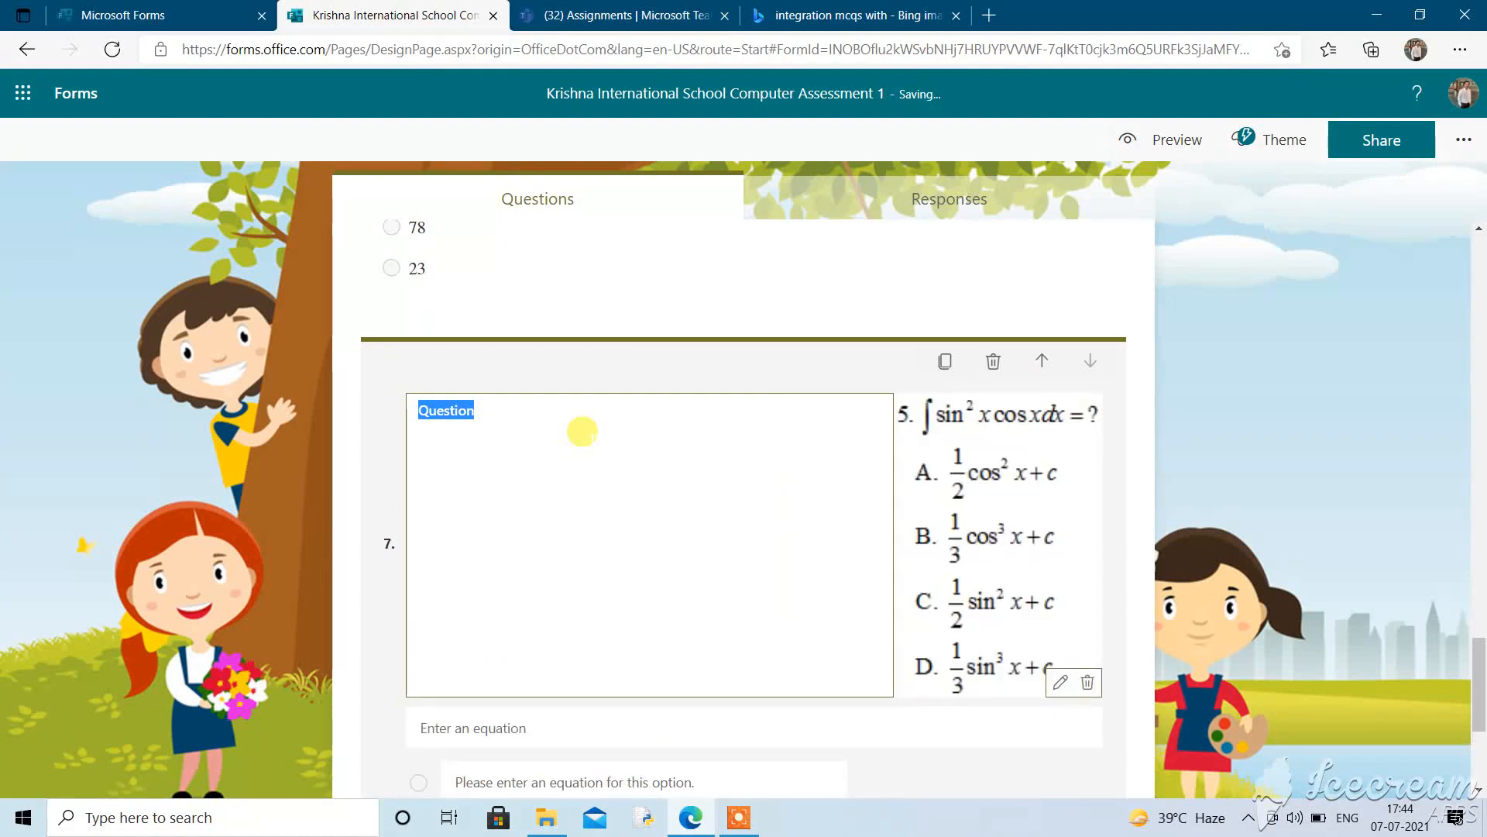
Replace question 7's placeholder title with "Evaluate and choose the right answer:"
key("BackSpace")
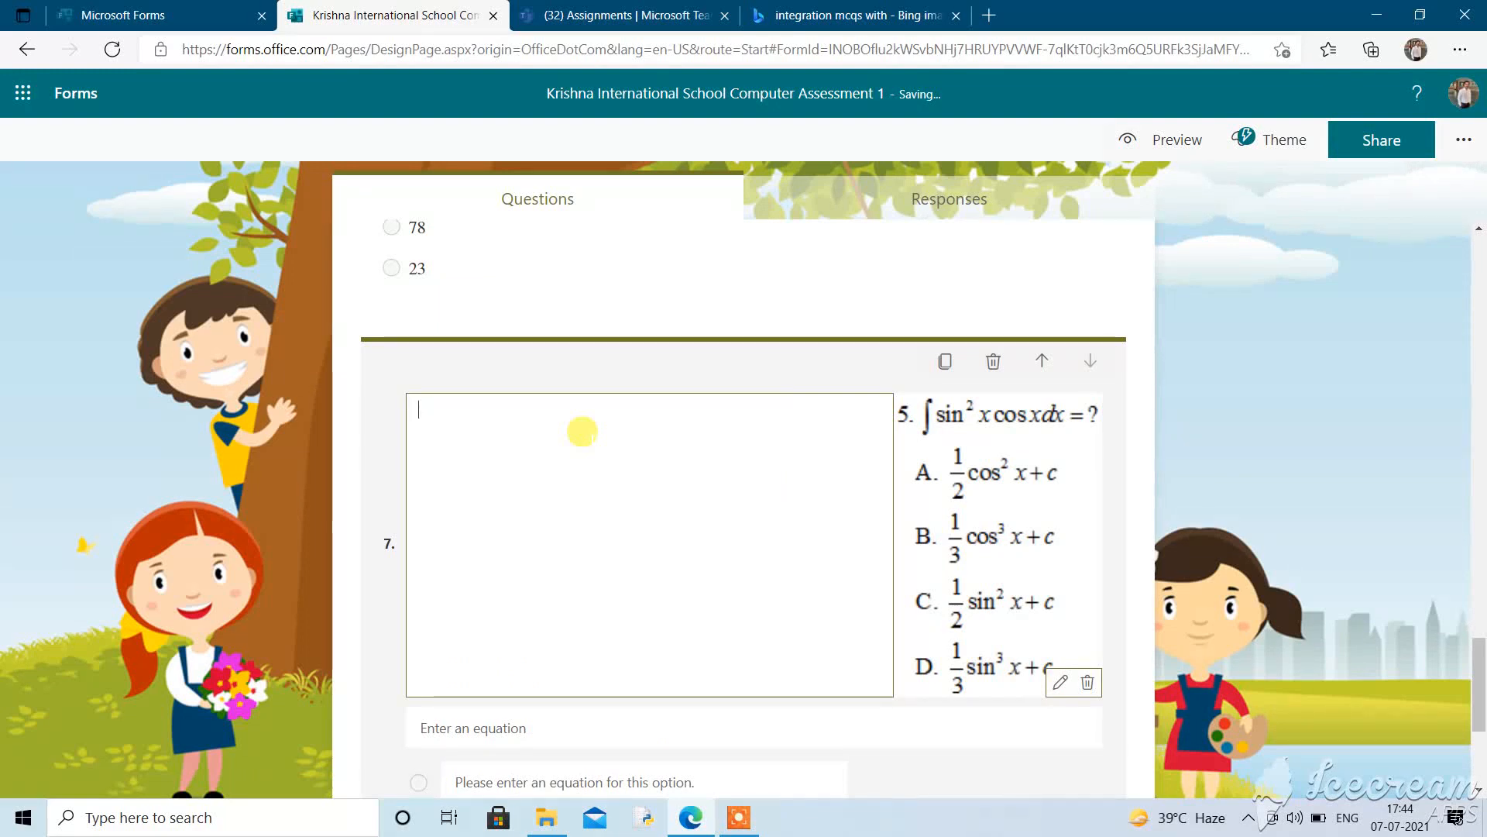
type("Evalua")
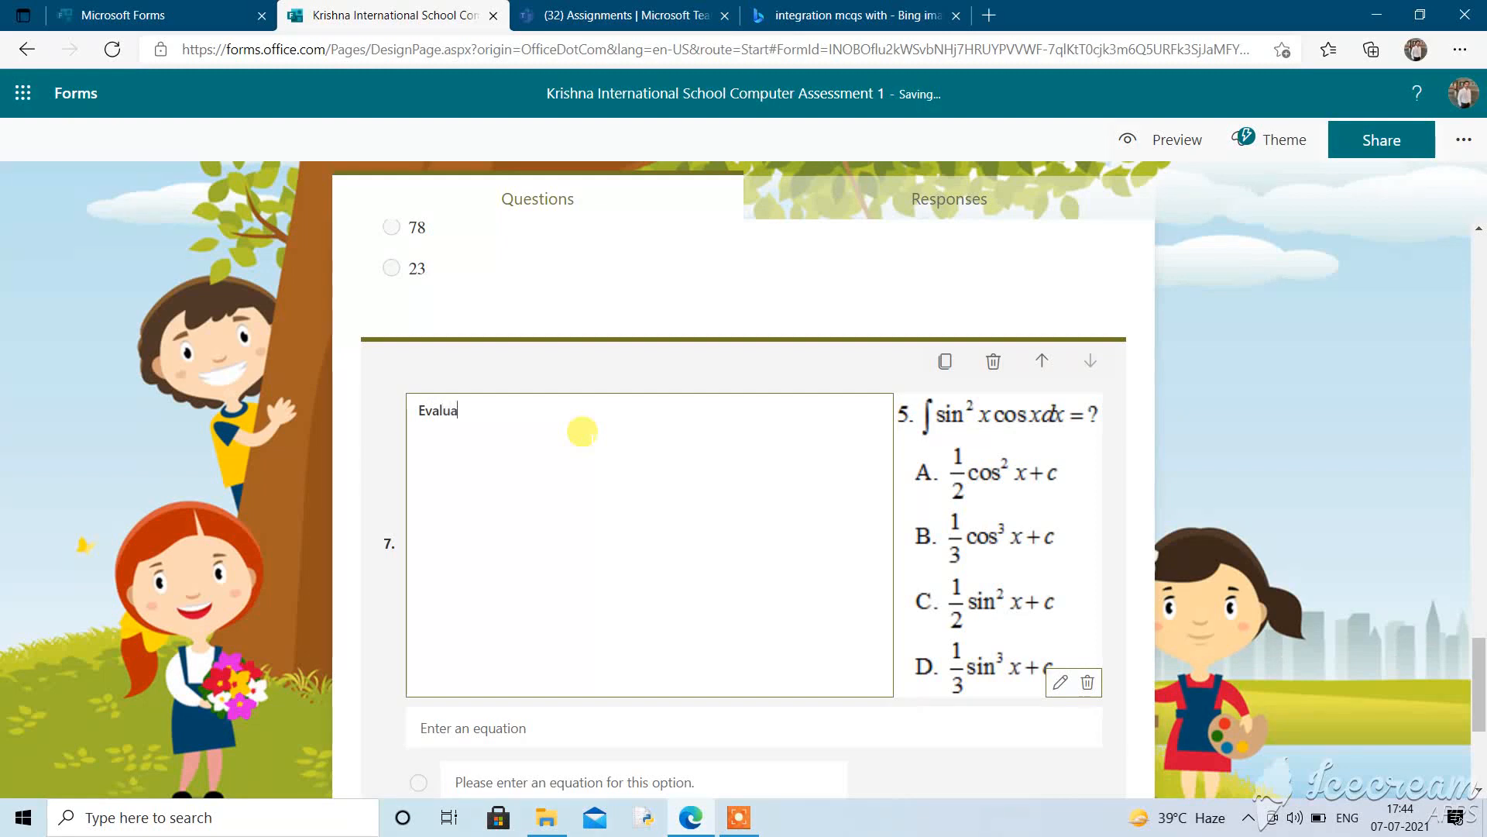
type("te and g")
key("BackSpace")
type("choose the right answer:")
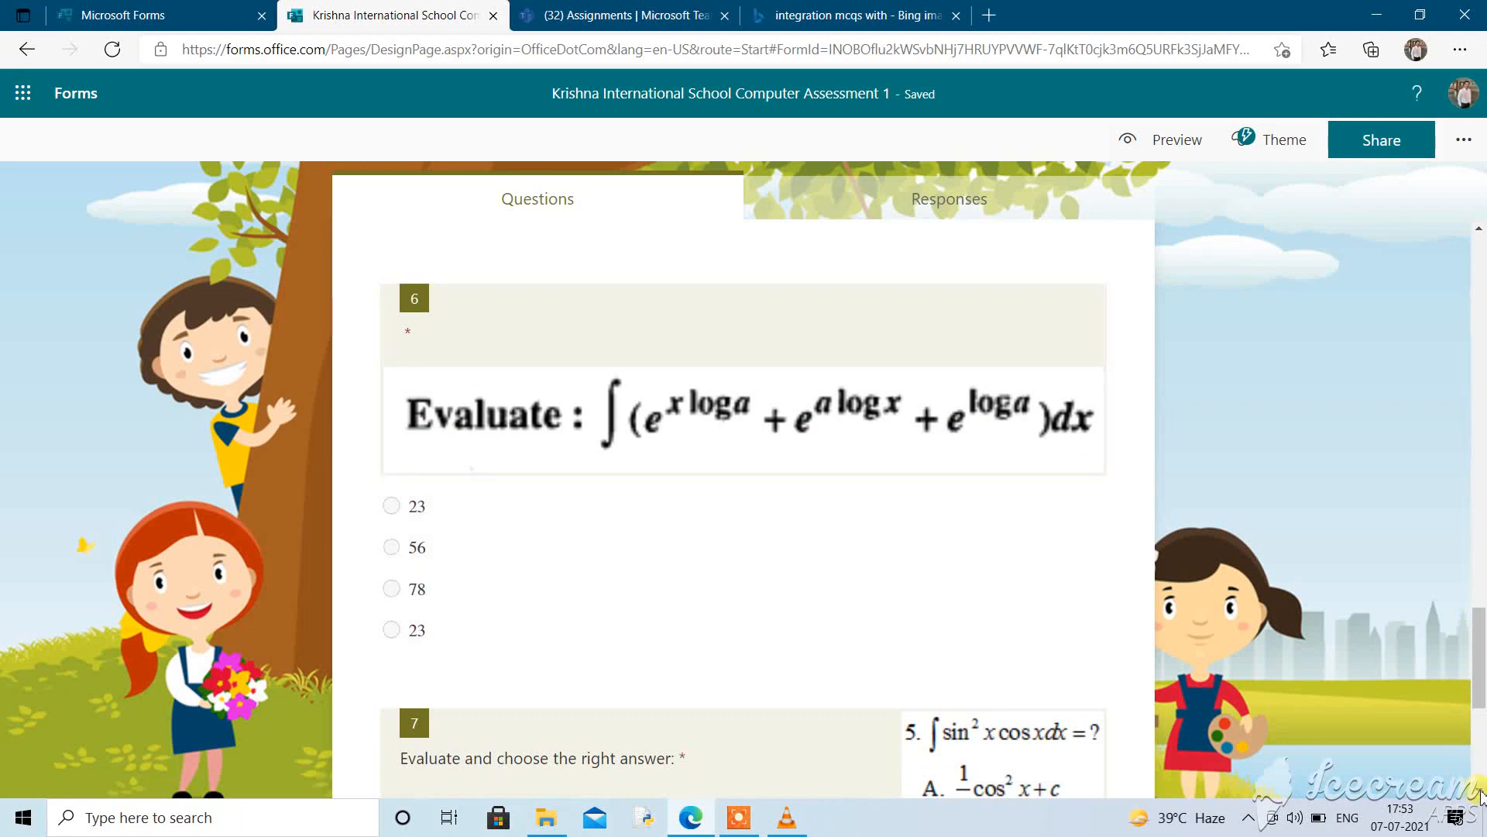
Enter A as question 7's first option, switch it from math to plain text, and enter B as the second option
scroll(873, 578, "down", 5)
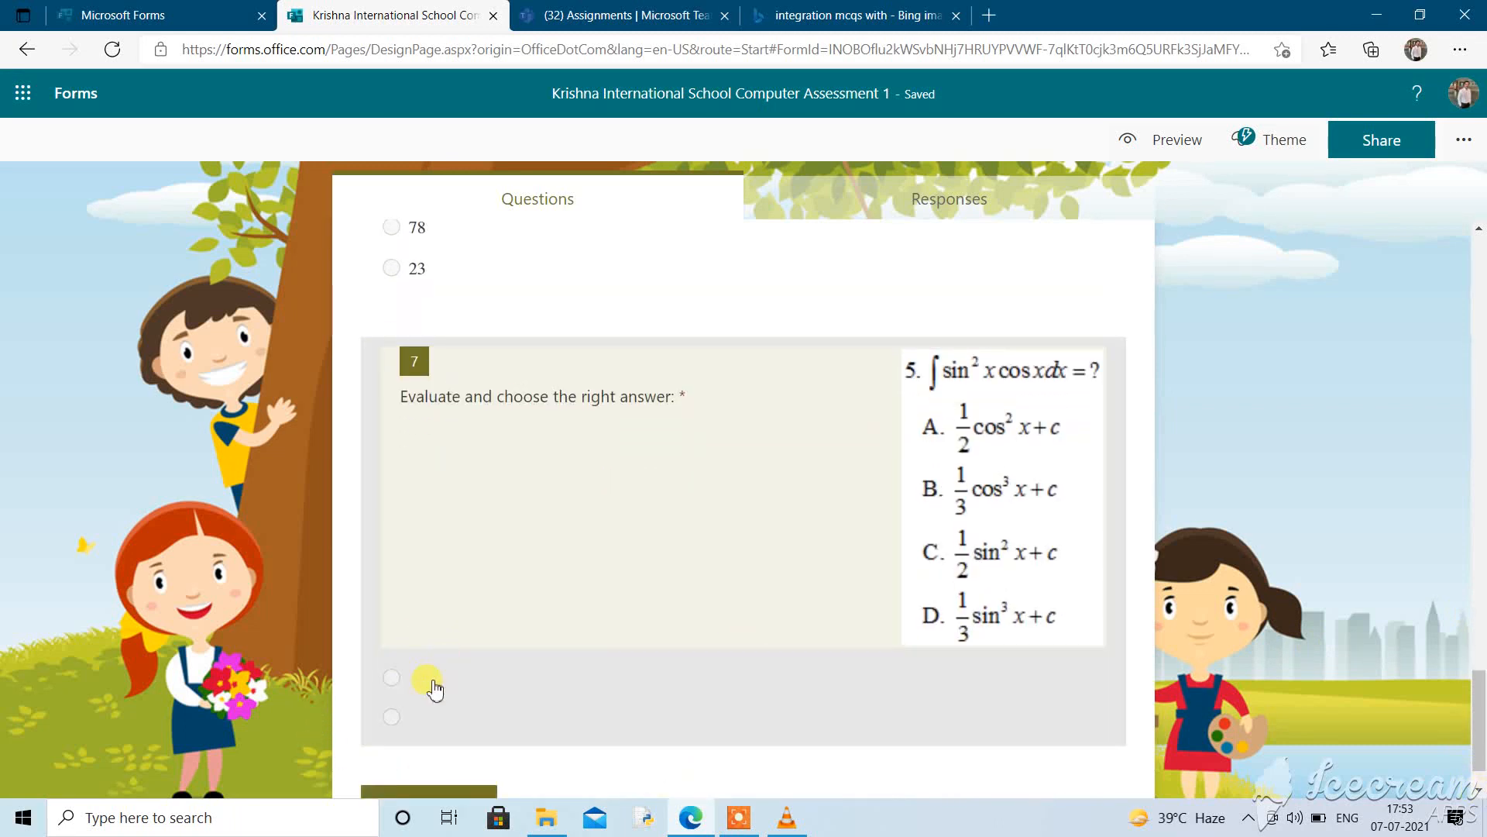
left_click(436, 688)
left_click(465, 663)
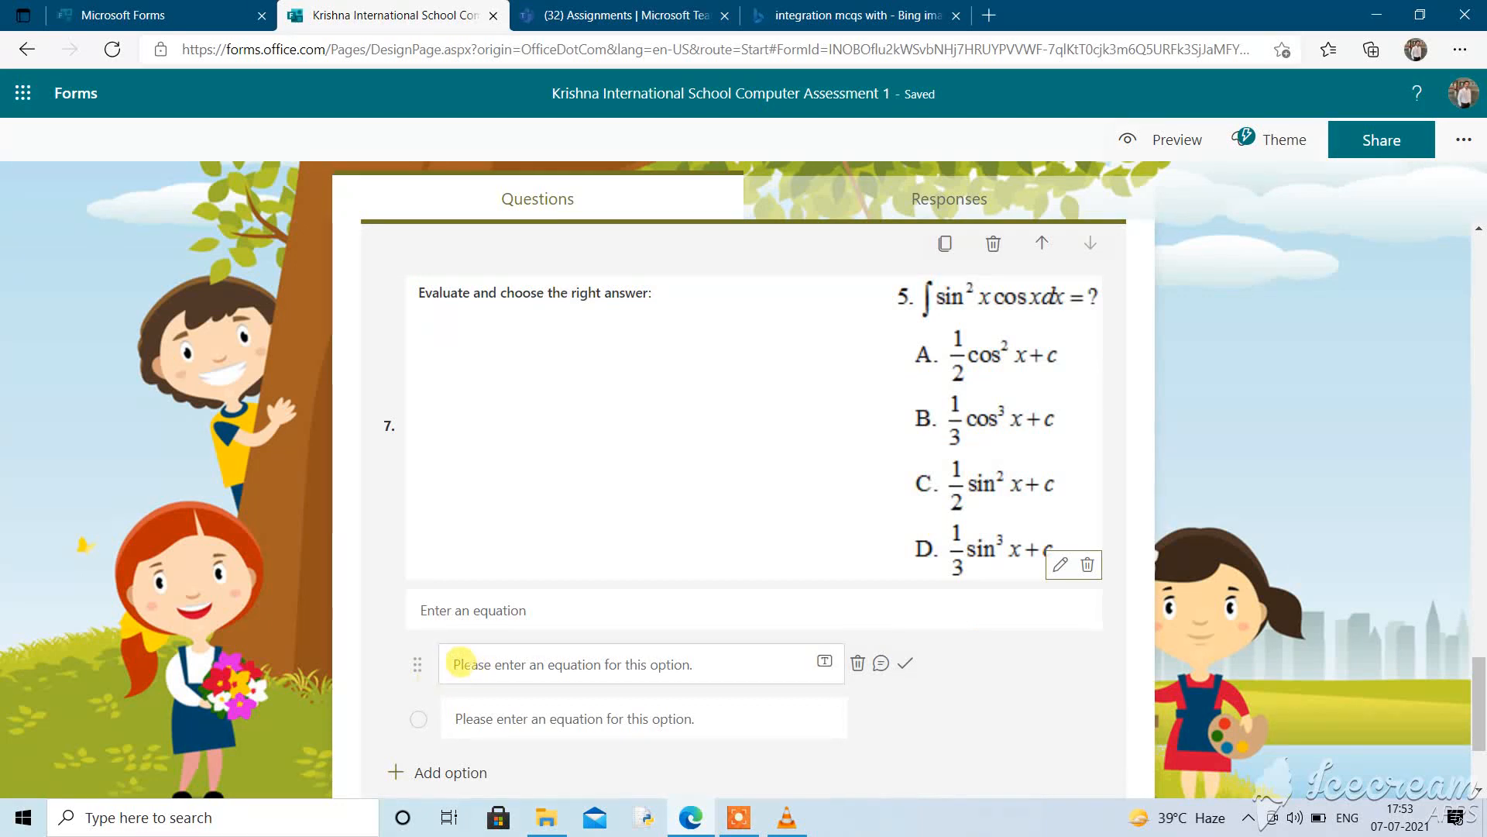
left_click(461, 662)
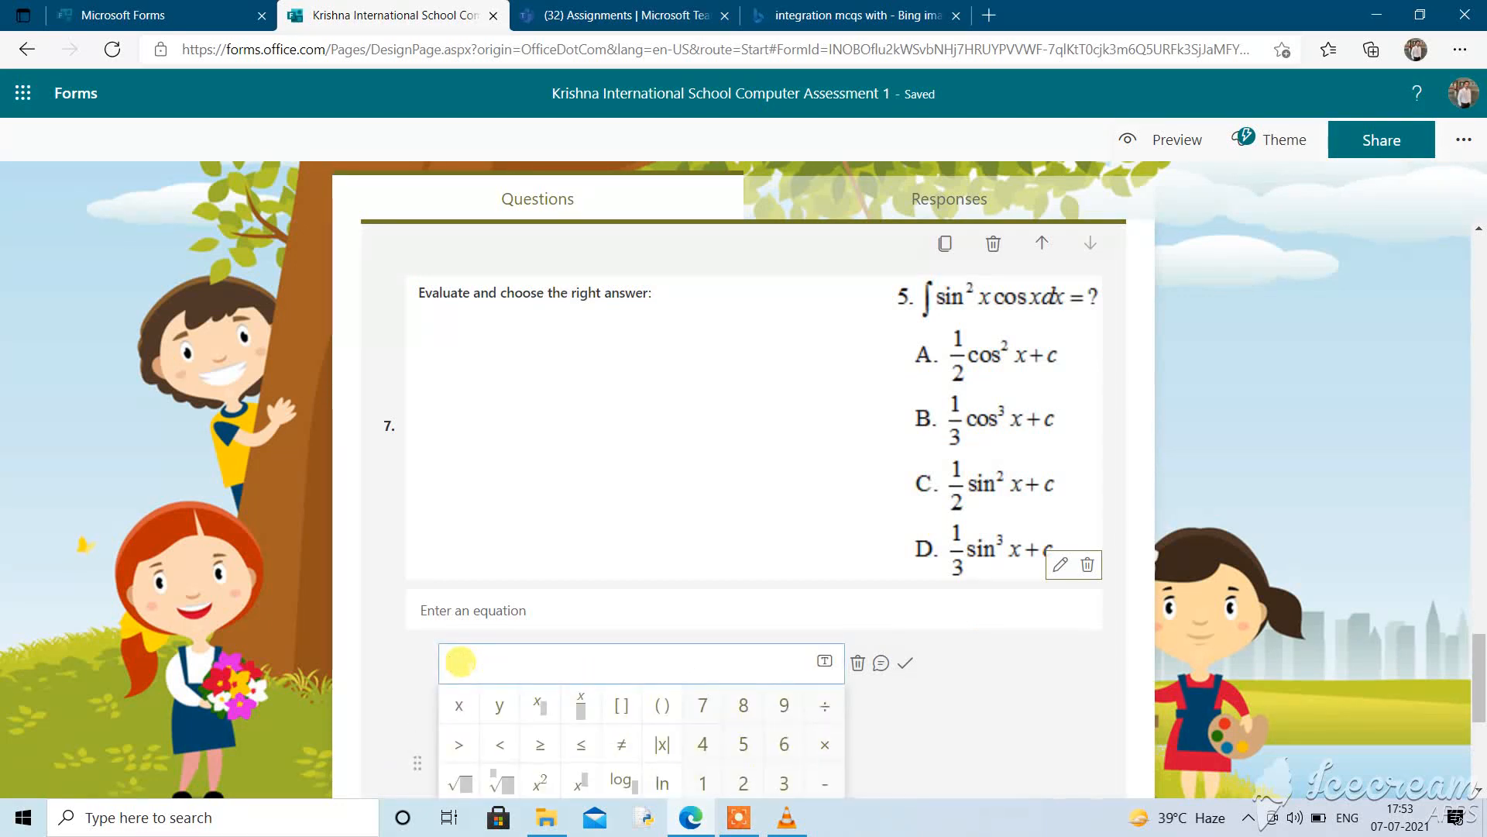
type("A")
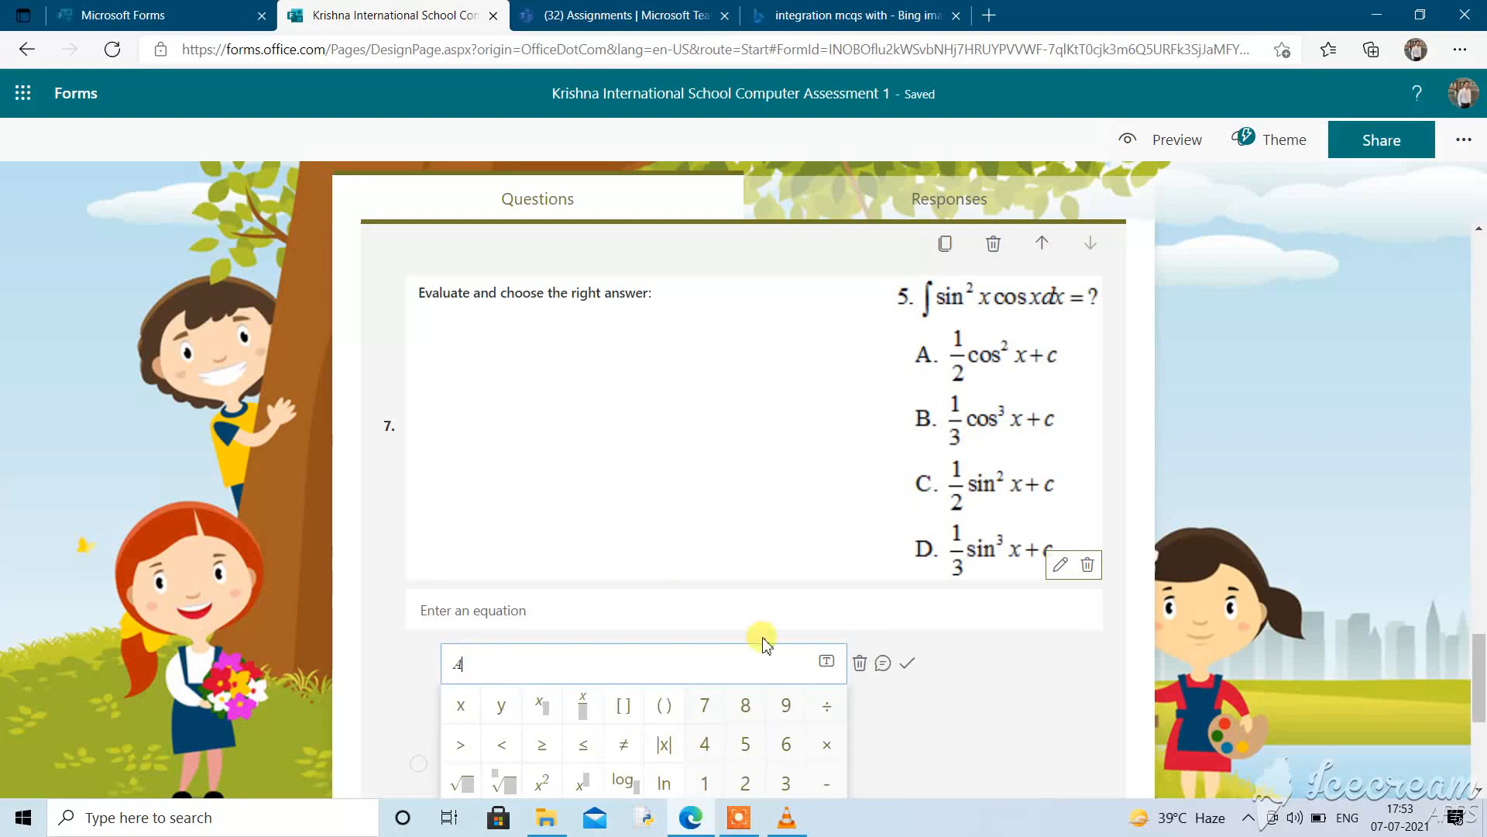
left_click(824, 662)
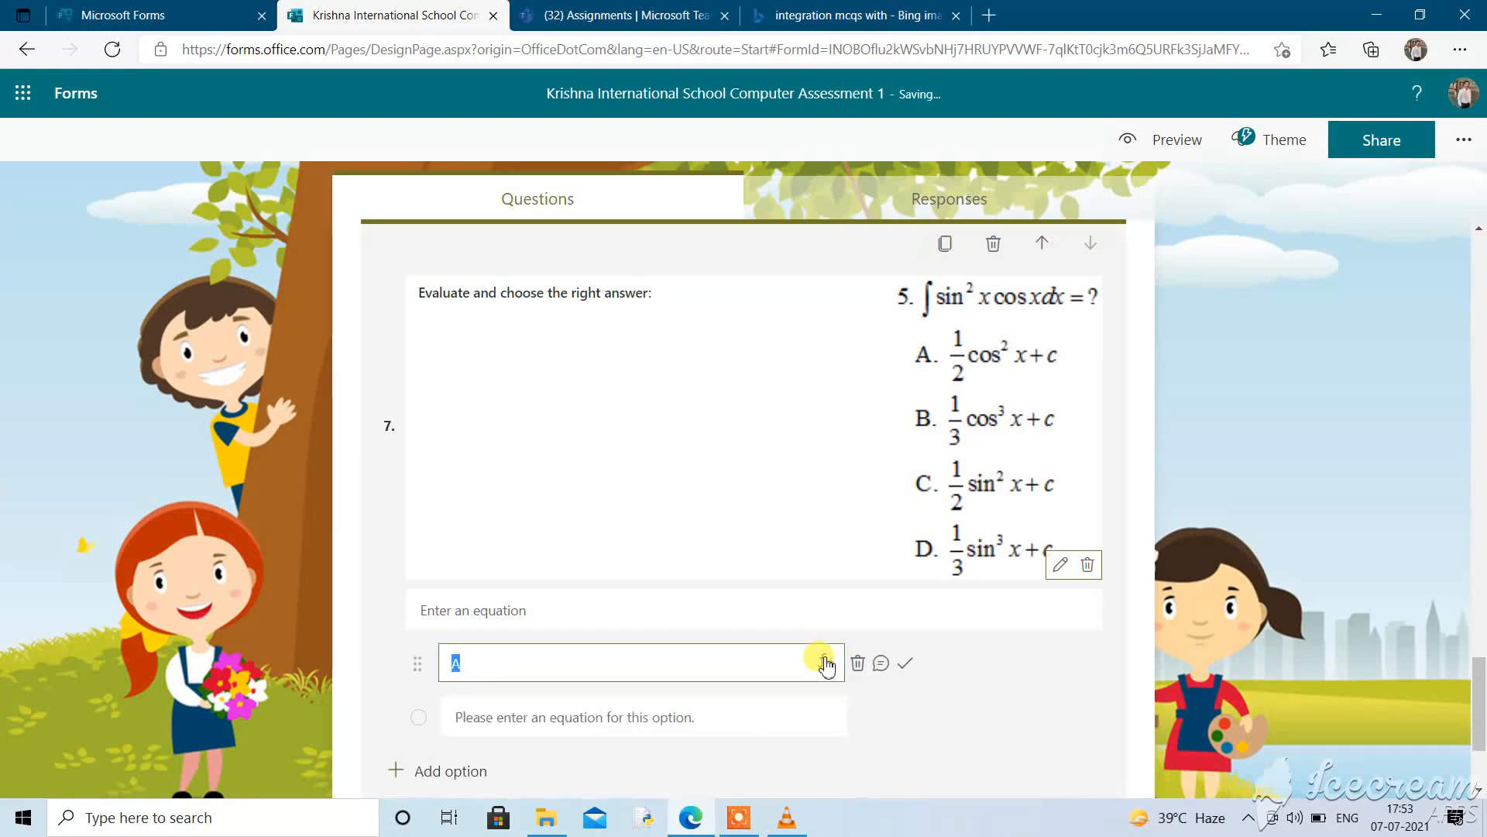
key("Tab")
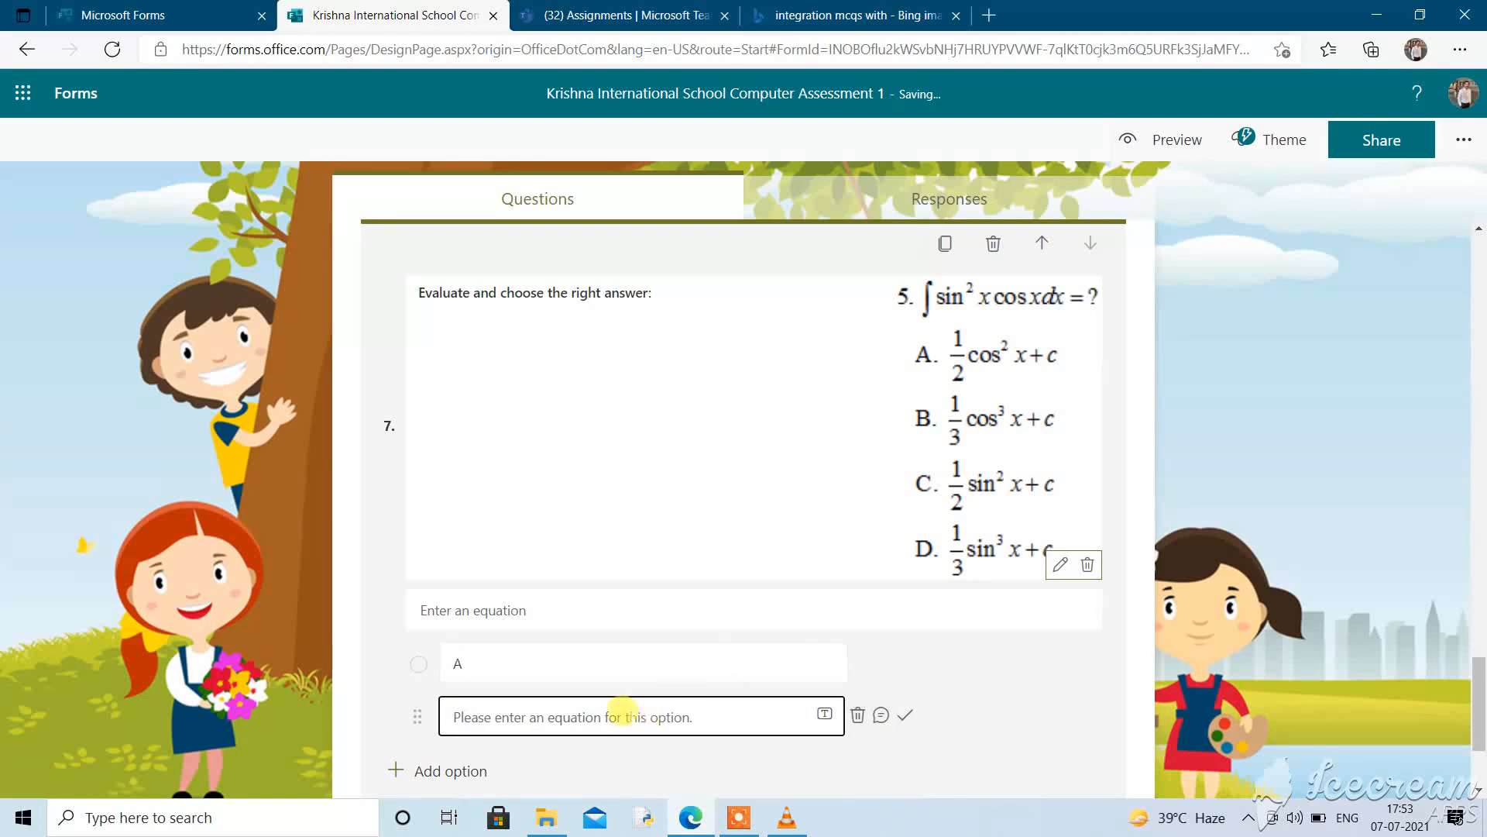
left_click(619, 712)
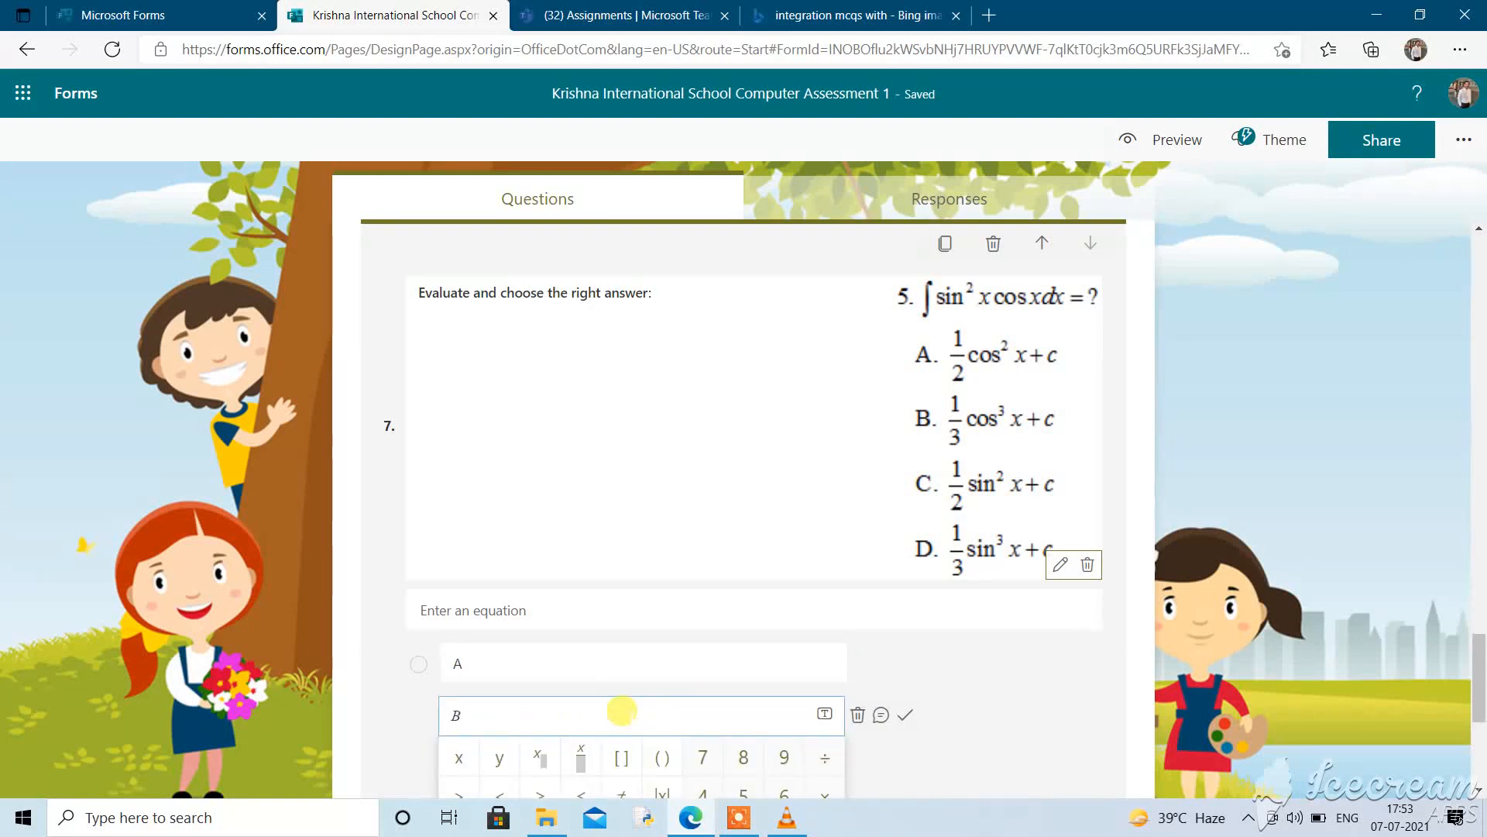
type("B")
Add C and D as the third and fourth answer options of question 7
left_click(472, 768)
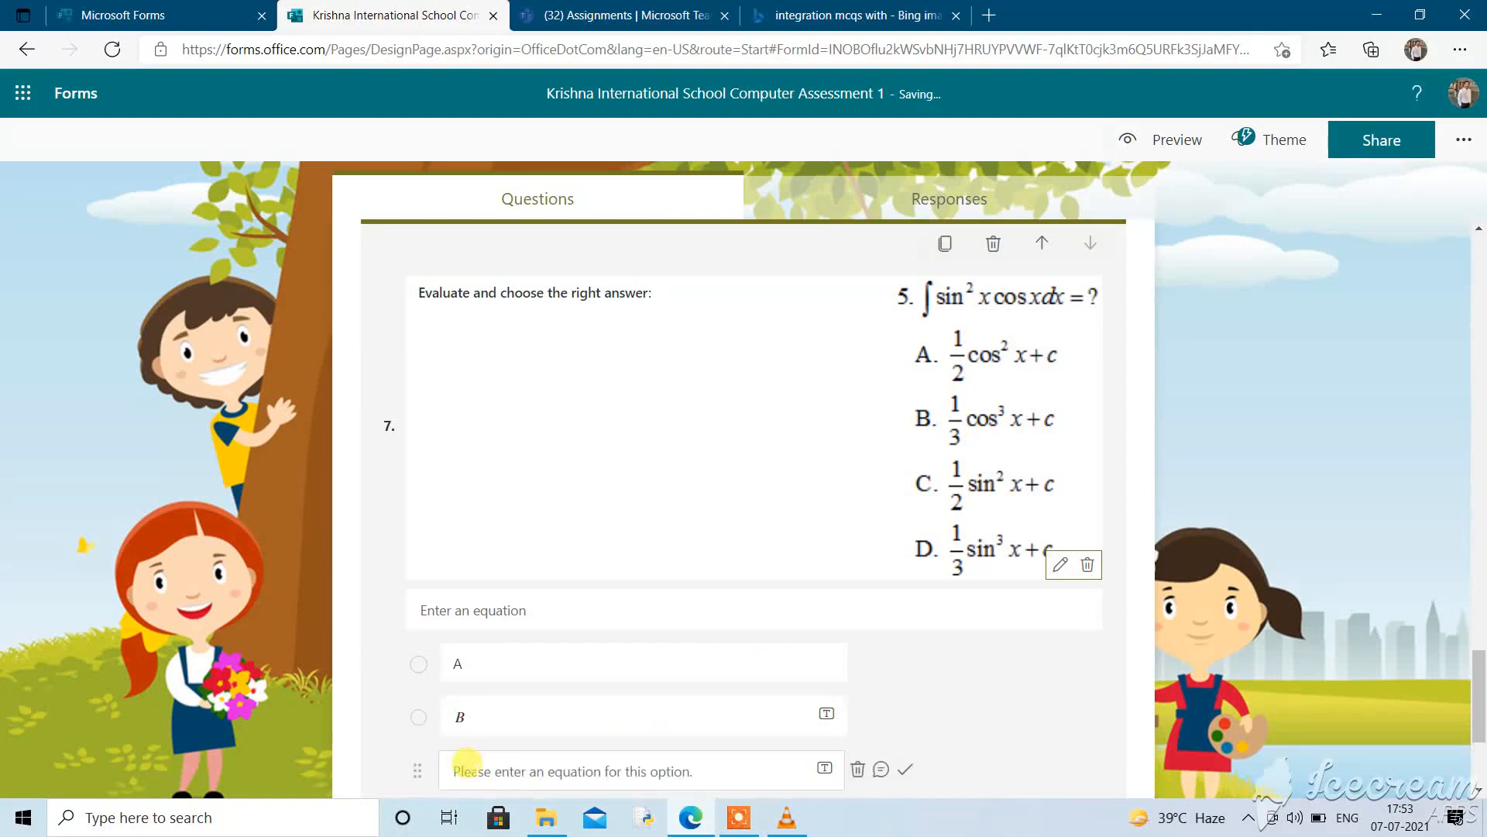
left_click(486, 764)
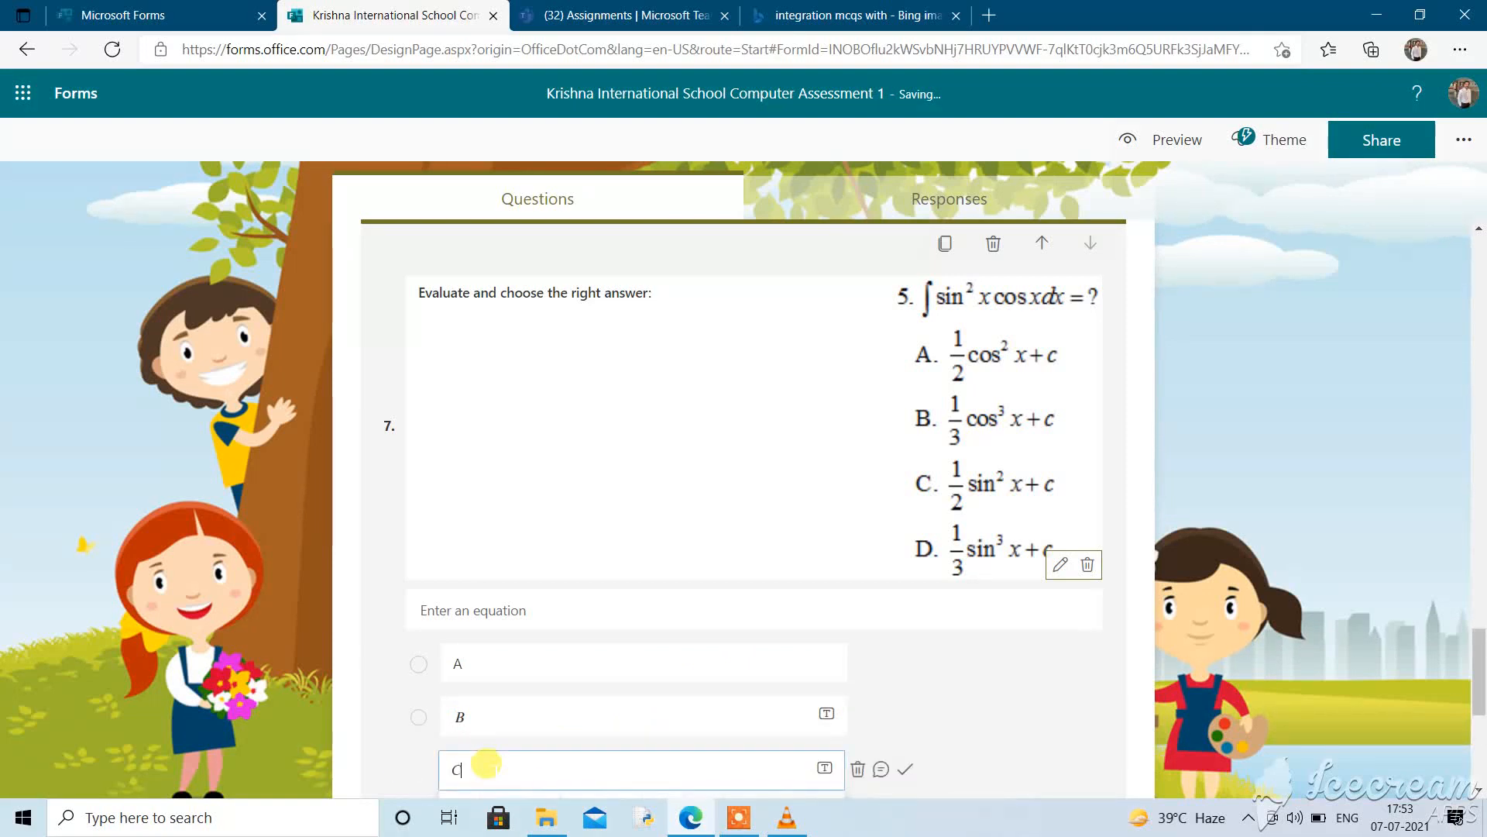
left_click(1139, 775)
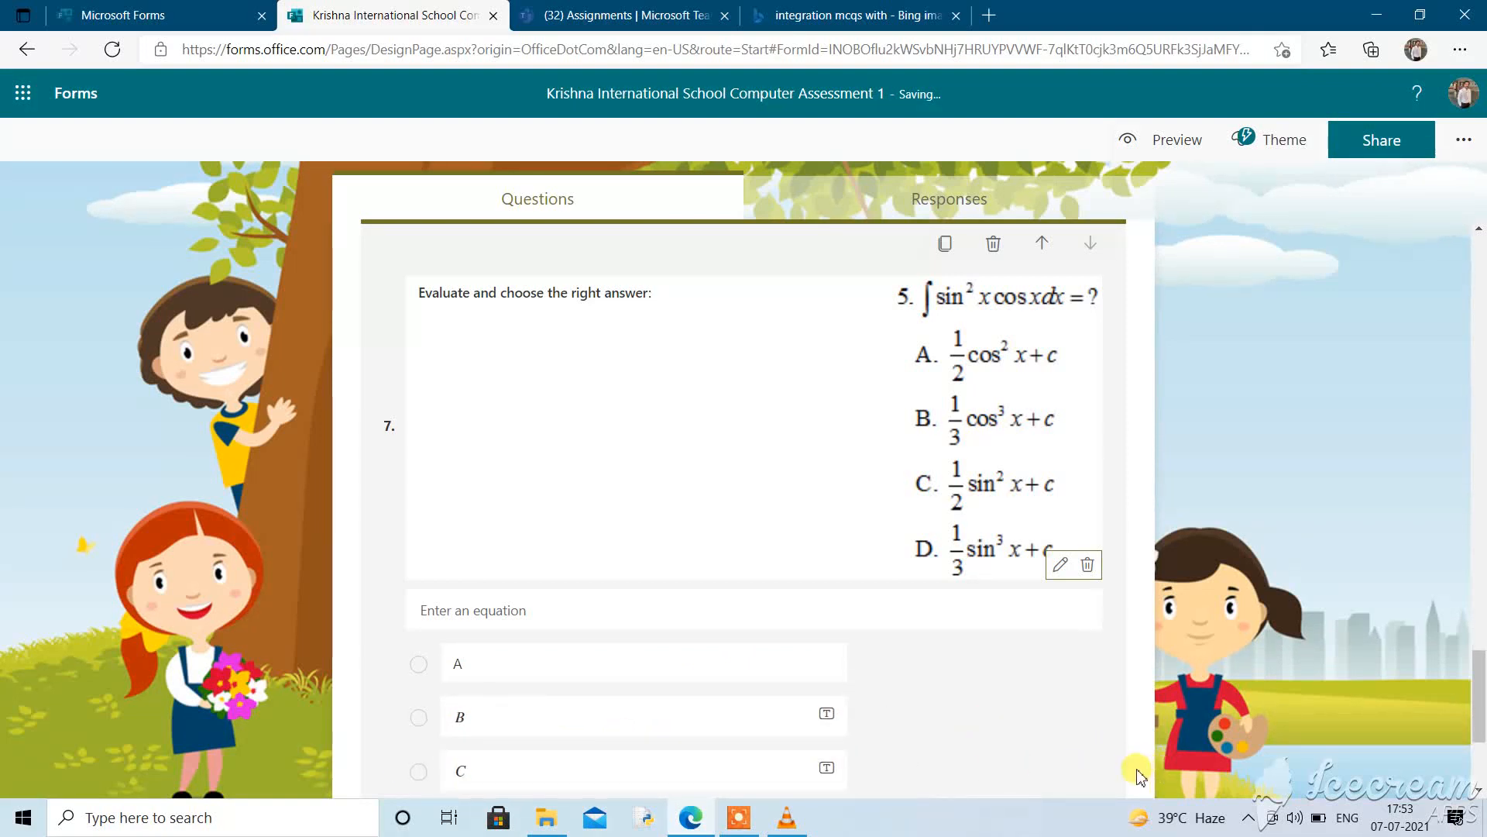
scroll(1139, 775, "down", 3)
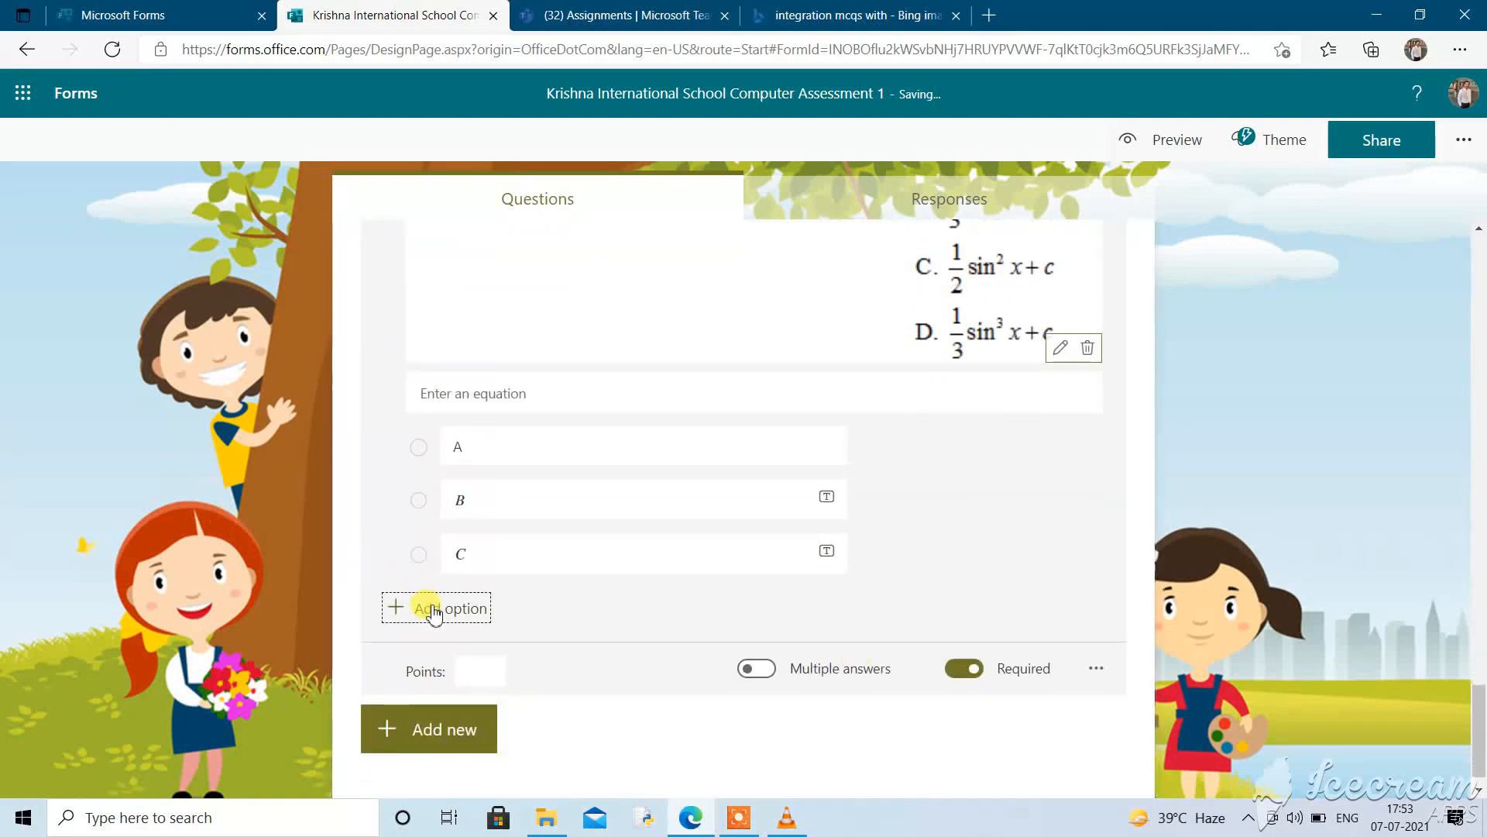
left_click(434, 609)
left_click(477, 606)
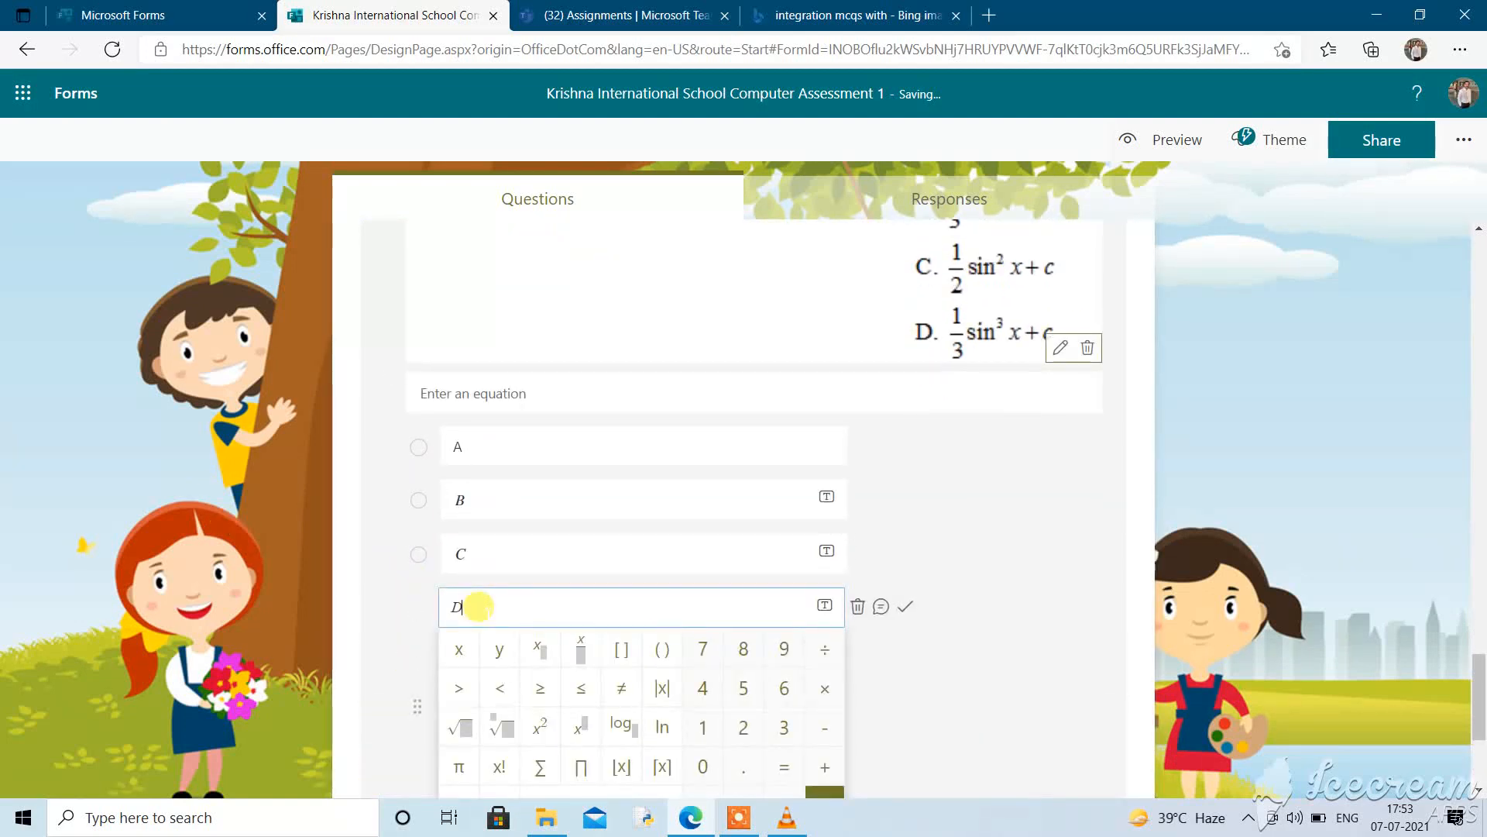
left_click(491, 336)
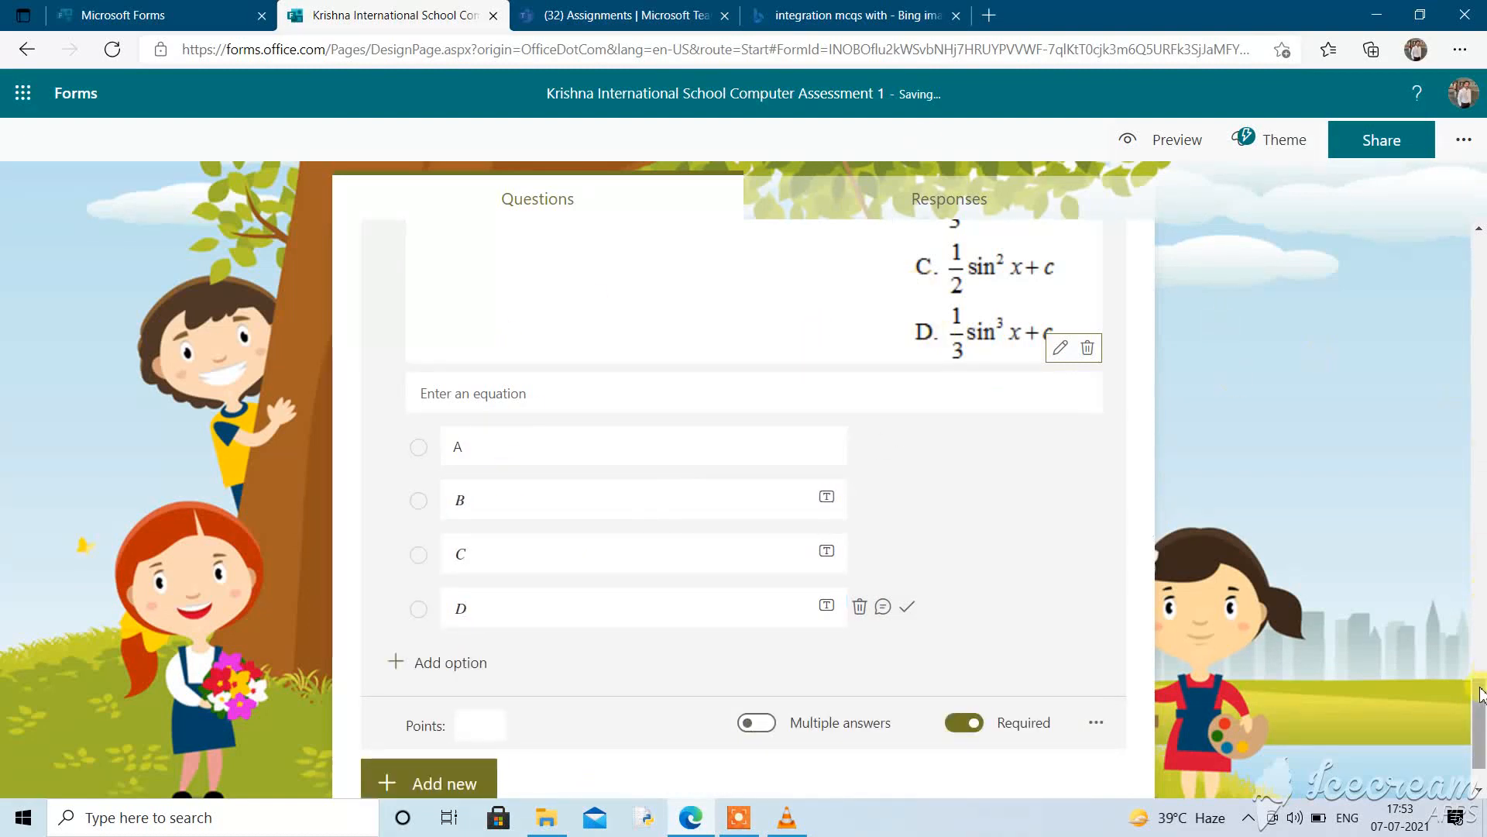
left_click_drag(1479, 695, 1480, 668)
scroll(1480, 672, "down", 1)
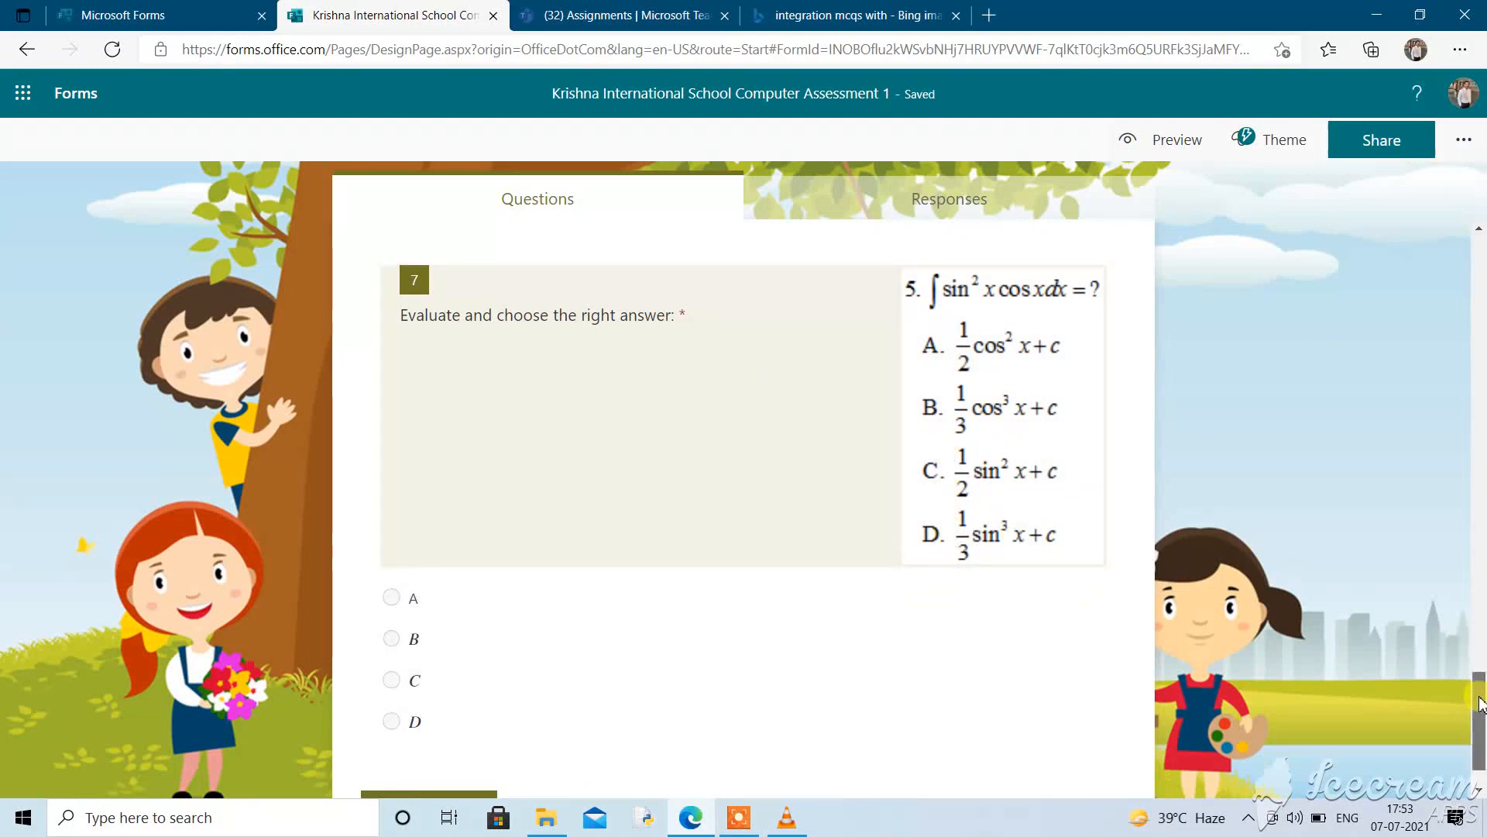
scroll(1481, 763, "down", 1)
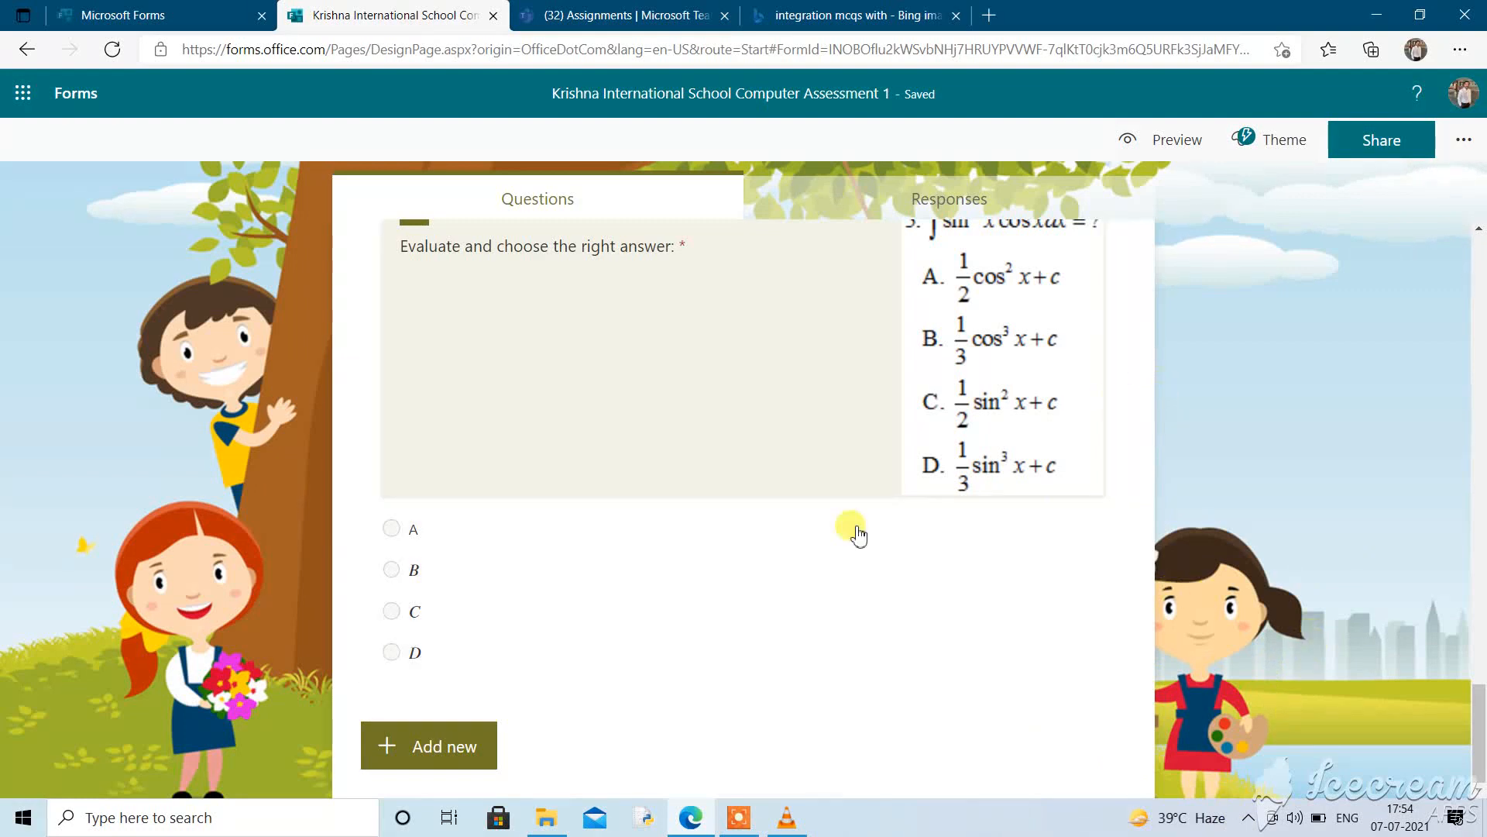
left_click(761, 605)
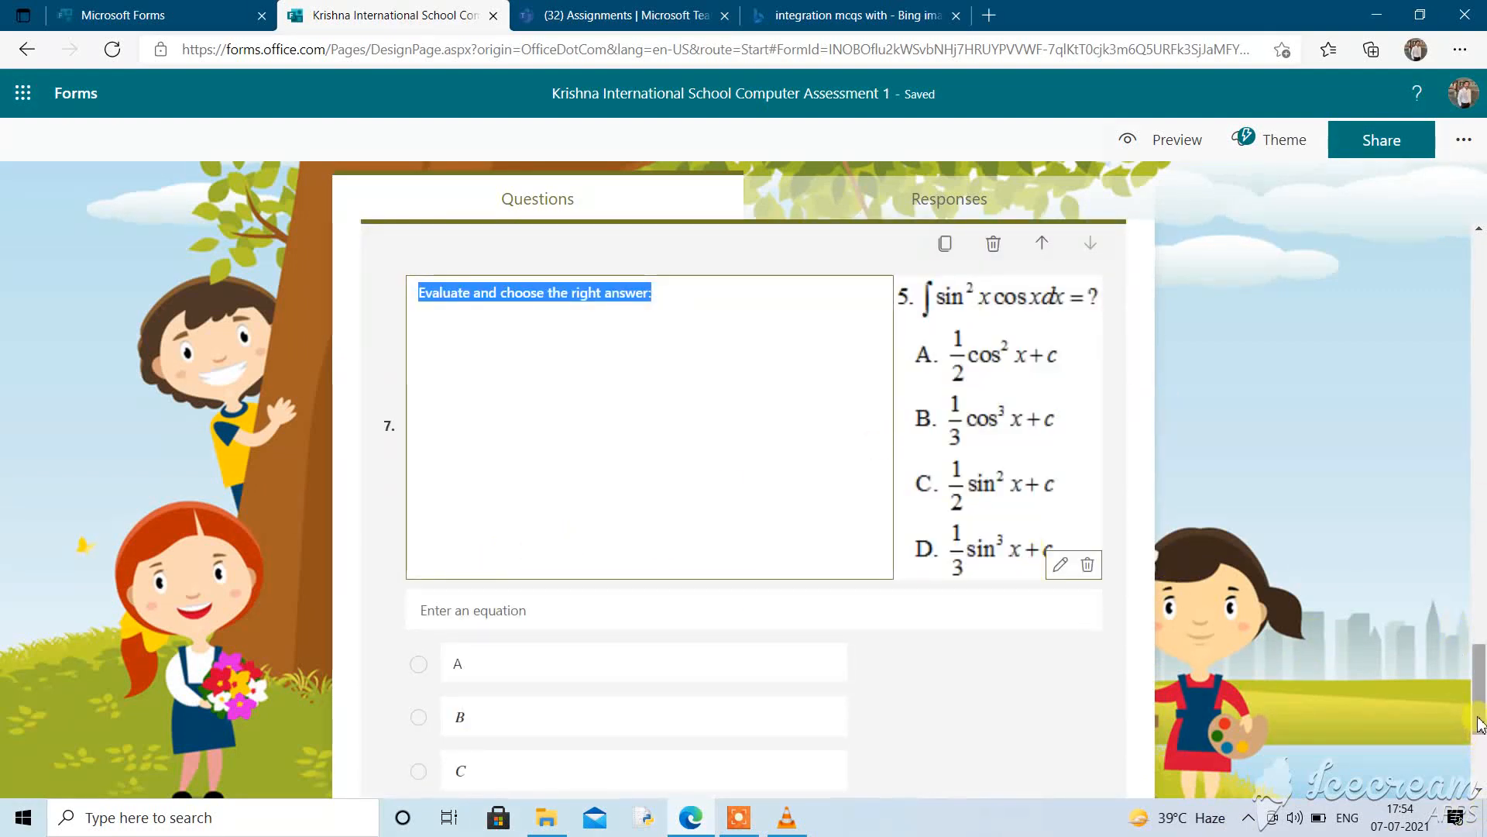
Open question 1 about the input device for editing and assign it 2 points
left_click_drag(1479, 678, 1474, 298)
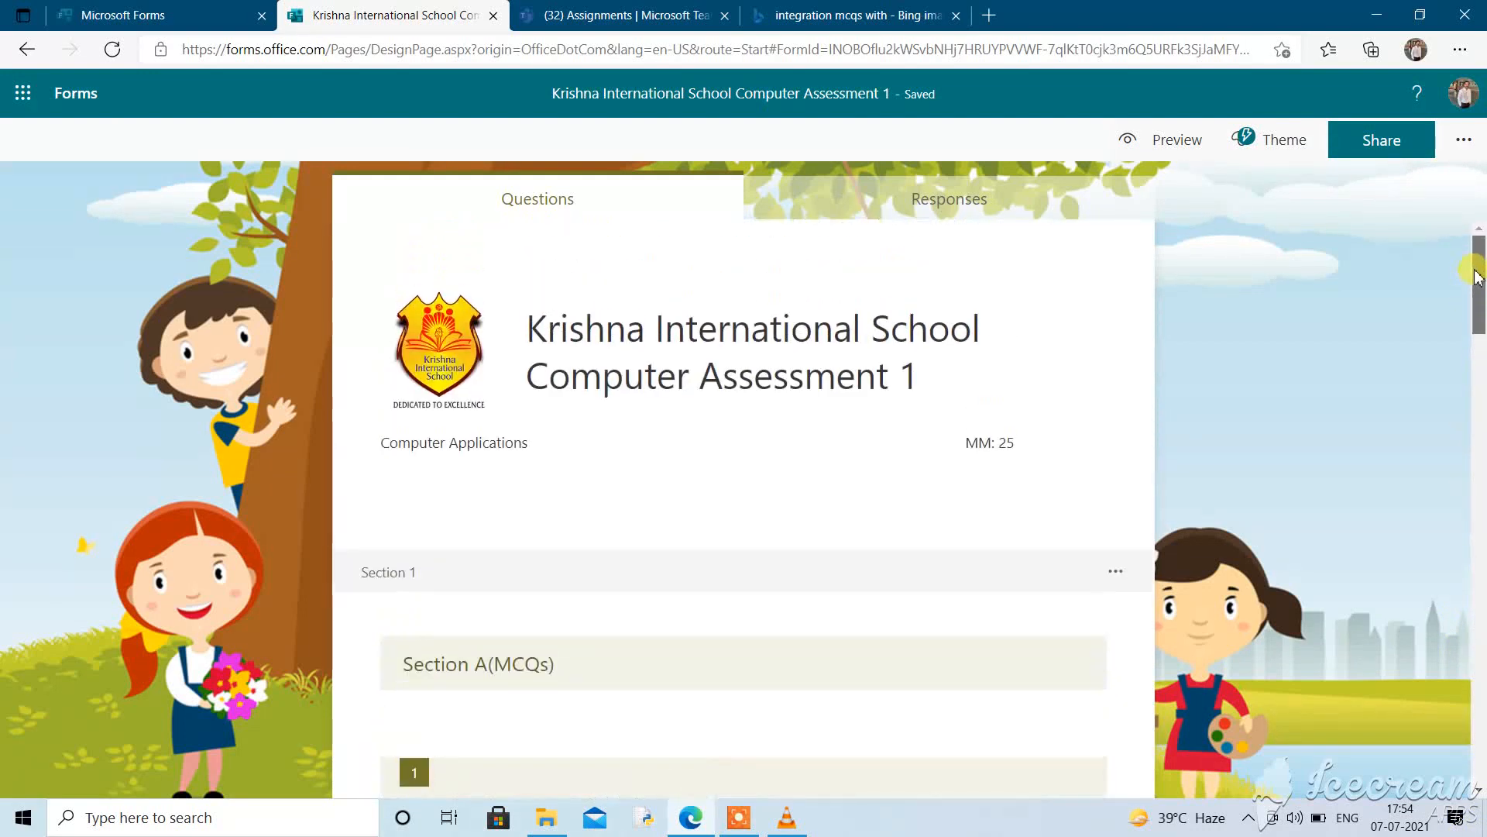
scroll(660, 197, "down", 7)
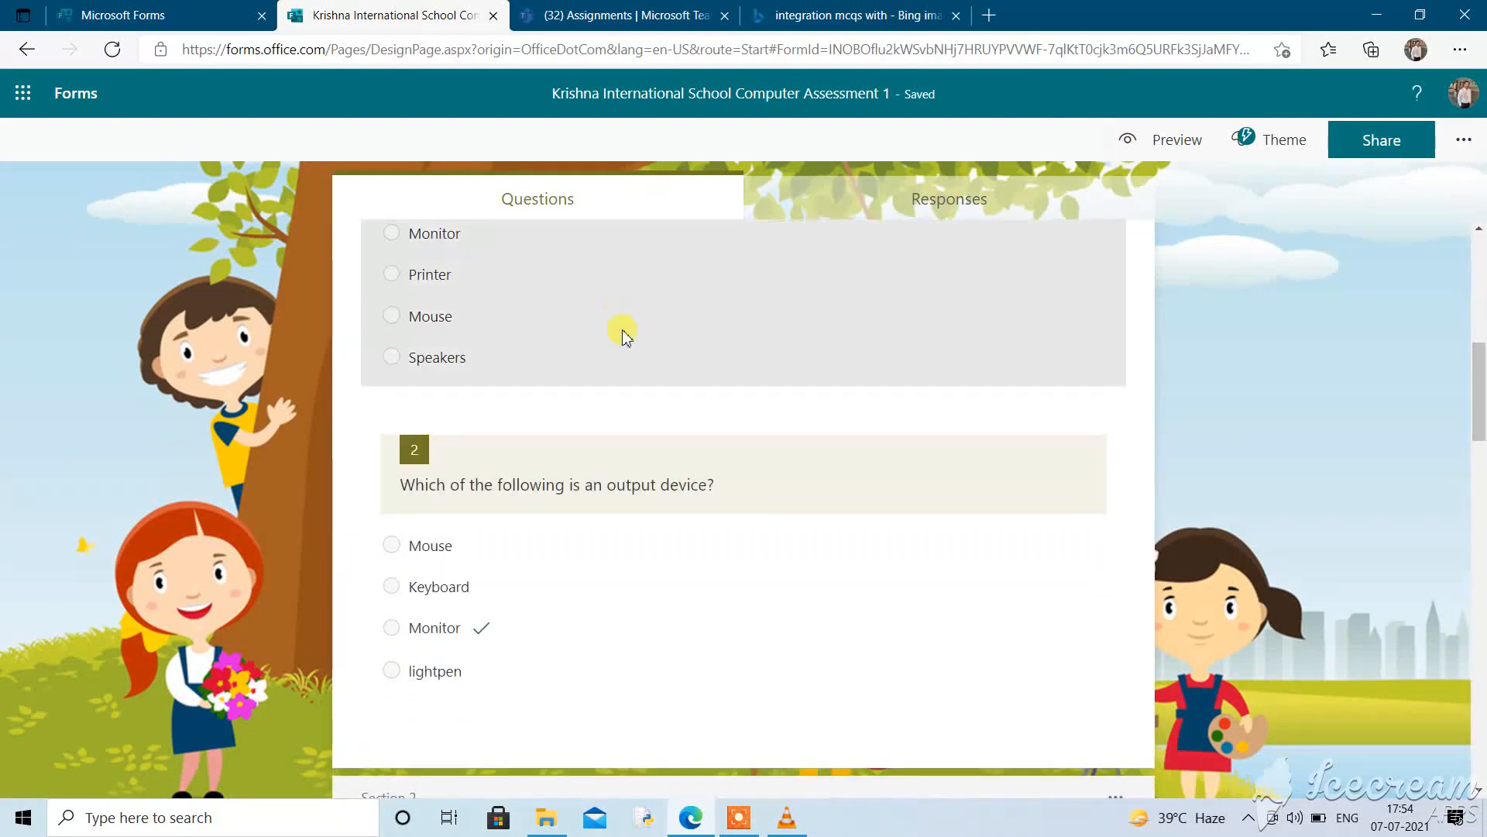
left_click(626, 336)
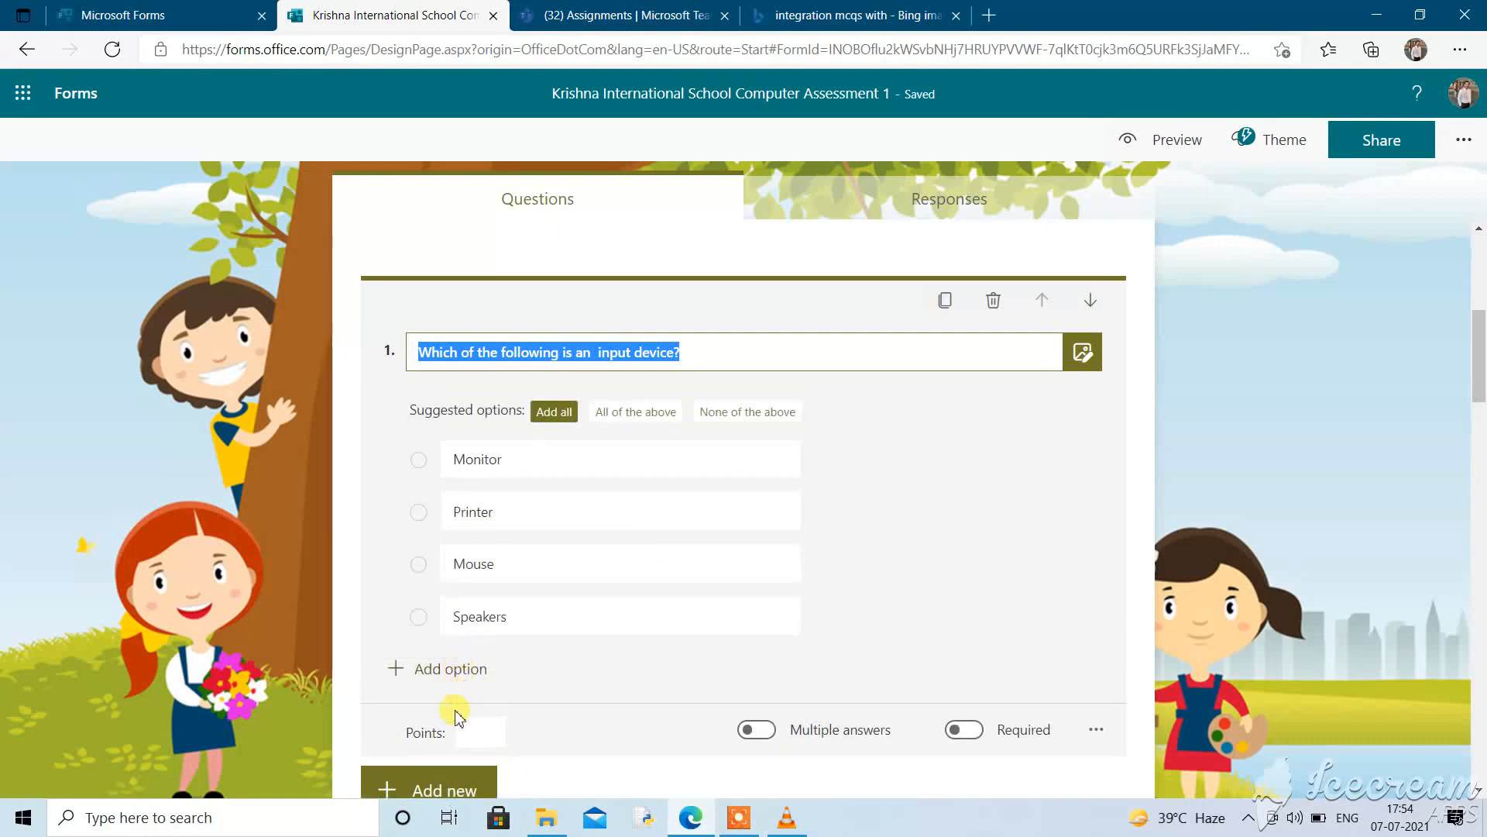
left_click(479, 732)
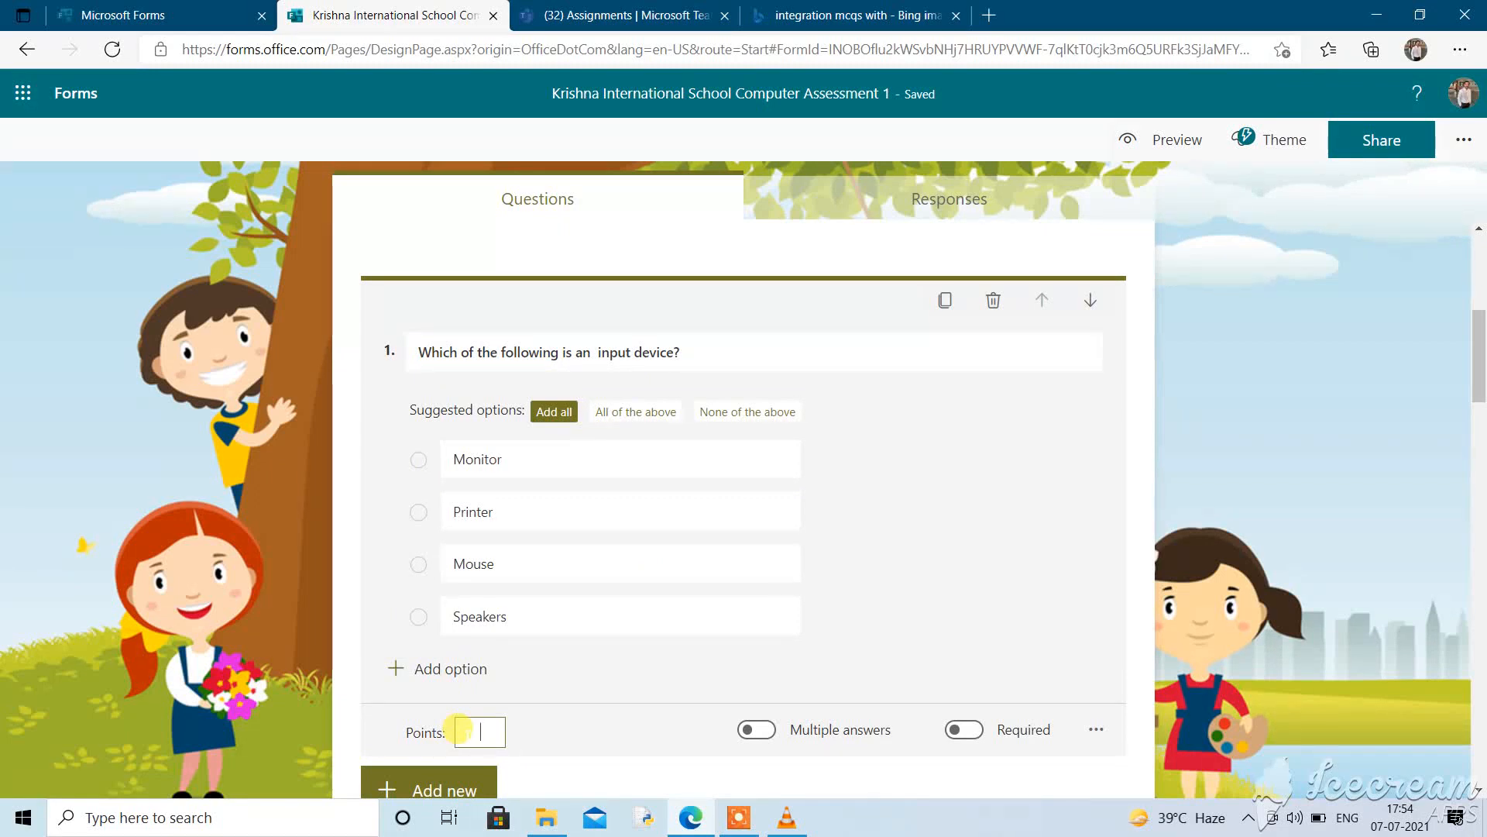
type("2")
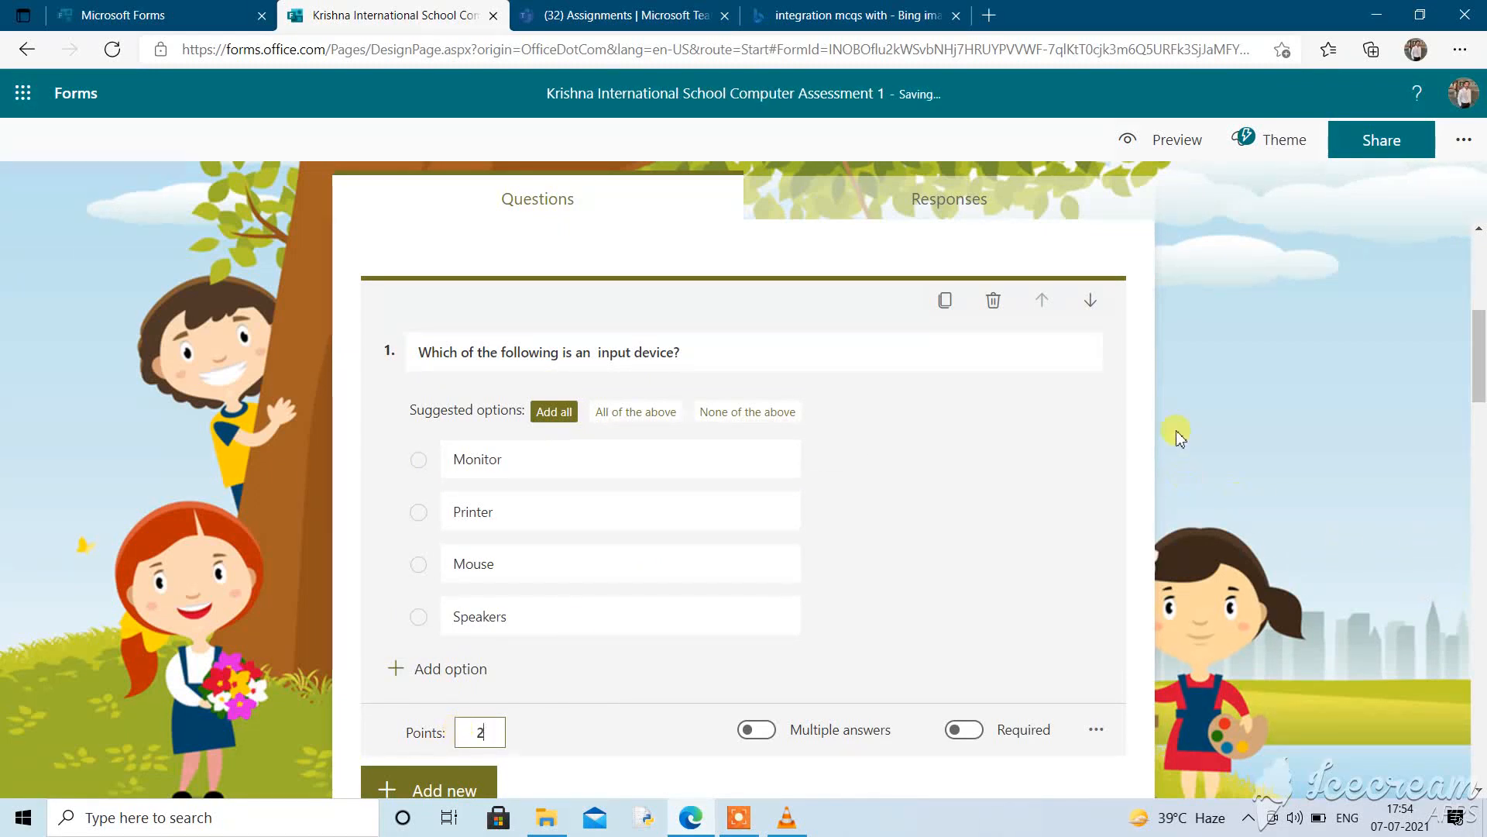
Assign 2 points to question 2 about the output device
mouse_move(1481, 325)
left_mouse_down()
mouse_move(1485, 377)
mouse_move(1471, 288)
mouse_move(1469, 350)
mouse_move(1470, 329)
left_mouse_up()
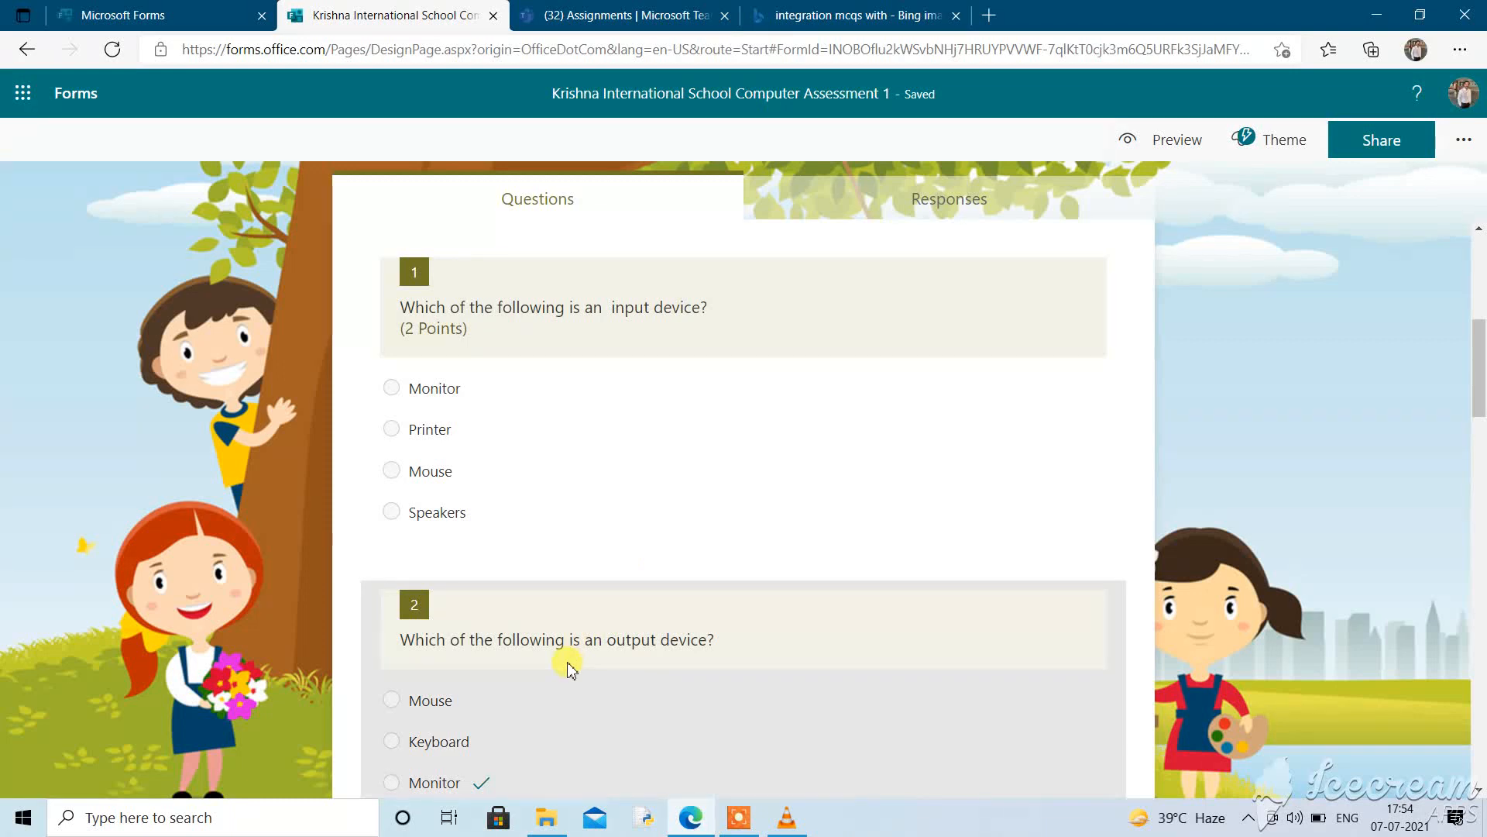
left_click(571, 668)
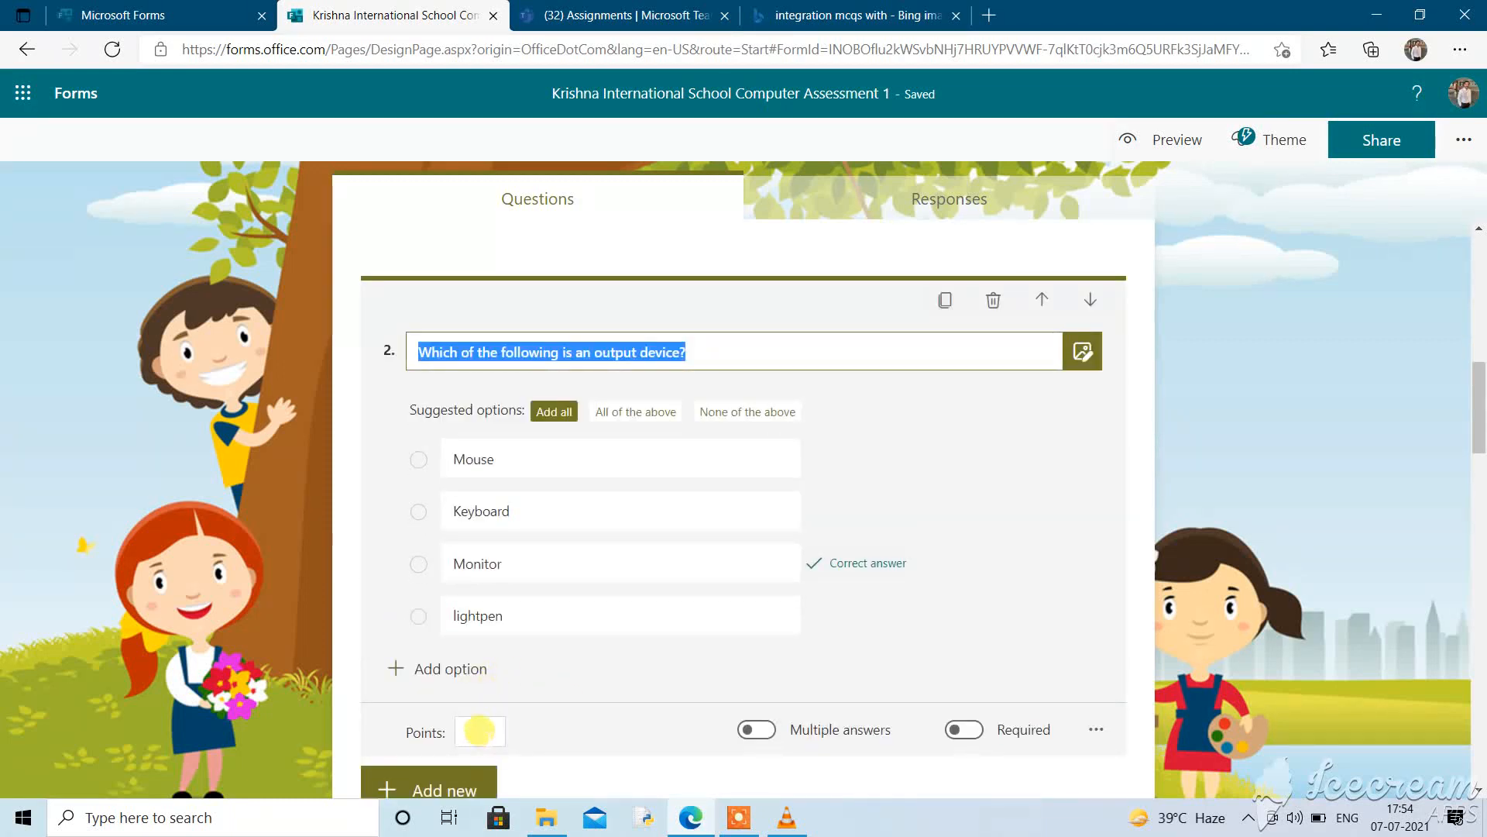
left_click(480, 730)
type("2")
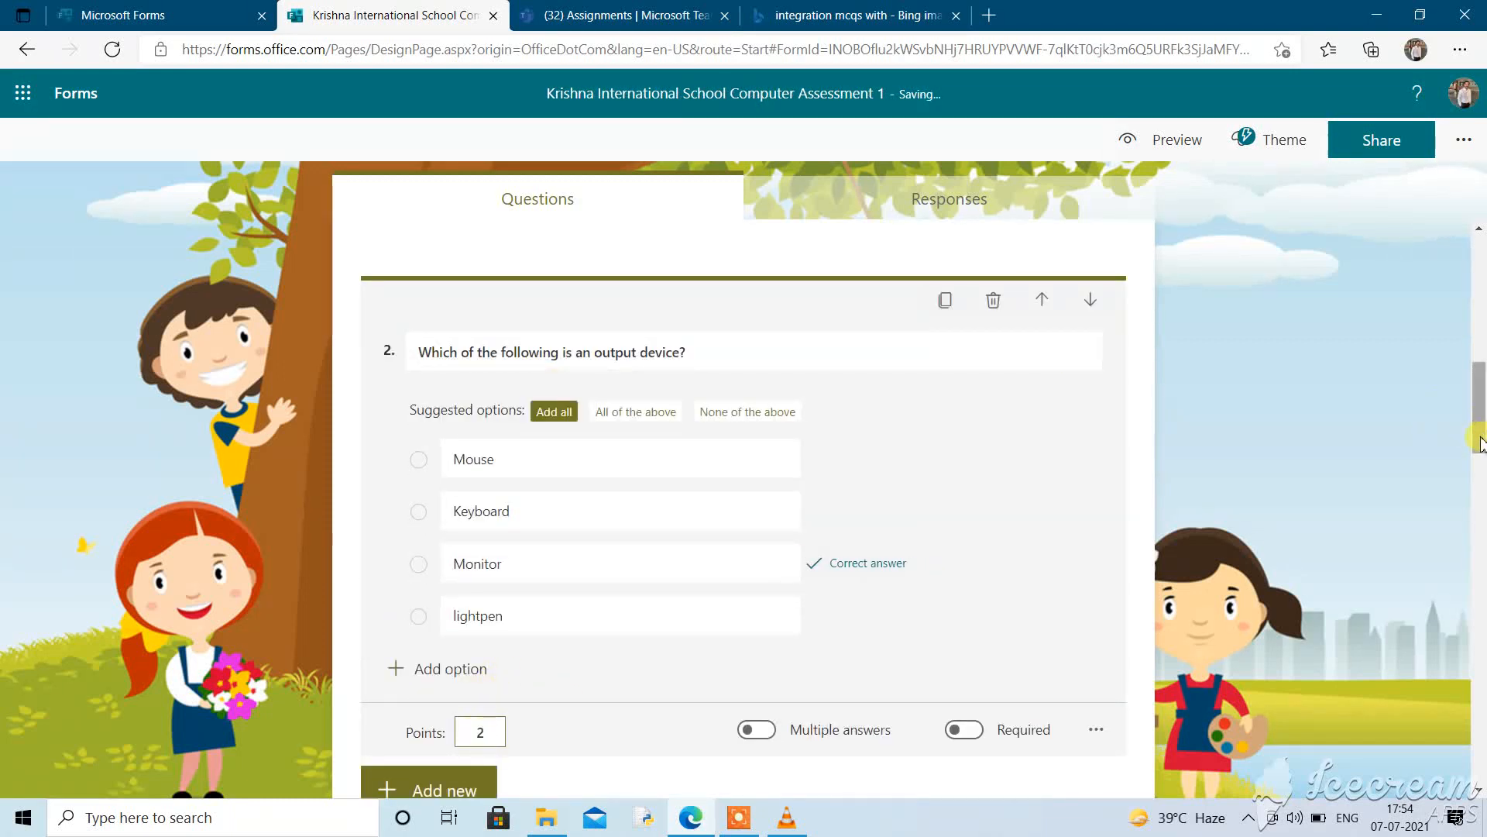
Assign 4 points to the long-answer question 3 in Section 2
left_click_drag(1477, 438, 1480, 506)
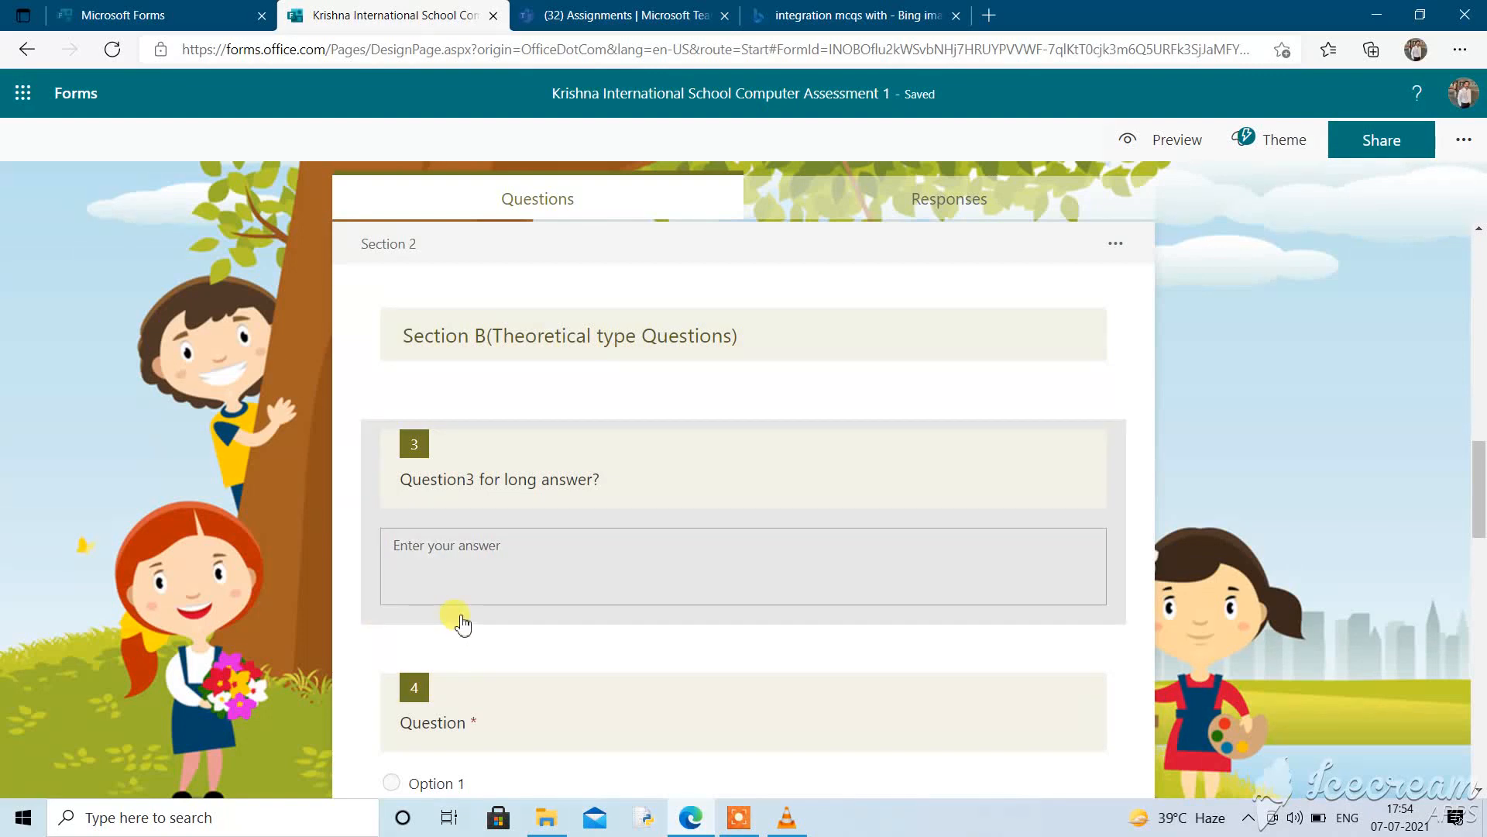
left_click(463, 624)
left_click(468, 642)
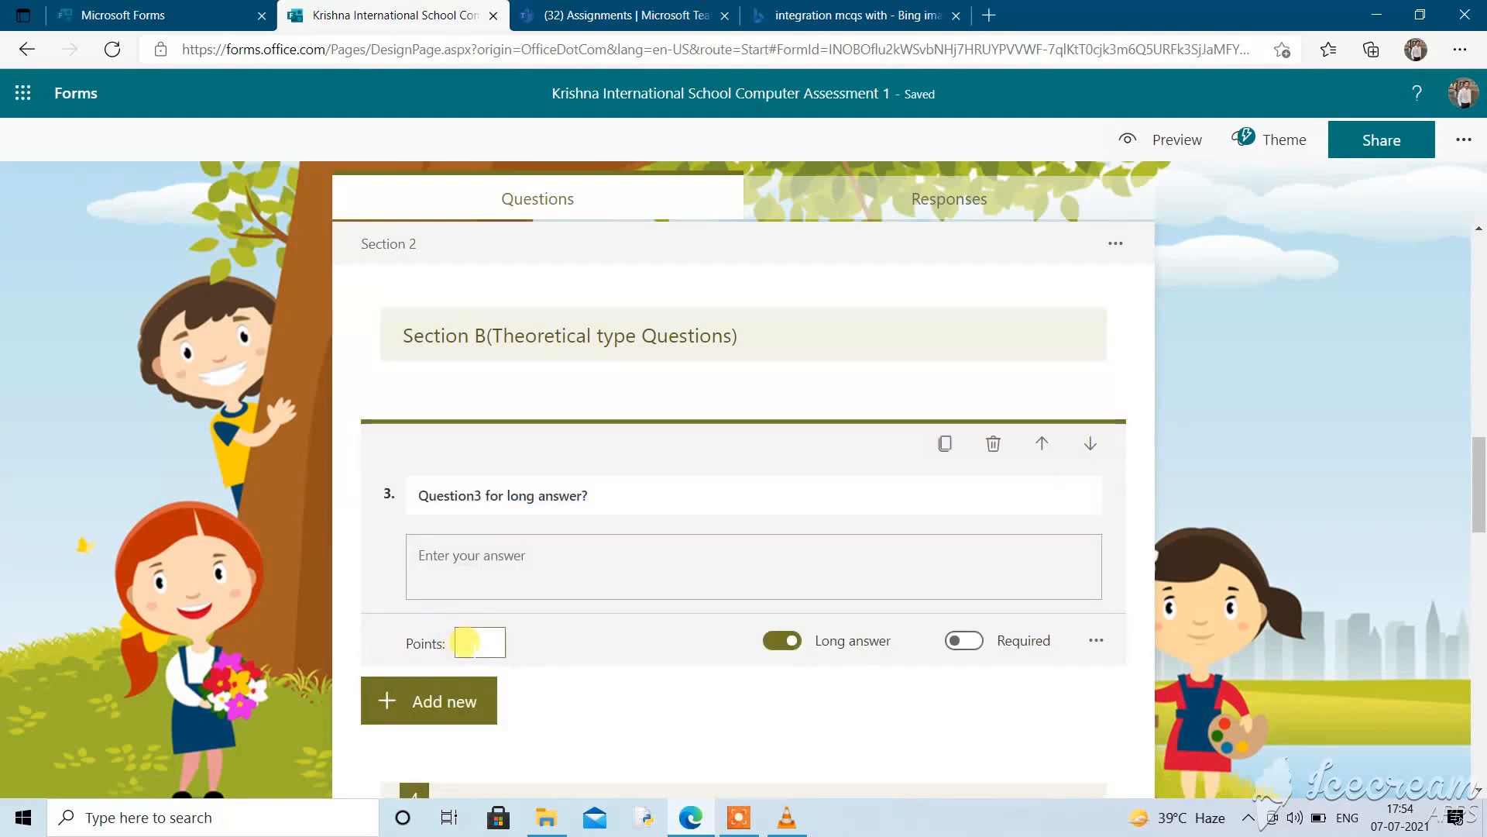
type("4")
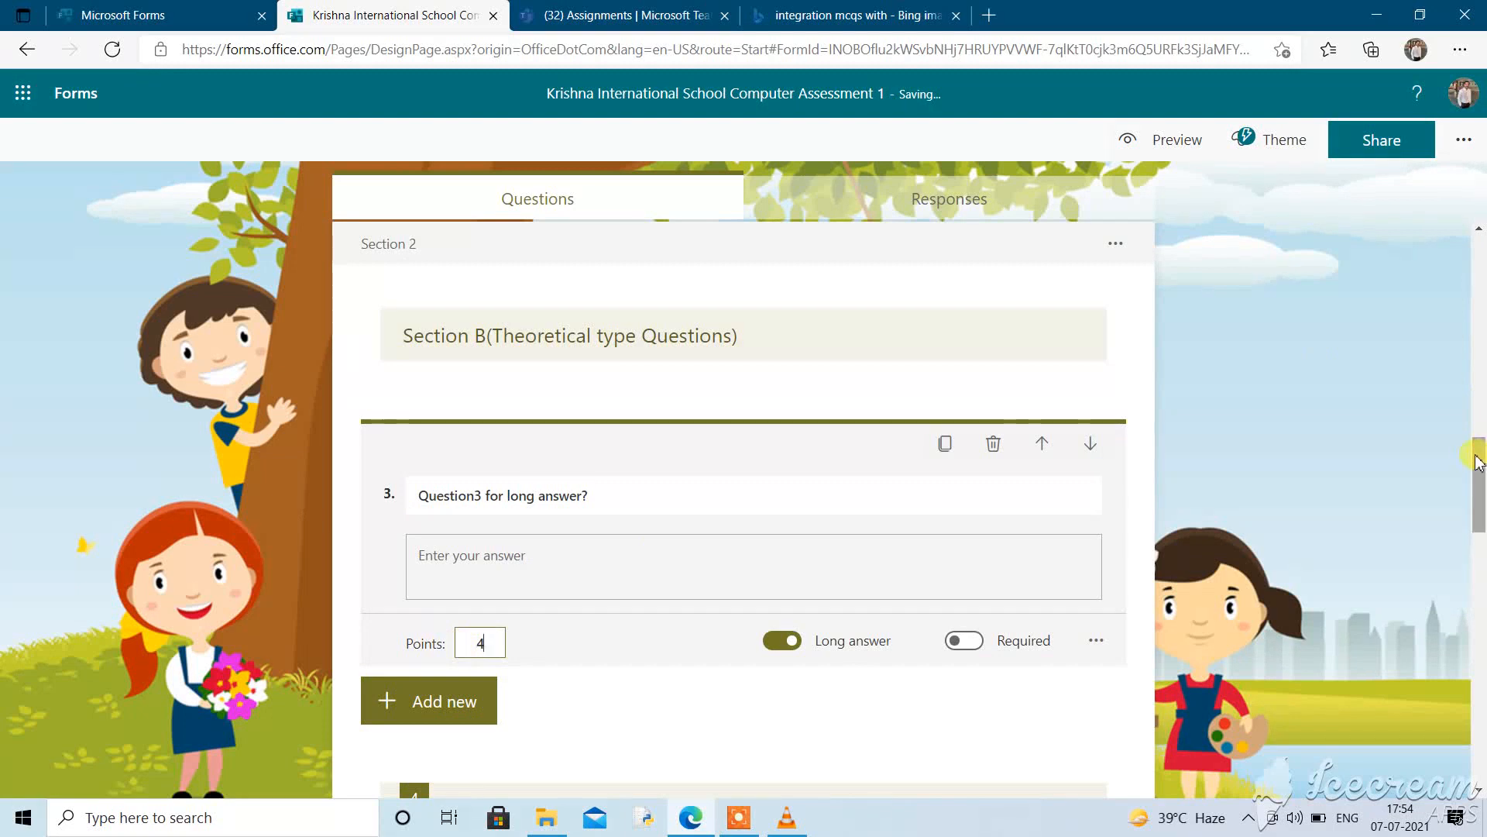
Assign 2 points to question 5 with the logarithm equation
left_click_drag(1485, 459, 1481, 571)
left_click(527, 438)
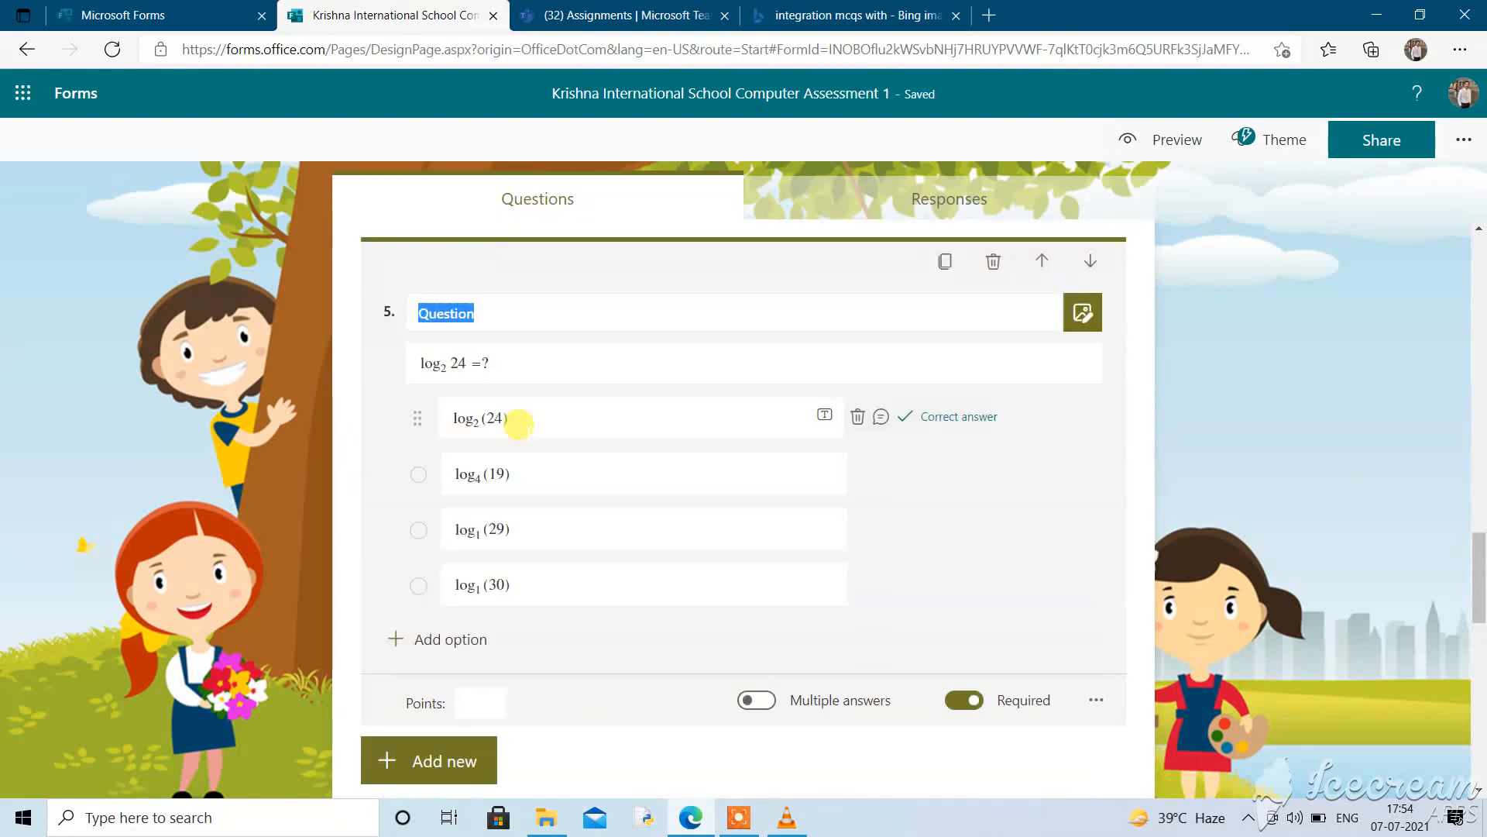
left_click(480, 739)
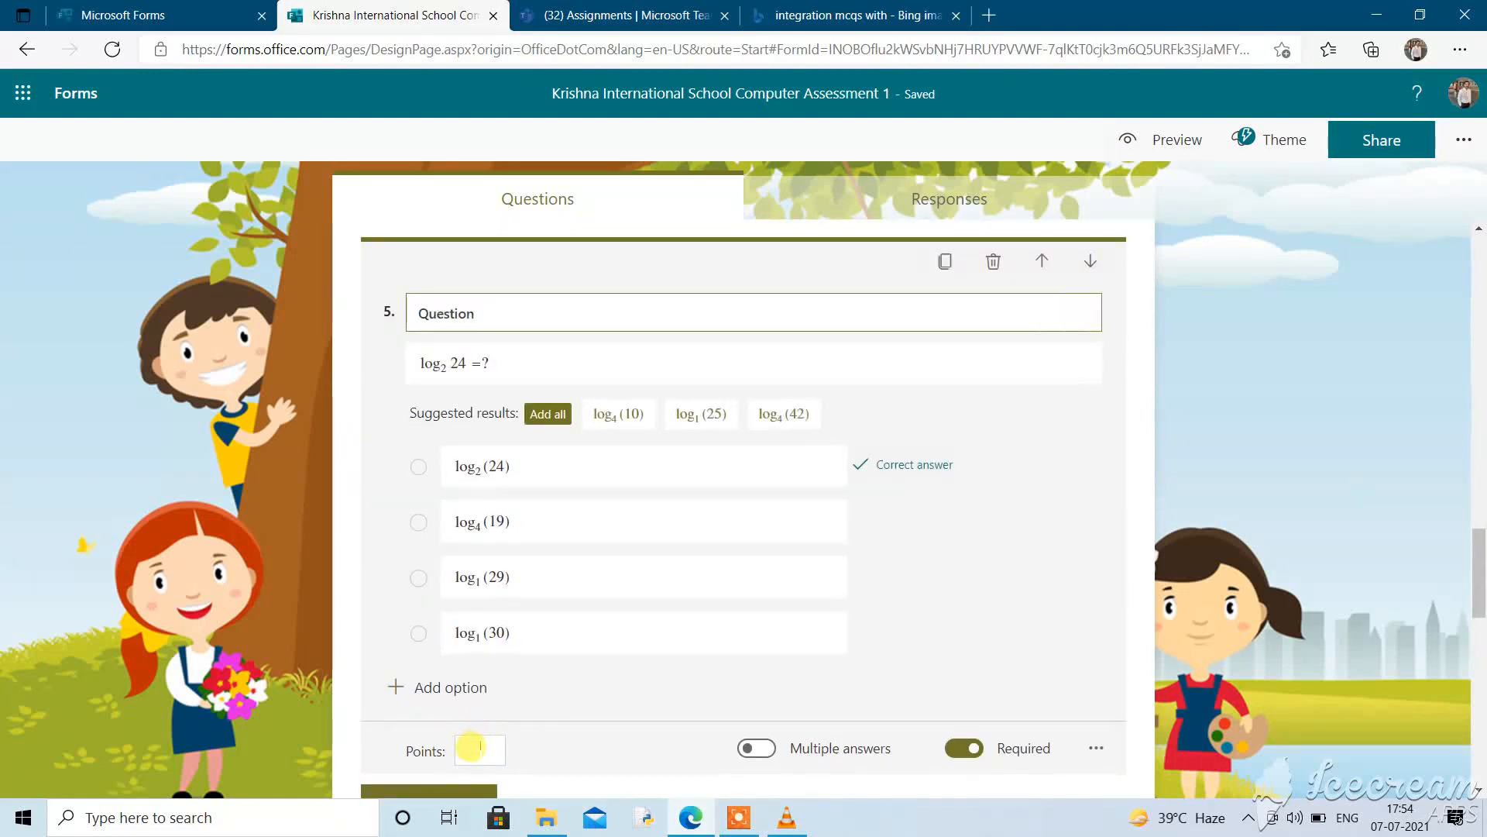
type("2")
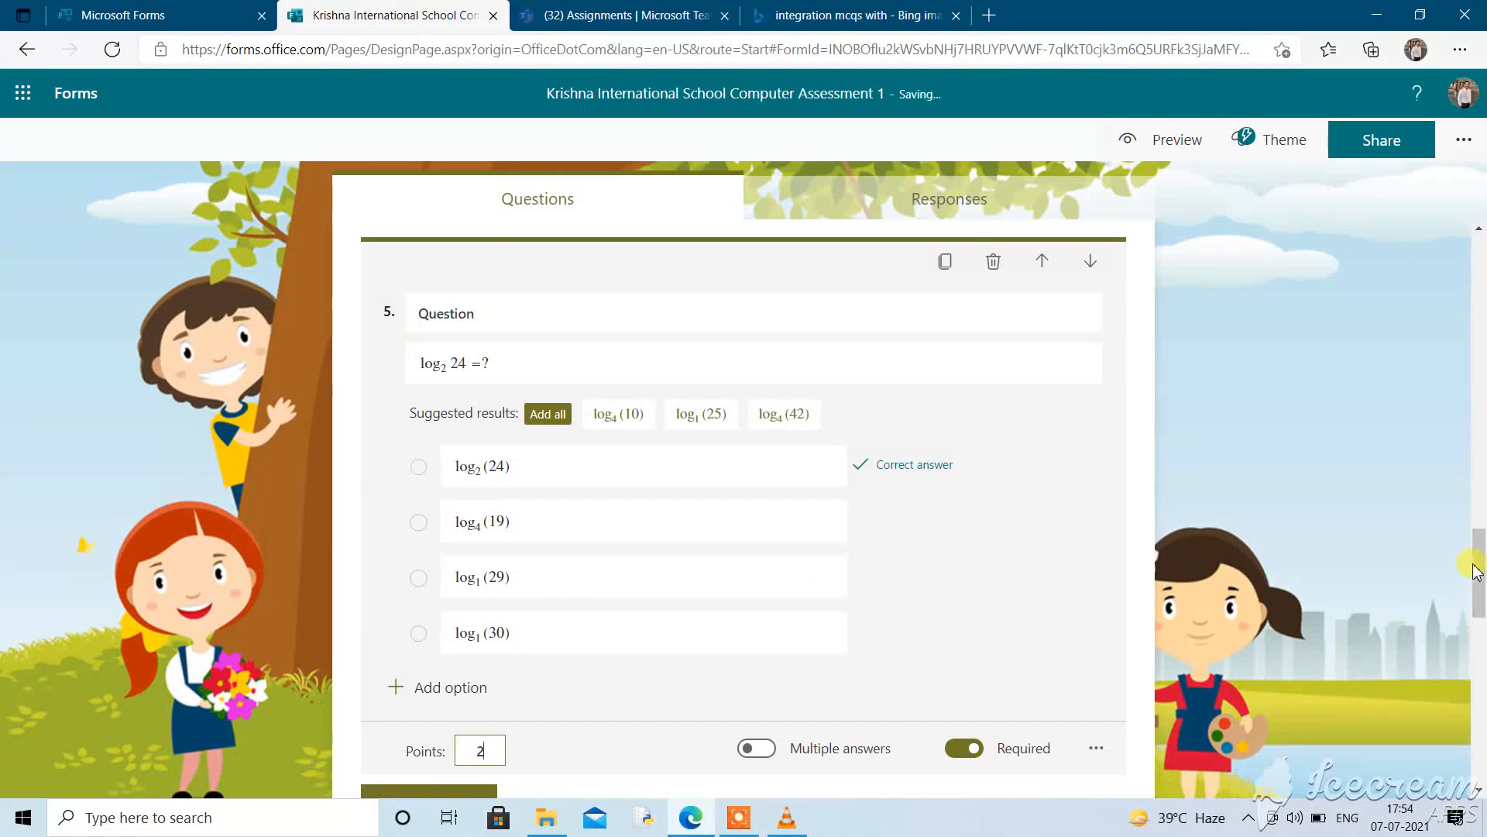
Assign 3 points to question 6 with the integral image
scroll(773, 416, "down", 5)
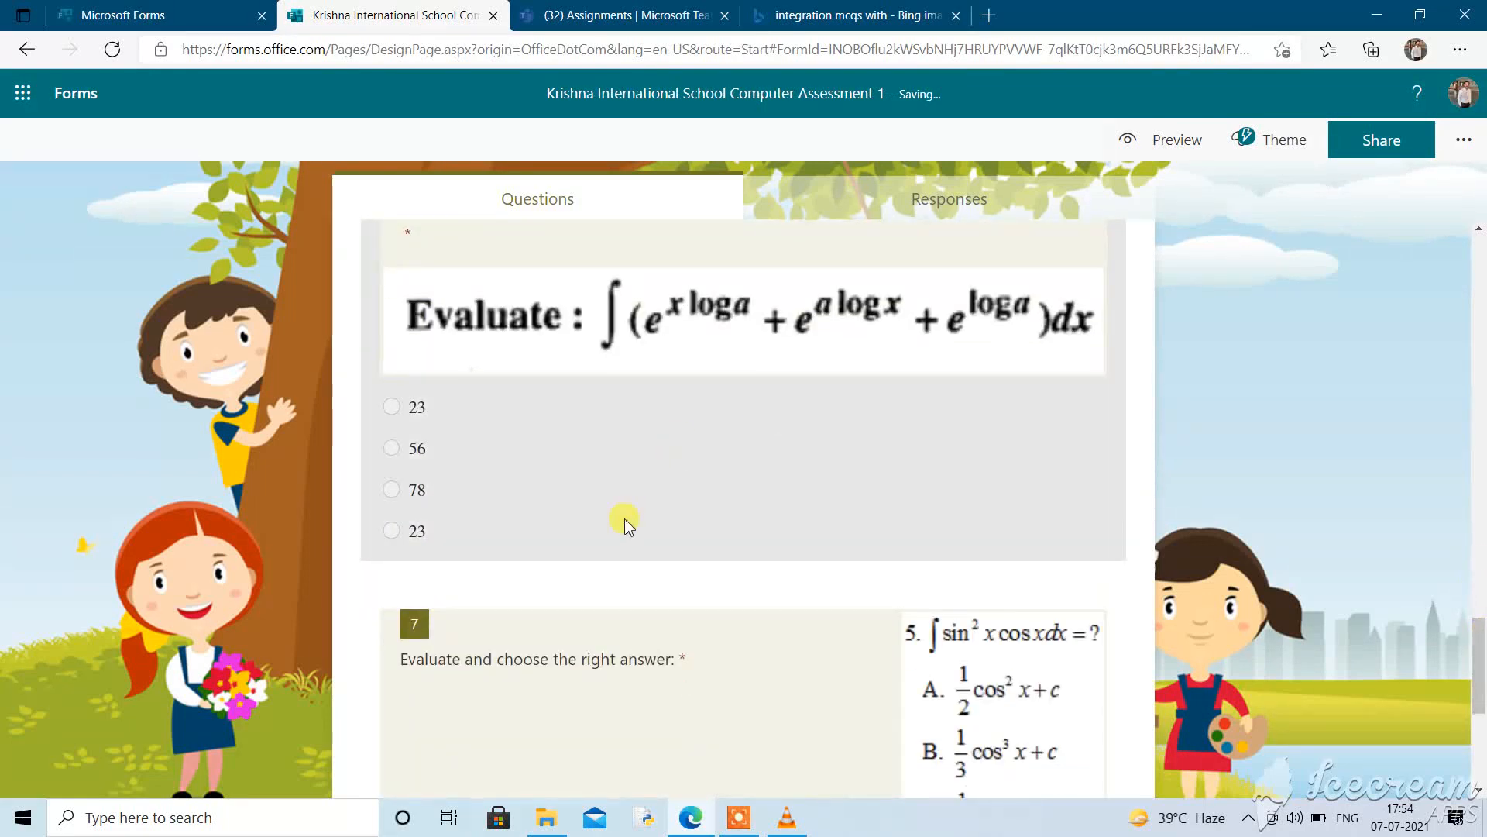
left_click(517, 535)
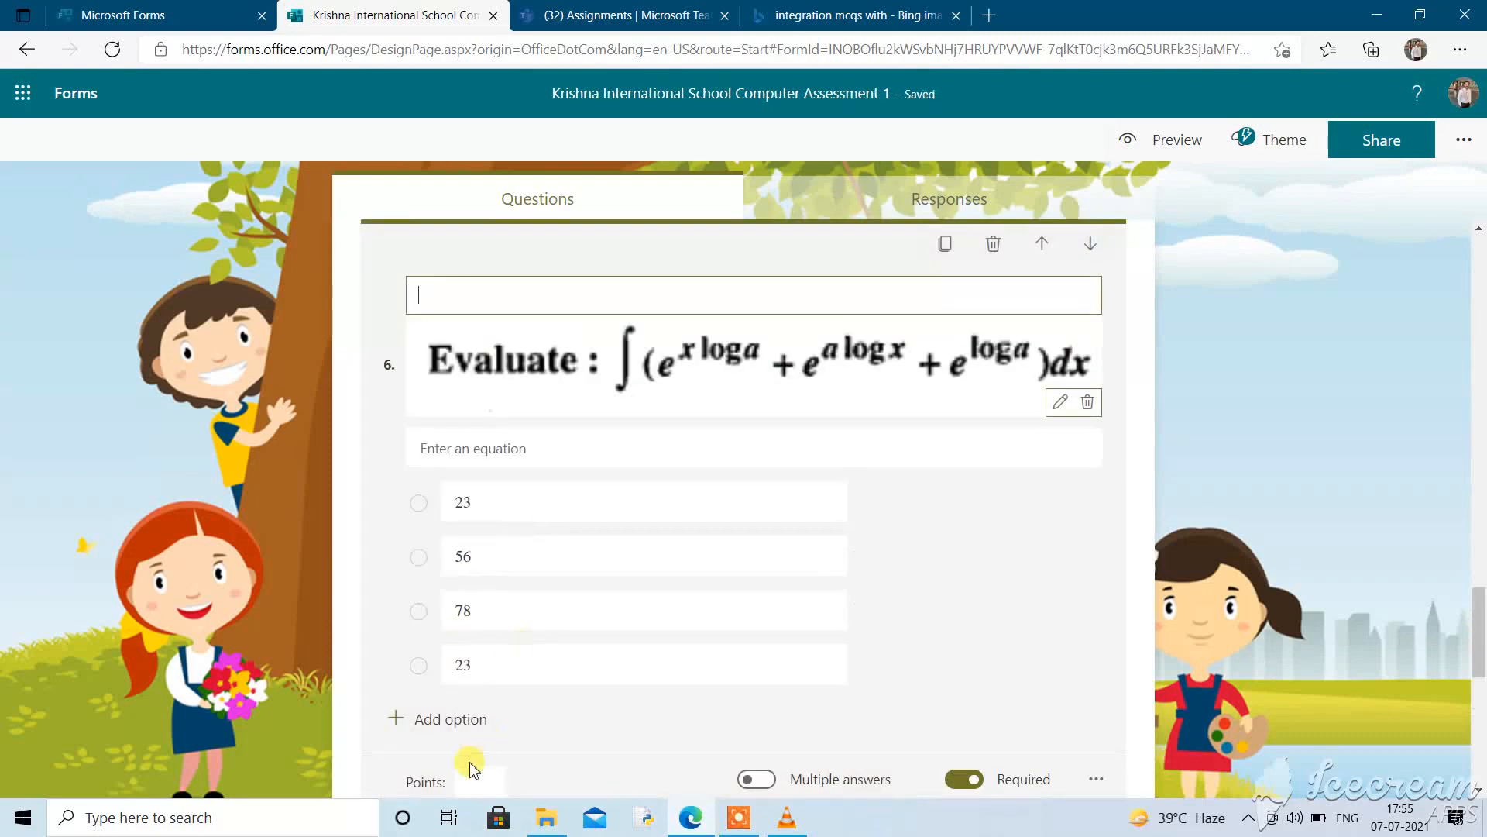
left_click(457, 776)
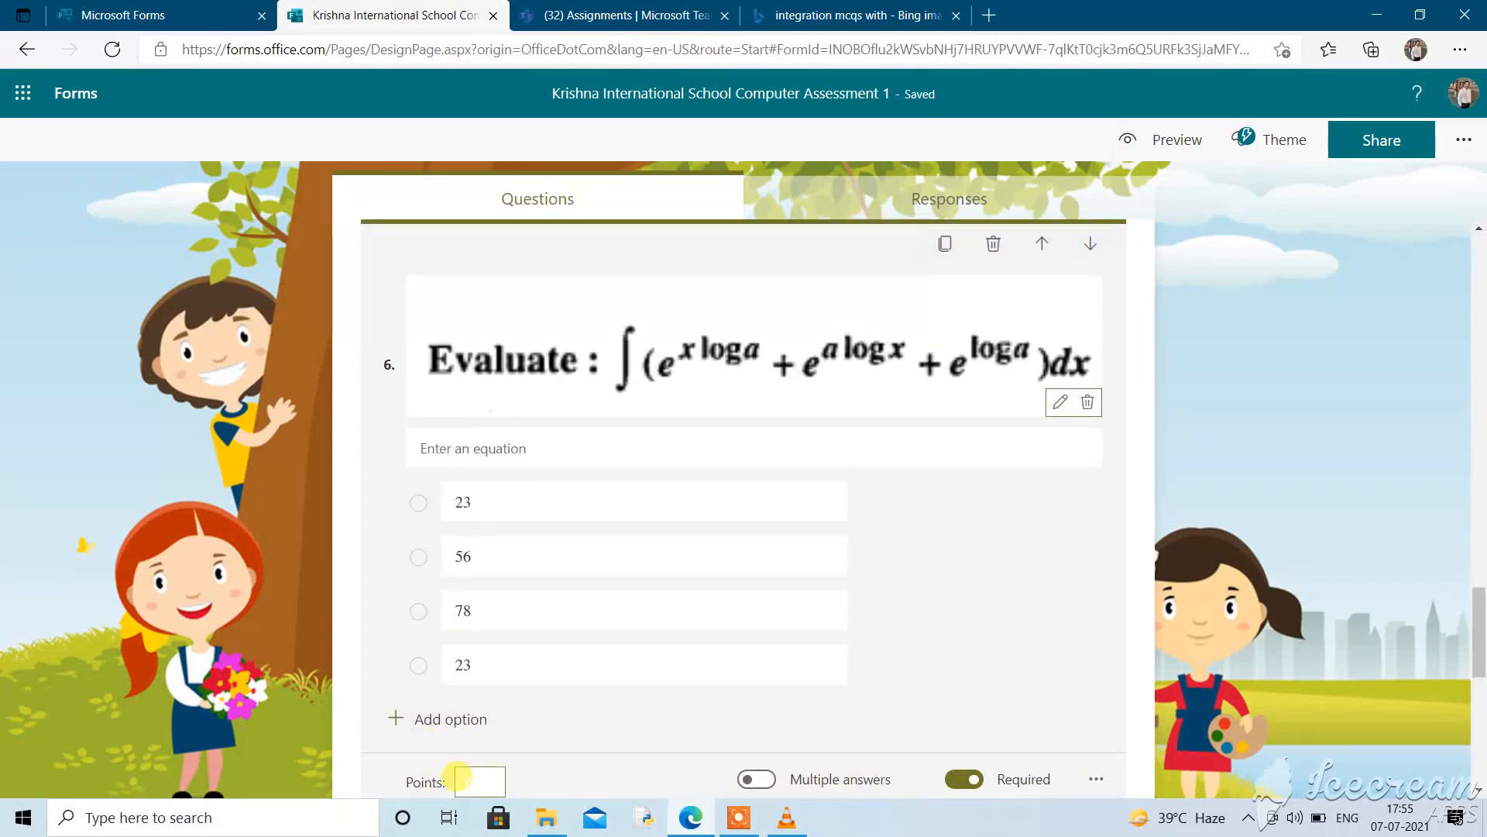
type("3")
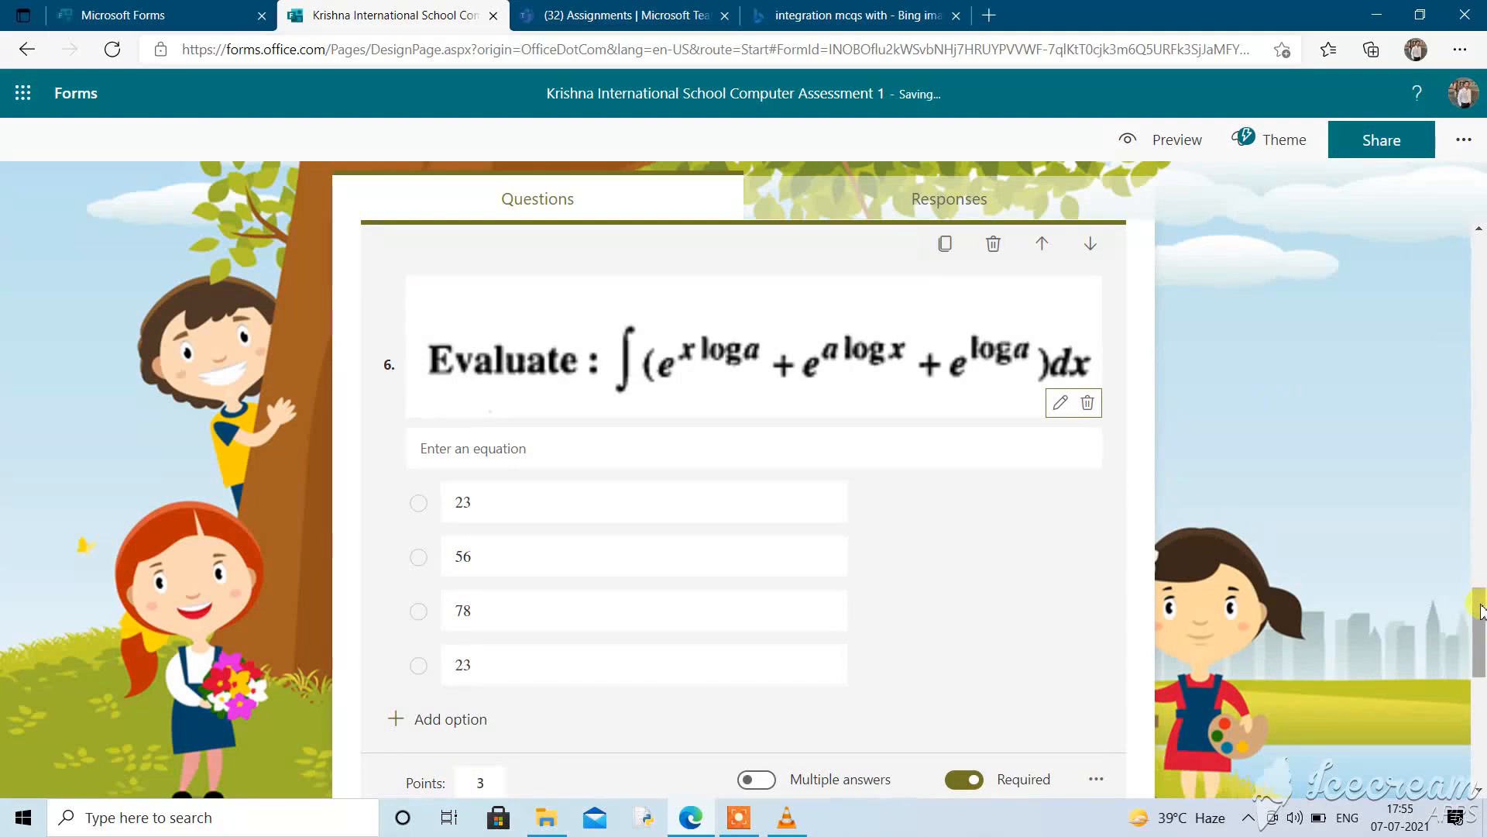
Assign 3 points to question 7 and mark option B as its correct answer
left_click_drag(1483, 619, 1485, 702)
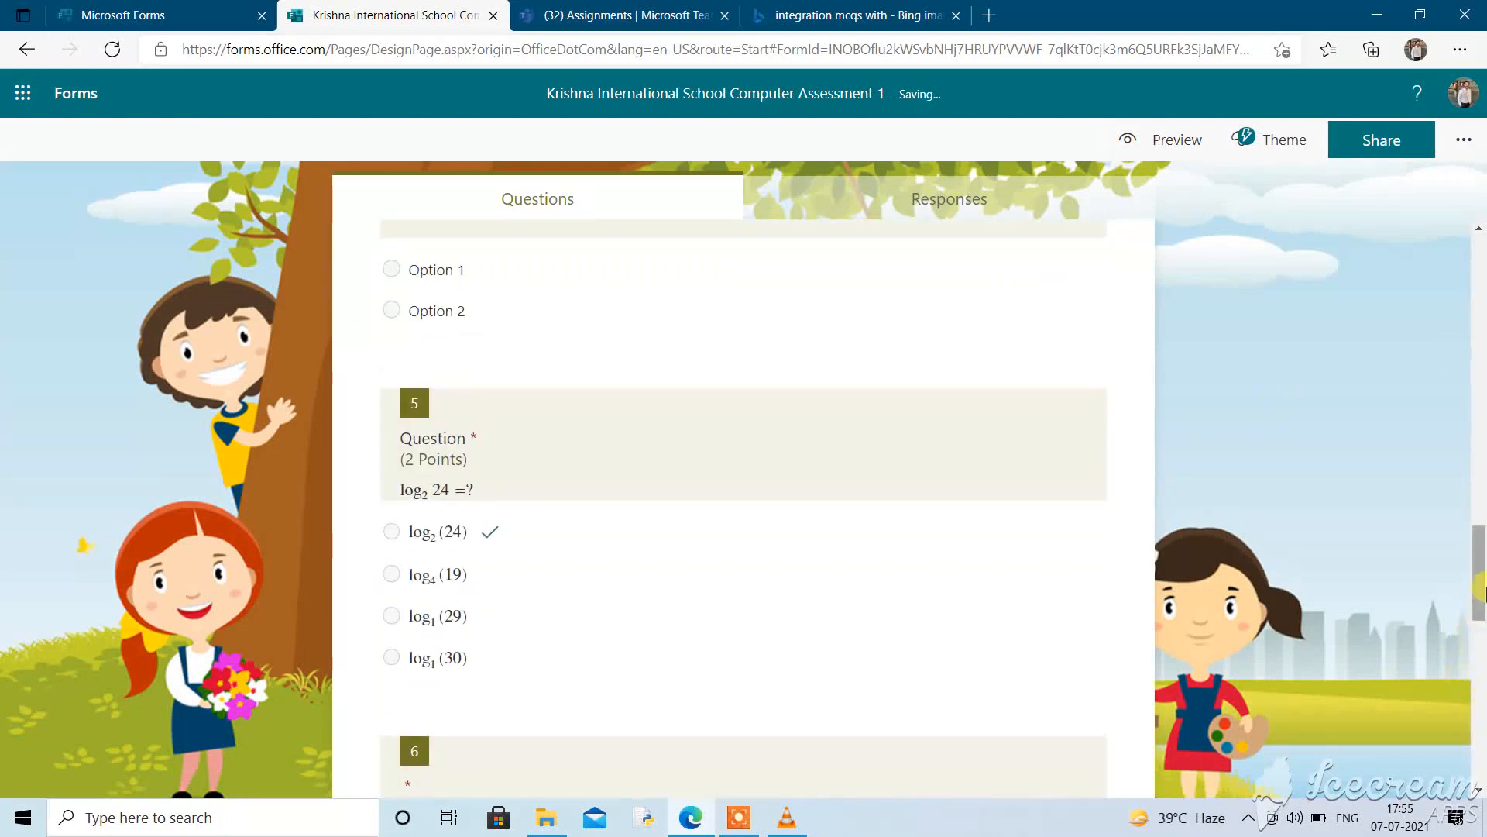
left_click_drag(1486, 797, 1486, 820)
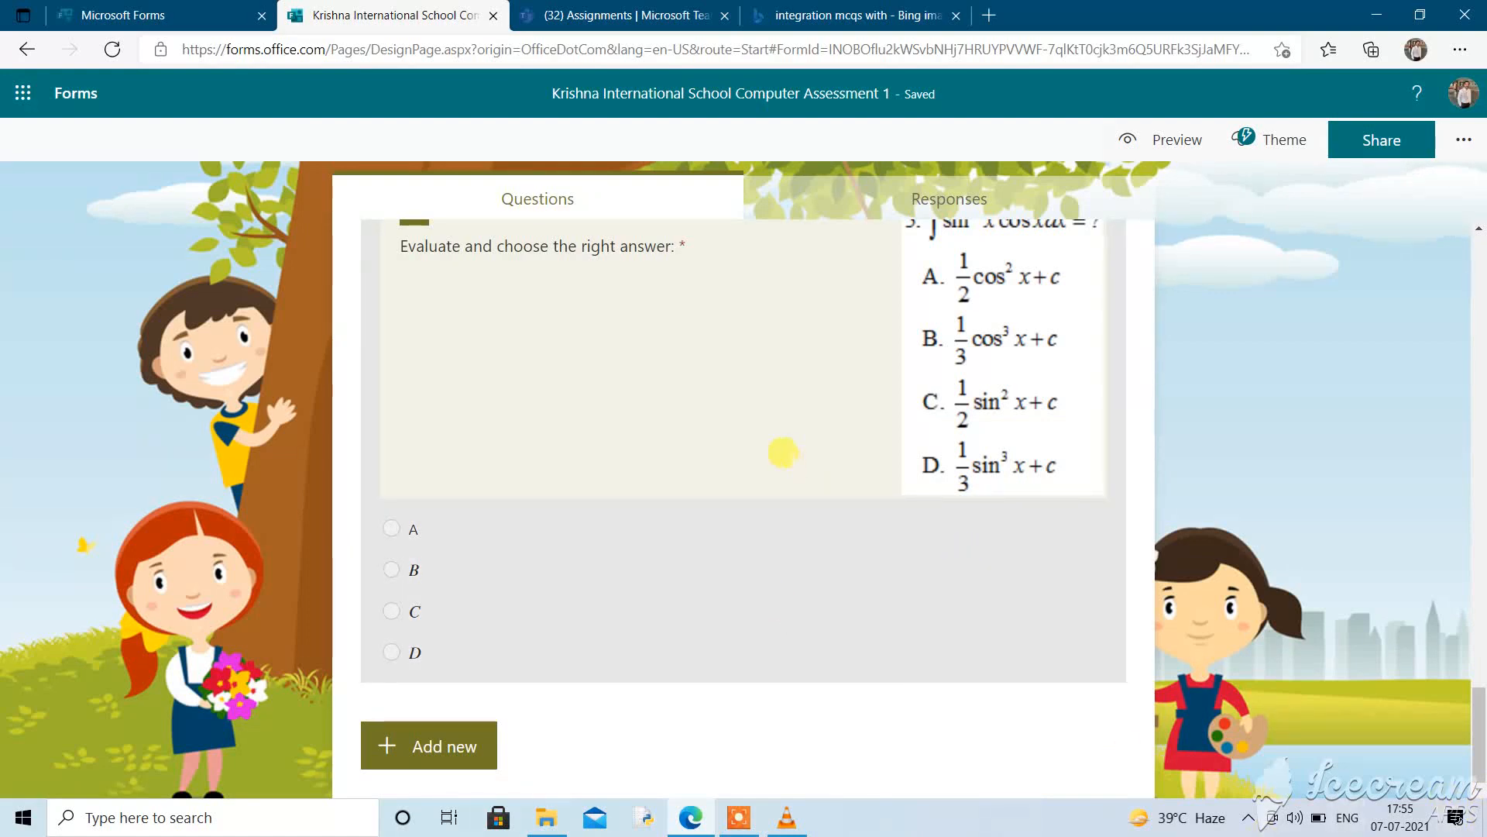
left_click(784, 452)
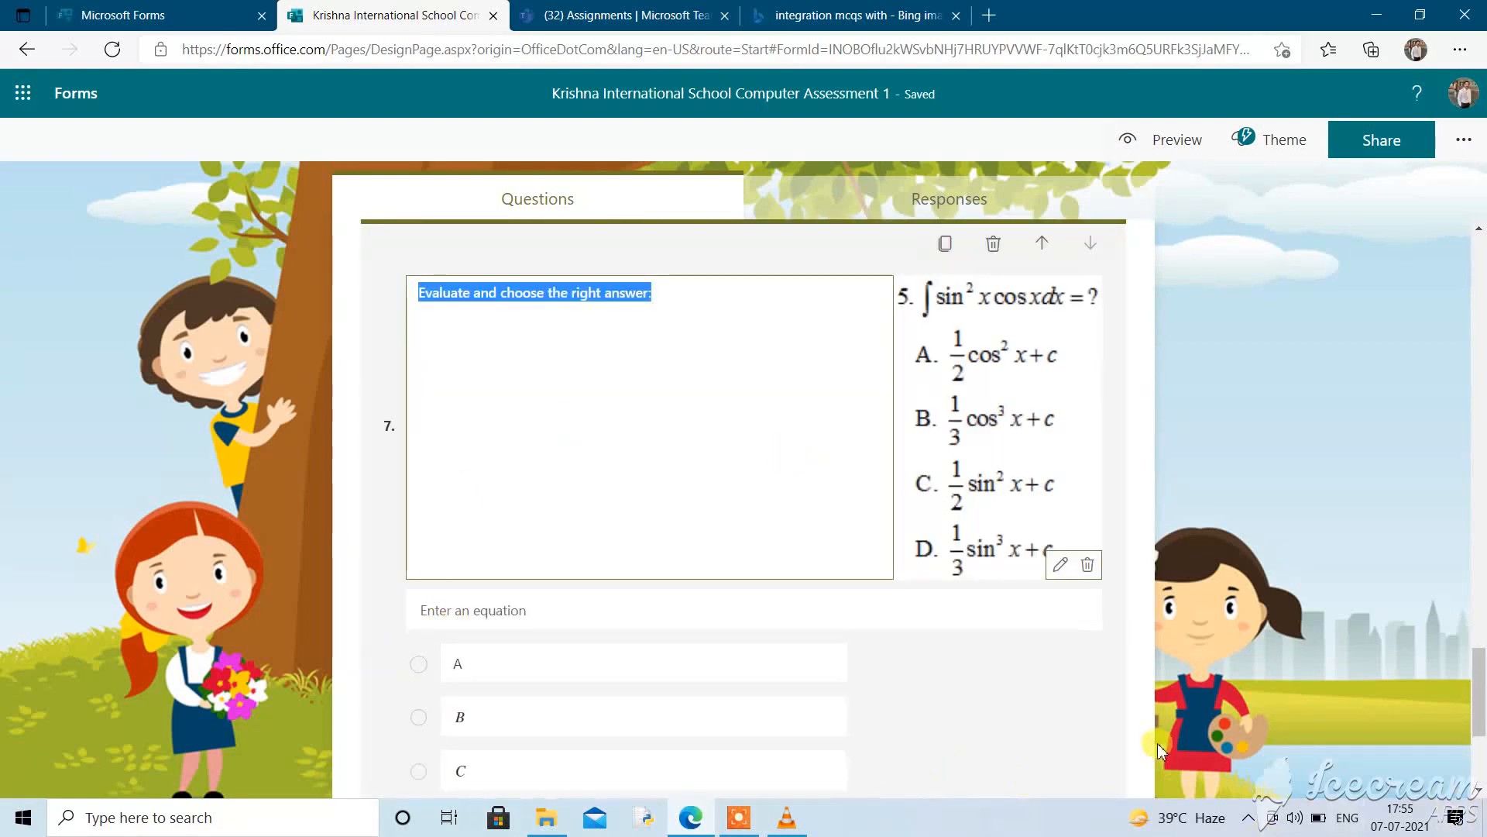
scroll(1151, 737, "down", 4)
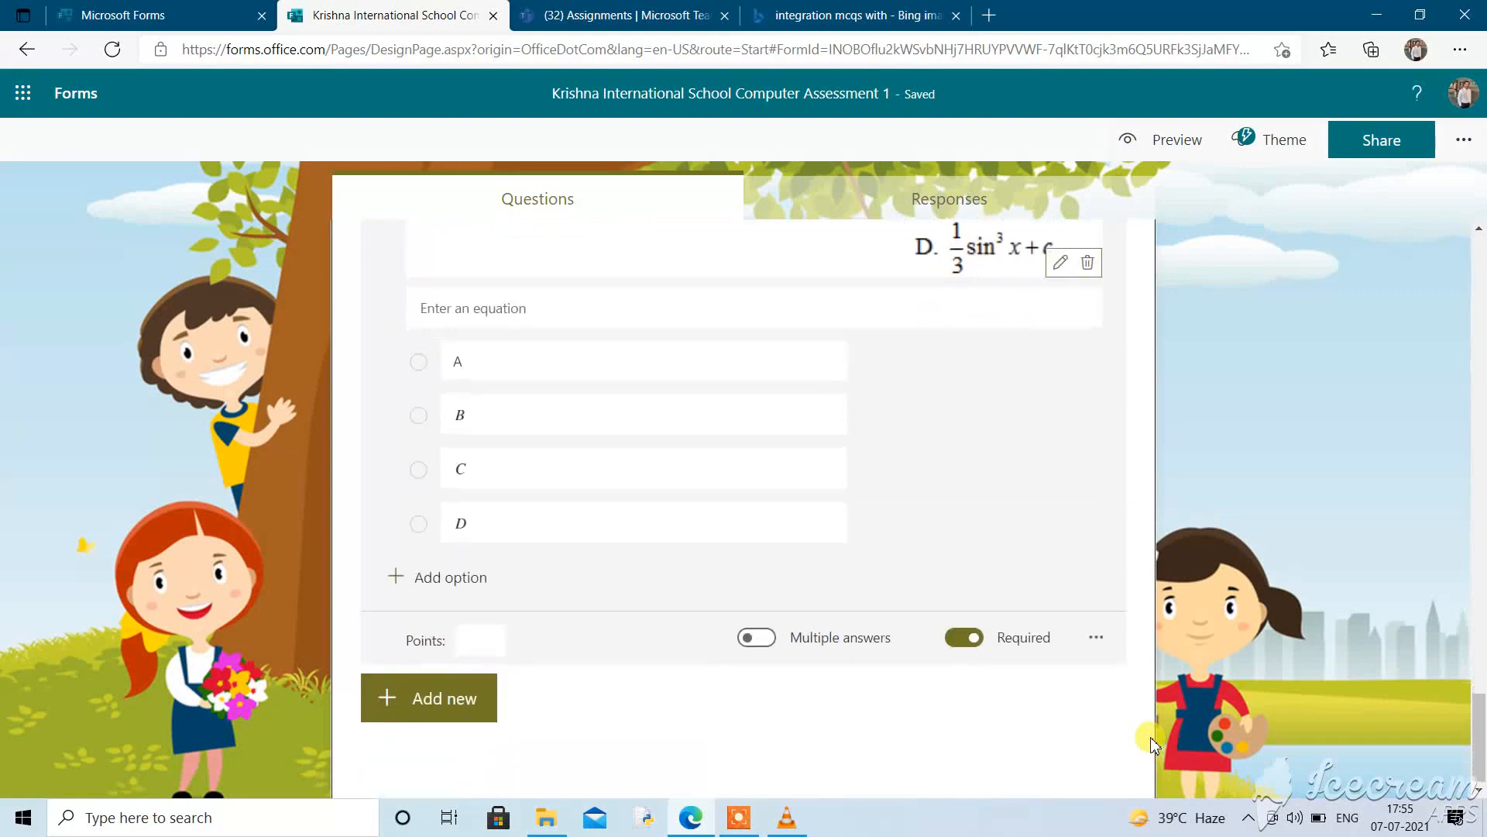
left_click(479, 637)
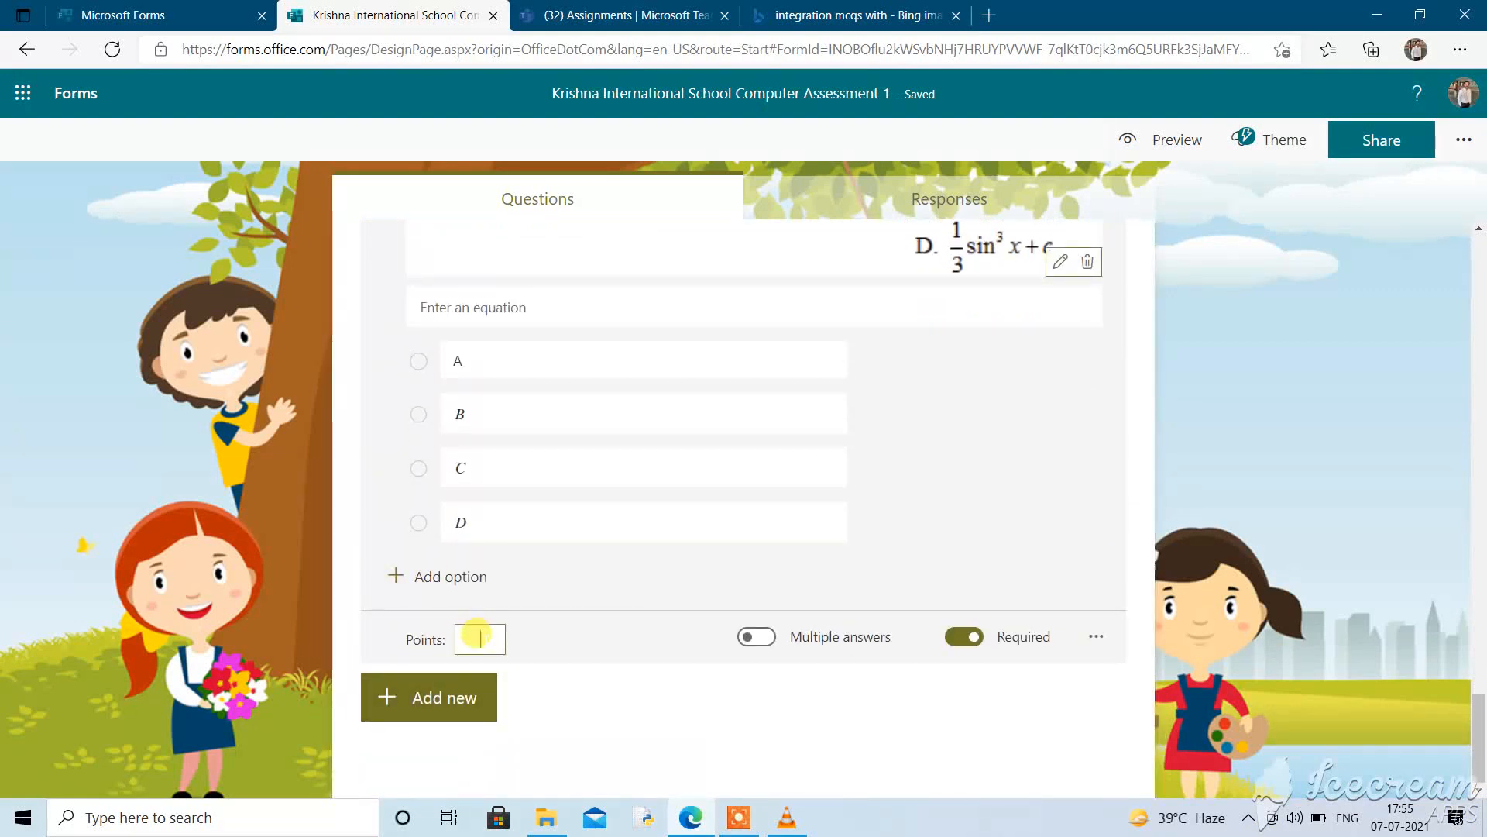
type("3")
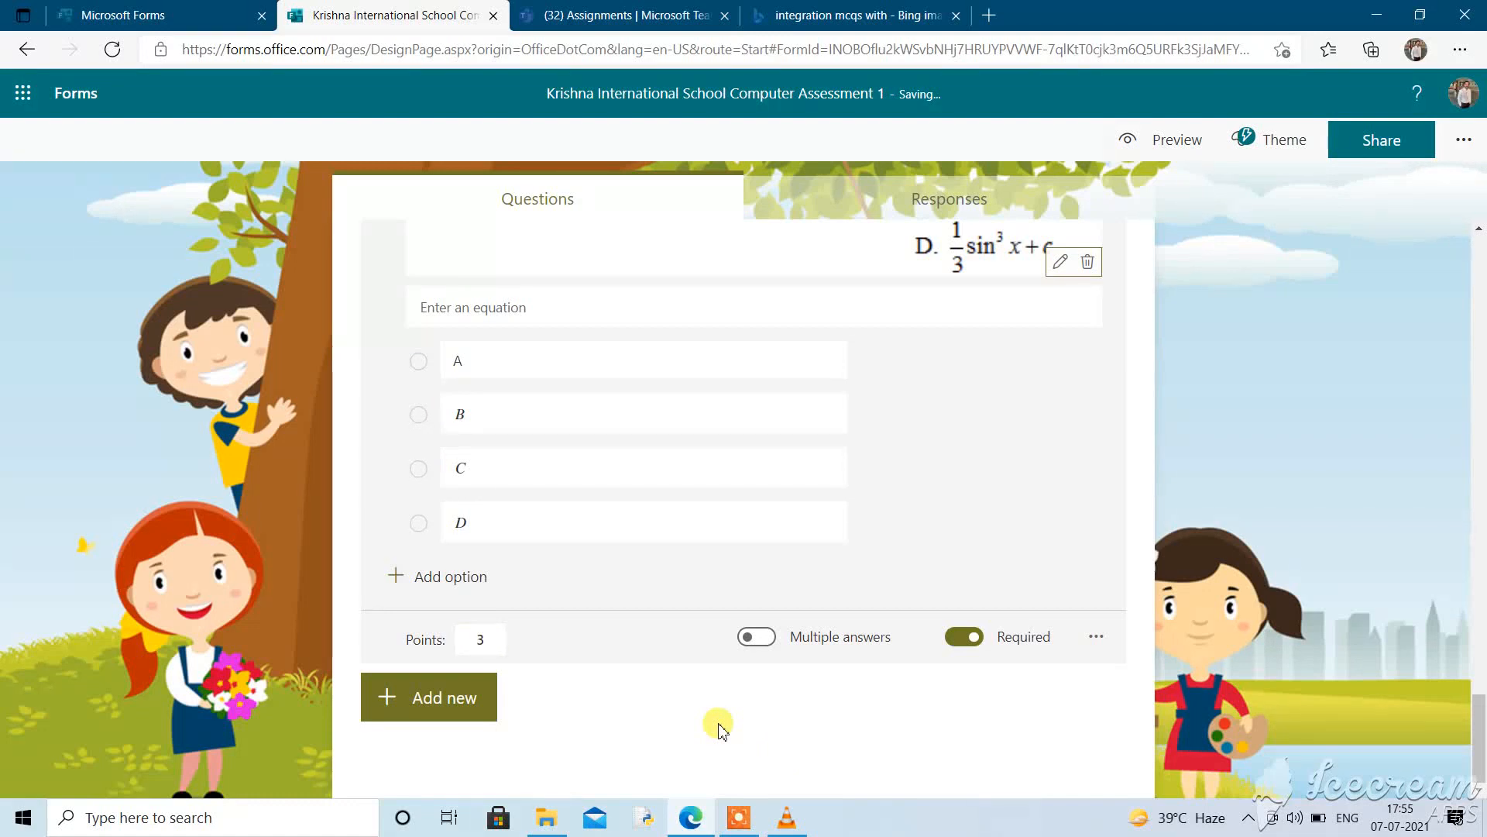
mouse_move(901, 411)
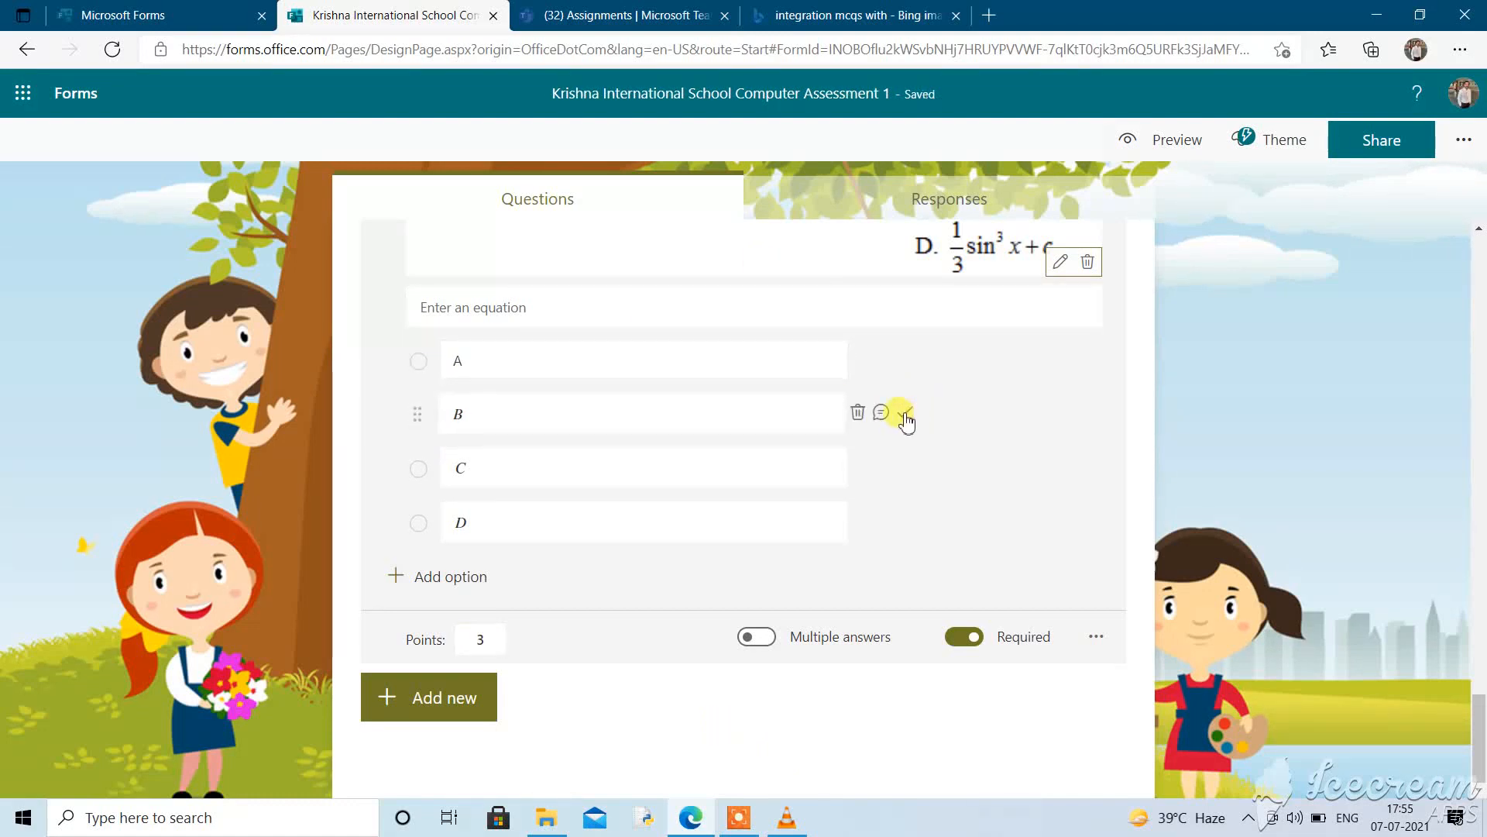
left_click(905, 416)
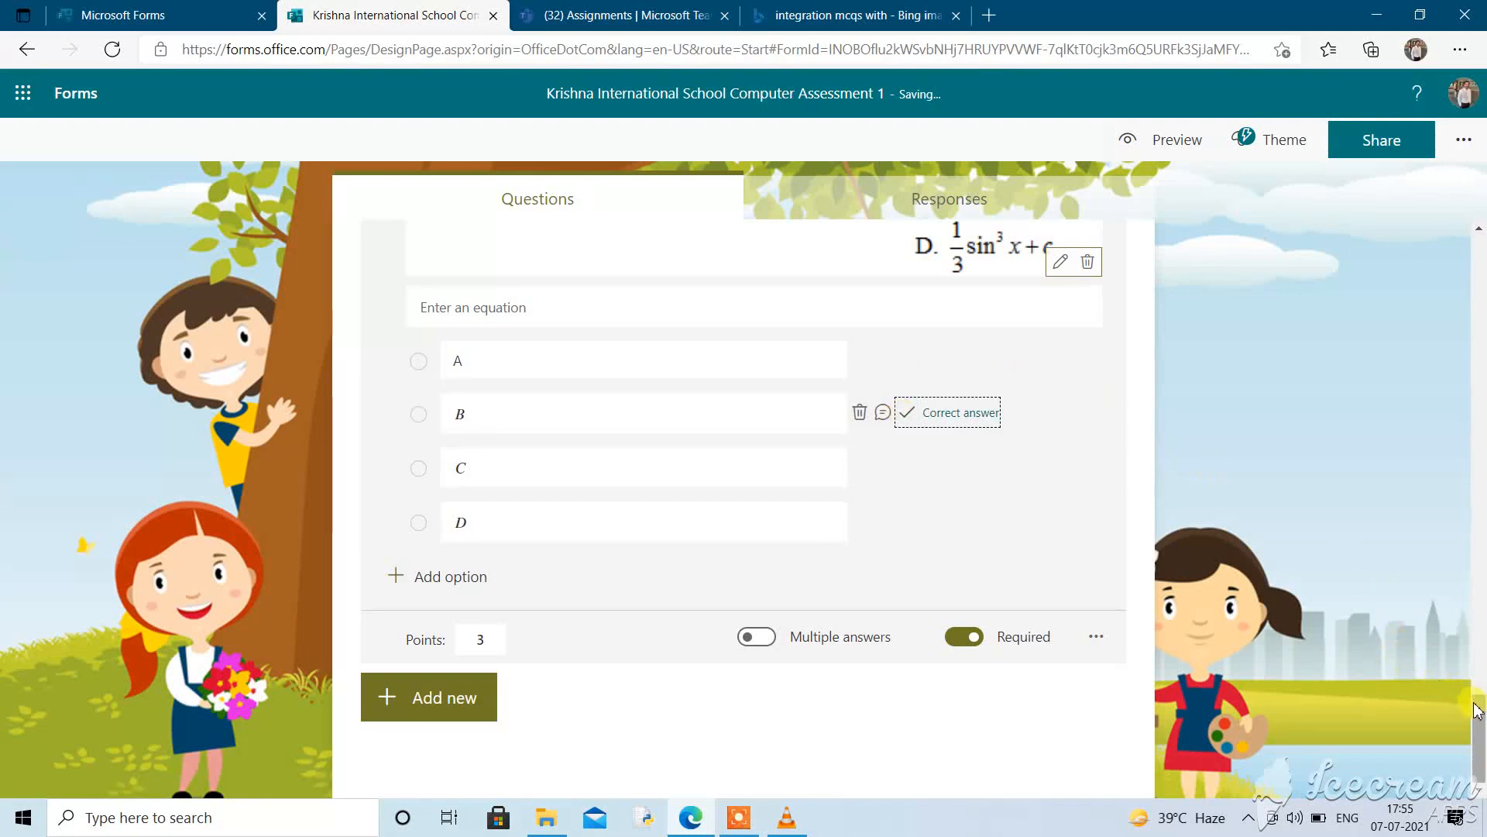
Try to mark Option 2 as the correct answer of question 4
left_click_drag(1478, 716, 1441, 481)
scroll(1441, 481, "down", 3)
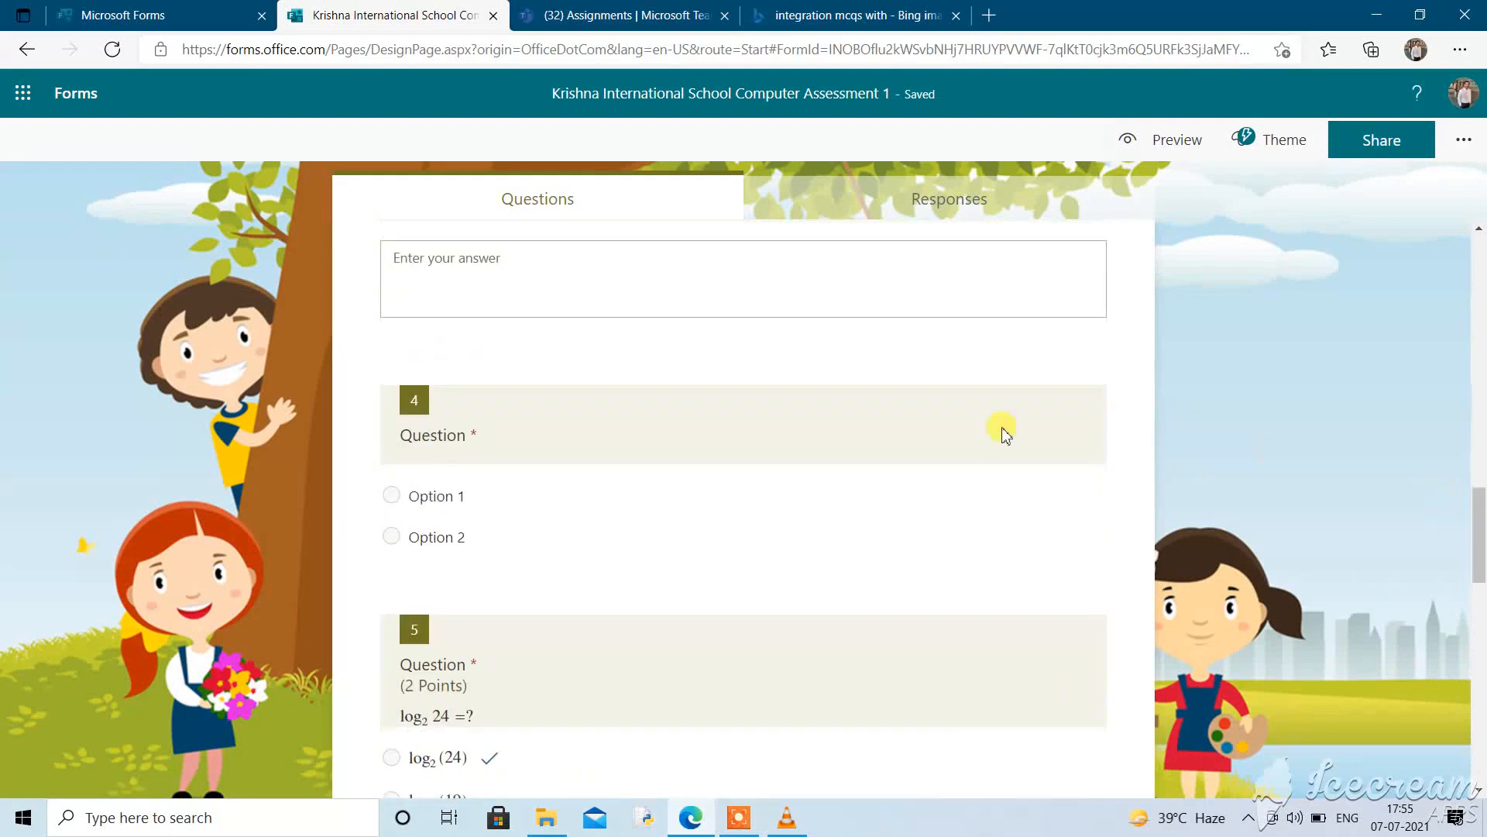
left_click(550, 517)
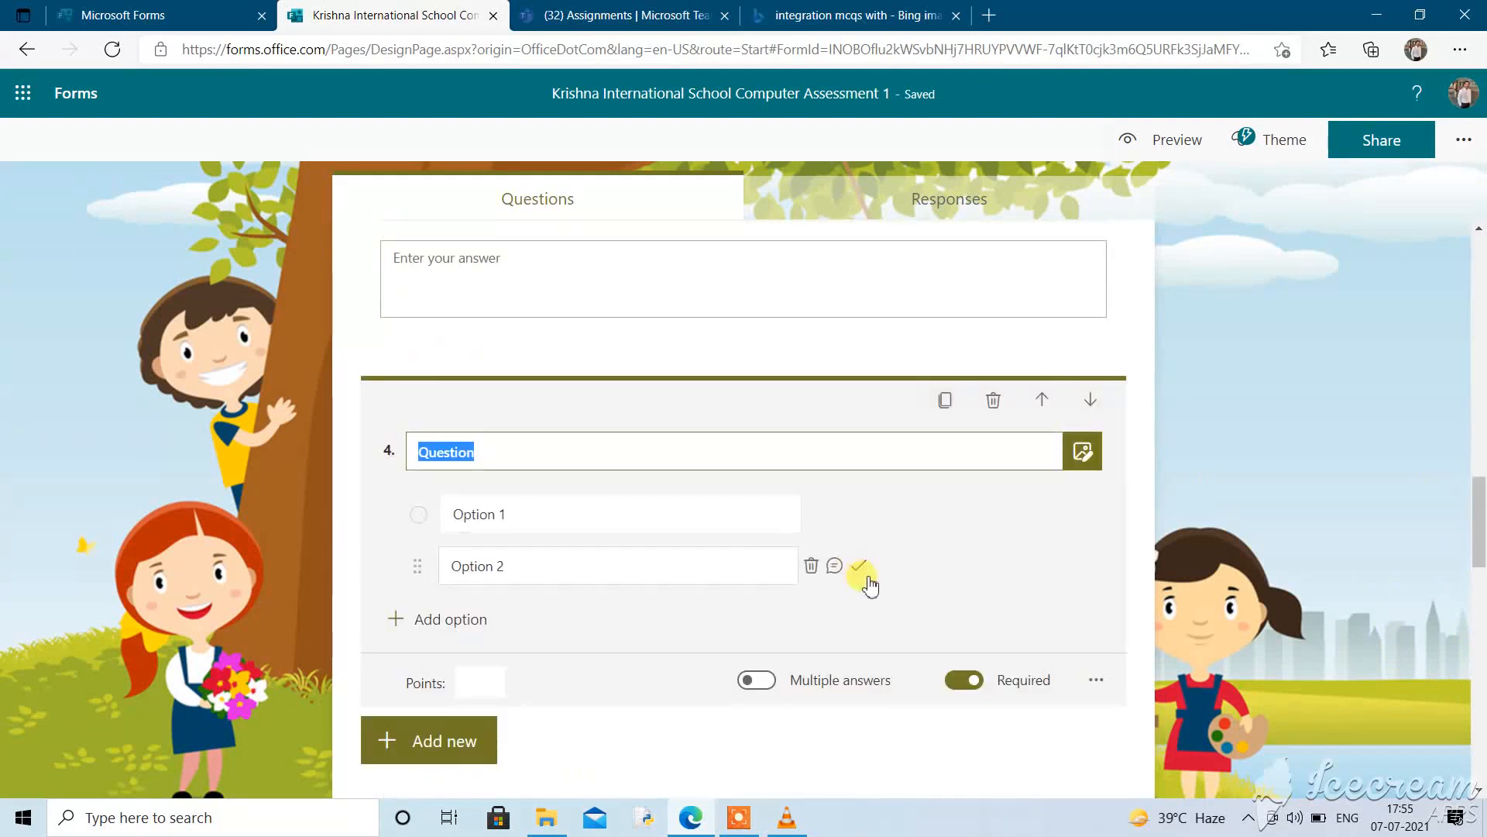
left_click(864, 566)
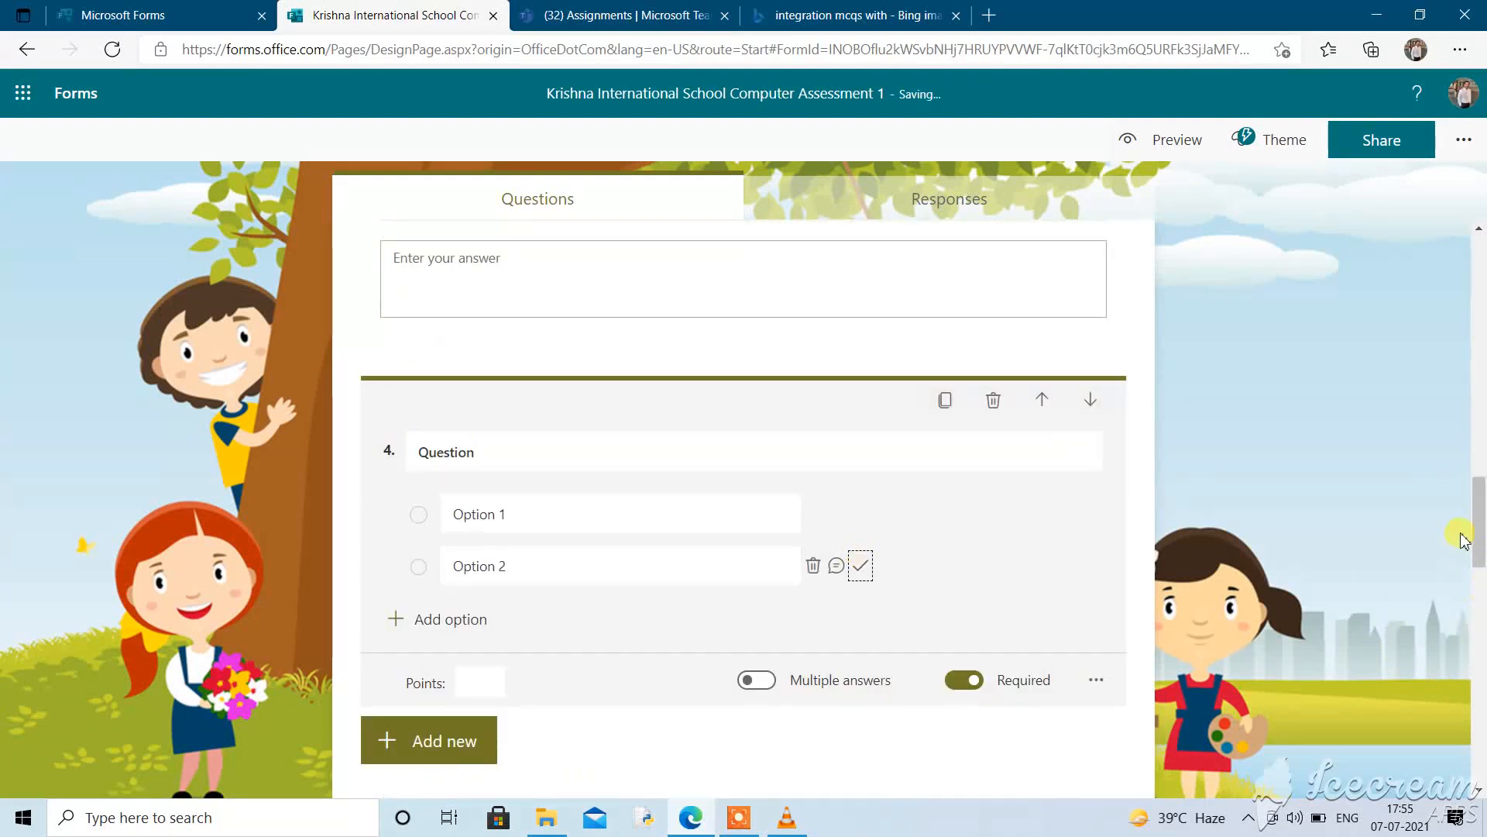
Mark Printer as the correct answer of question 1 about the input device
left_click_drag(1474, 517, 1471, 346)
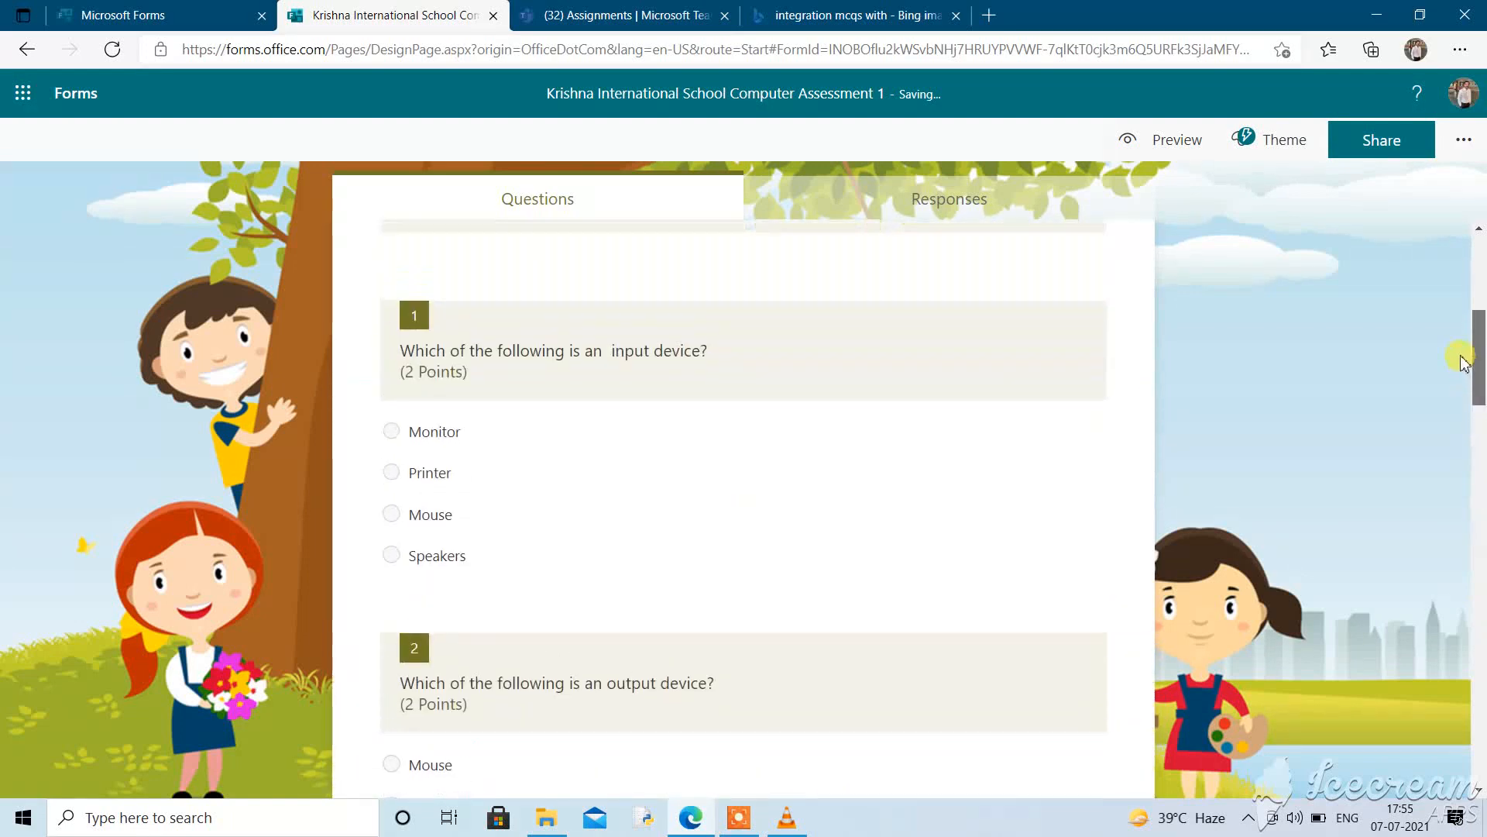
left_click(456, 434)
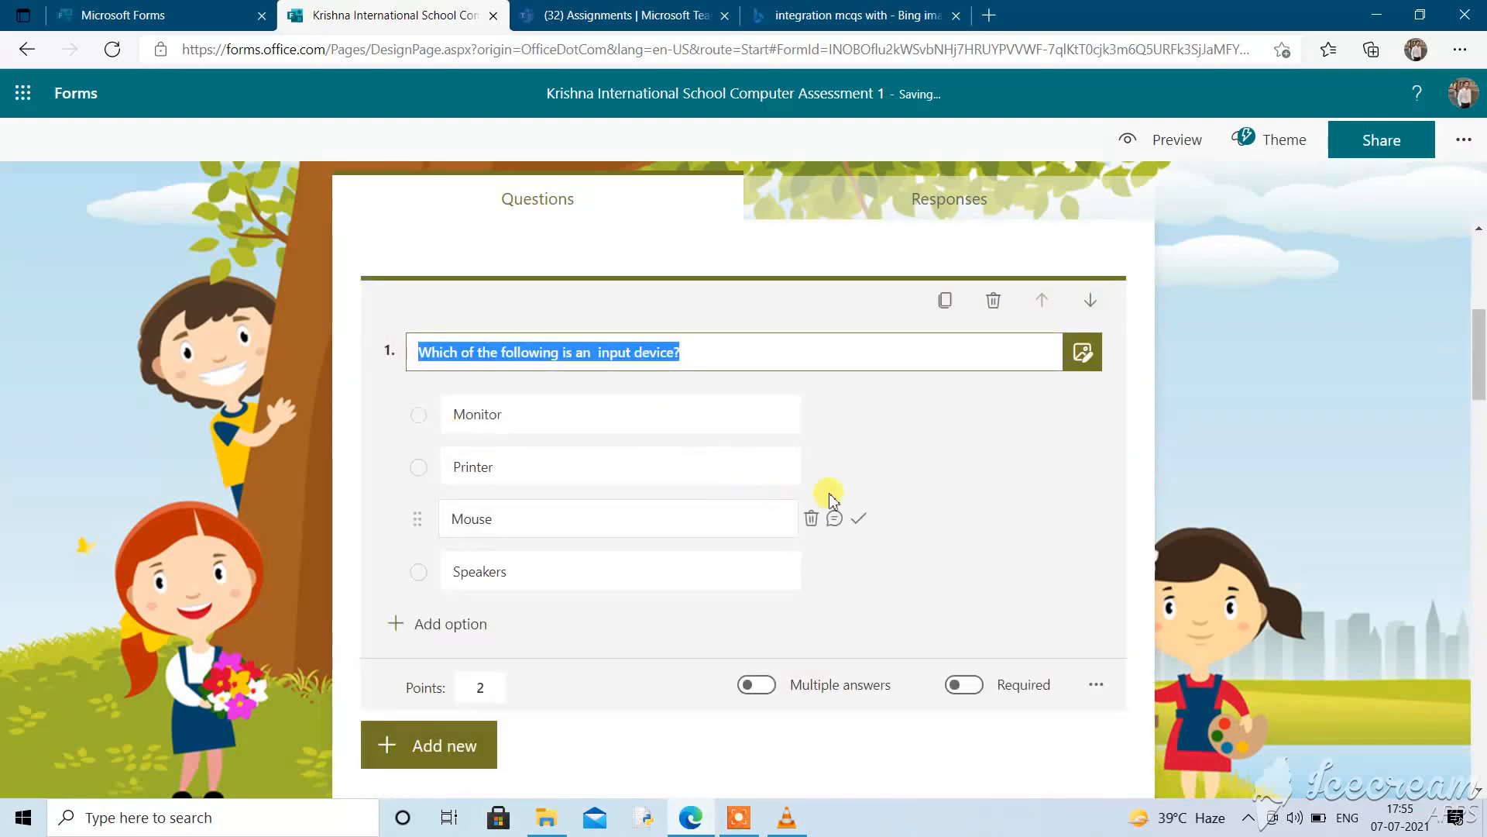
left_click(857, 512)
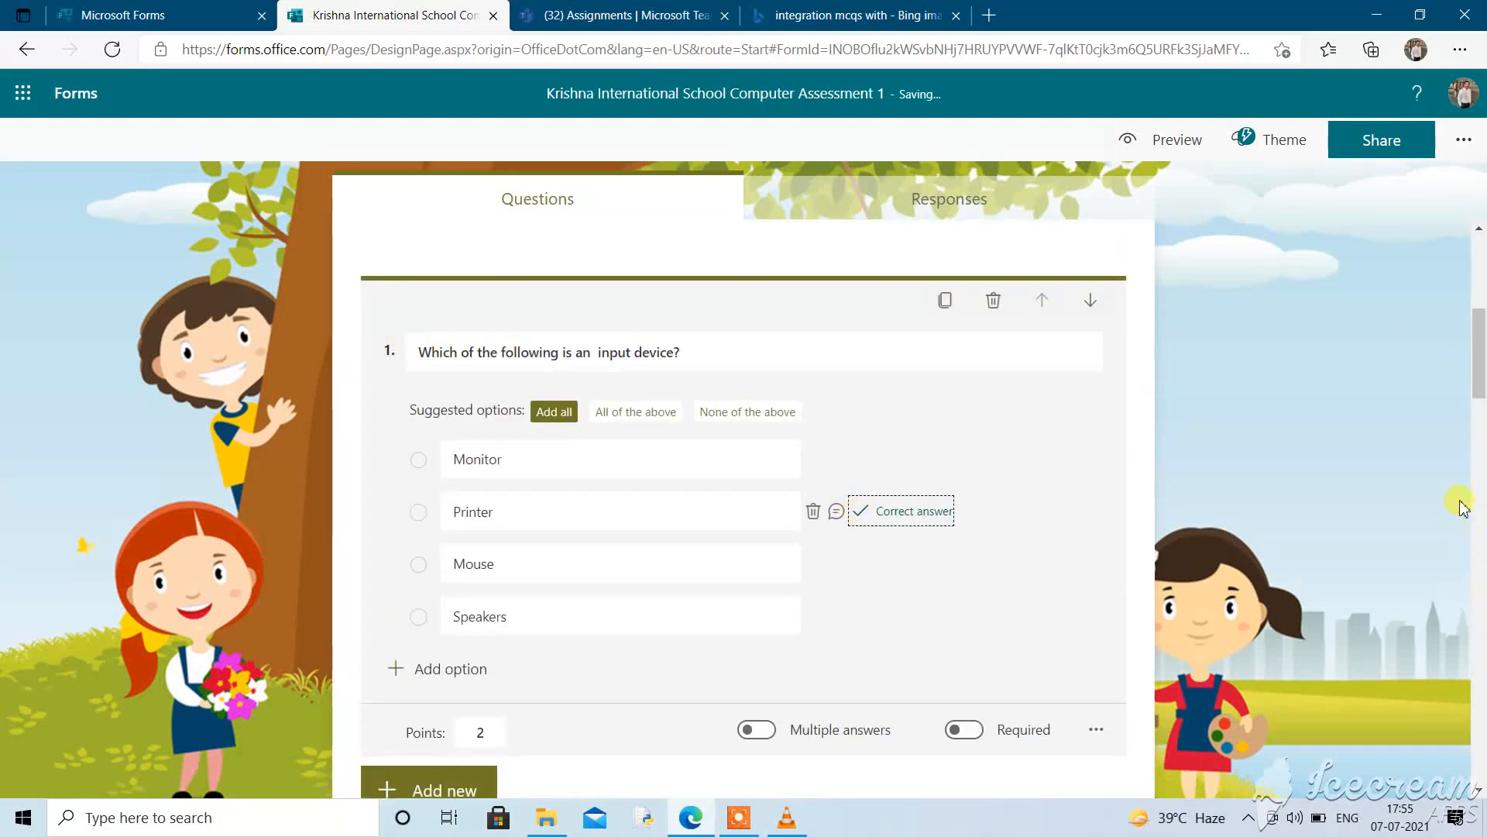
Preview the quiz as a respondent and go through the Section A and Section B questions
left_click_drag(1476, 352, 1243, 78)
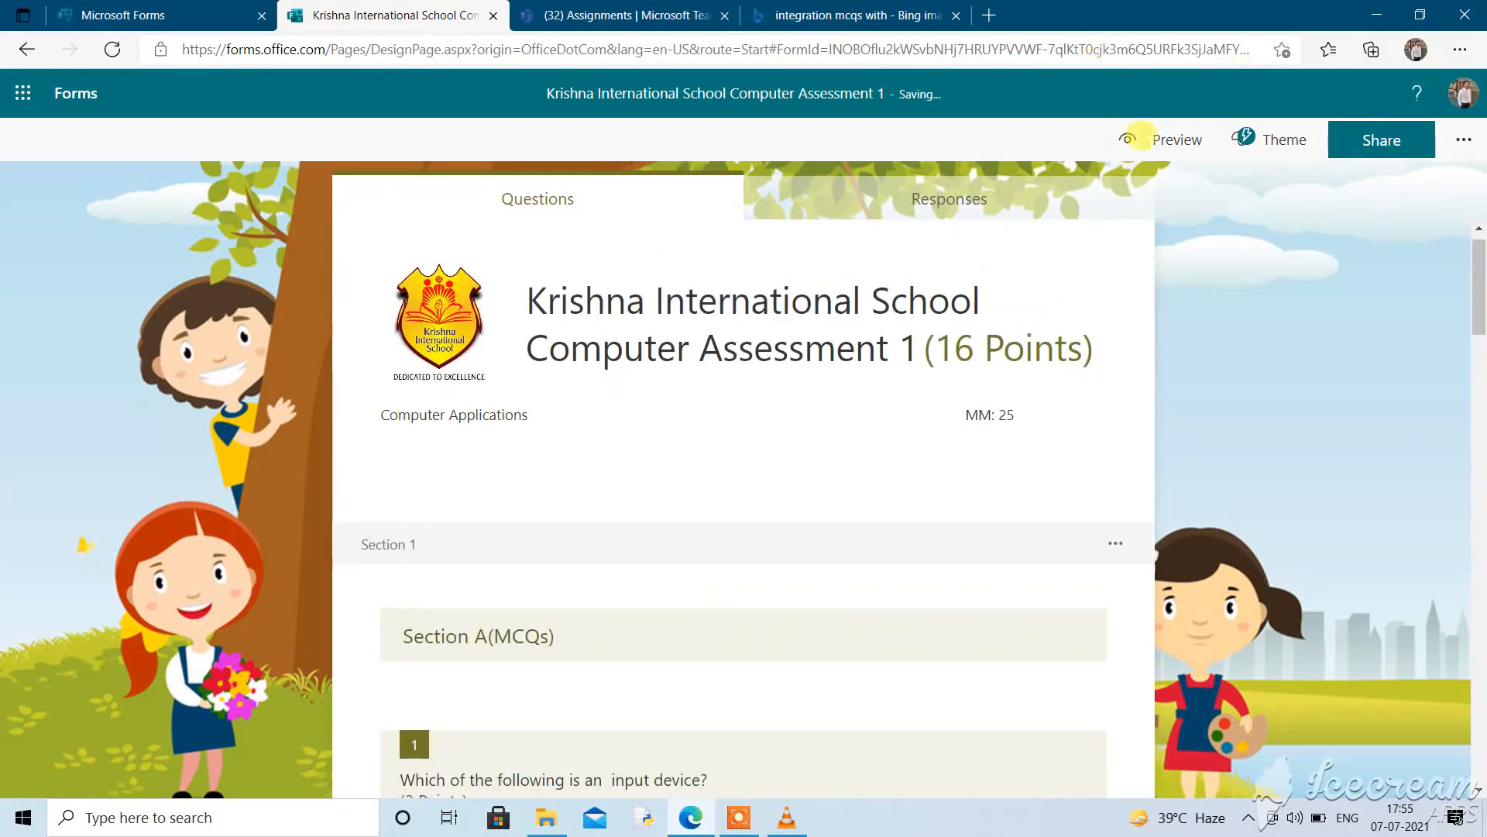
left_click(1176, 145)
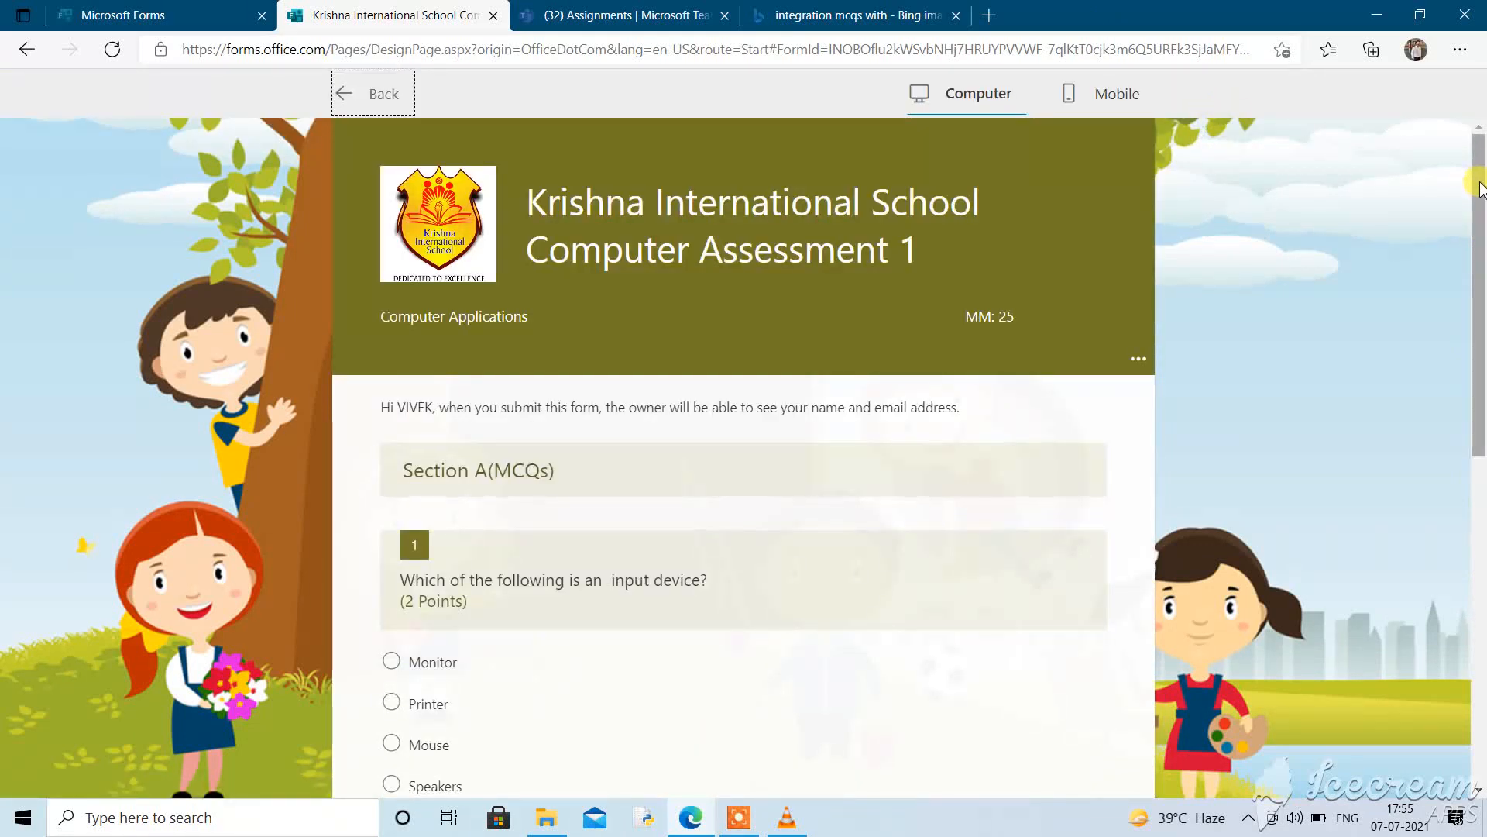
scroll(558, 323, "down", 3)
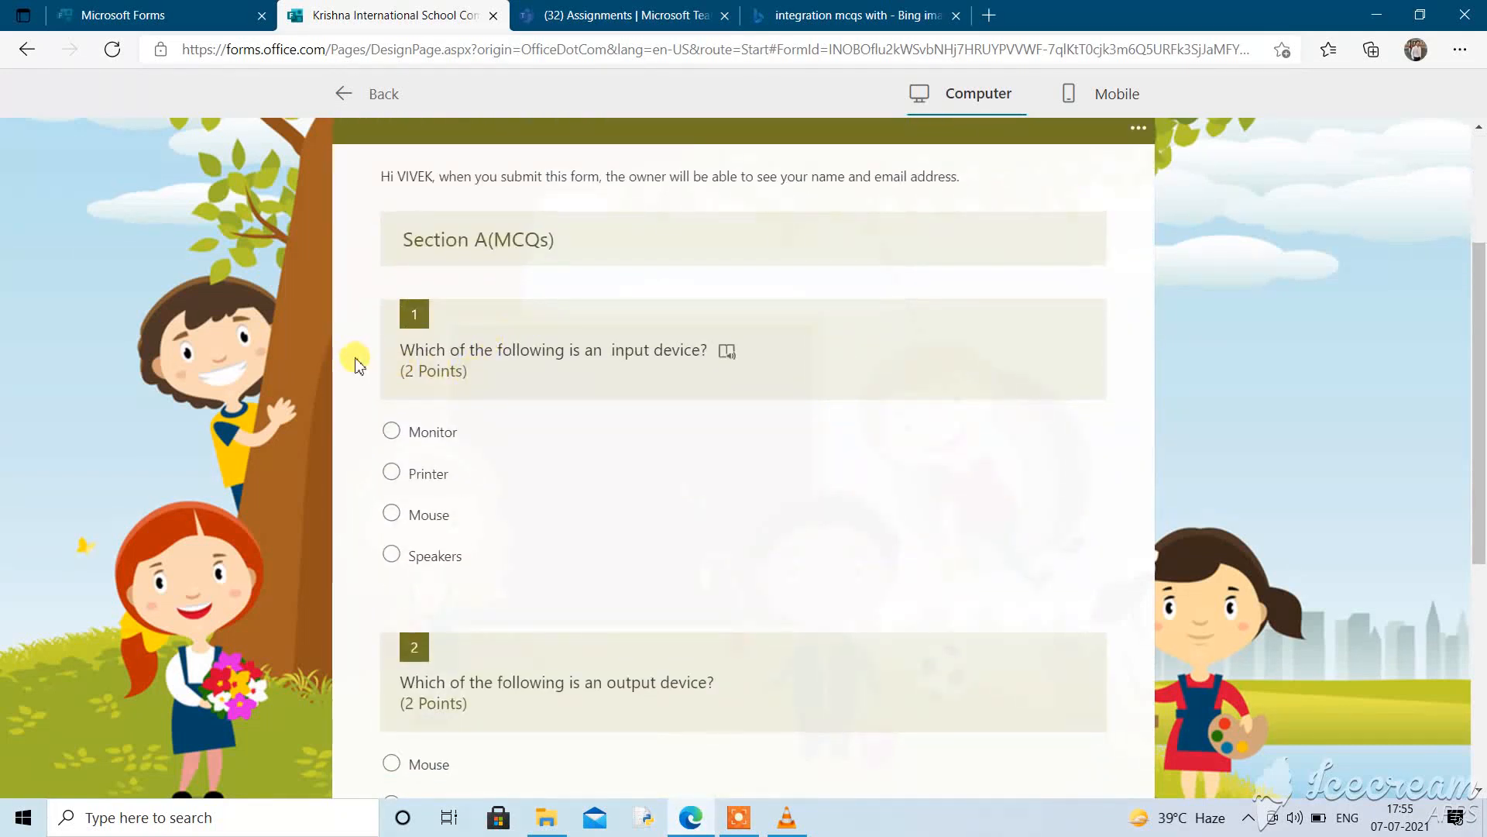
triple_click(850, 401)
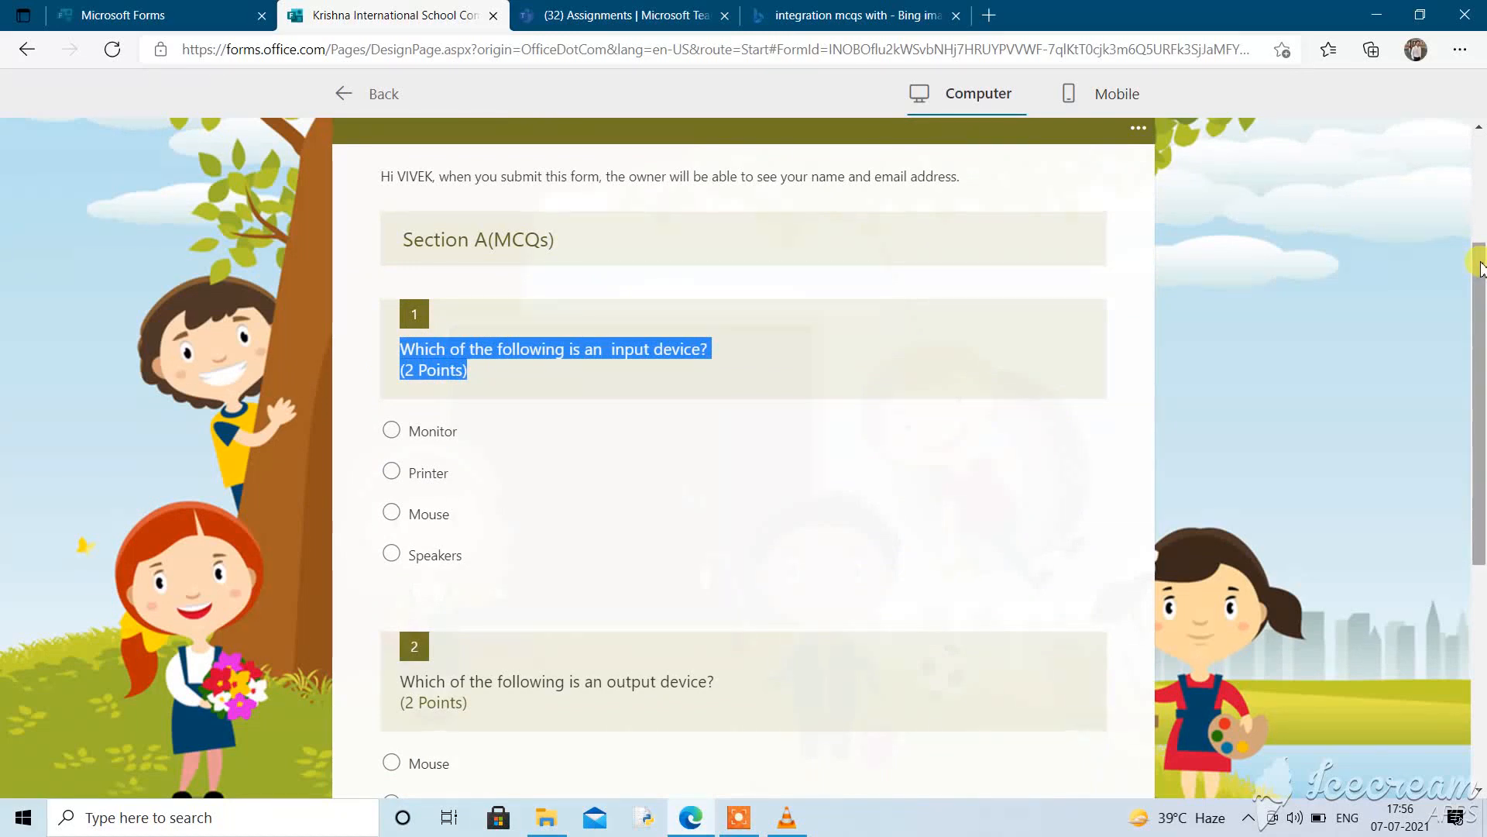
left_click_drag(1481, 268, 1481, 617)
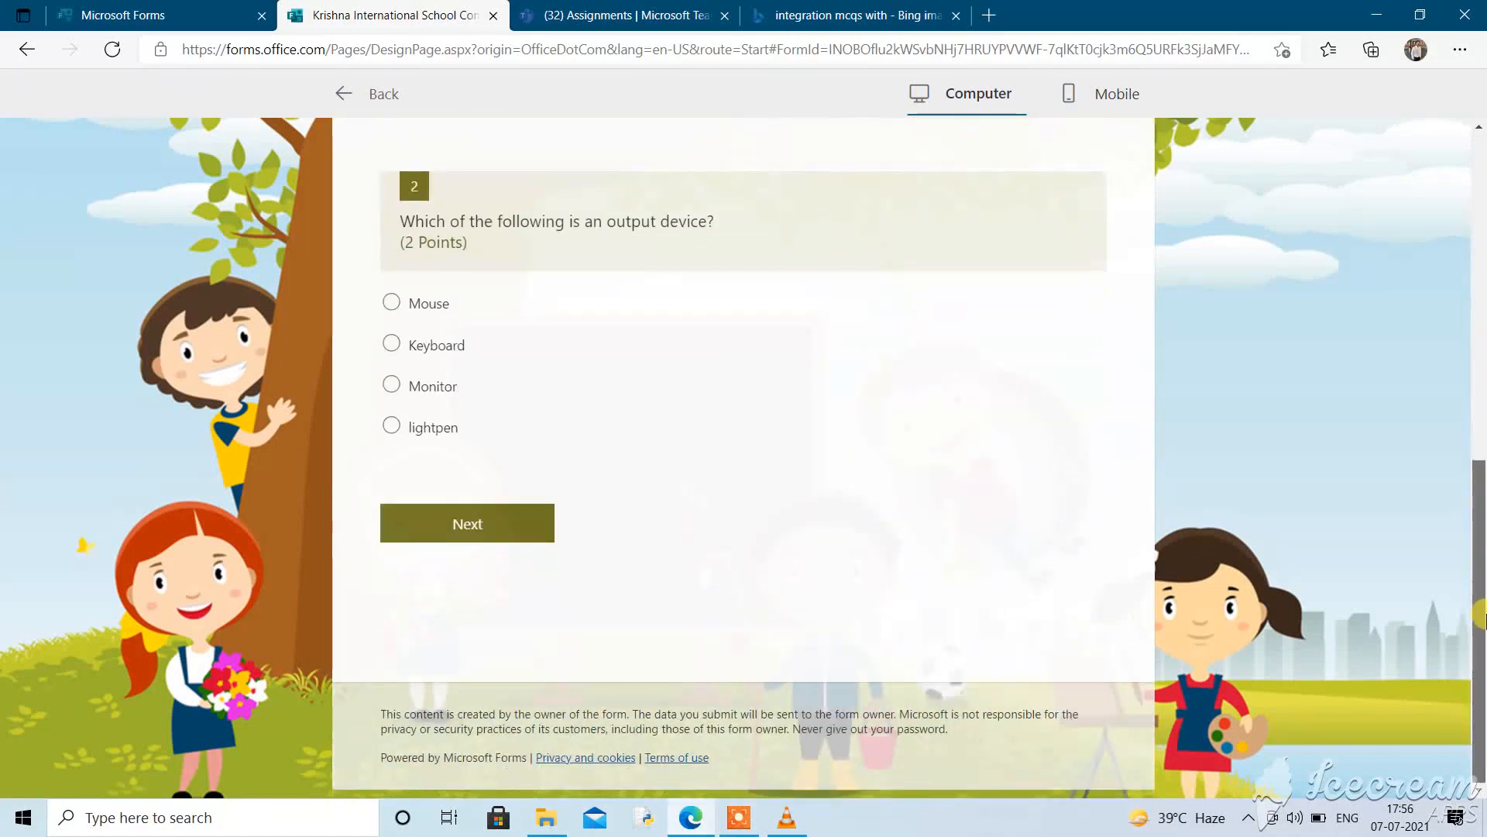
left_click(540, 542)
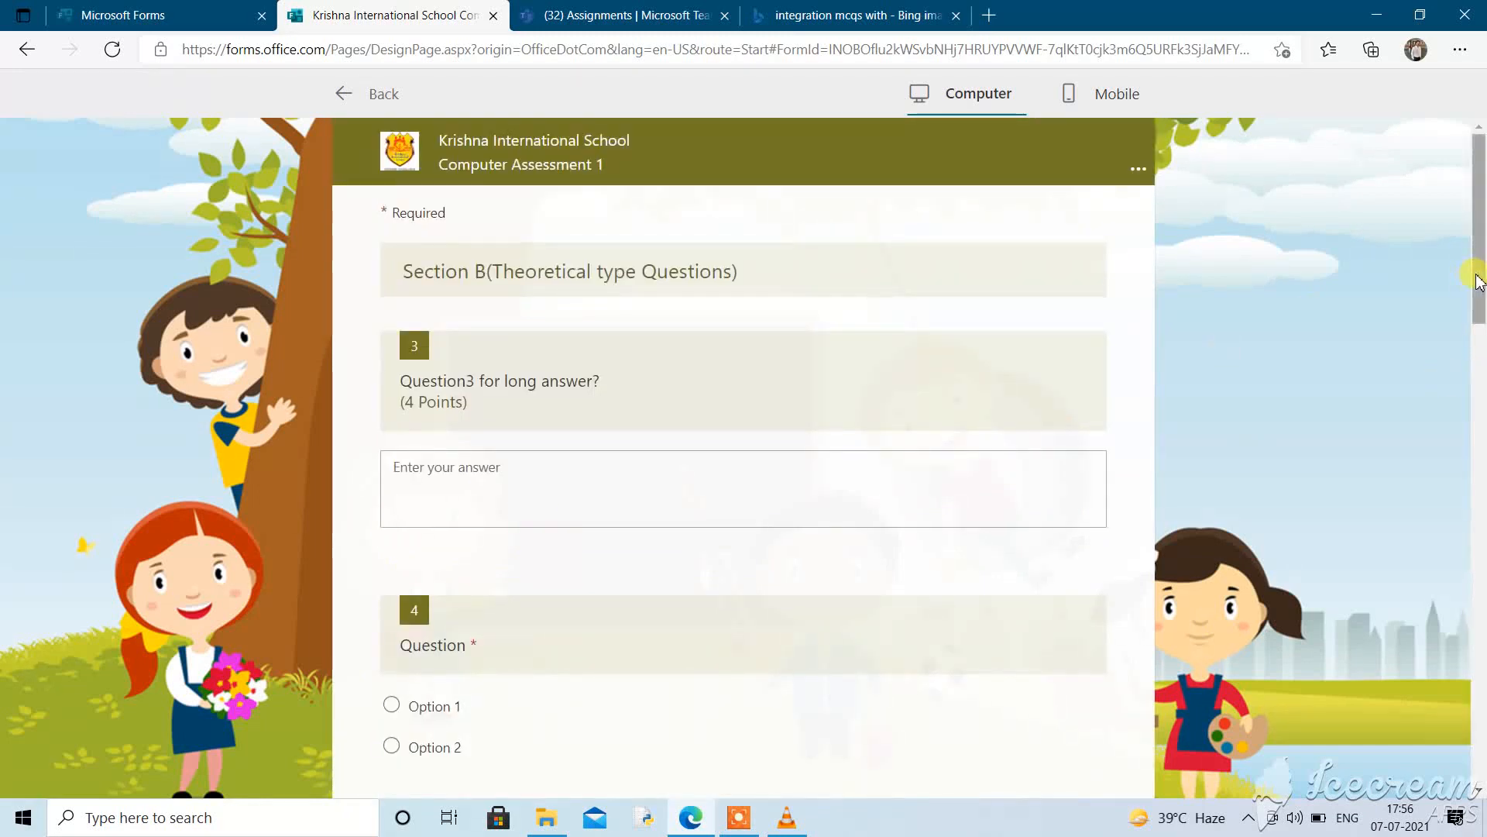
left_click_drag(1481, 283, 1481, 371)
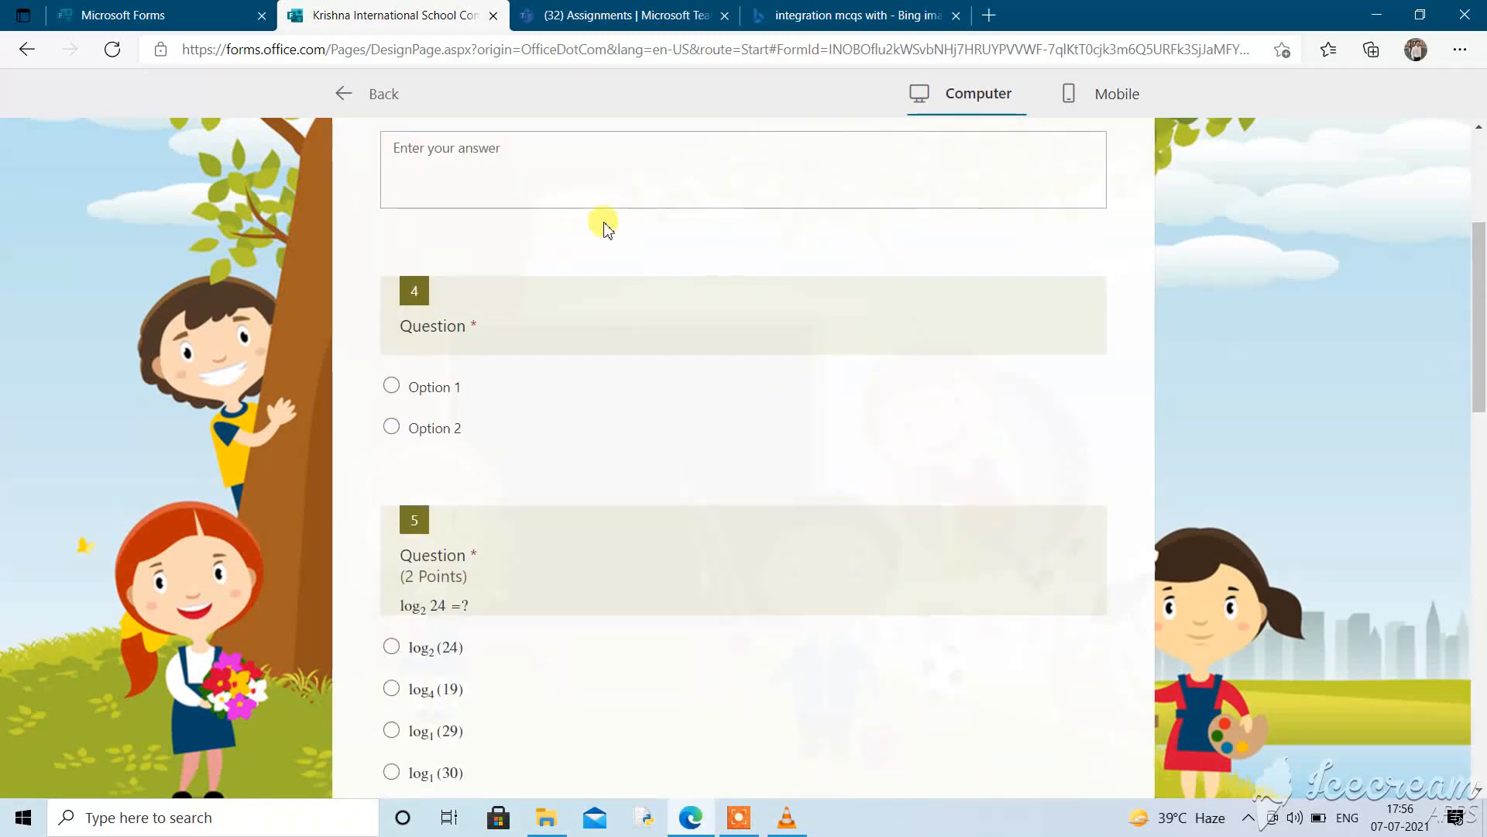
Try to open Immersive Reader for question 4 in the preview, and go back to the quiz editor
mouse_move(497, 330)
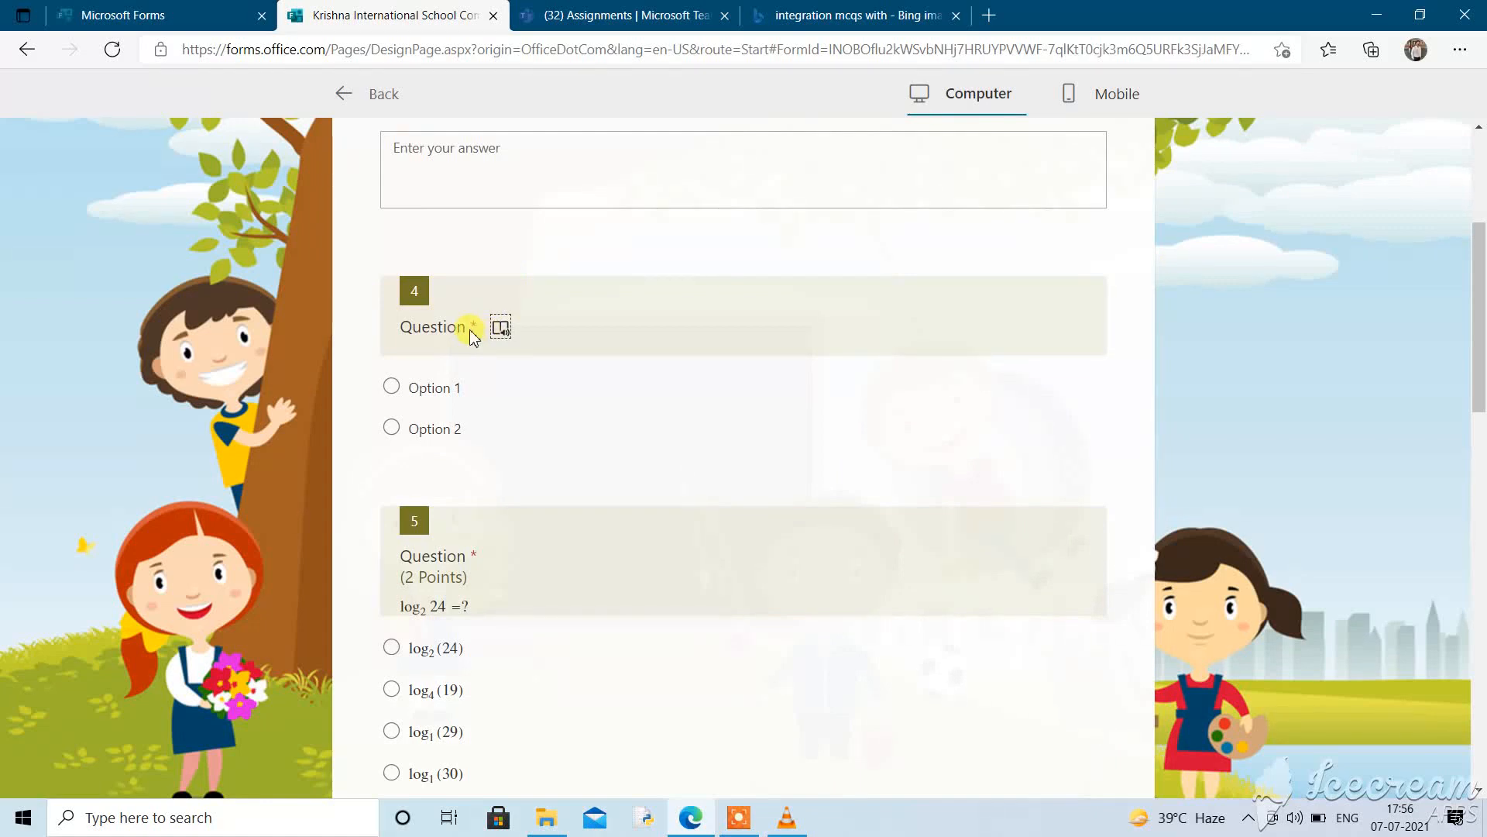
left_click(601, 109)
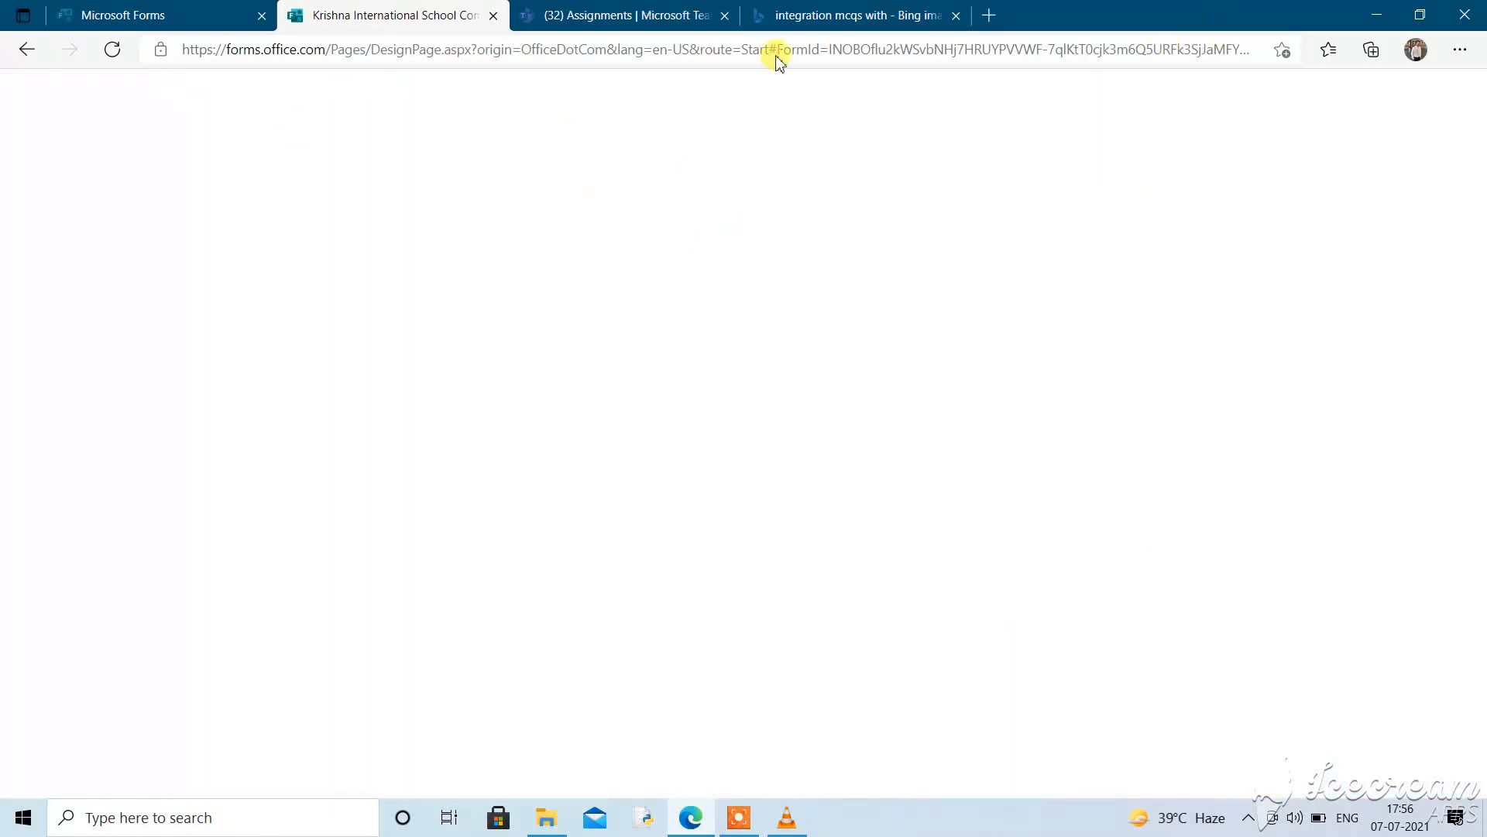
left_click(26, 52)
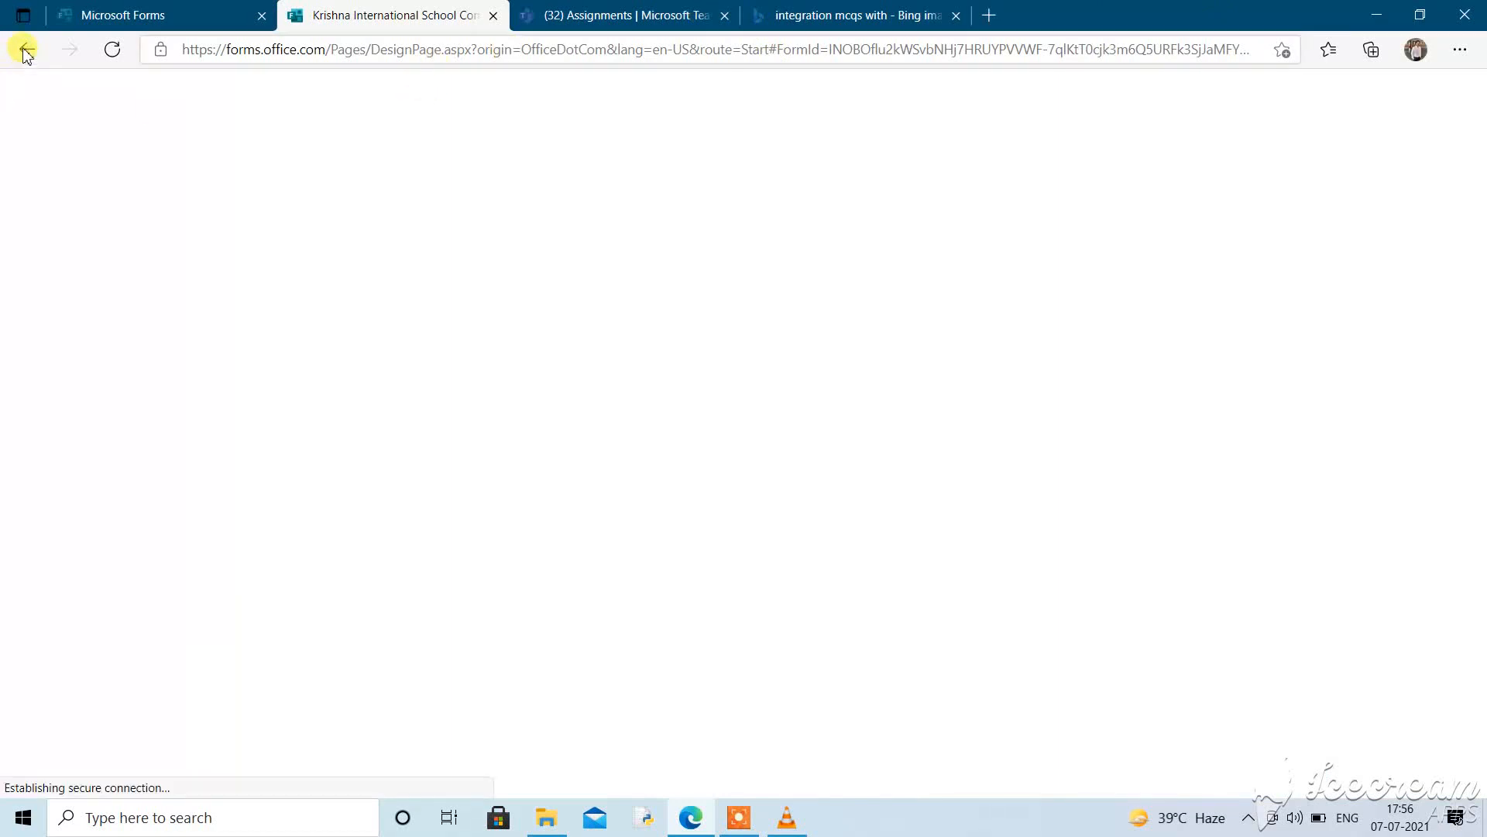
left_click(26, 52)
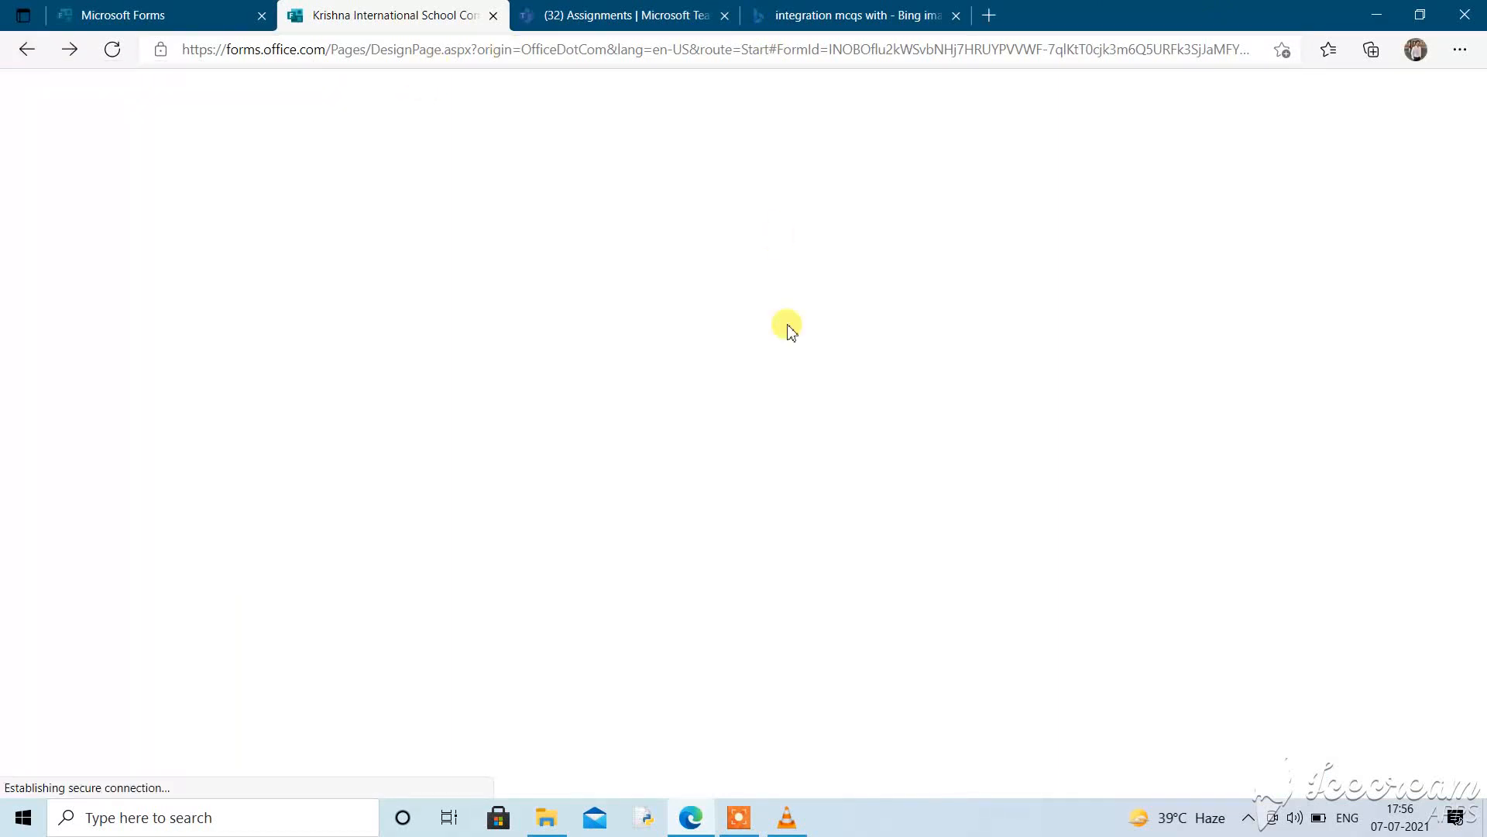
left_click(26, 53)
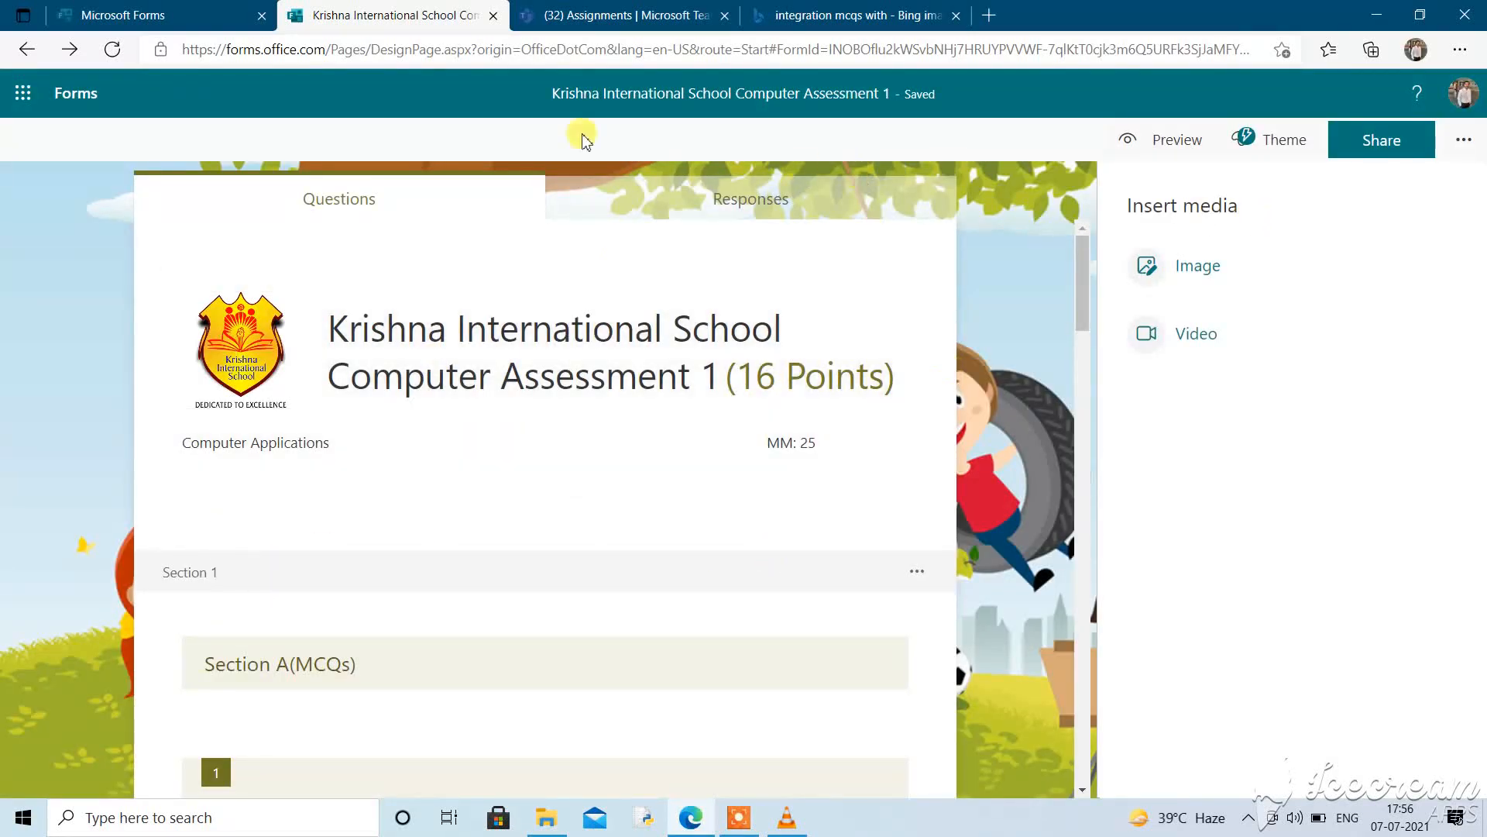
Preview the quiz again through to Section B, and look over the questions and marked answers in the editor
left_click(1179, 144)
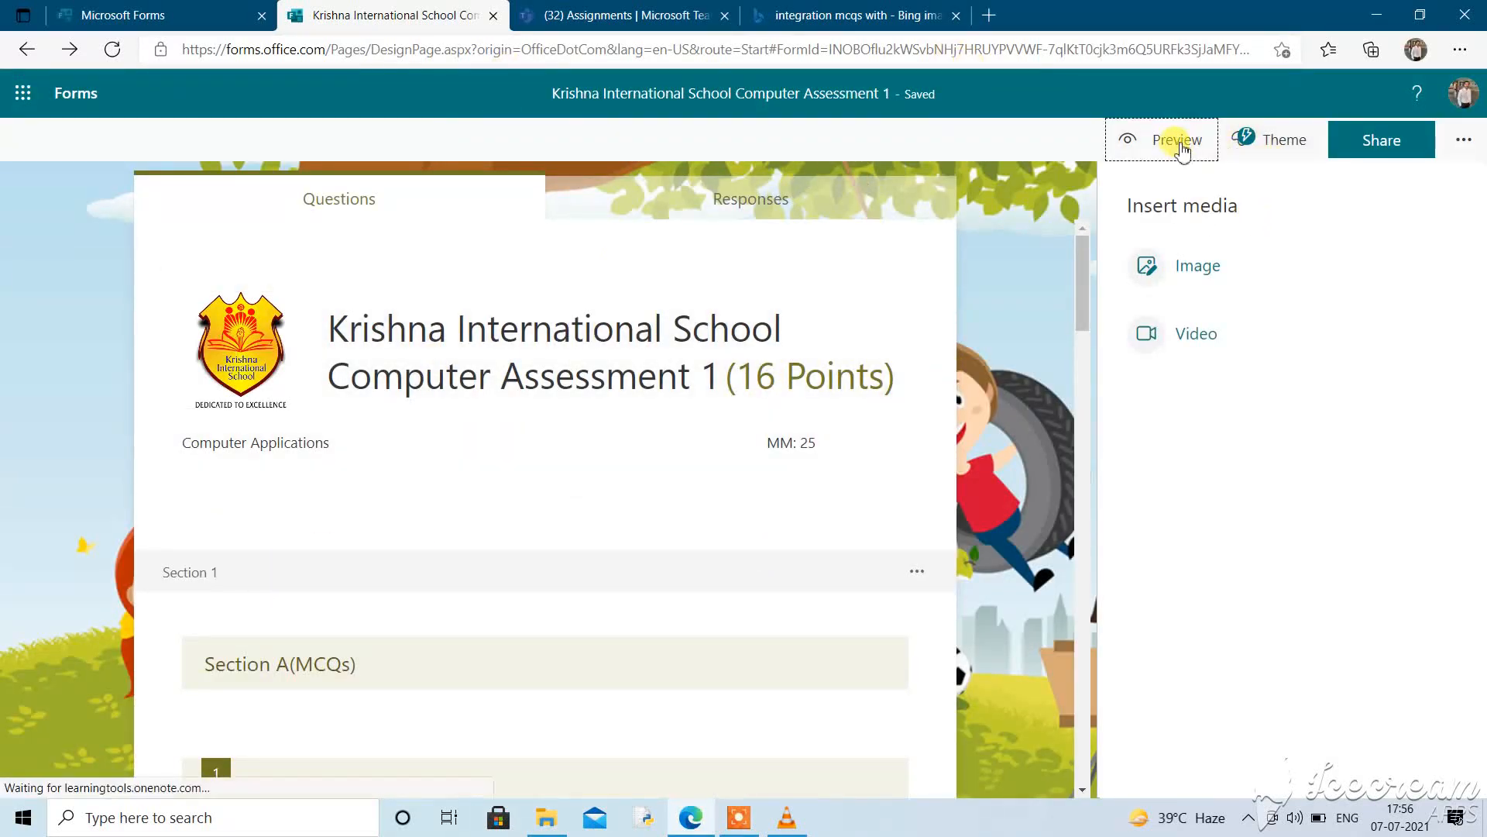
left_click_drag(1480, 172, 1435, 344)
scroll(1435, 345, "down", 5)
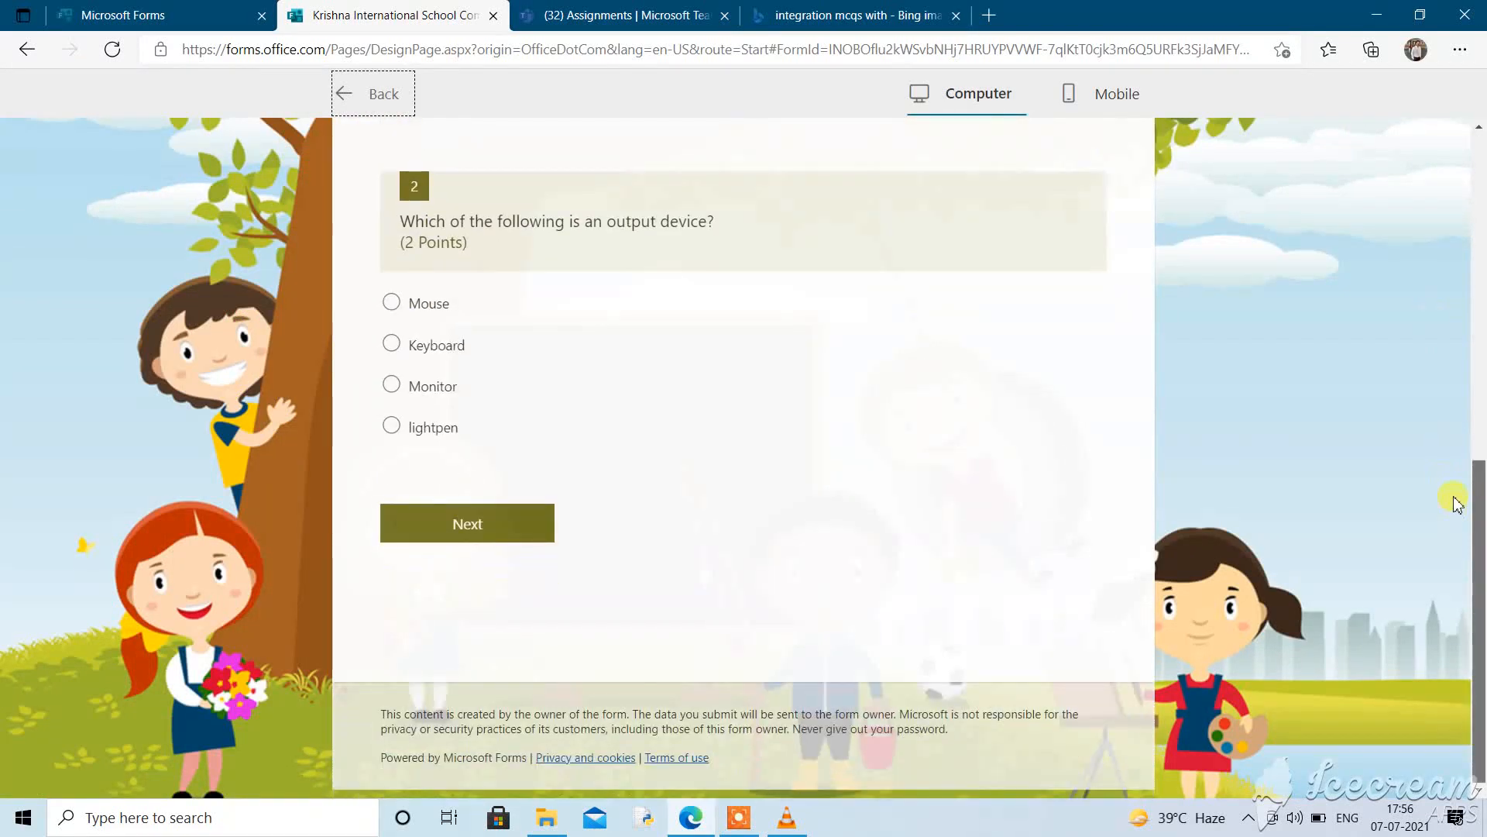
scroll(1461, 491, "up", 6)
scroll(1440, 266, "down", 6)
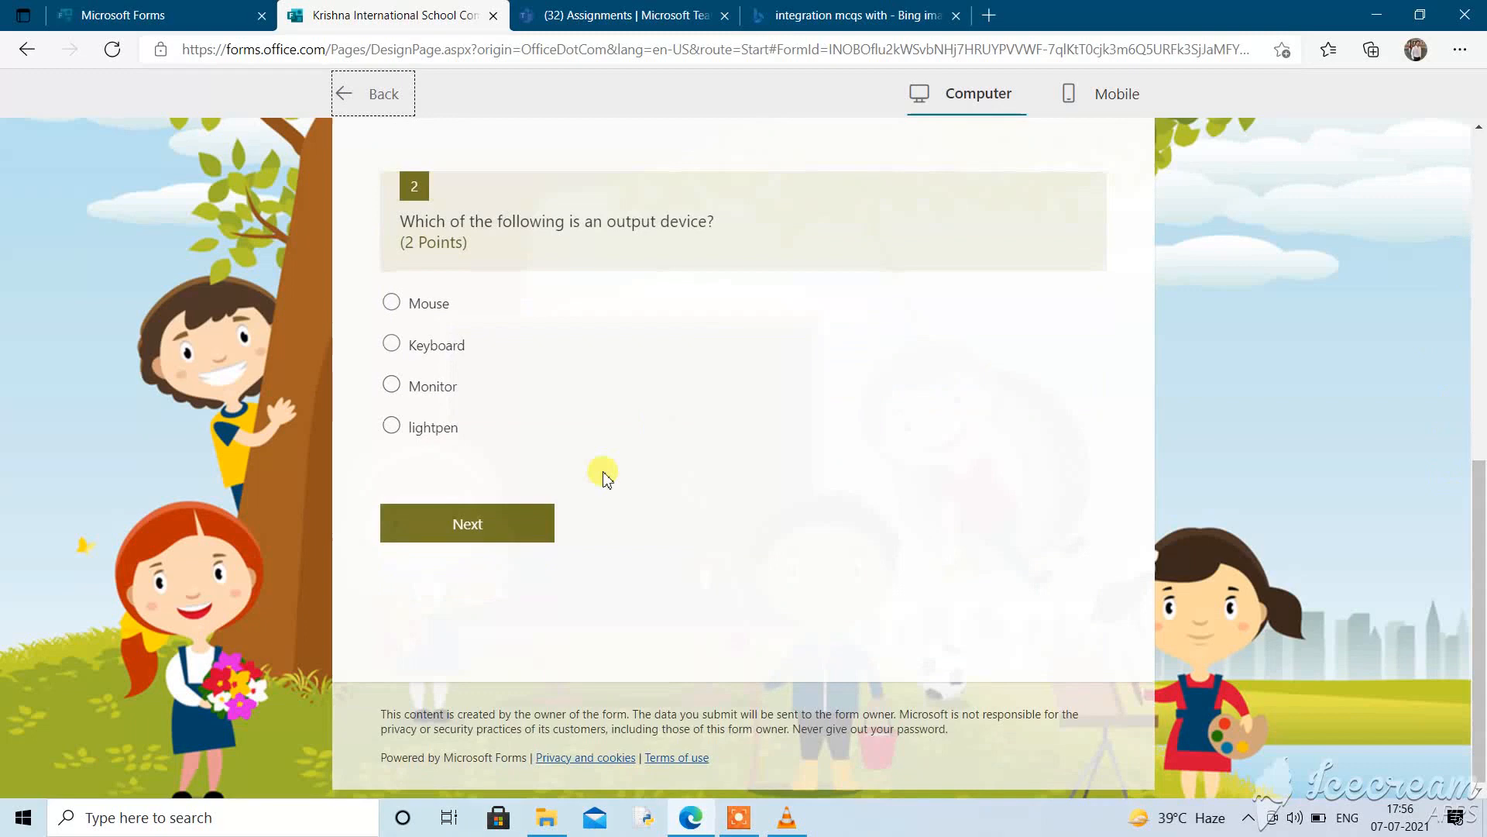
left_click(464, 521)
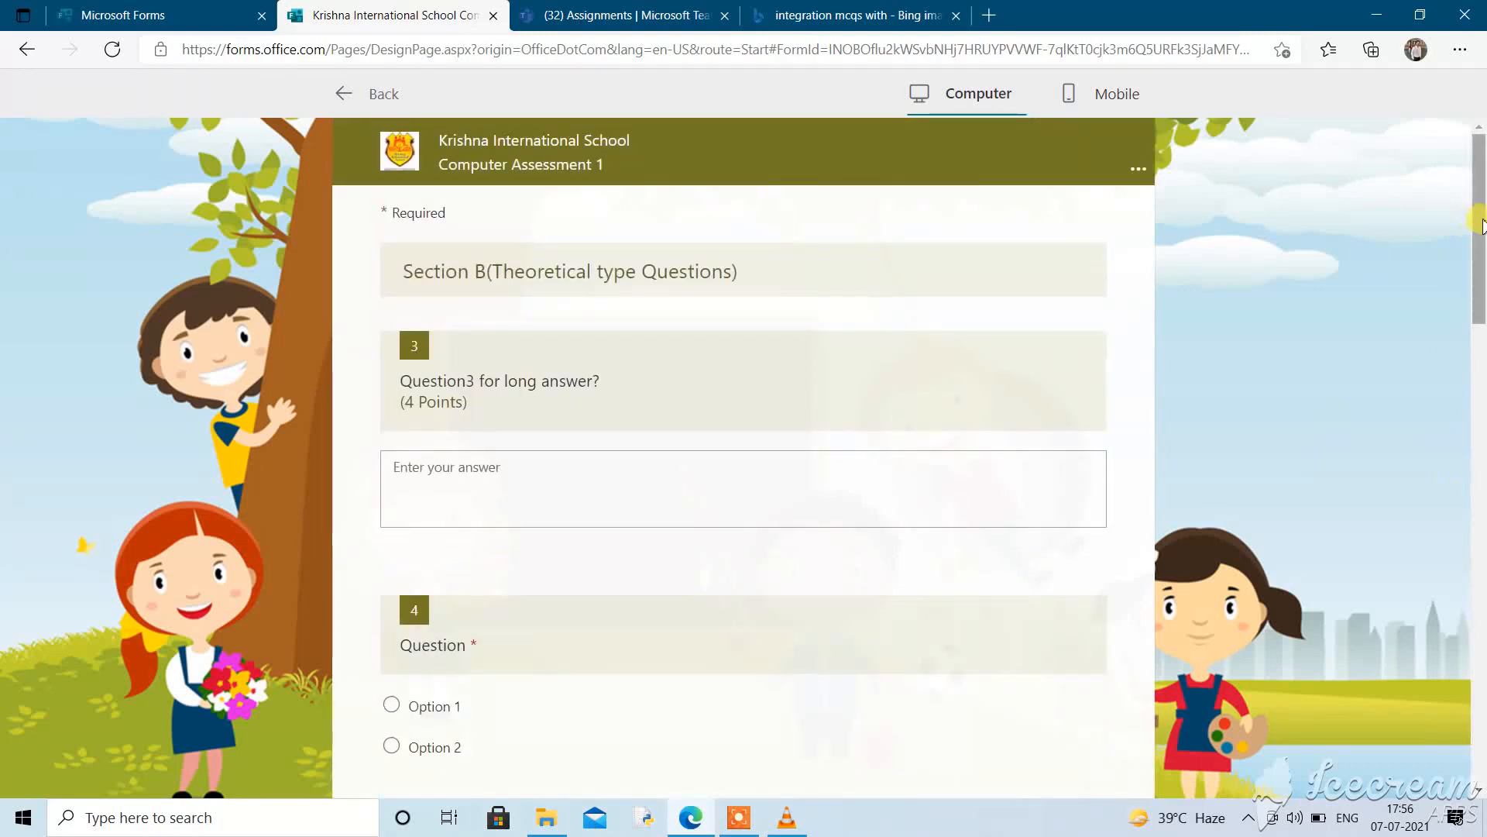
left_click_drag(1481, 224, 1432, 172)
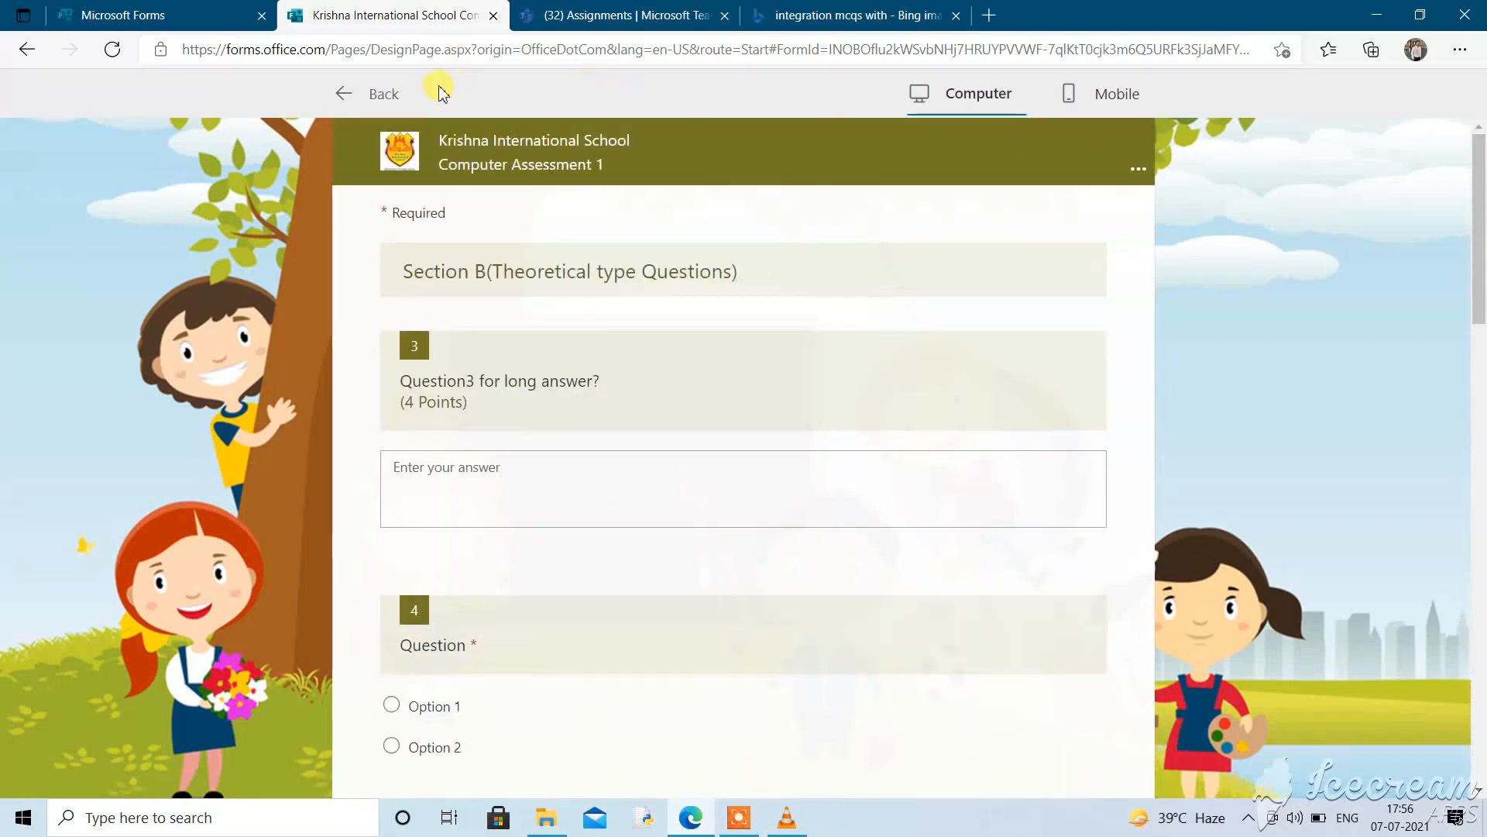
left_click(353, 96)
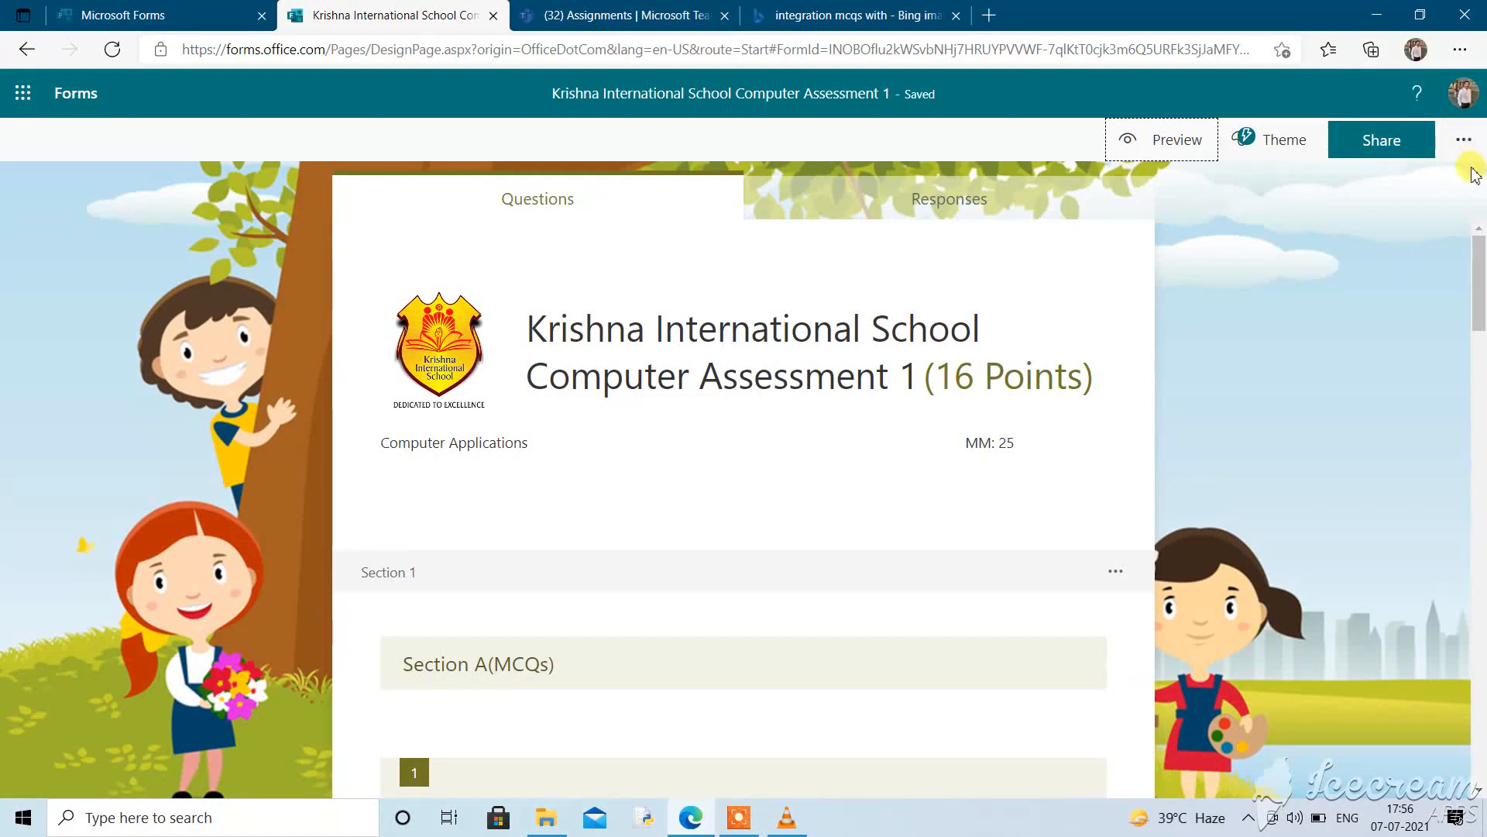
left_click_drag(1479, 267, 1482, 361)
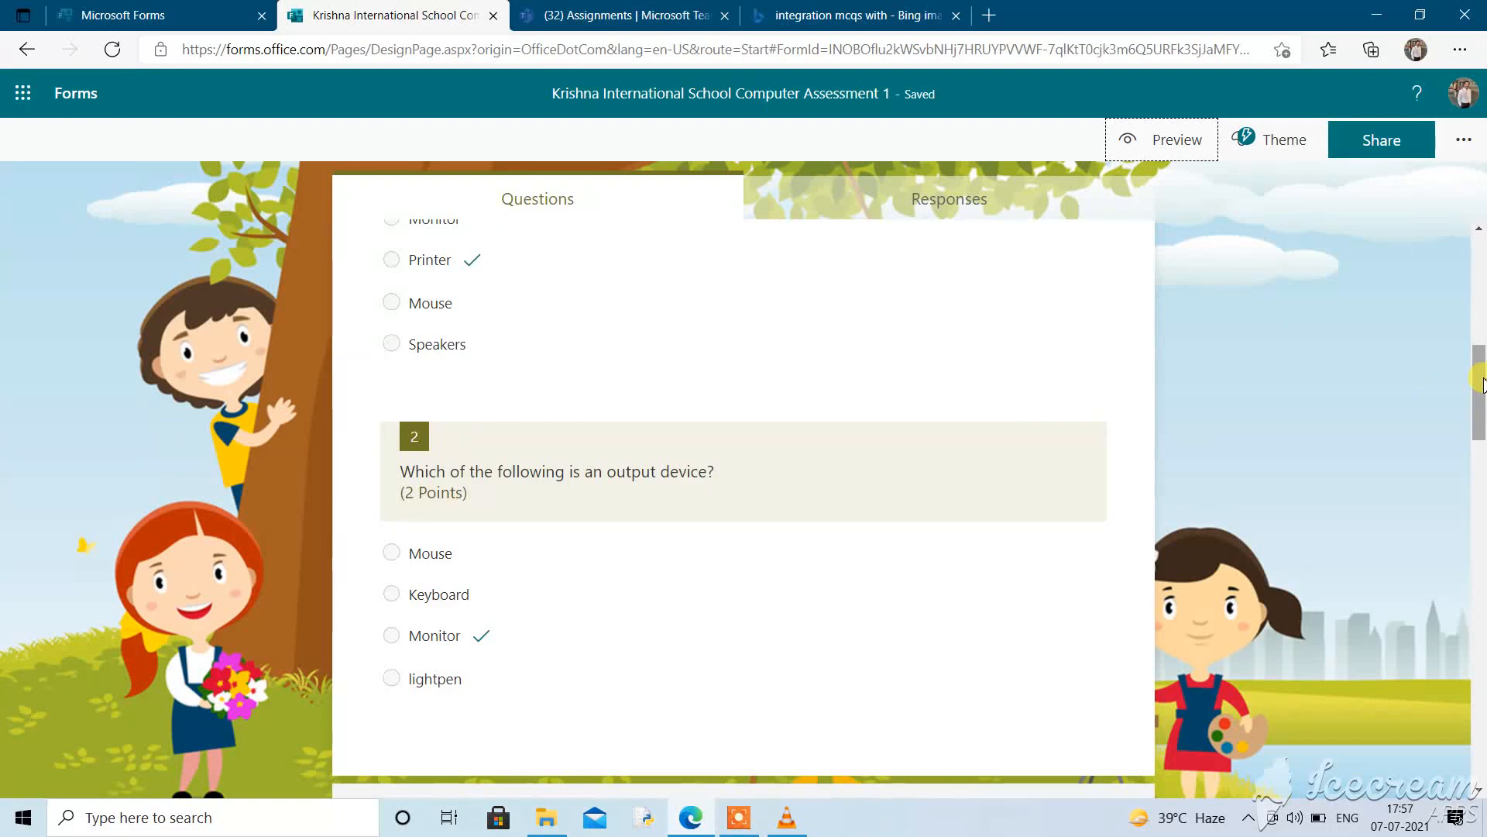
left_click_drag(1482, 385, 1472, 482)
left_click_drag(1457, 346, 1438, 213)
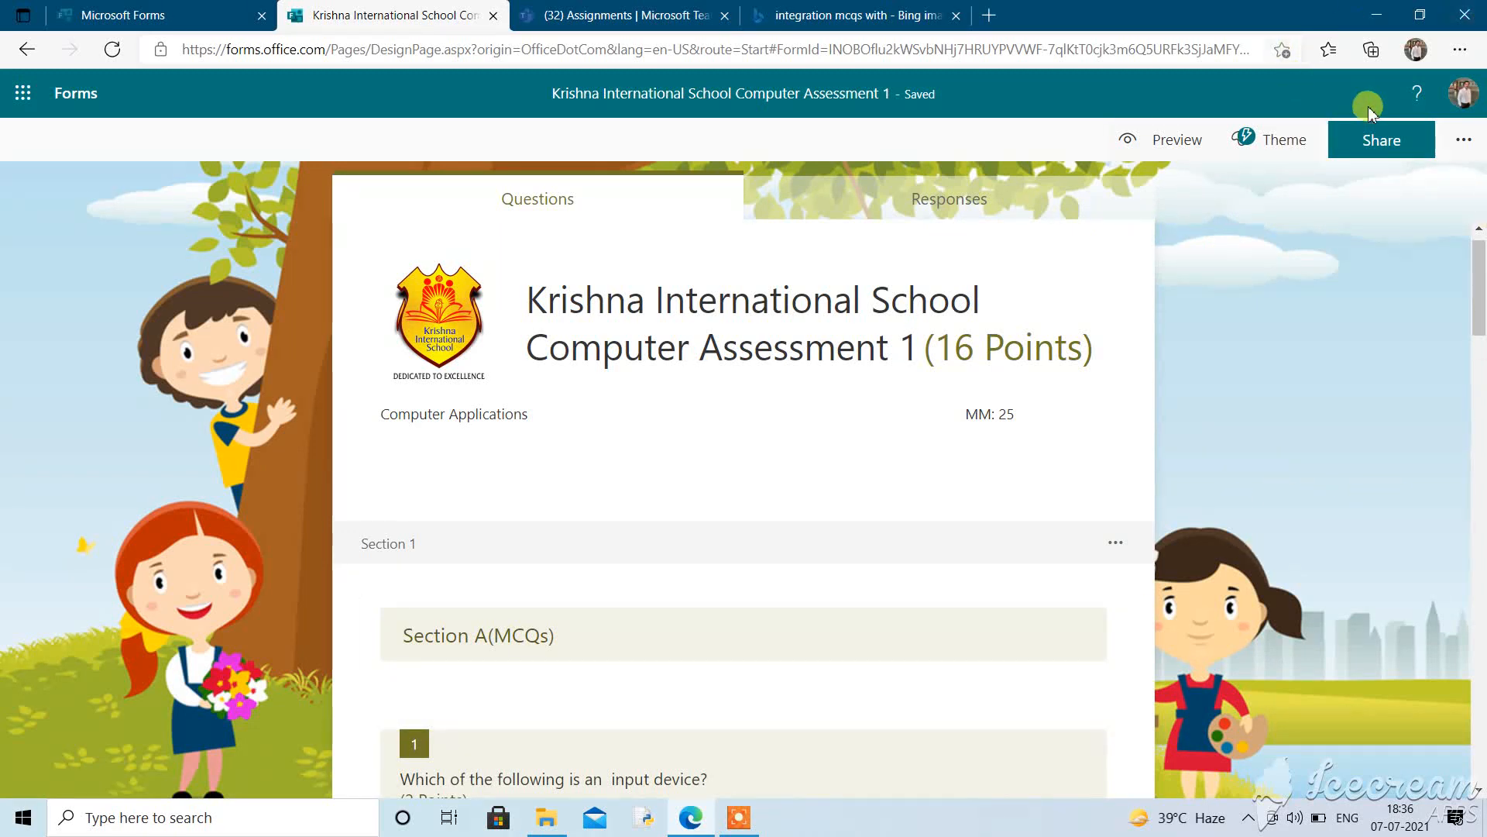
Copy the full response link and its shortened version, and view the options for who can respond
left_click(1383, 144)
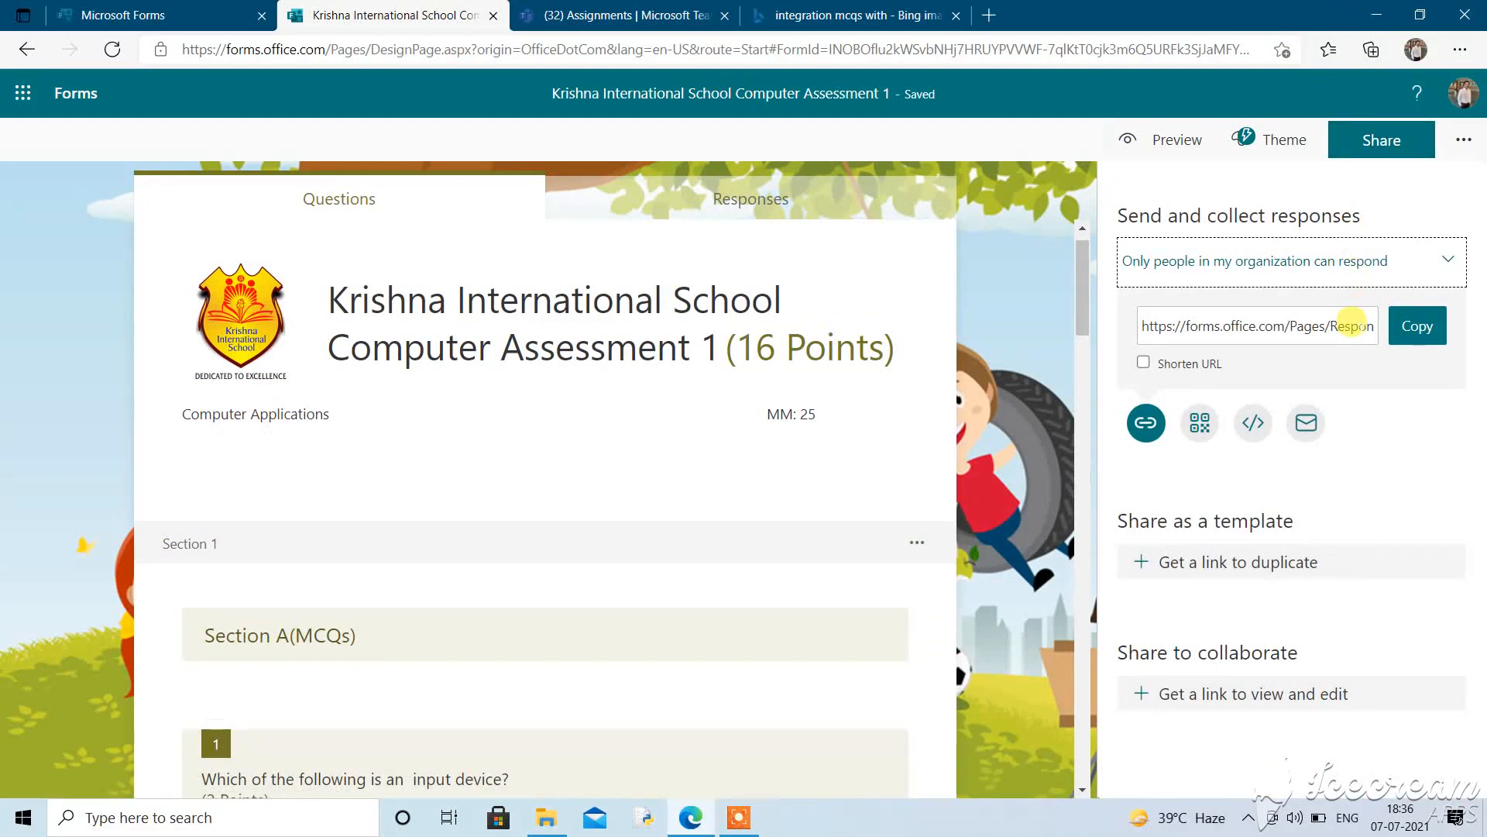
left_click(1351, 325)
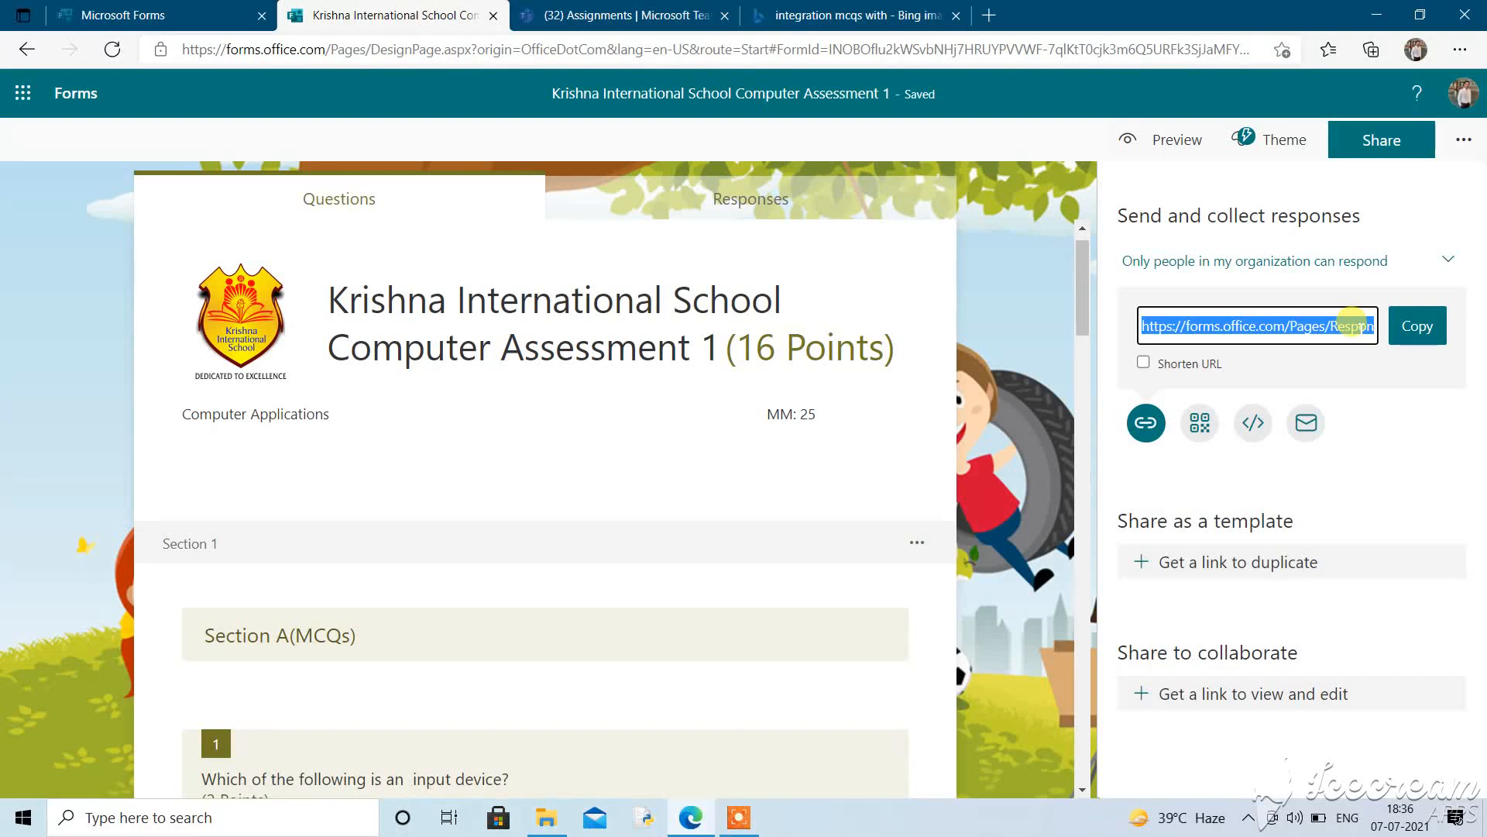
left_click(1418, 326)
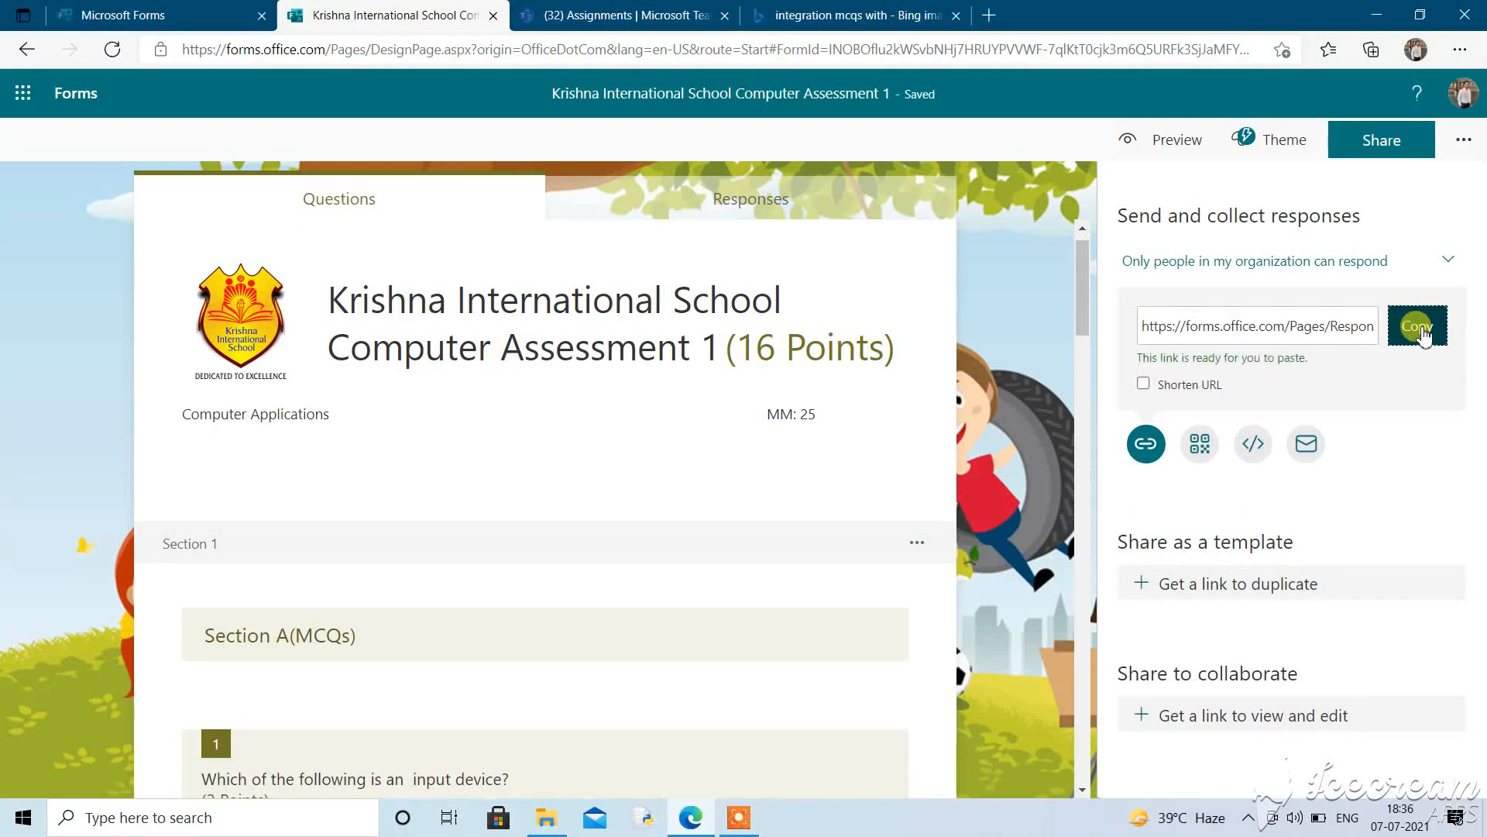
left_click(1144, 384)
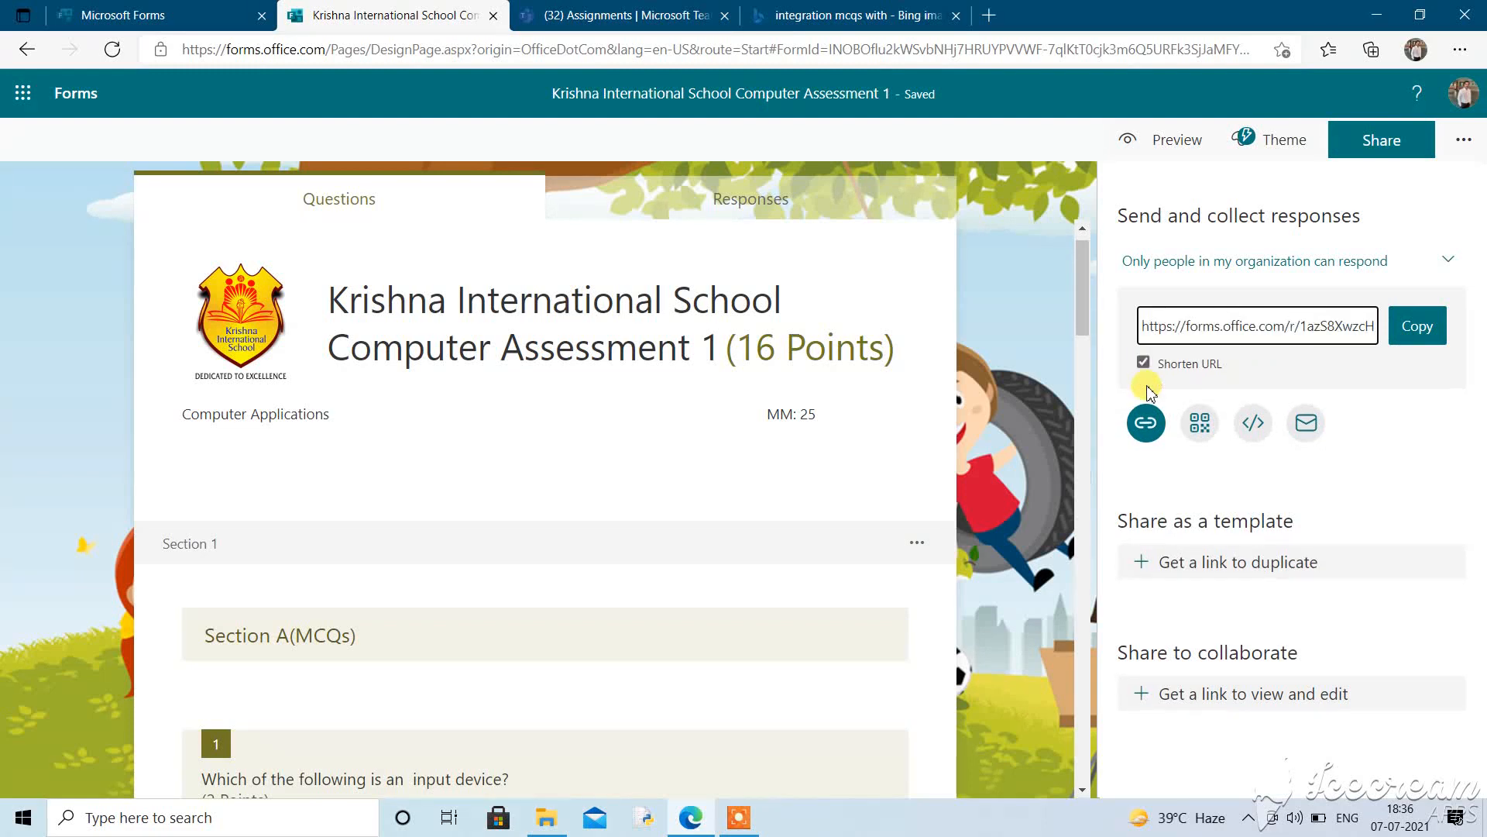
left_click(1417, 325)
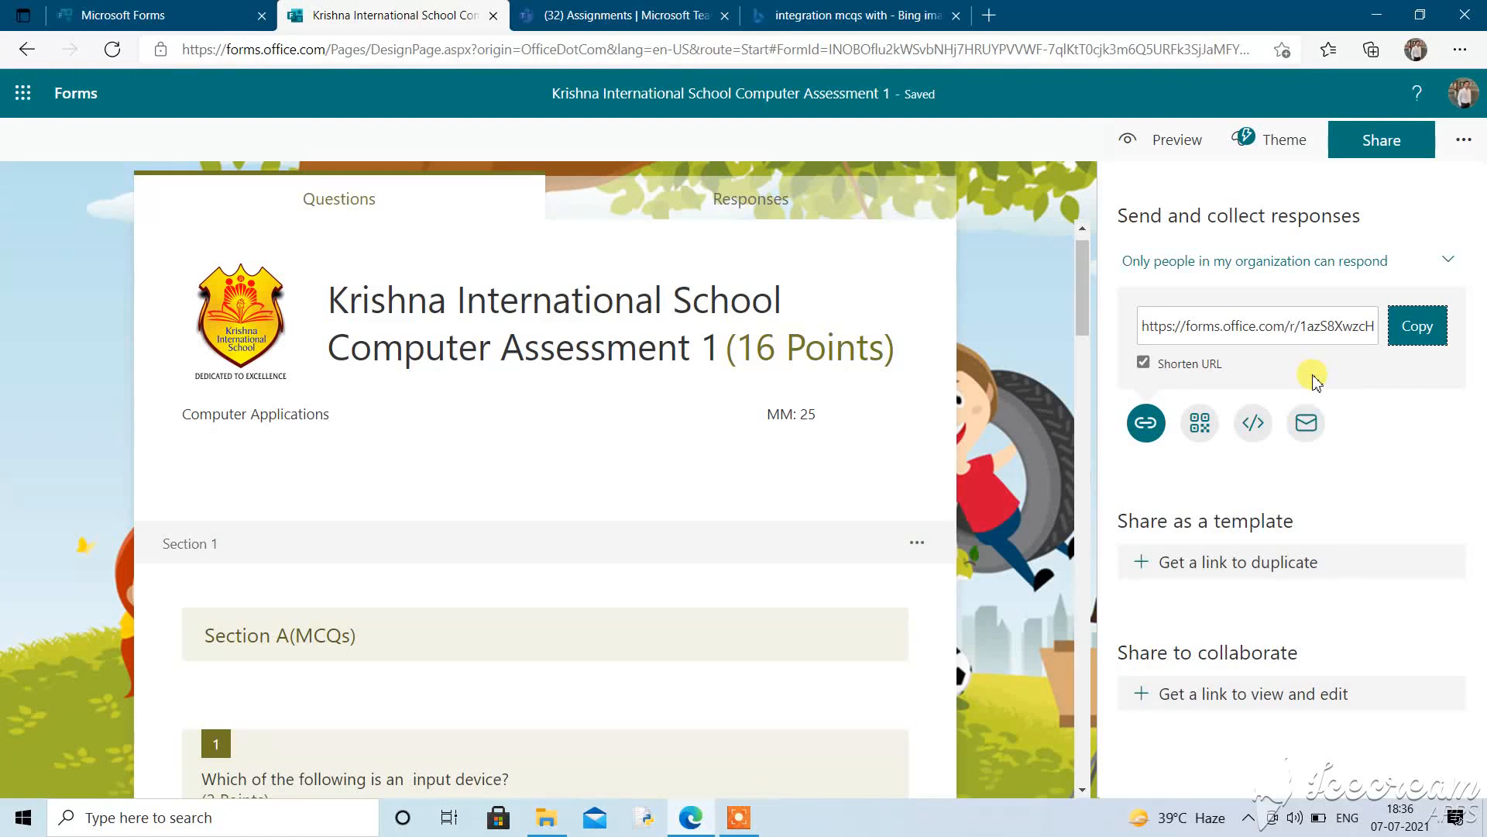
left_click(1334, 264)
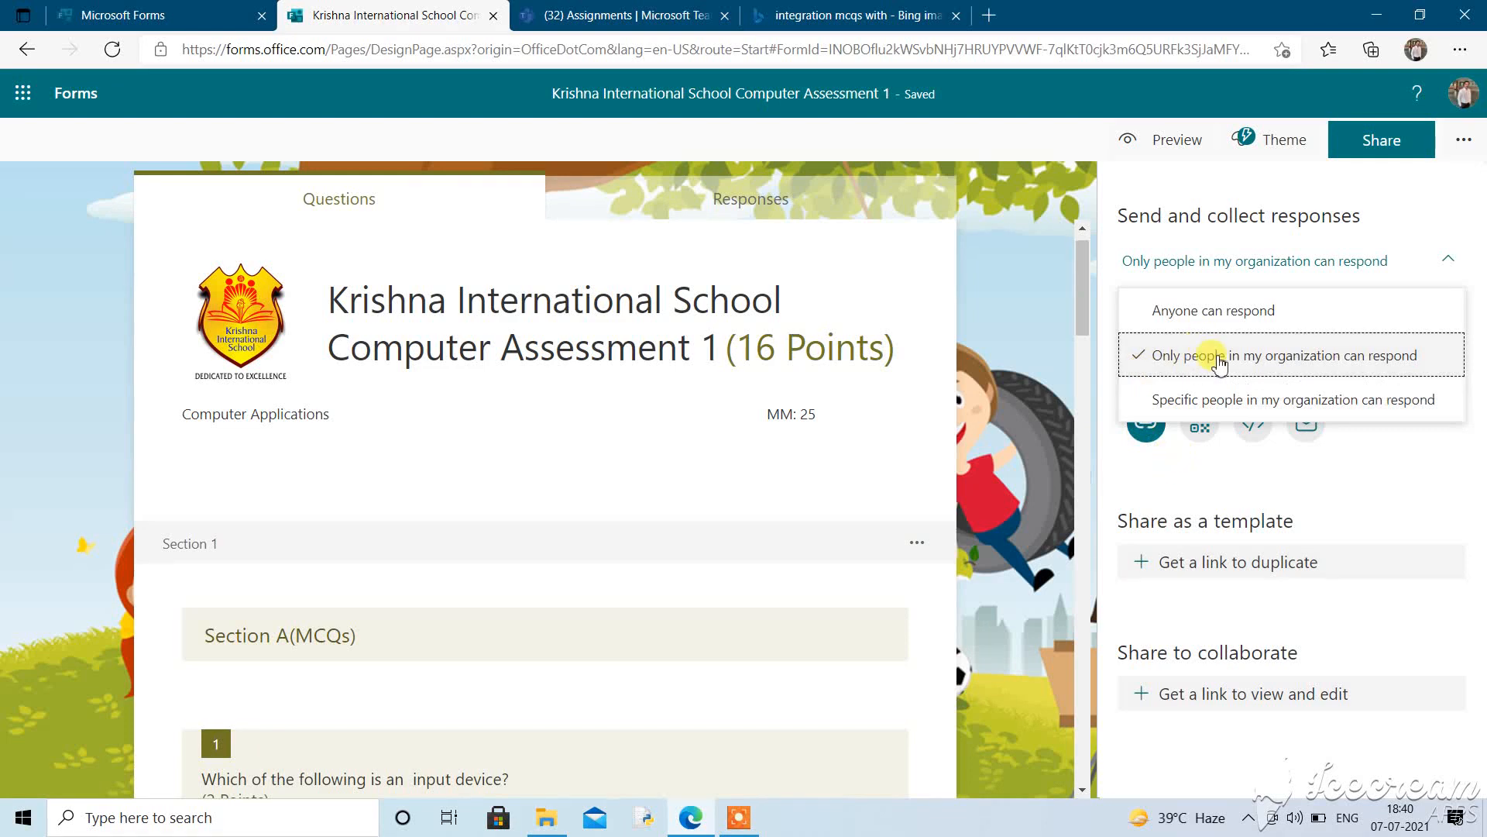
left_click(1399, 471)
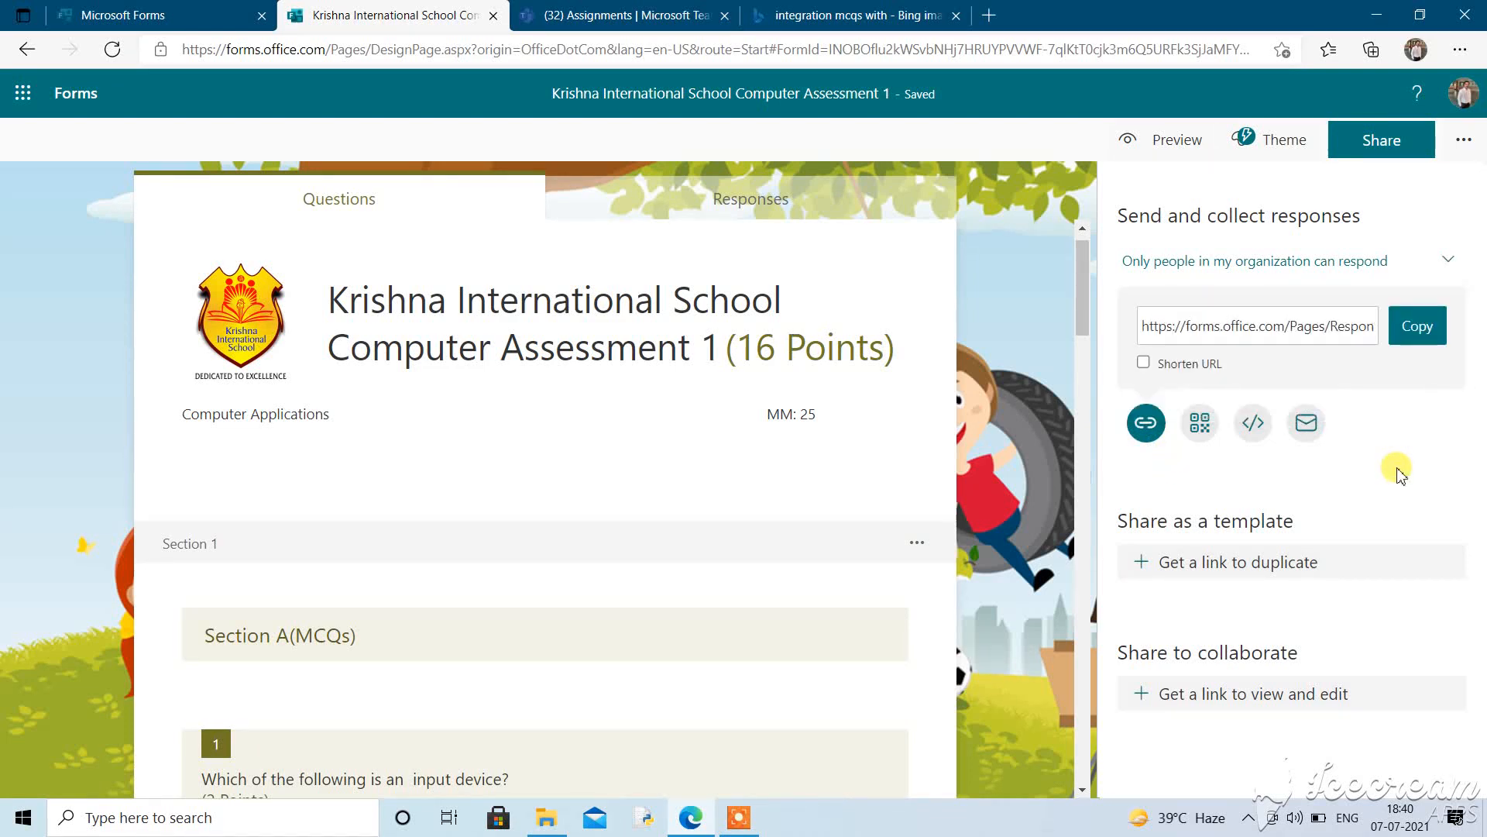
Turn off showing results automatically in the quiz settings
left_click(1464, 144)
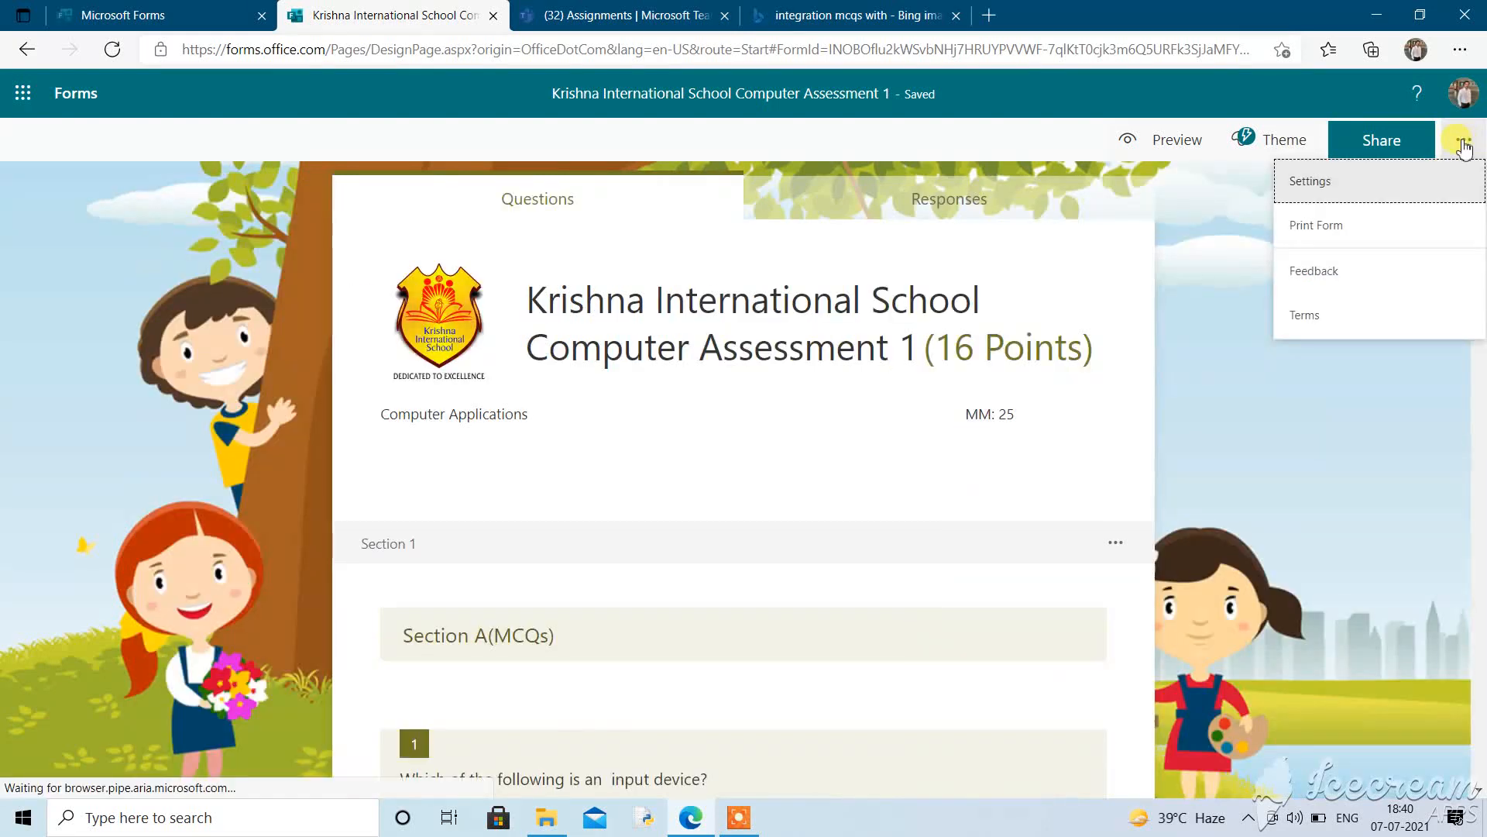
left_click(1341, 192)
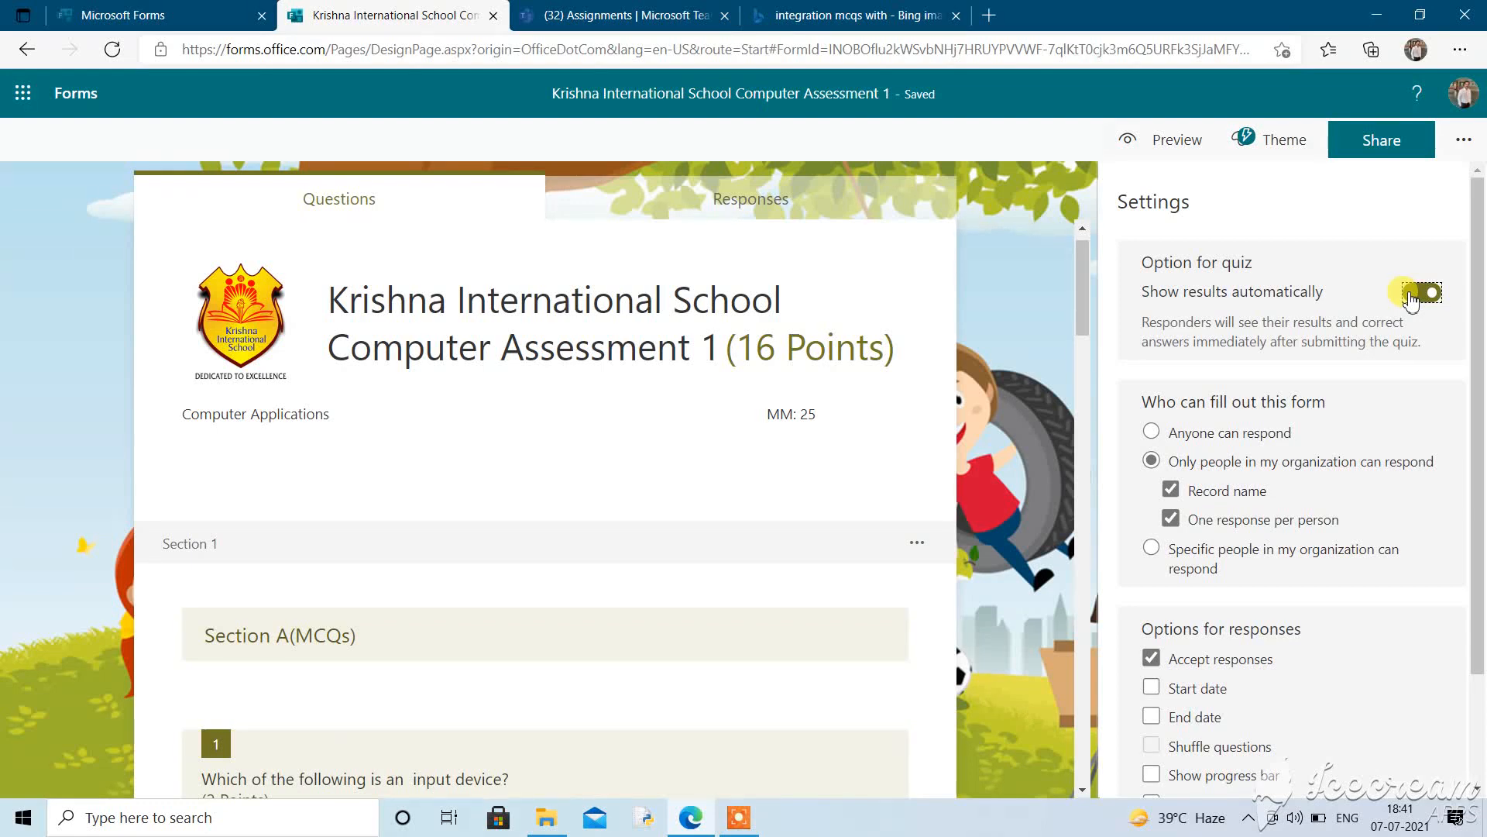
left_click(1422, 293)
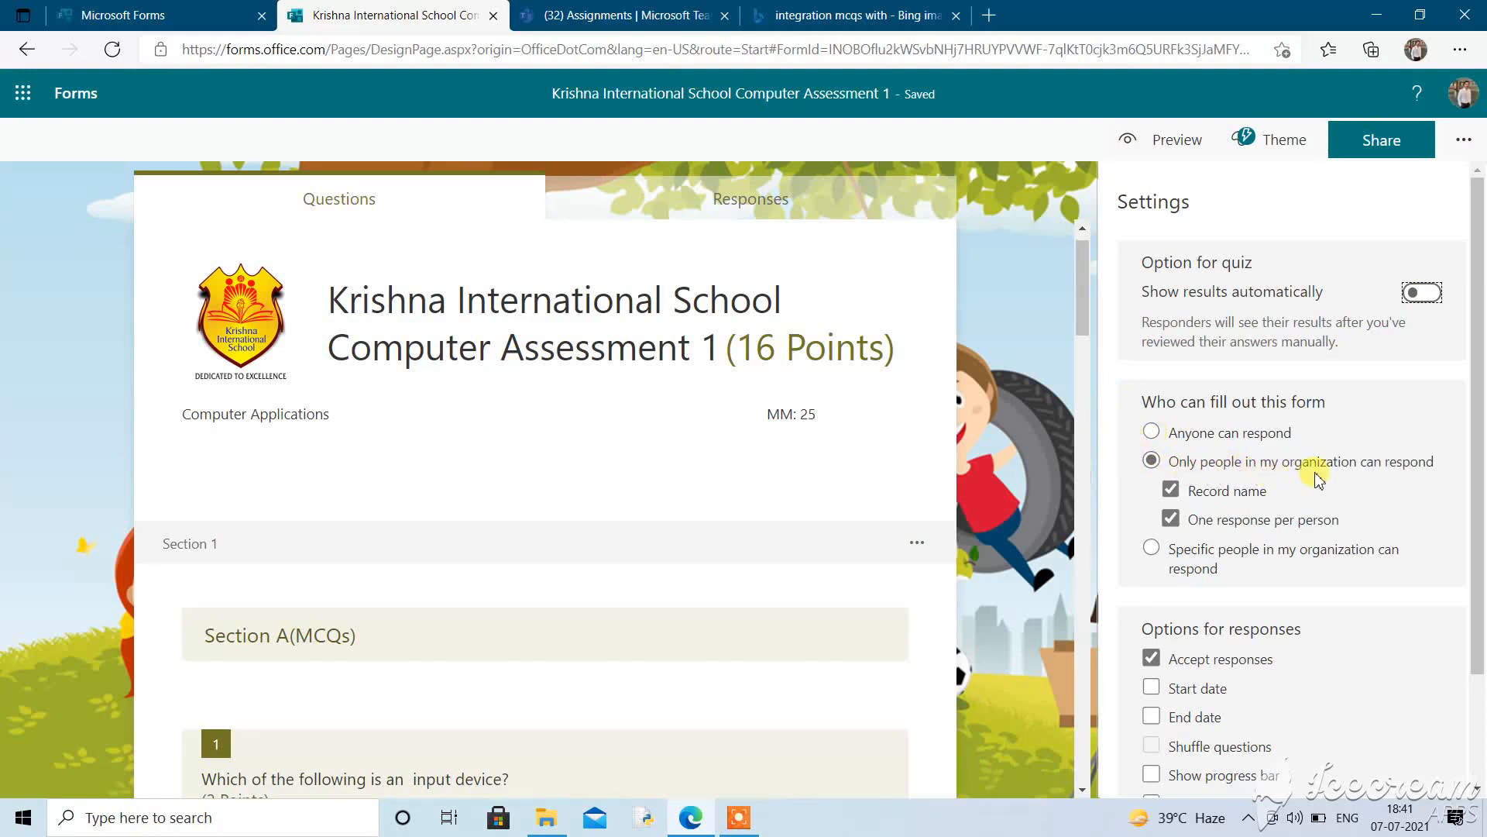
Try turning off the Record name and Accept responses settings, switching each one back on
left_click(1172, 490)
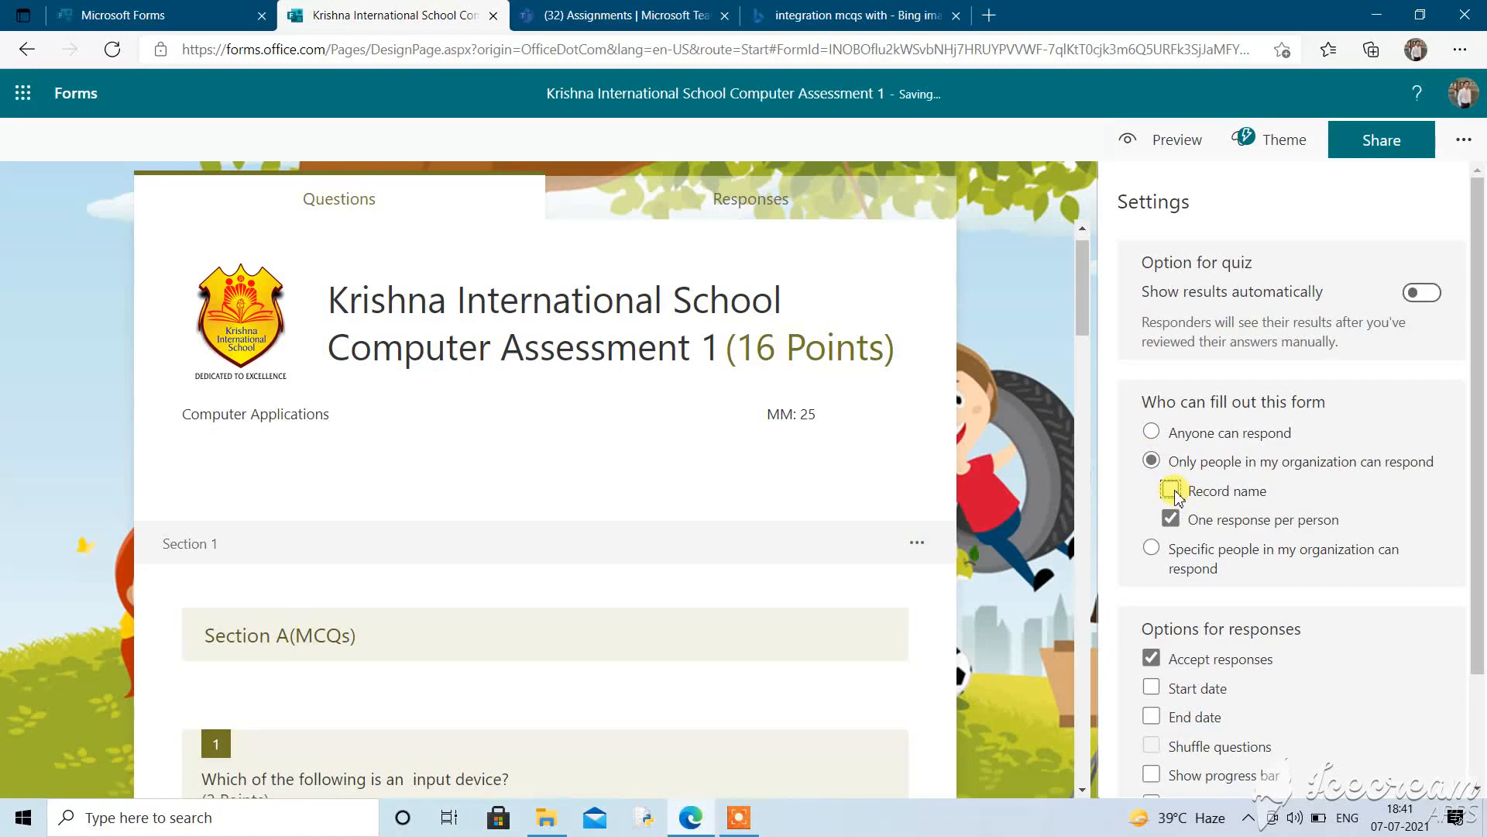
left_click(1172, 491)
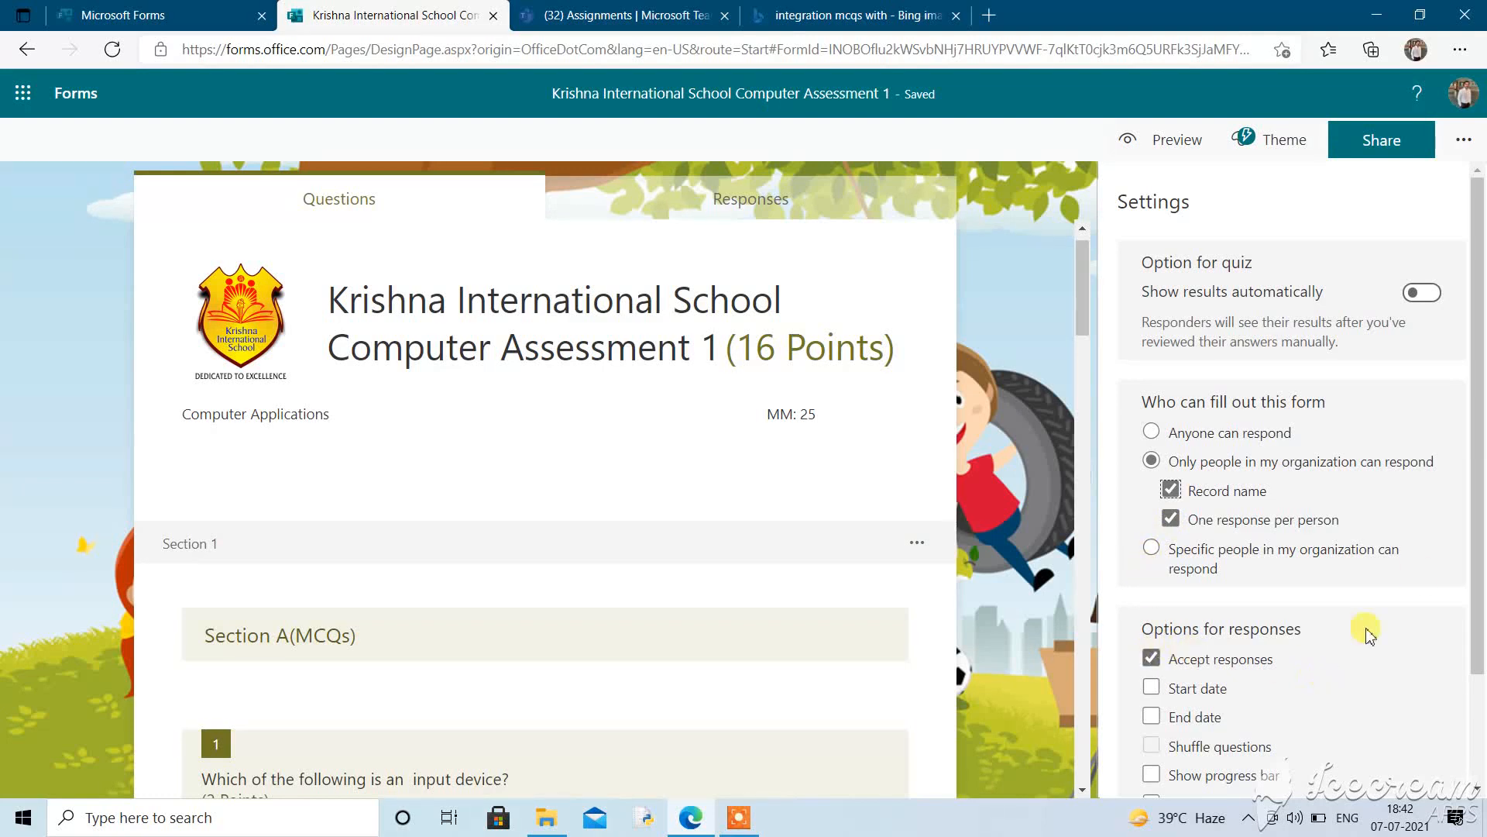
left_click_drag(1481, 545, 1486, 774)
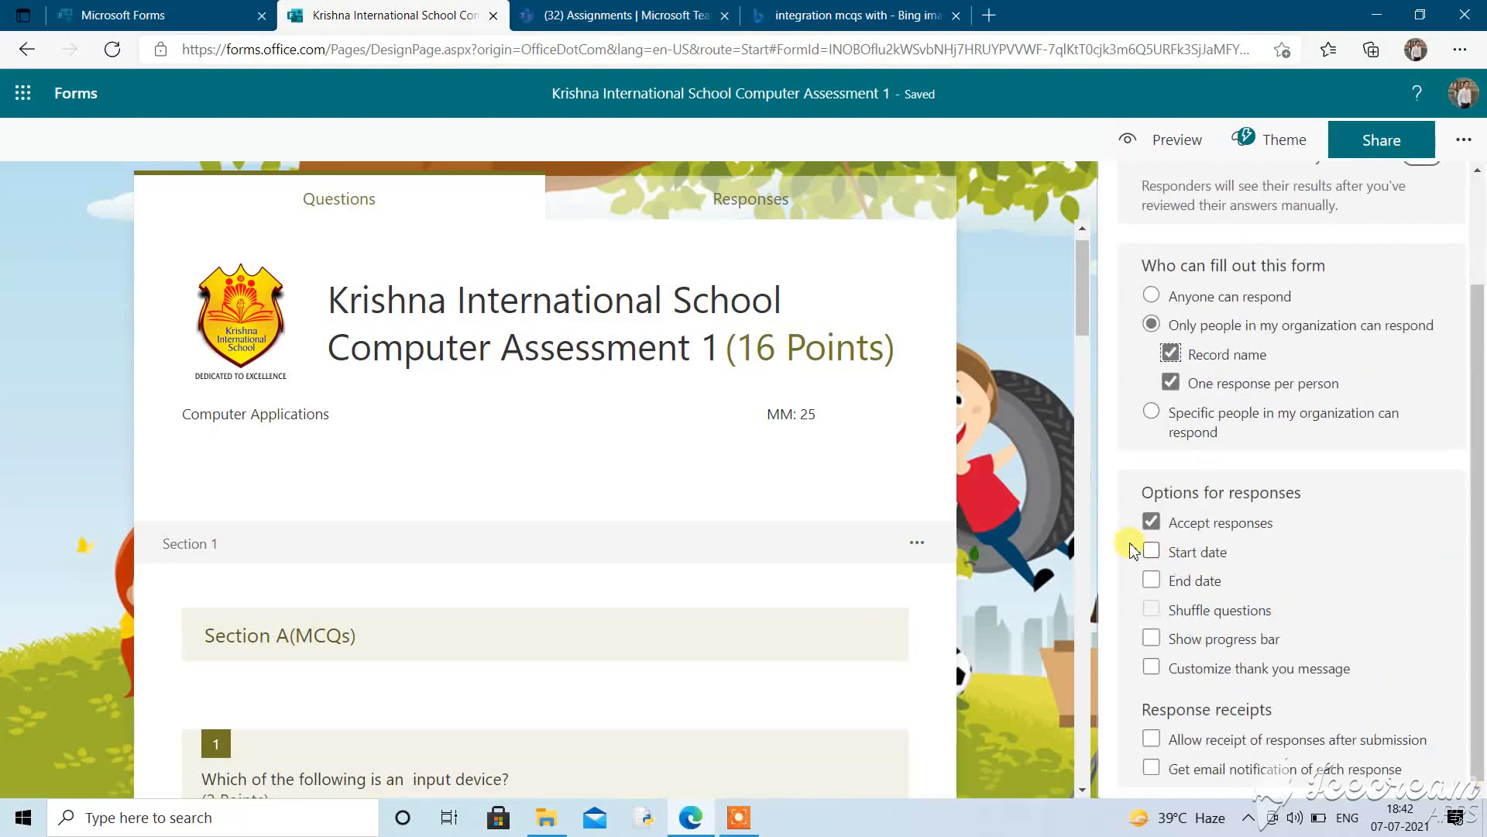
left_click(1152, 523)
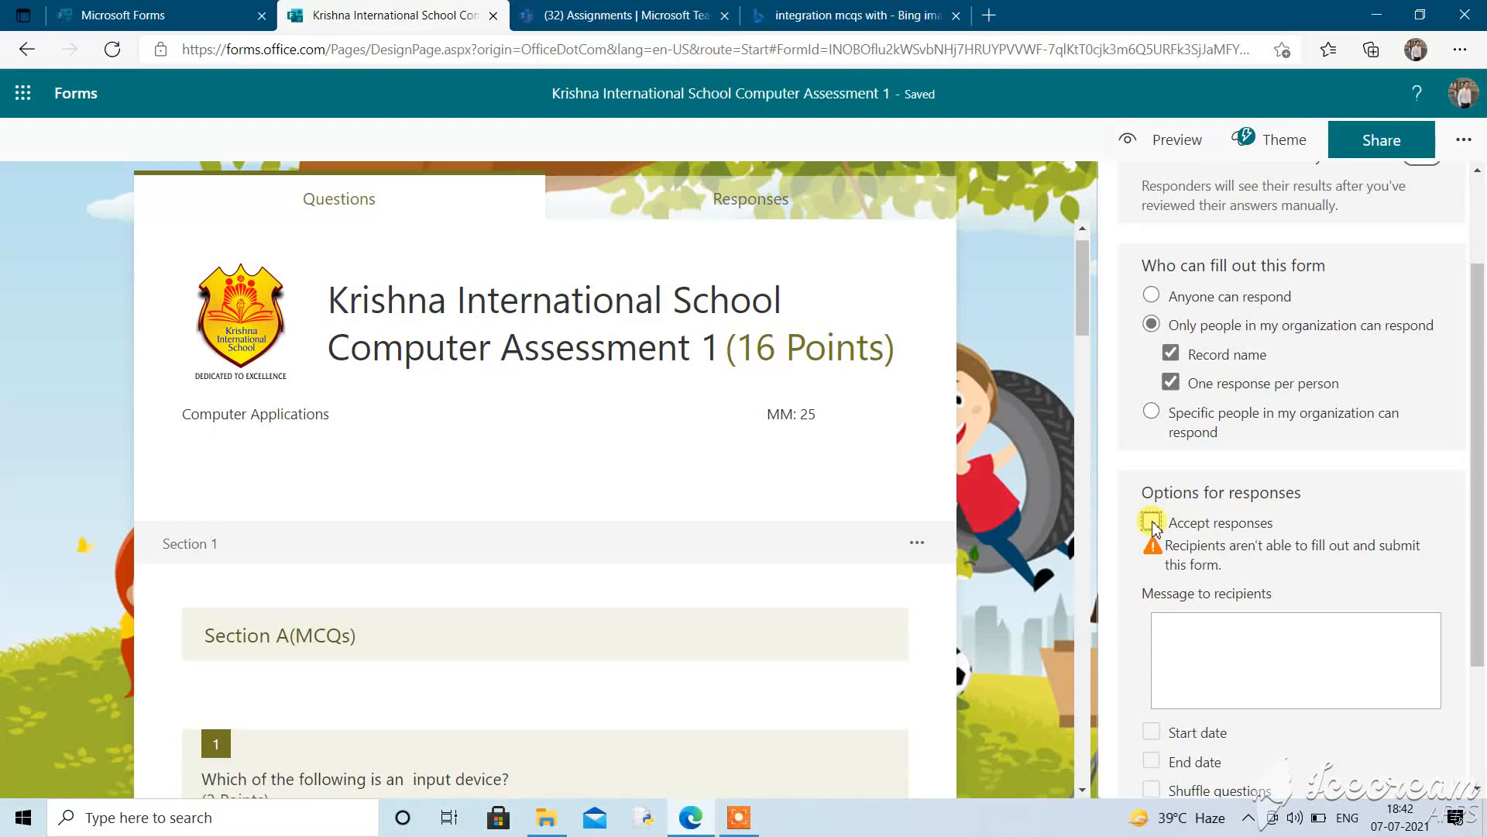
left_click(1152, 522)
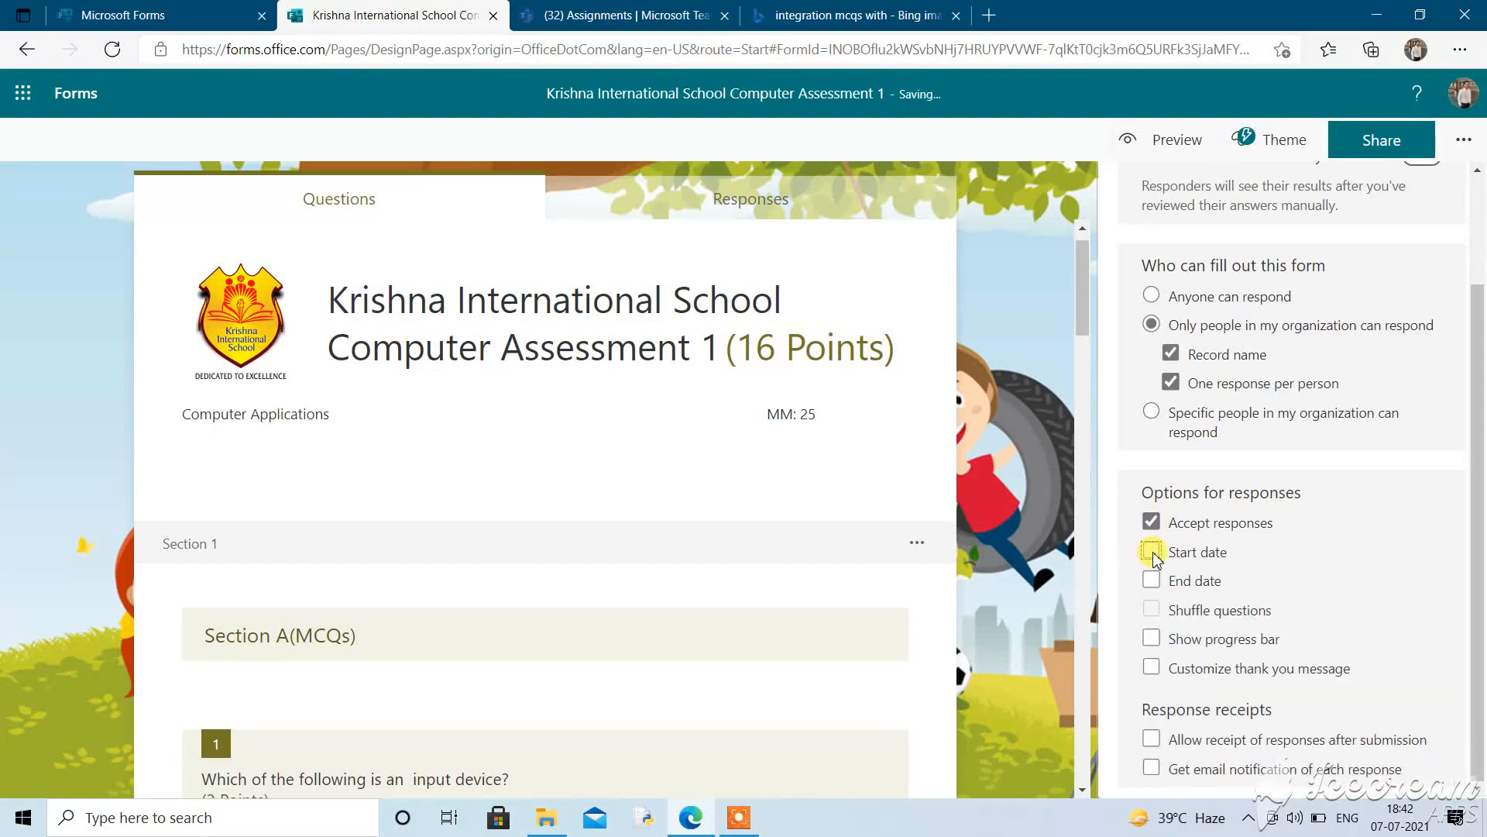
Restrict responses to a window starting 7/7/2021 at 7:00 PM and ending the same day at 7:30 PM
left_click(1152, 552)
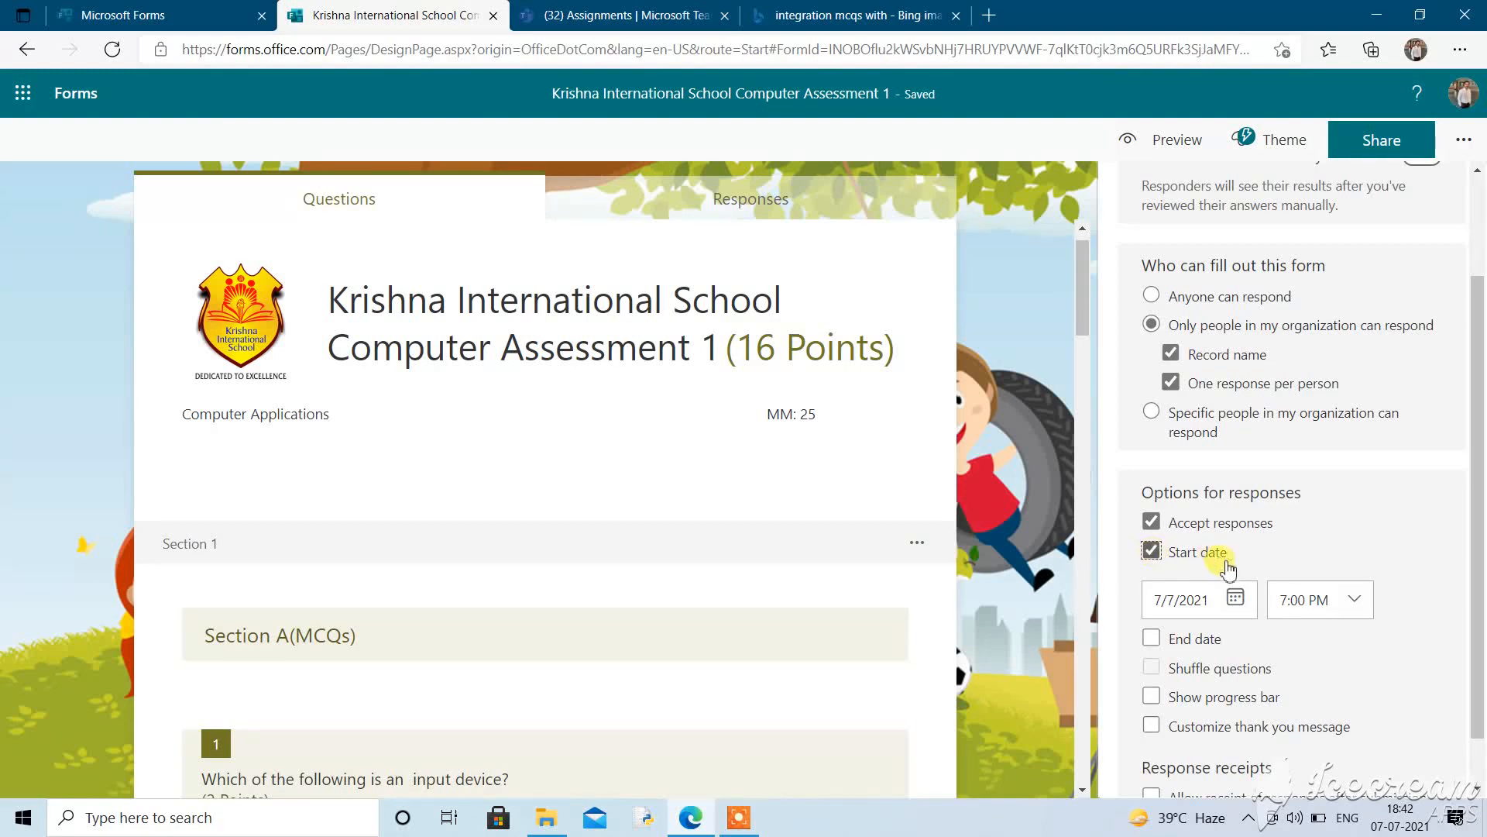
left_click(1153, 640)
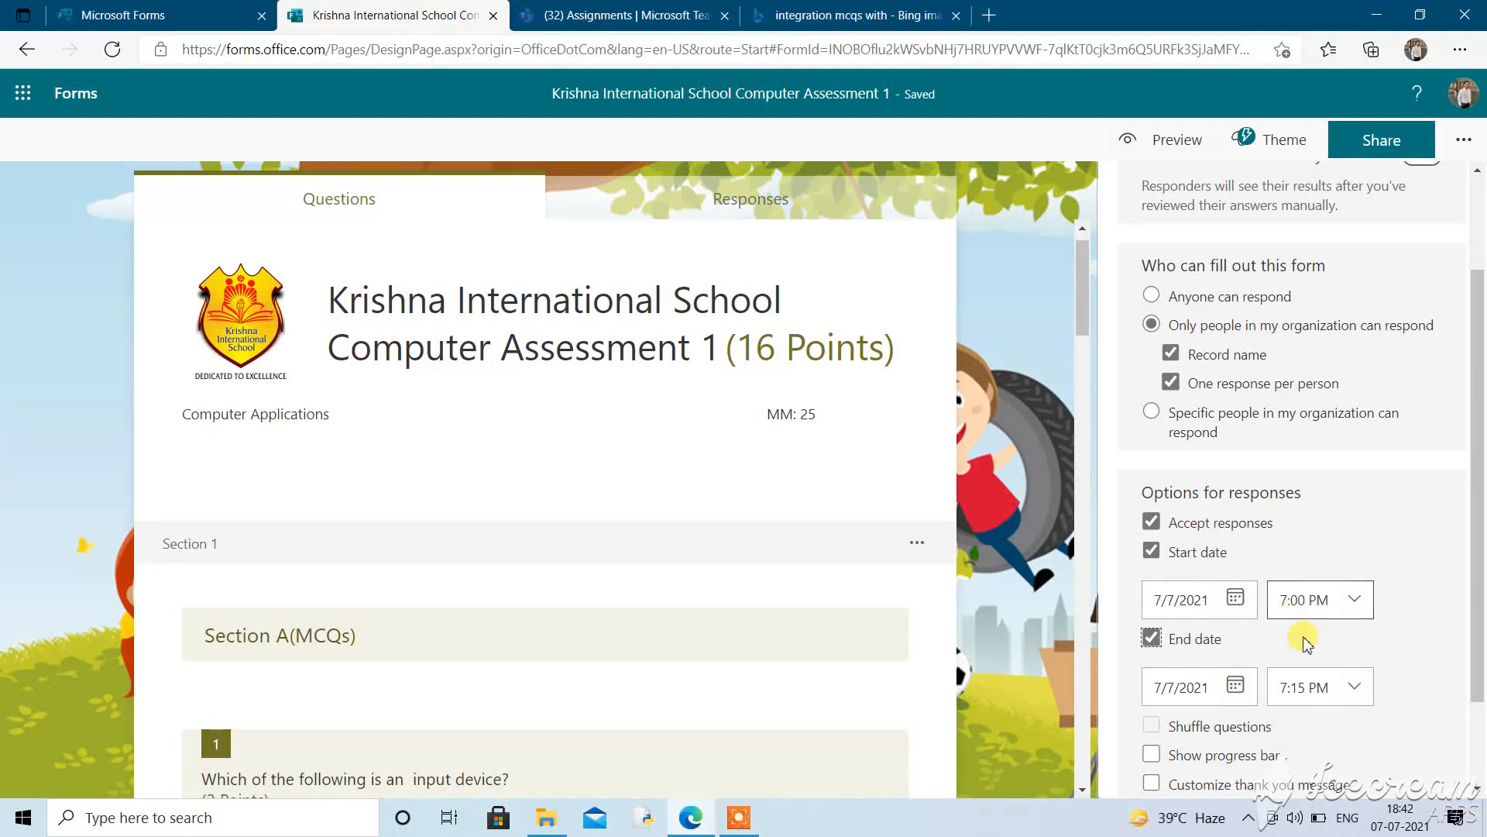
left_click(1359, 688)
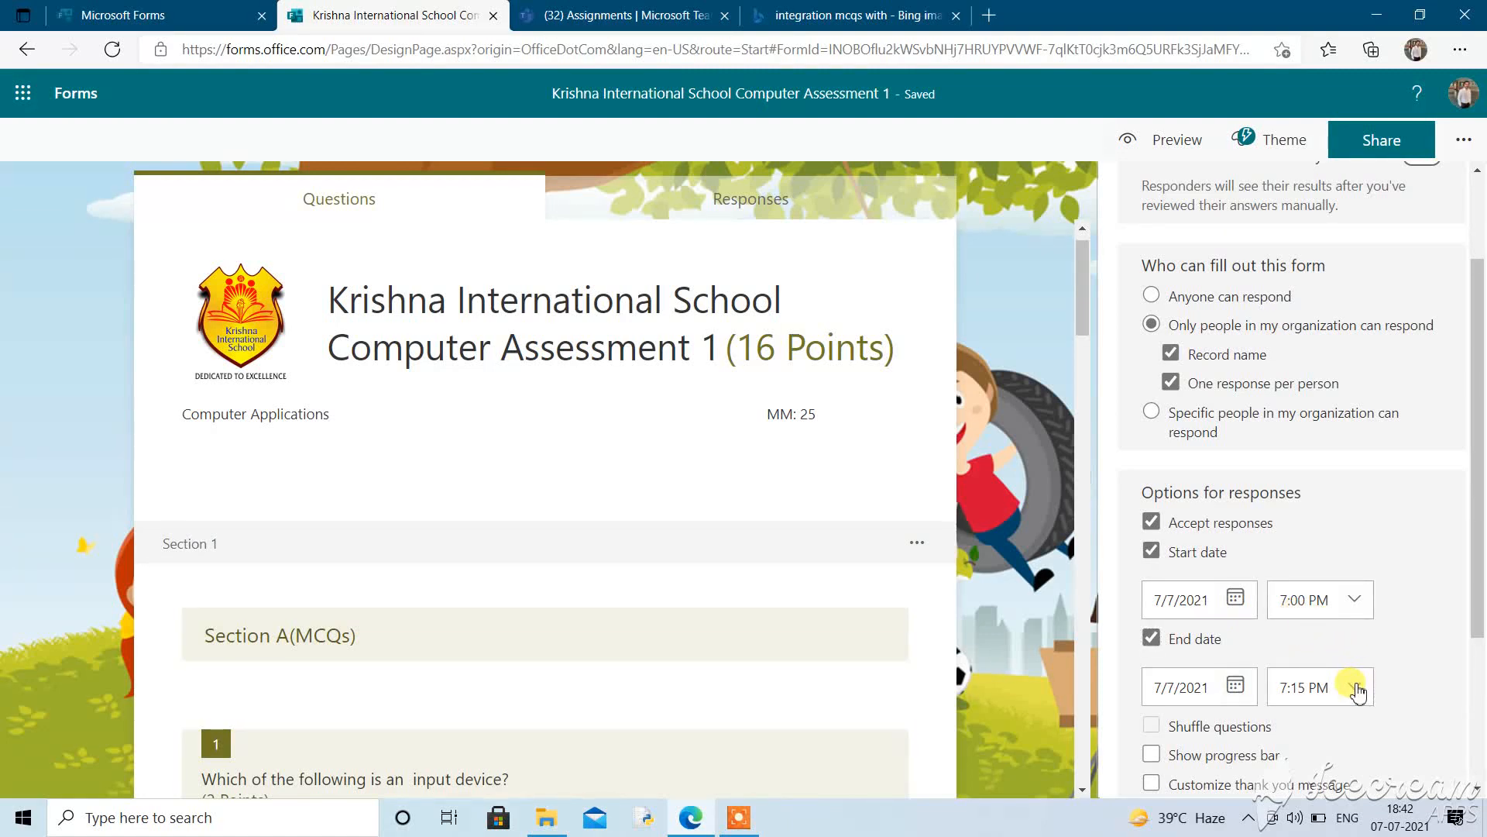
left_click(1359, 688)
left_click(1355, 580)
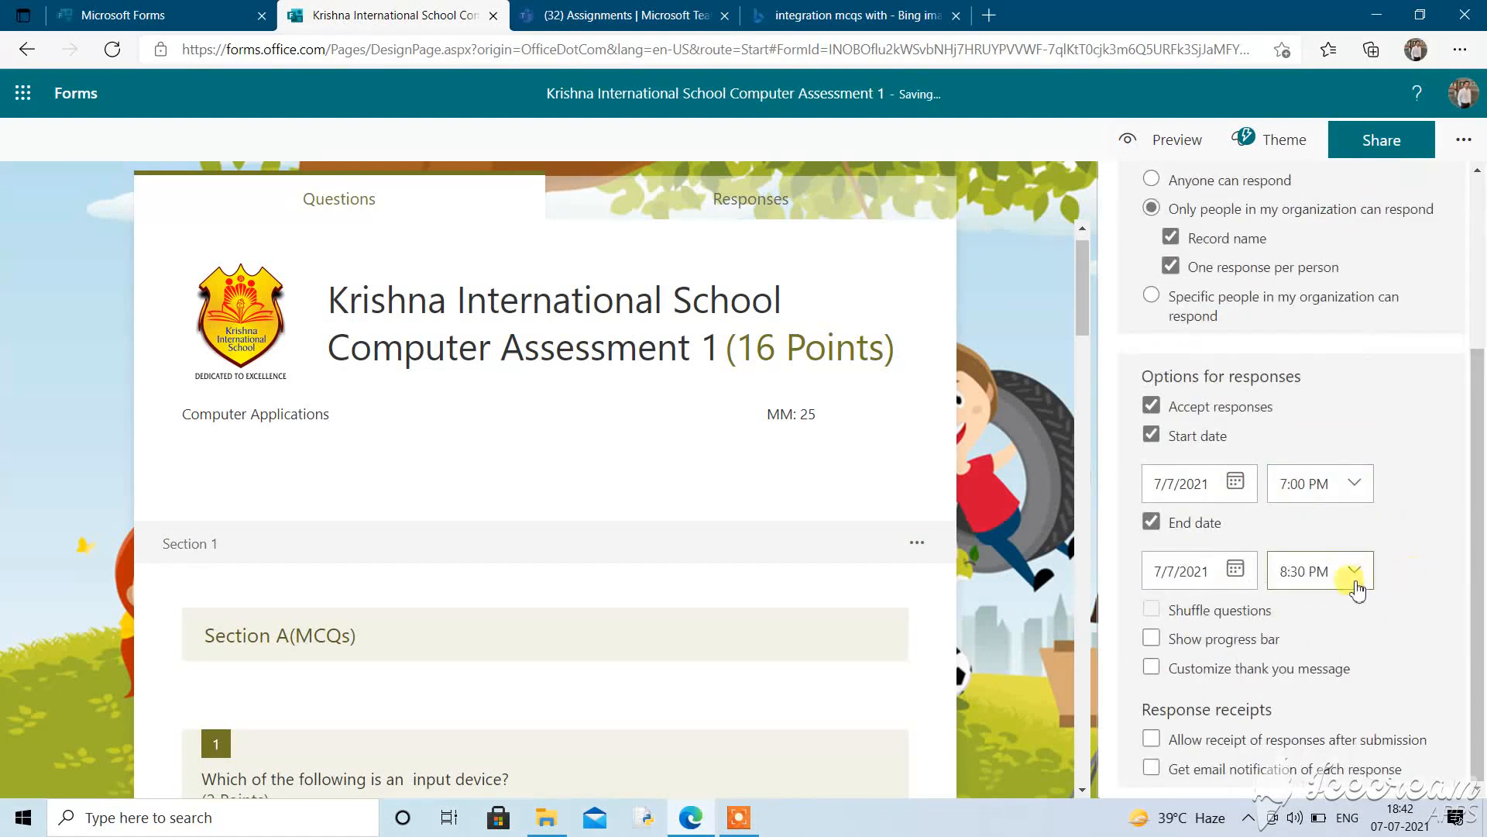
left_click(1352, 573)
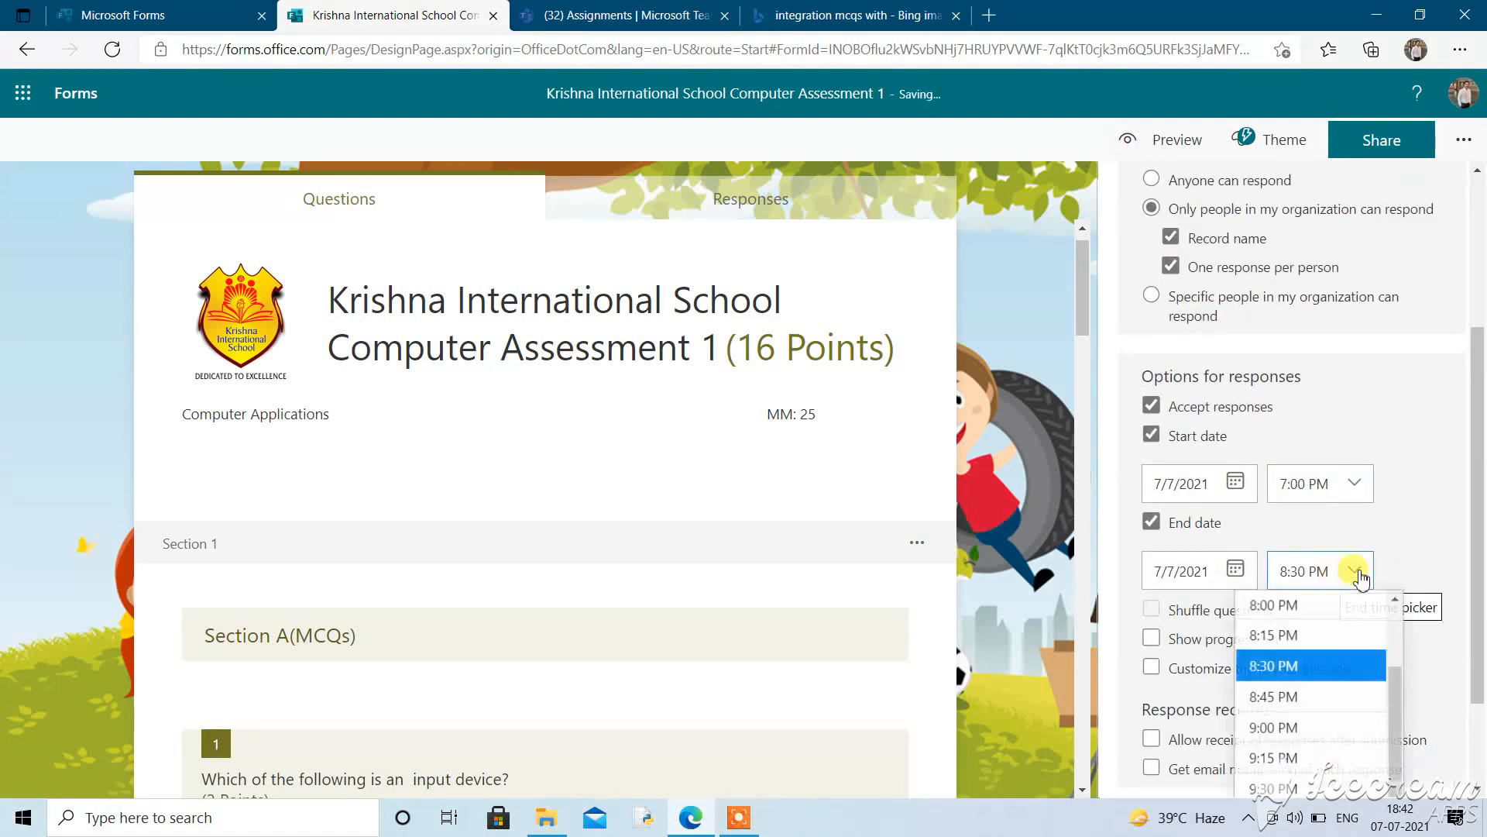
left_click_drag(1396, 708, 1401, 668)
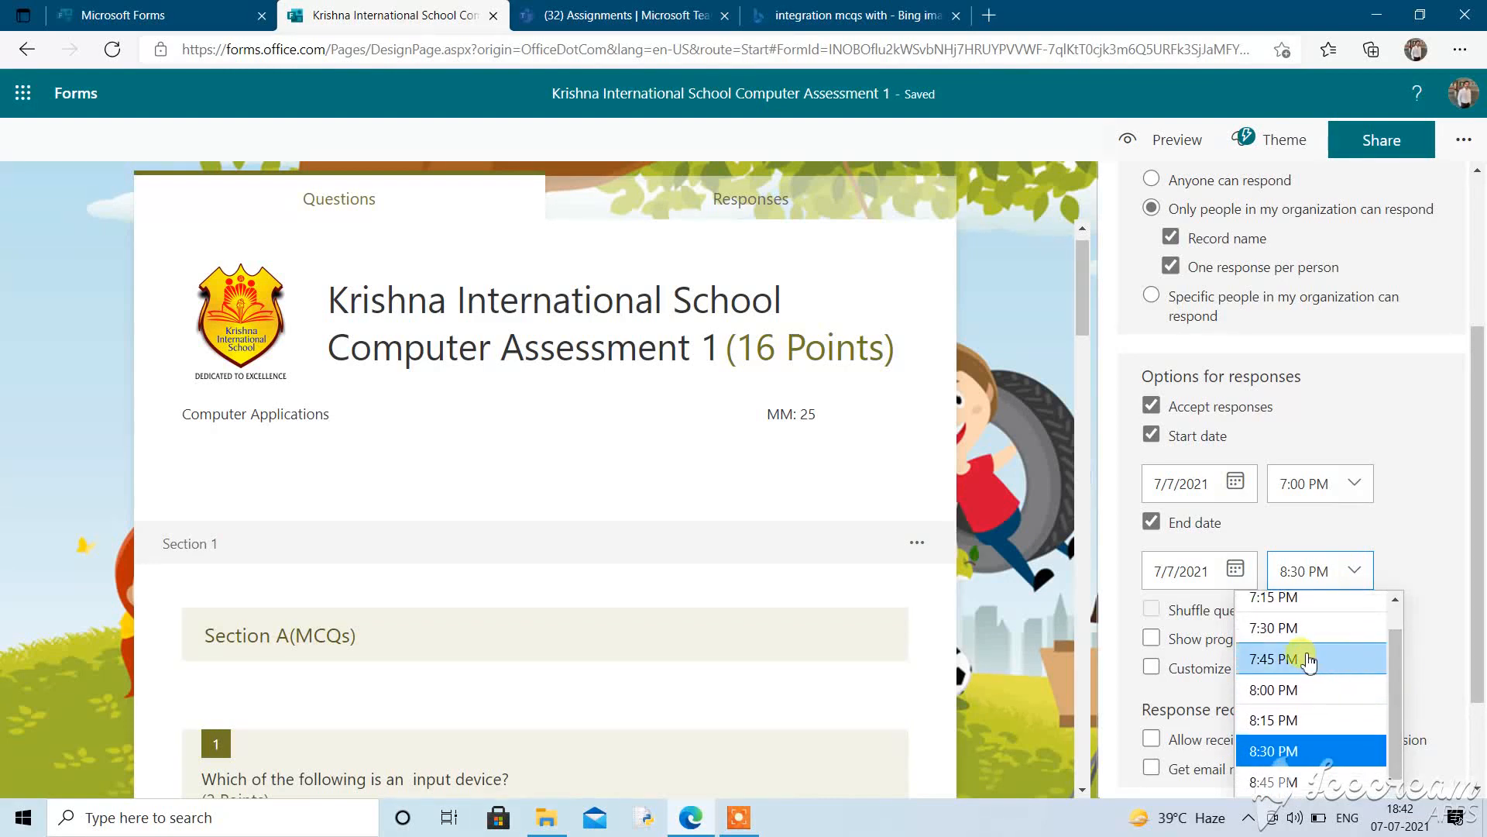
left_click(1280, 628)
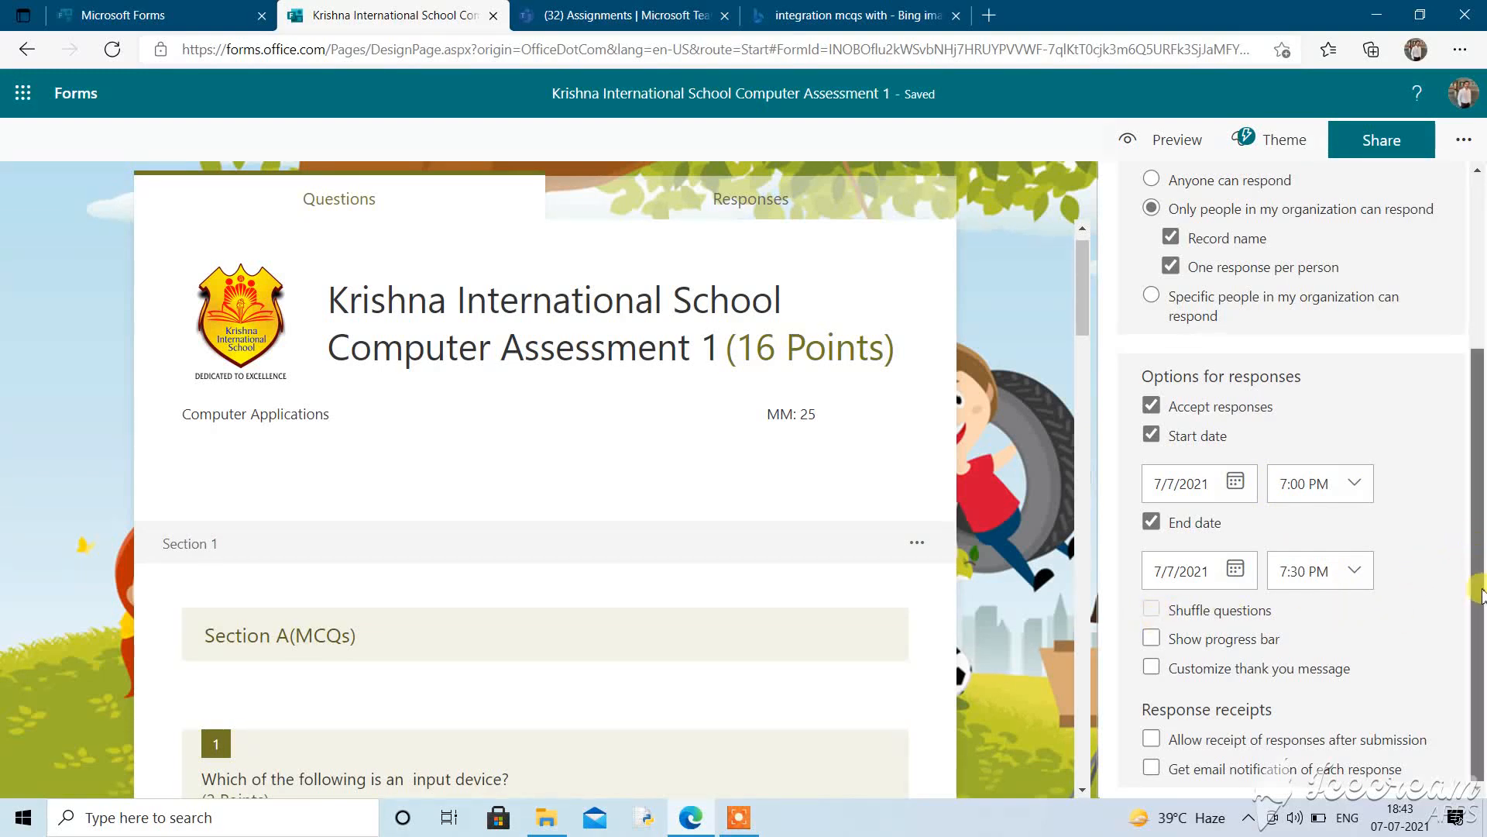
Customize the thank-you message to "Thank you for submitting the paper.", signed with the teacher's name and "HOD Comp.Sci. Deptt." on separate lines
left_click(1151, 668)
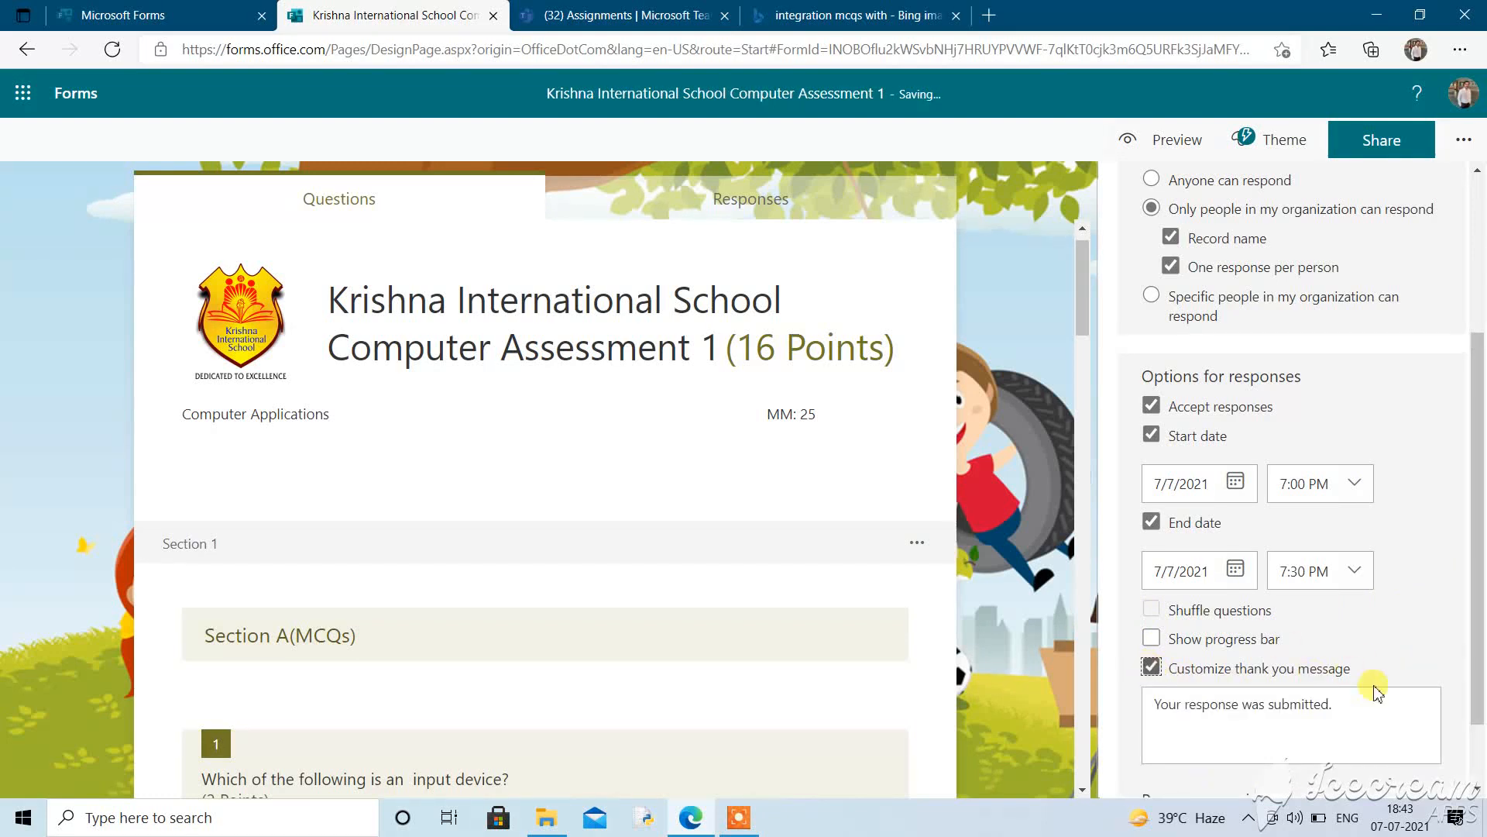
left_click_drag(1341, 701, 1107, 701)
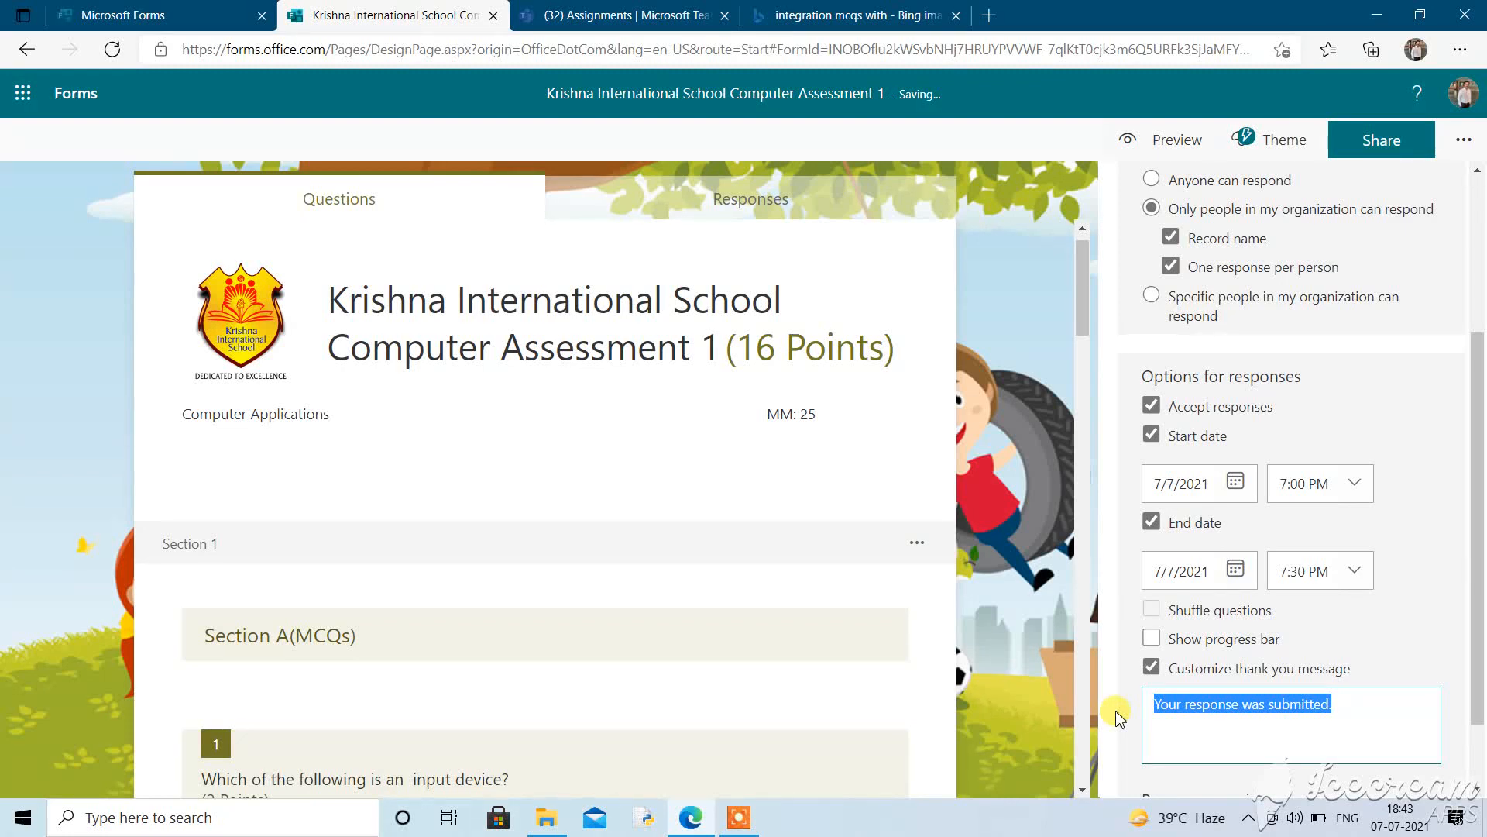
left_click(1326, 702)
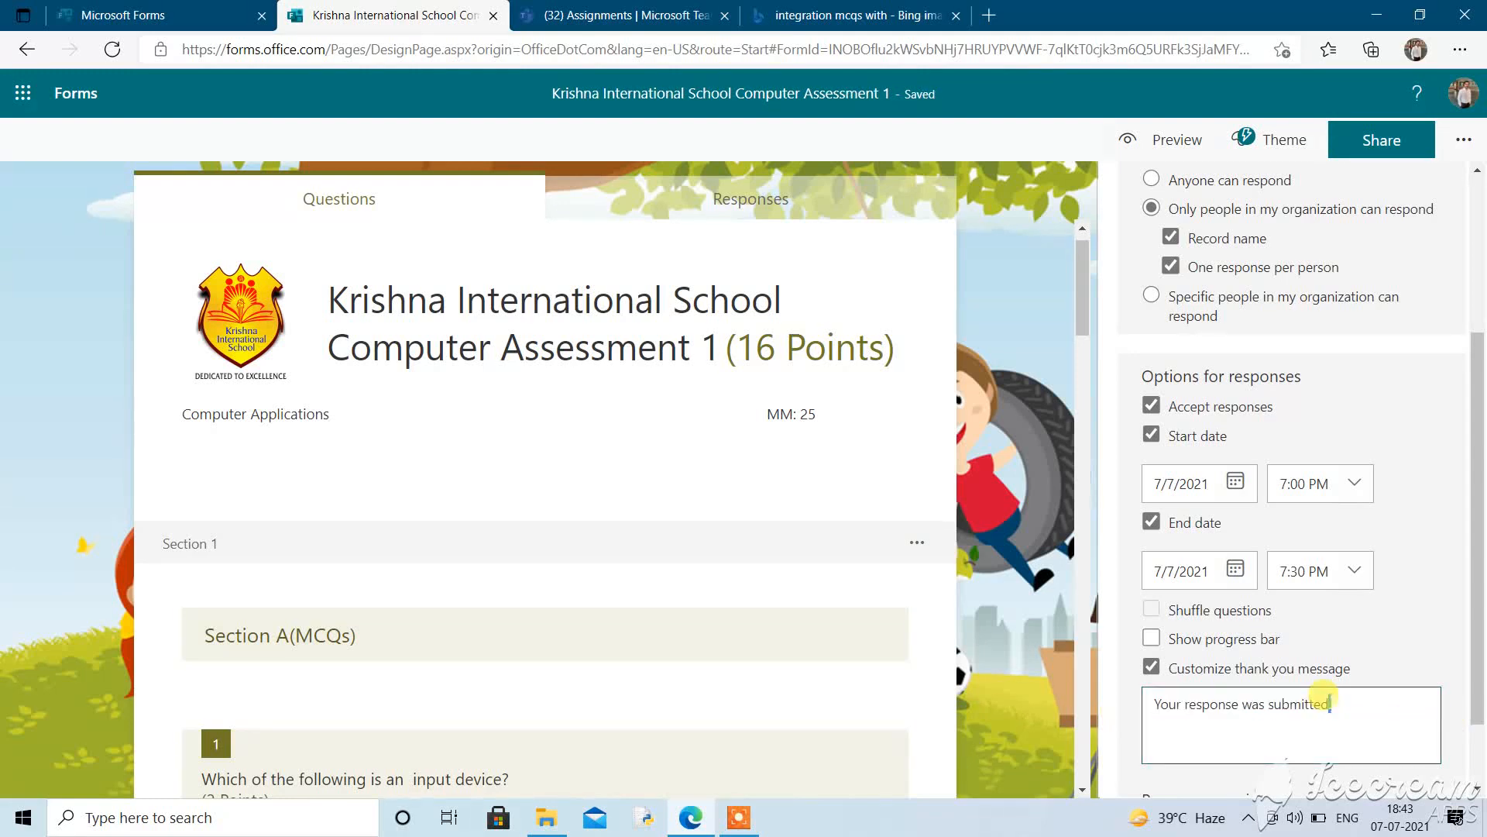
key("BackSpace")
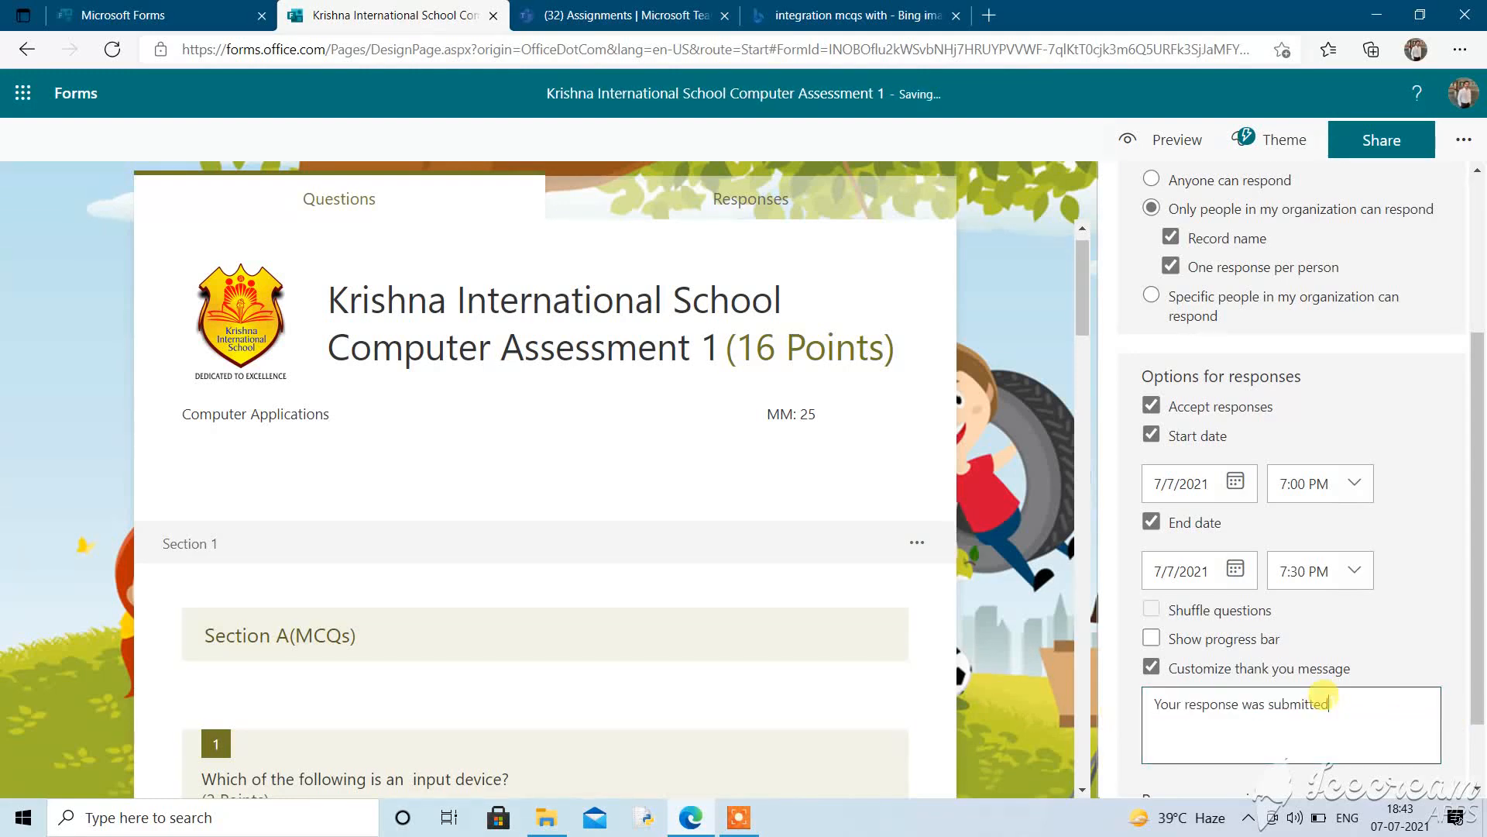
key("ctrl+a")
key("BackSpace")
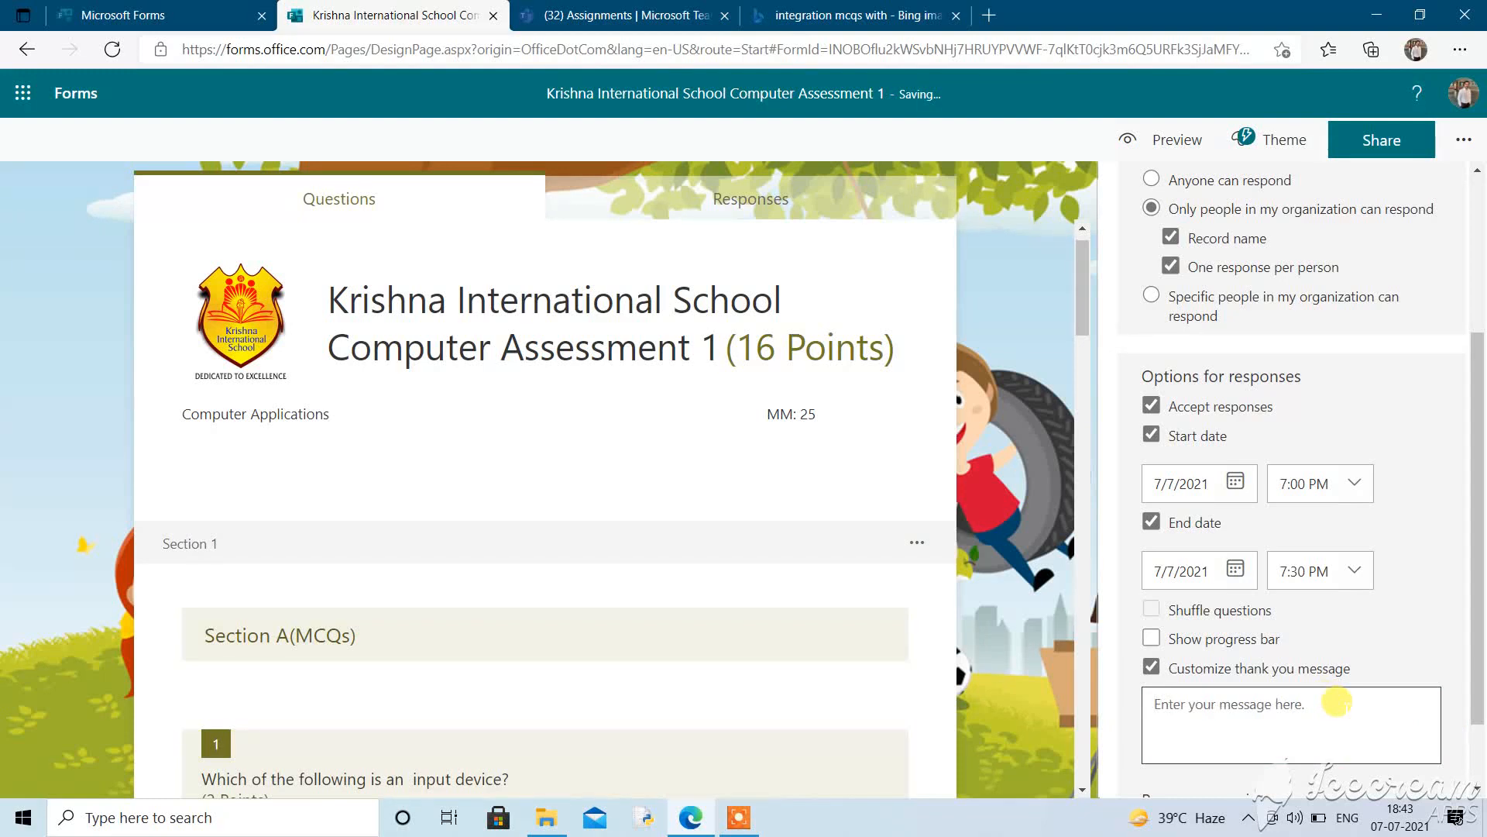
type("Thank you for submitting the paper ")
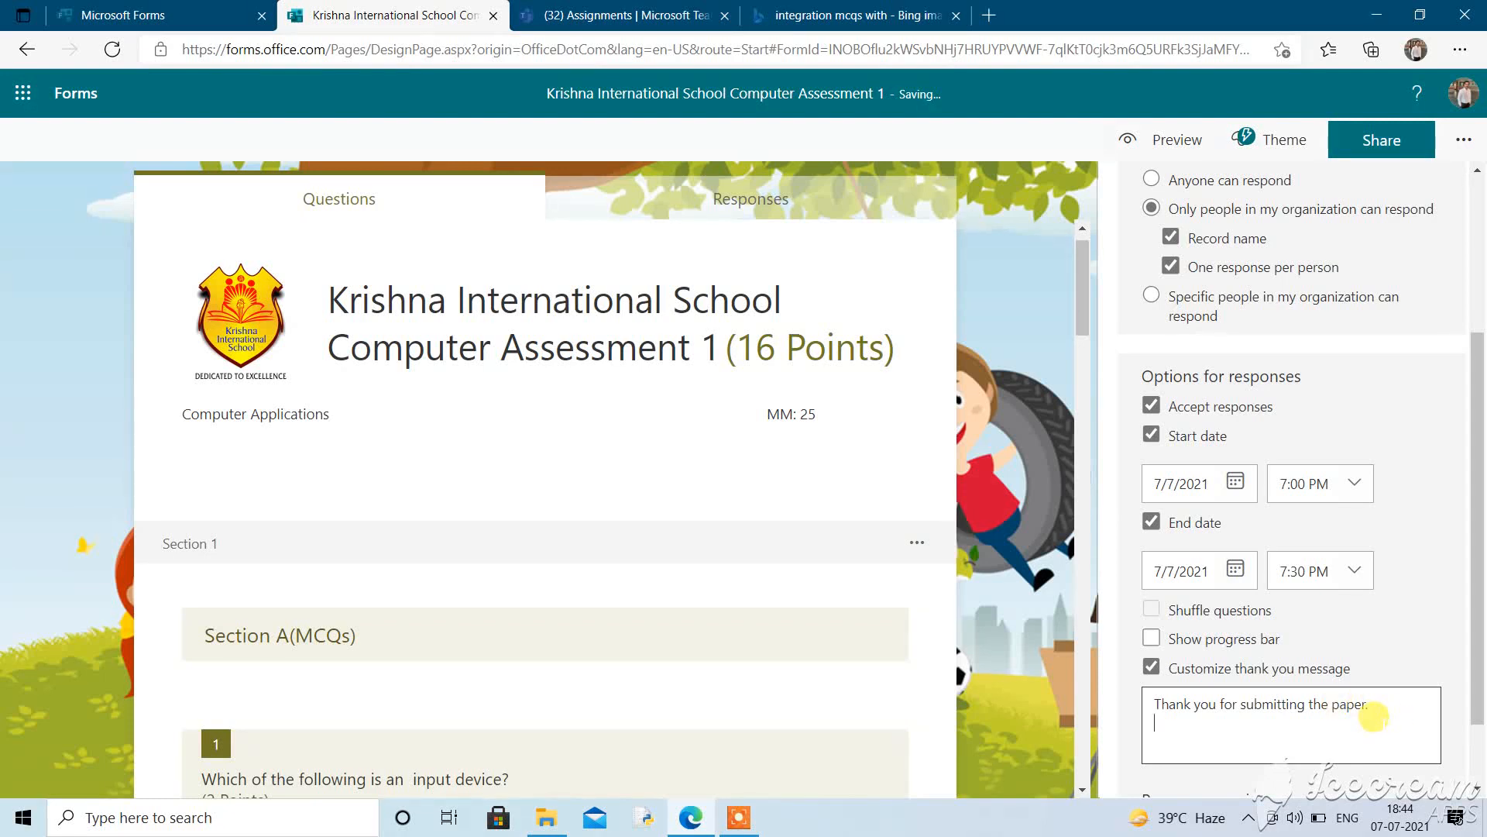
type("From Vivek Upadhyaya")
key("Return")
type("HOD")
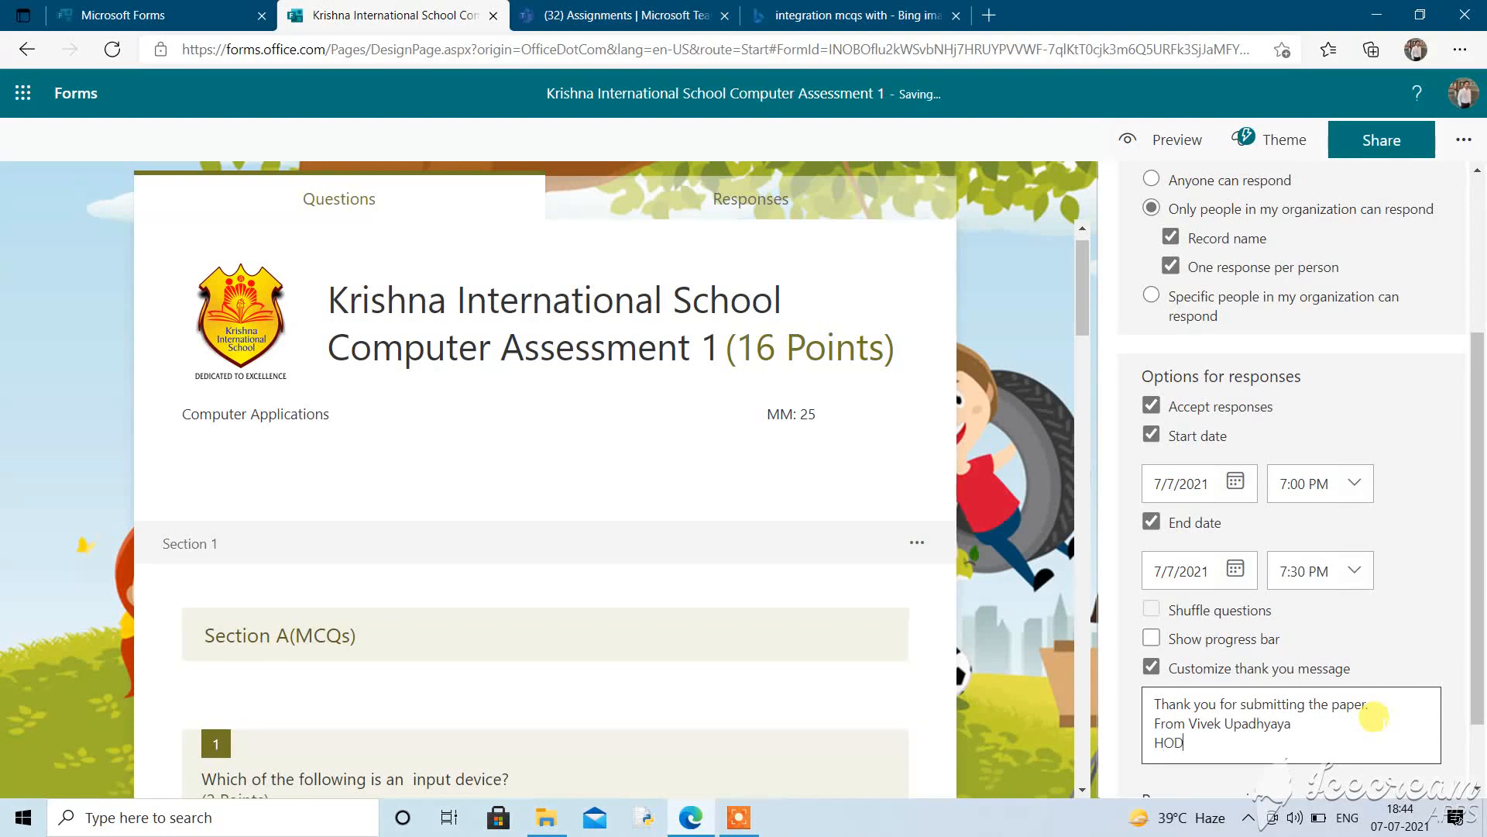
type(" Comp.Sci. Deptt.")
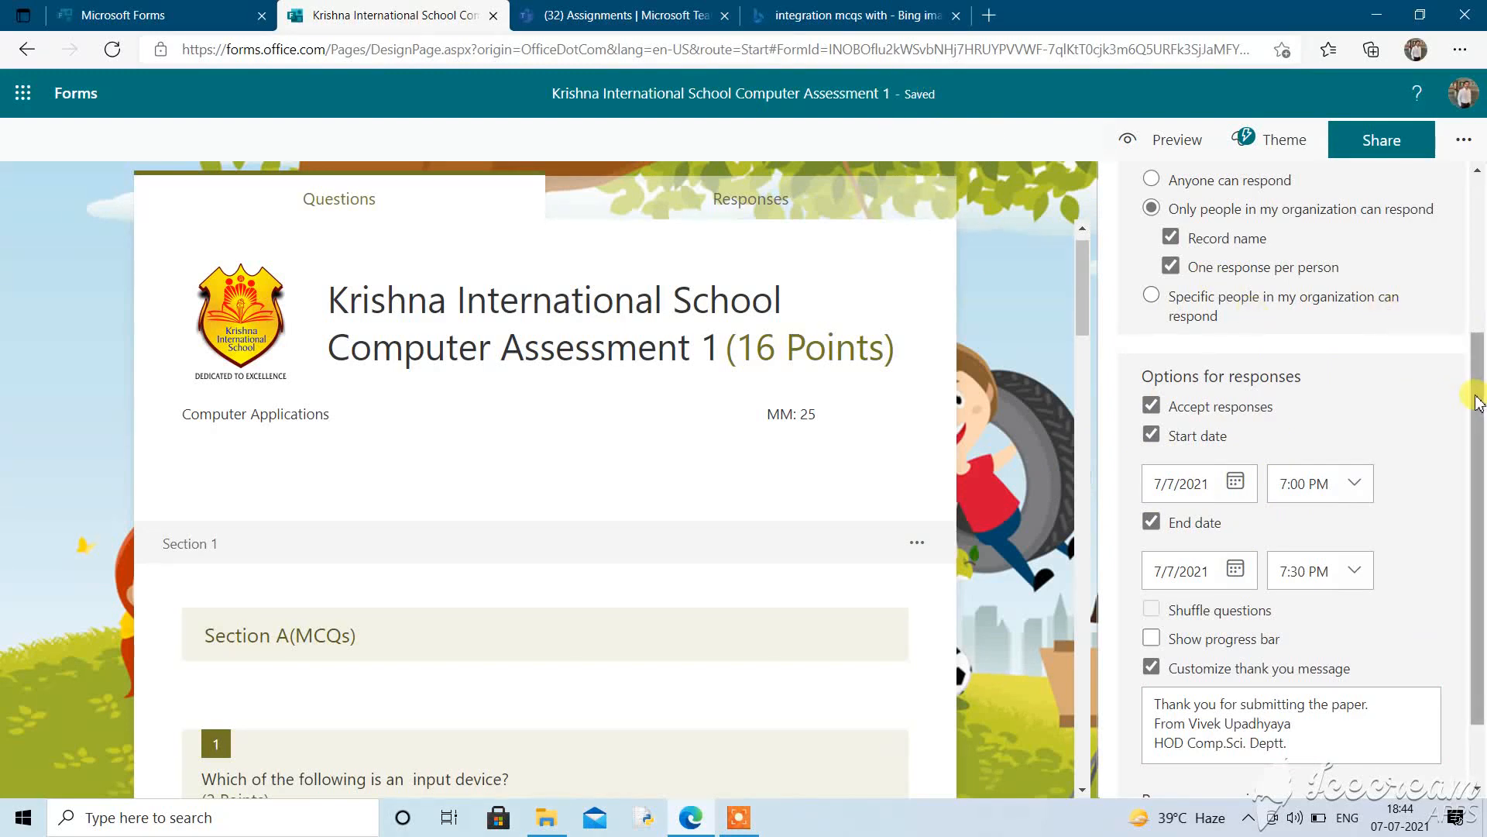
Try turning on Show results automatically in the quiz settings, and switch it back off
left_click_drag(1476, 396, 1478, 204)
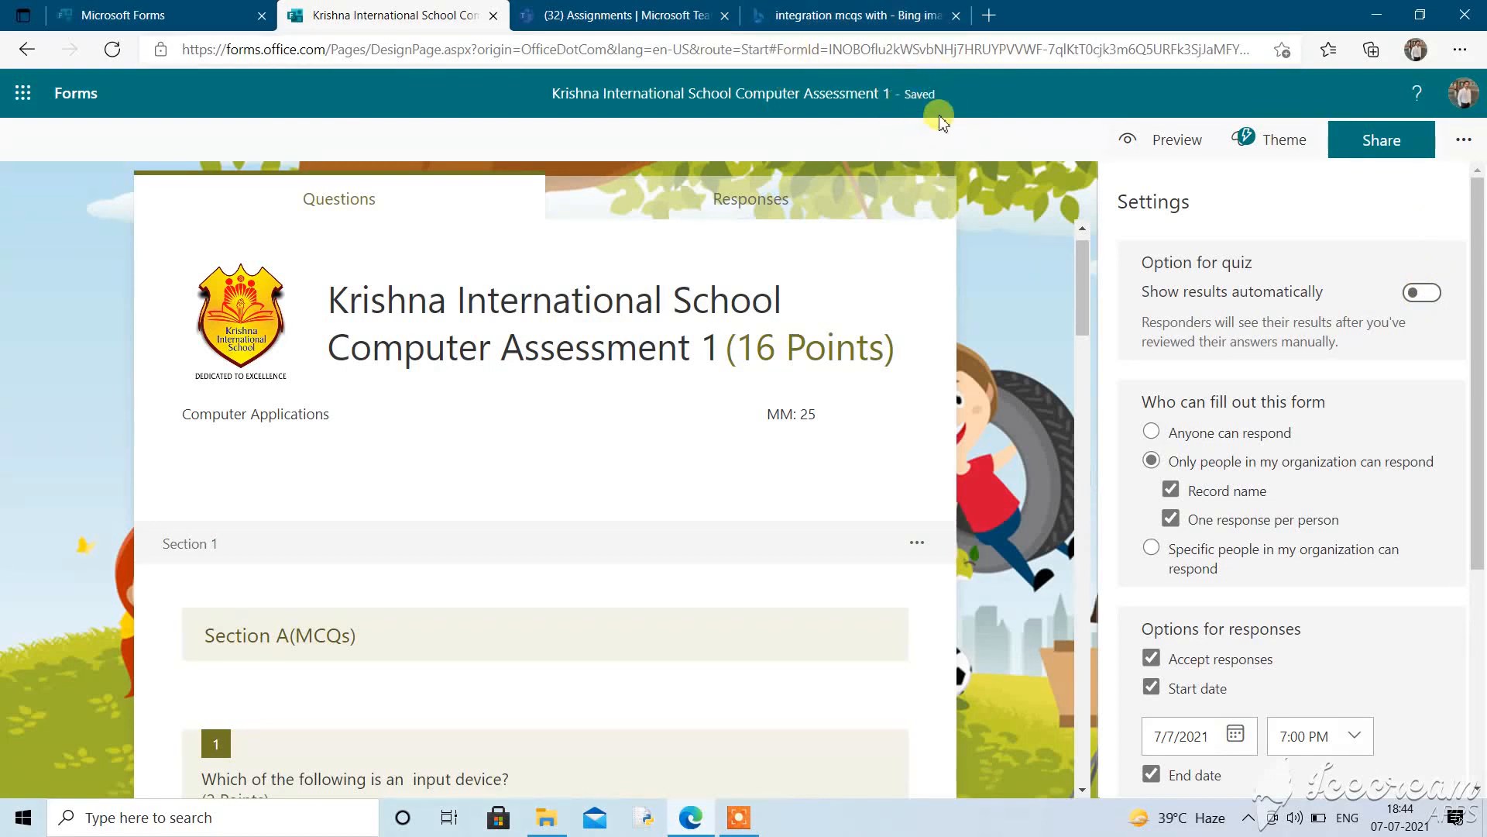
left_click(1415, 297)
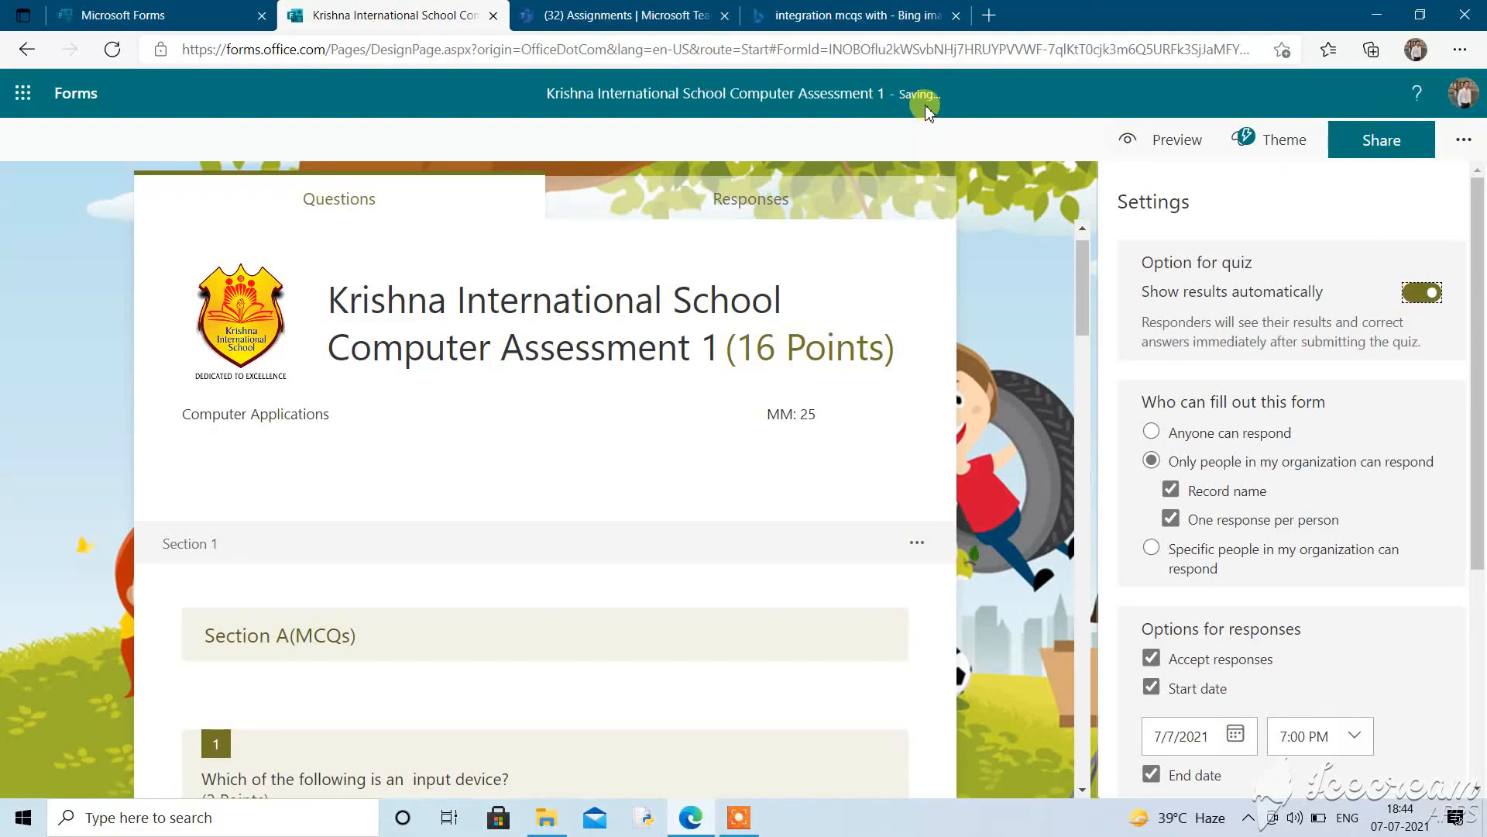
left_click(1418, 294)
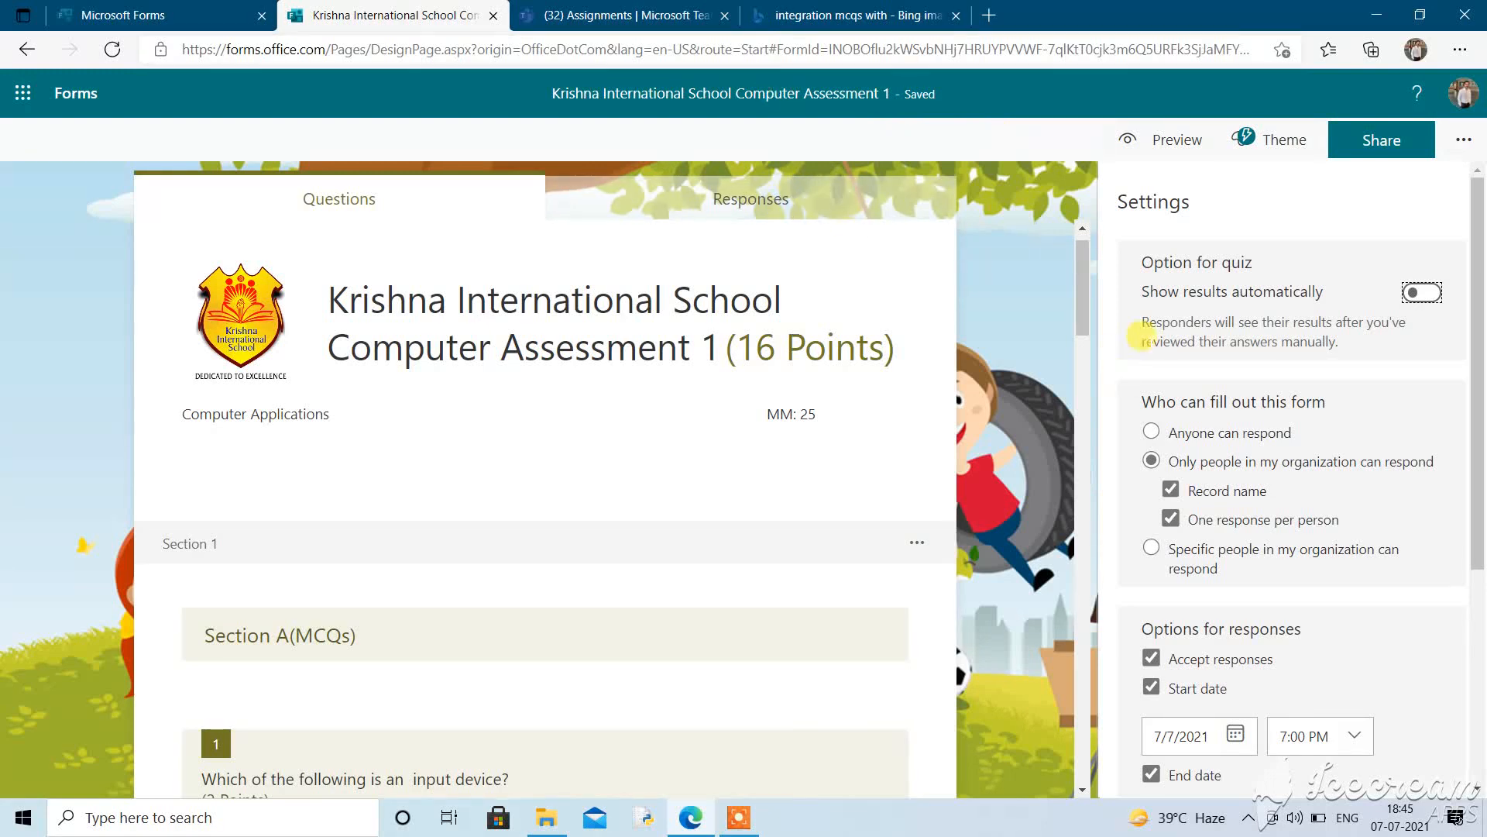
left_click_drag(1481, 260, 1478, 194)
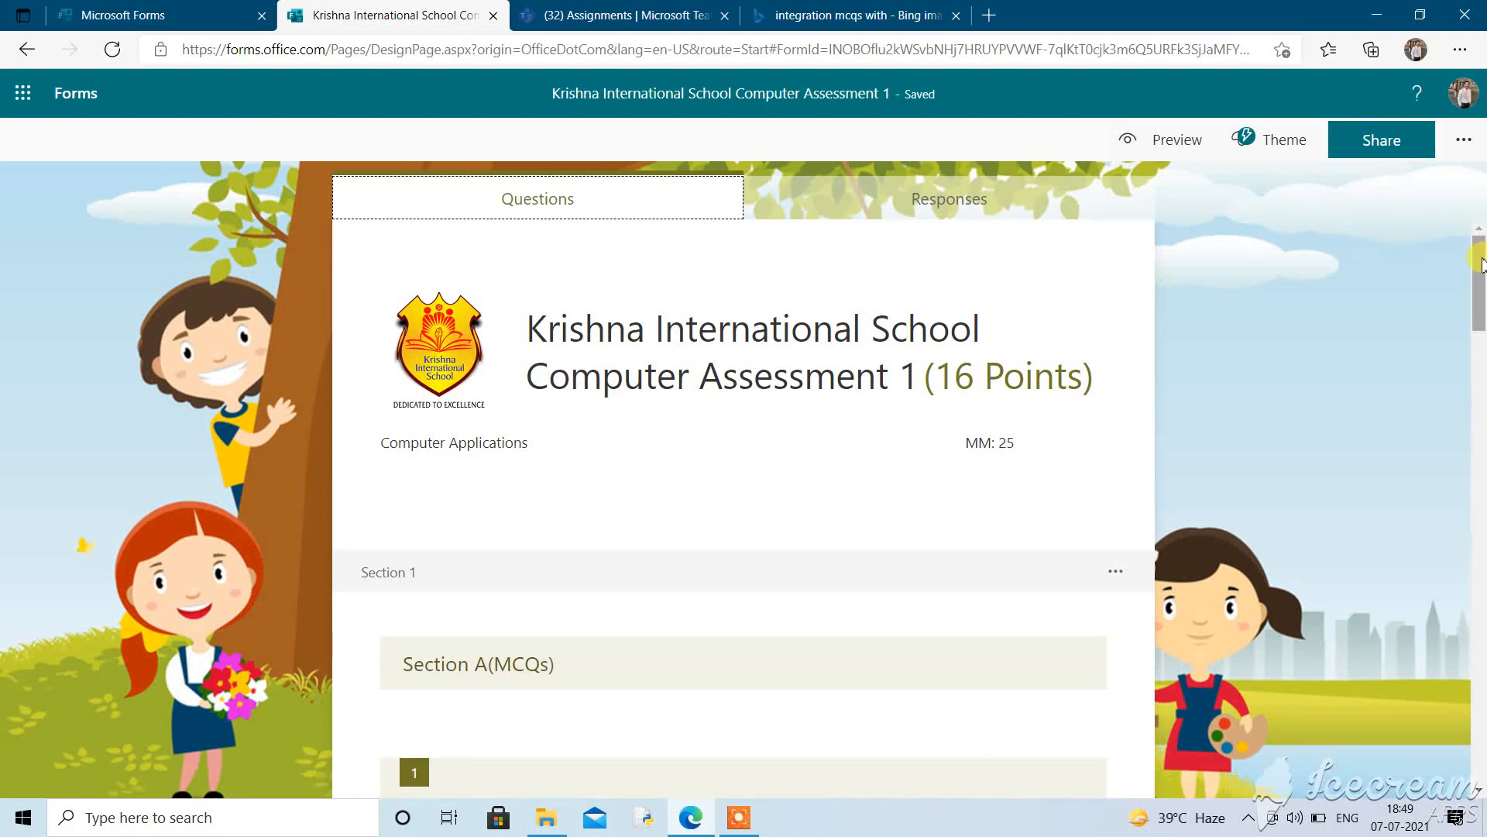
Preview the quiz, answer question 1 with Mouse and question 2 with Monitor, and continue to Section B
scroll(755, 354, "down", 6)
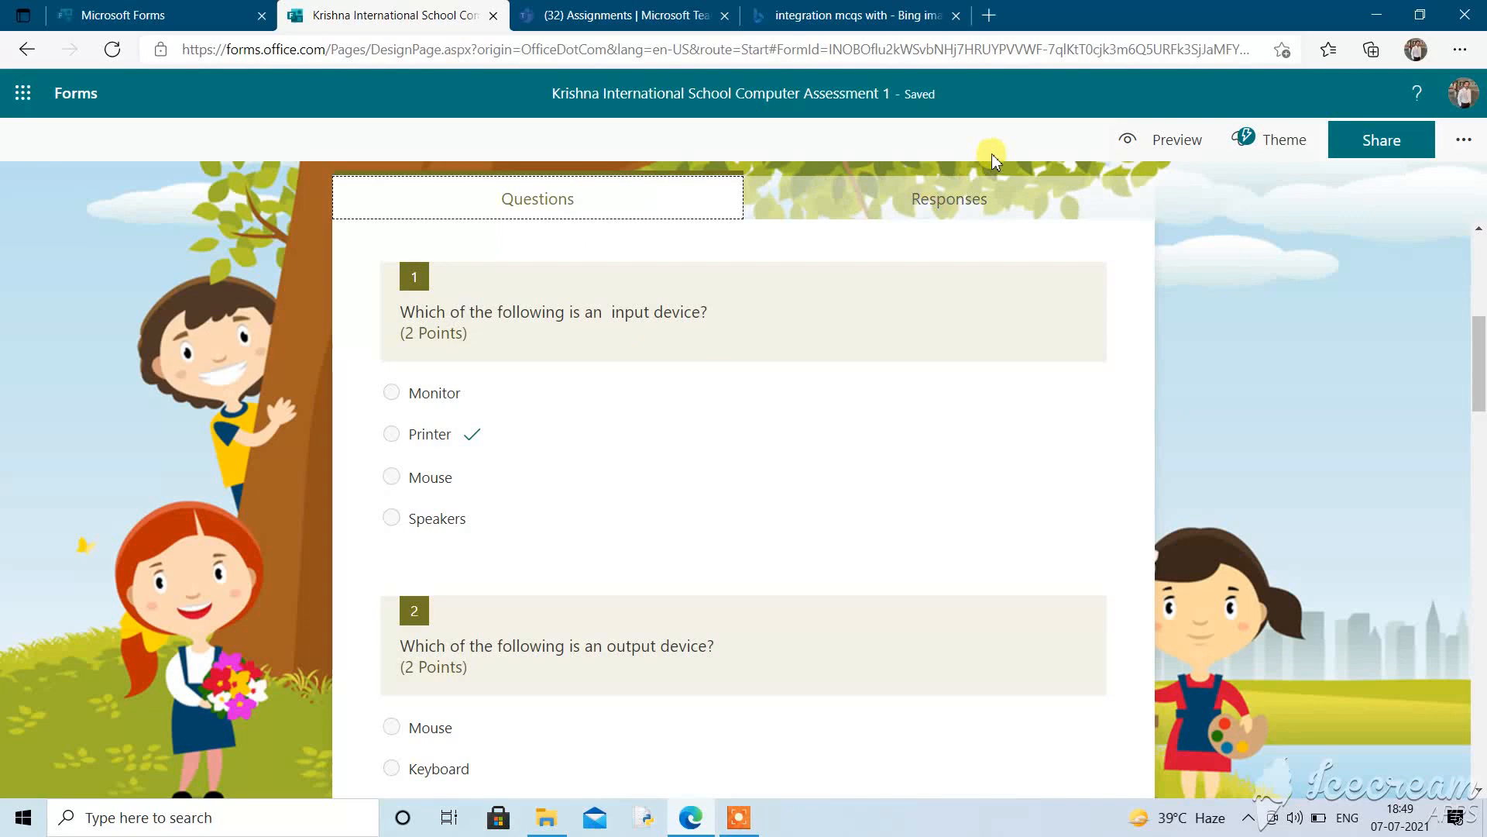
left_click(1151, 139)
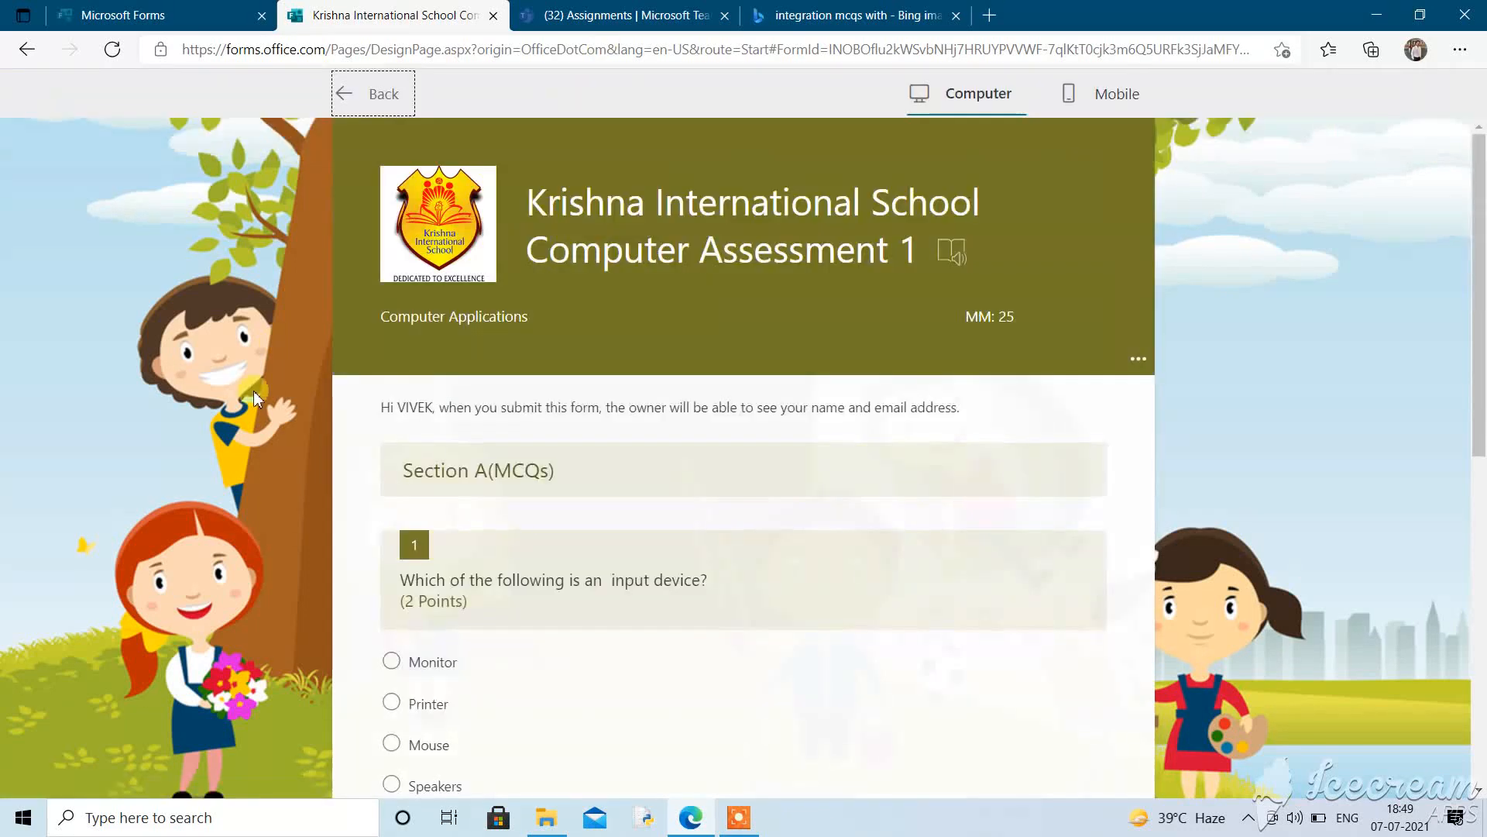
left_click(391, 701)
key("space")
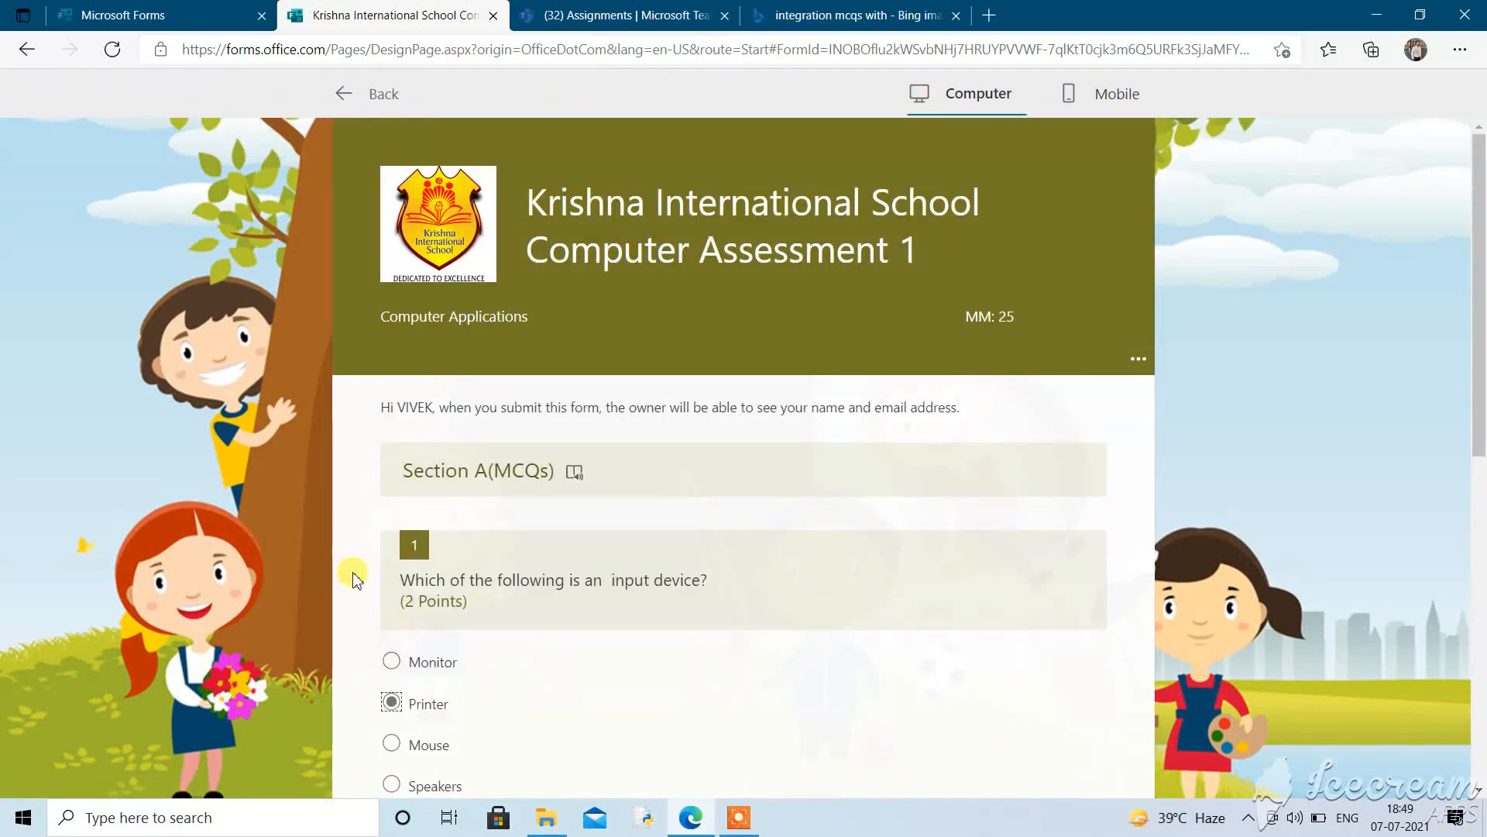
left_click(392, 745)
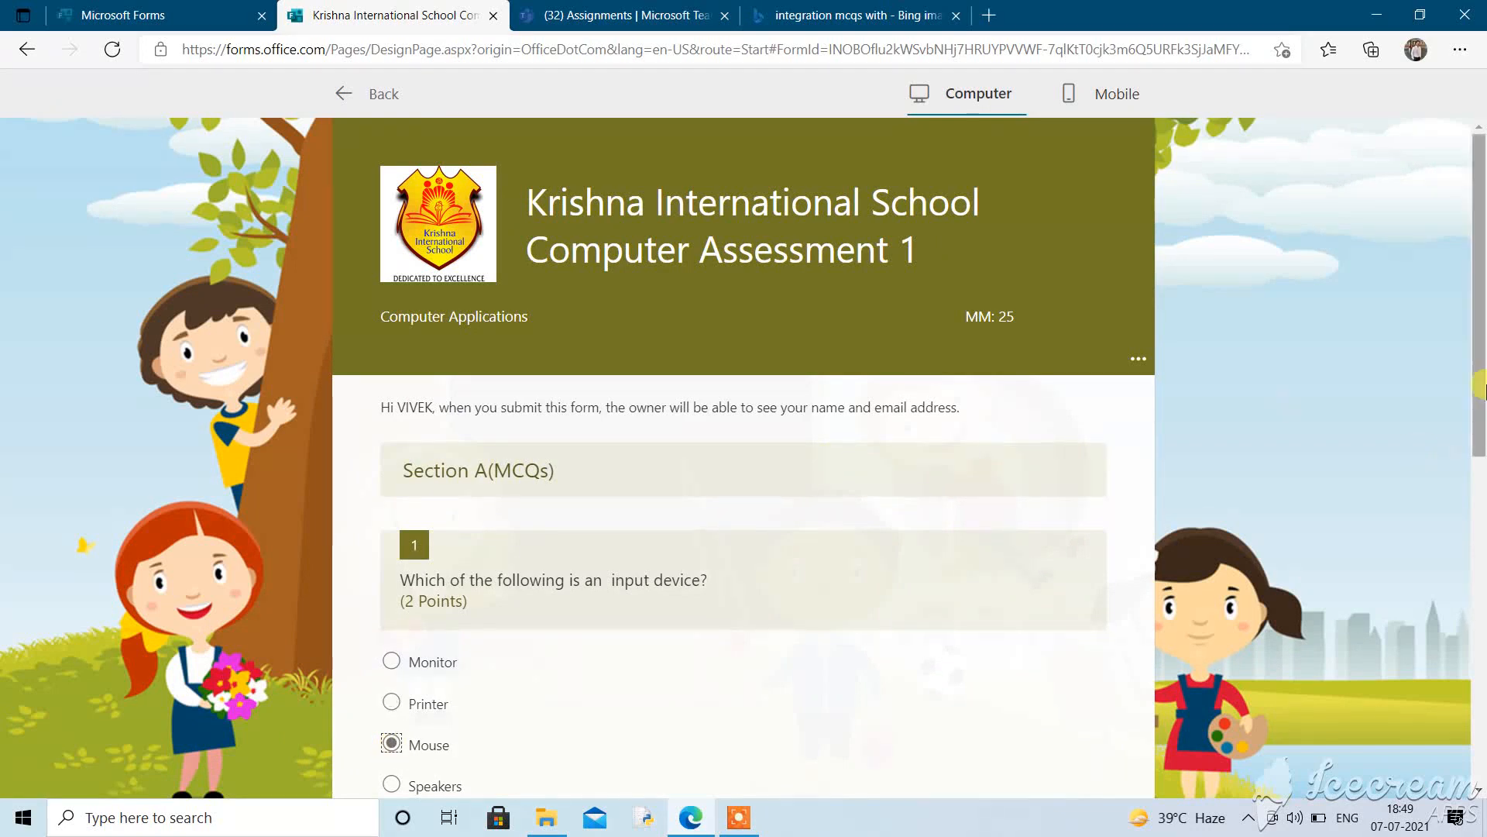
scroll(1478, 542, "down", 5)
left_click(392, 385)
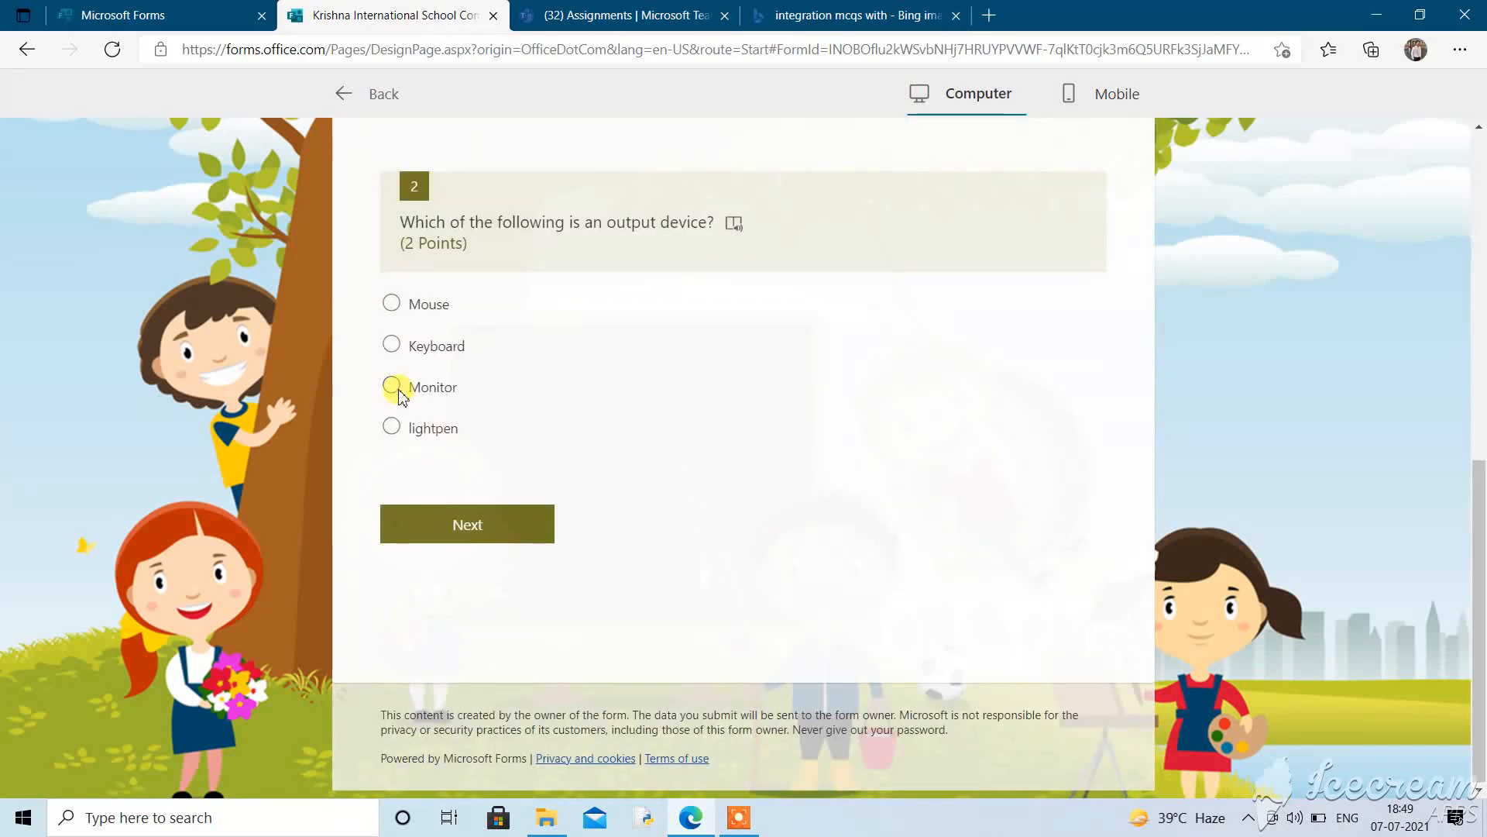
left_click(524, 530)
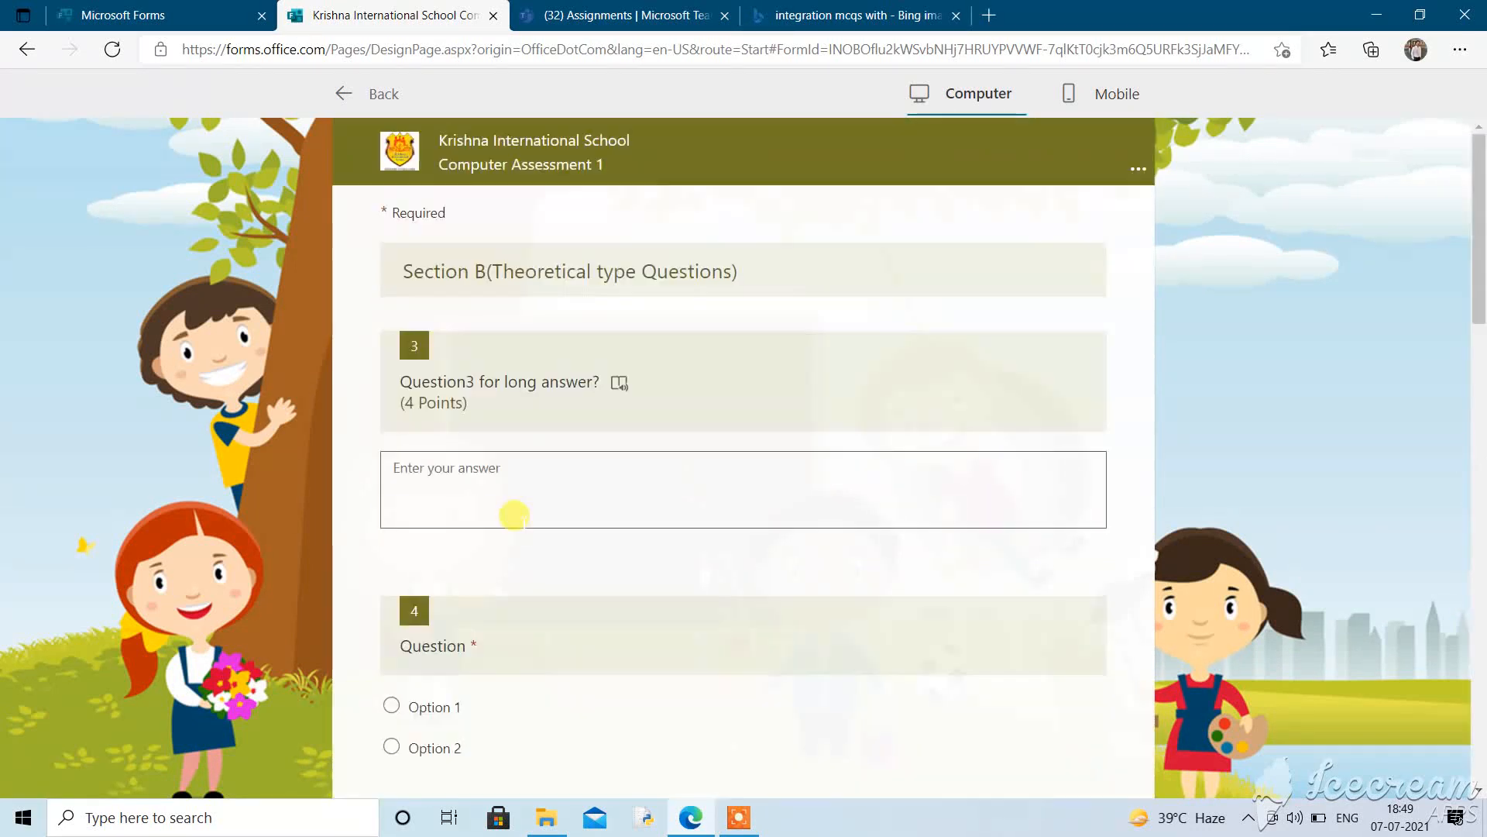
Answer question 3 with "fdssfgsfdg", question 4 with Option 1 and question 5 with log₄(19)
left_click(458, 464)
type("fdssfgsfdg")
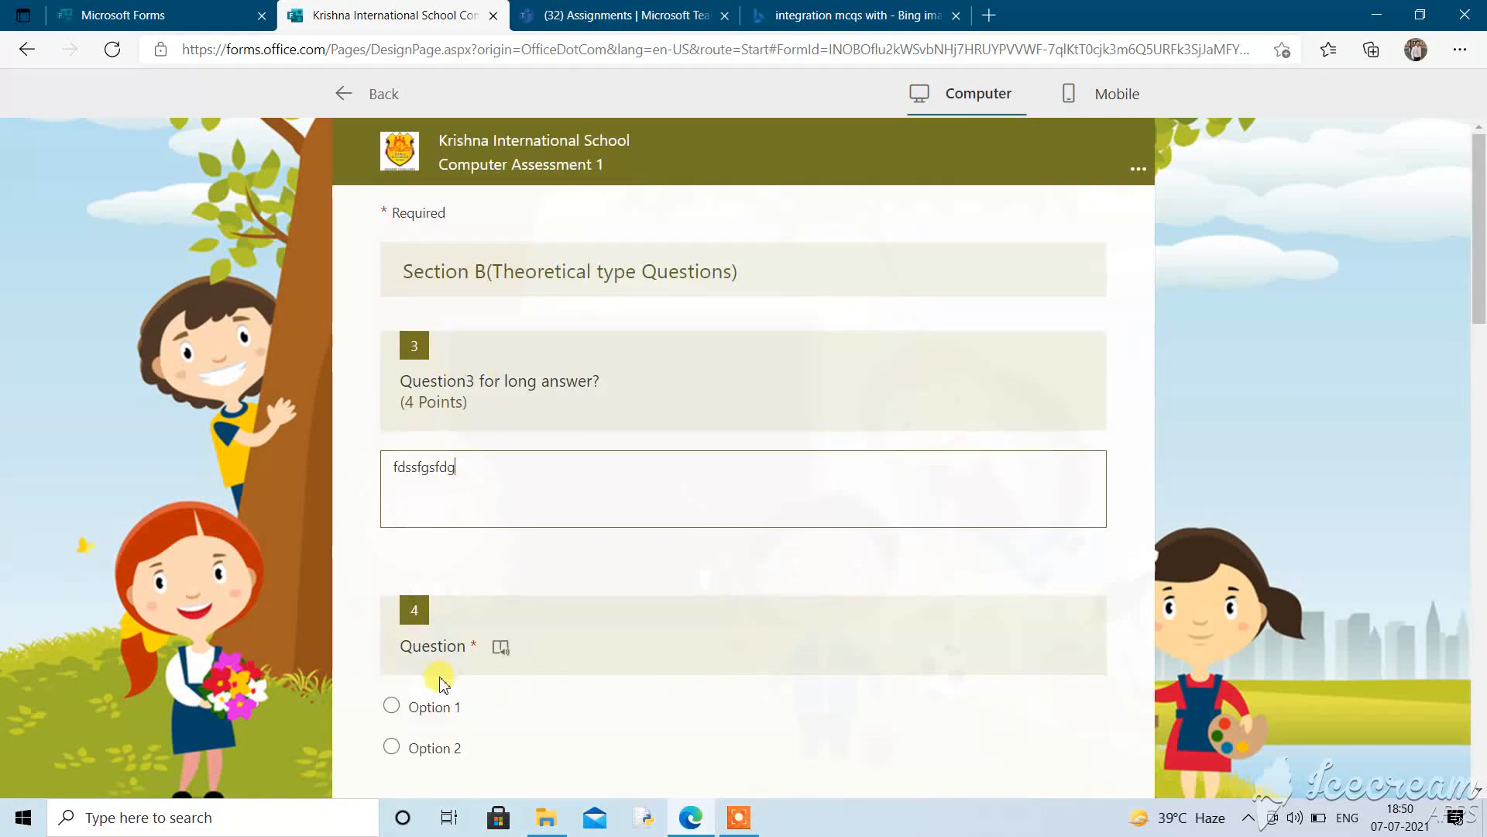
left_click(392, 706)
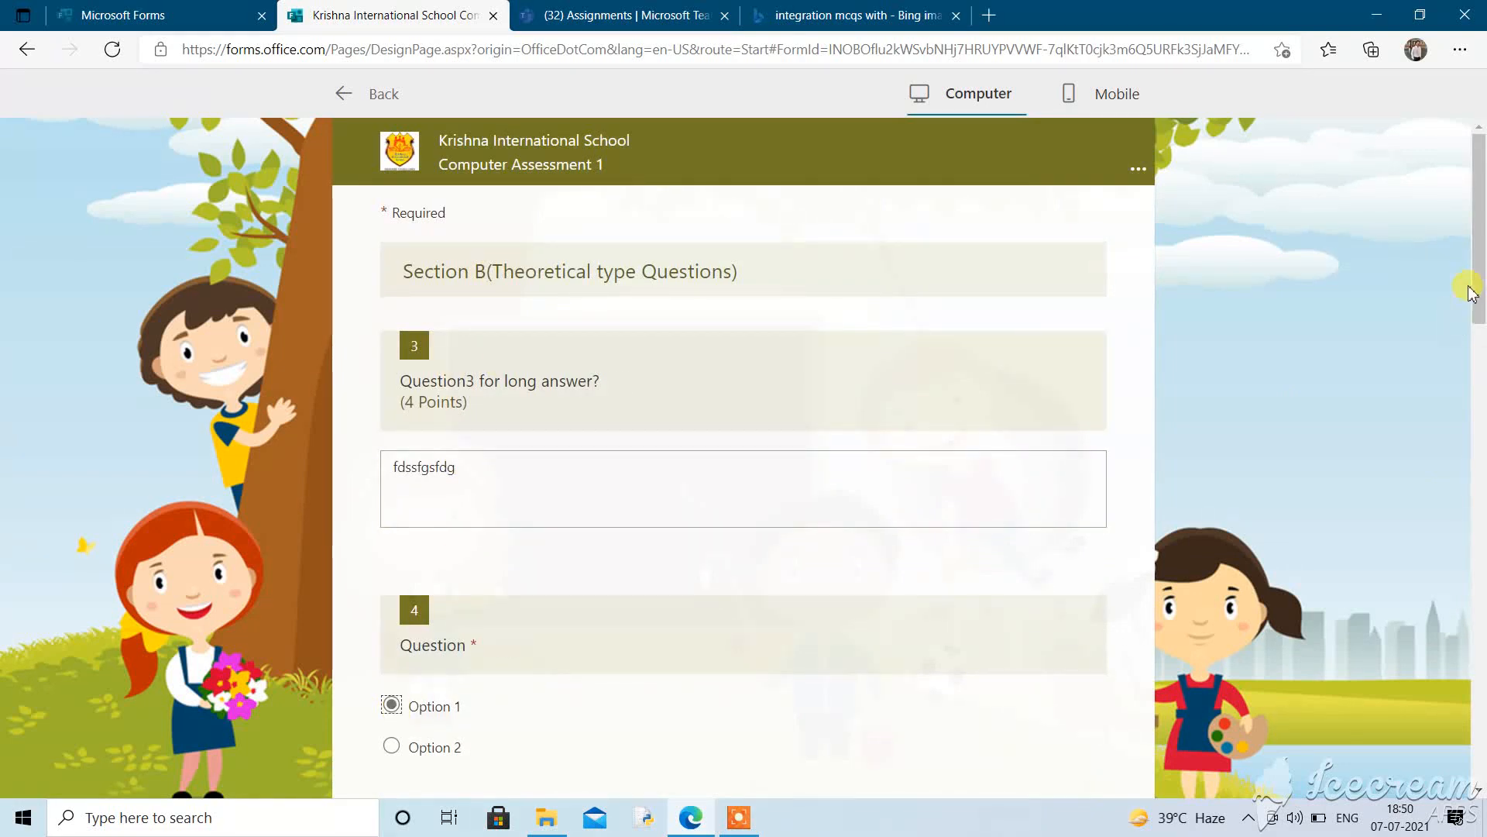
left_click_drag(1476, 282, 1481, 437)
scroll(1482, 438, "down", 3)
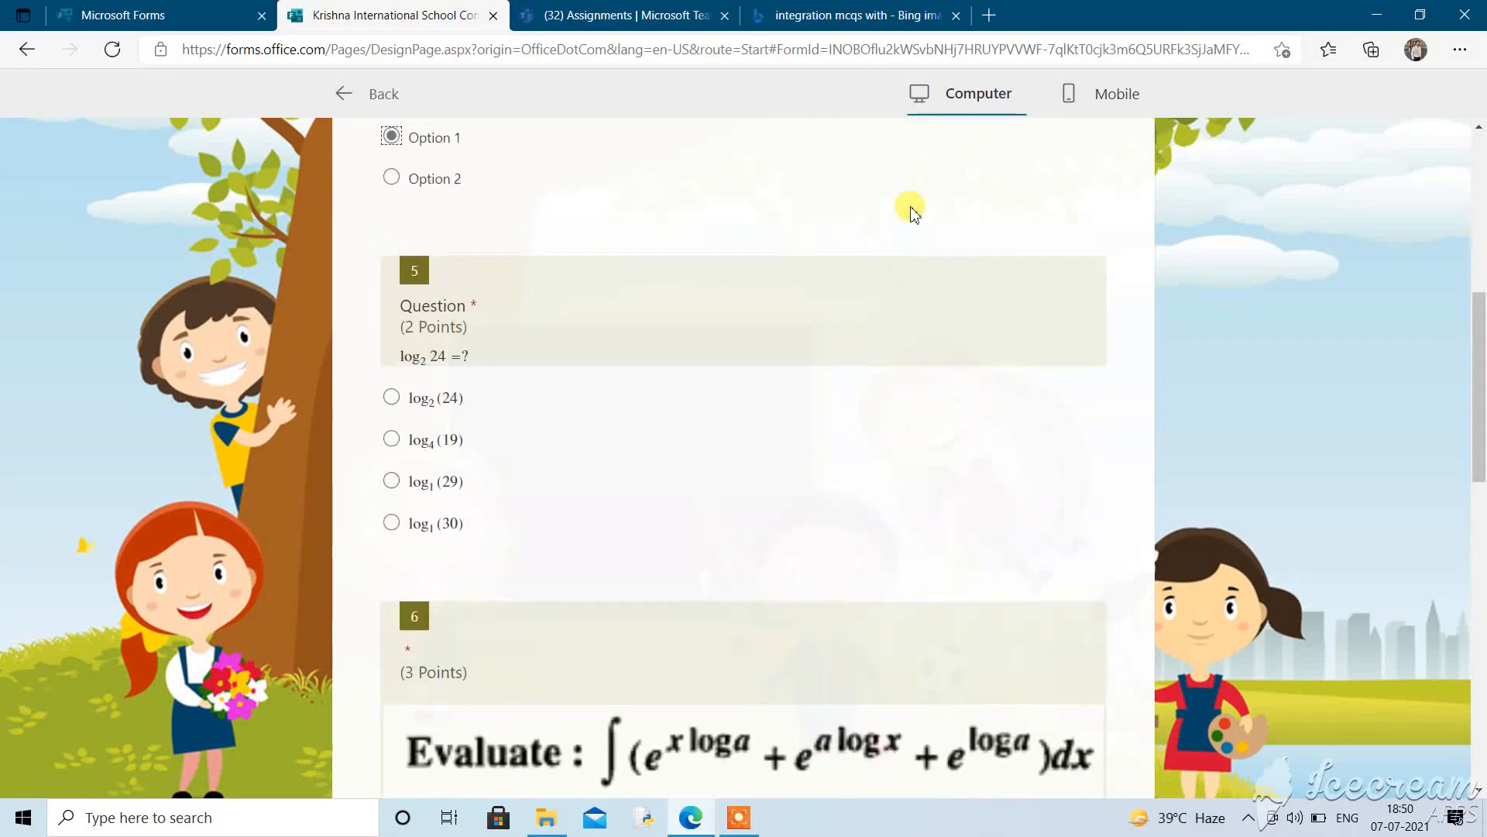
left_click(392, 440)
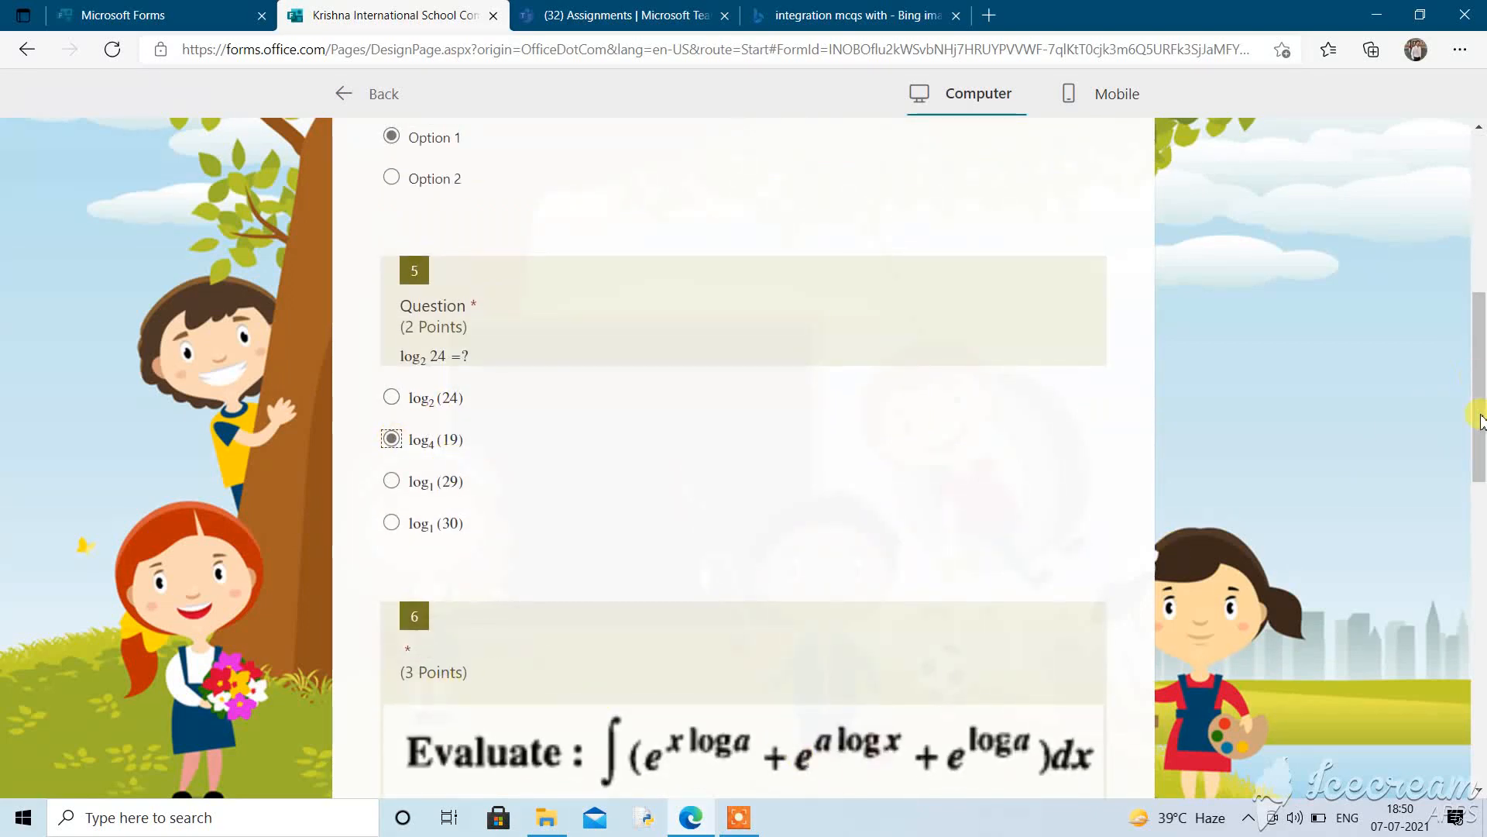
Answer question 6 with 78 and question 7 with B, and submit the response
left_click_drag(1478, 381, 1478, 572)
left_click(396, 257)
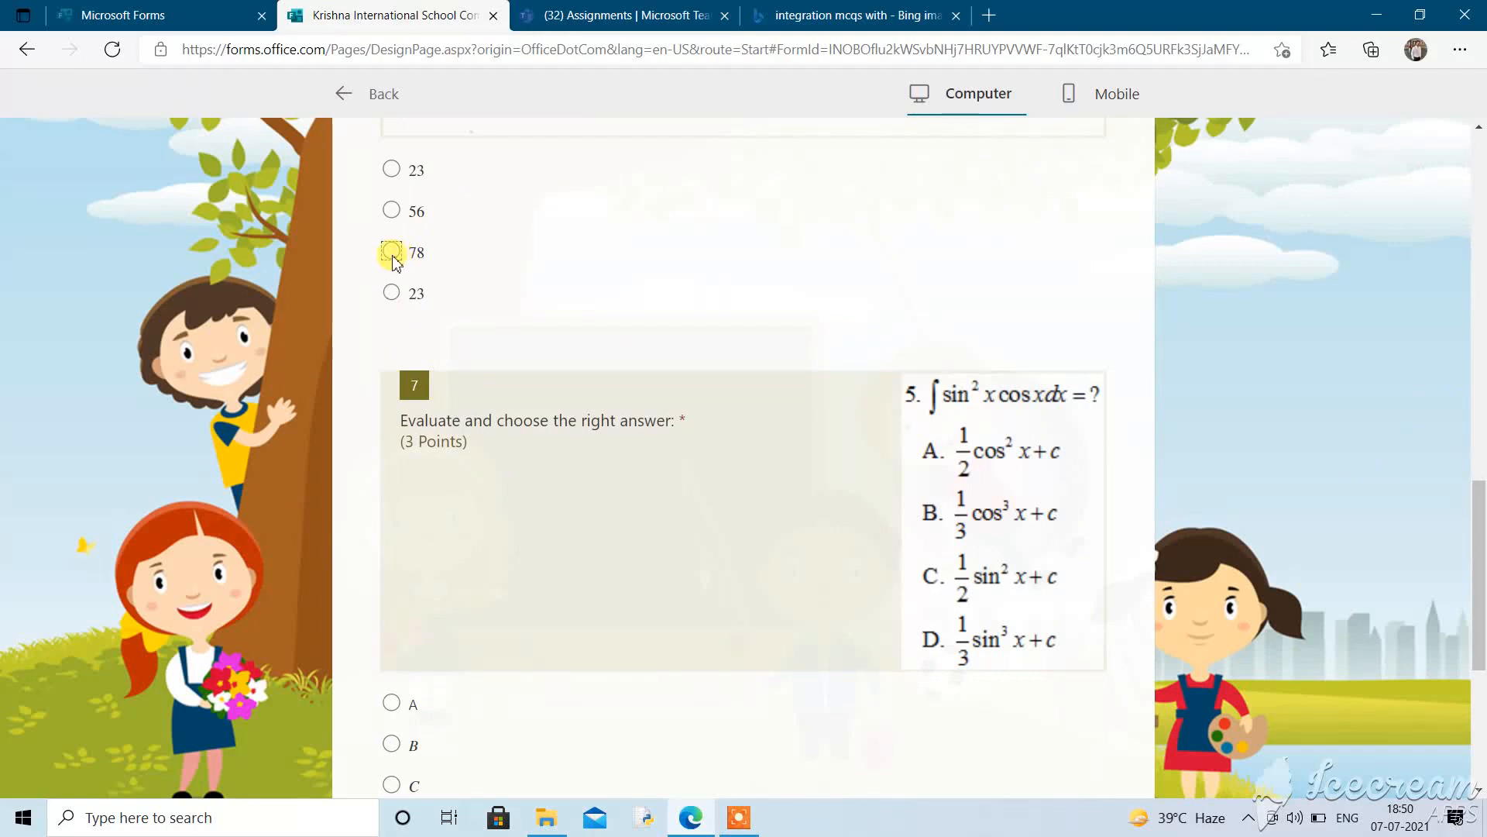
left_click(395, 746)
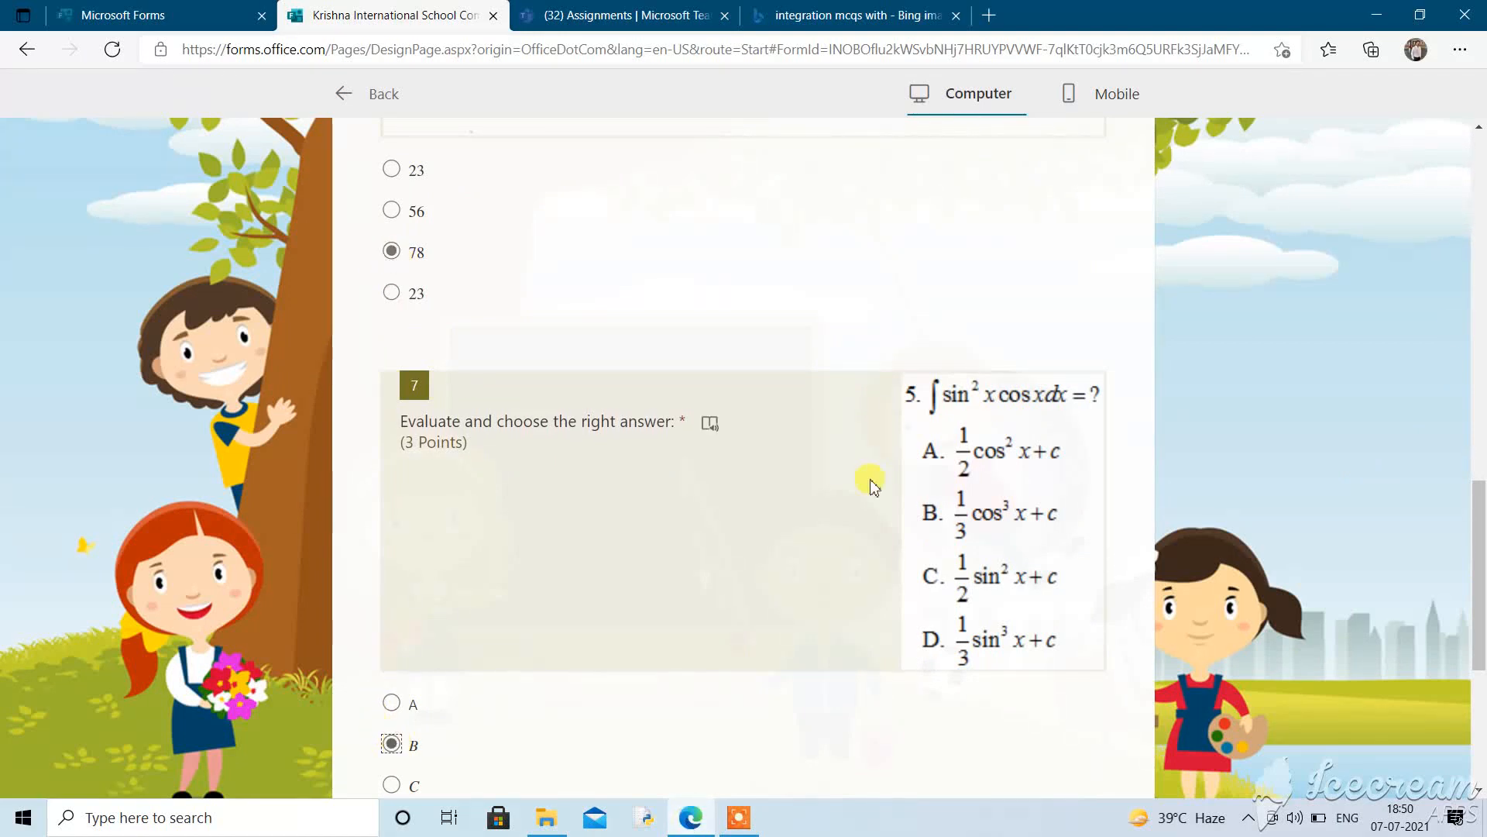
left_click_drag(1481, 542, 1481, 656)
left_click(655, 526)
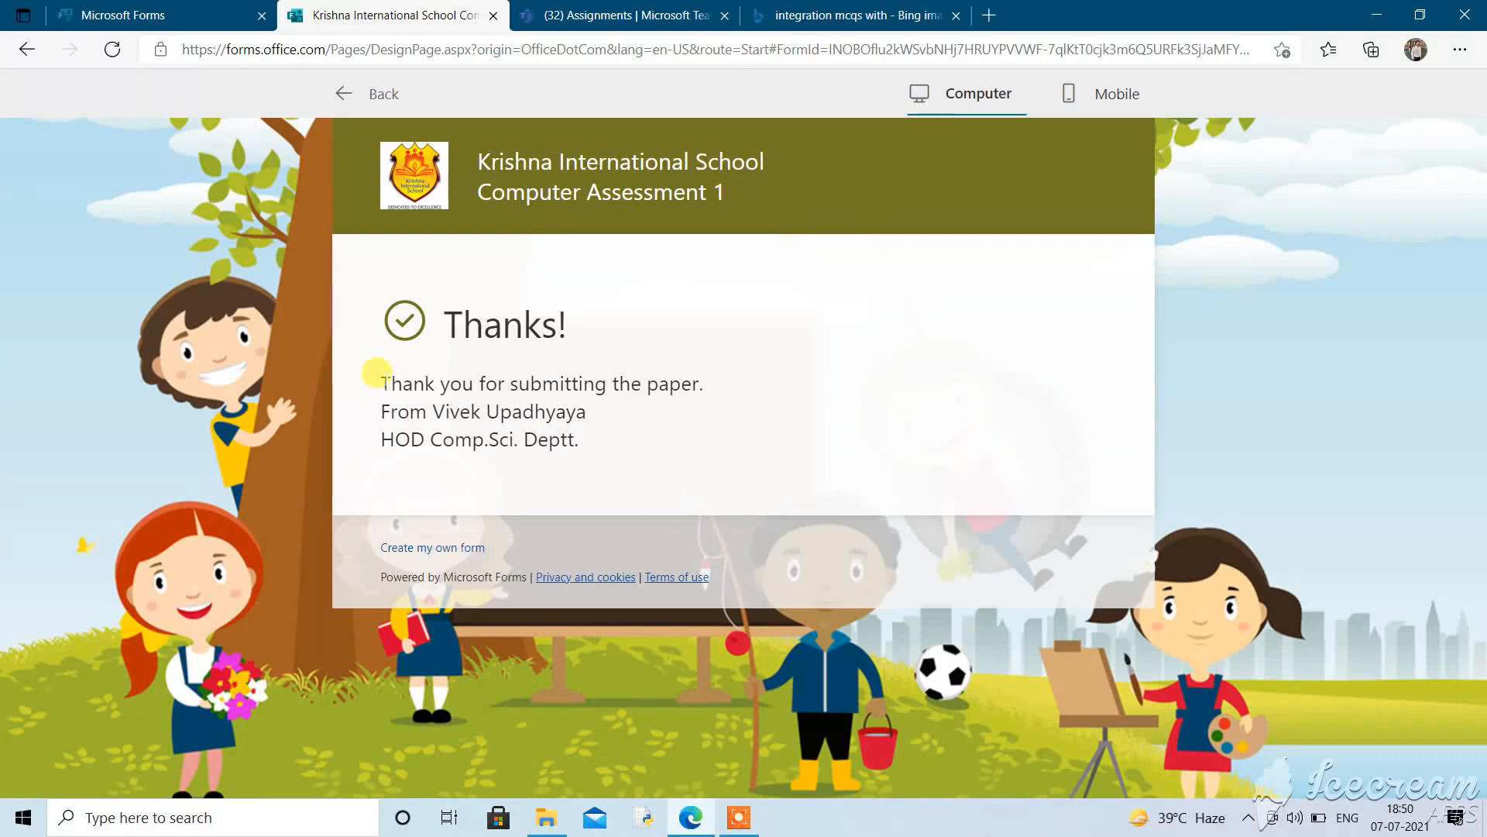
Check the custom thank-you message on the confirmation page and return to the quiz editor
left_click_drag(377, 373, 597, 452)
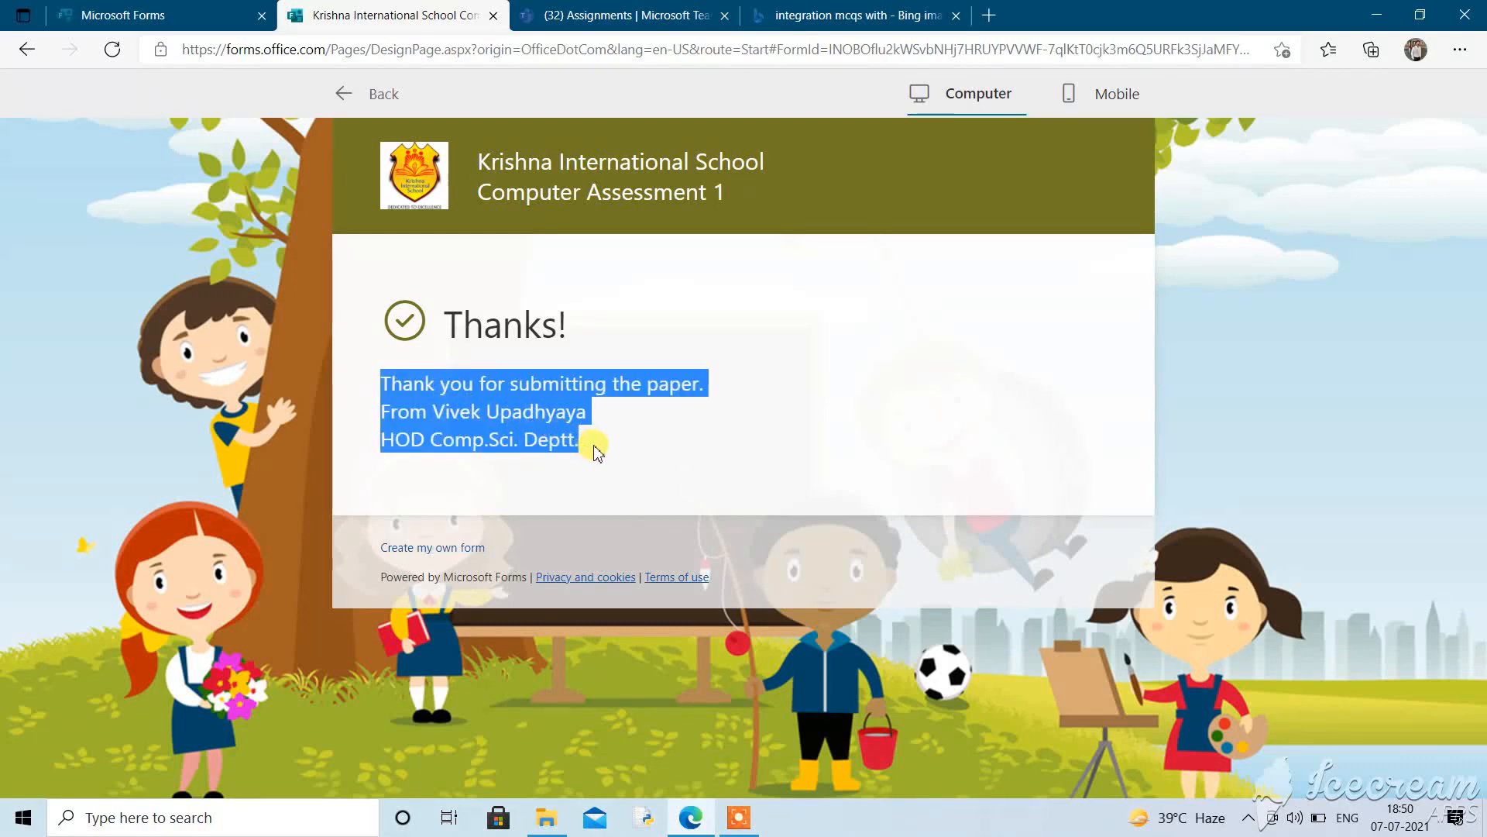
left_click(598, 452)
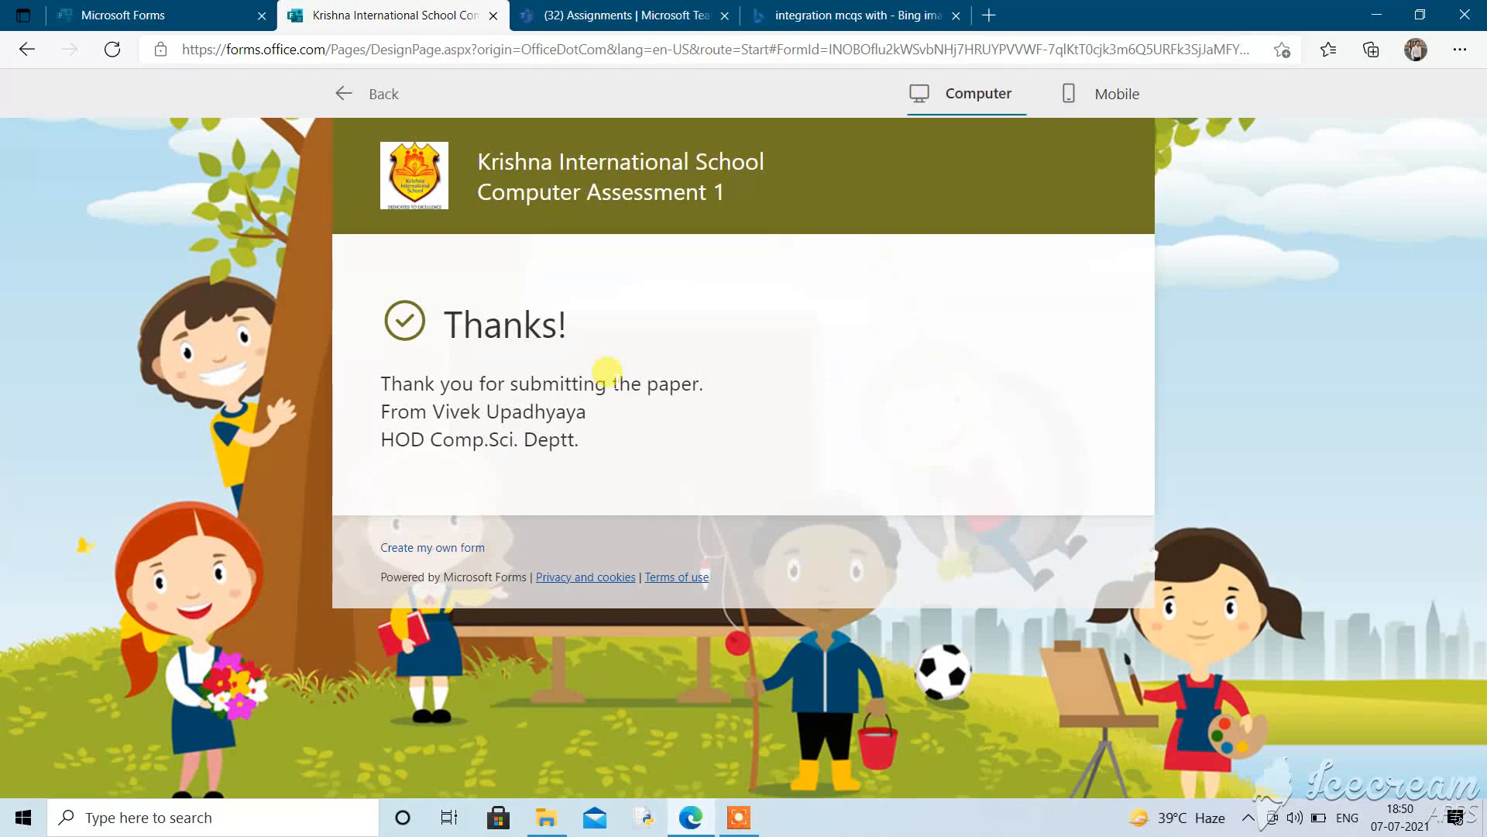
left_click(345, 98)
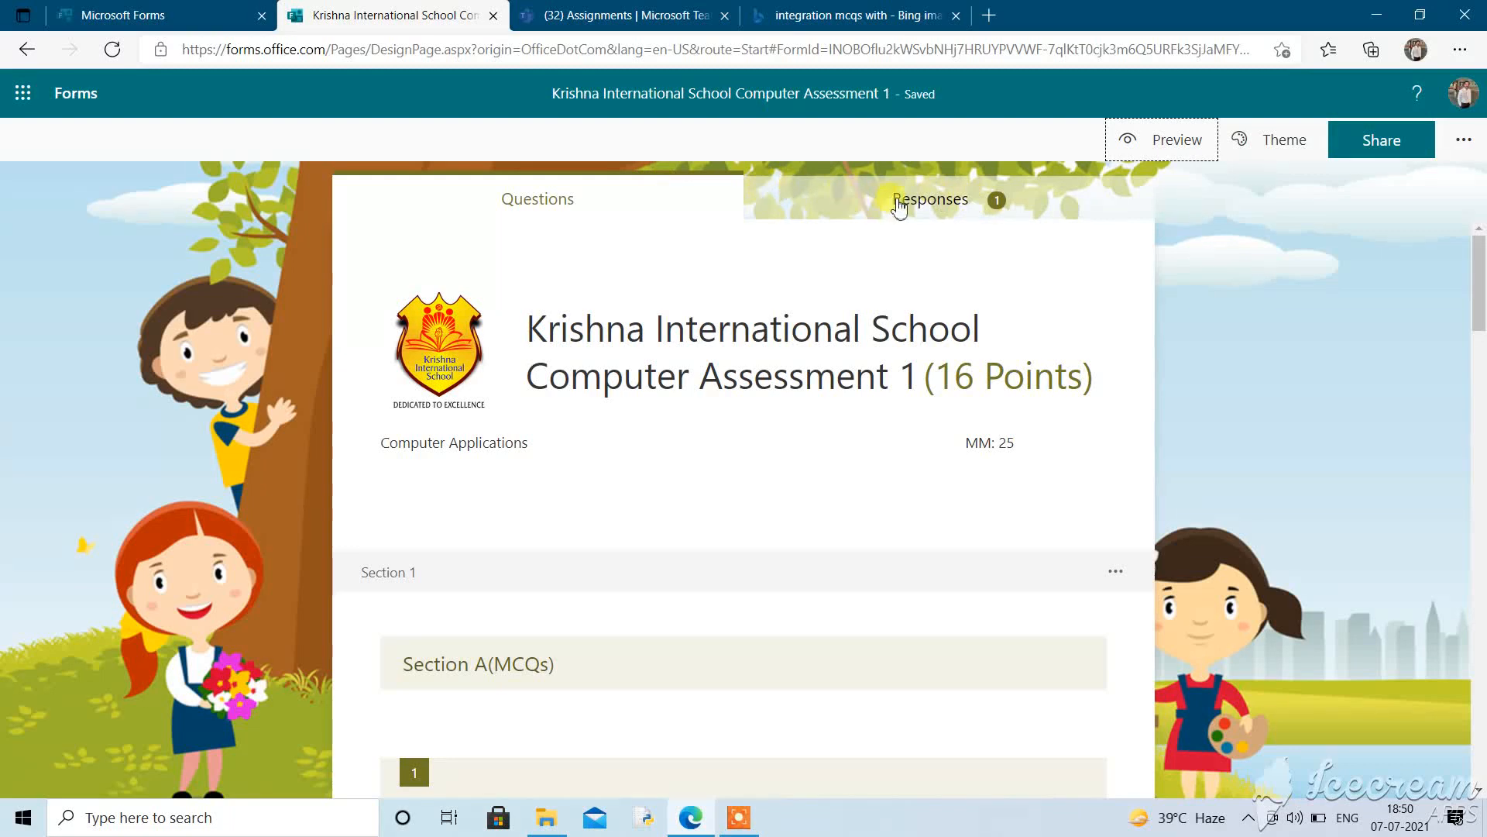
Review the response summary of the Krishna International School Computer Assessment 1 quiz and export the responses to Excel
left_click(949, 203)
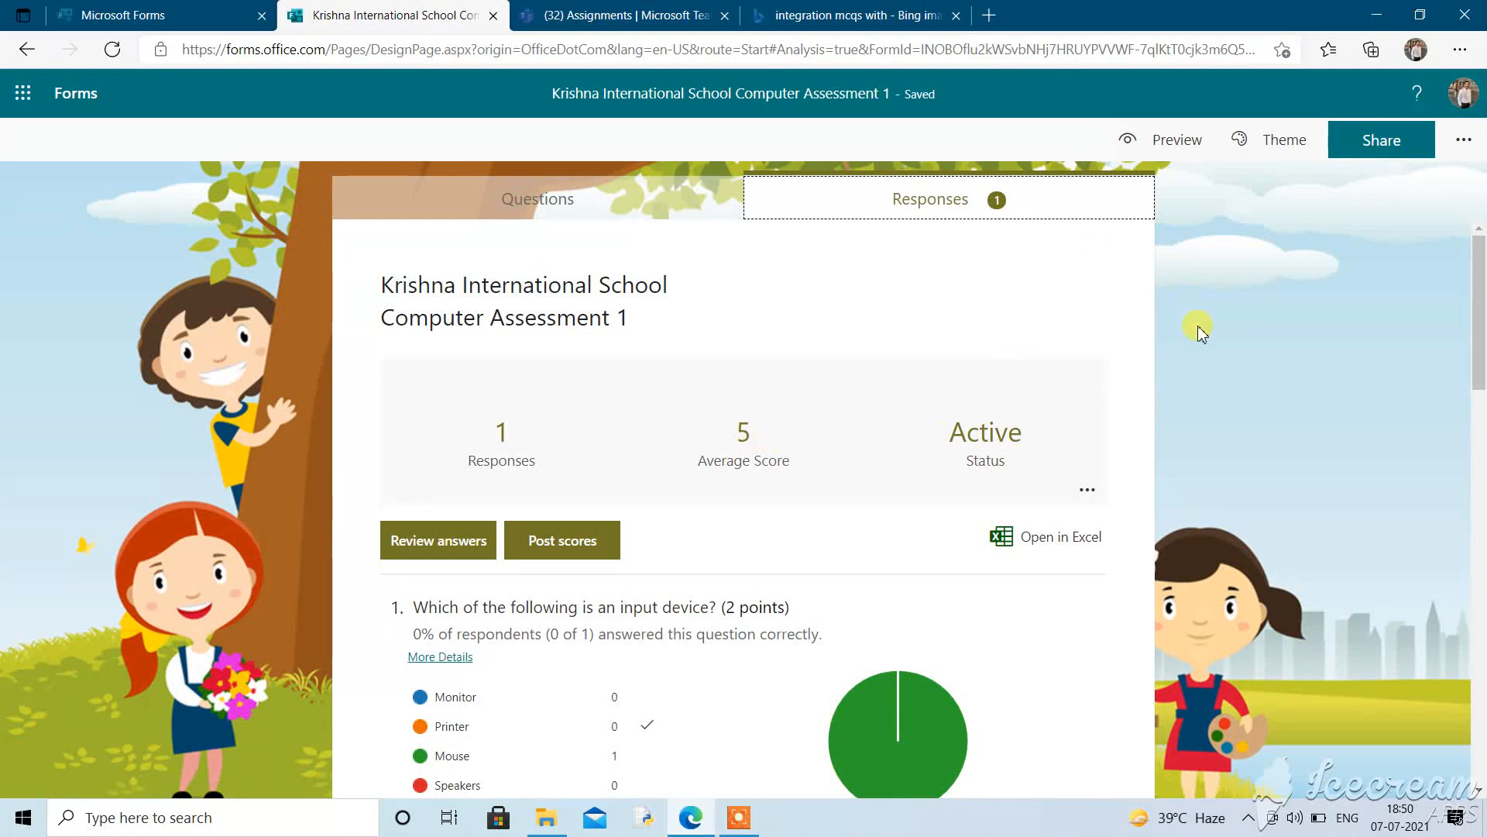
left_click_drag(1481, 294, 1481, 327)
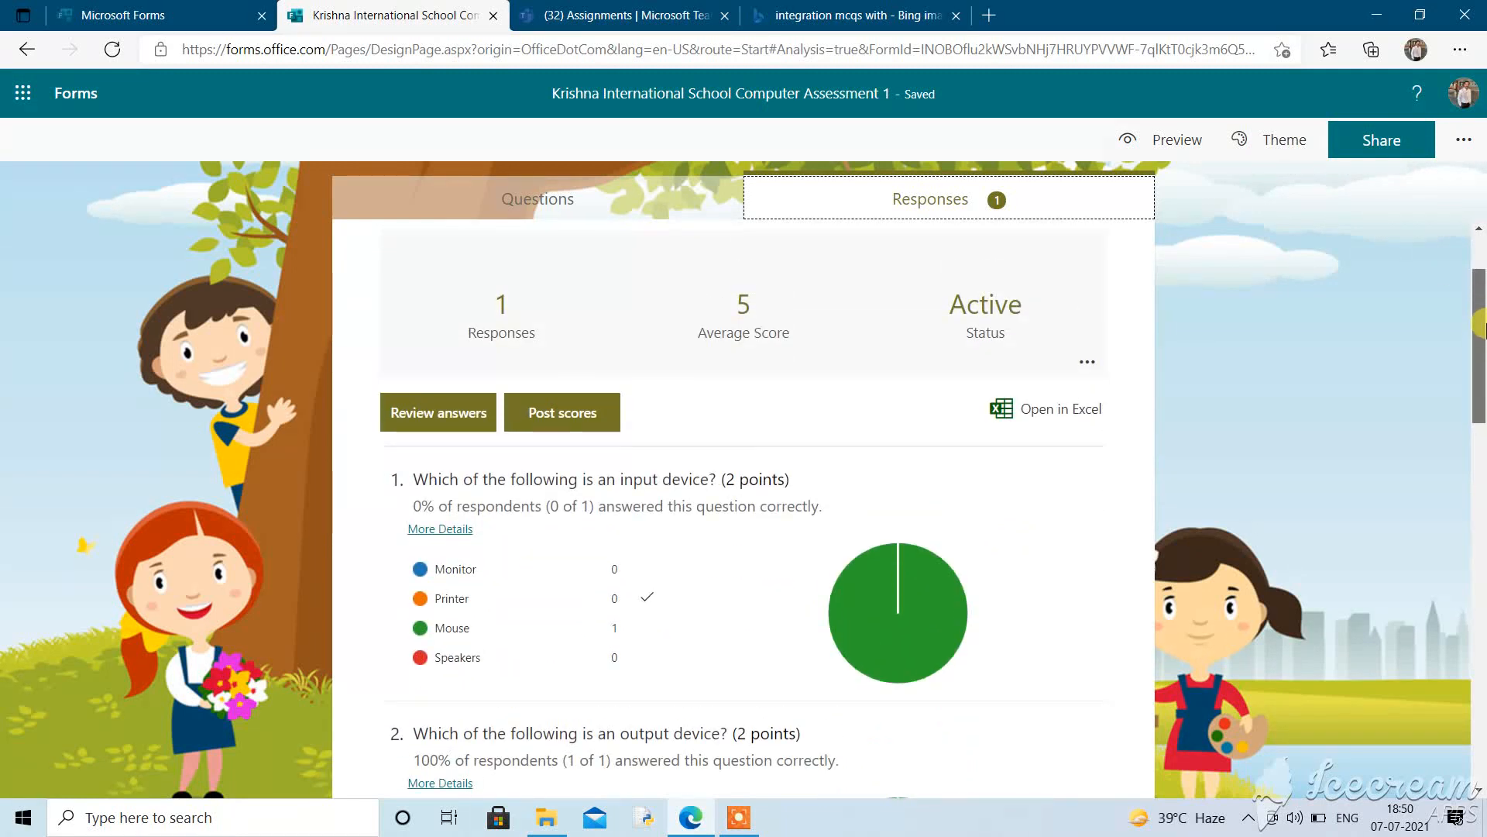
left_click(1048, 413)
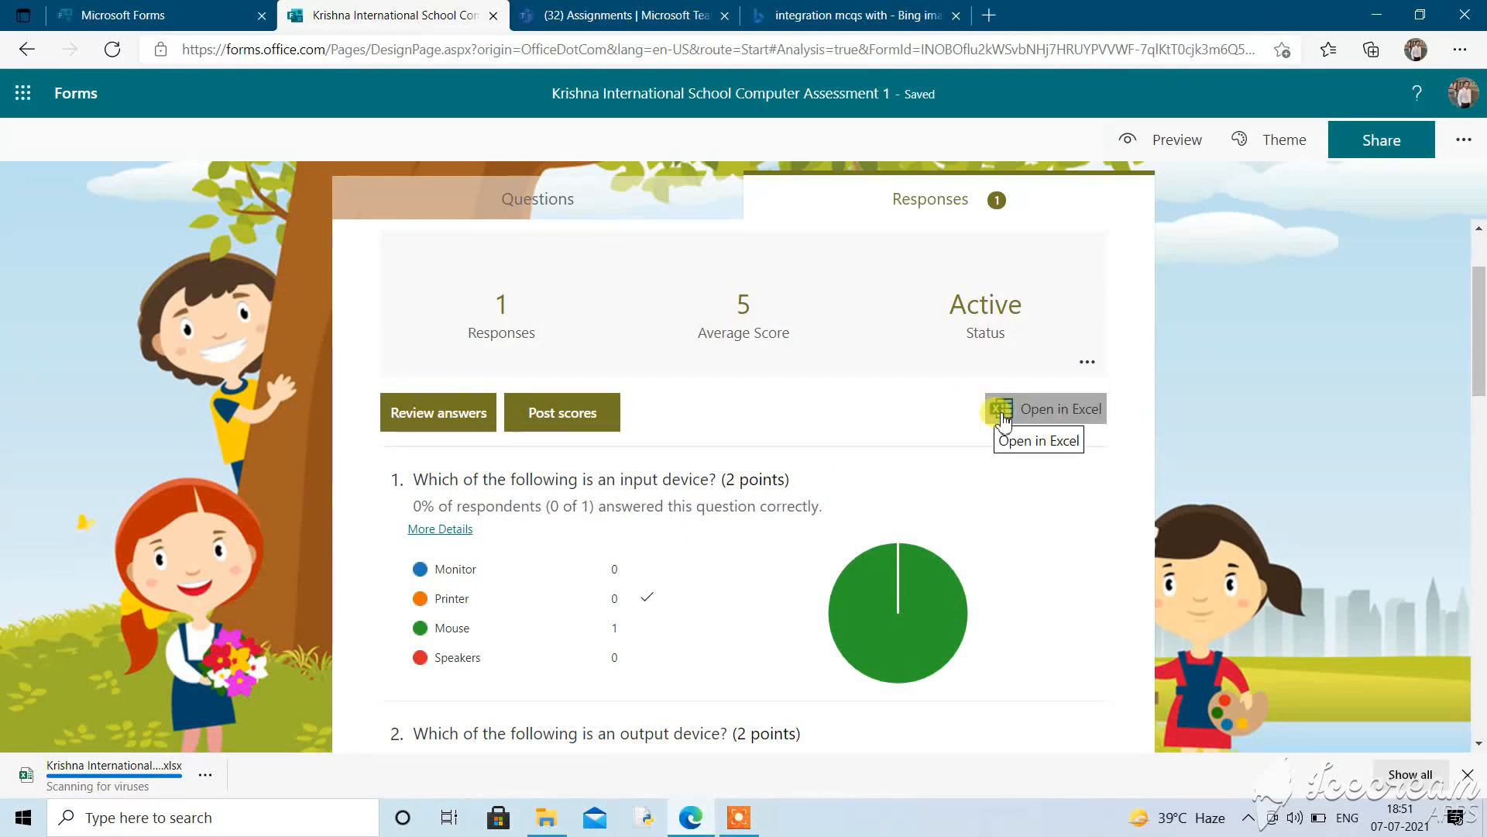
left_click(1099, 415)
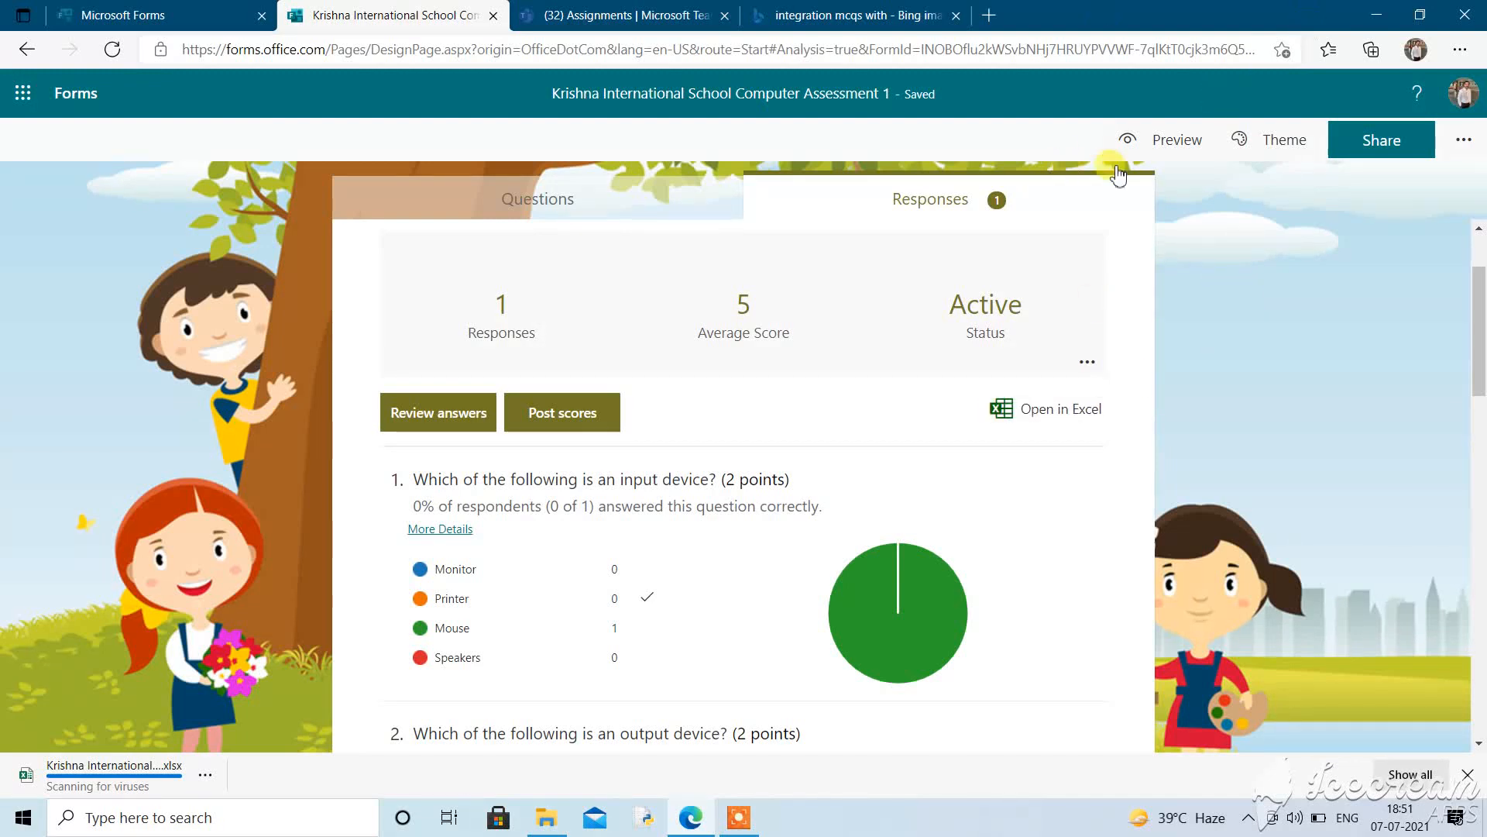
Switch to File Explorer and open the exported Krishna International School_Computer Assessment 1 workbook from the Downloads folder
left_click(1375, 14)
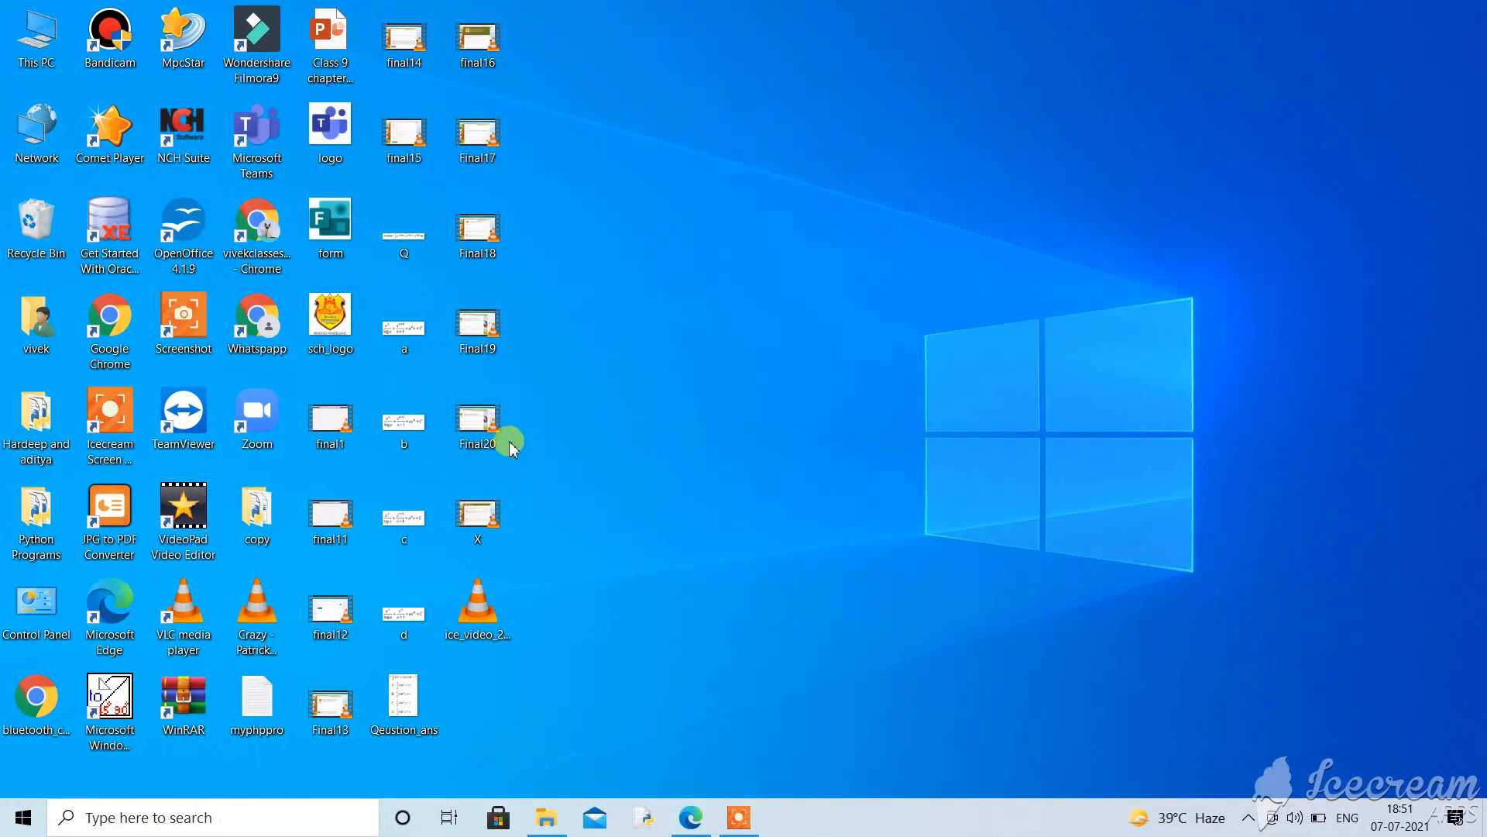
key("super+e")
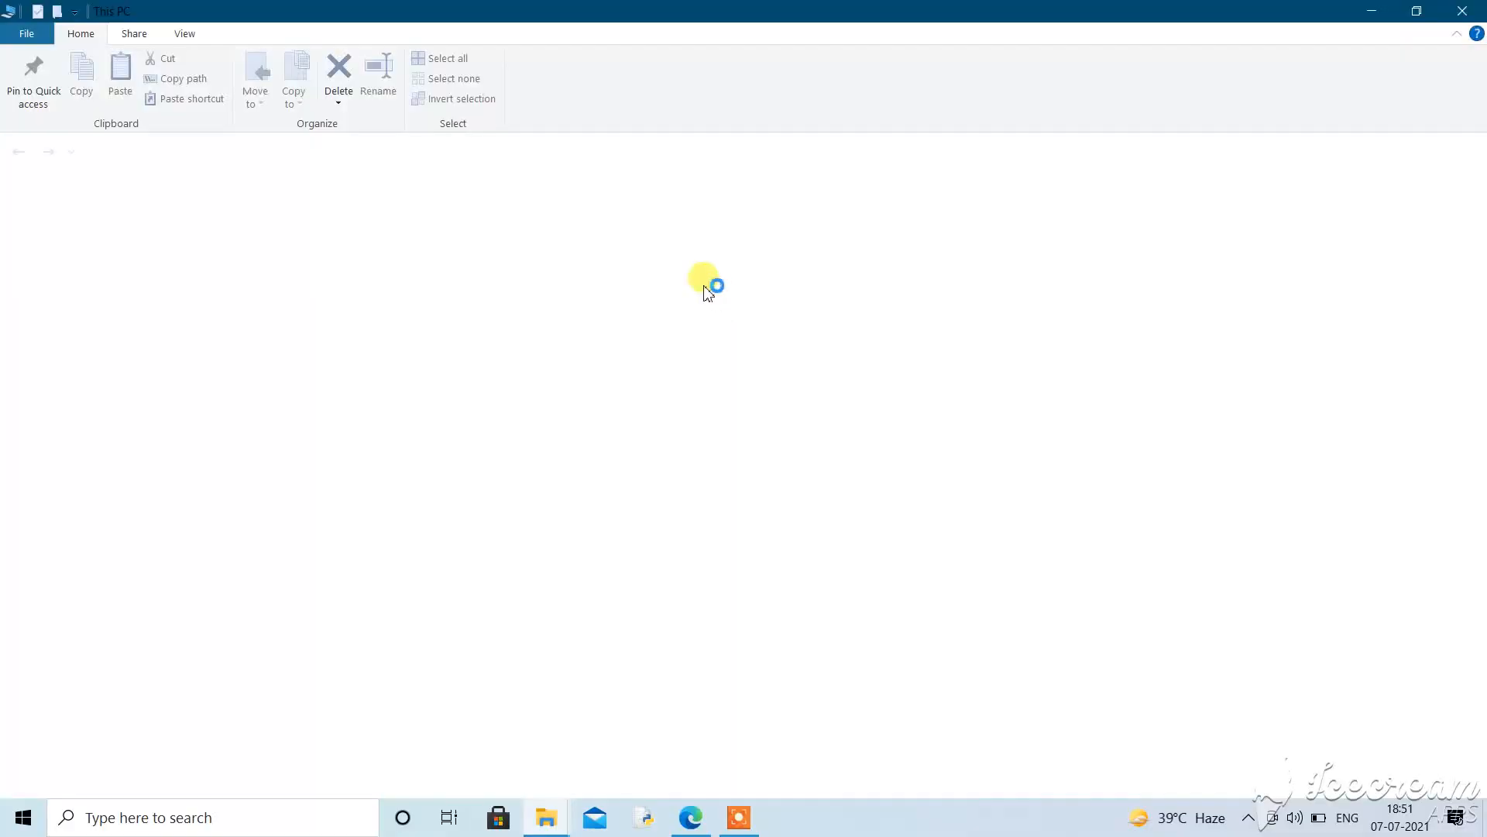
left_click(75, 246)
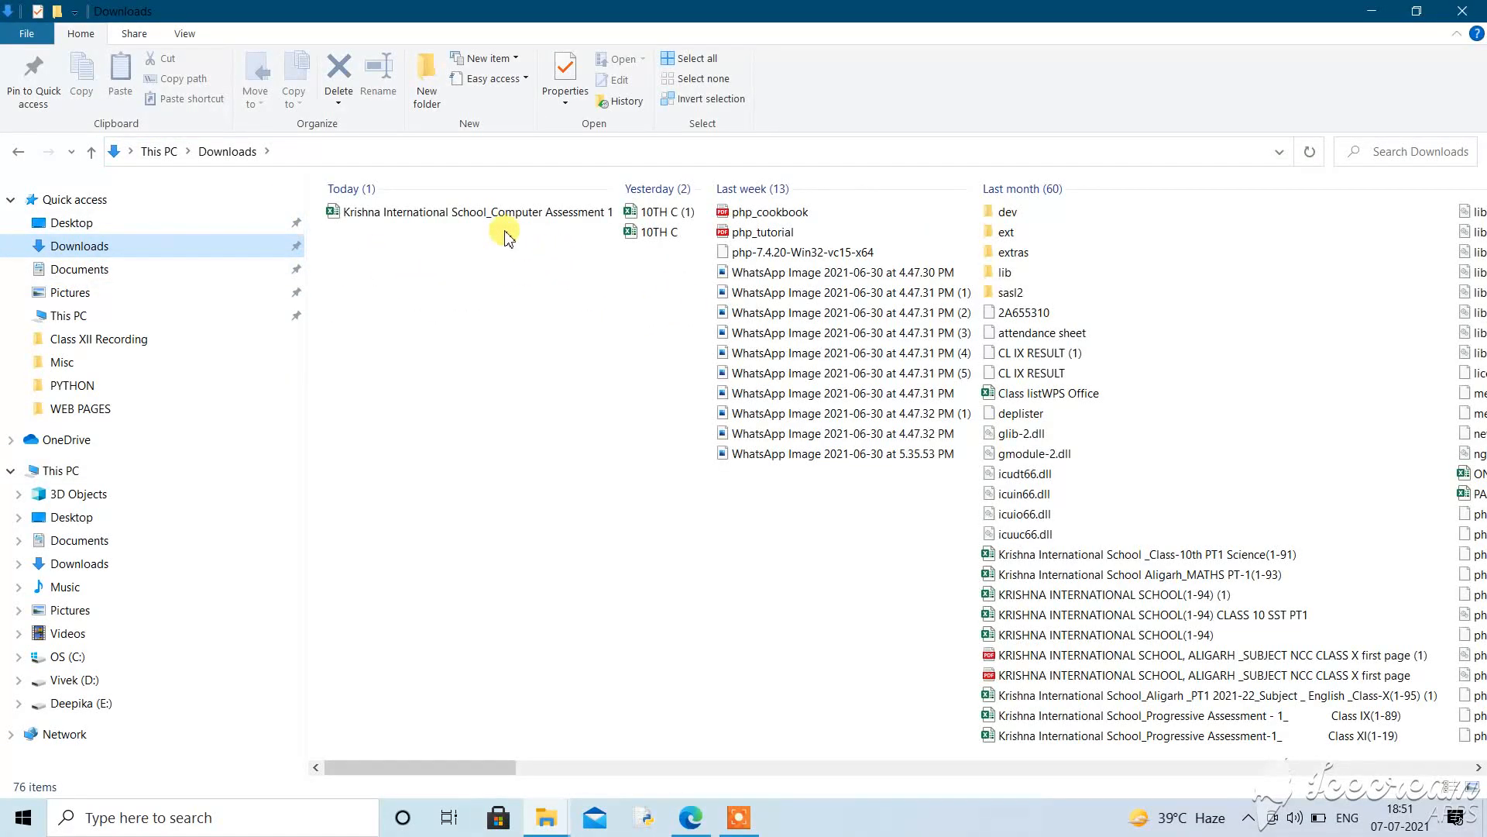
left_click(480, 213)
double_click(480, 212)
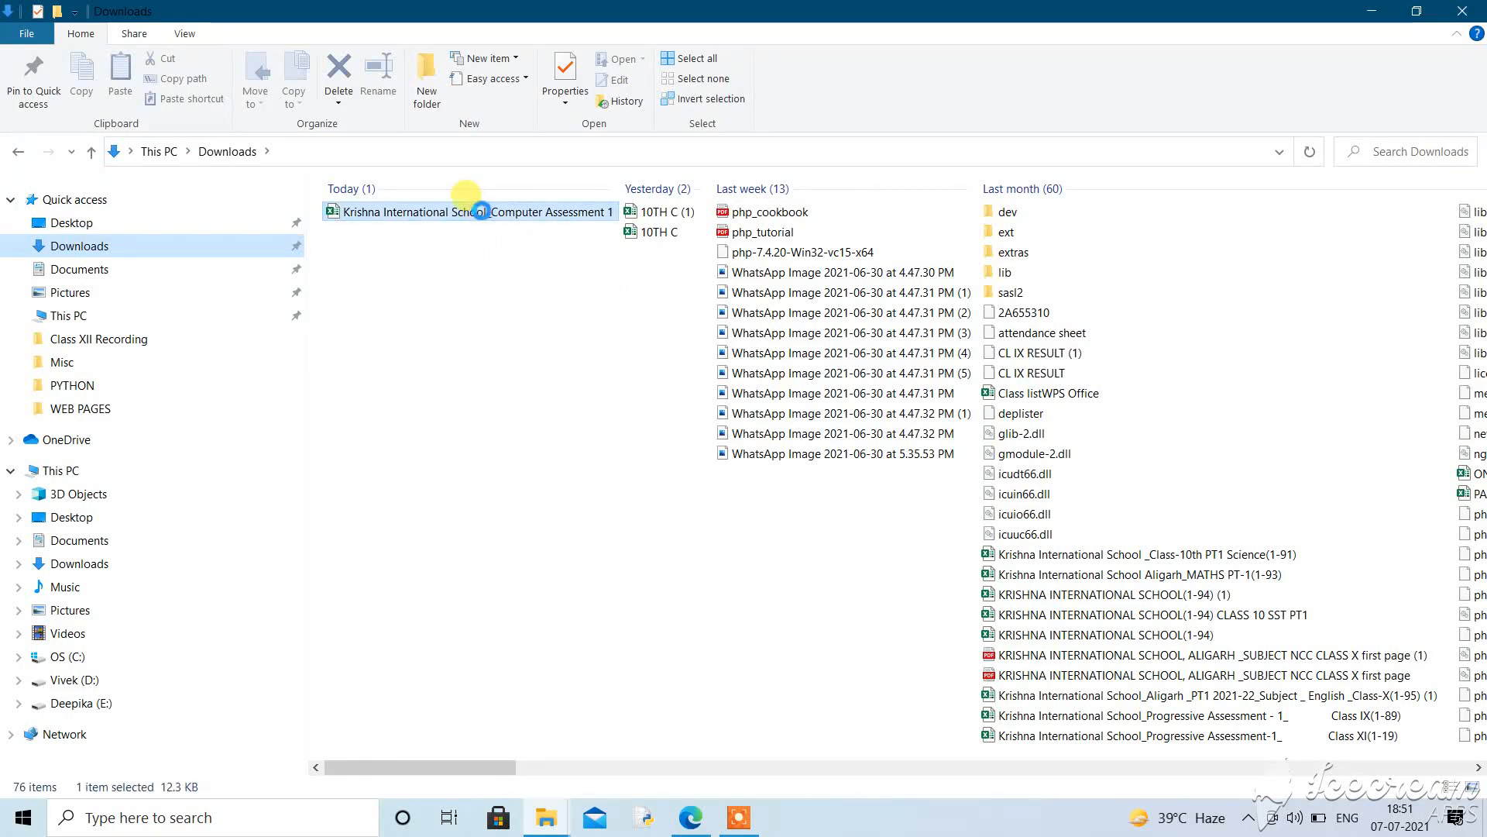
Open the Krishna International School _Class-10th PT1 Science(1-91) workbook and examine its Email, Name and Total points columns
double_click(1113, 555)
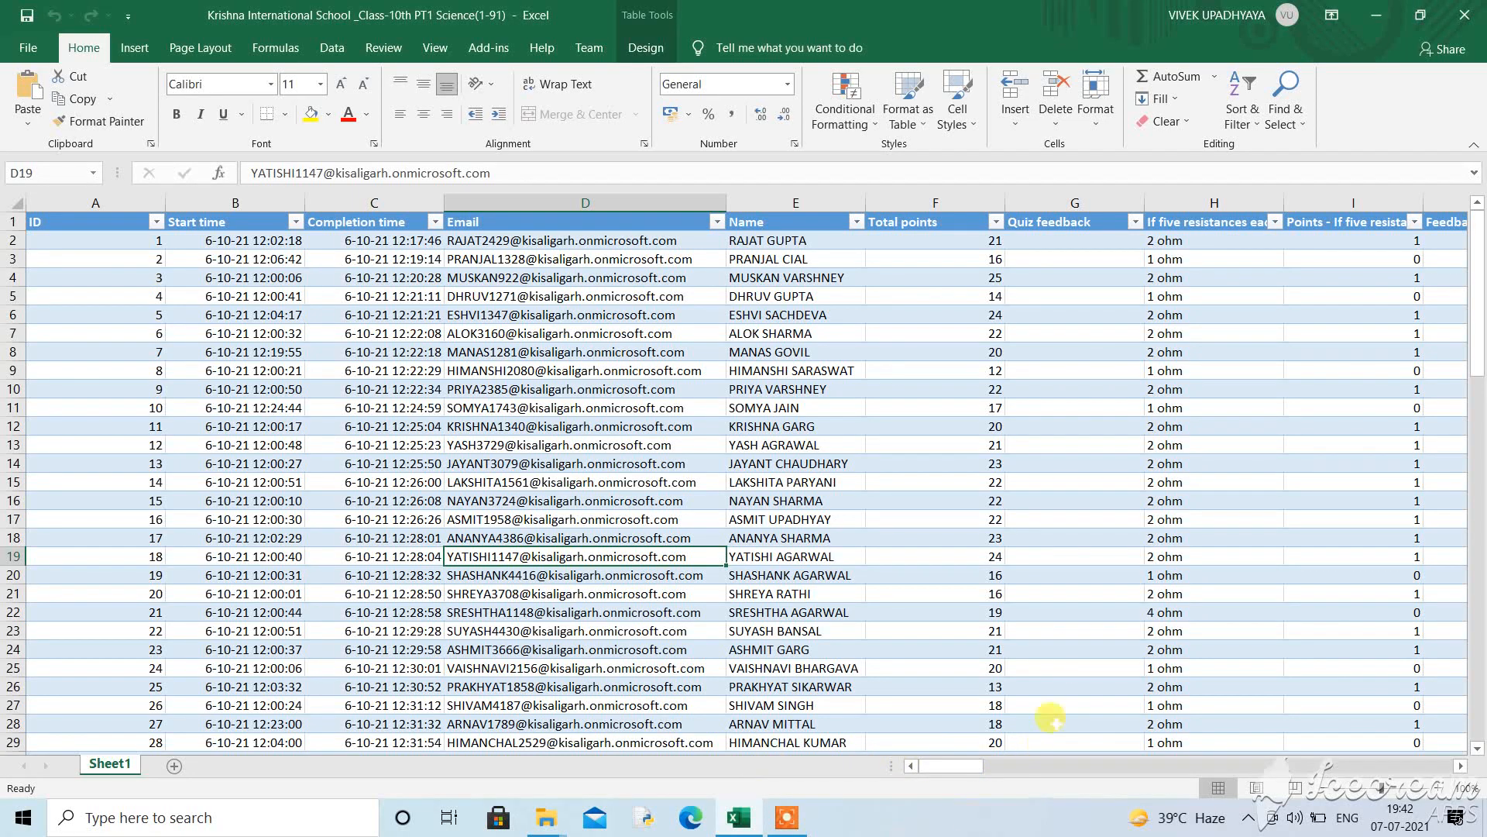
left_click(585, 203)
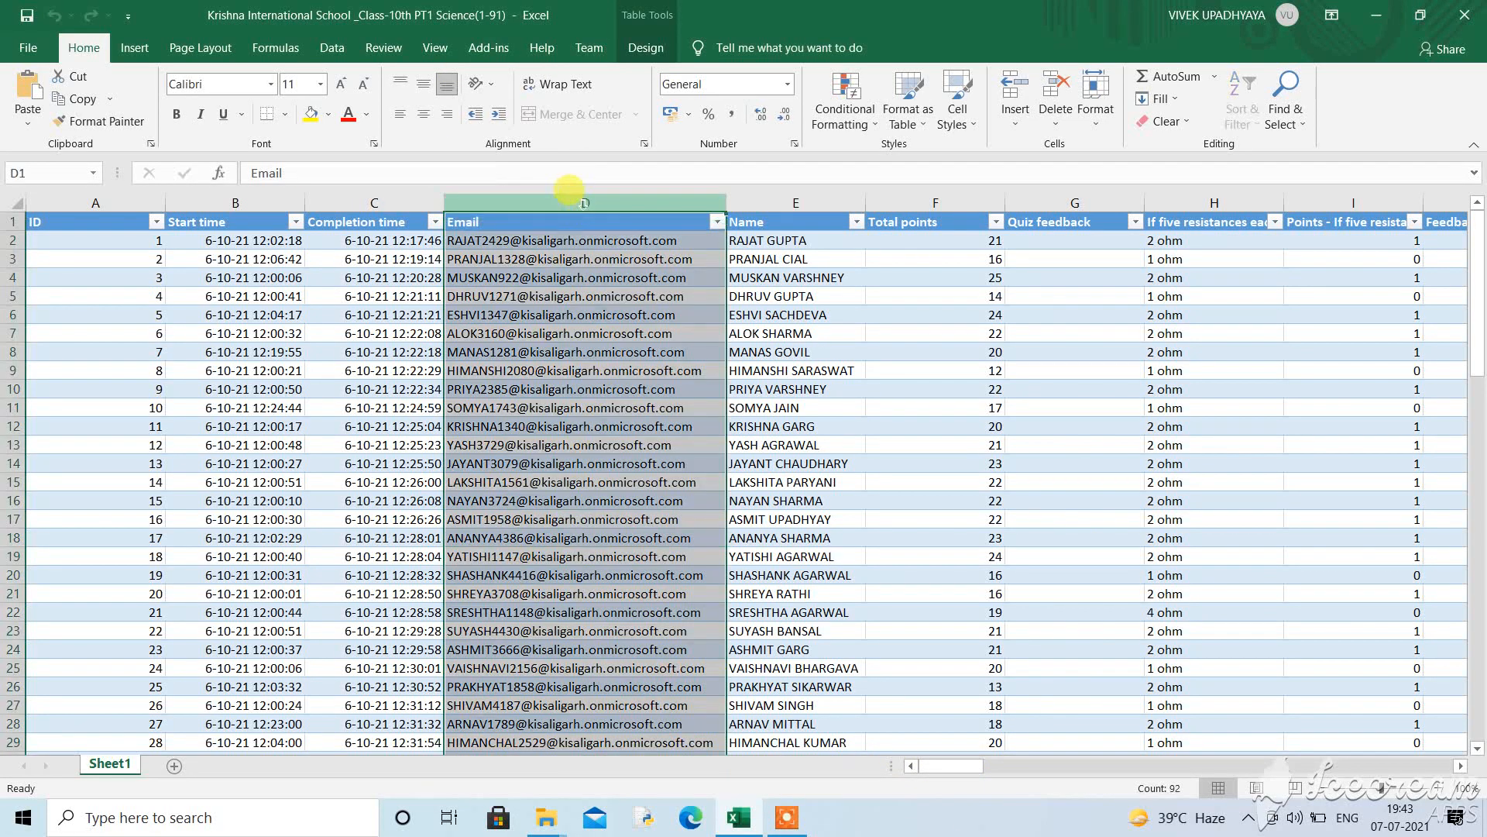
left_click(794, 203)
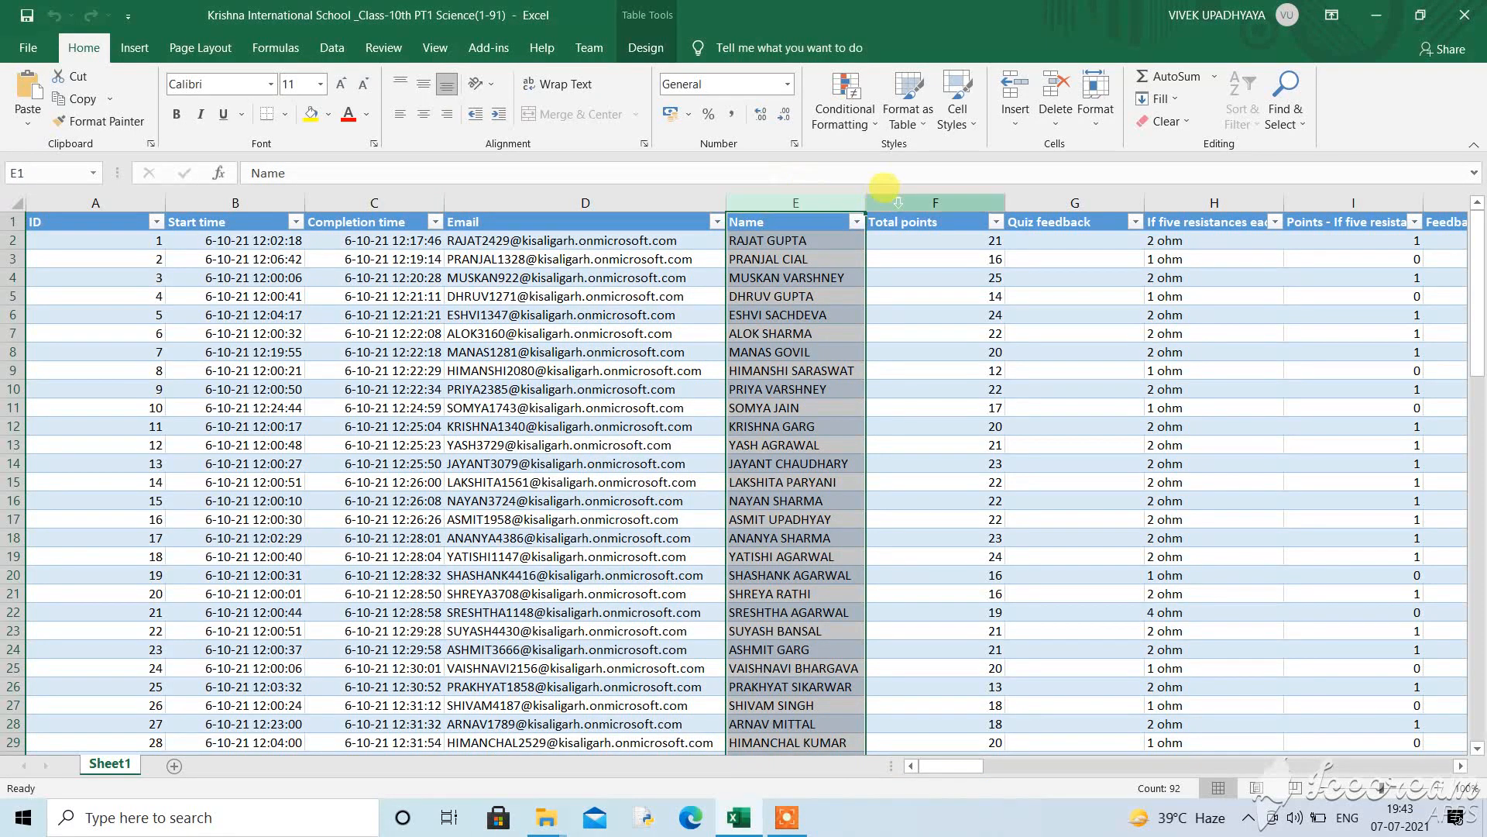
left_click(927, 204)
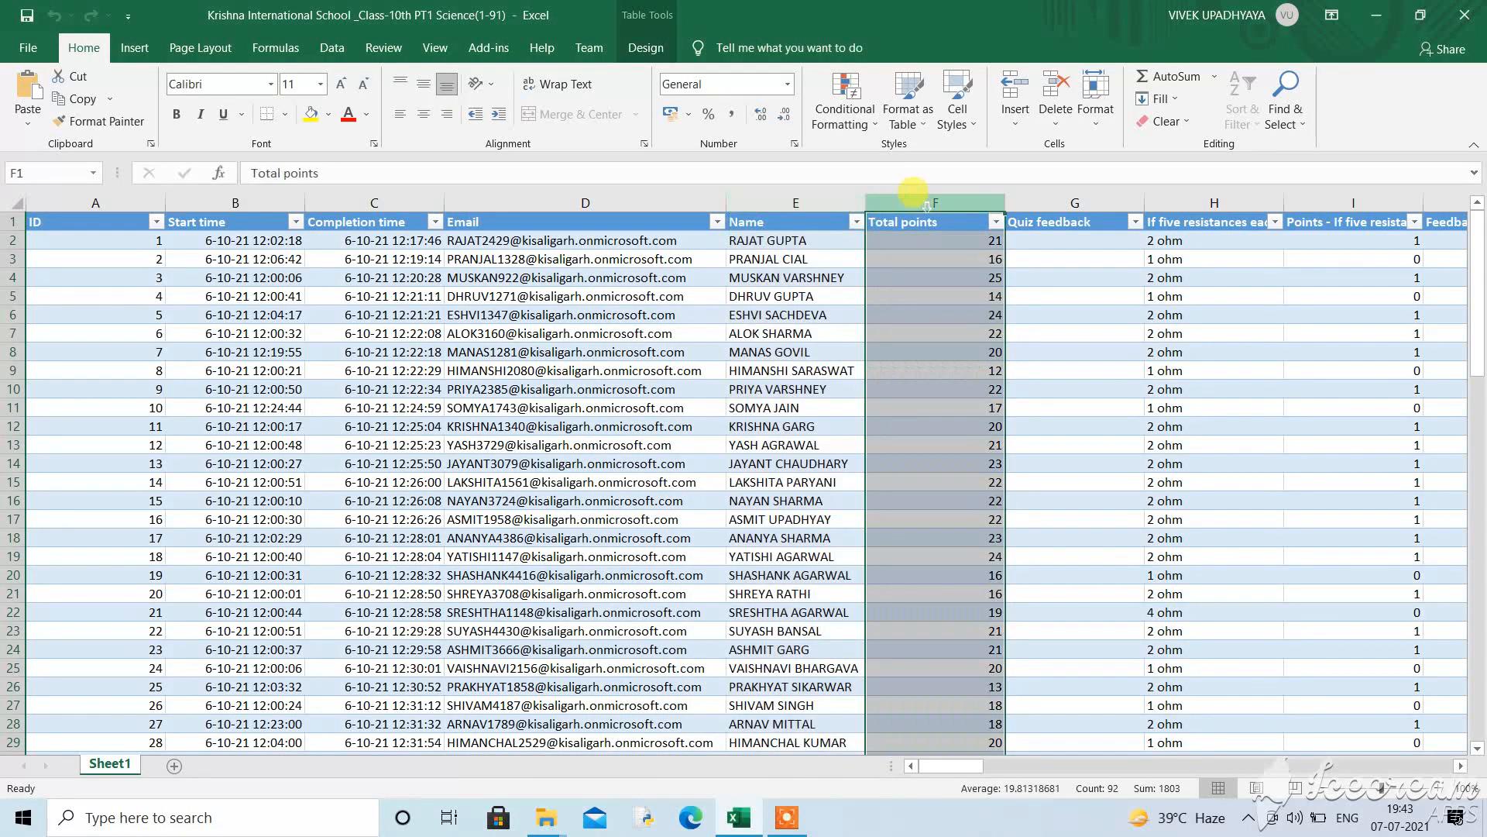
left_click(939, 244)
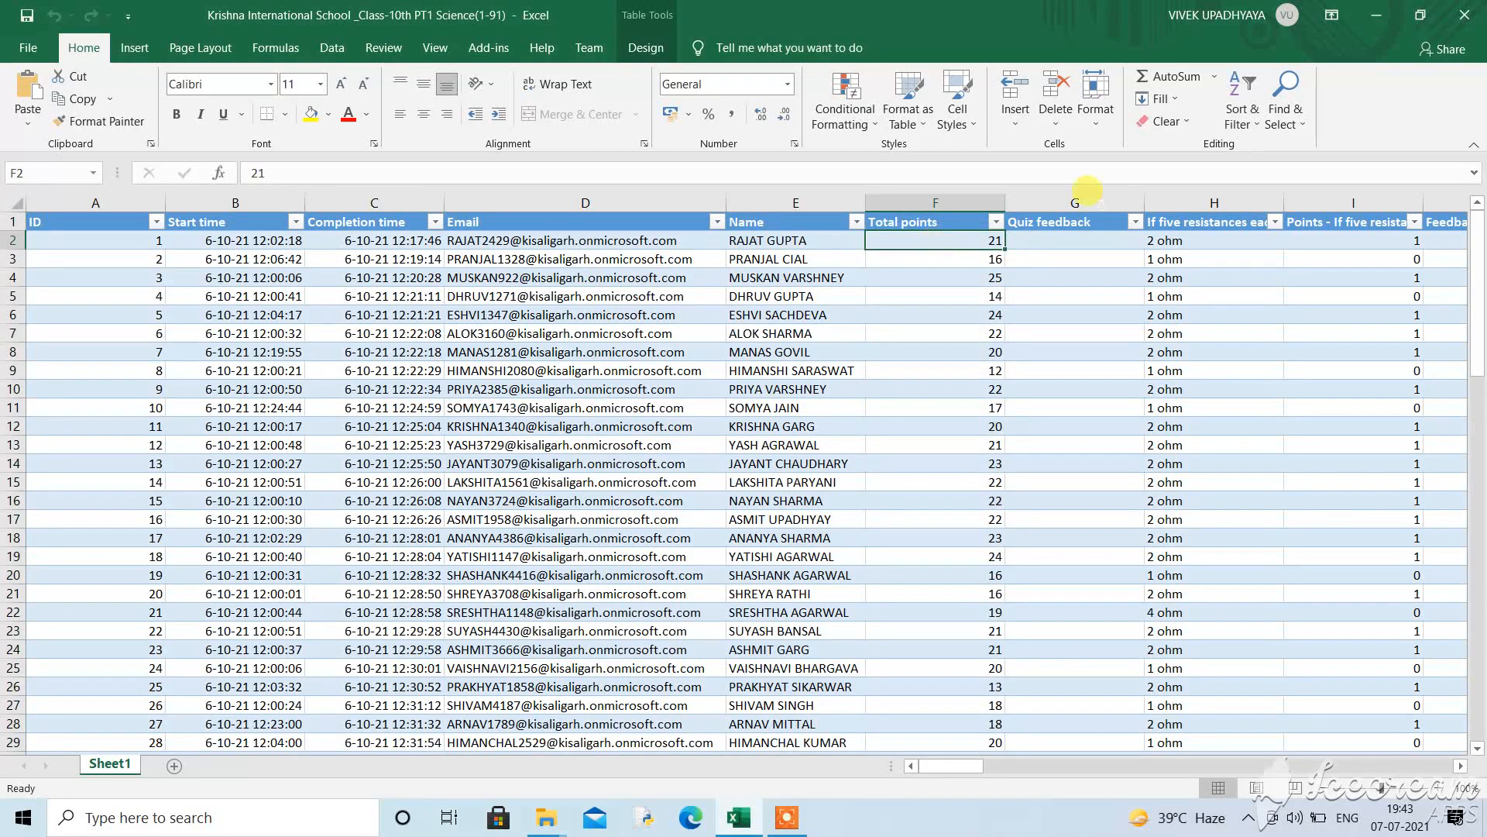
mouse_move(1480, 277)
left_mouse_down()
mouse_move(1481, 481)
mouse_move(1480, 252)
left_mouse_up()
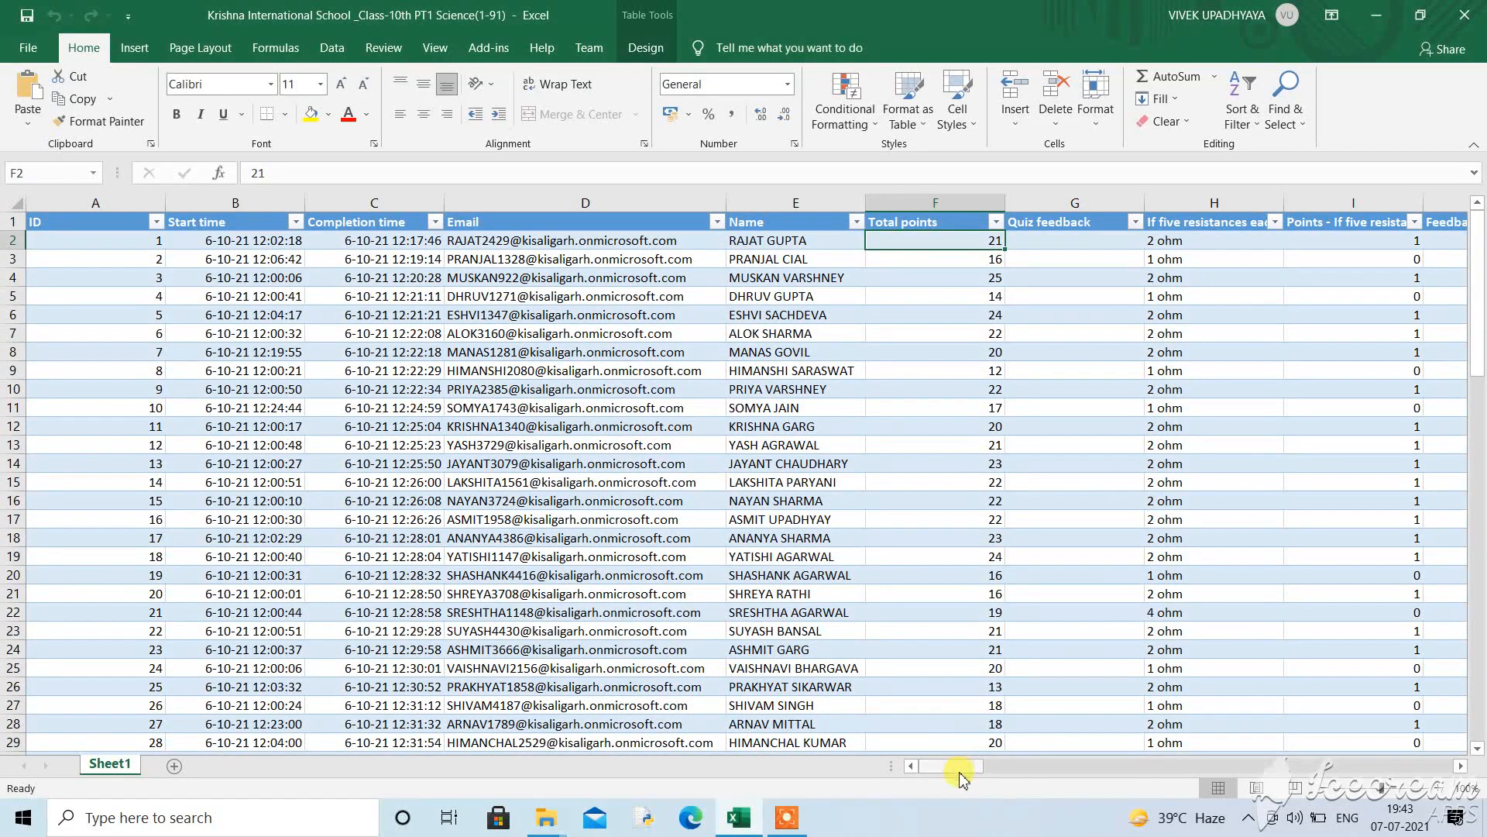
left_click_drag(959, 769, 787, 737)
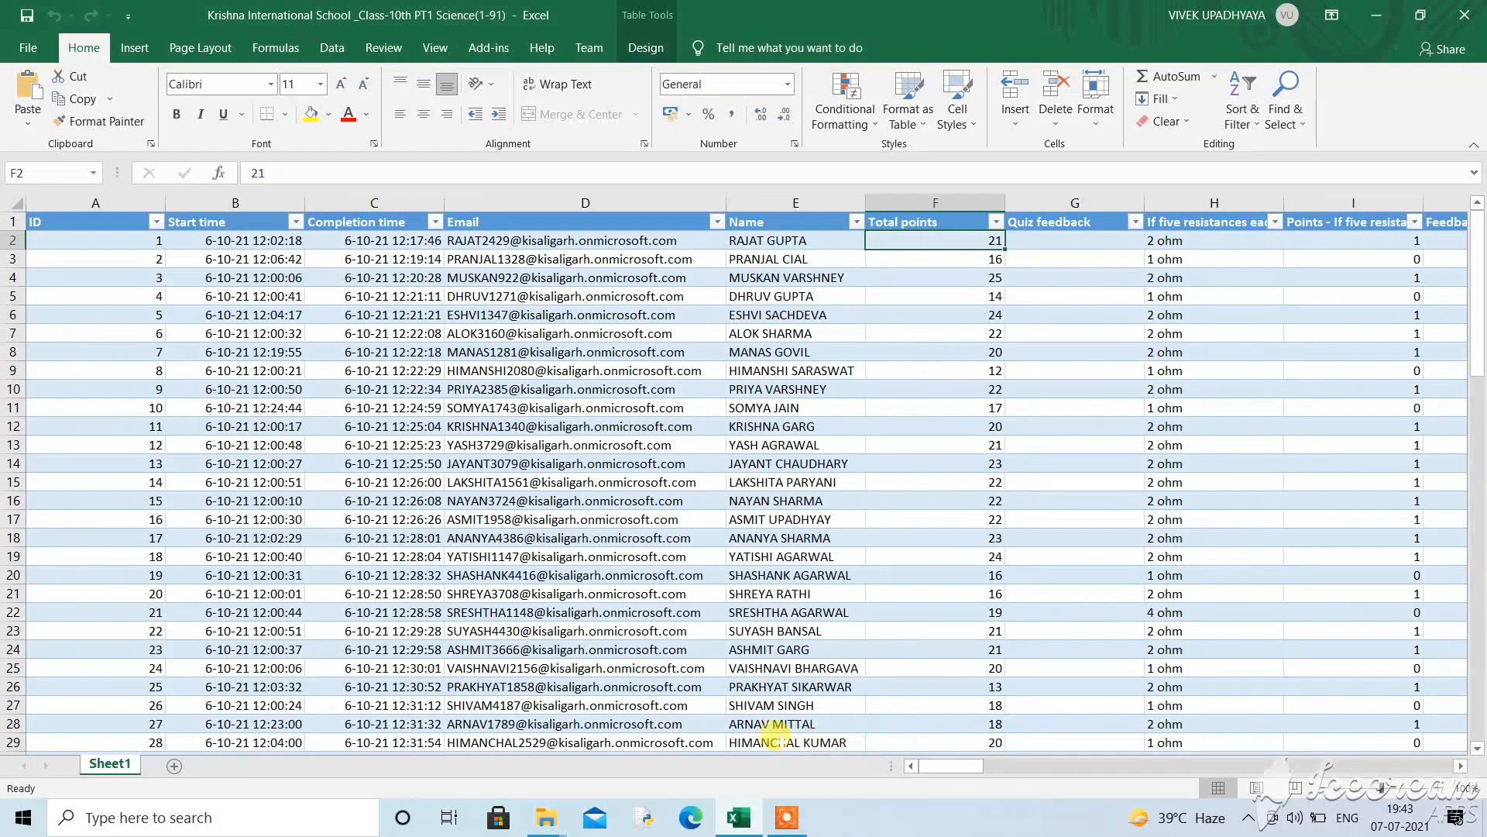